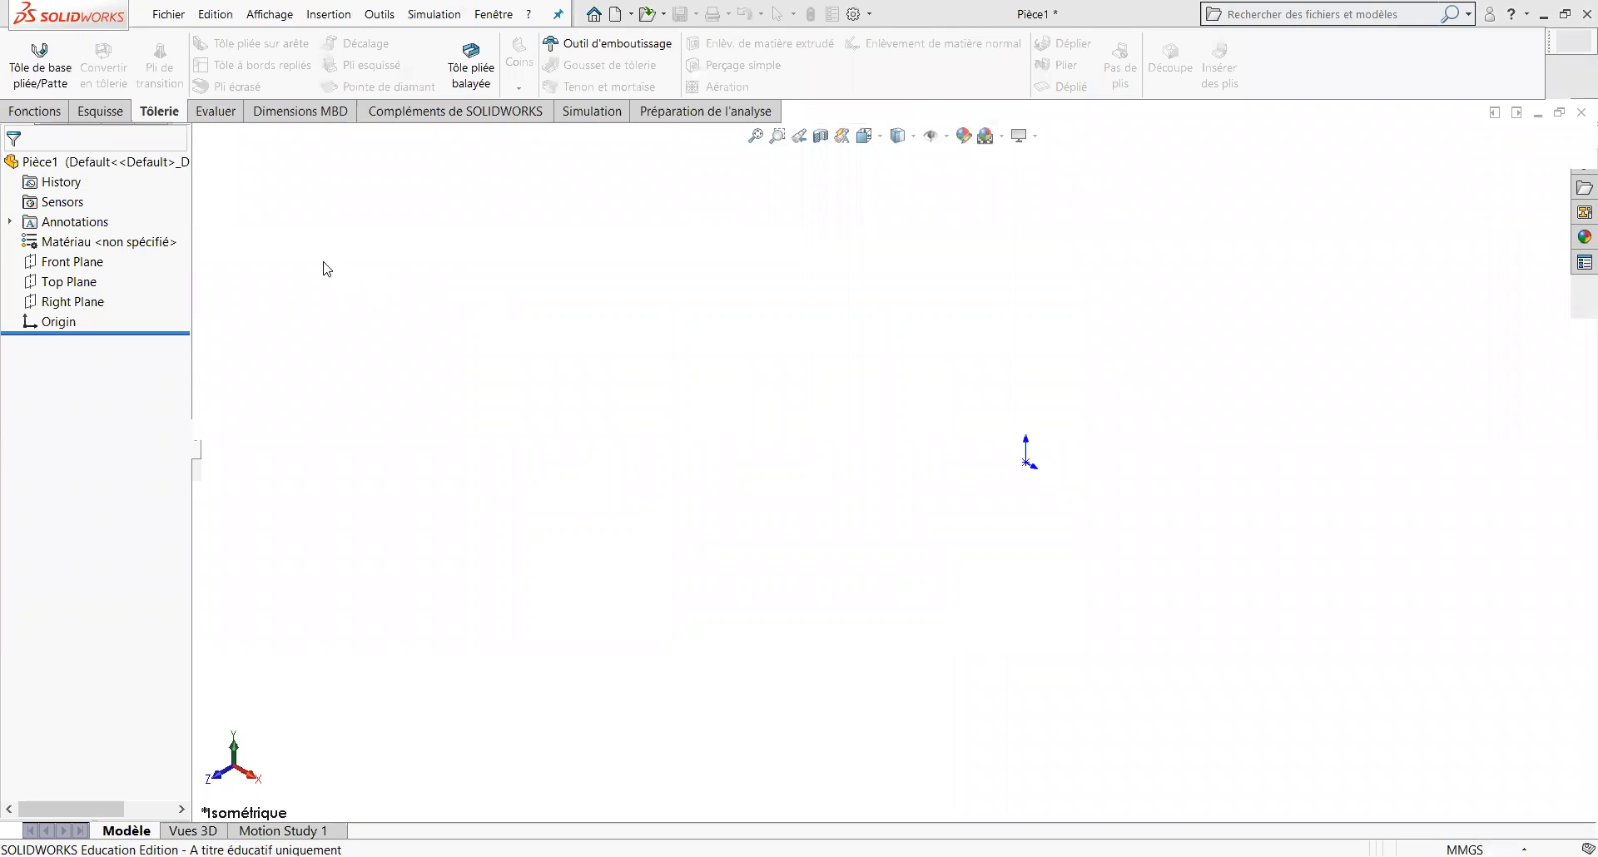
Start a sketch on the Front Plane and draw a horizontal line about 25 mm long leftward from the origin.
{"action": "left_click", "coordinate": [107, 115]}
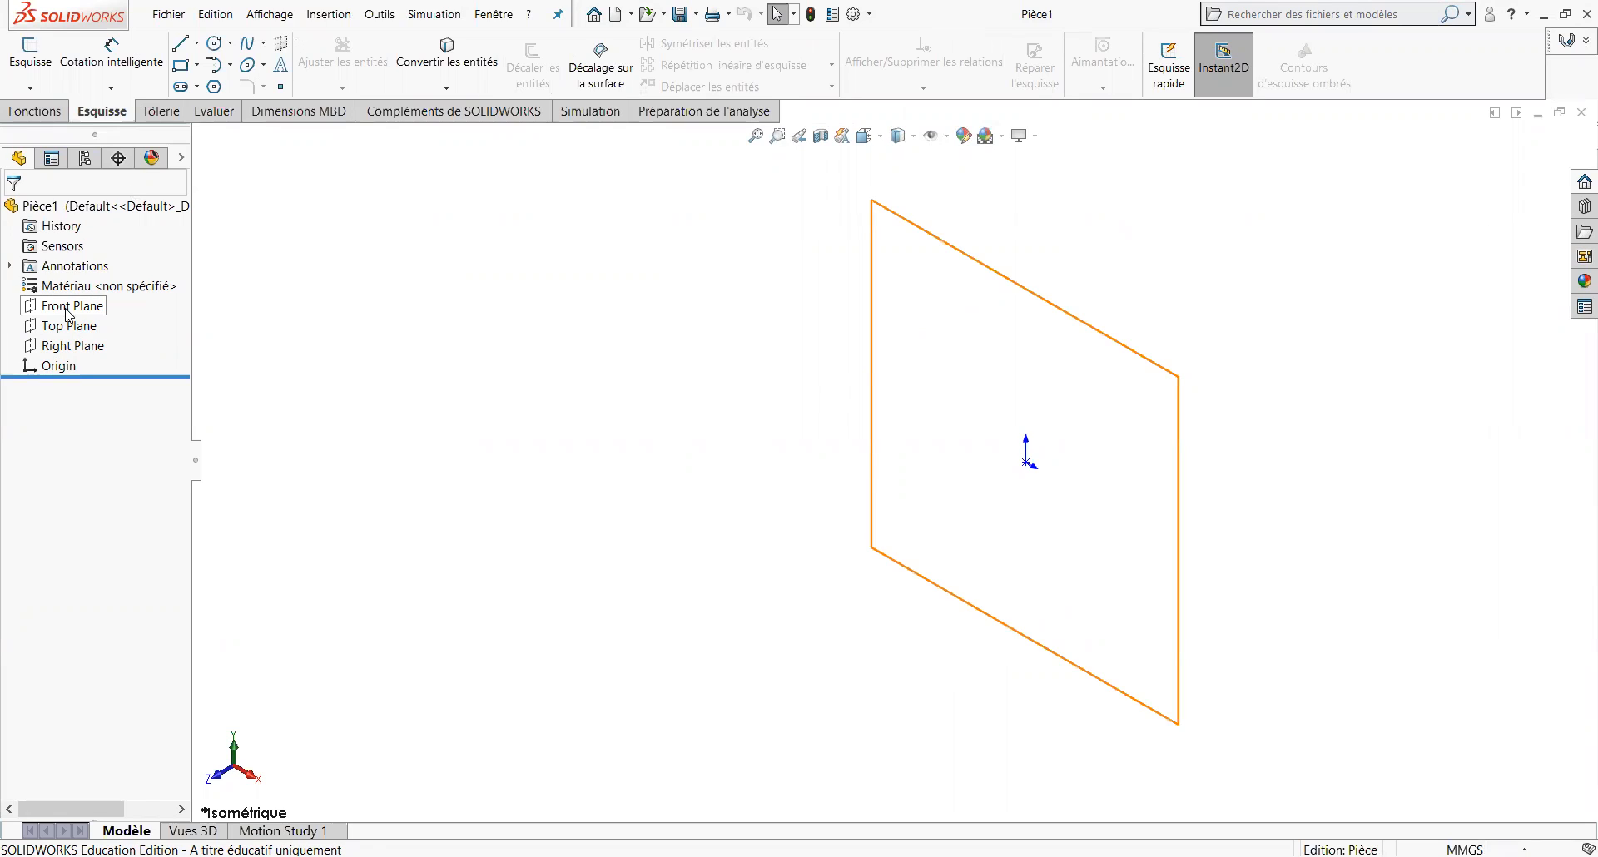
{"action": "left_click", "coordinate": [67, 307]}
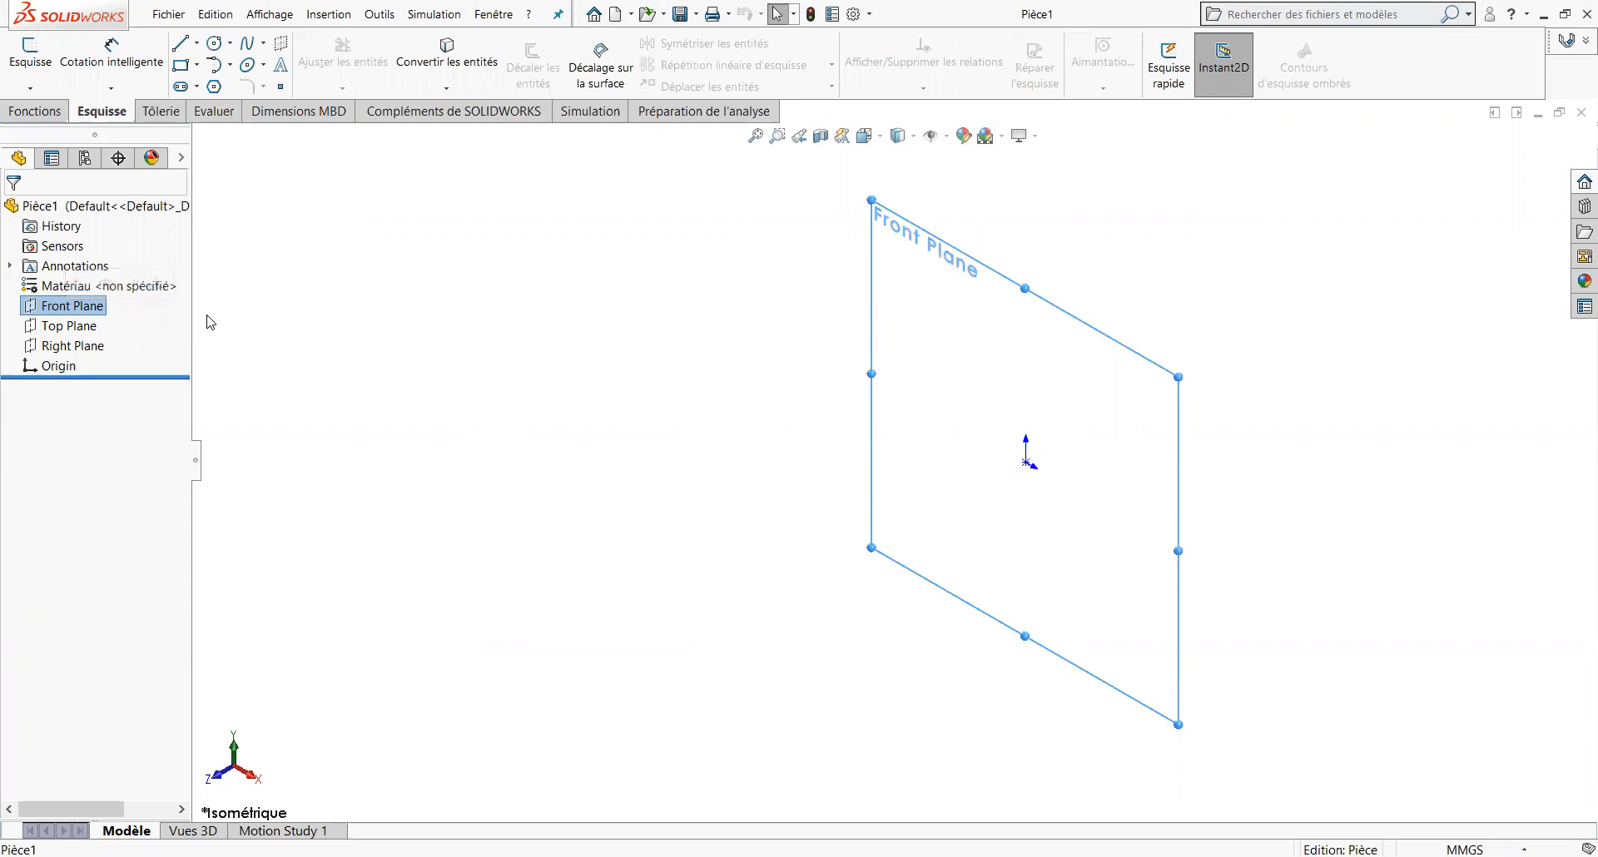
{"action": "left_click", "coordinate": [181, 45]}
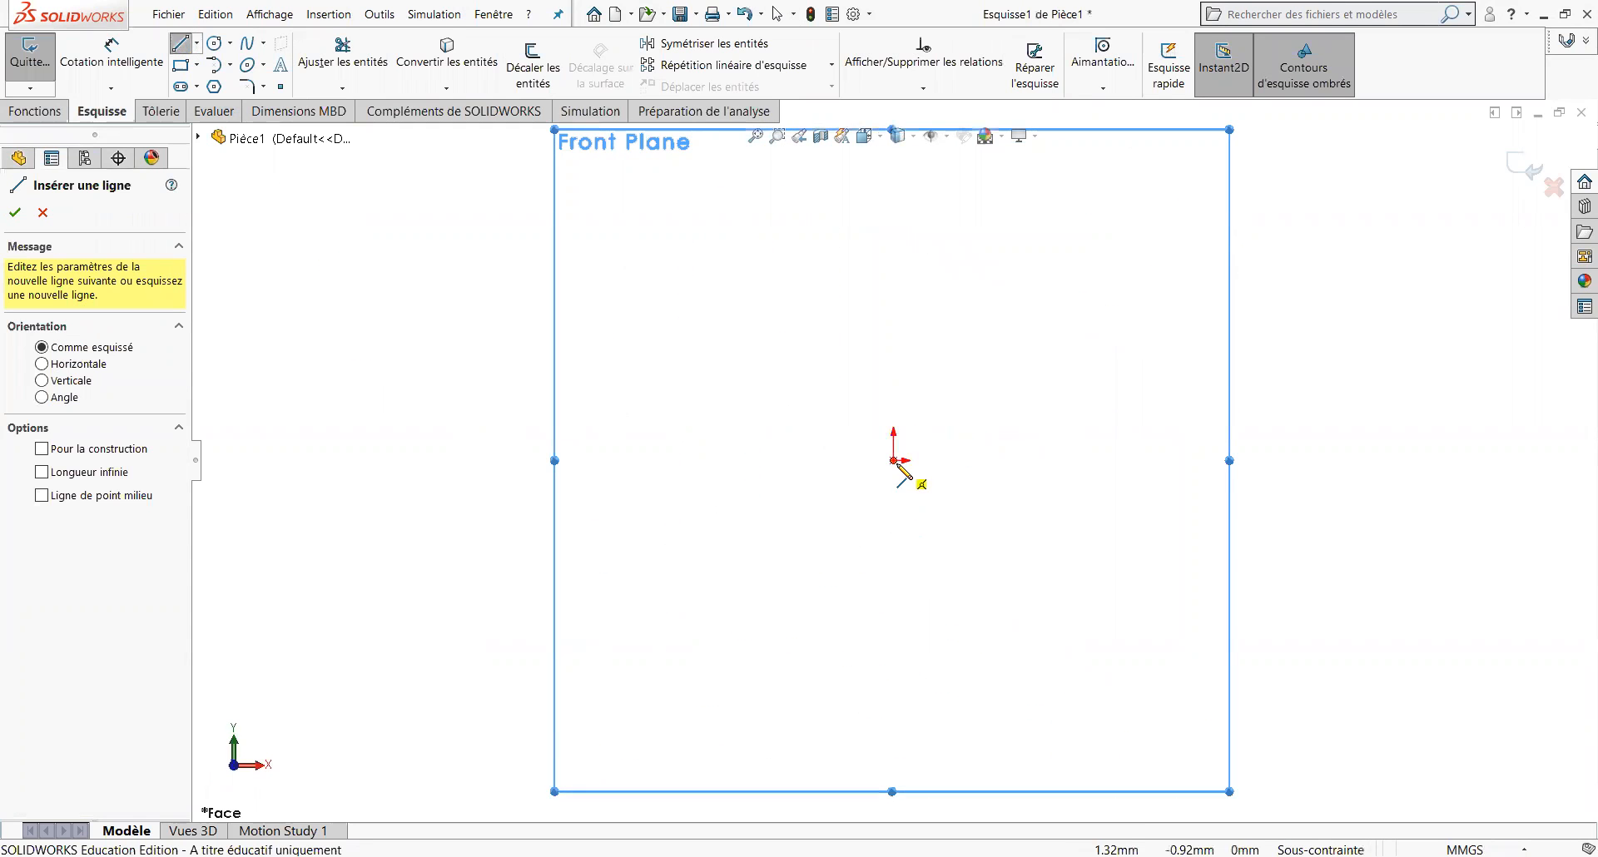
{"action": "left_click", "coordinate": [893, 460]}
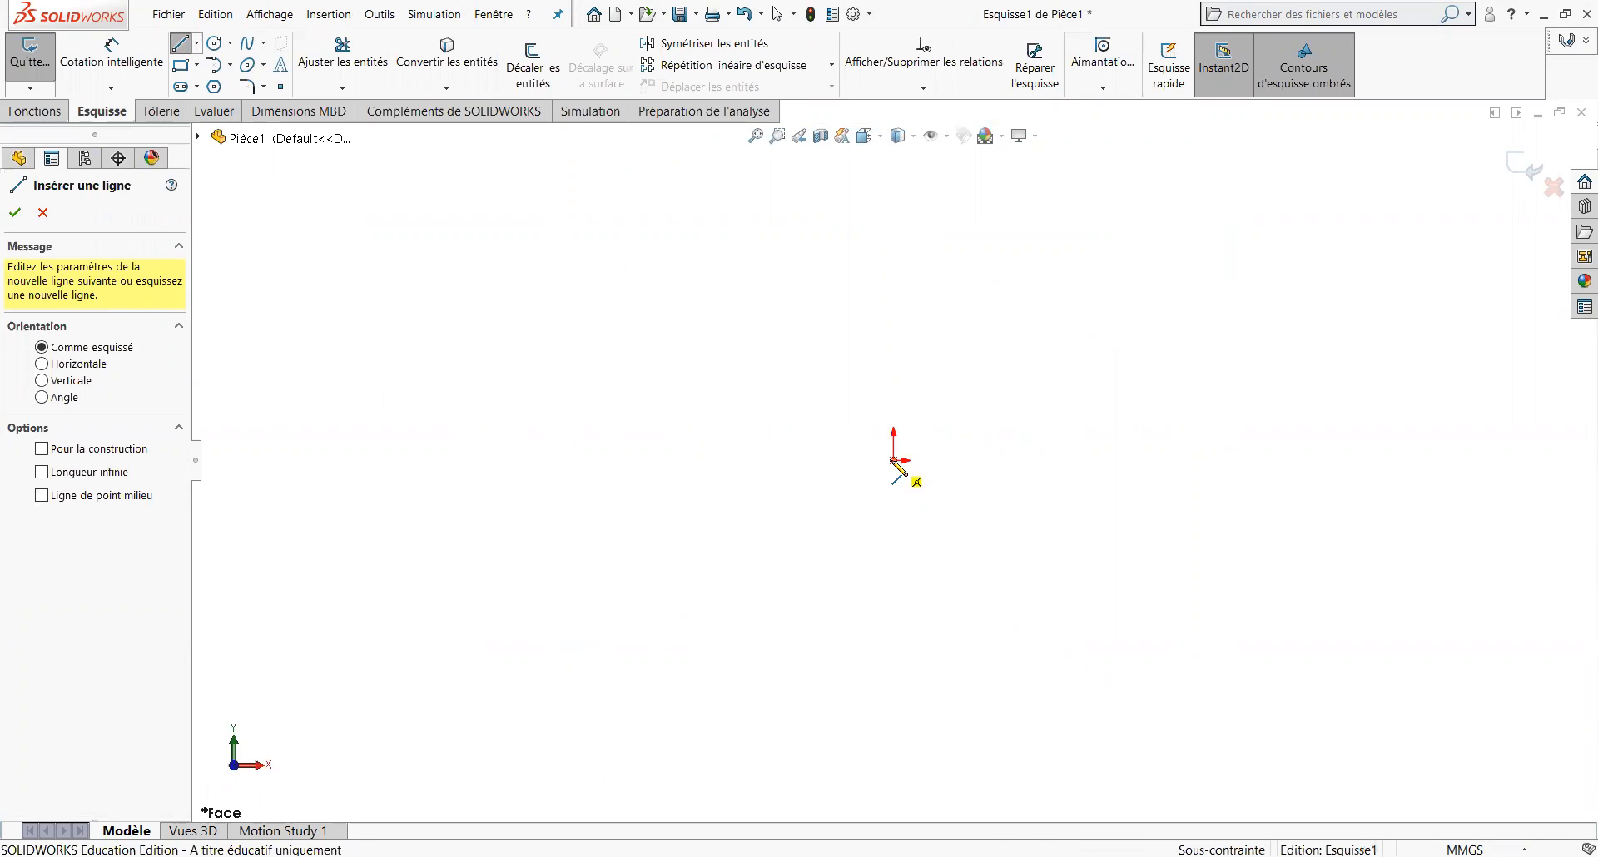
{"action": "left_click", "coordinate": [813, 461]}
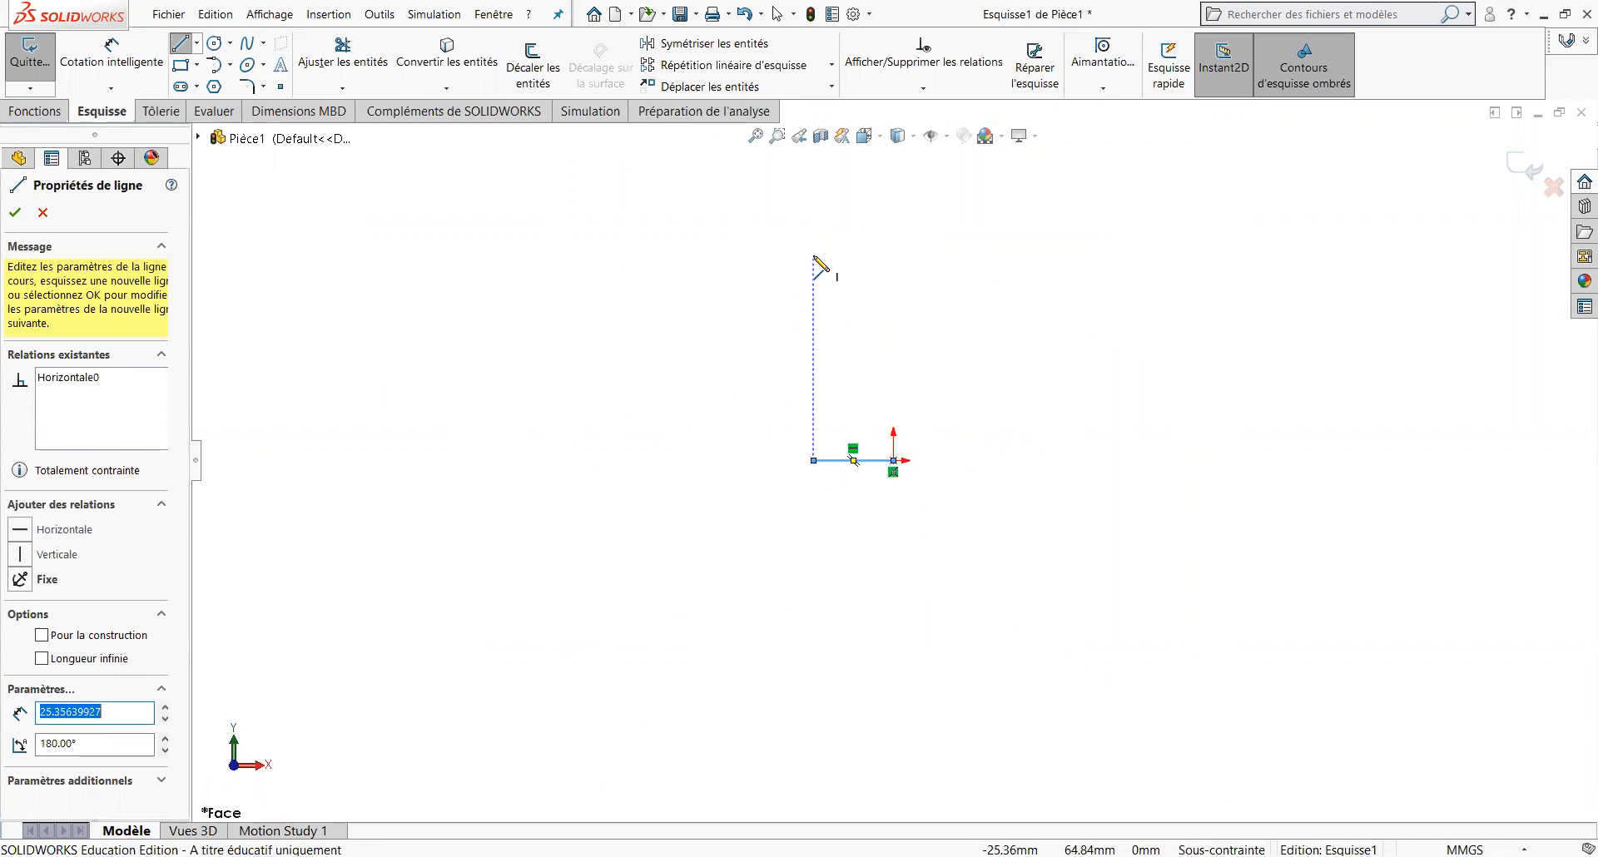
Sketch a horizontal line about 59 mm long leftward from above the first line's free end, continued by a vertical line about 91 mm downward.
{"action": "left_click", "coordinate": [814, 257]}
{"action": "left_click", "coordinate": [630, 257]}
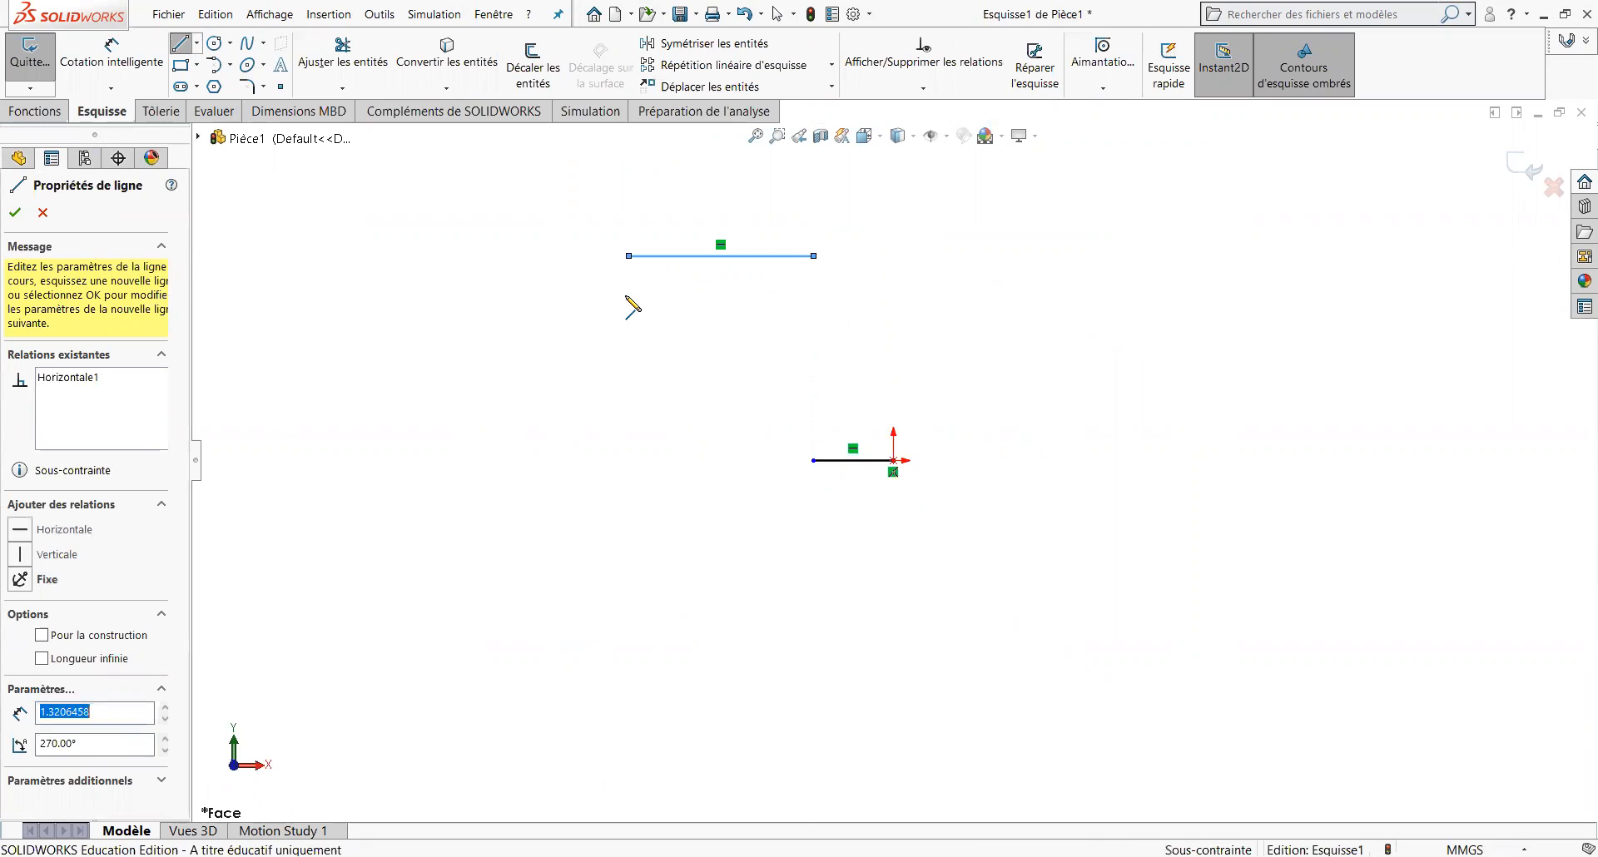
{"action": "left_click", "coordinate": [628, 543]}
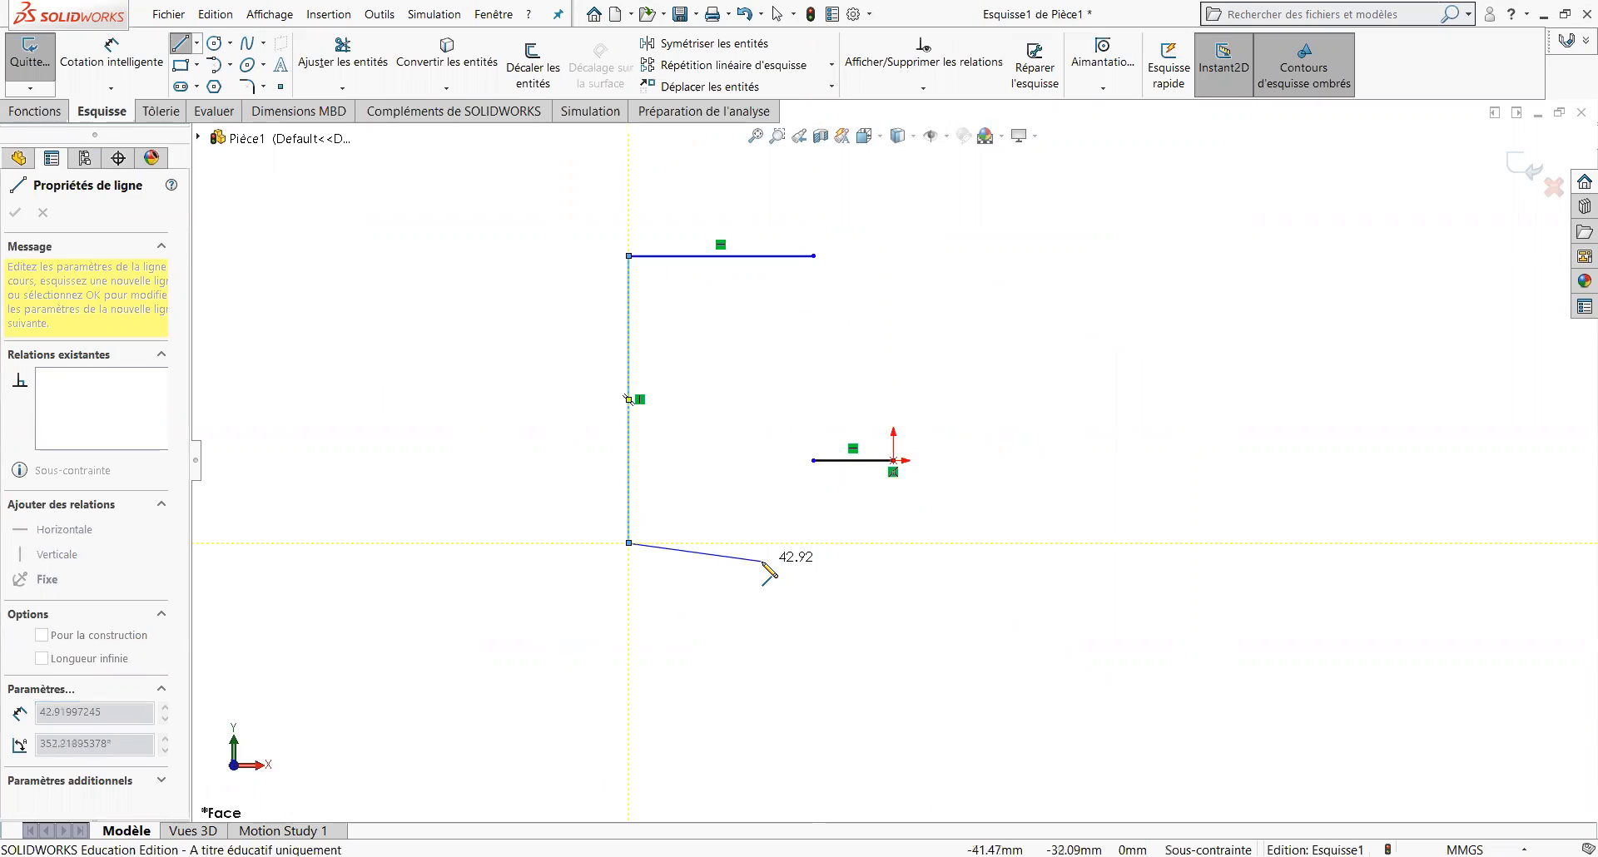
{"action": "key", "text": "Escape"}
Join the upper line's right end to the short lower line's left end with a vertical line about 65 mm long.
{"action": "left_click", "coordinate": [183, 46]}
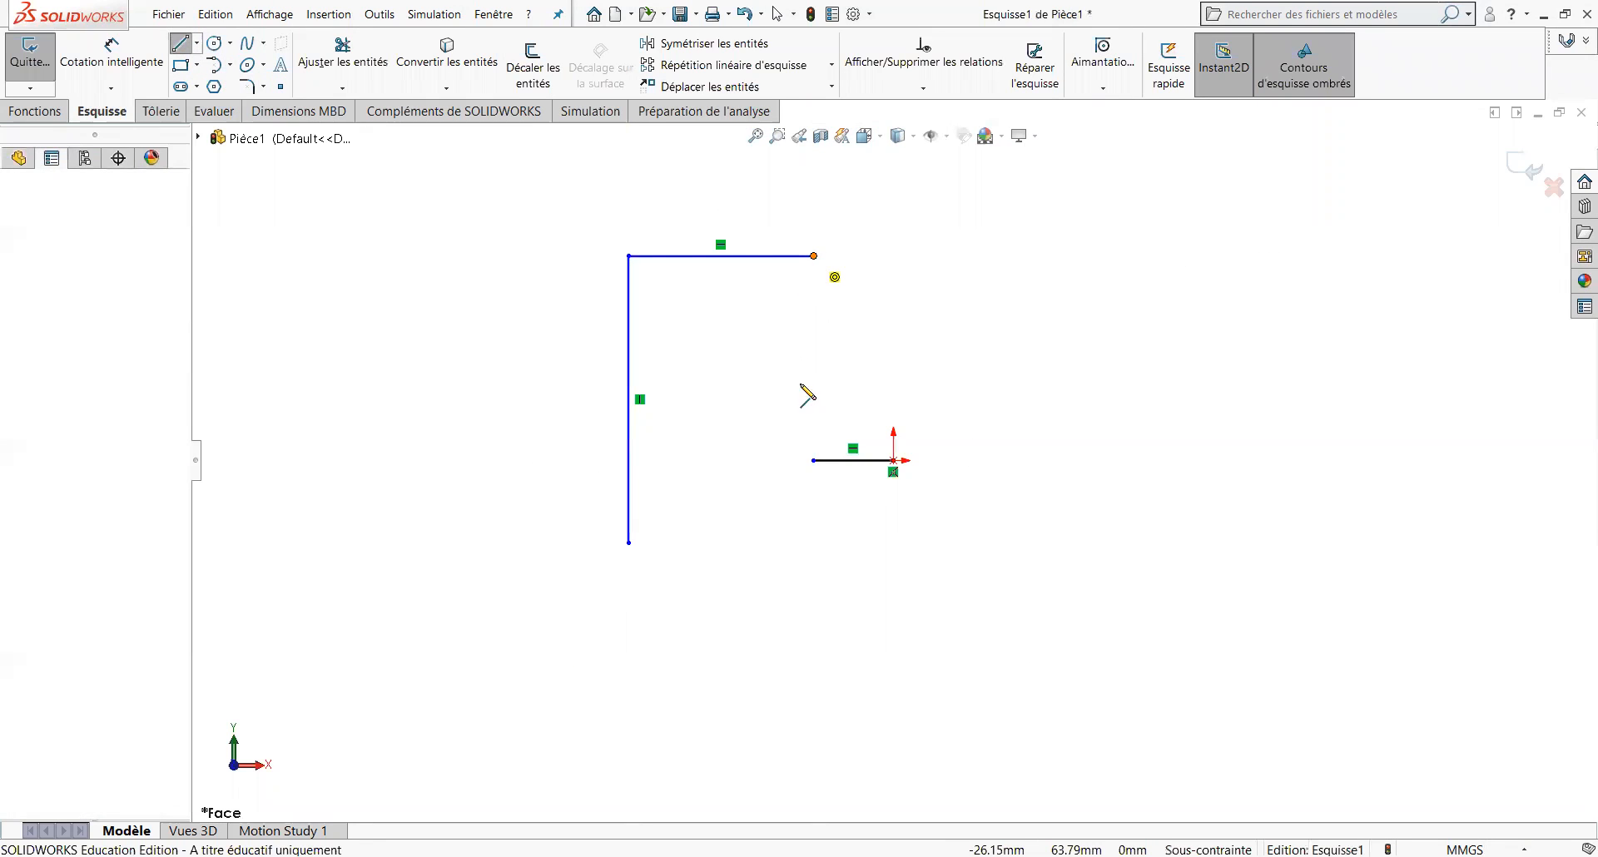
{"action": "left_click", "coordinate": [814, 255]}
{"action": "left_click", "coordinate": [814, 460]}
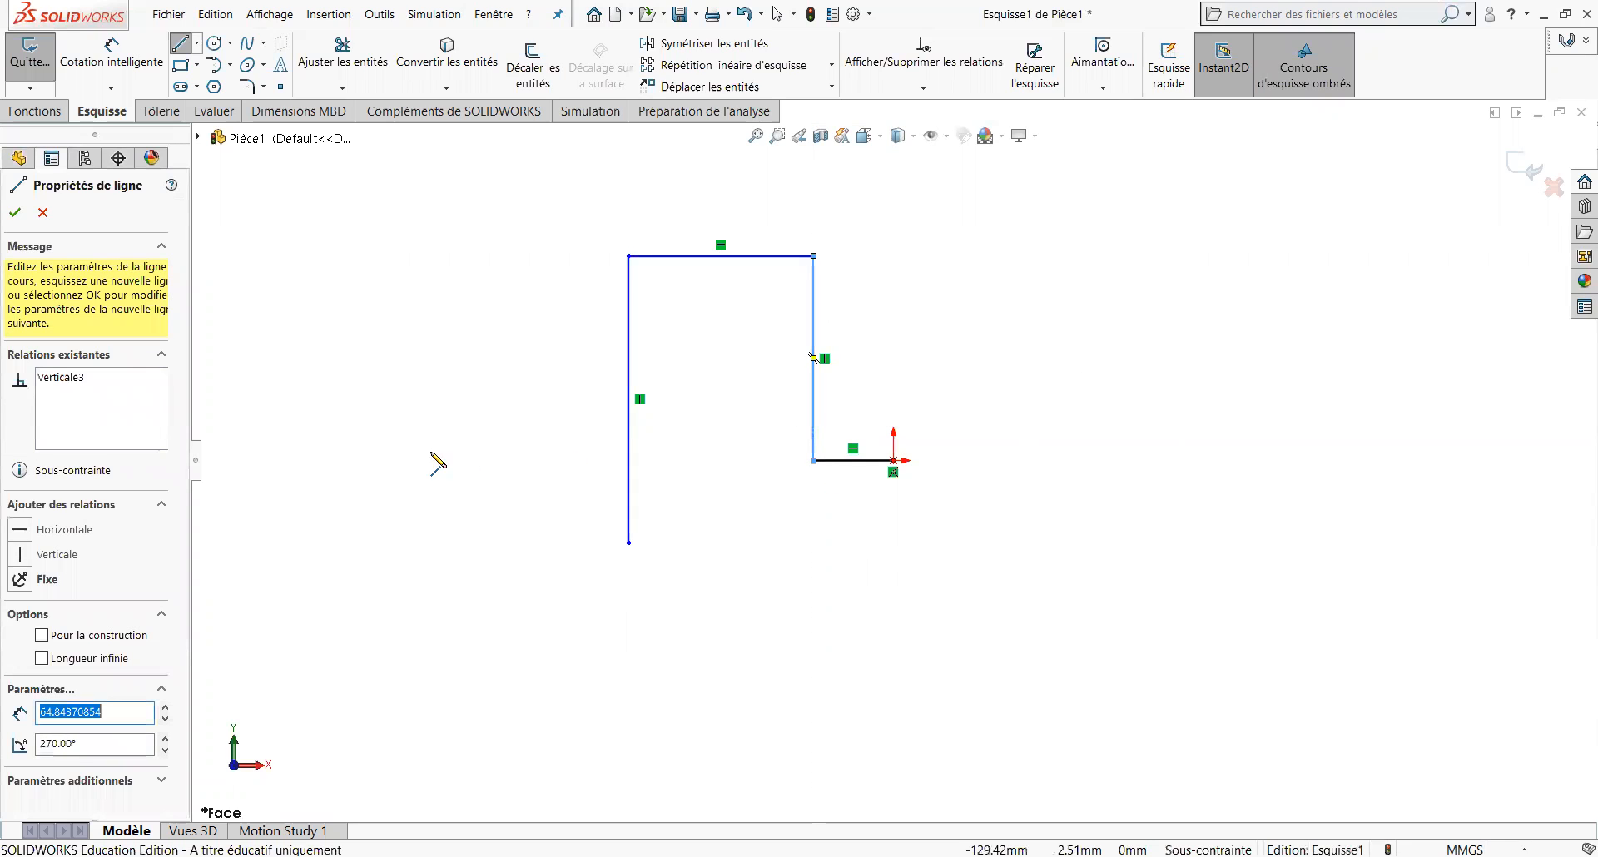
{"action": "left_click", "coordinate": [15, 213]}
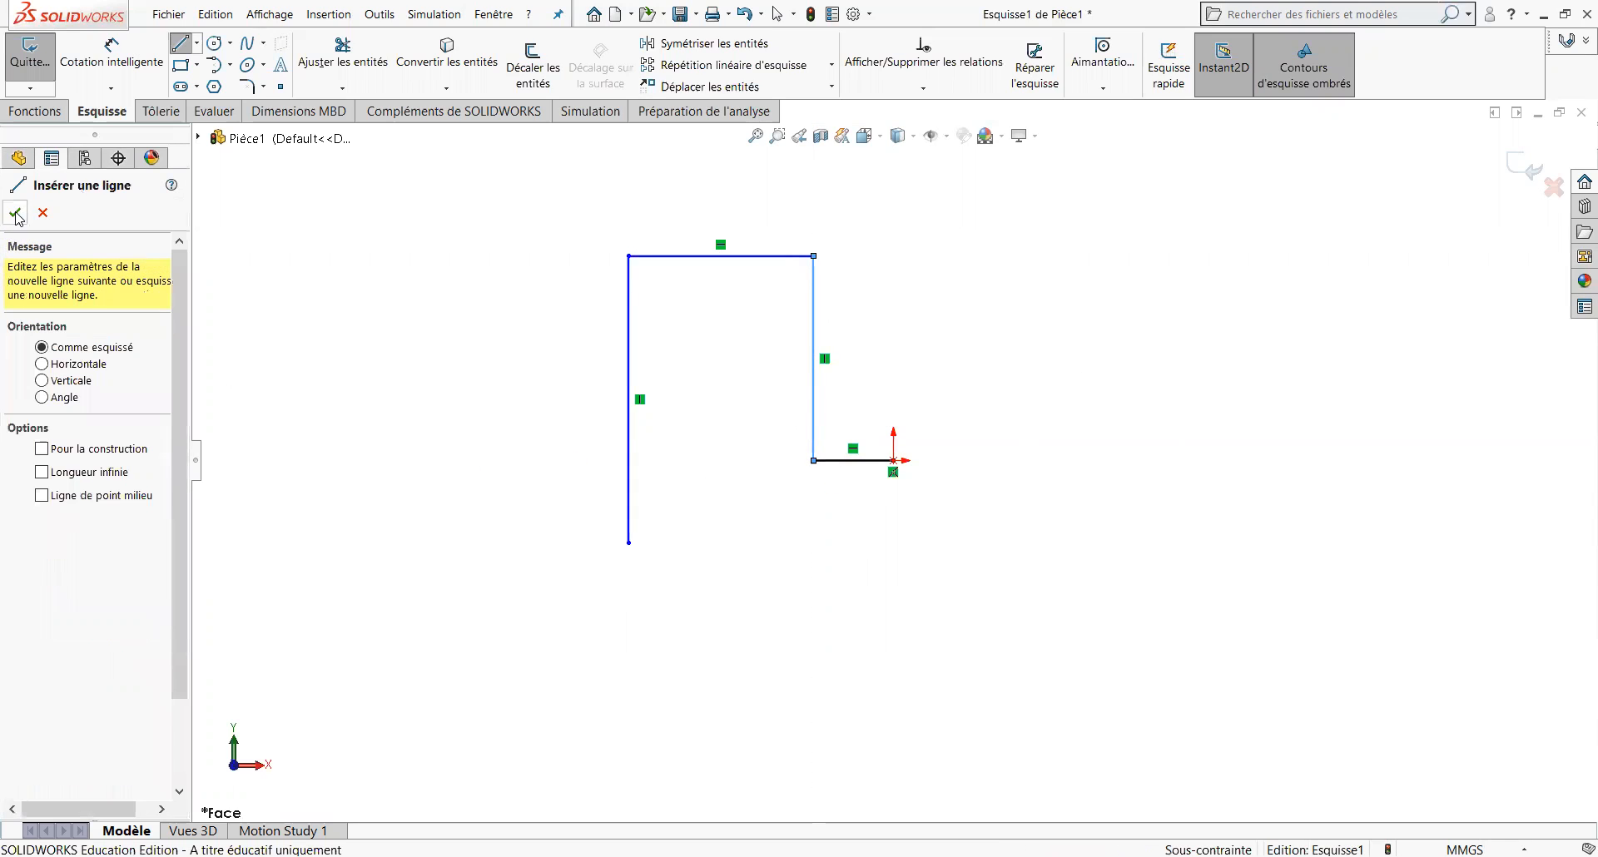
Dimension the short horizontal line at the origin to 30 mm.
{"action": "left_click", "coordinate": [117, 72]}
{"action": "left_click", "coordinate": [108, 64]}
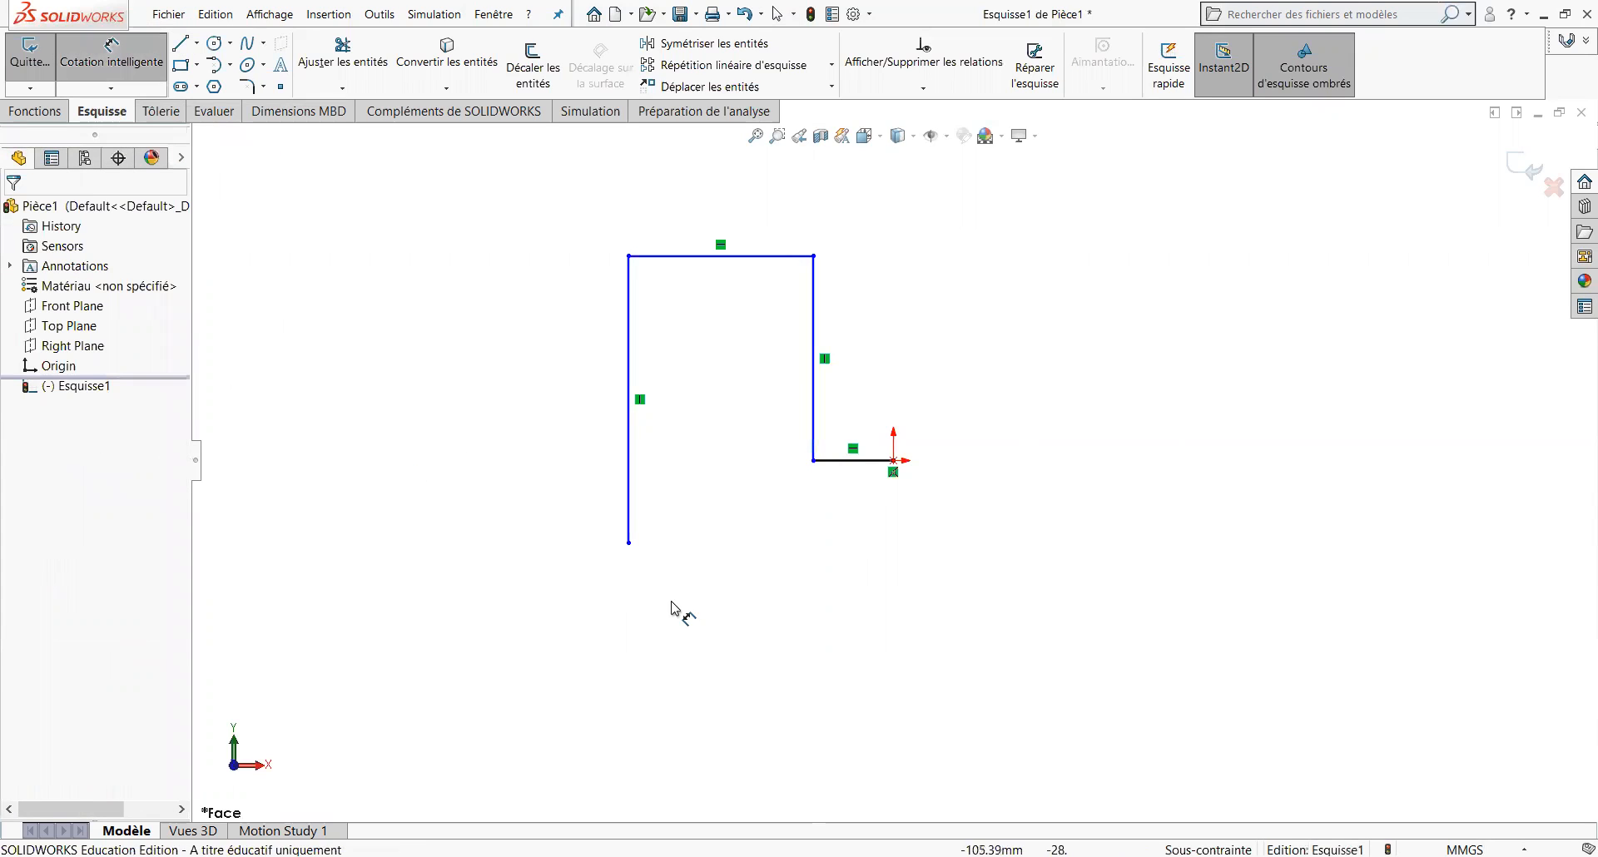
{"action": "left_click", "coordinate": [872, 462]}
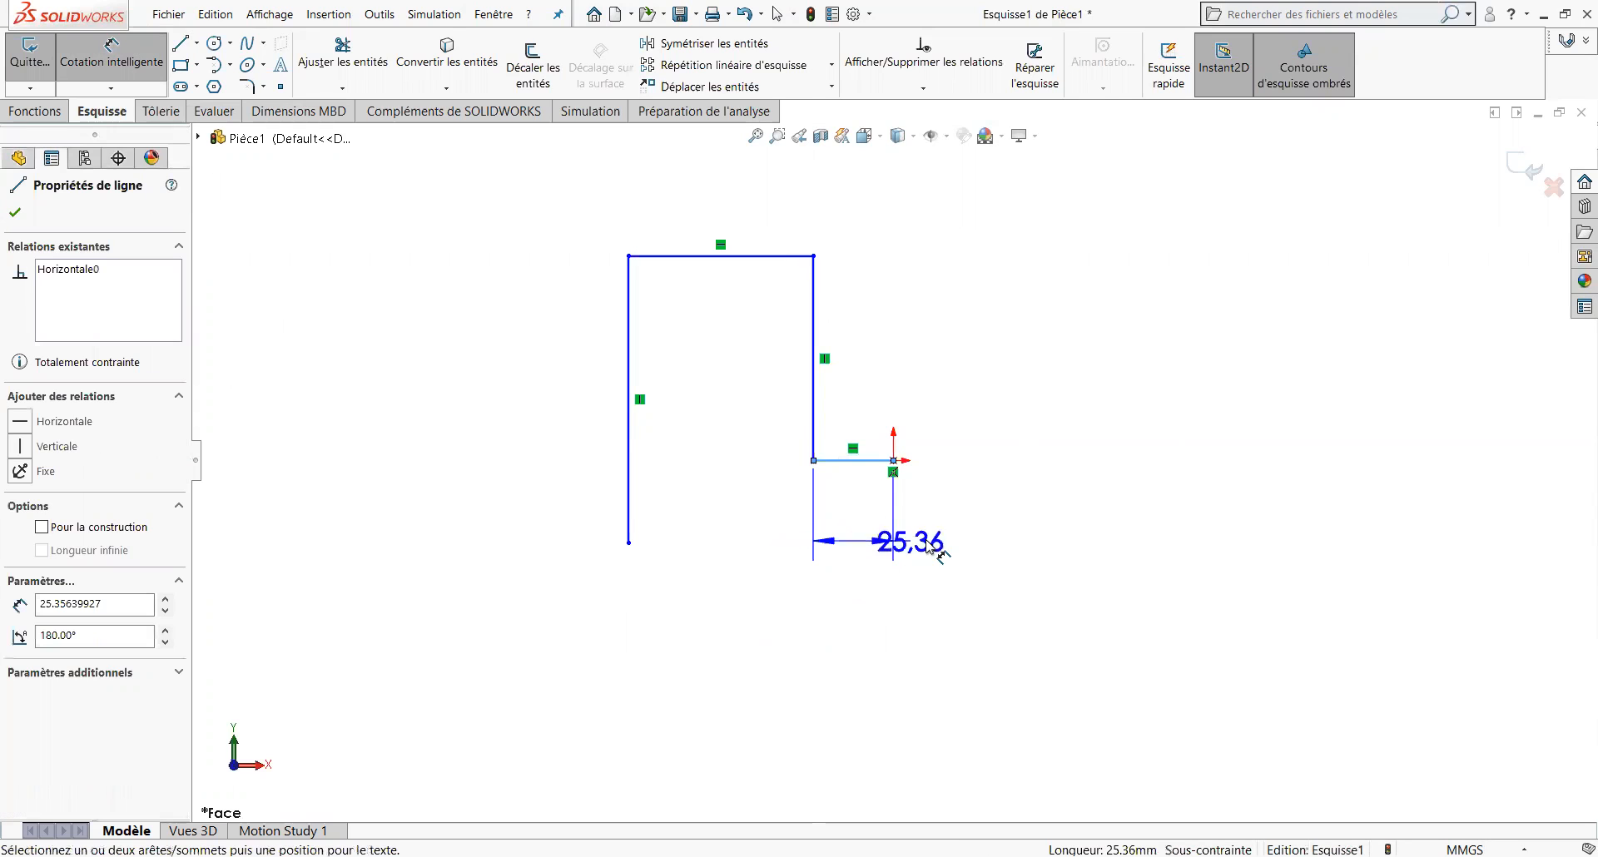
{"action": "left_click", "coordinate": [997, 514]}
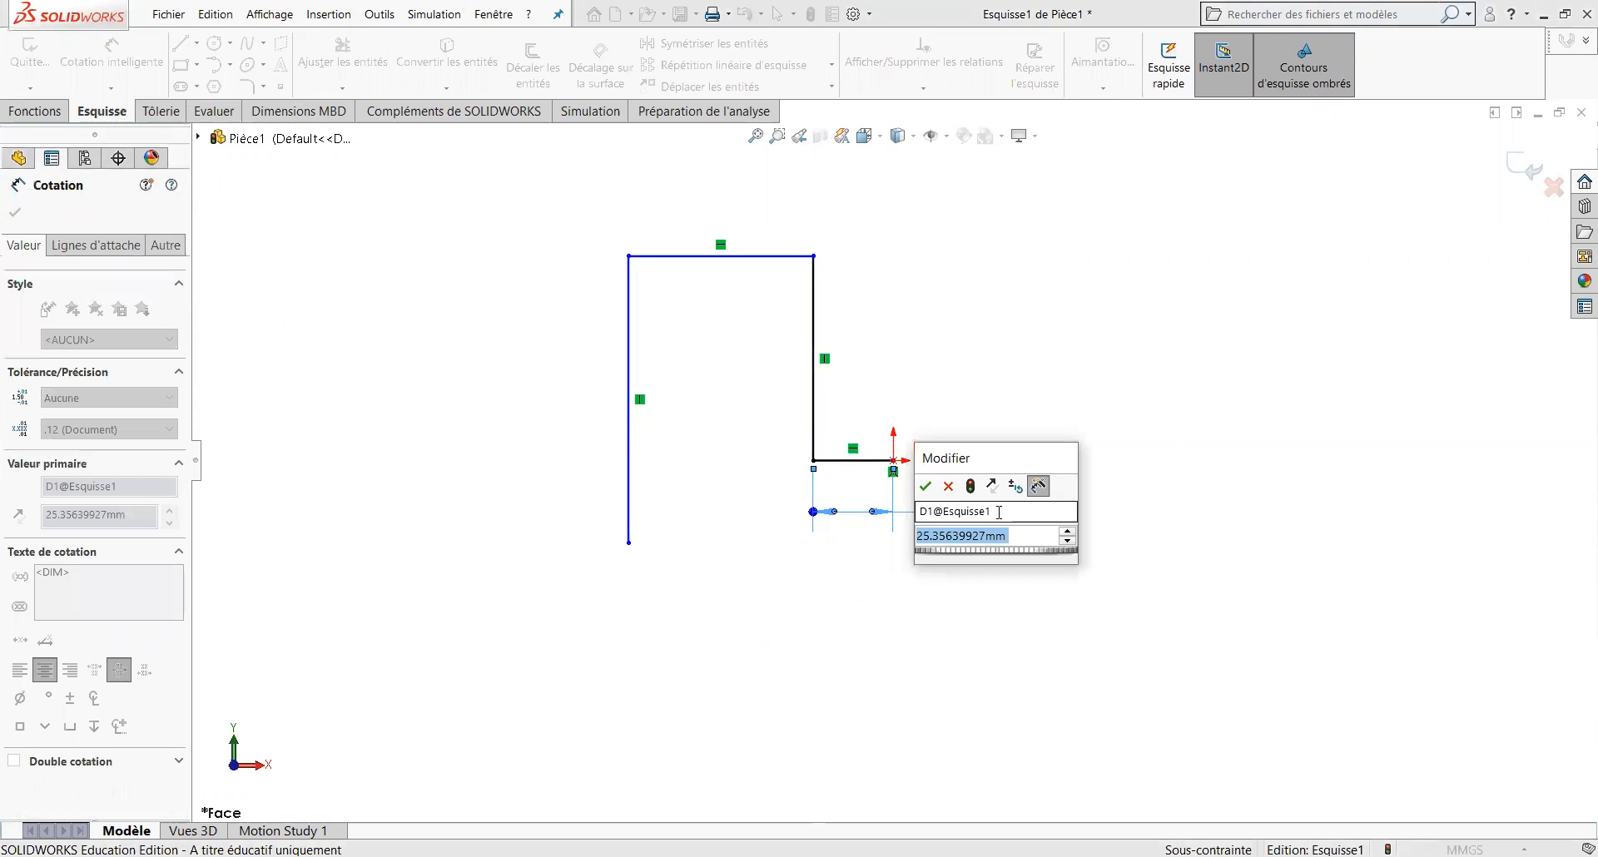
{"action": "type", "text": "30"}
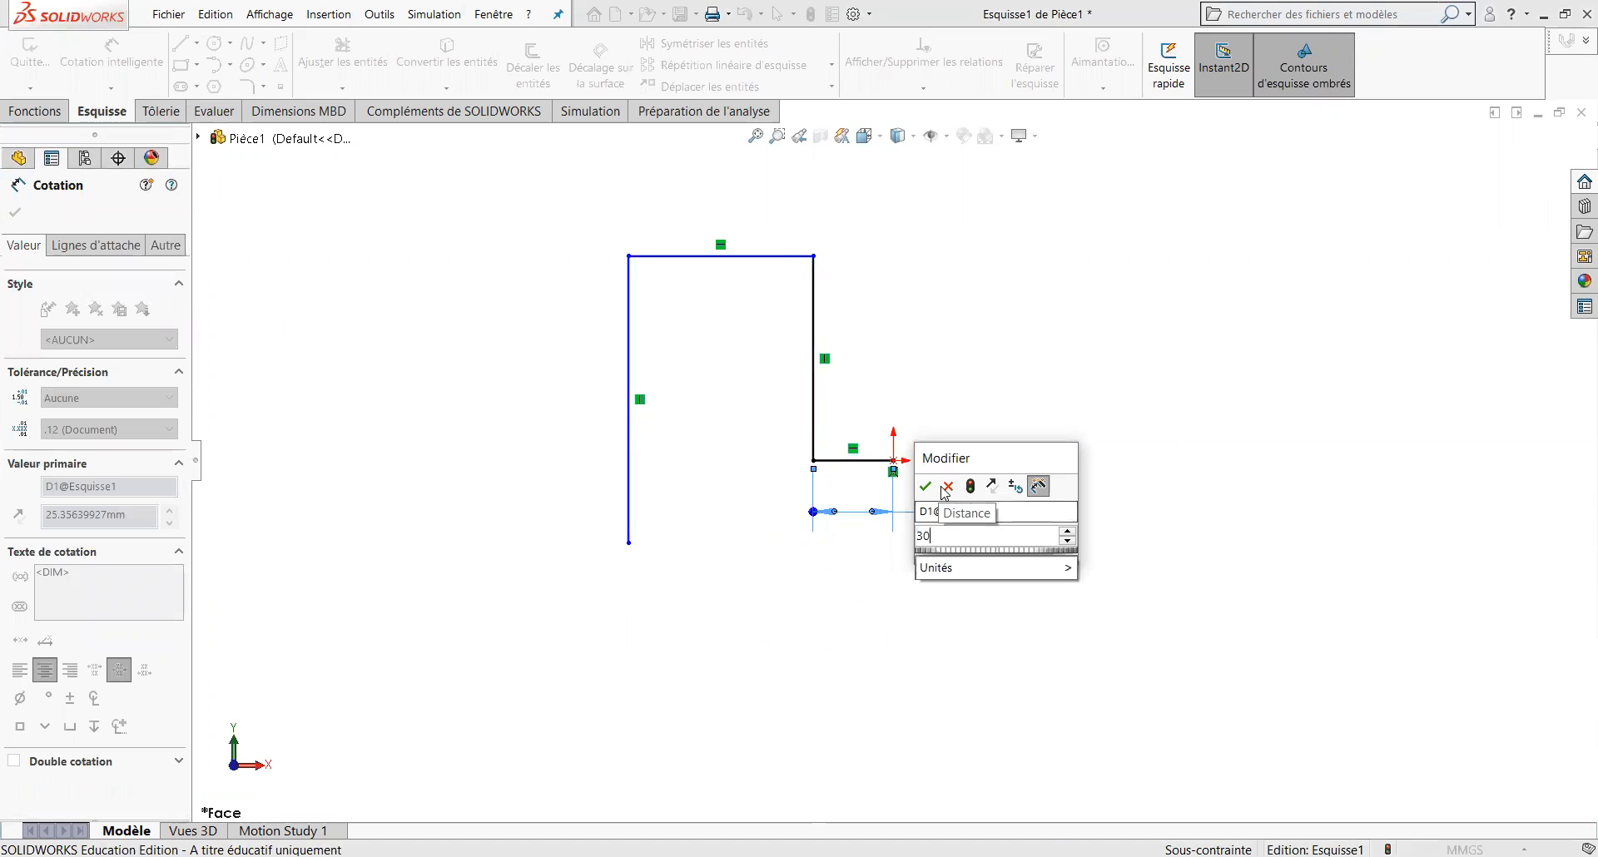
{"action": "key", "text": "Return"}
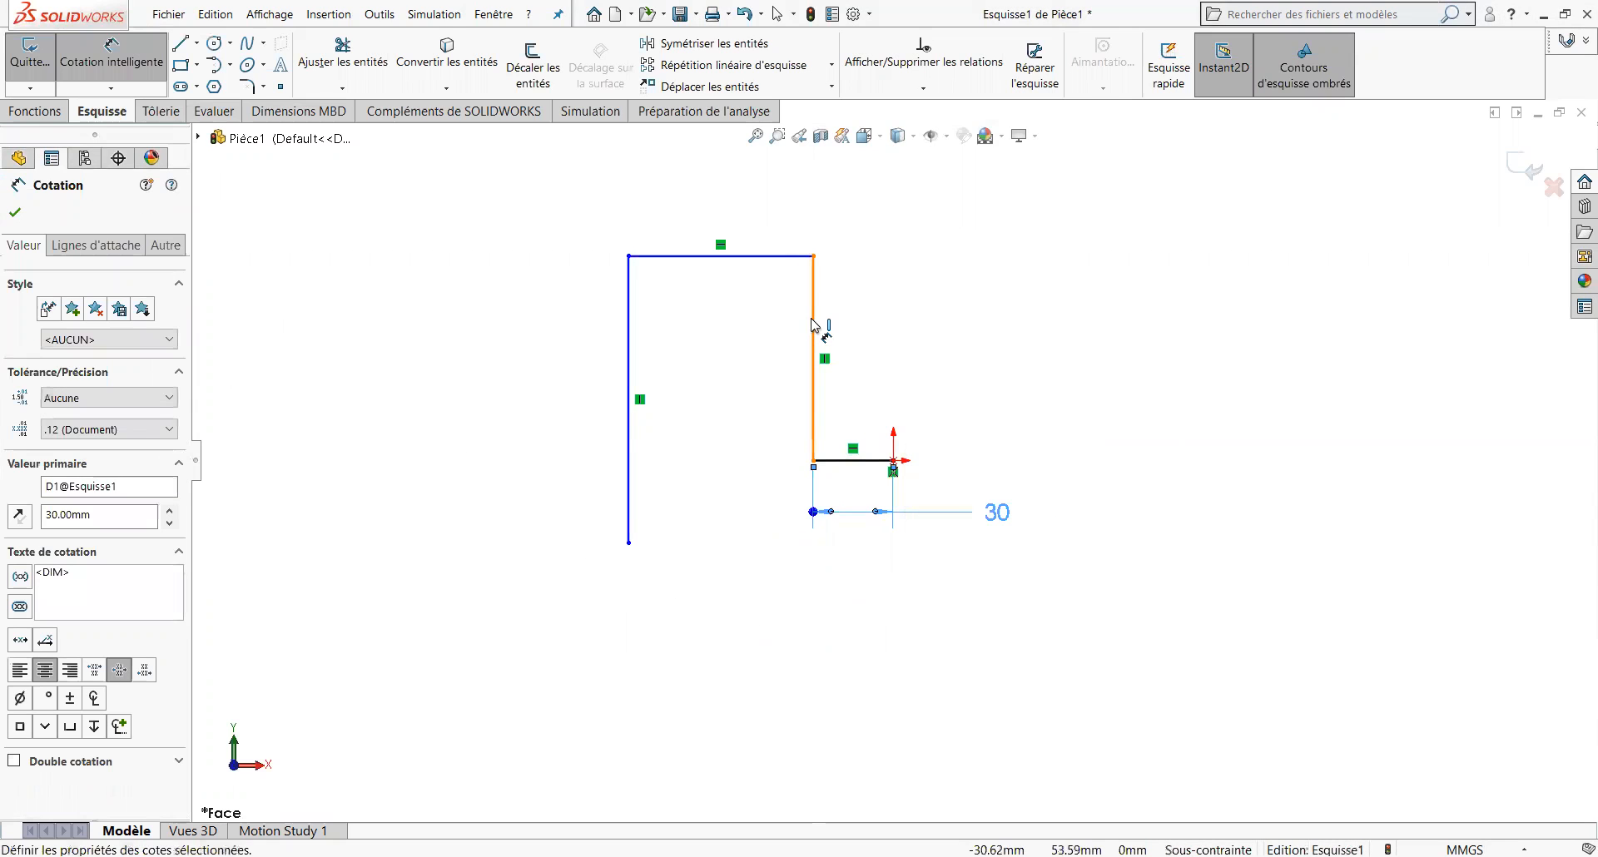
Dimension the right vertical line and the upper horizontal line to 100 mm each.
{"action": "left_click", "coordinate": [822, 333]}
{"action": "left_click", "coordinate": [953, 321]}
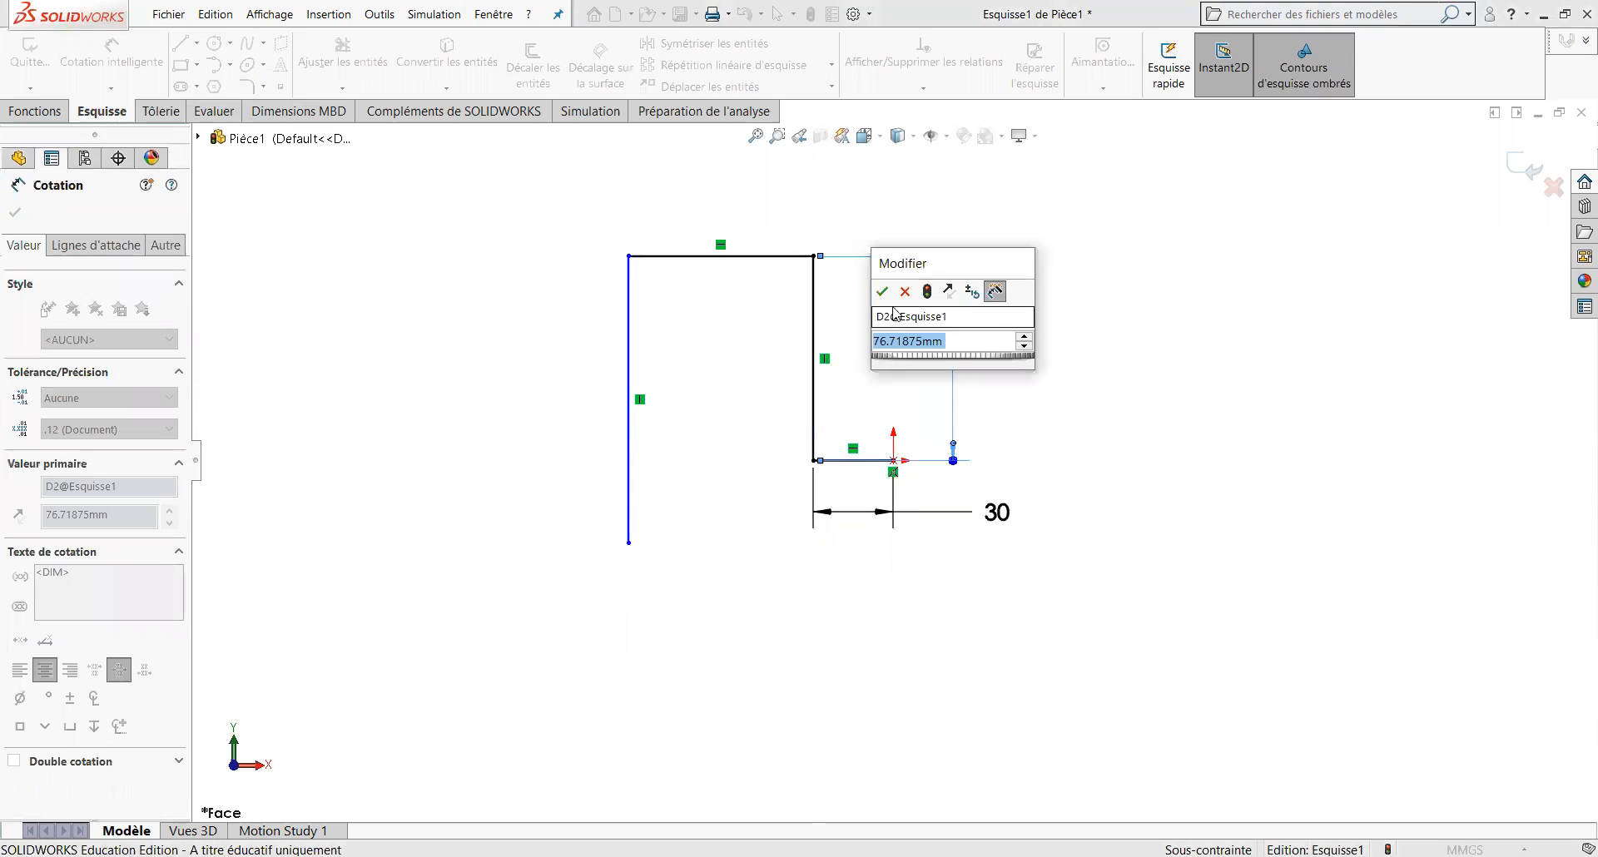
{"action": "type", "text": "100"}
{"action": "key", "text": "Return"}
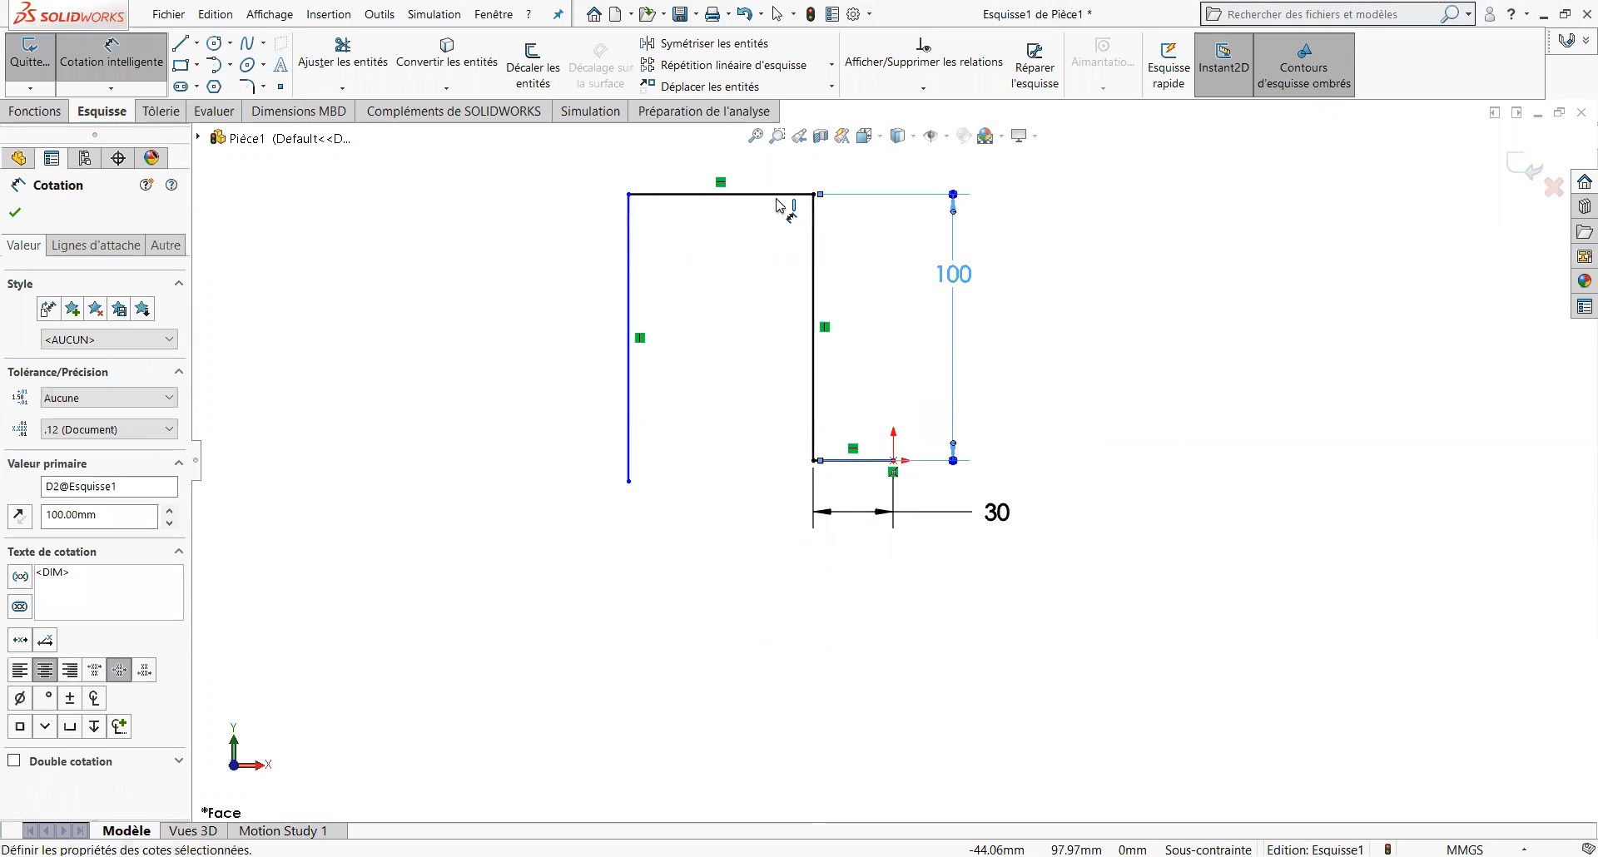
{"action": "left_click", "coordinate": [787, 197]}
{"action": "left_click", "coordinate": [789, 176]}
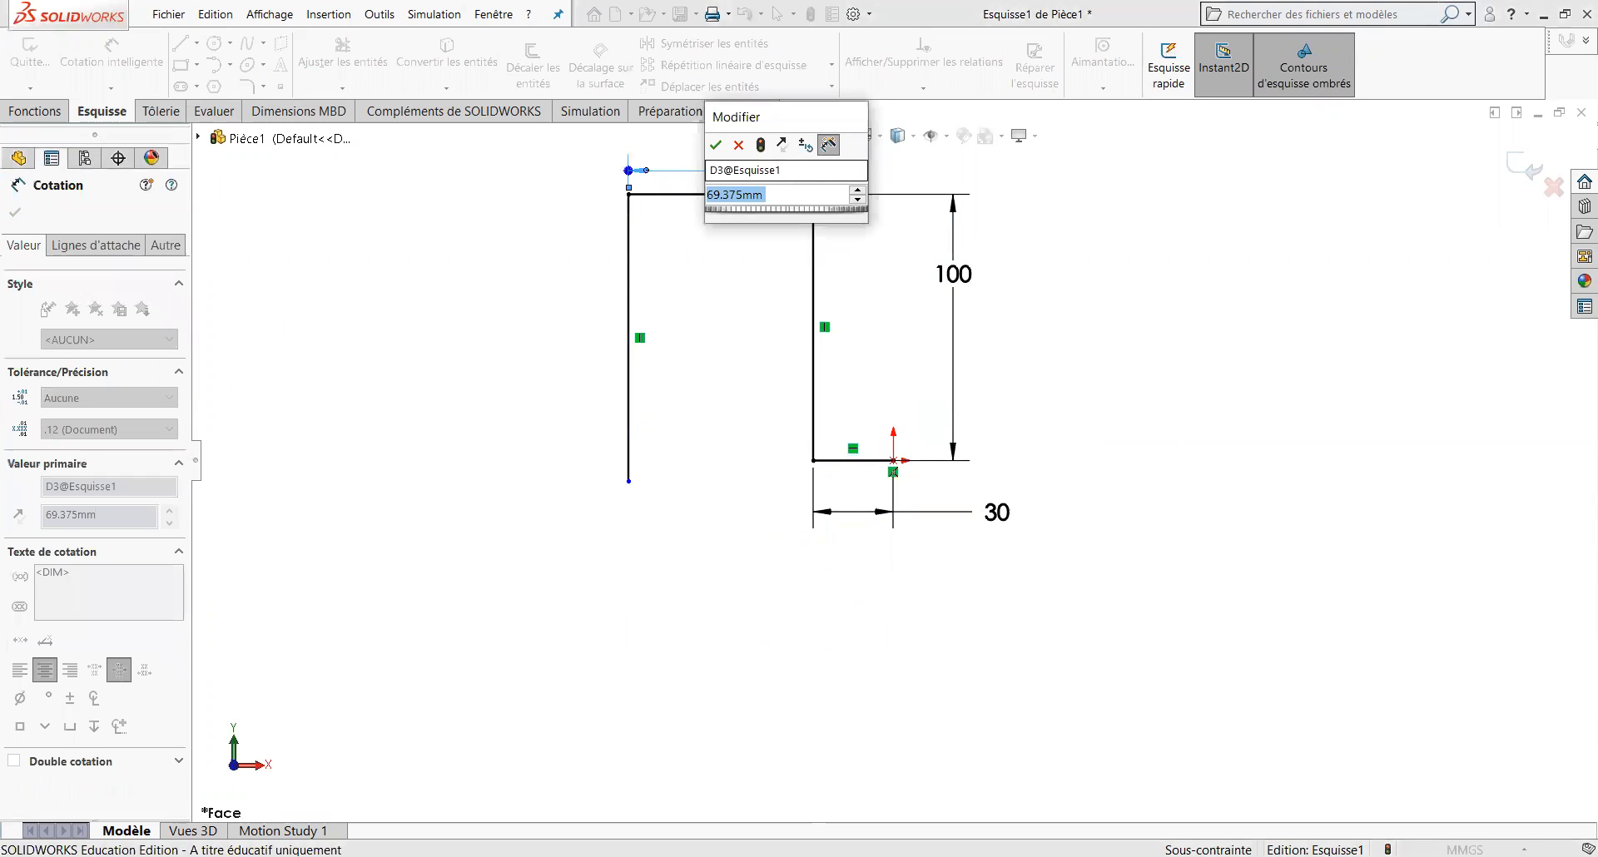
{"action": "type", "text": "100"}
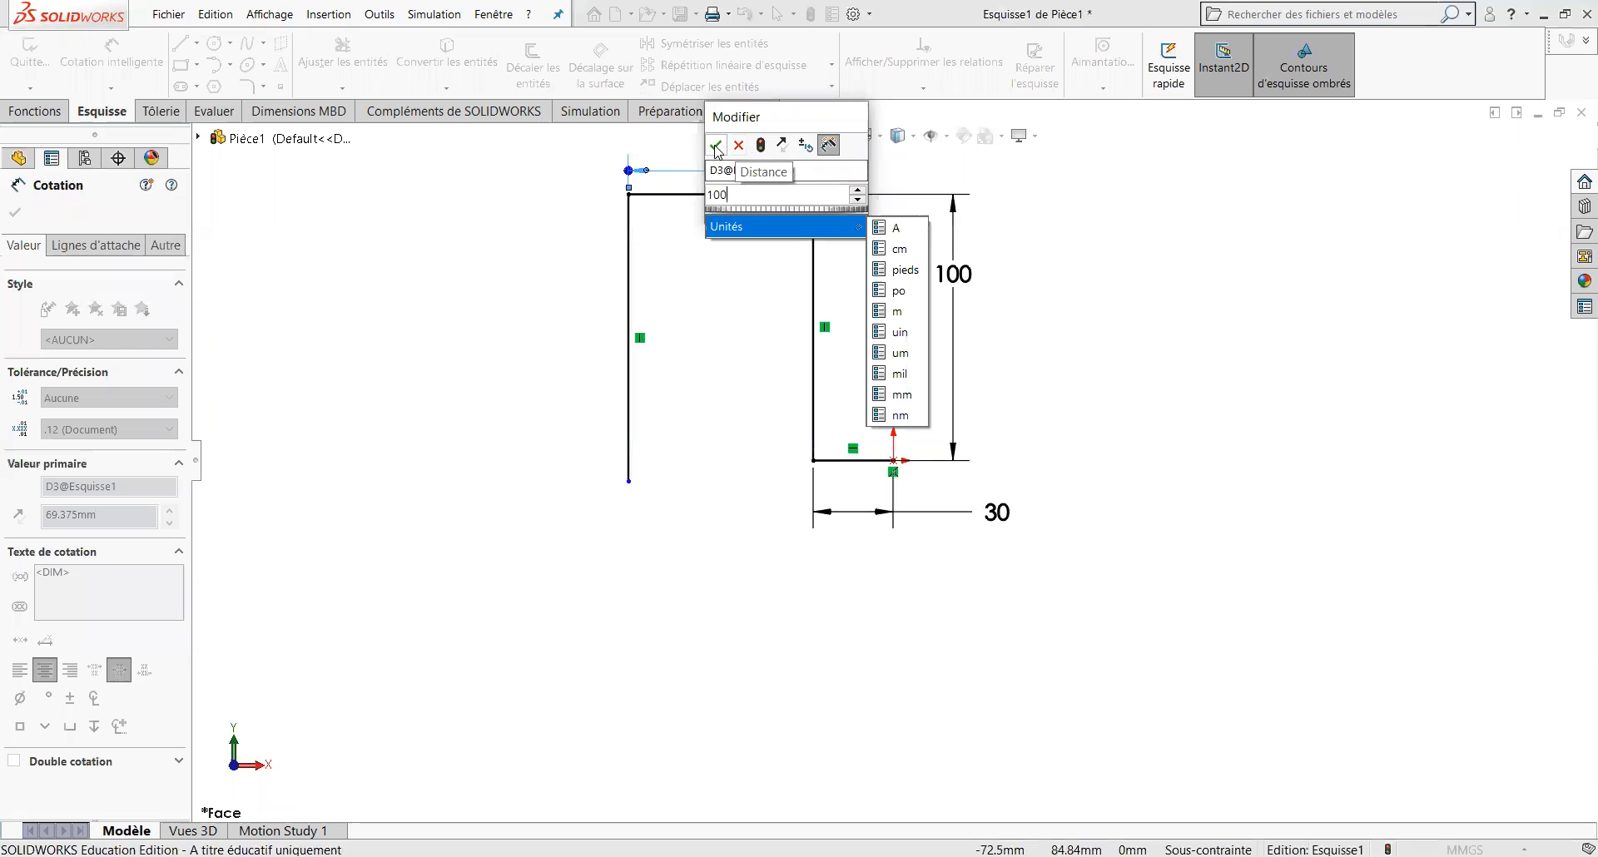
{"action": "key", "text": "Return"}
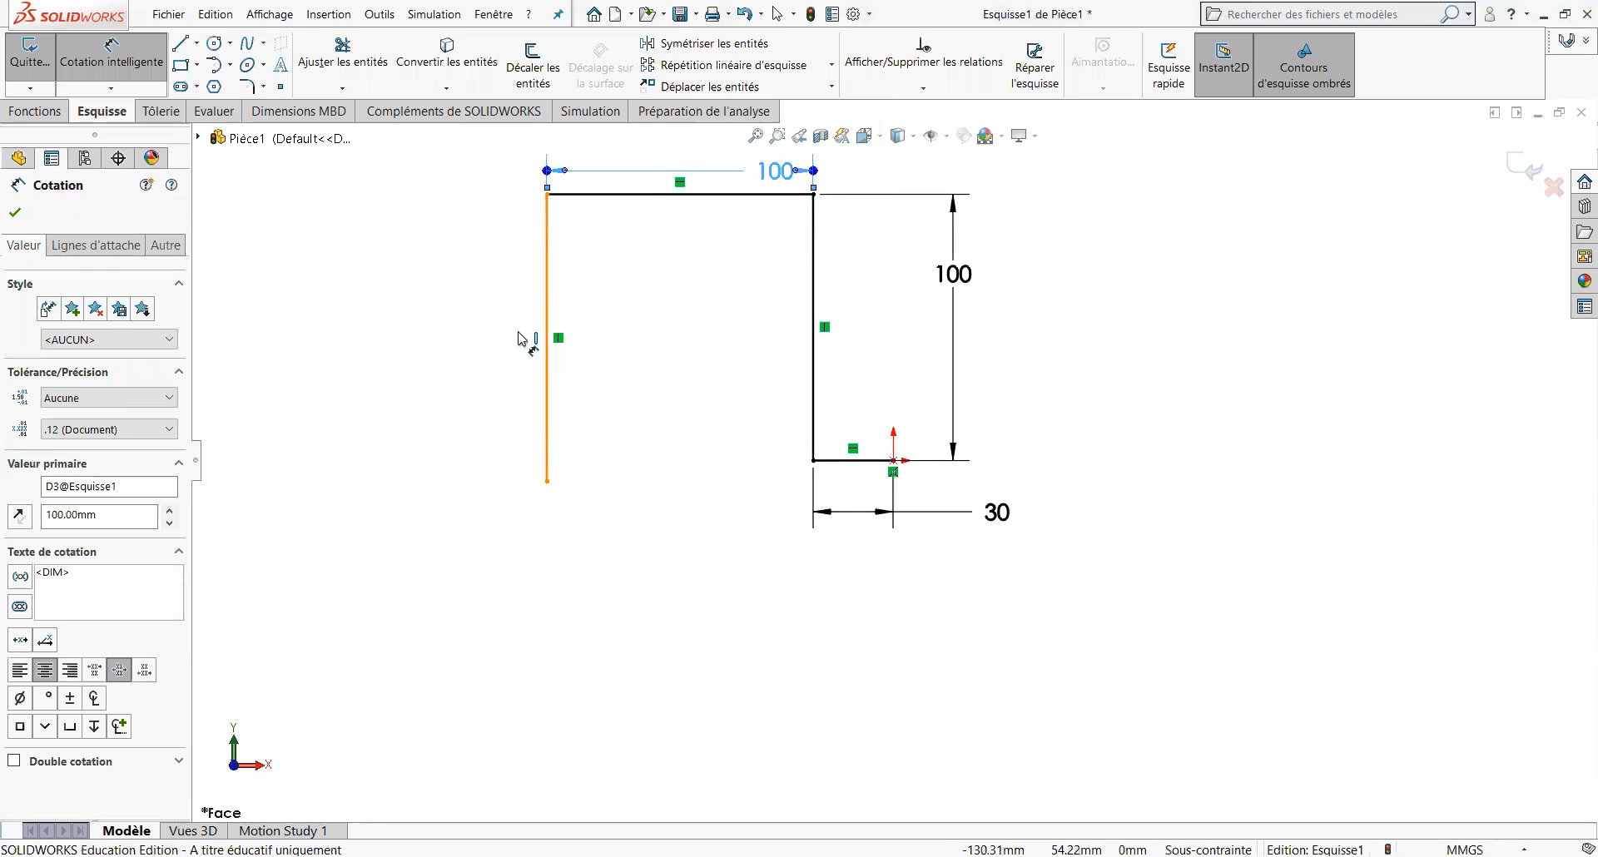
Dimension the left vertical line of the profile to 130 mm.
{"action": "left_click", "coordinate": [519, 336]}
{"action": "left_click", "coordinate": [459, 430]}
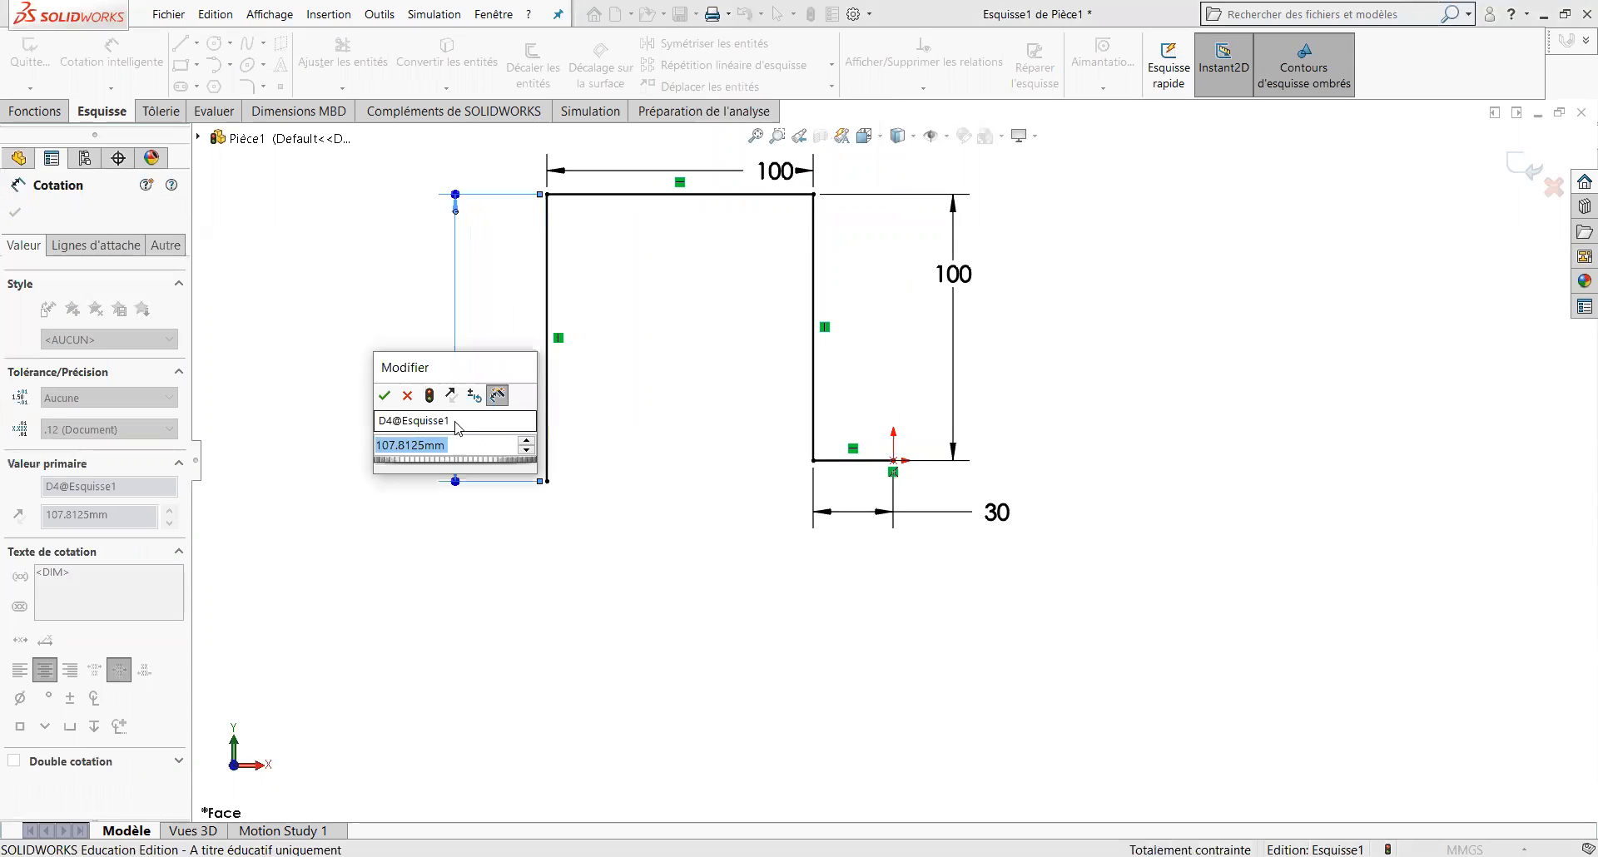
{"action": "type", "text": "130"}
{"action": "key", "text": "Return"}
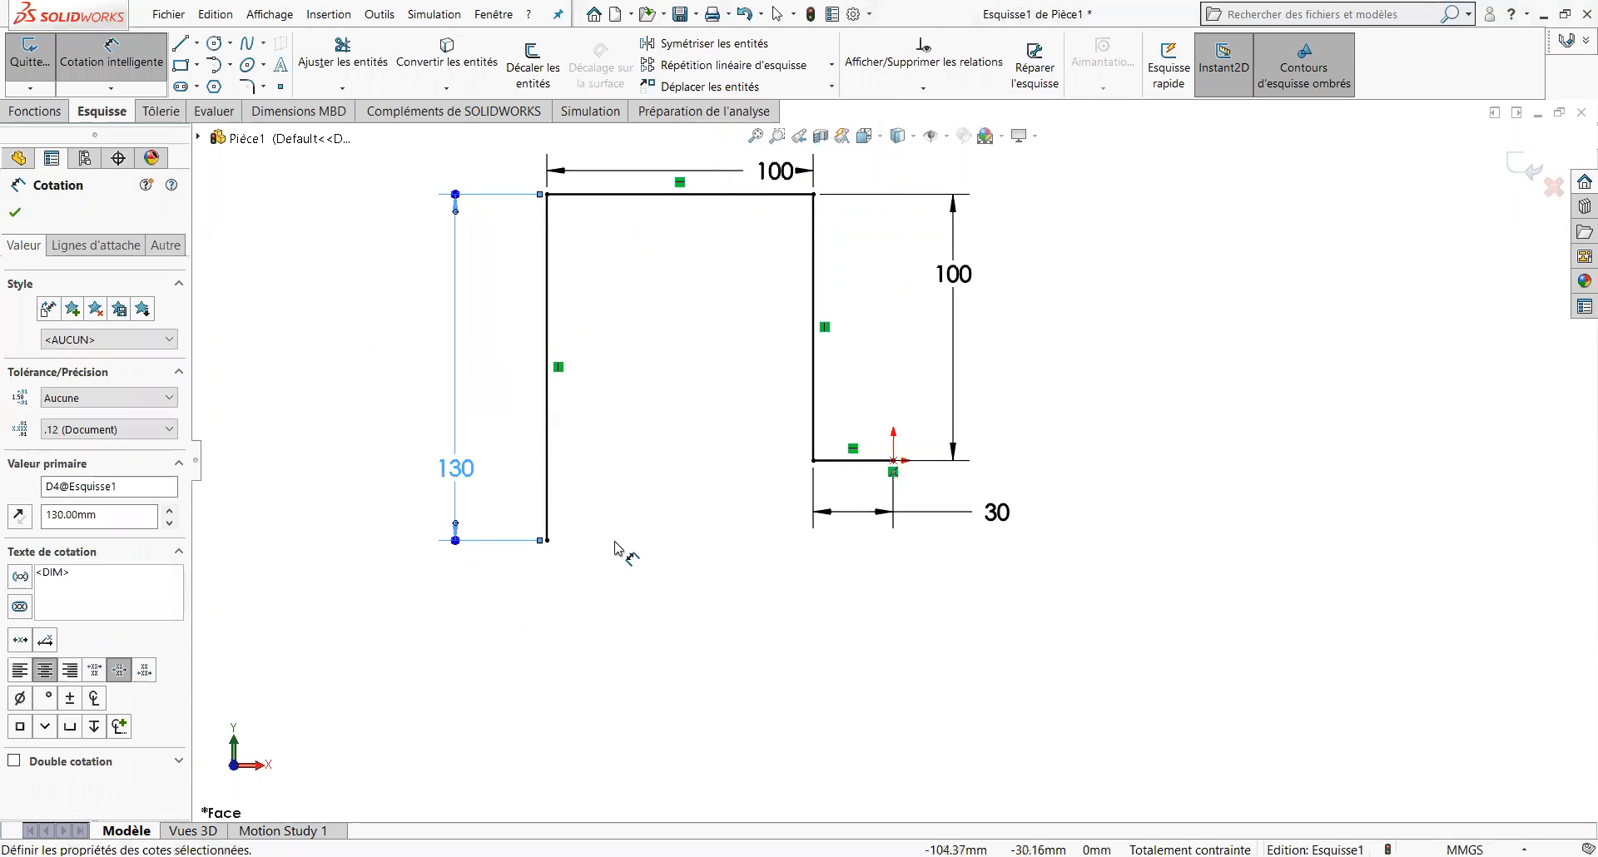
{"action": "left_click", "coordinate": [14, 212]}
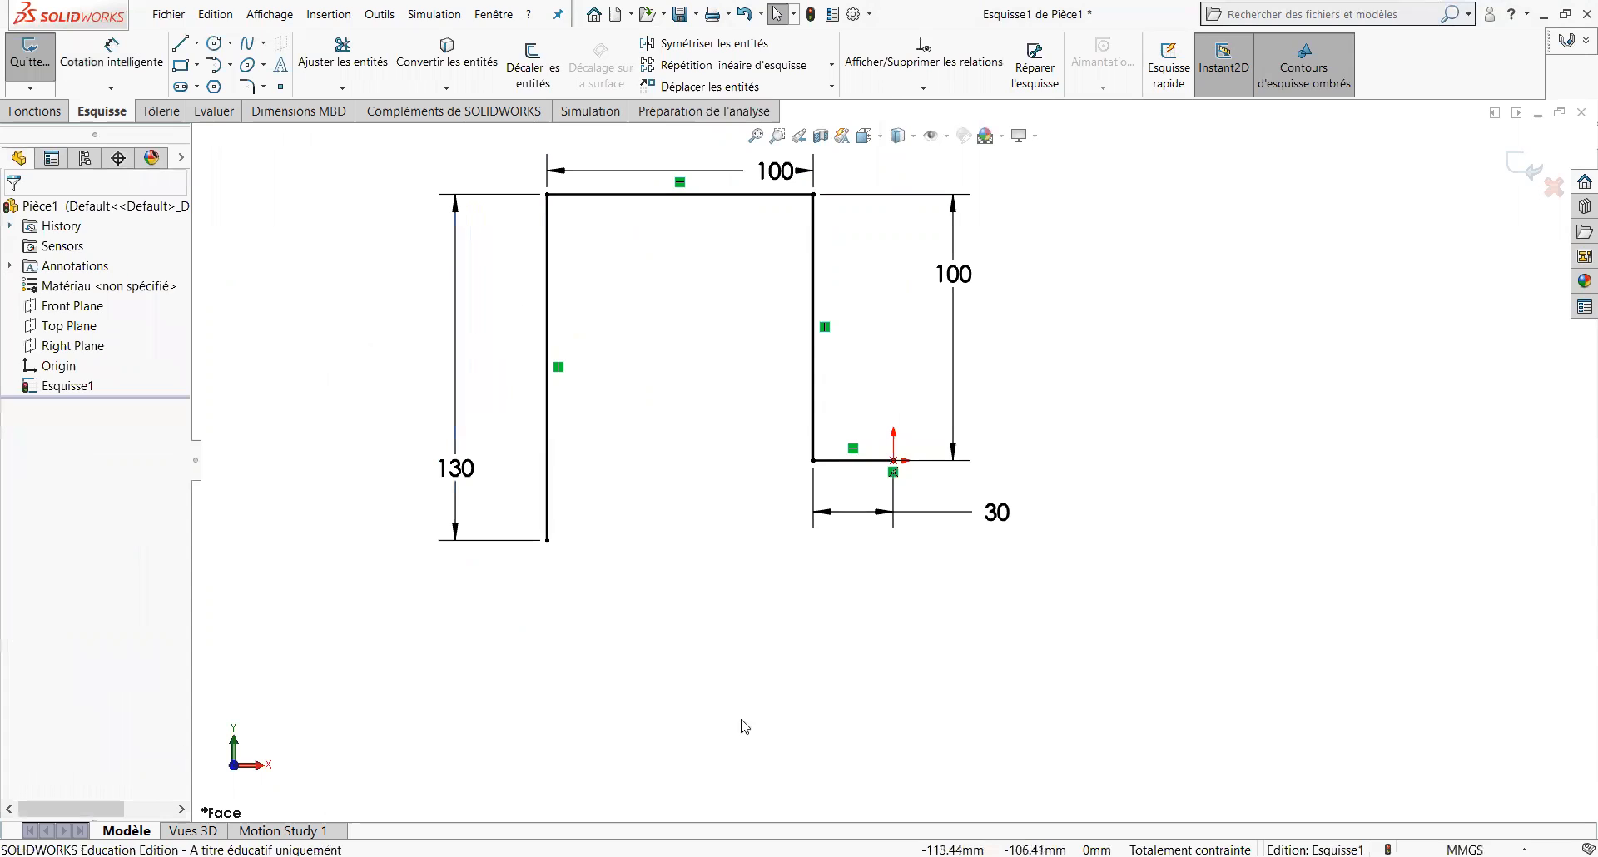
Set up a boss extrusion of the open profile with the Plan milieu end condition and a depth of 120 mm.
{"action": "key", "text": "z"}
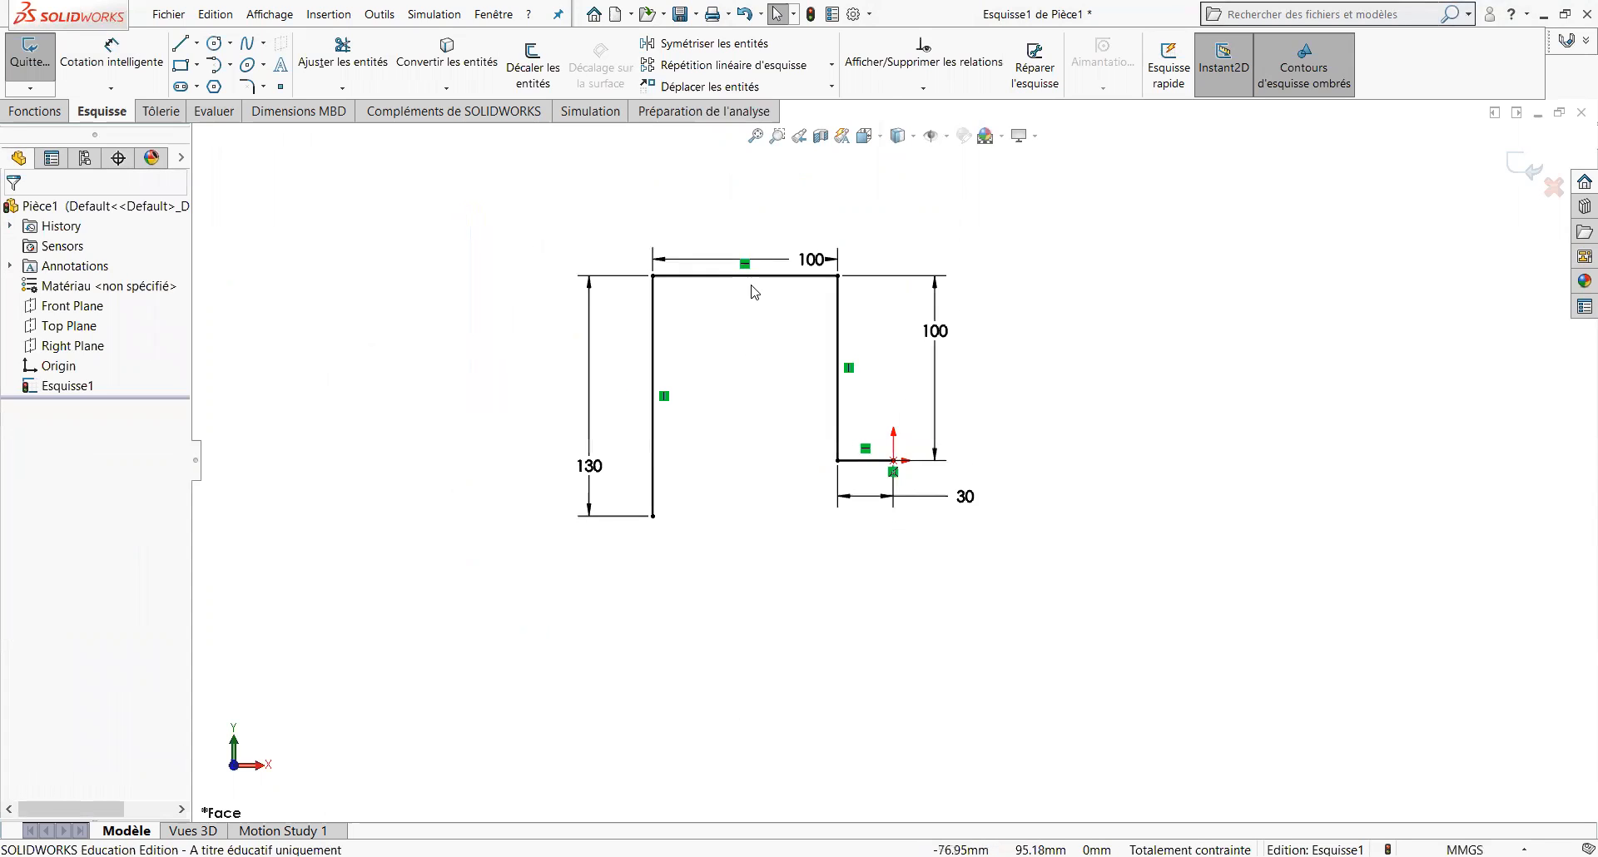
{"action": "scroll", "coordinate": [749, 287], "scroll_direction": "down", "scroll_amount": 2}
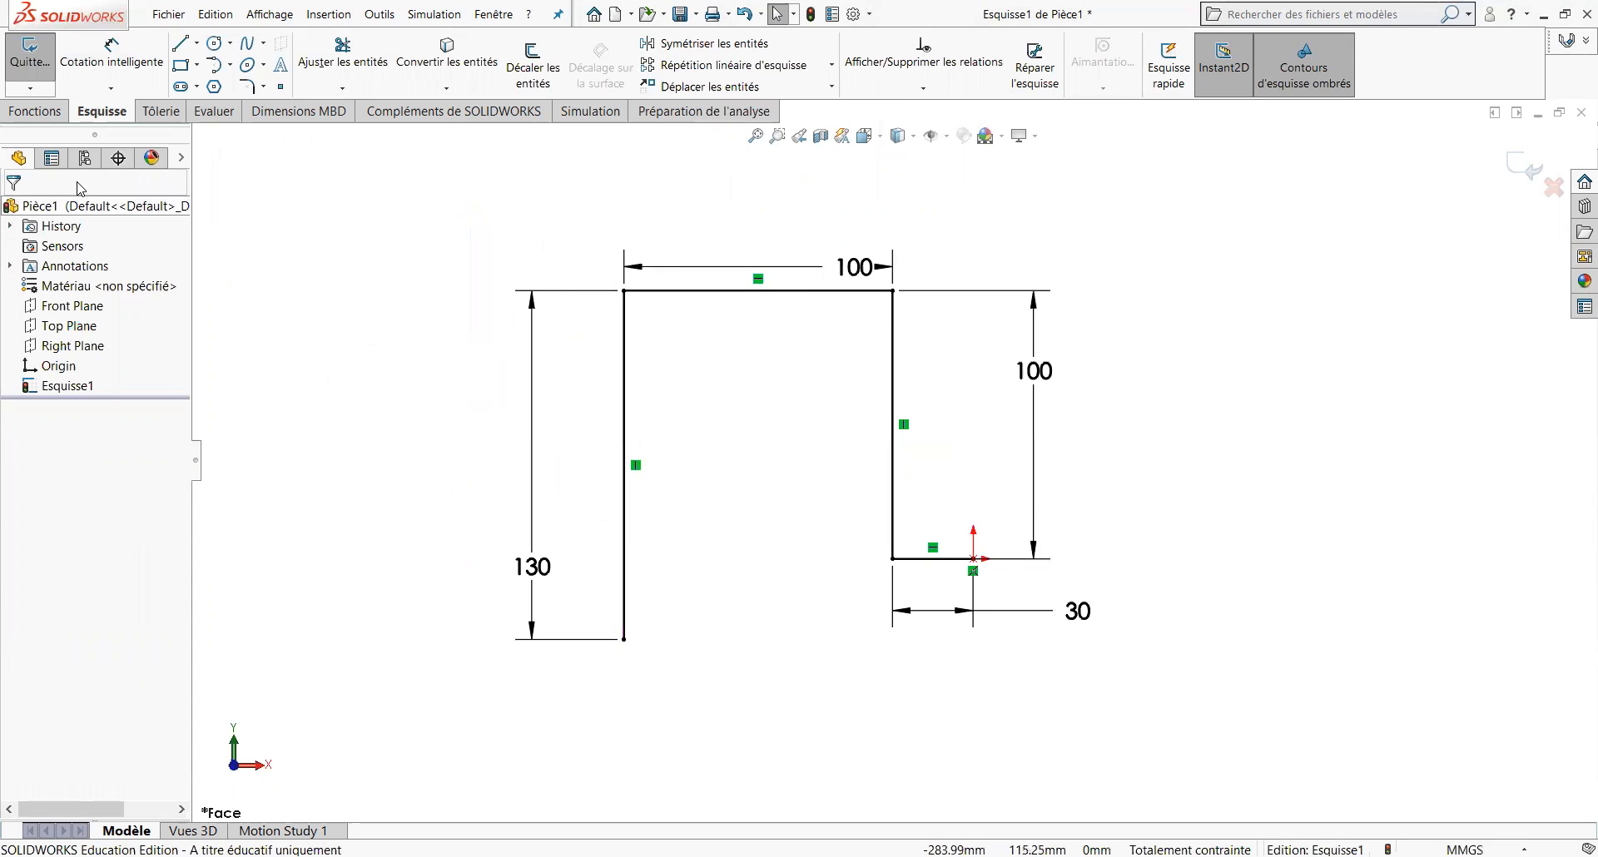
{"action": "left_click", "coordinate": [36, 111]}
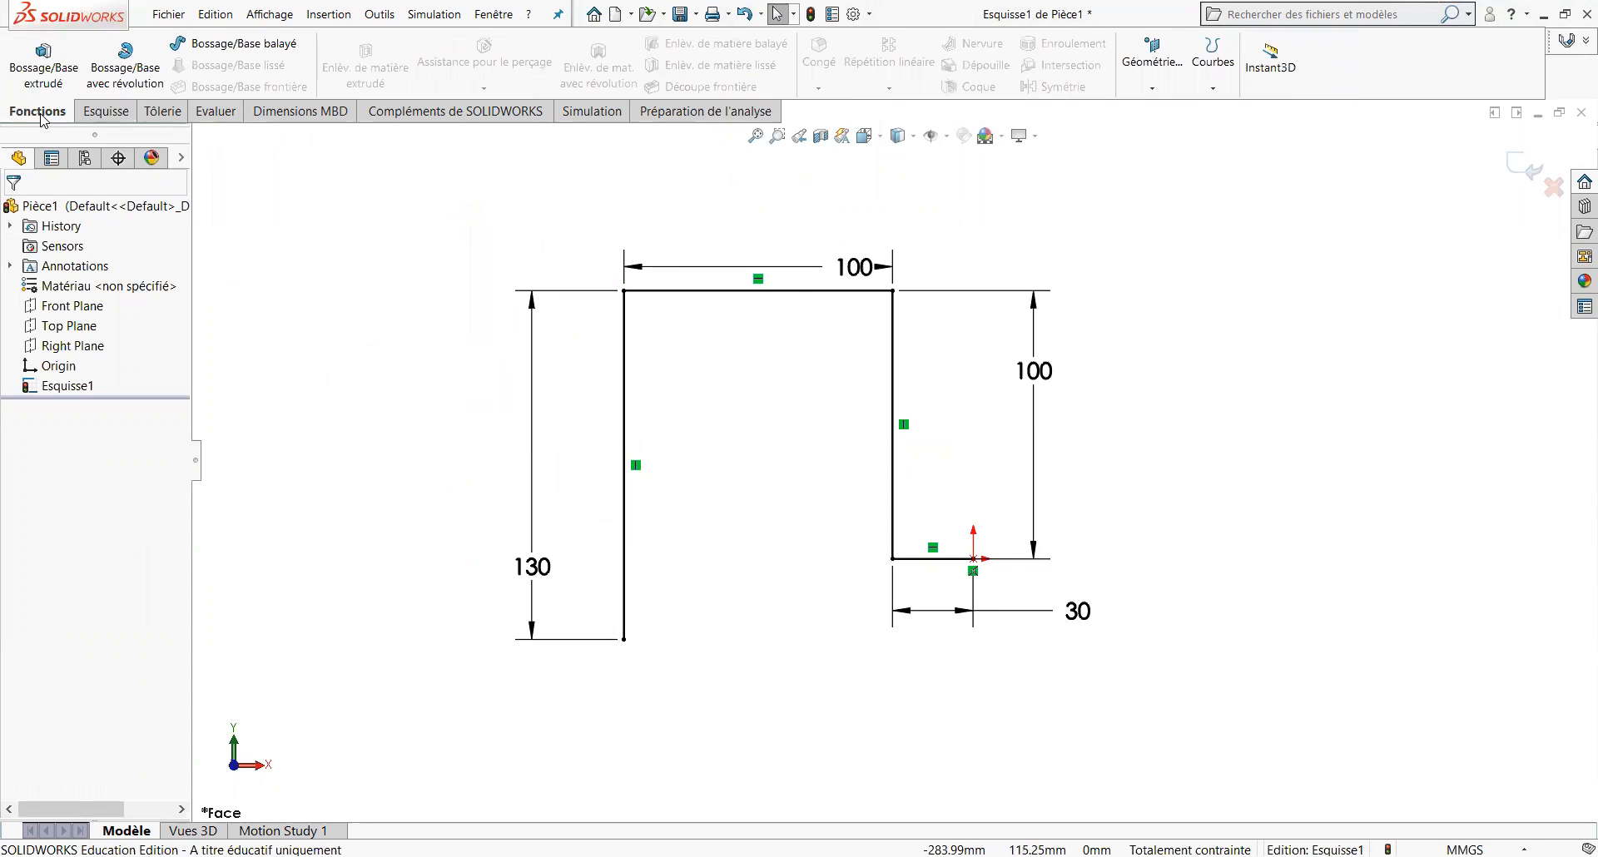
{"action": "left_click", "coordinate": [46, 71]}
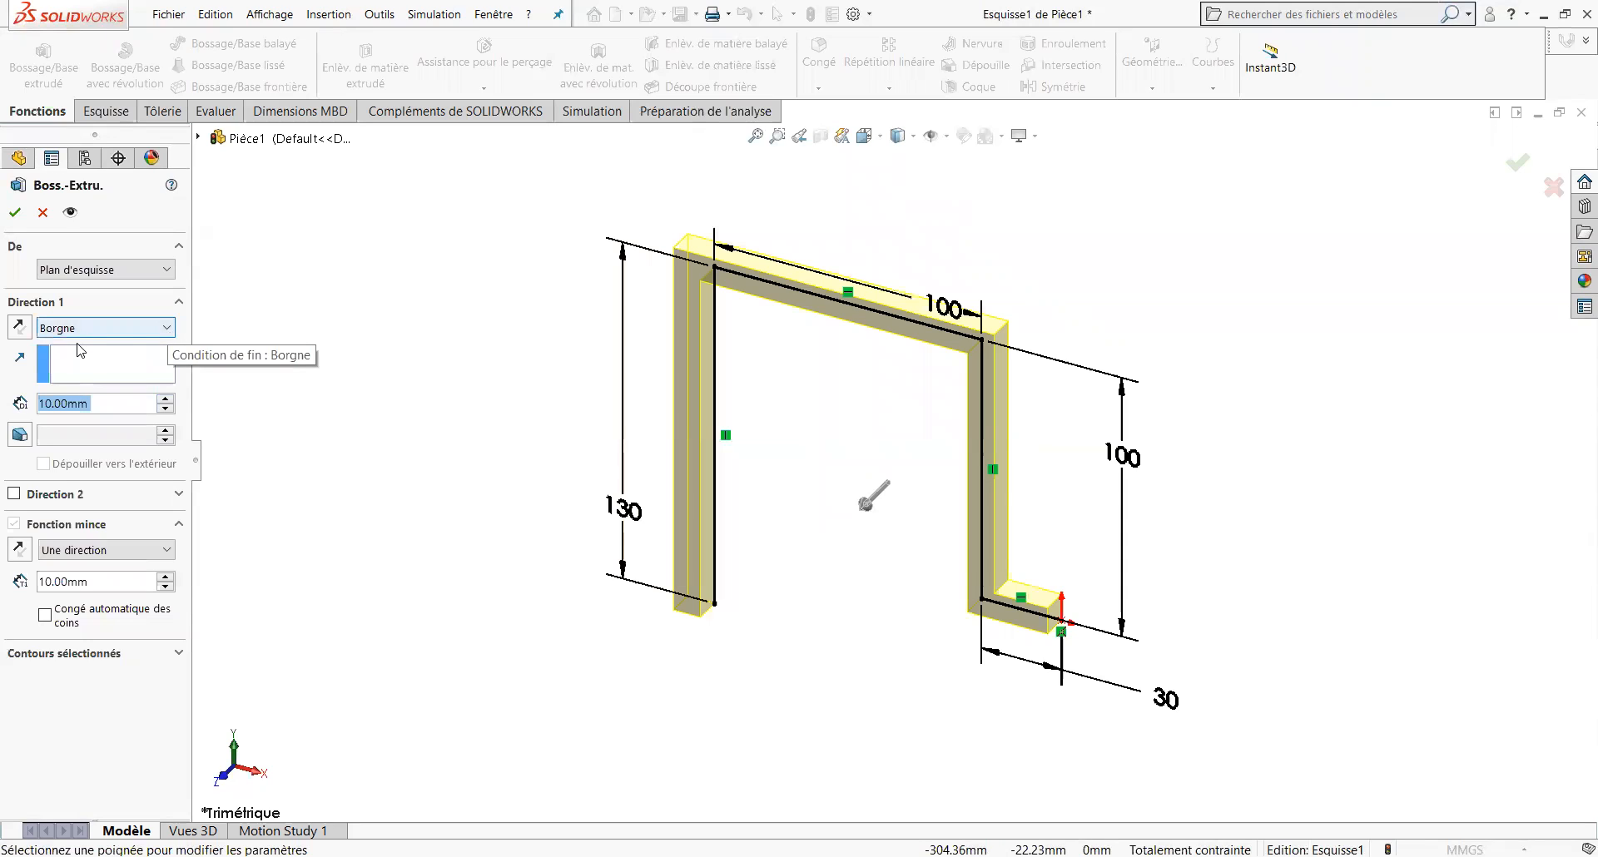
{"action": "left_click", "coordinate": [169, 331]}
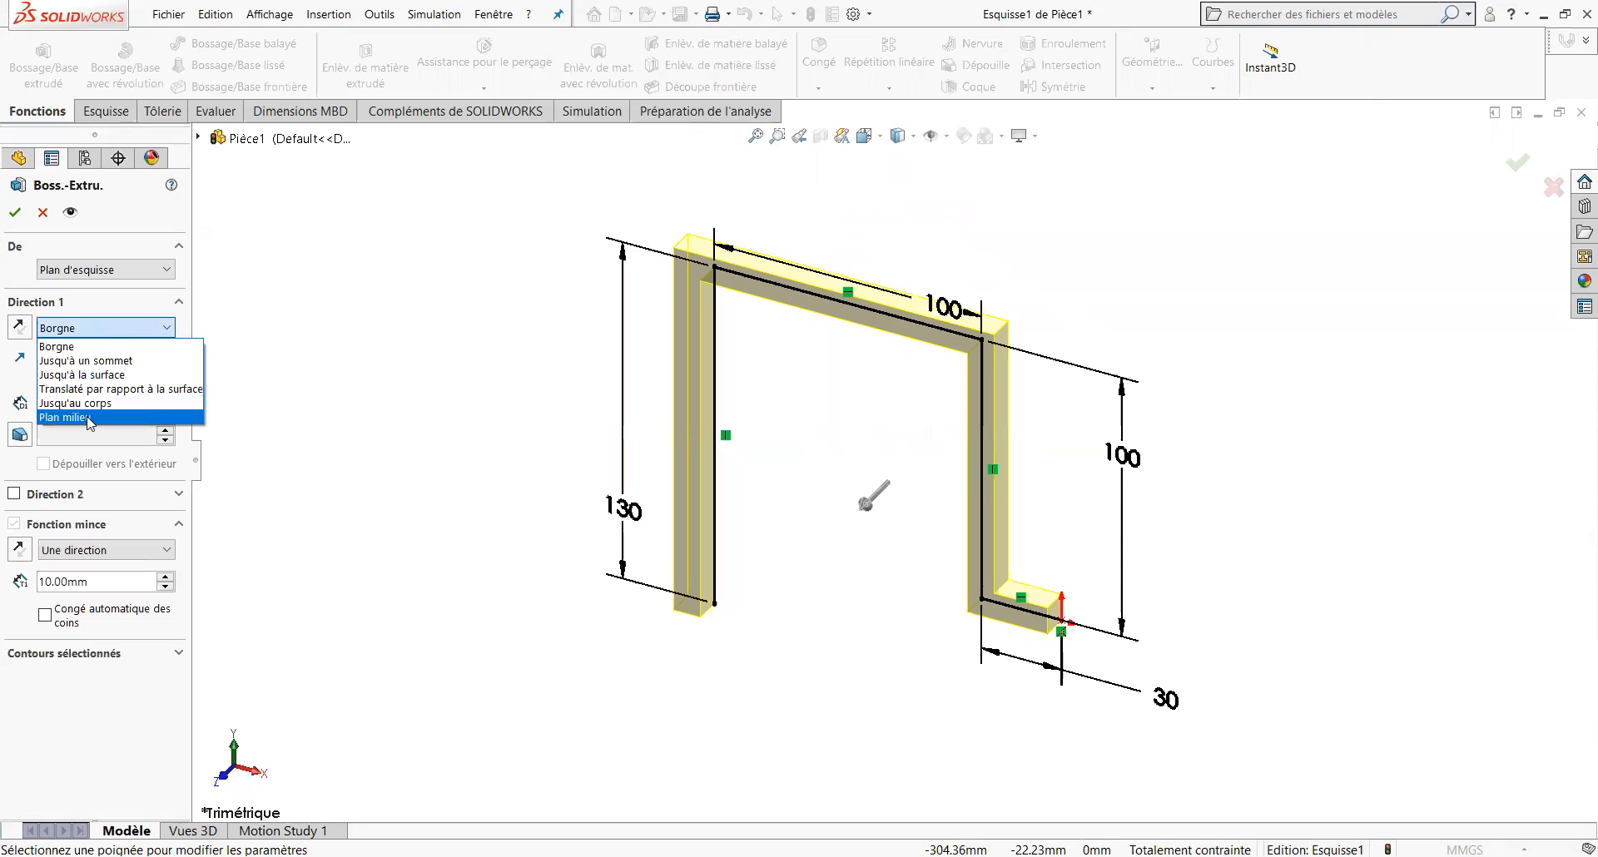
{"action": "left_click", "coordinate": [89, 419]}
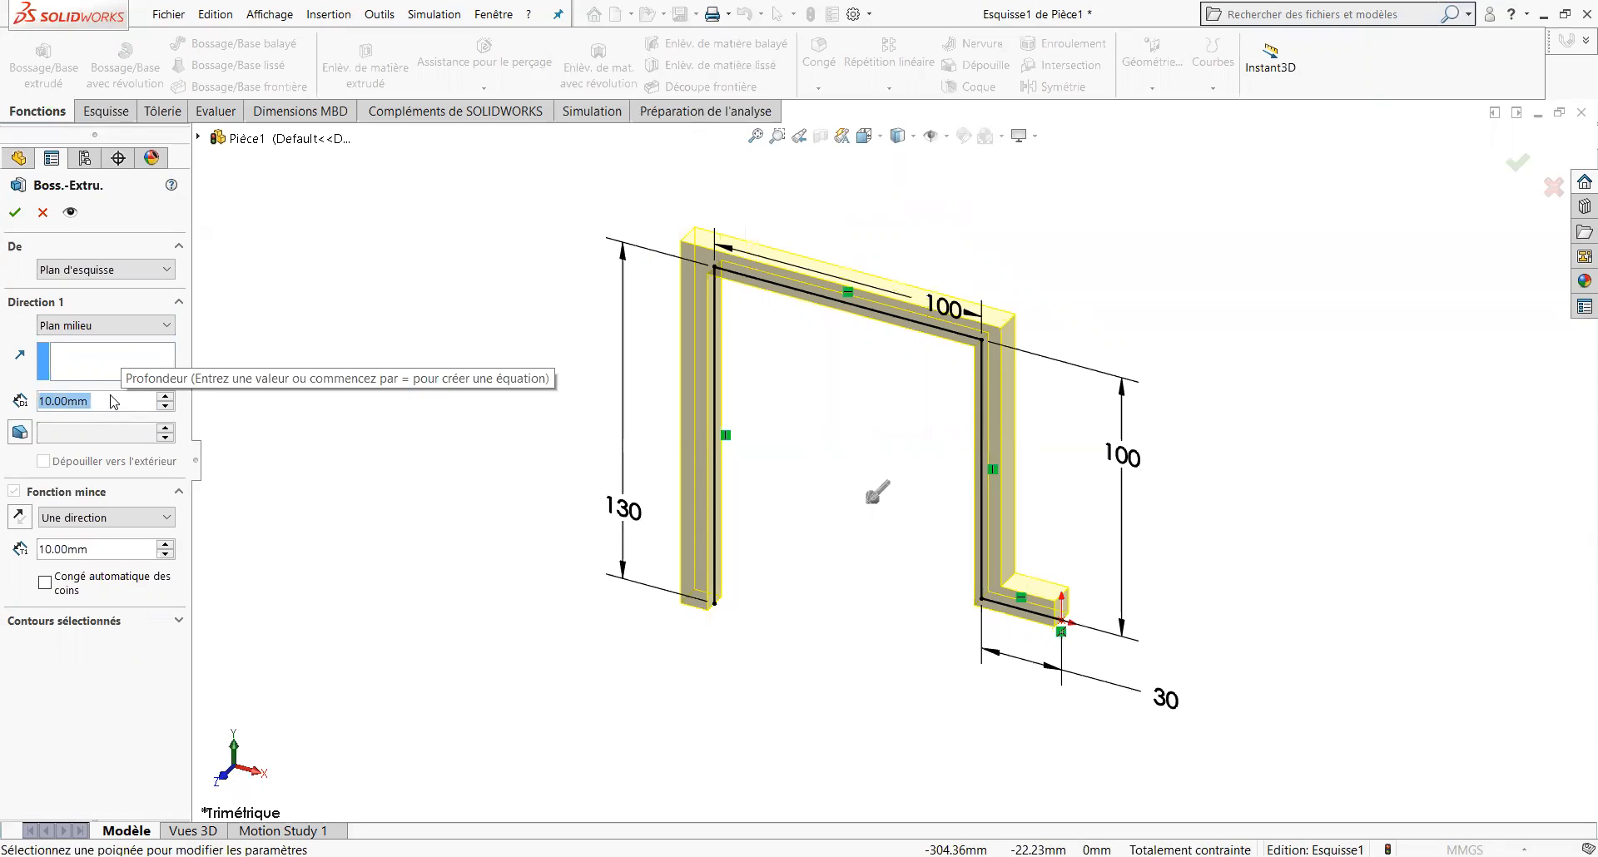
{"action": "type", "text": "120"}
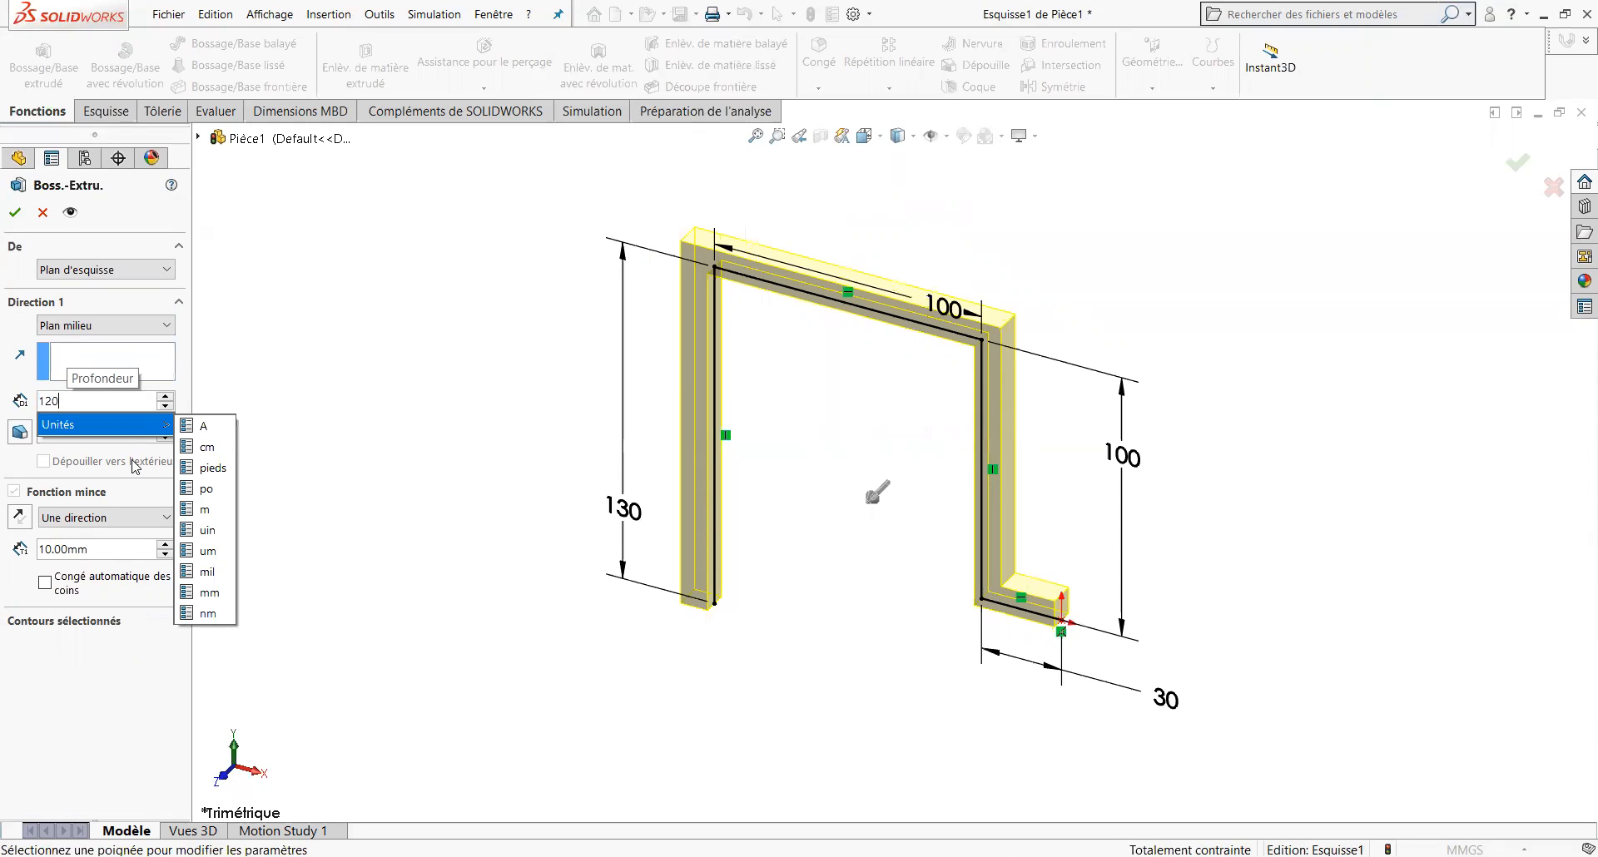
Set the thin feature to Une direction with a thickness of 2 mm and complete the extrusion.
{"action": "left_click", "coordinate": [166, 522]}
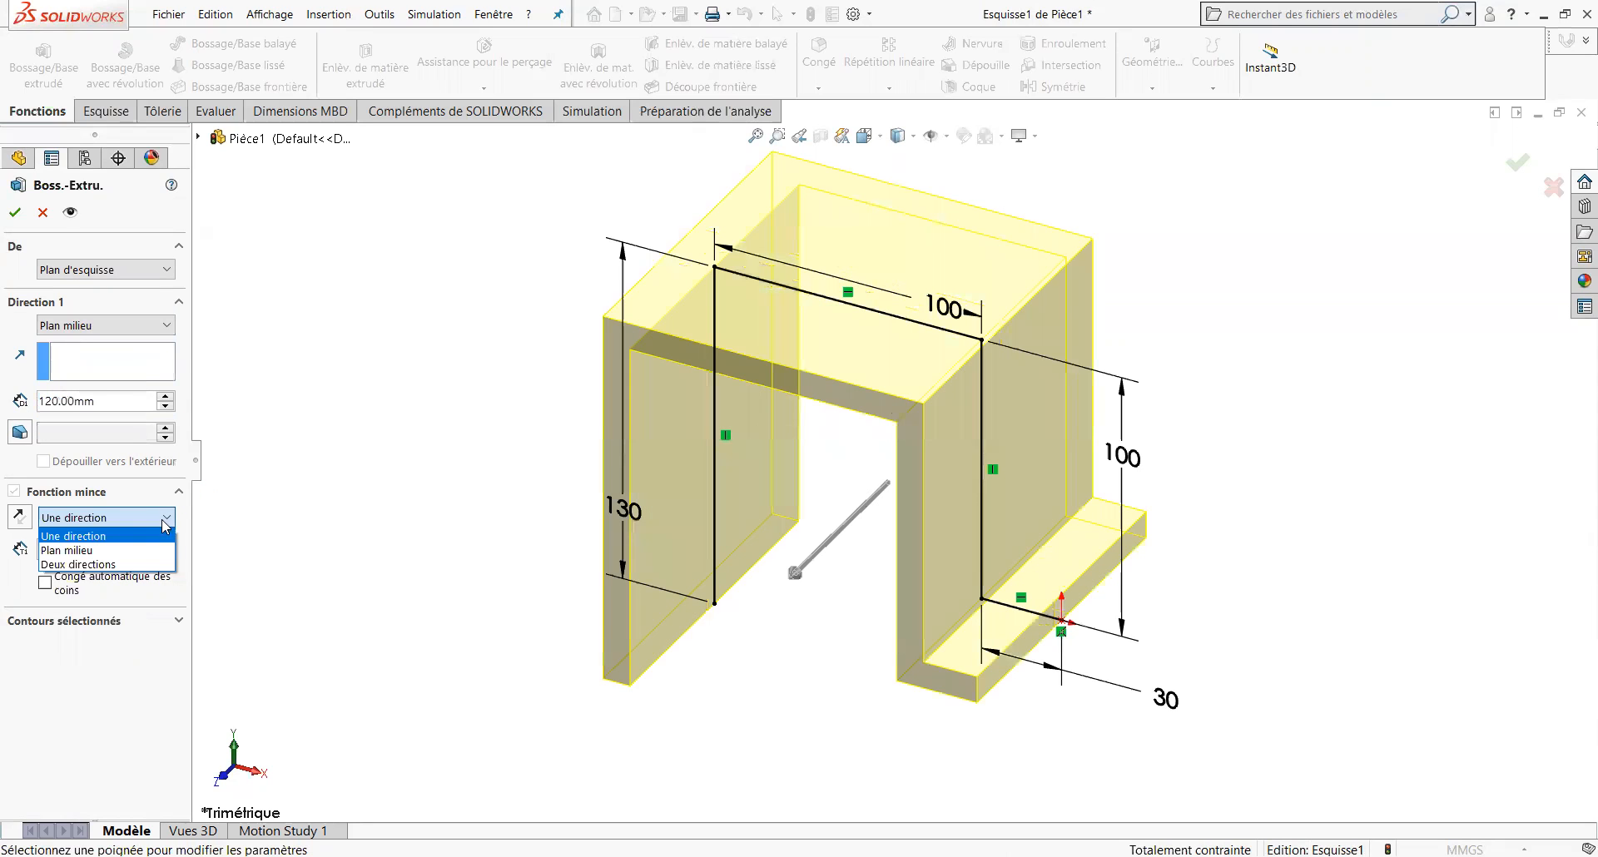
{"action": "left_click", "coordinate": [209, 533]}
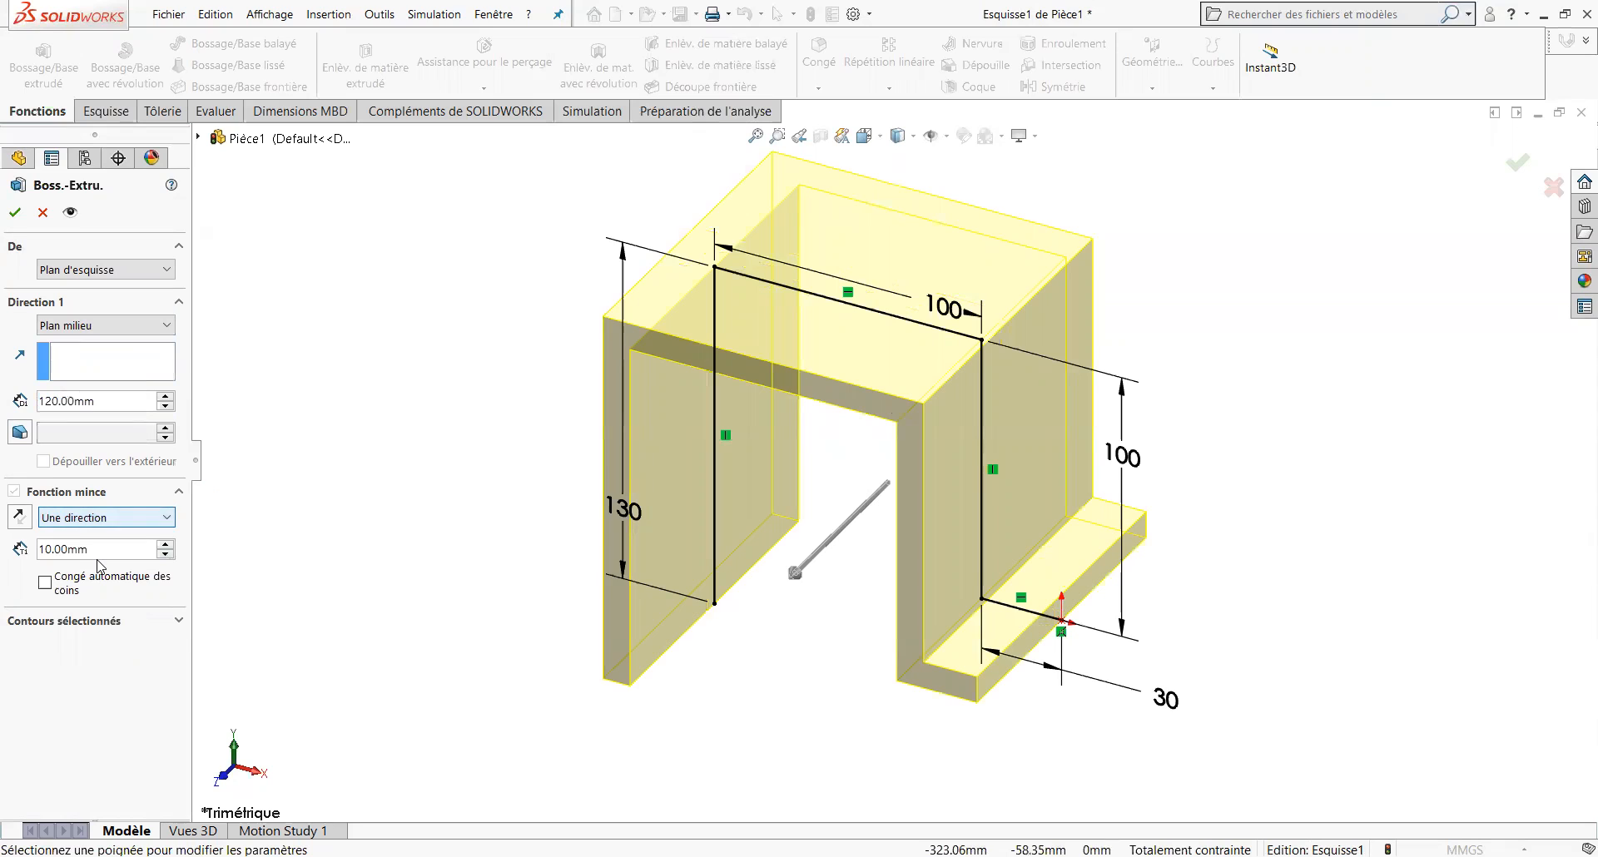
{"action": "left_click", "coordinate": [164, 545]}
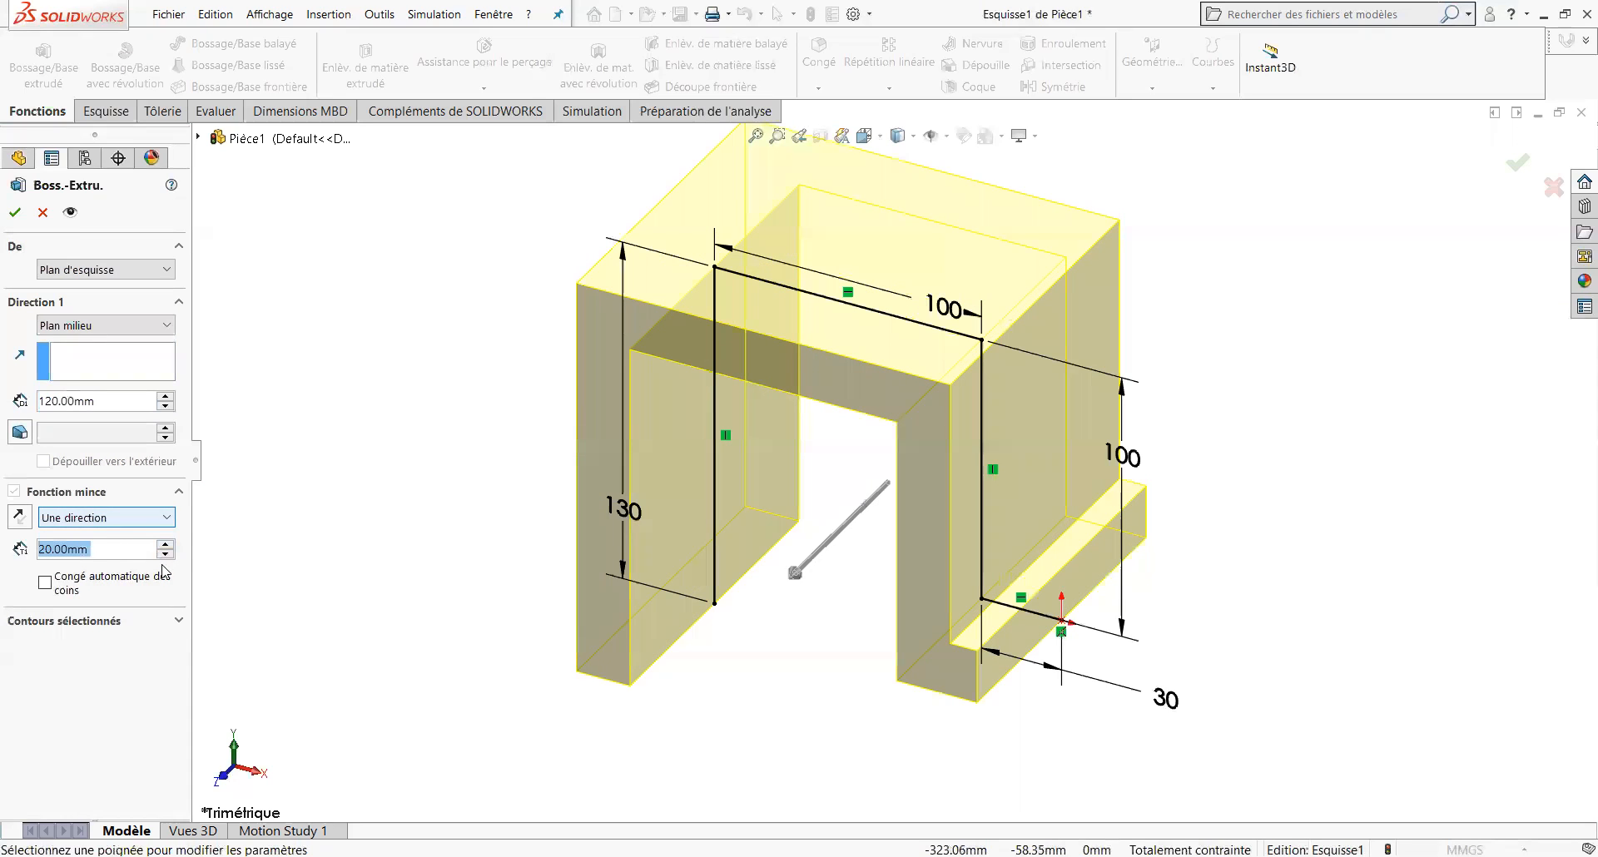
{"action": "left_click", "coordinate": [142, 550]}
{"action": "key", "text": "BackSpace"}
{"action": "key", "text": "BackSpace"}
{"action": "key", "text": "BackSpace"}
{"action": "key", "text": "BackSpace"}
{"action": "key", "text": "BackSpace"}
{"action": "key", "text": "BackSpace"}
{"action": "key", "text": "BackSpace"}
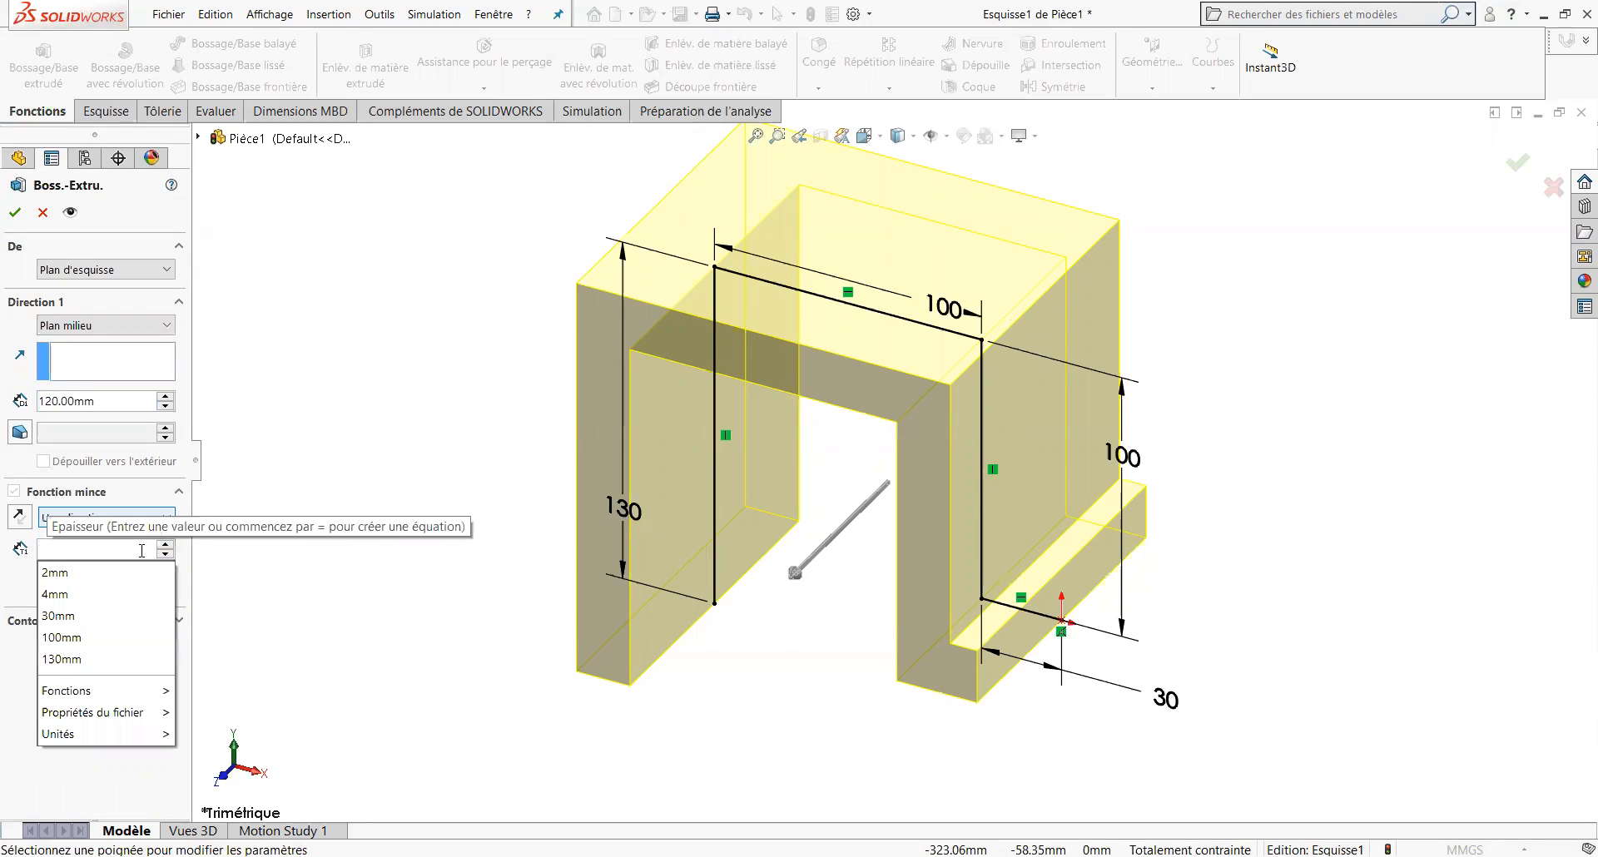
{"action": "left_click", "coordinate": [58, 576]}
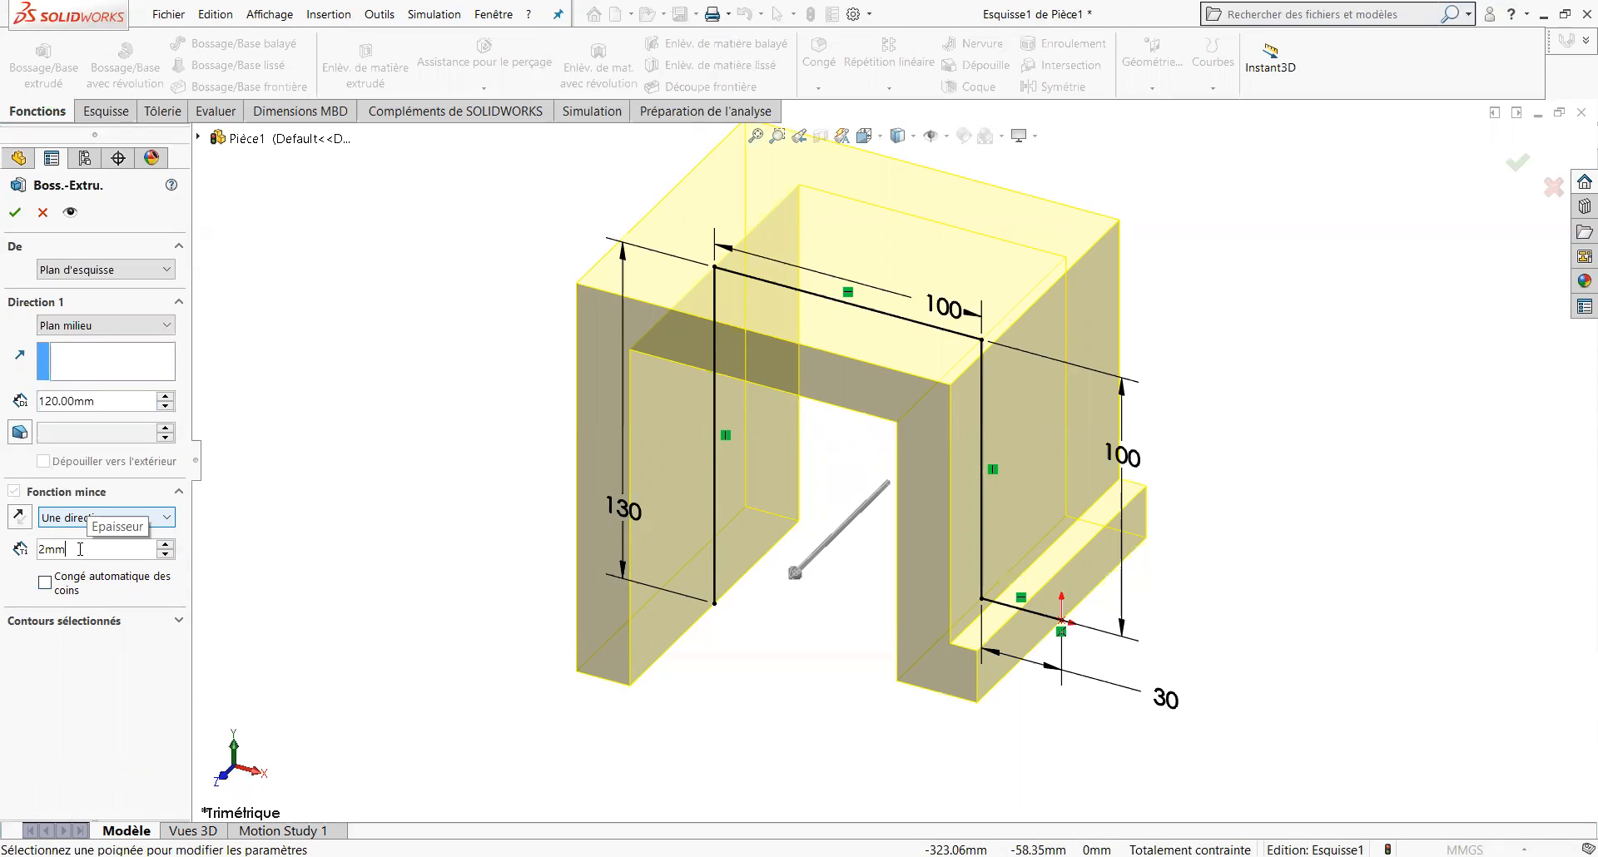
{"action": "left_click", "coordinate": [15, 218]}
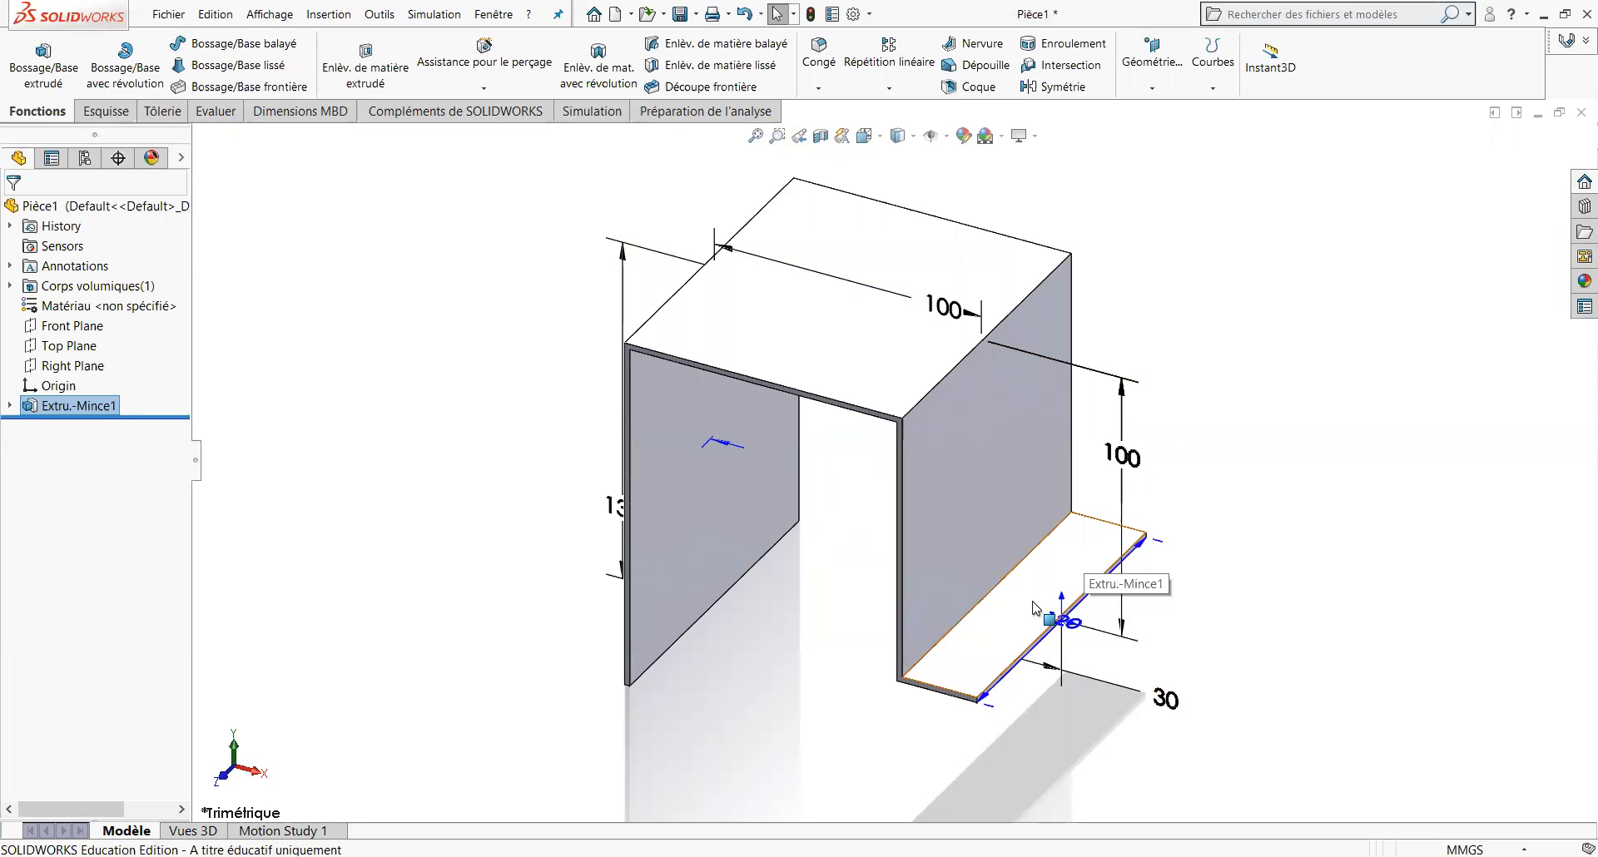
Sketch two circles on the small flange's top face, about 7.6 mm in diameter near the front end and 8.7 mm near the back.
{"action": "left_click", "coordinate": [1004, 659]}
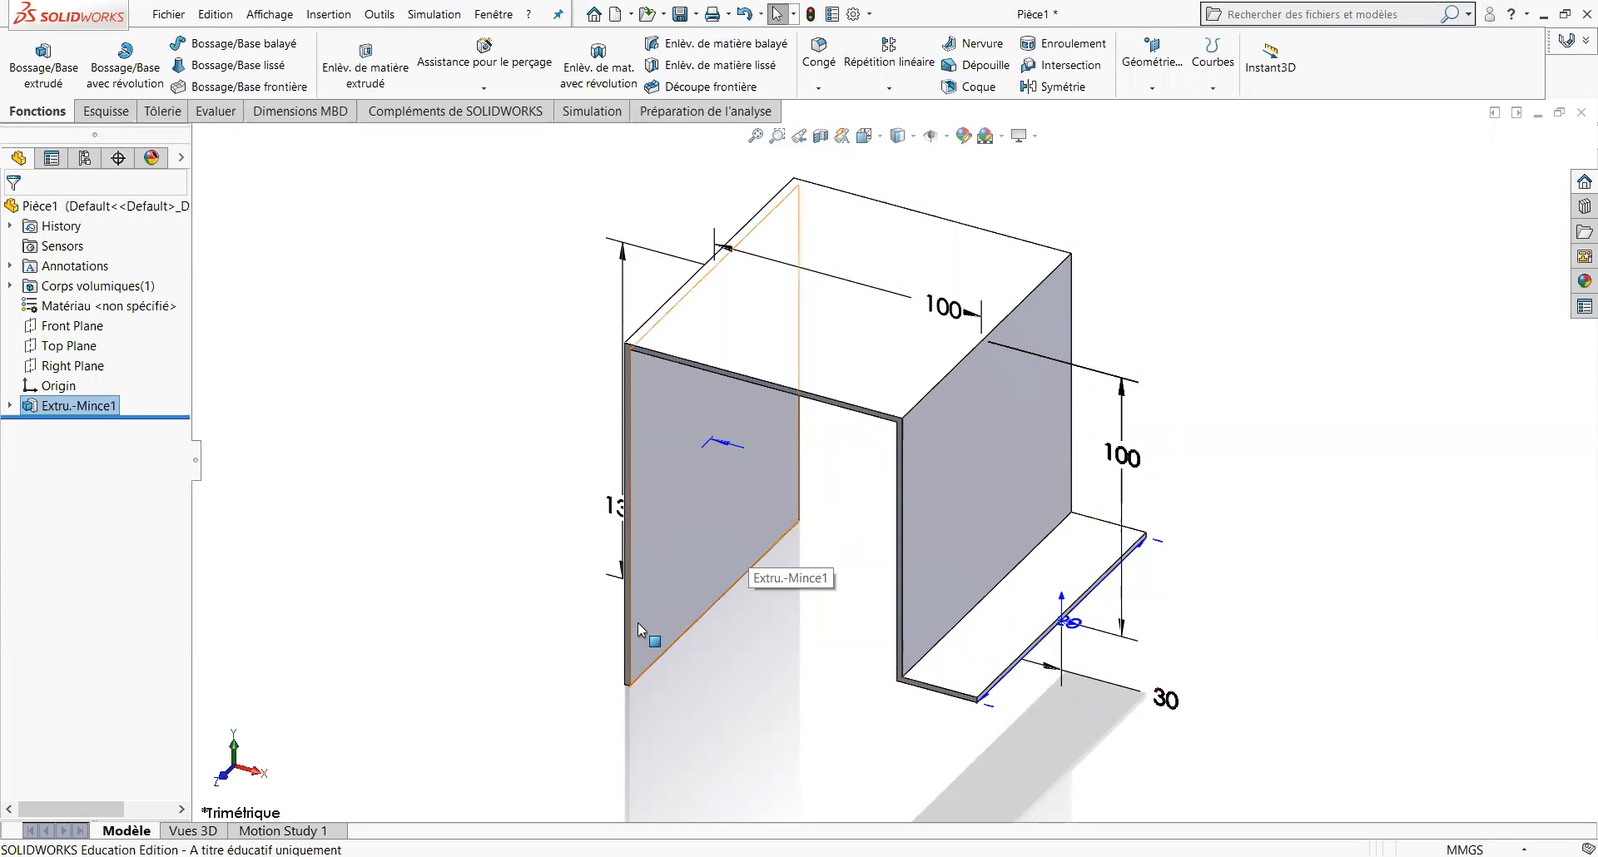
{"action": "left_click", "coordinate": [1088, 563]}
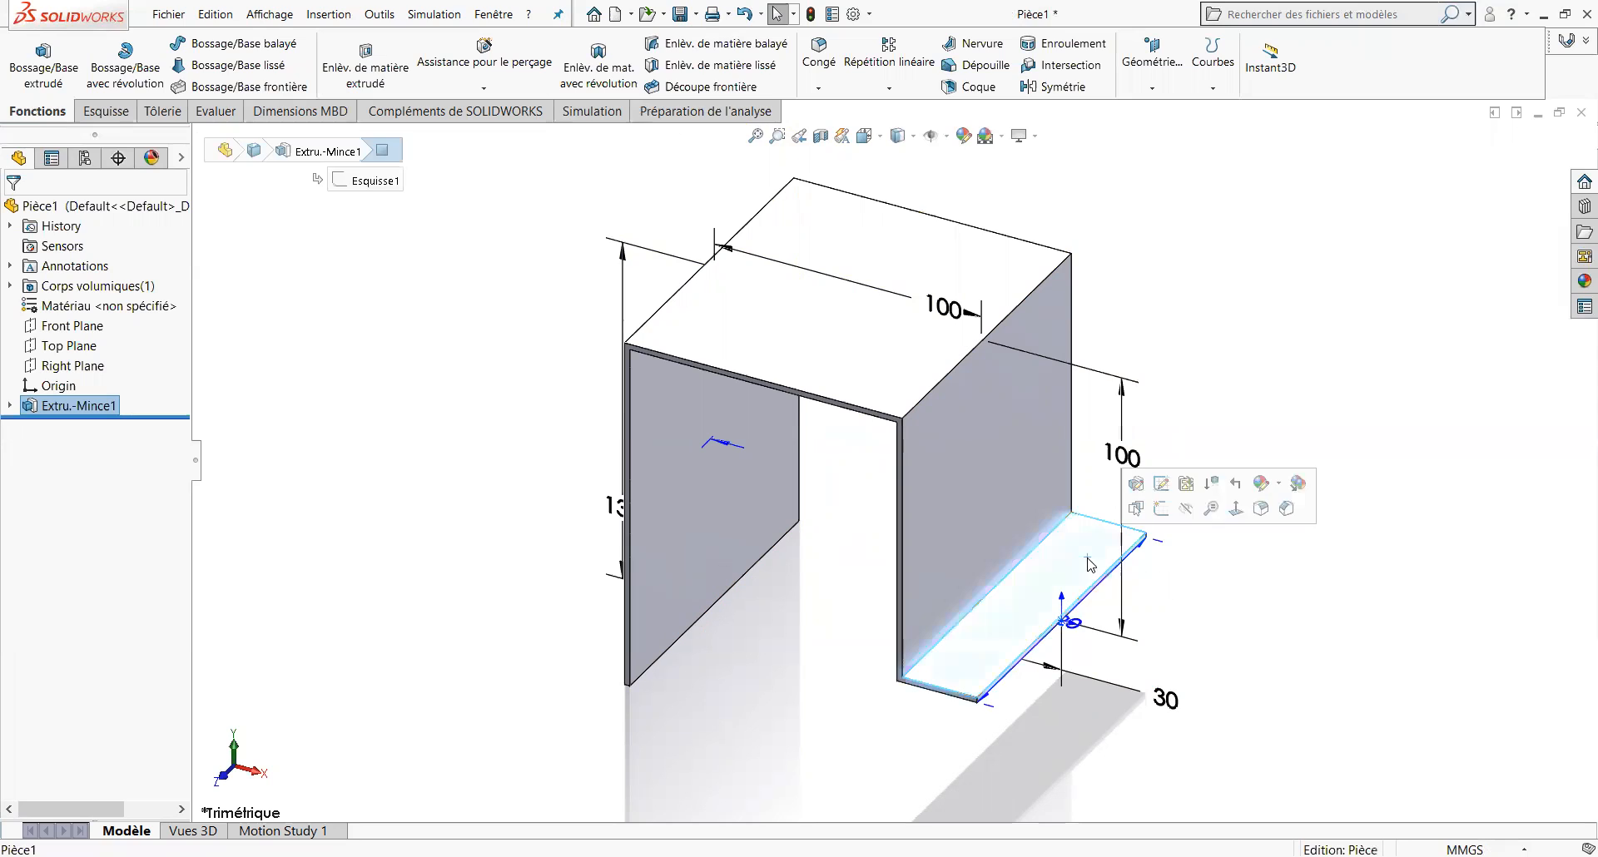
{"action": "left_click", "coordinate": [881, 138]}
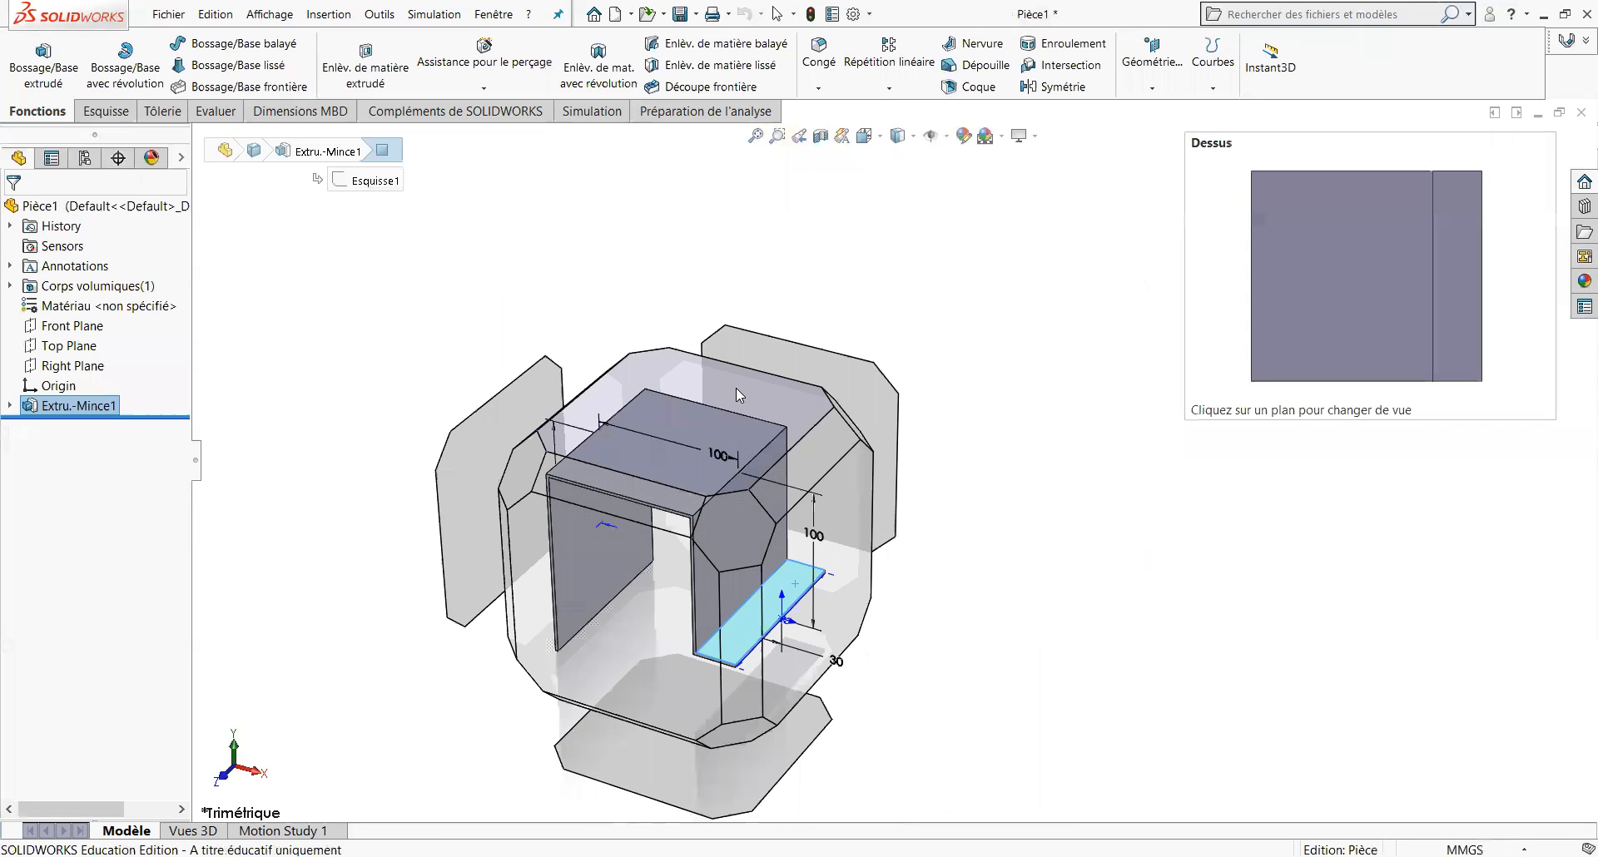
{"action": "left_click", "coordinate": [736, 387]}
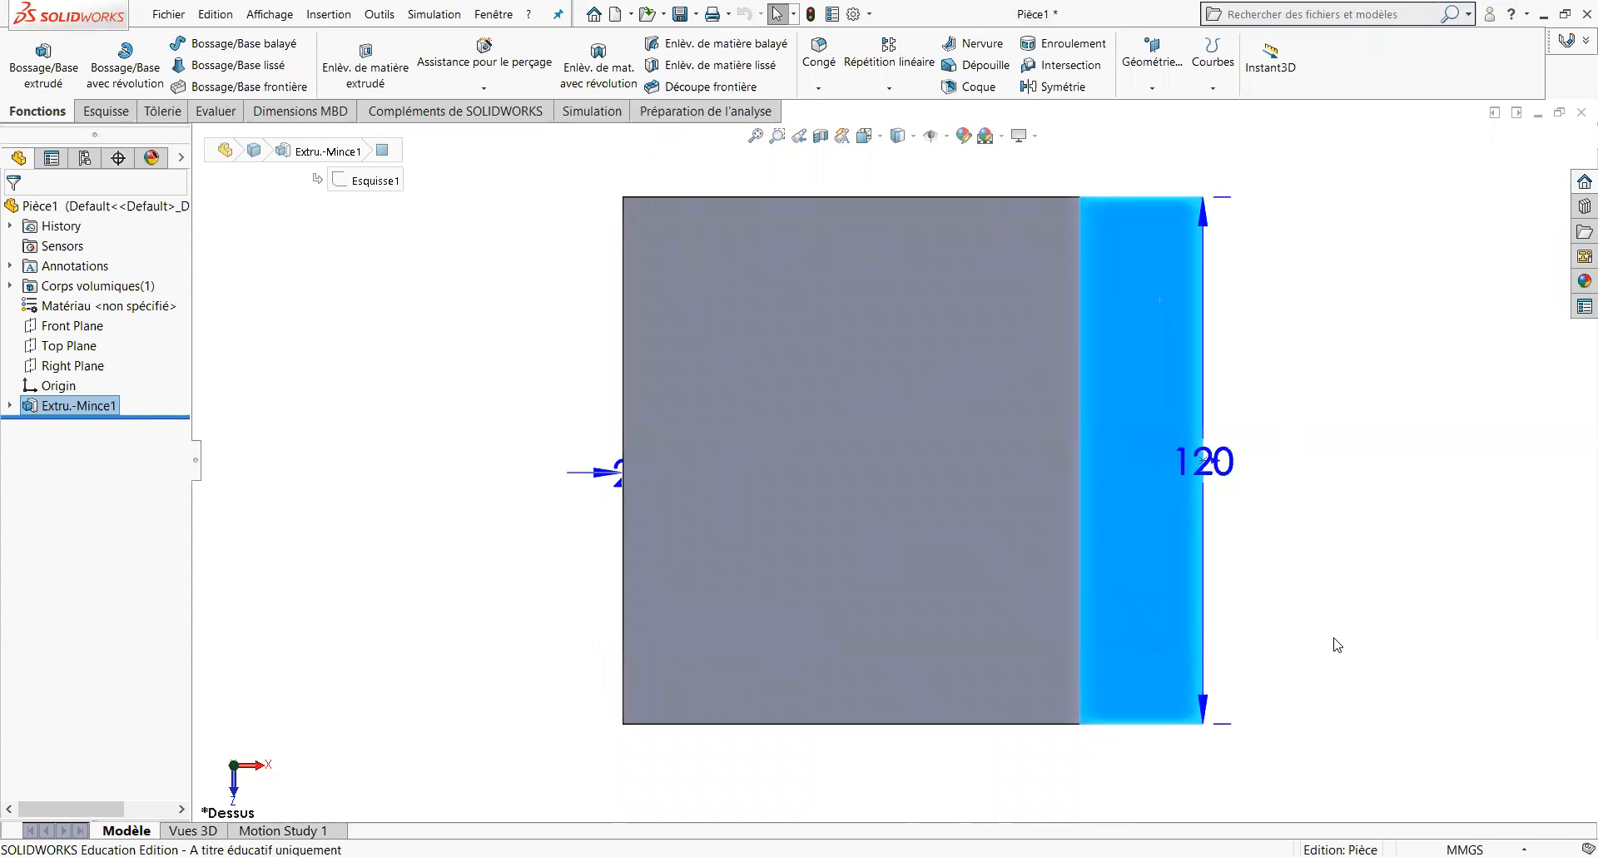
{"action": "left_click", "coordinate": [105, 112]}
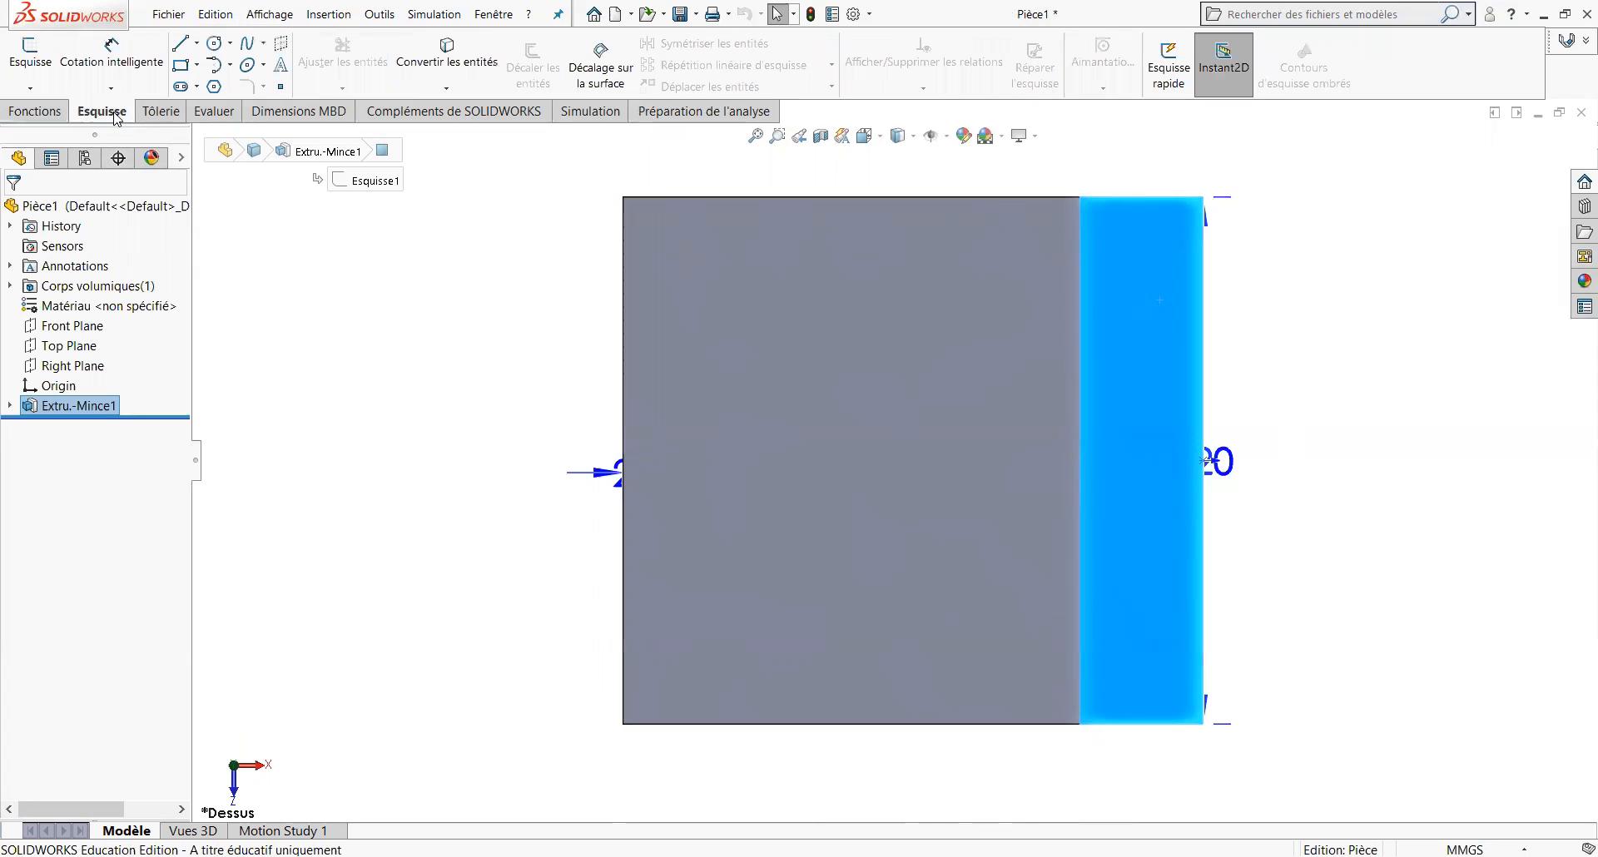
{"action": "left_click", "coordinate": [215, 48]}
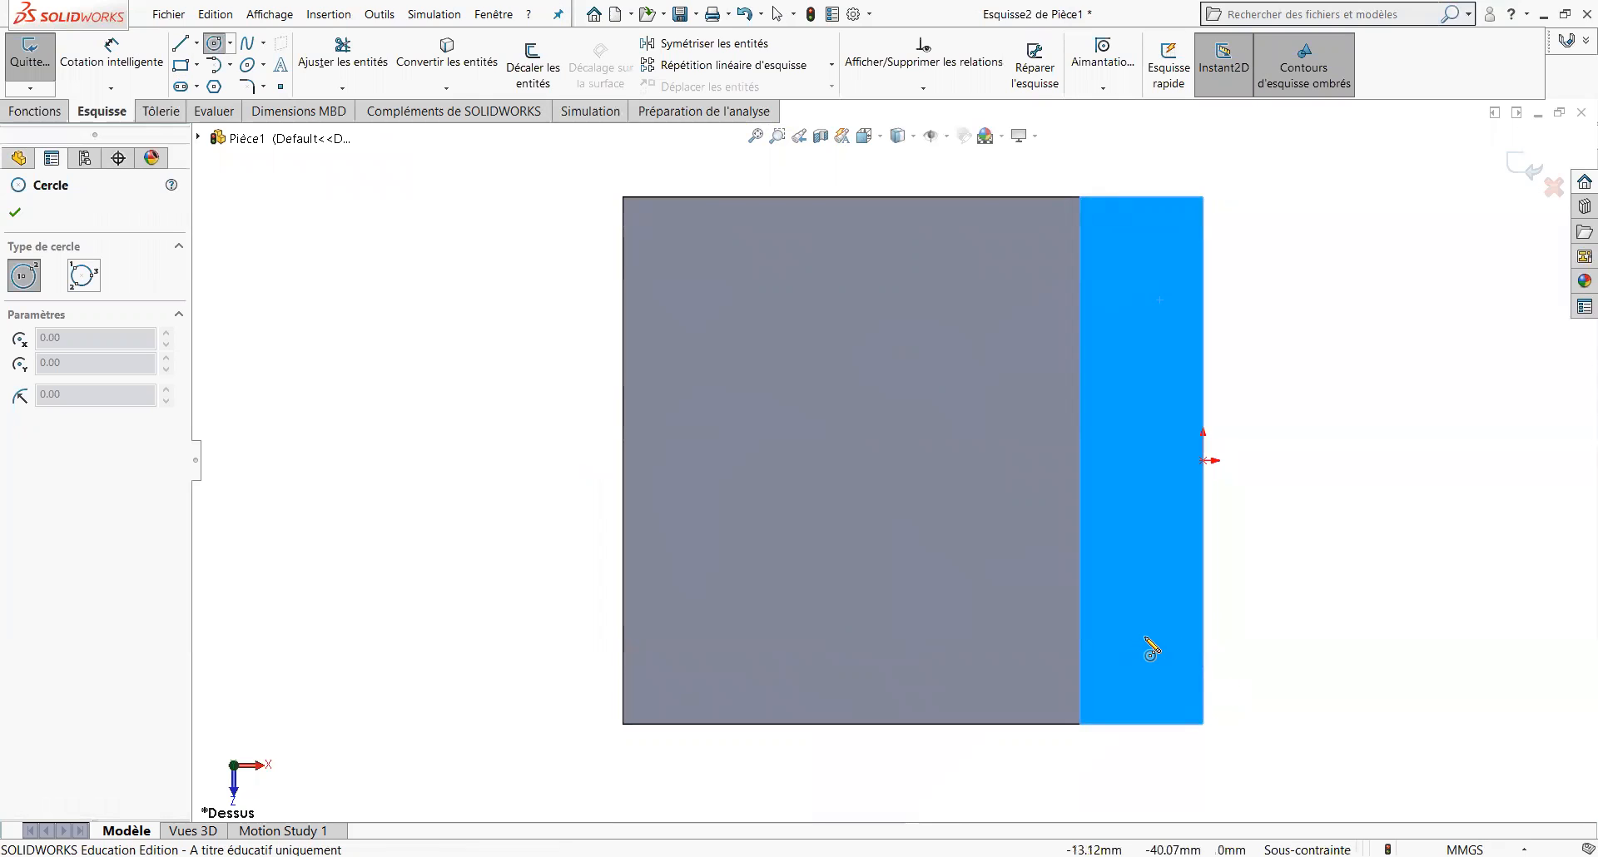
{"action": "left_click", "coordinate": [1146, 638]}
{"action": "left_click", "coordinate": [1153, 656]}
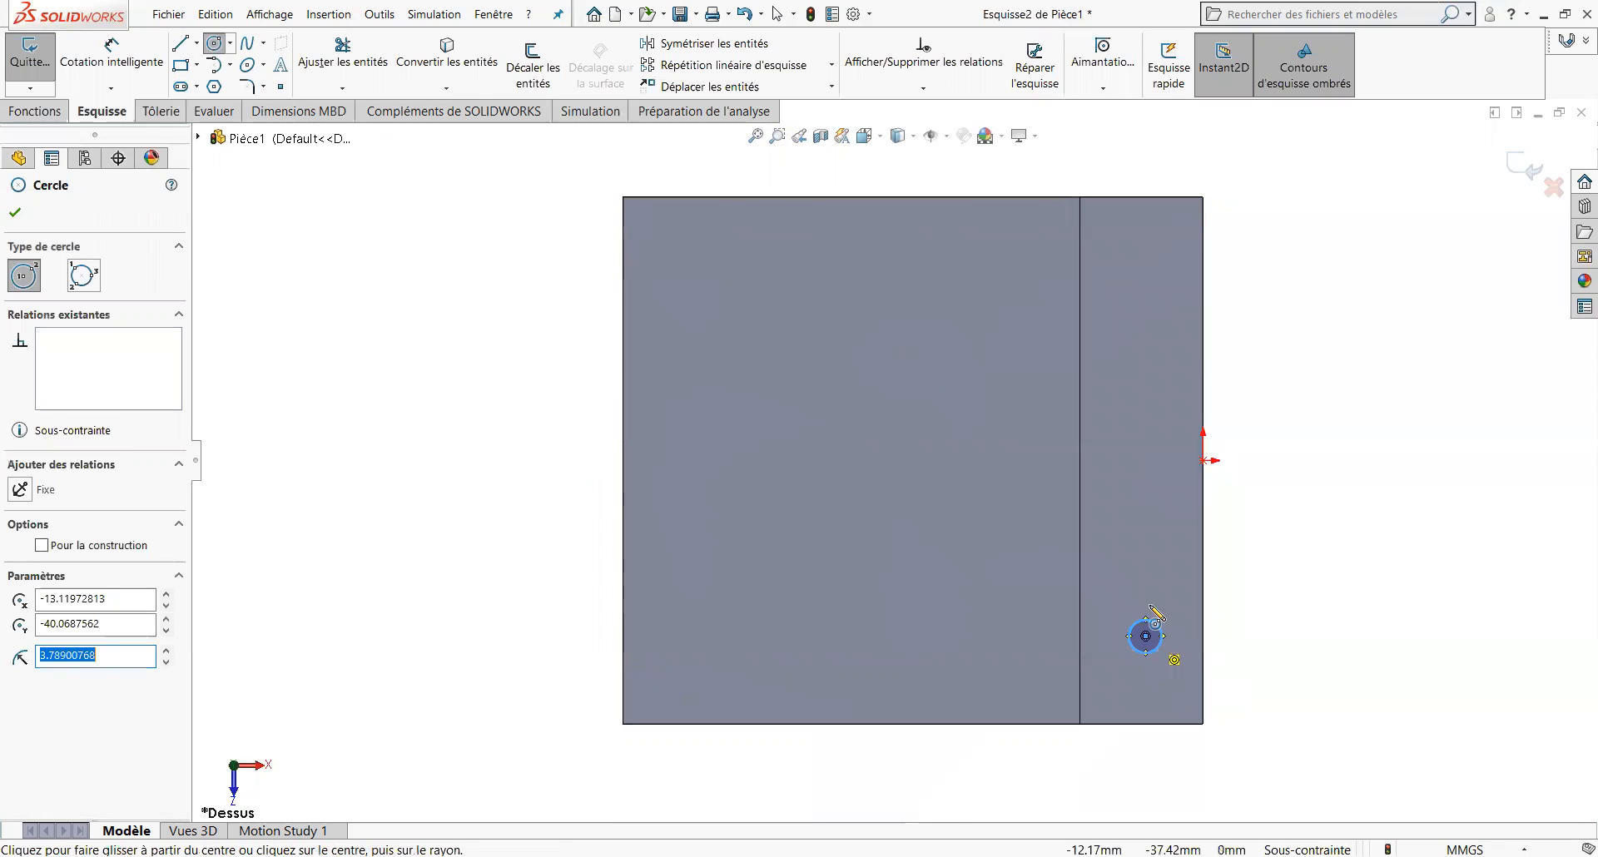
{"action": "left_click", "coordinate": [1146, 258]}
{"action": "left_click", "coordinate": [1147, 278]}
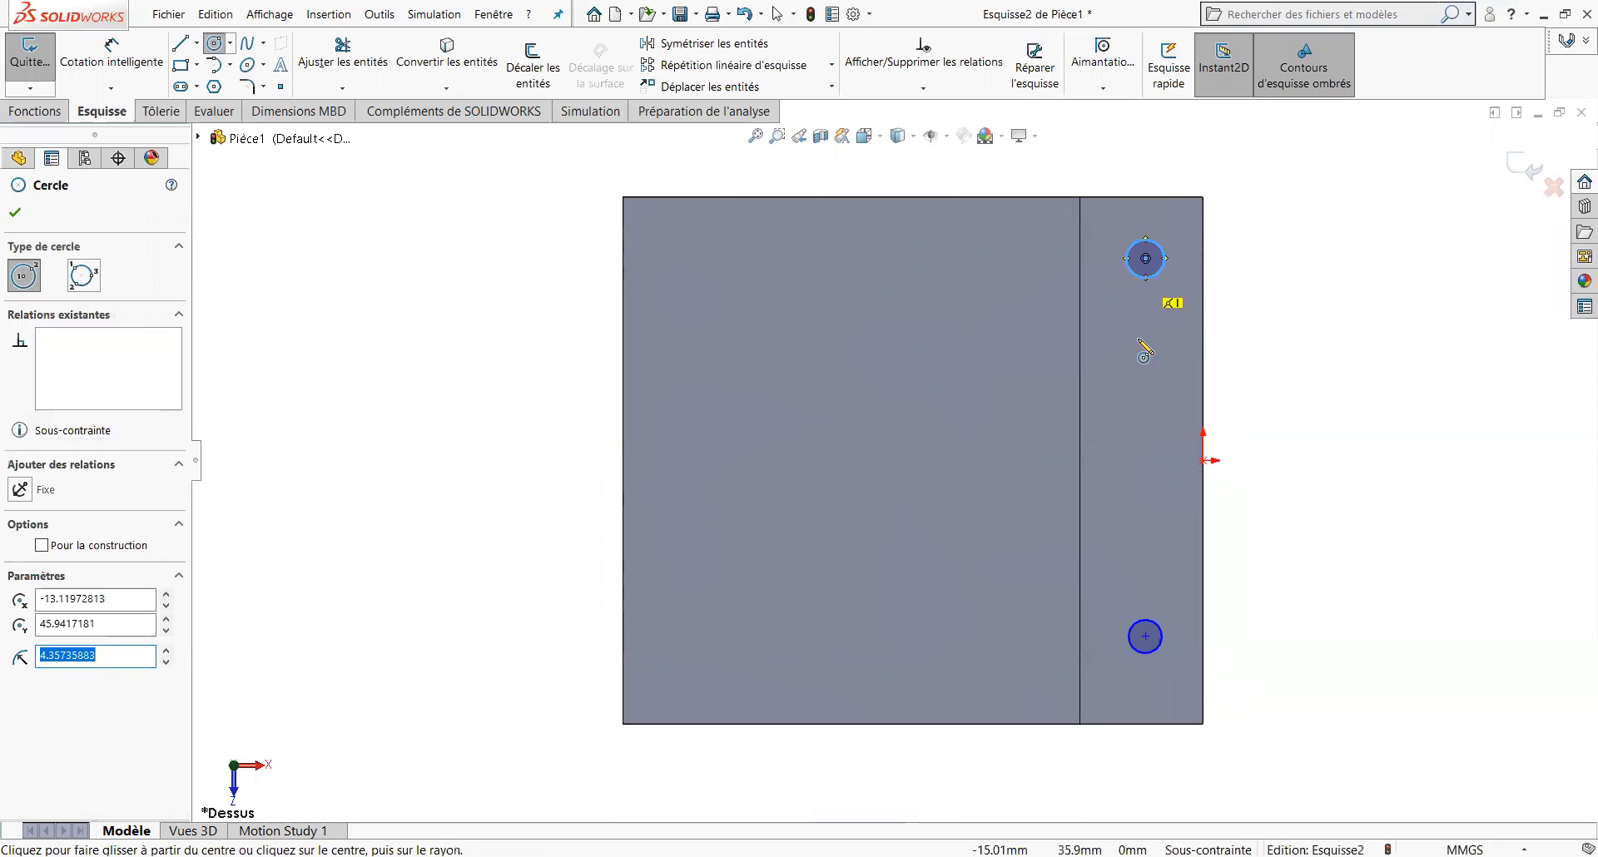
Dimension the diameters of both circles on the flange to 9 mm.
{"action": "left_click", "coordinate": [123, 72]}
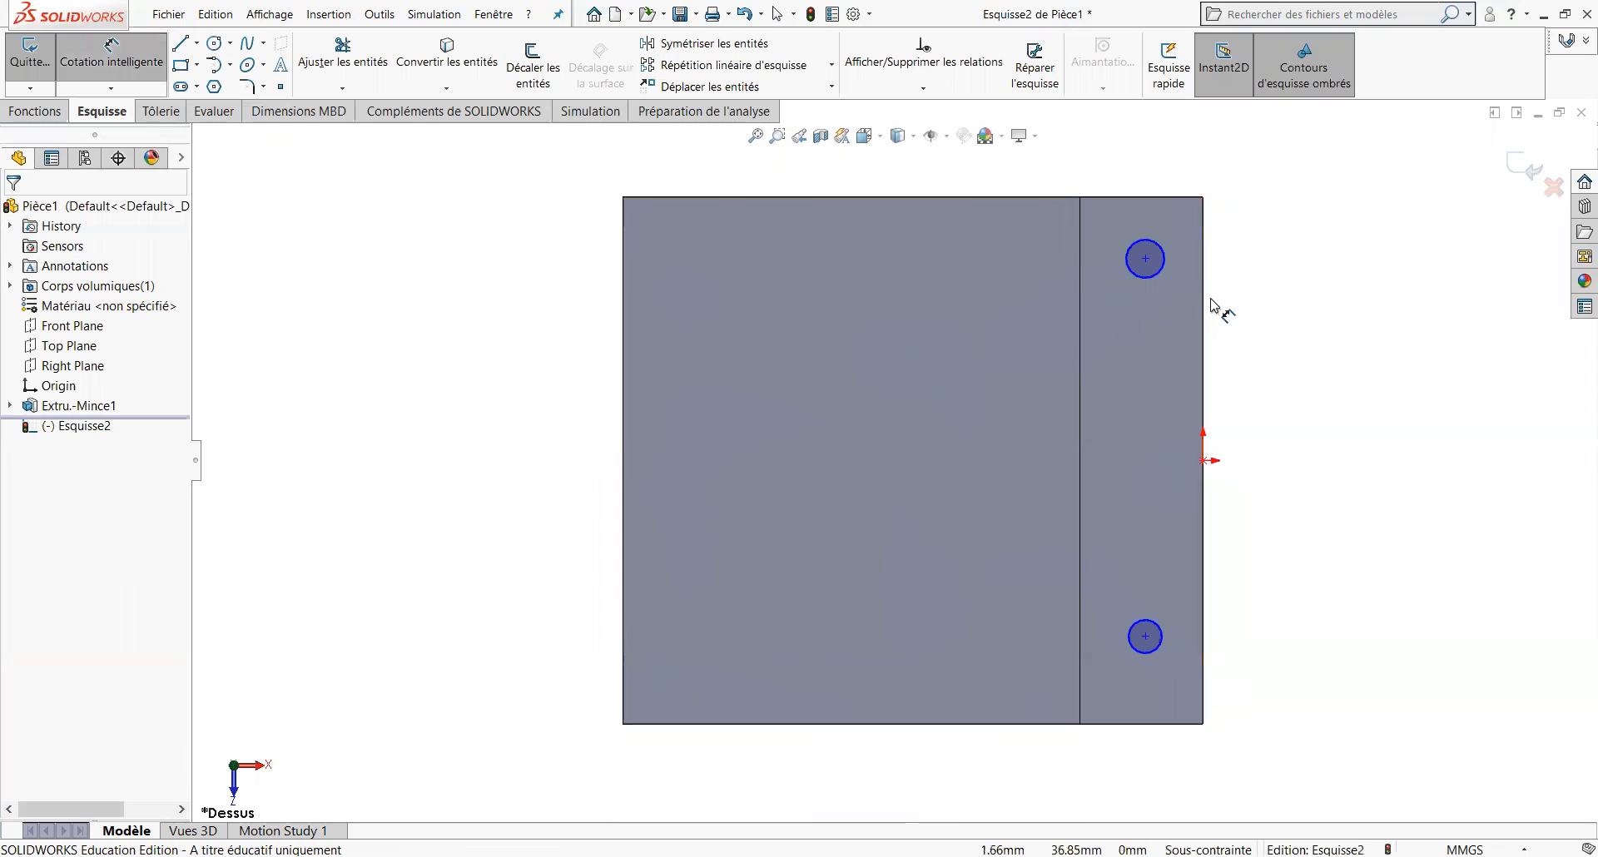
{"action": "left_click", "coordinate": [1166, 269]}
{"action": "left_click", "coordinate": [1282, 287]}
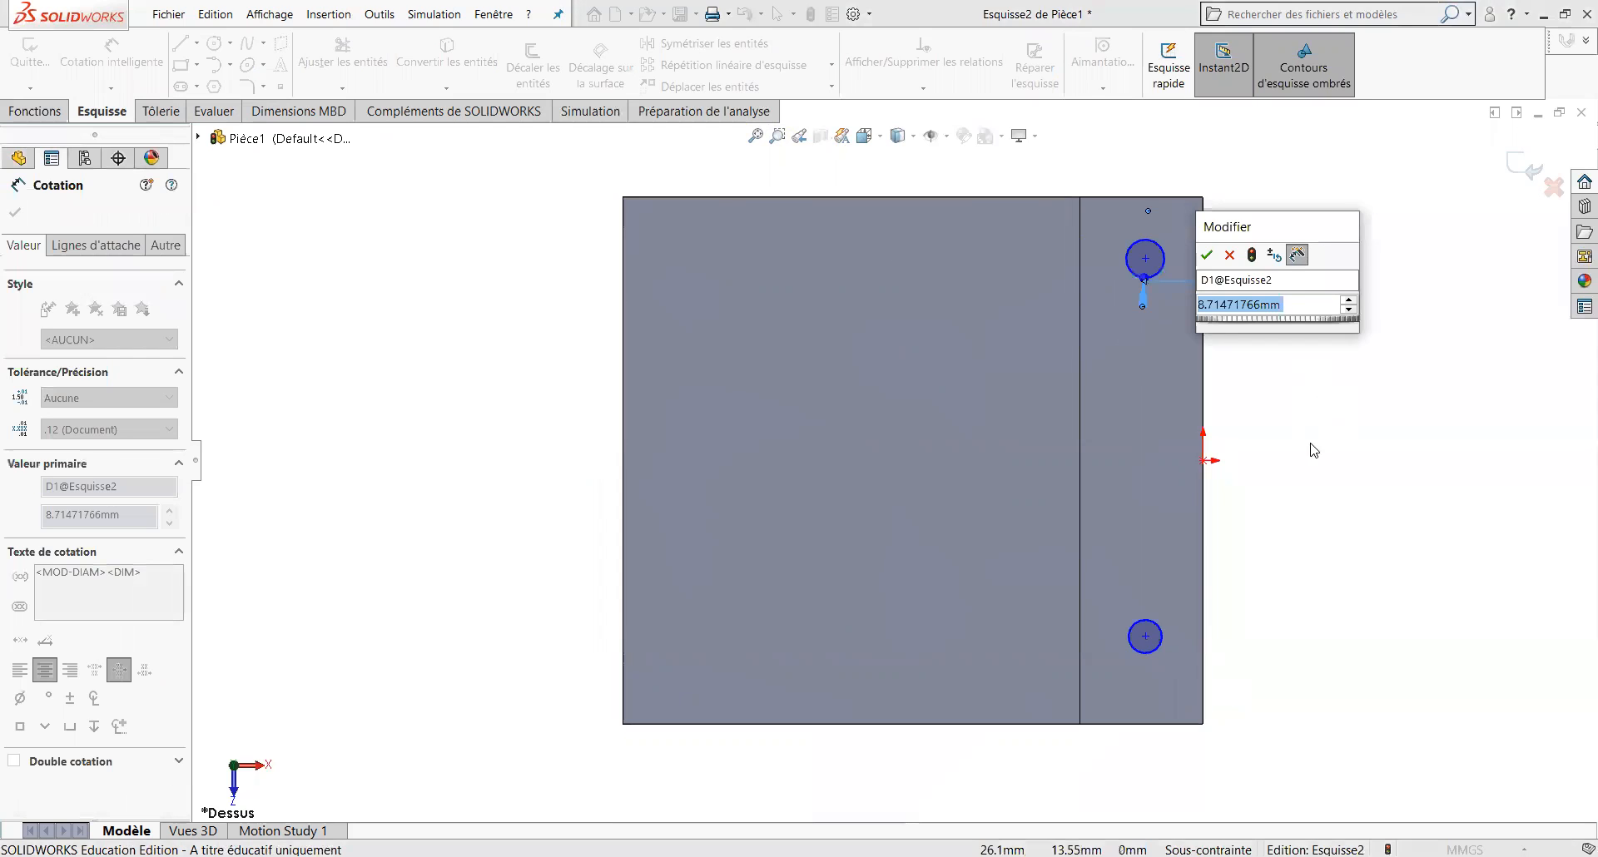
{"action": "type", "text": "9"}
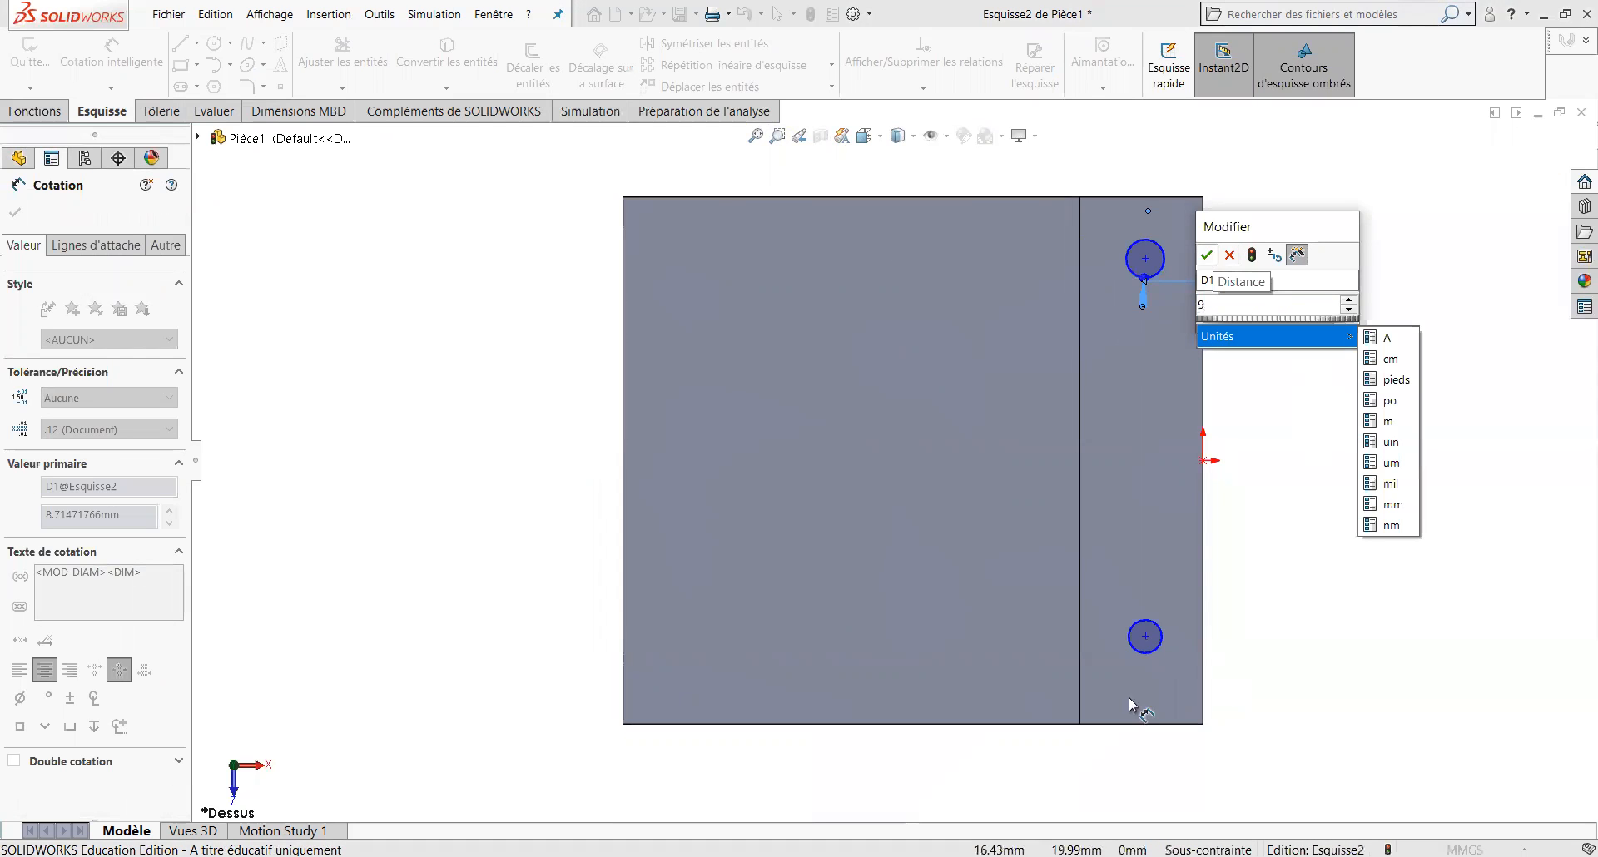
{"action": "key", "text": "Return"}
{"action": "left_click", "coordinate": [1163, 654]}
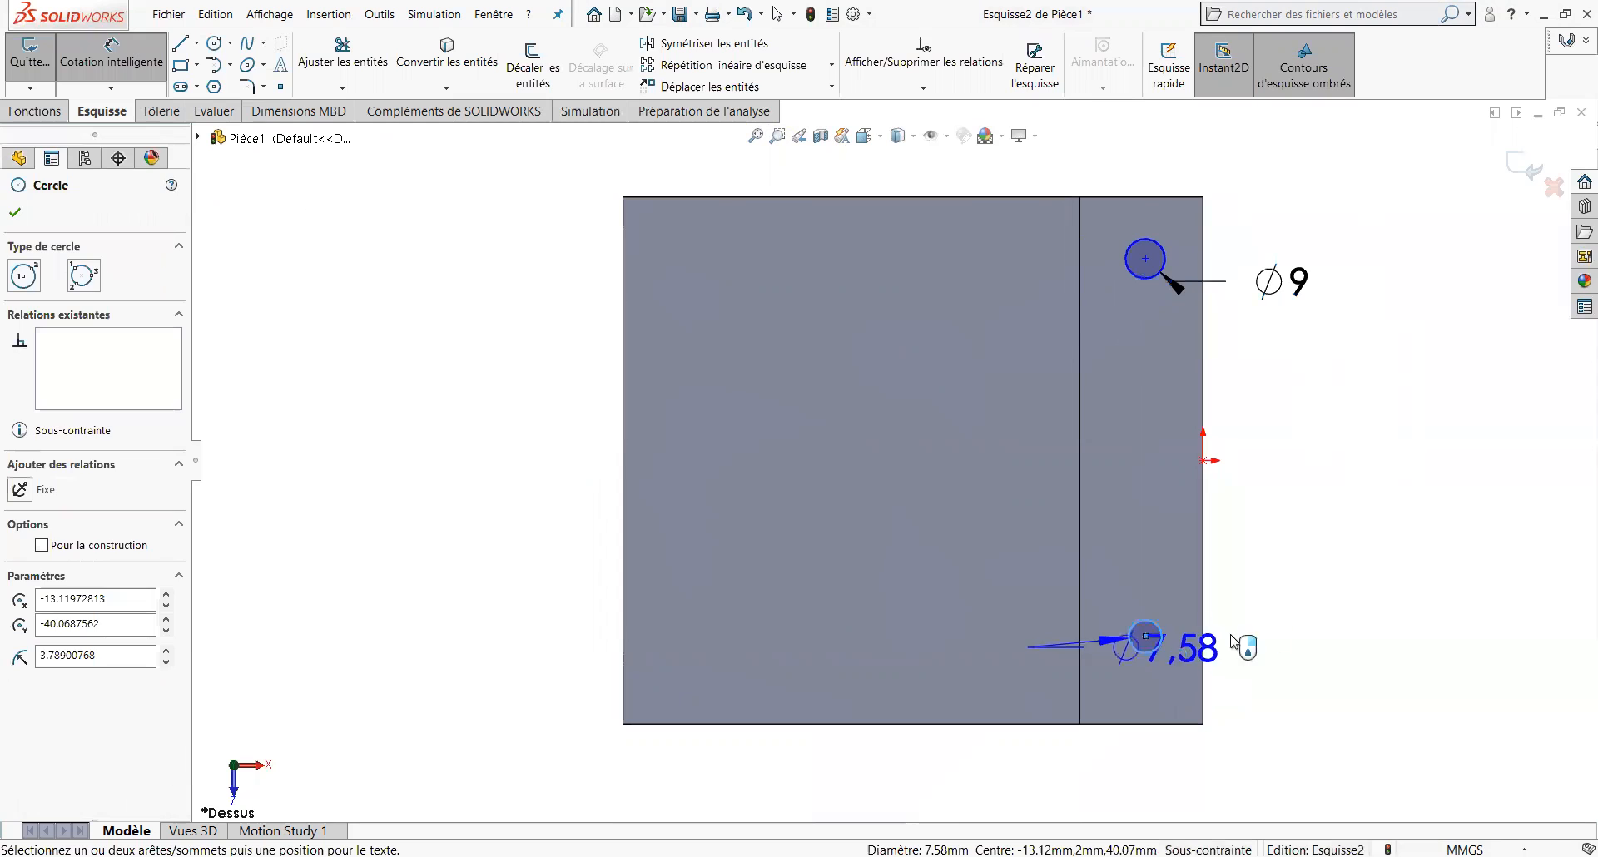
{"action": "left_click", "coordinate": [1280, 605]}
{"action": "left_click", "coordinate": [1279, 605]}
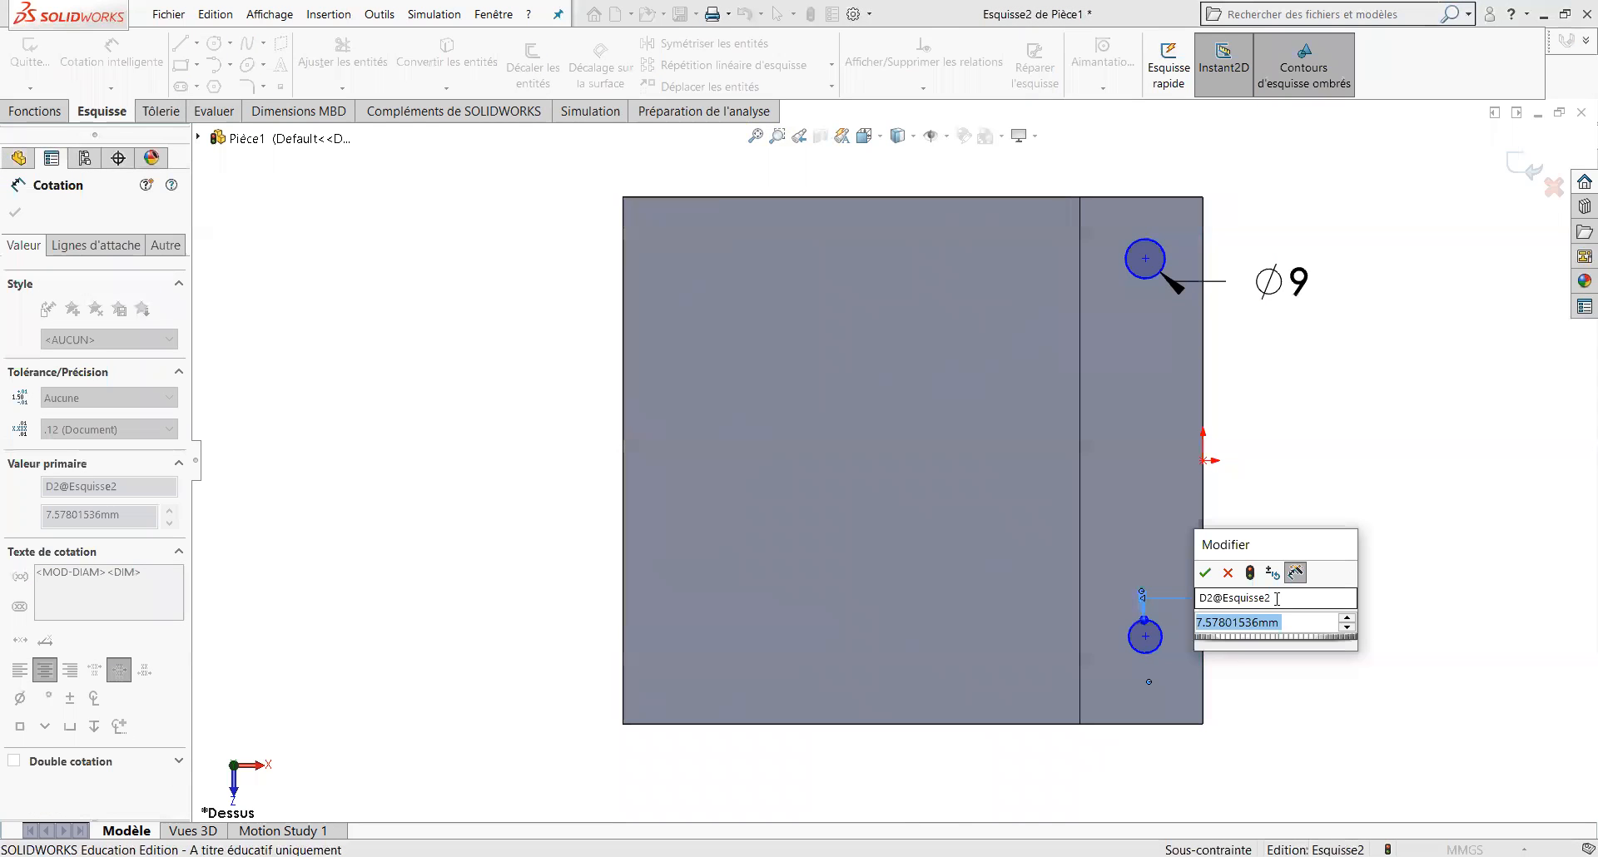
{"action": "type", "text": "9"}
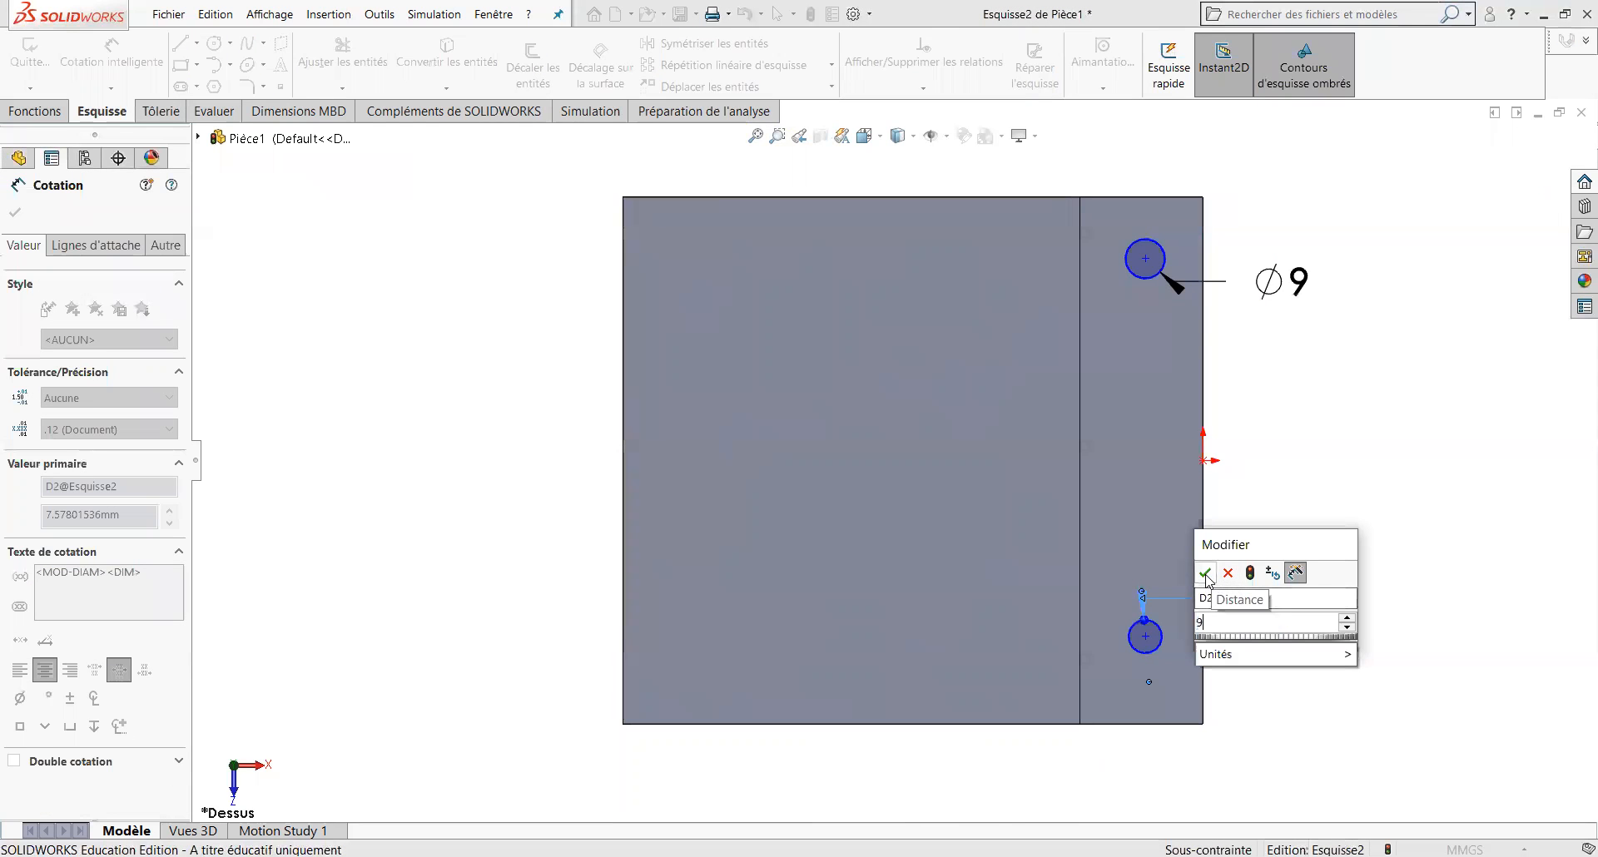
{"action": "key", "text": "Return"}
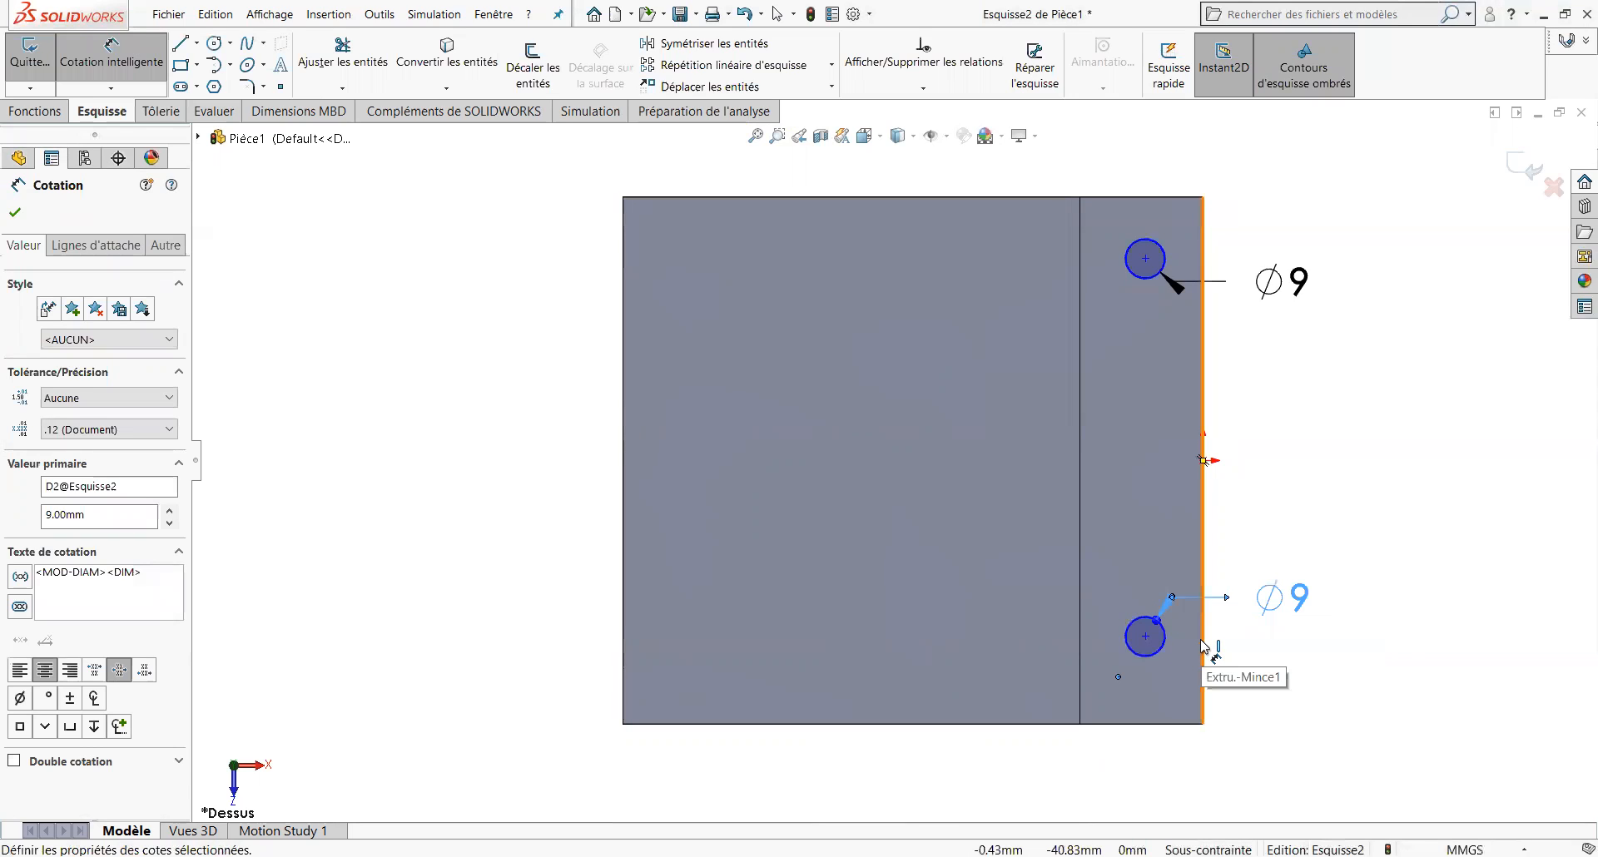
Dimension the centre of each circle 15 mm from the flange's long outer edge.
{"action": "left_click", "coordinate": [1147, 637]}
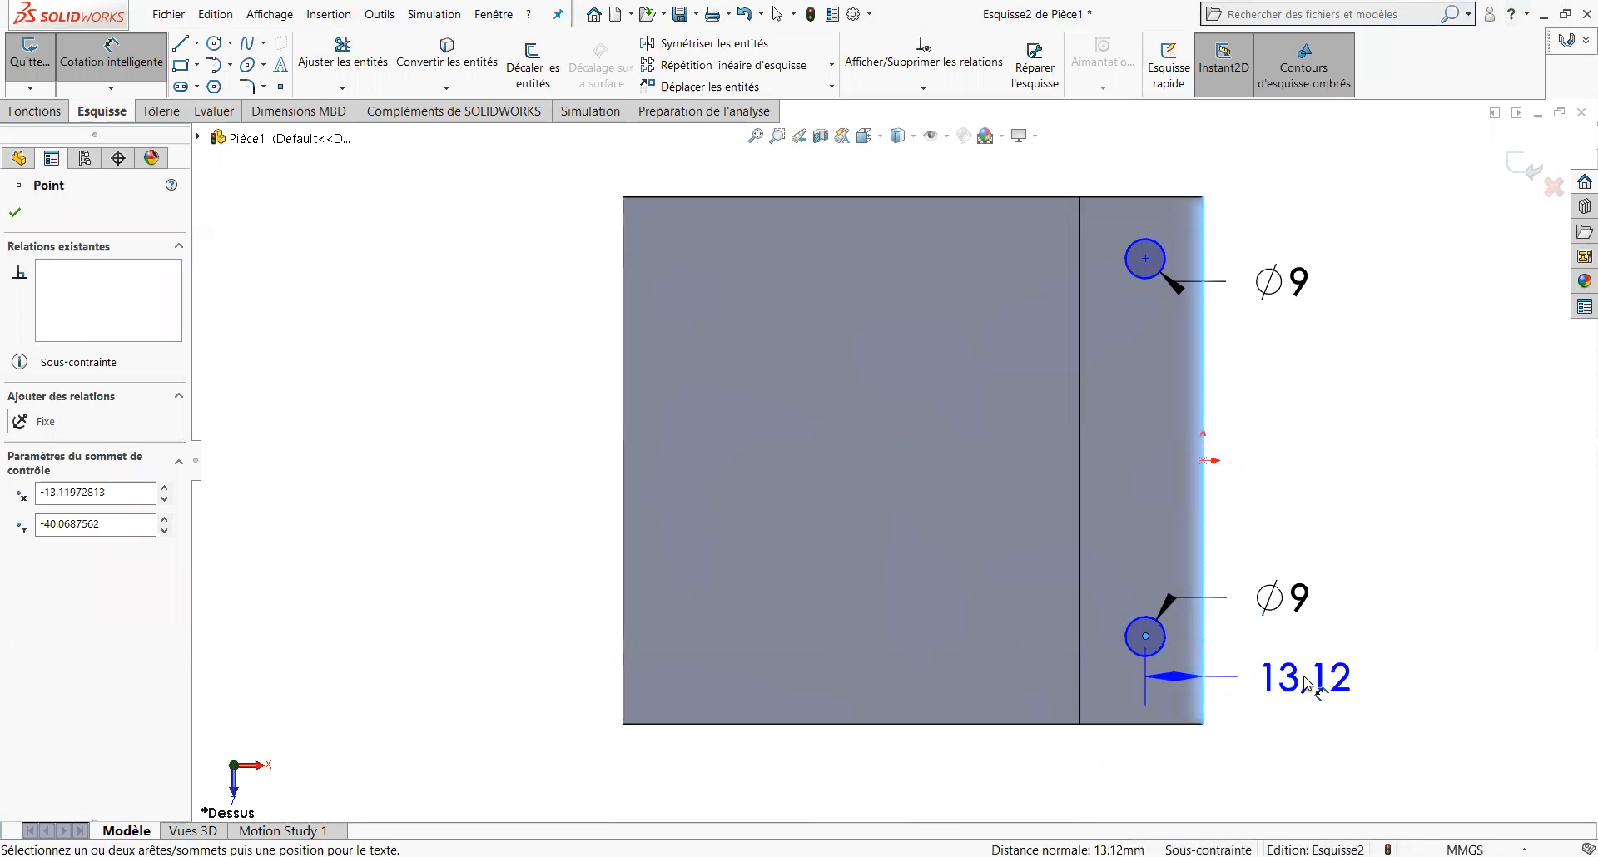
{"action": "left_click", "coordinate": [1308, 685]}
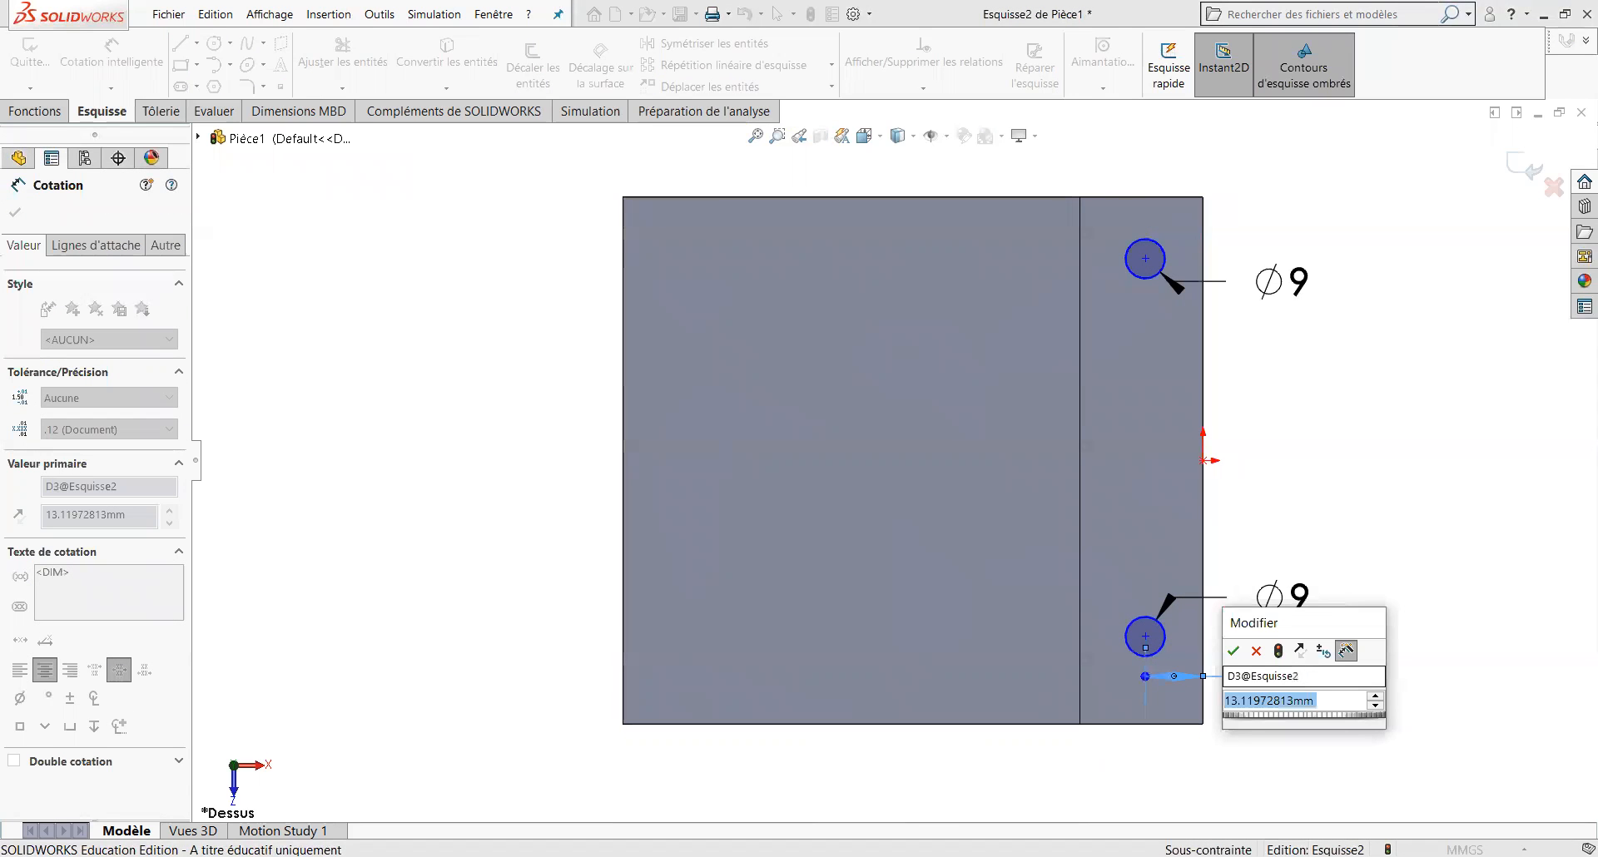
{"action": "type", "text": "15"}
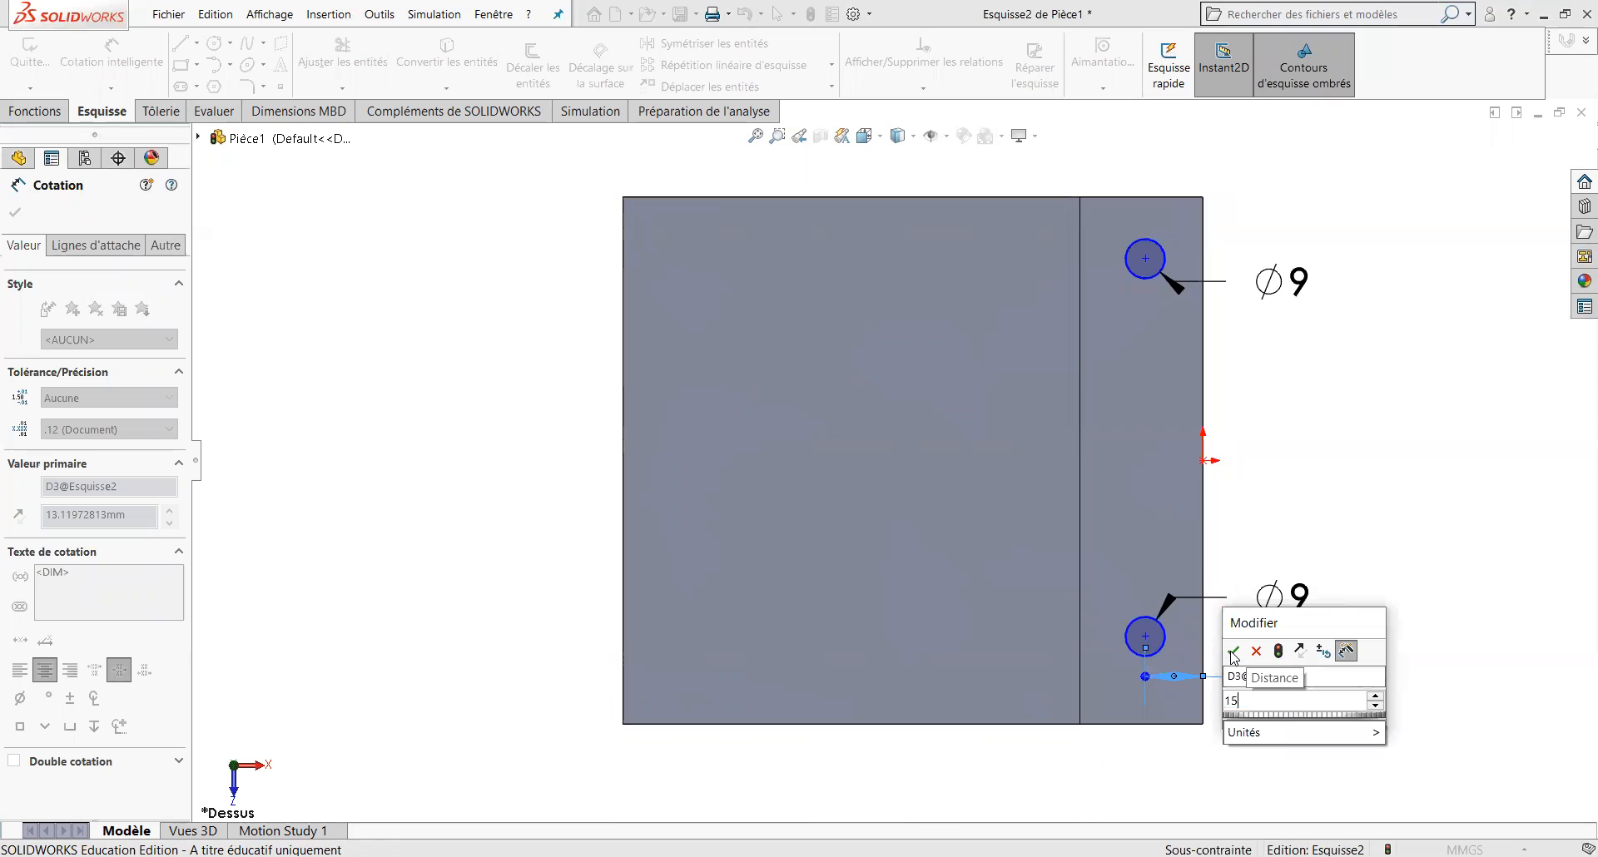
{"action": "key", "text": "Return"}
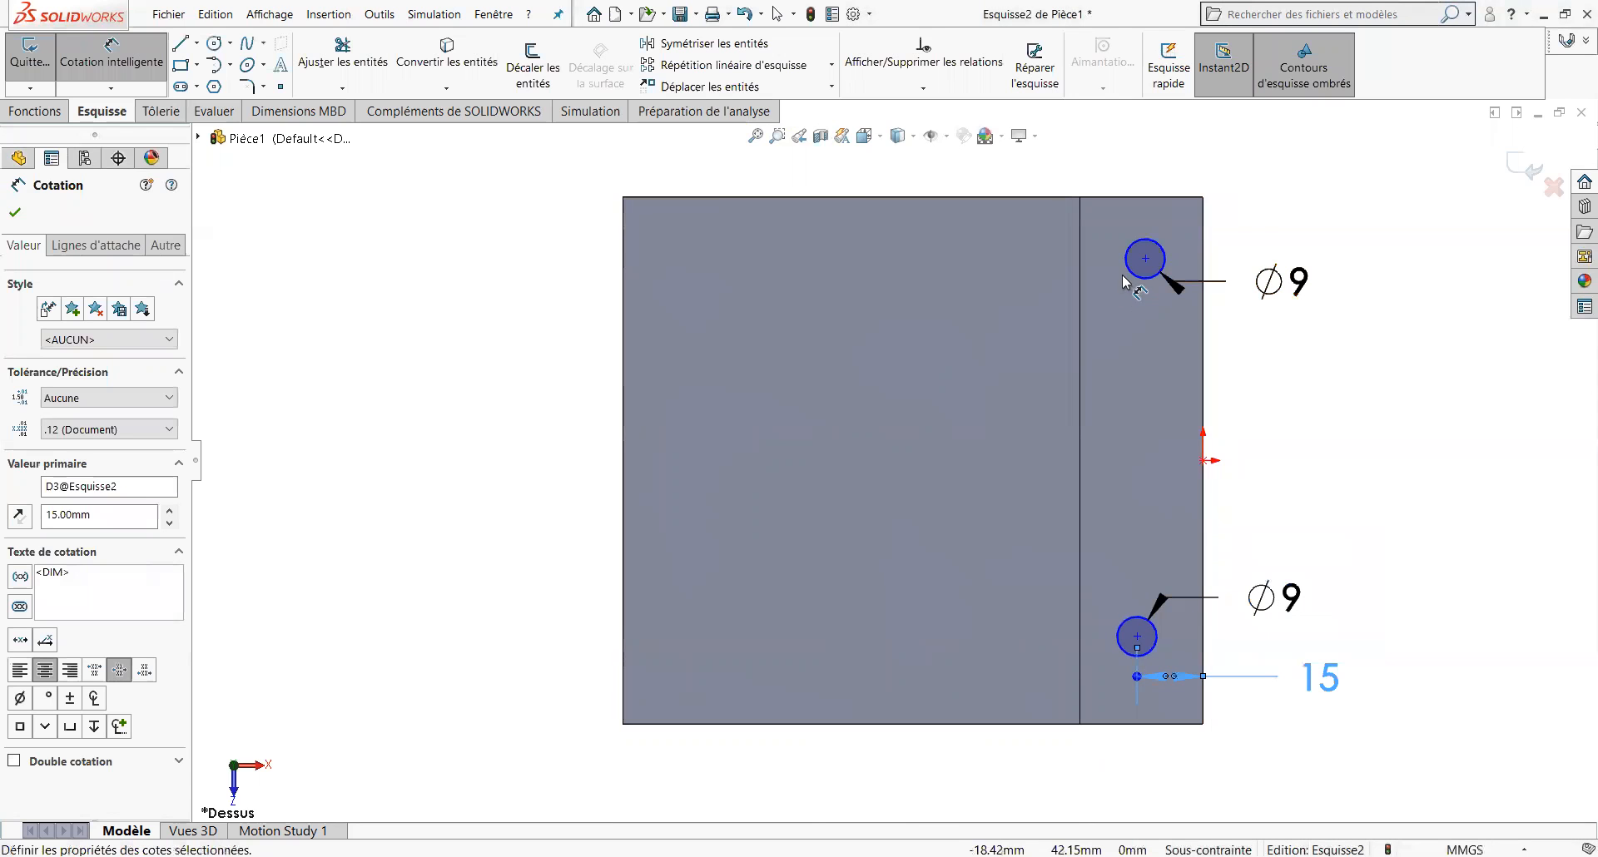
{"action": "left_click", "coordinate": [1204, 260]}
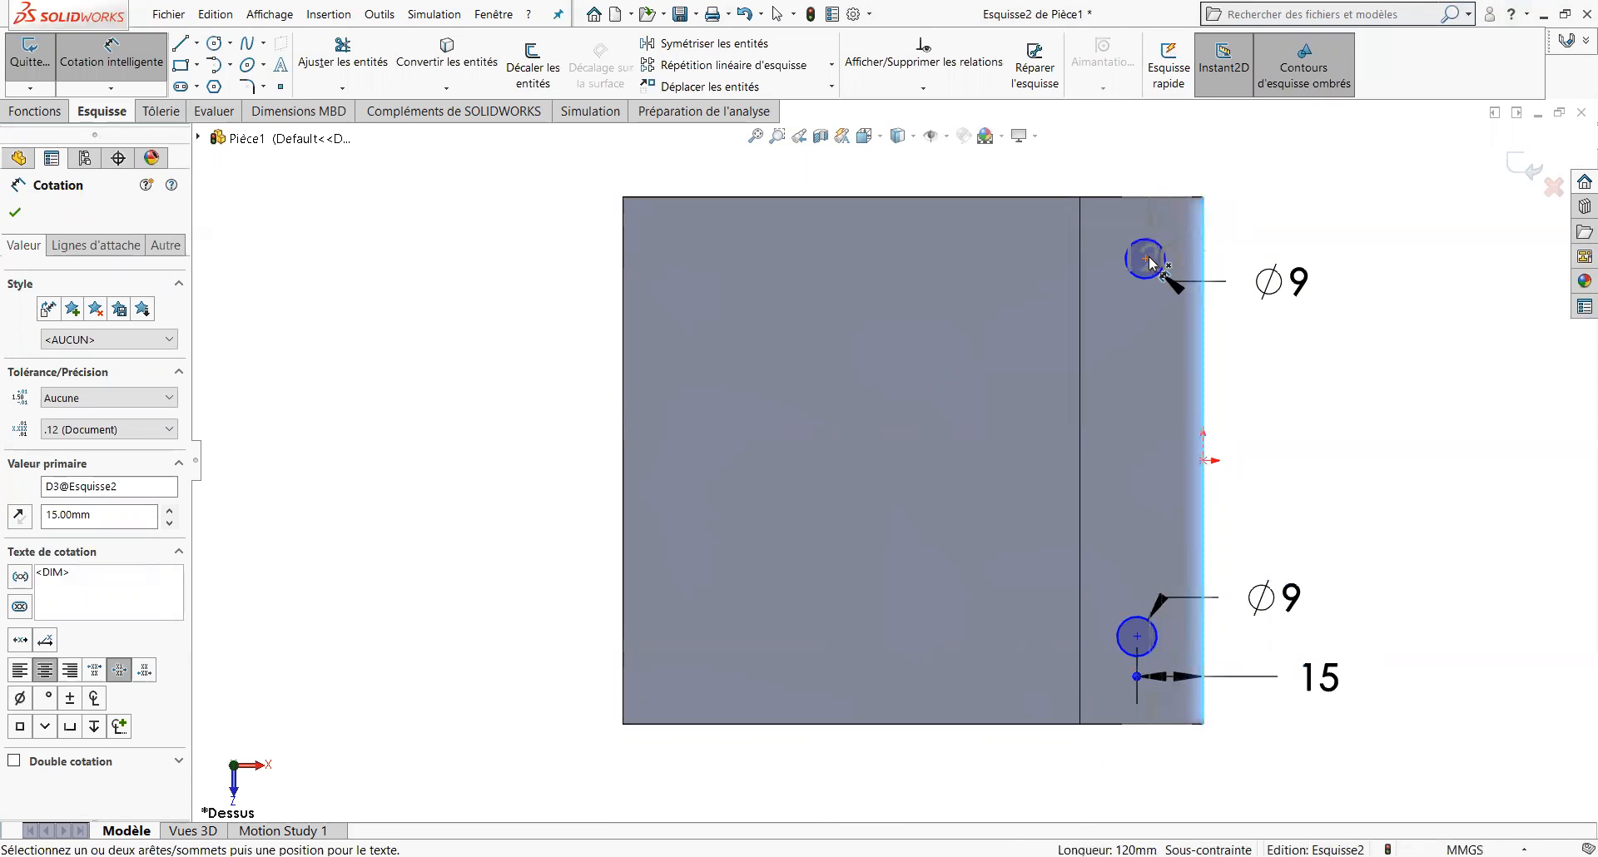
{"action": "left_click", "coordinate": [1147, 260]}
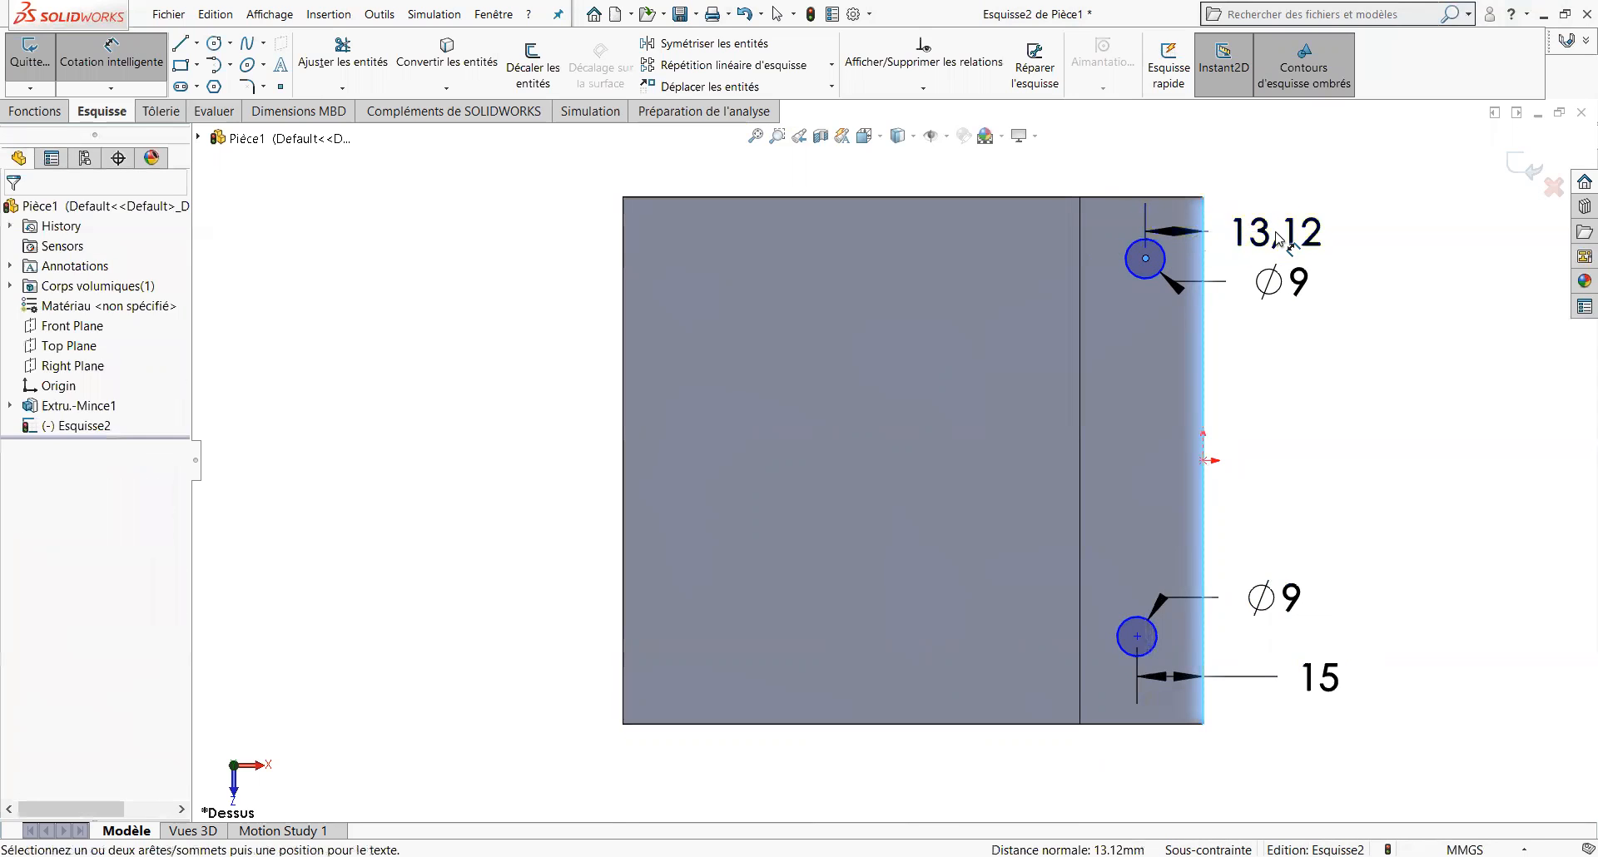
{"action": "left_click", "coordinate": [1280, 239]}
{"action": "left_click", "coordinate": [1277, 233]}
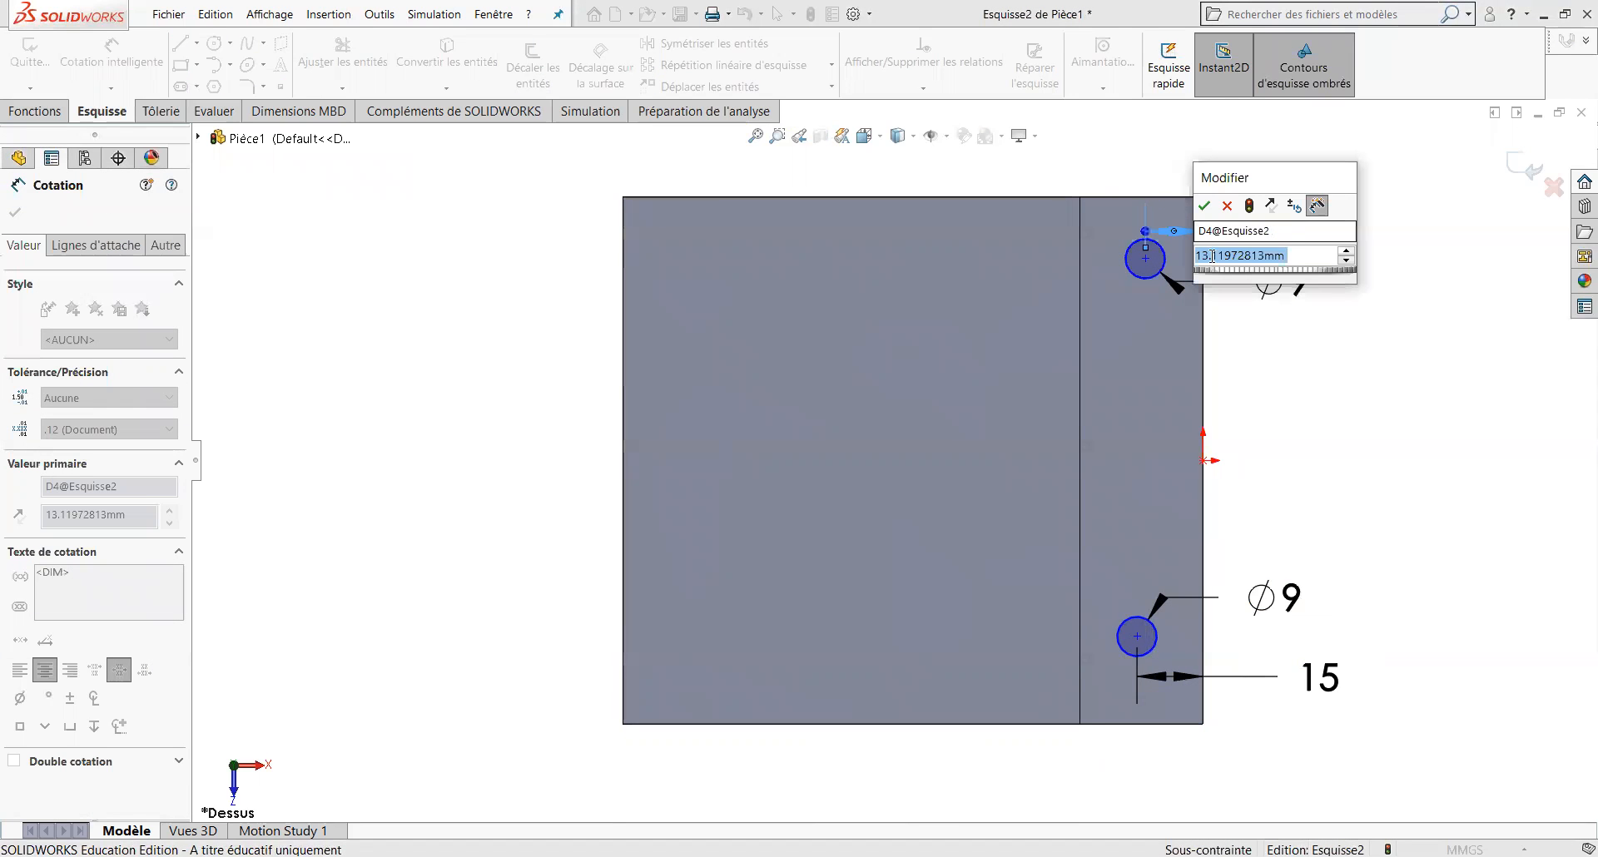
{"action": "type", "text": "15"}
{"action": "key", "text": "Return"}
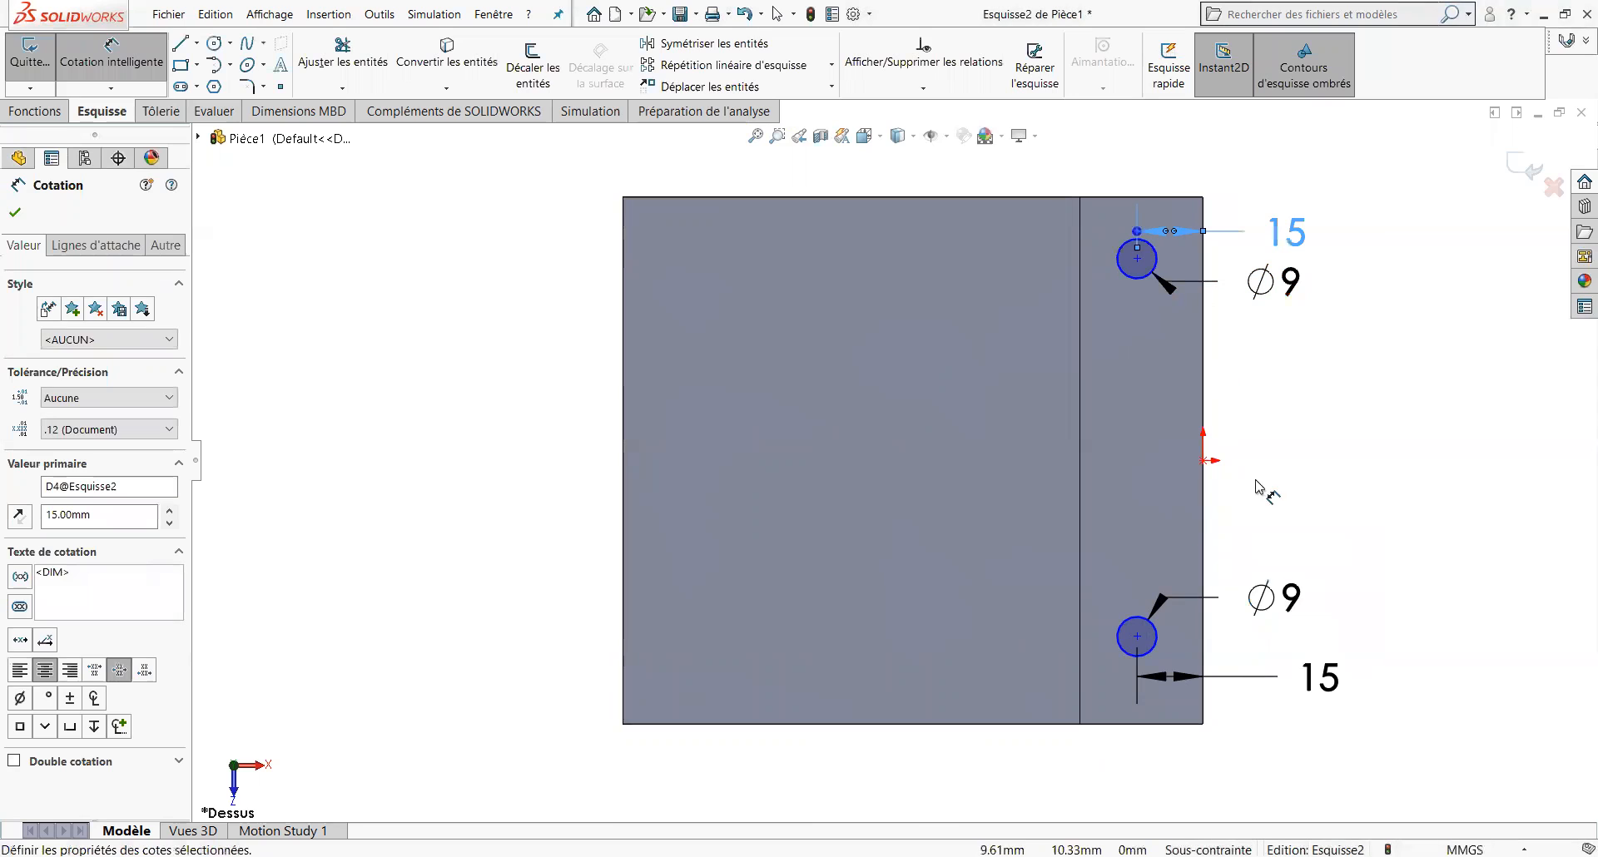
Dimension the front circle's centre 30 mm from the flange's front short edge.
{"action": "left_click", "coordinate": [1116, 724]}
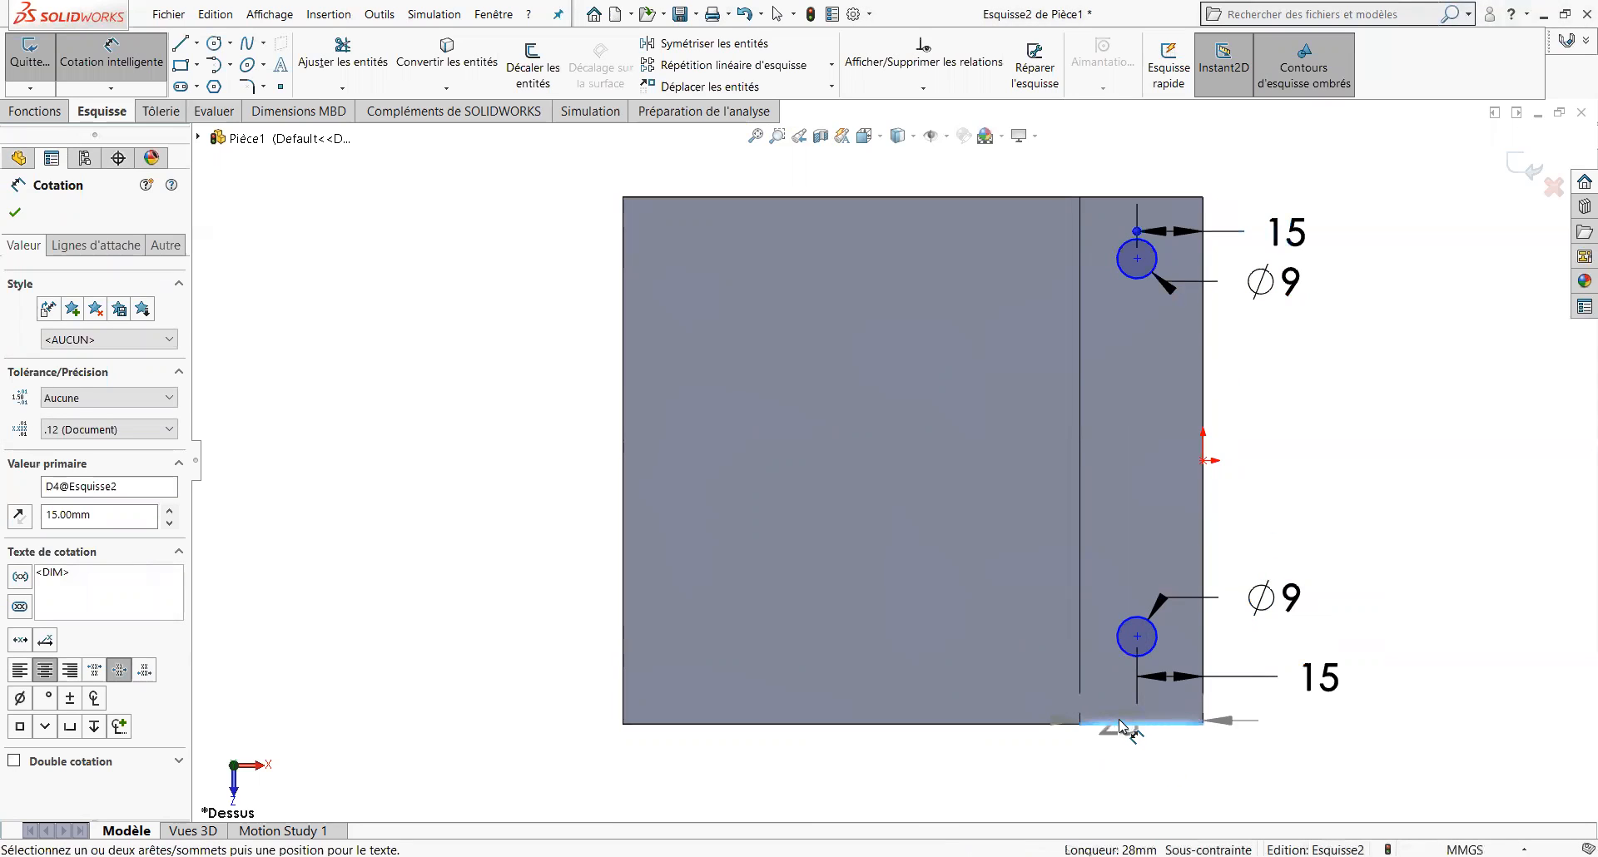
{"action": "left_click", "coordinate": [1137, 637]}
{"action": "left_click", "coordinate": [1034, 679]}
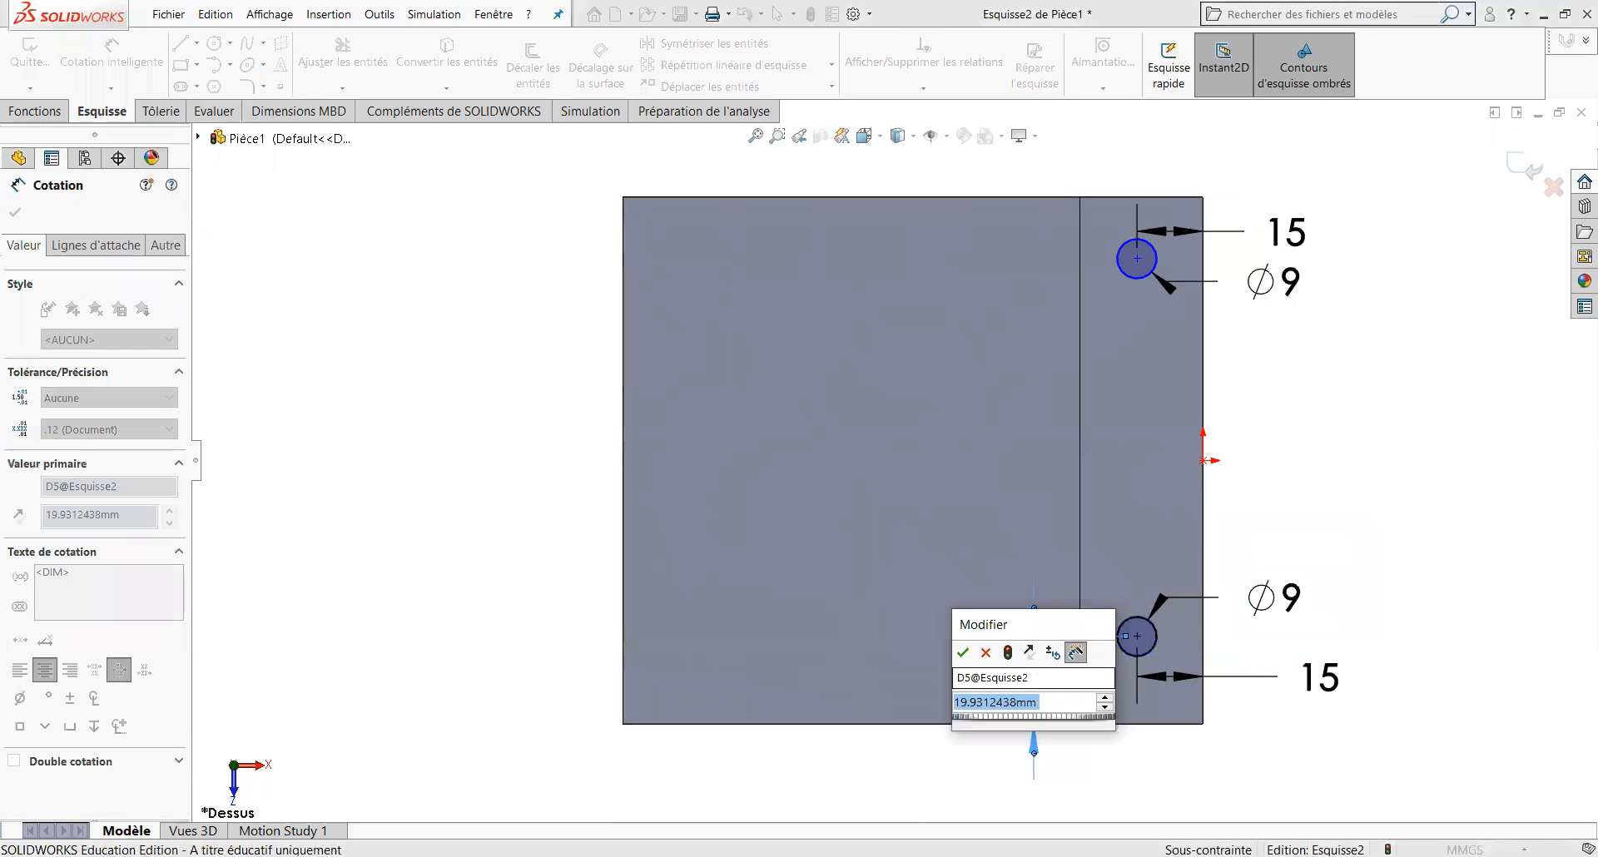
{"action": "type", "text": "30"}
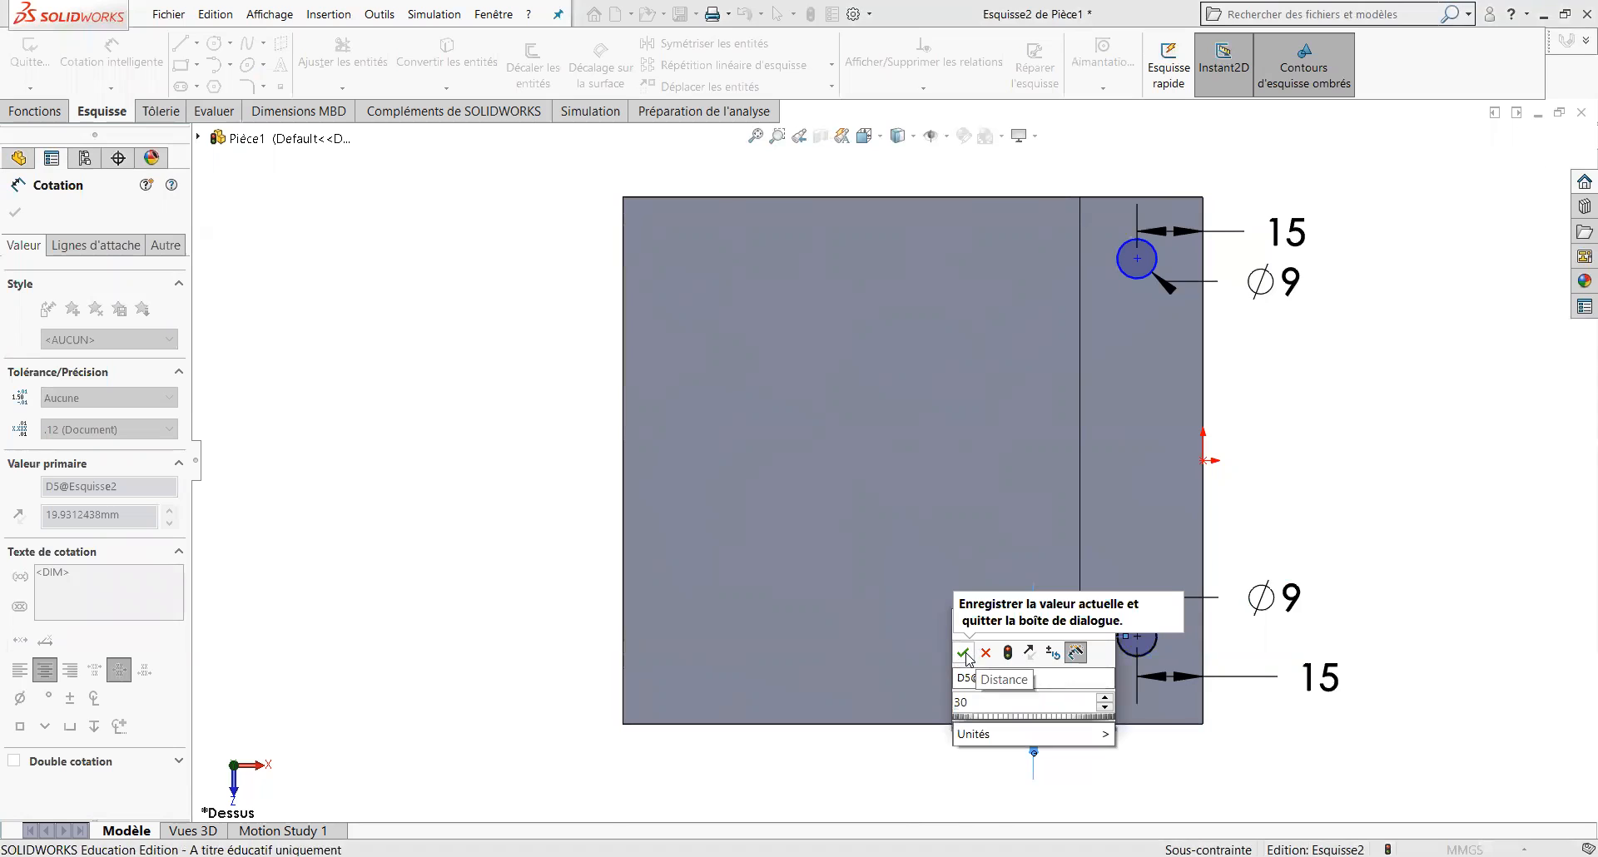
{"action": "left_click", "coordinate": [964, 654]}
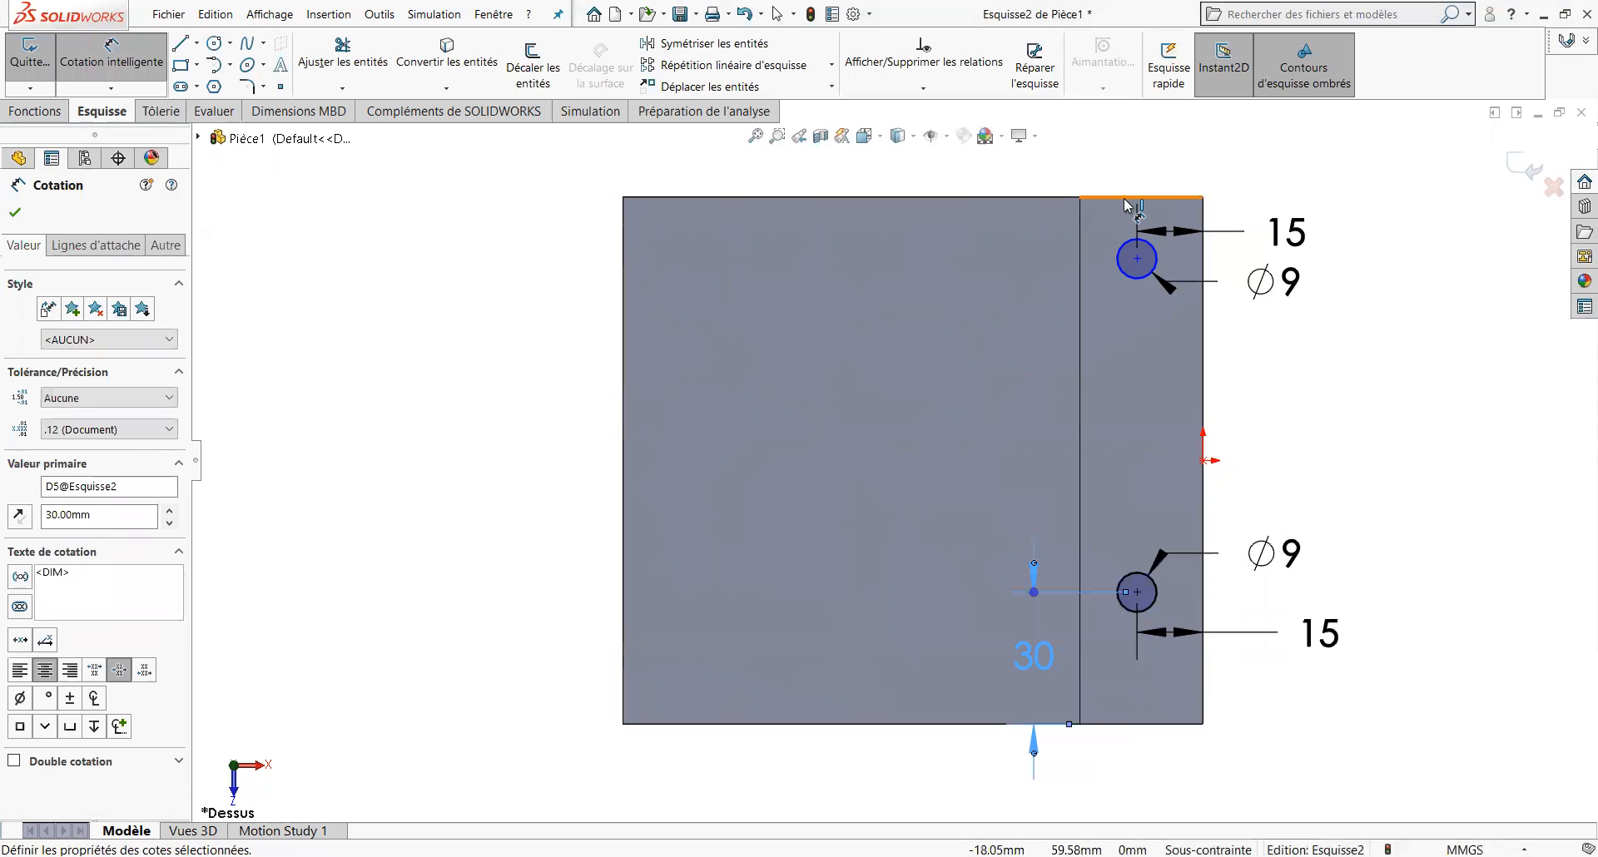
Dimension the back circle's centre 30 mm from the flange's back short edge.
{"action": "left_click", "coordinate": [1138, 260]}
{"action": "left_click", "coordinate": [911, 269]}
{"action": "left_click", "coordinate": [1033, 336]}
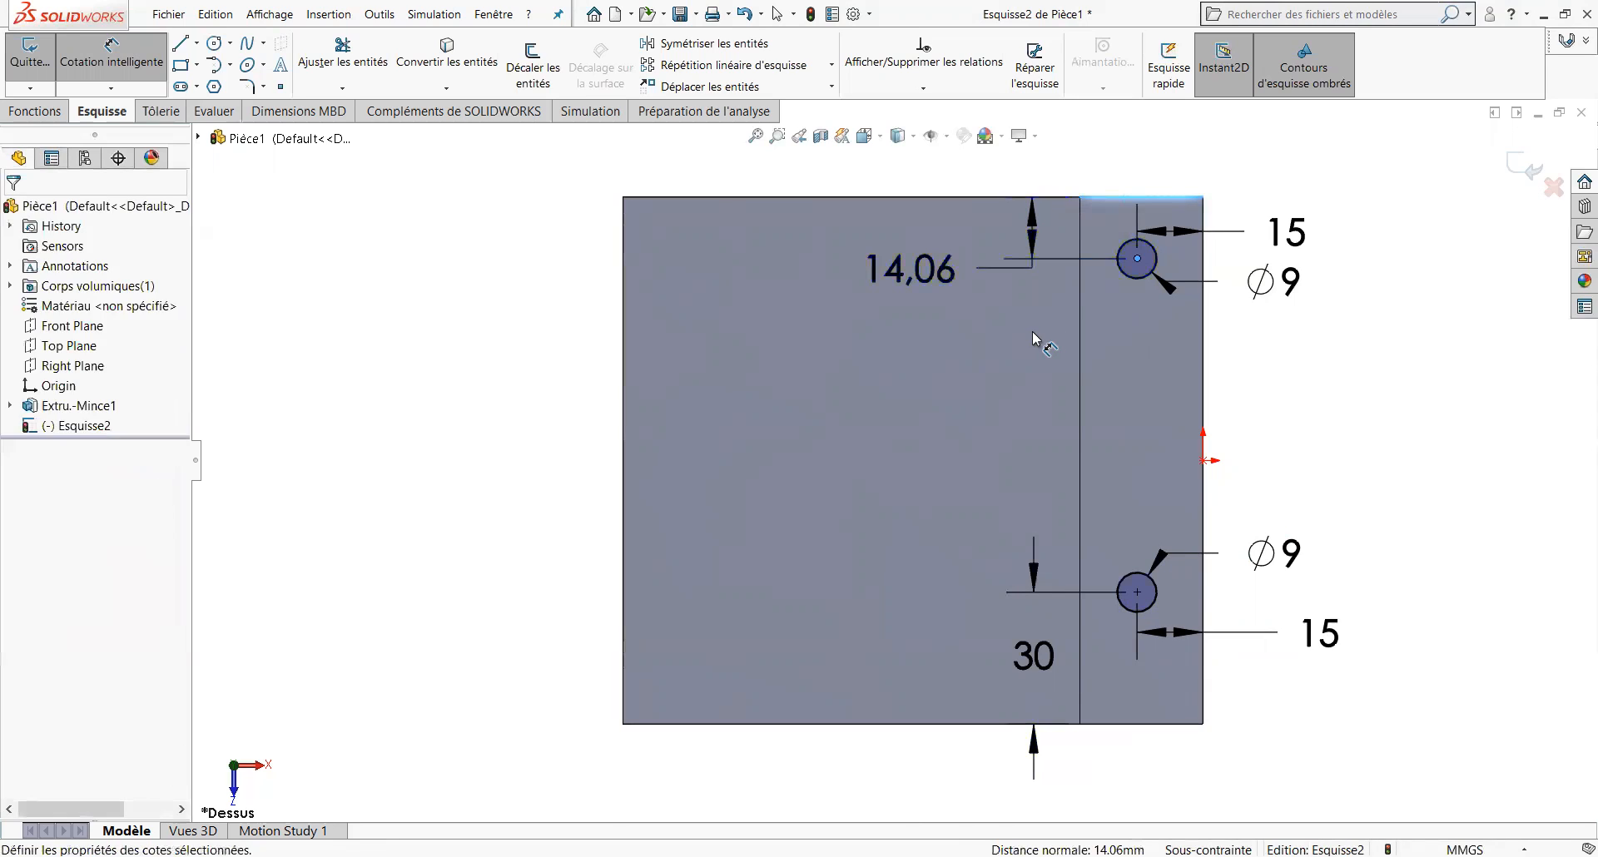
{"action": "type", "text": "30"}
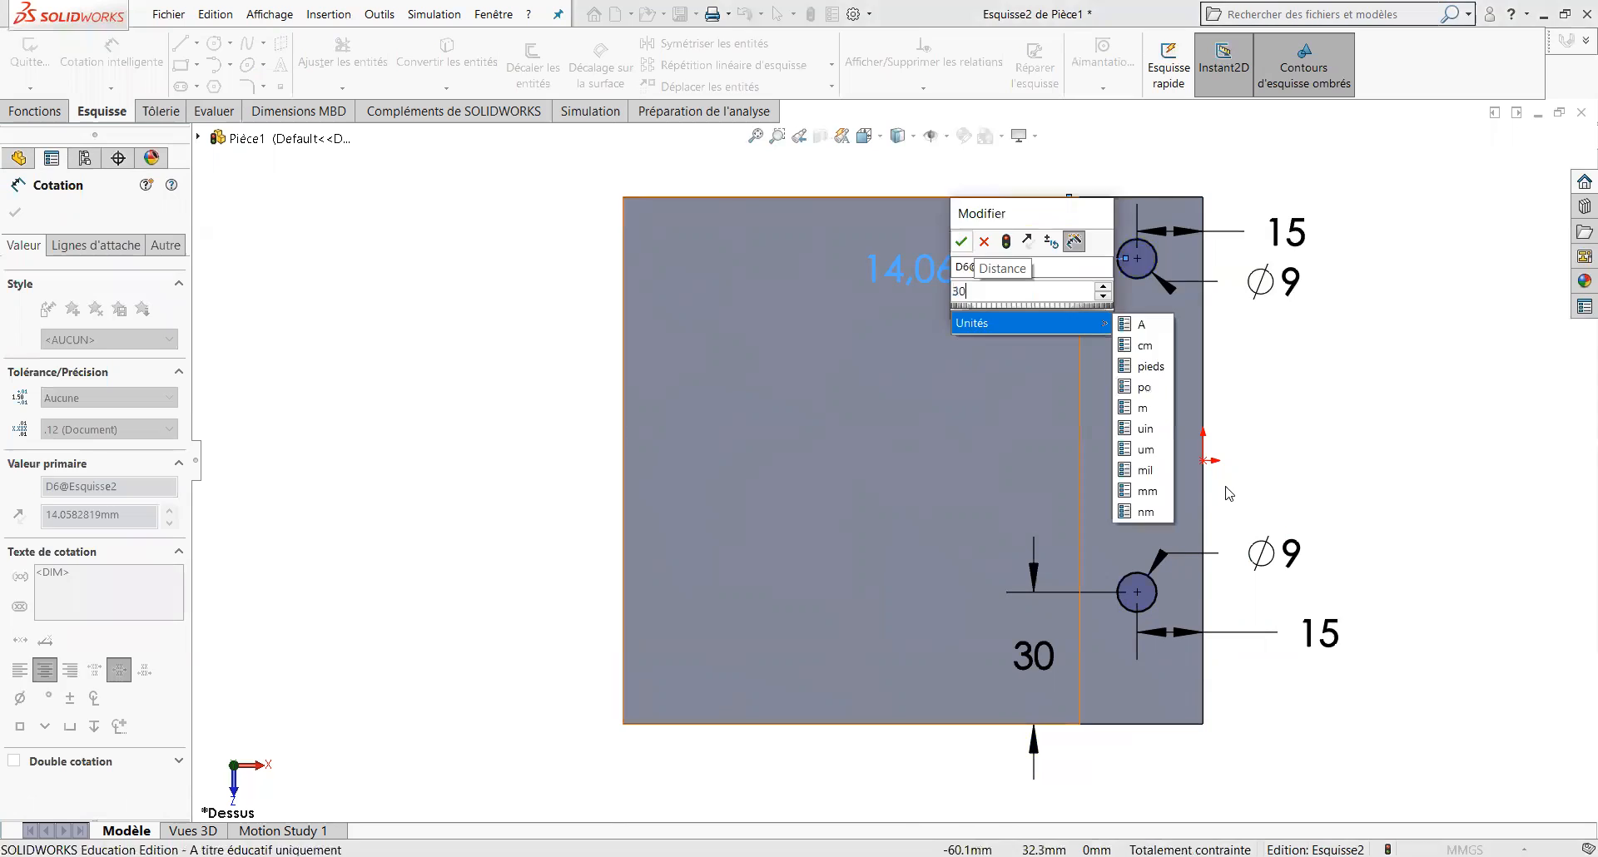
{"action": "key", "text": "Return"}
{"action": "left_click", "coordinate": [10, 216]}
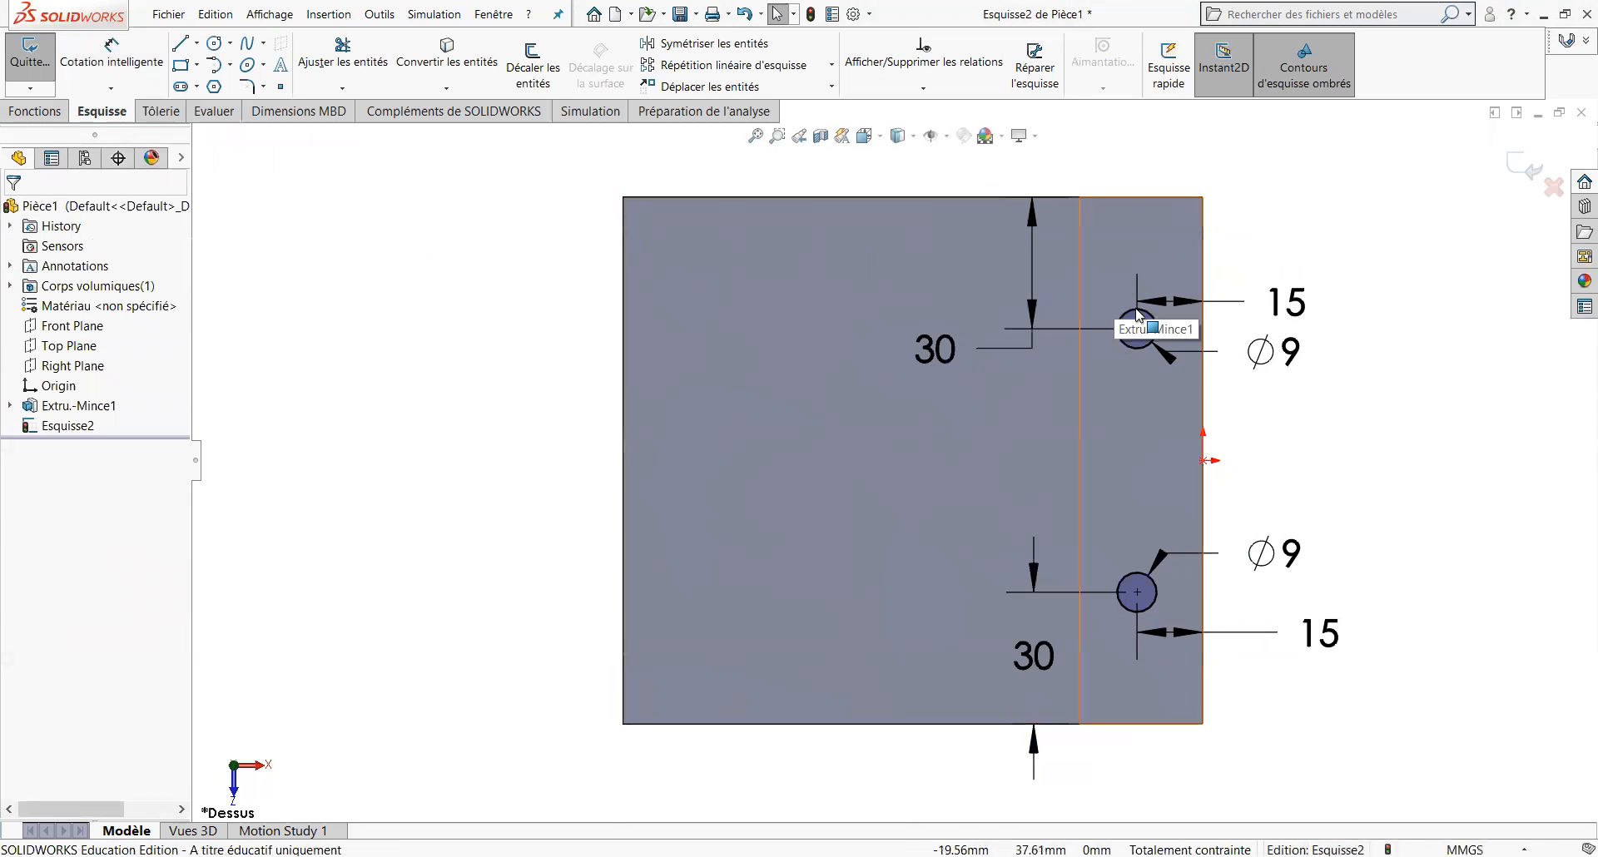
Cut-extrude the two circles through all to make the flange holes.
{"action": "left_click", "coordinate": [51, 117]}
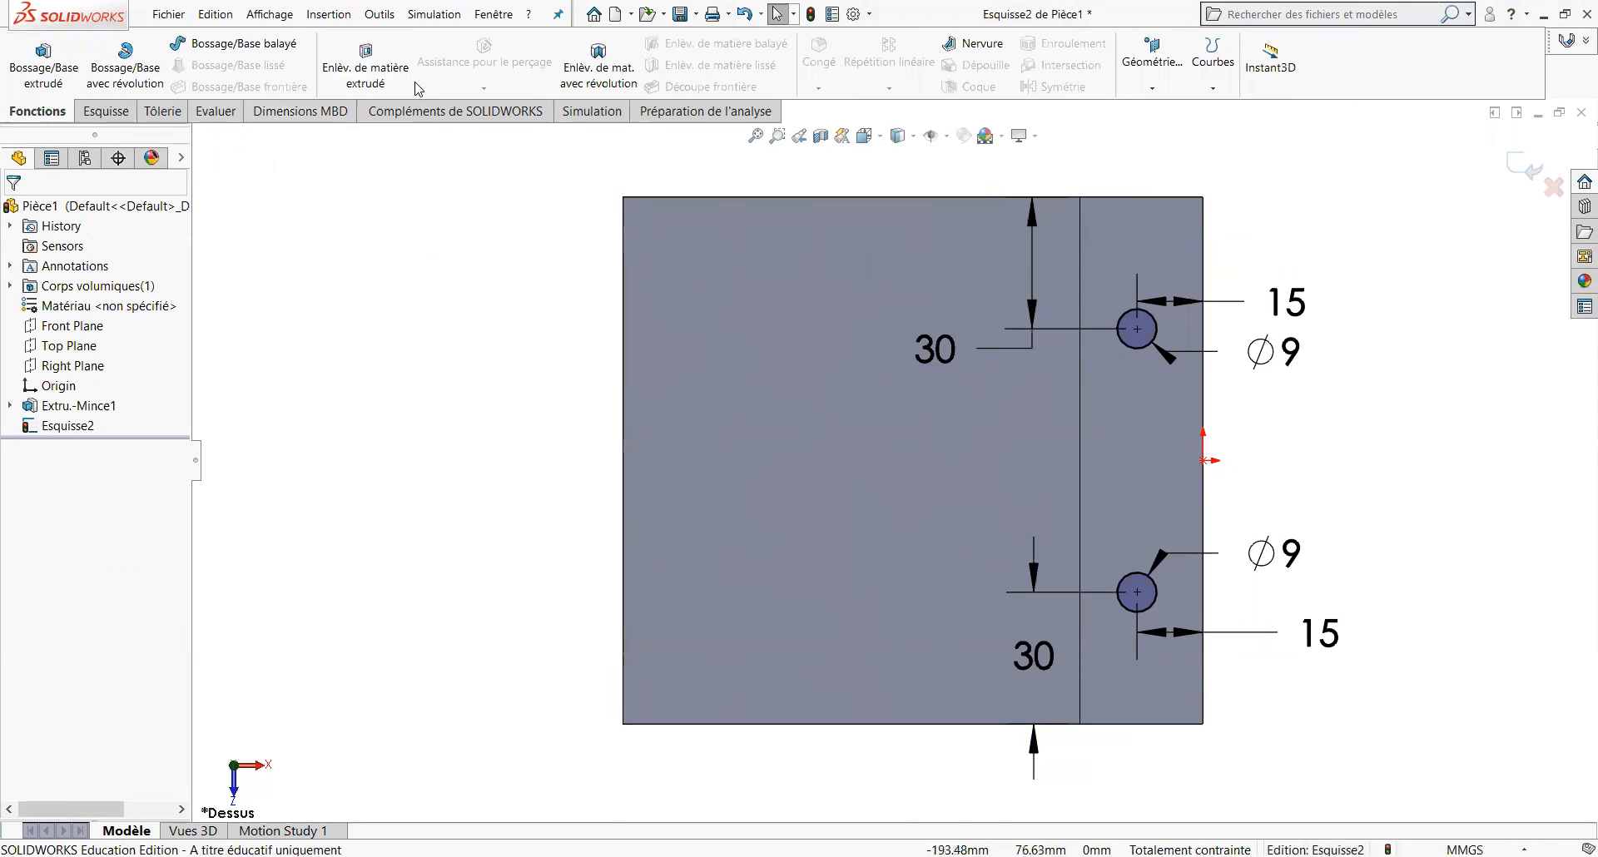
{"action": "left_click", "coordinate": [372, 77]}
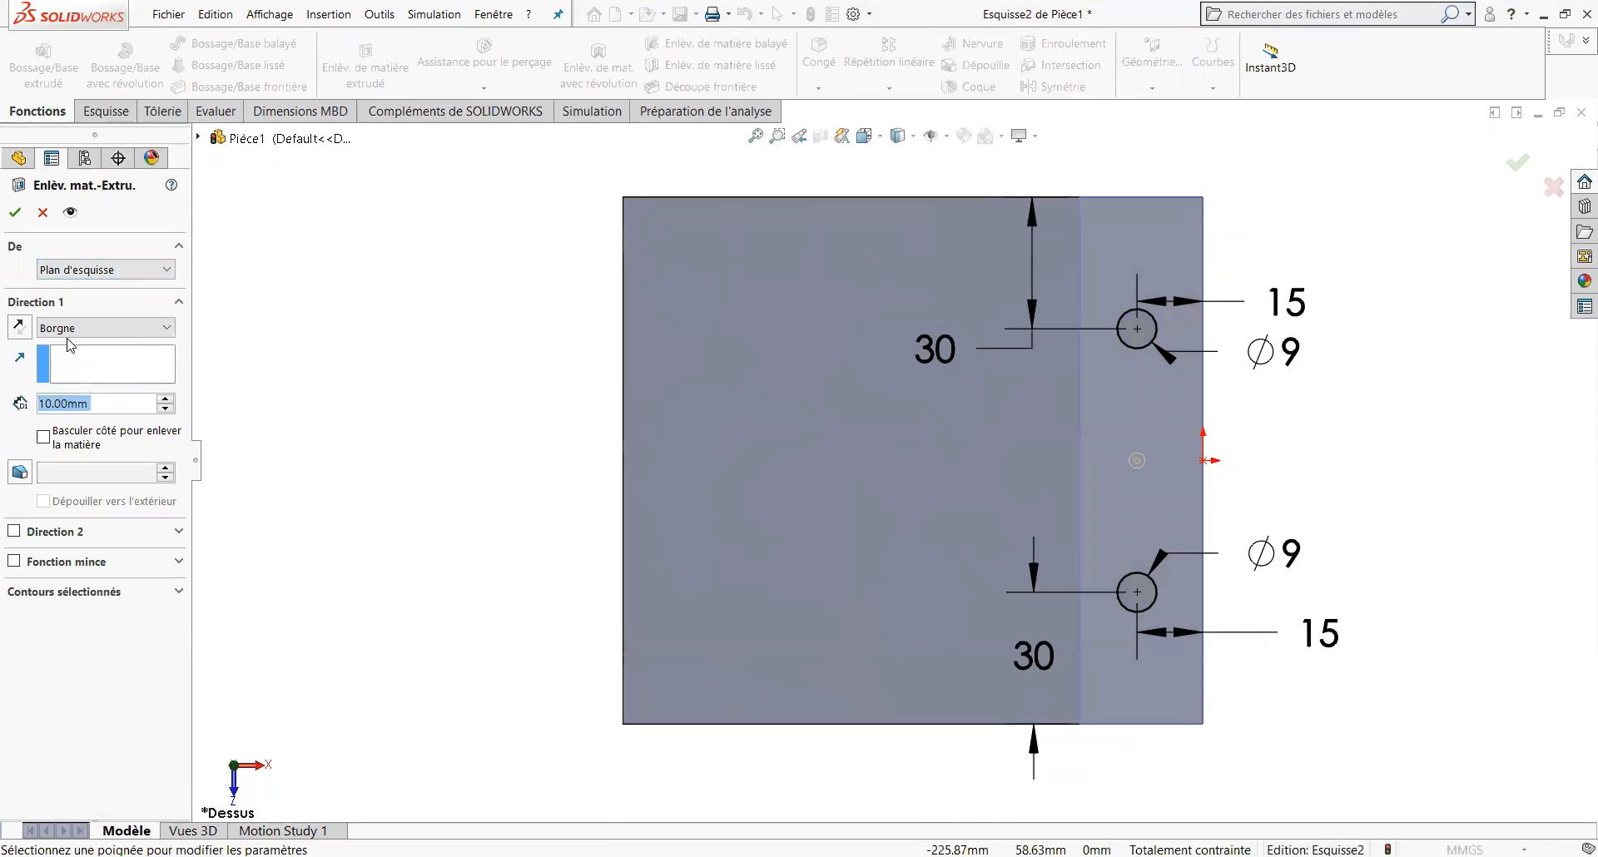
{"action": "left_click", "coordinate": [125, 328]}
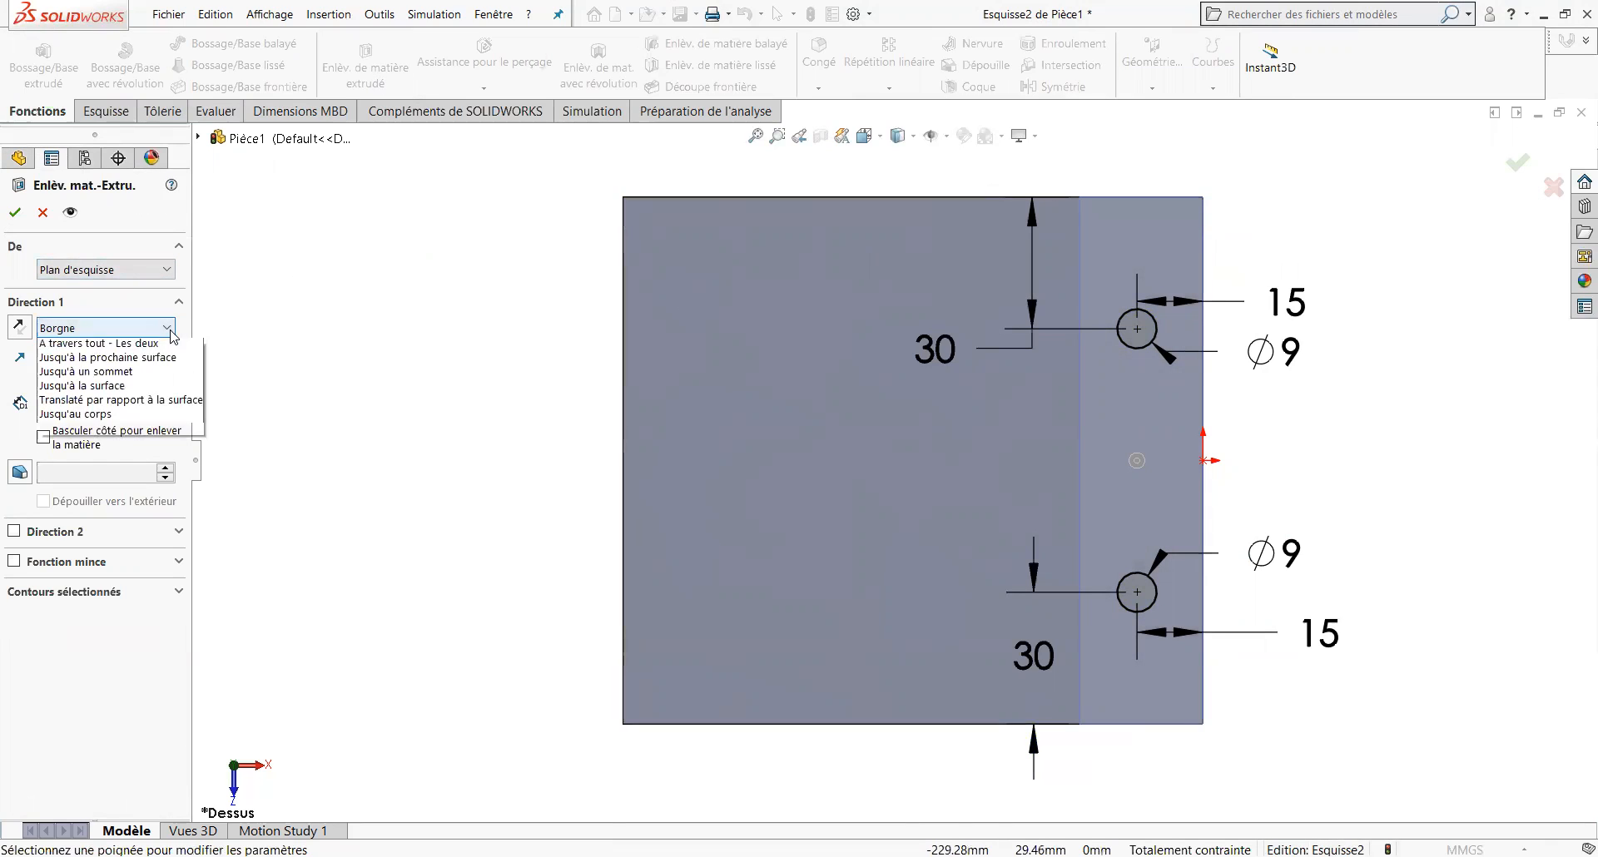
{"action": "left_click", "coordinate": [100, 361]}
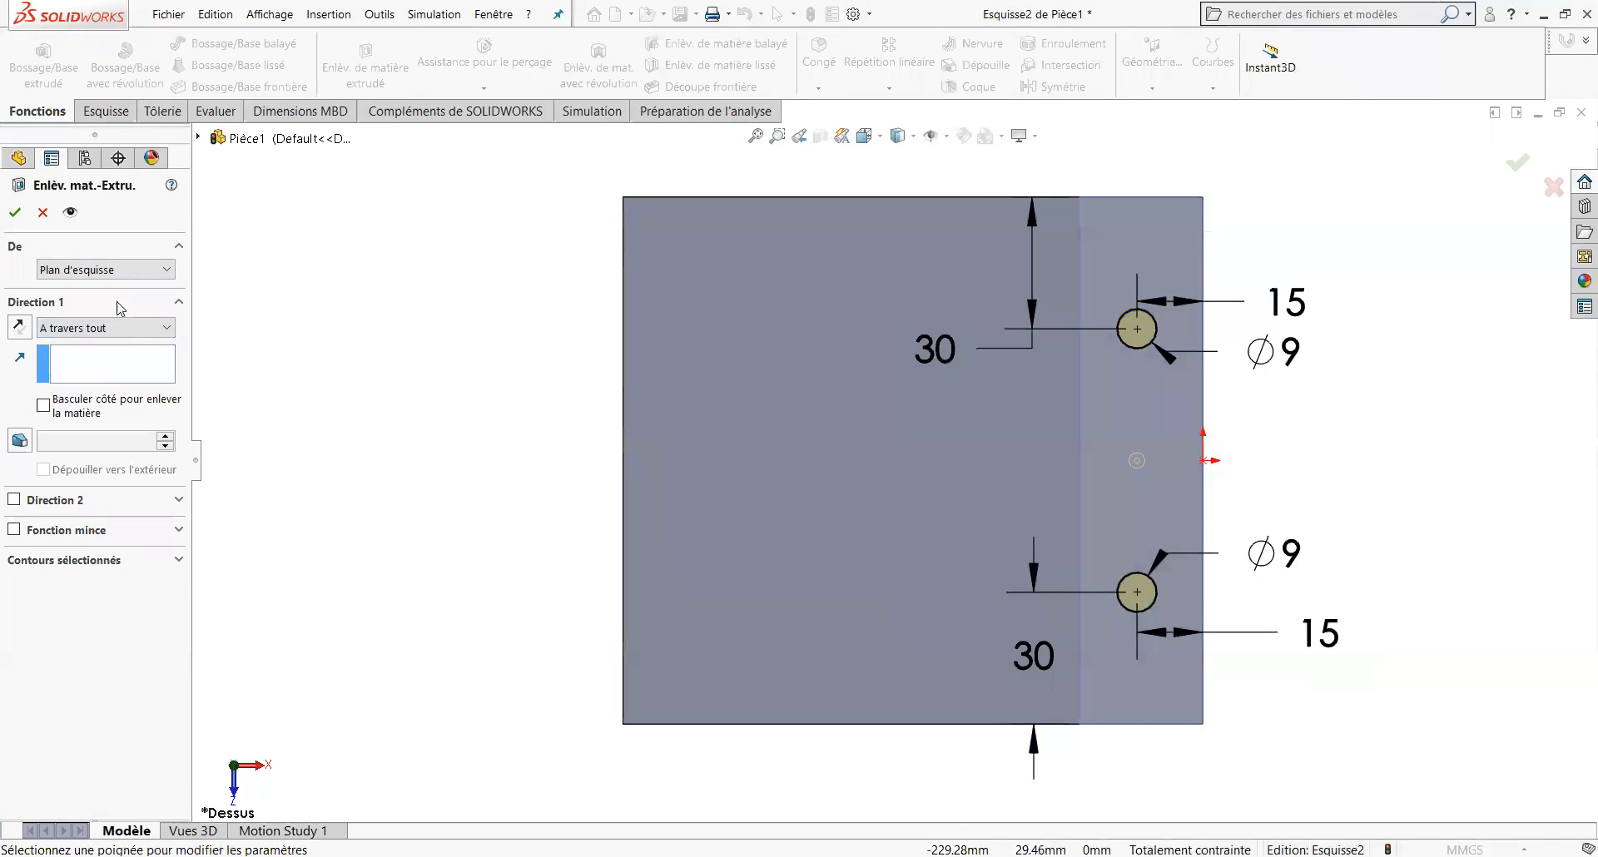
{"action": "left_click", "coordinate": [15, 214]}
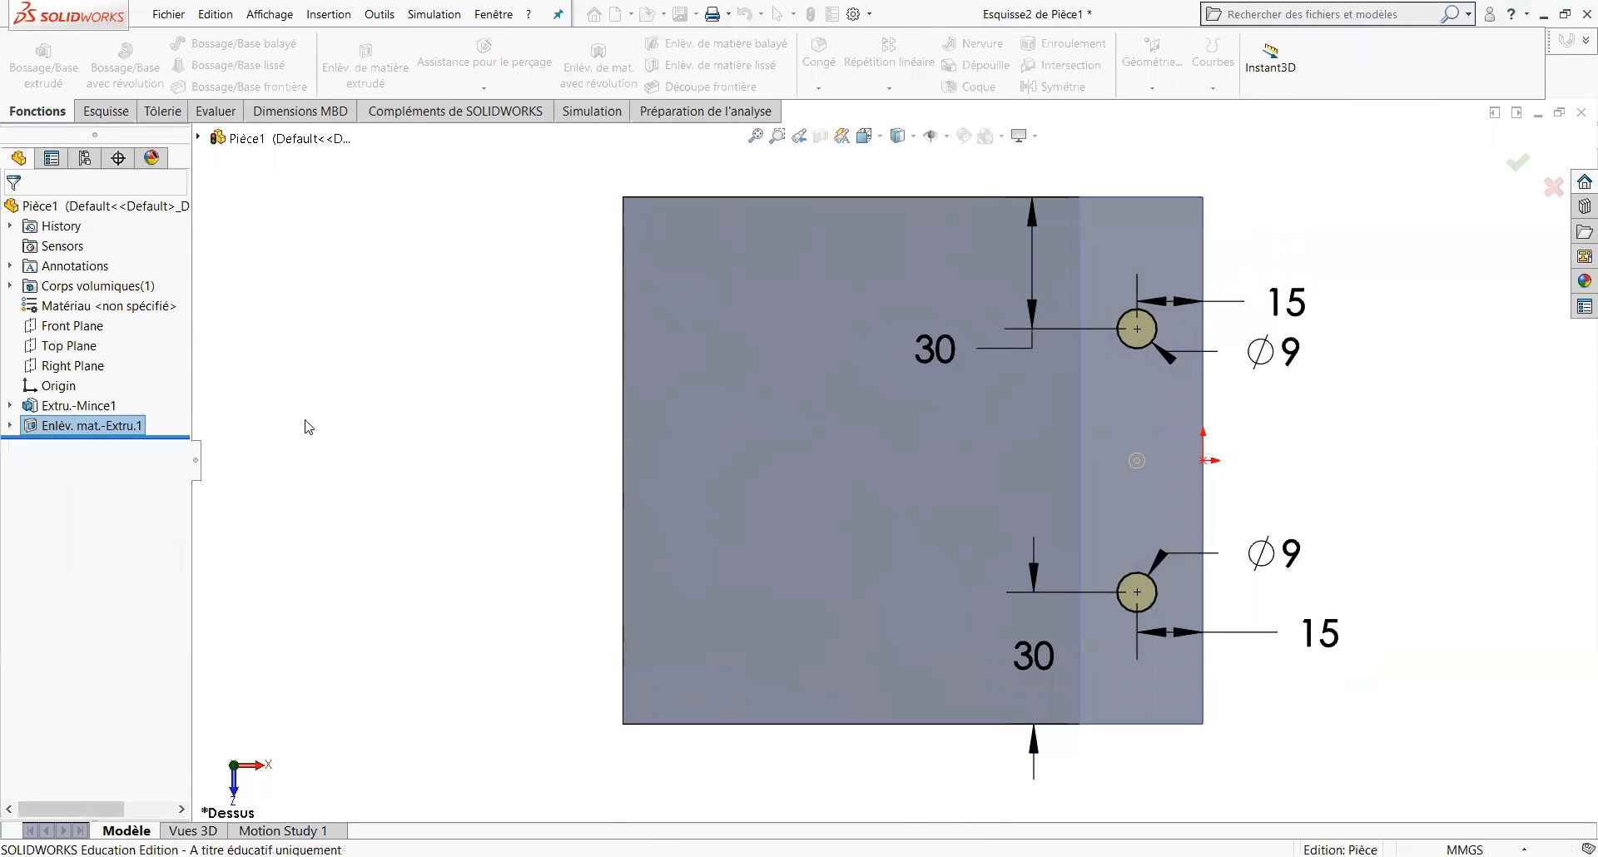
On the tall wall's outer face, sketch a horizontal straight slot near the lower edge, about 26 mm between centres and about 6.8 mm wide.
{"action": "middle_click_drag", "start_coordinate": [1200, 820], "coordinate": [1174, 562]}
{"action": "left_click", "coordinate": [896, 712]}
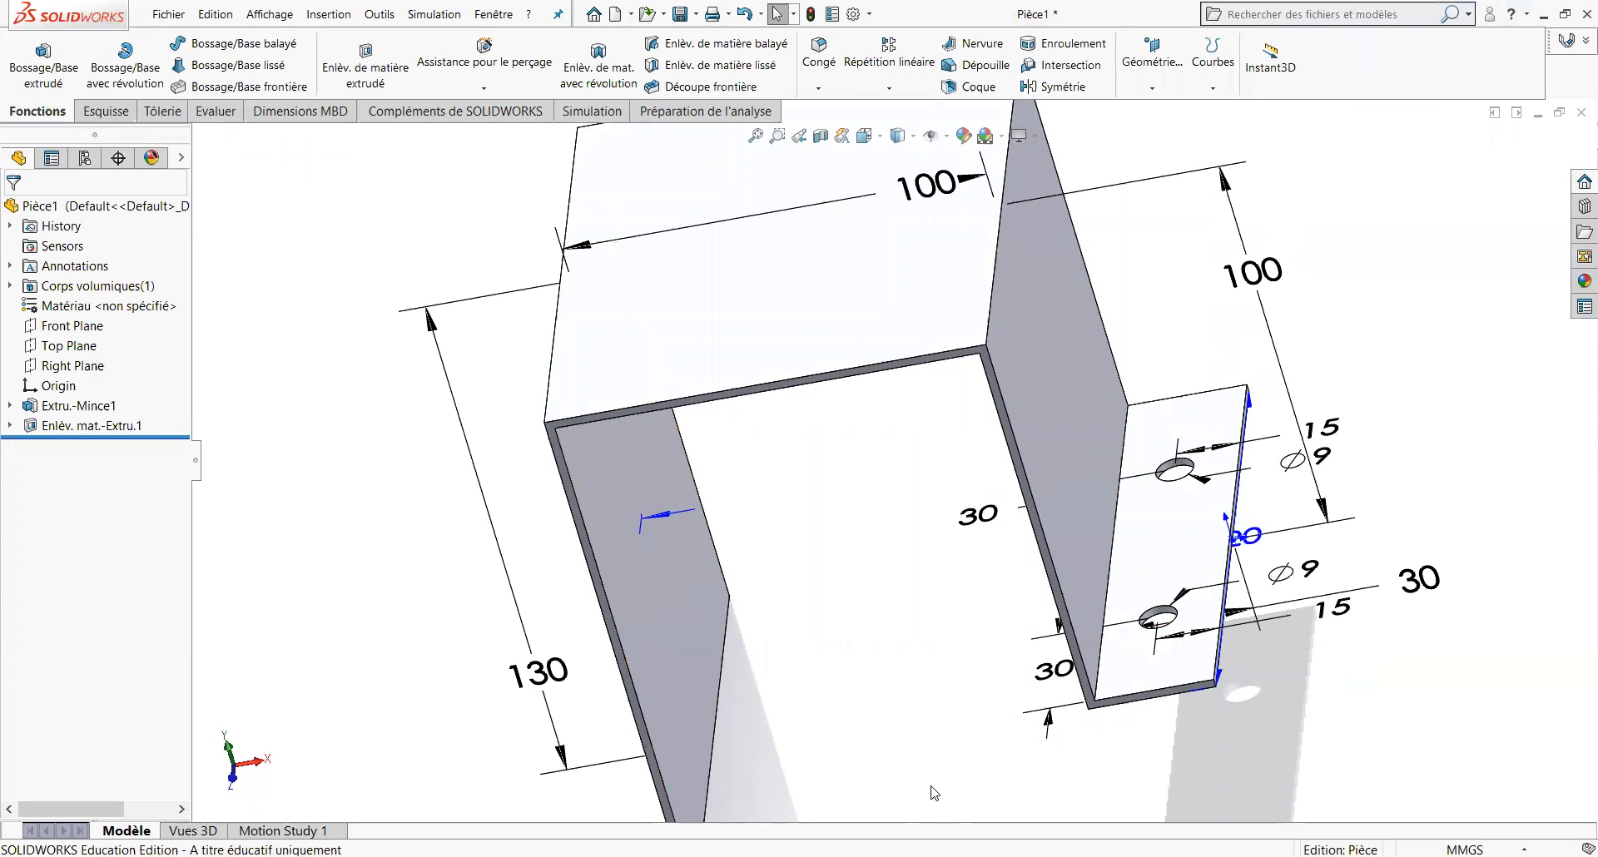
{"action": "middle_click_drag", "start_coordinate": [814, 676], "coordinate": [920, 597]}
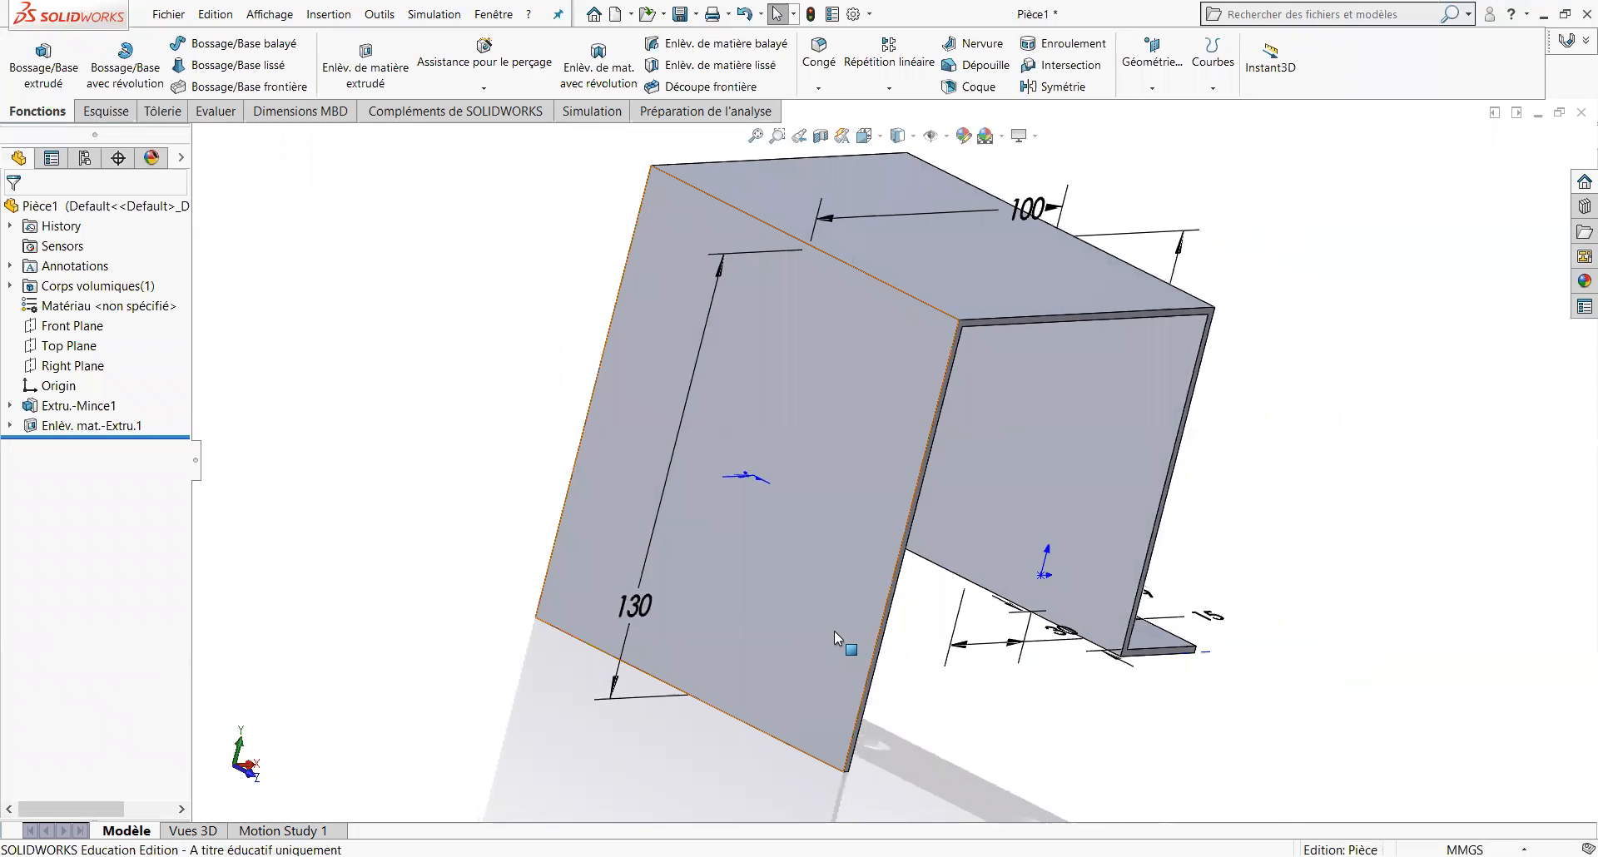
{"action": "left_click", "coordinate": [748, 605]}
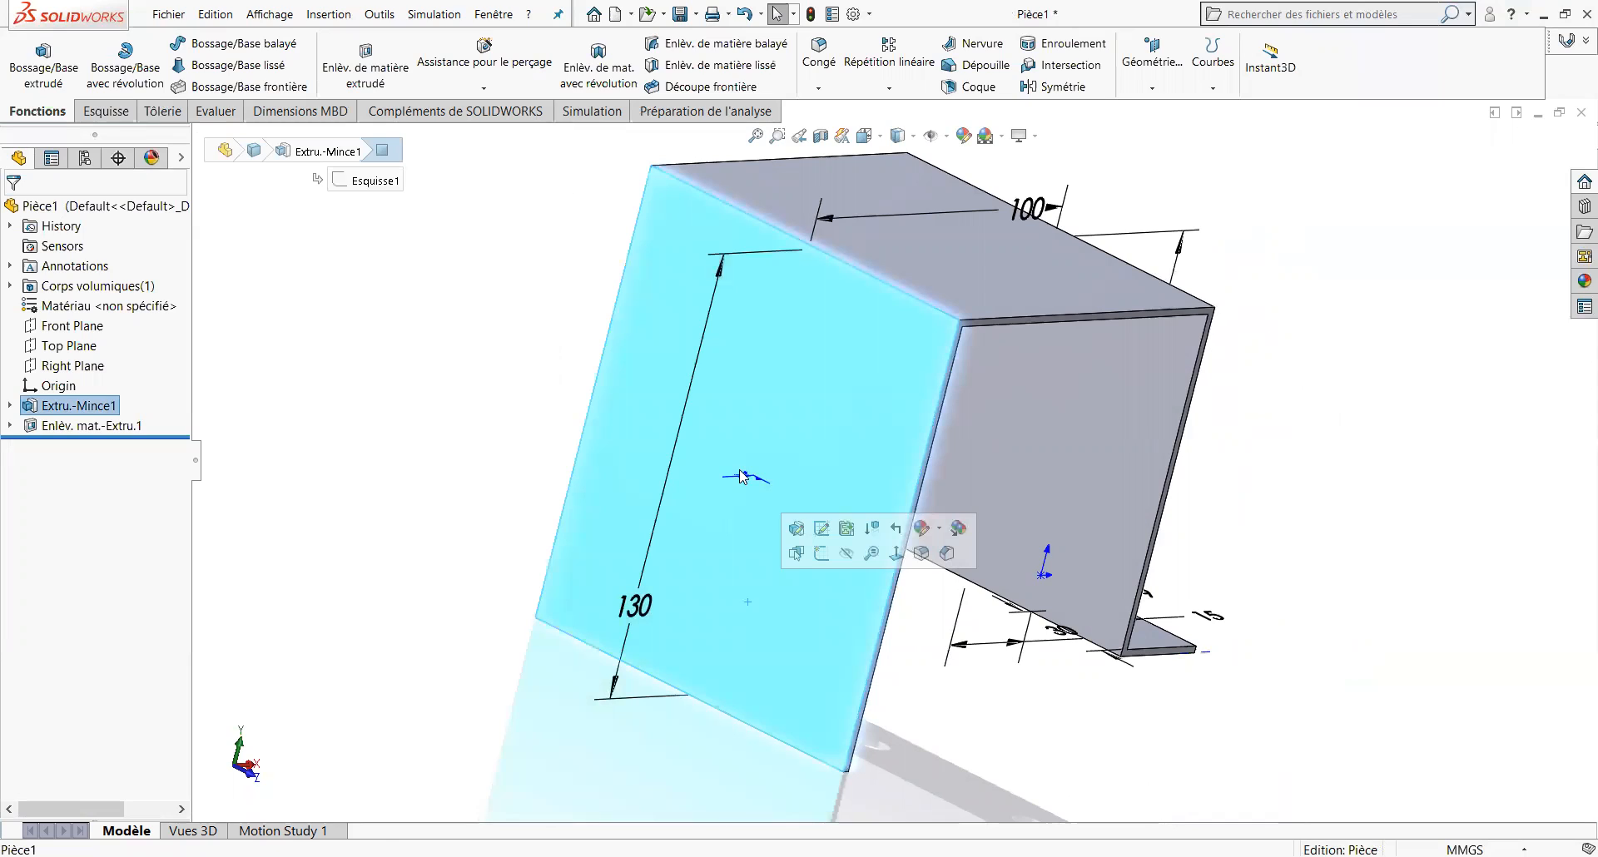
{"action": "left_click", "coordinate": [880, 141]}
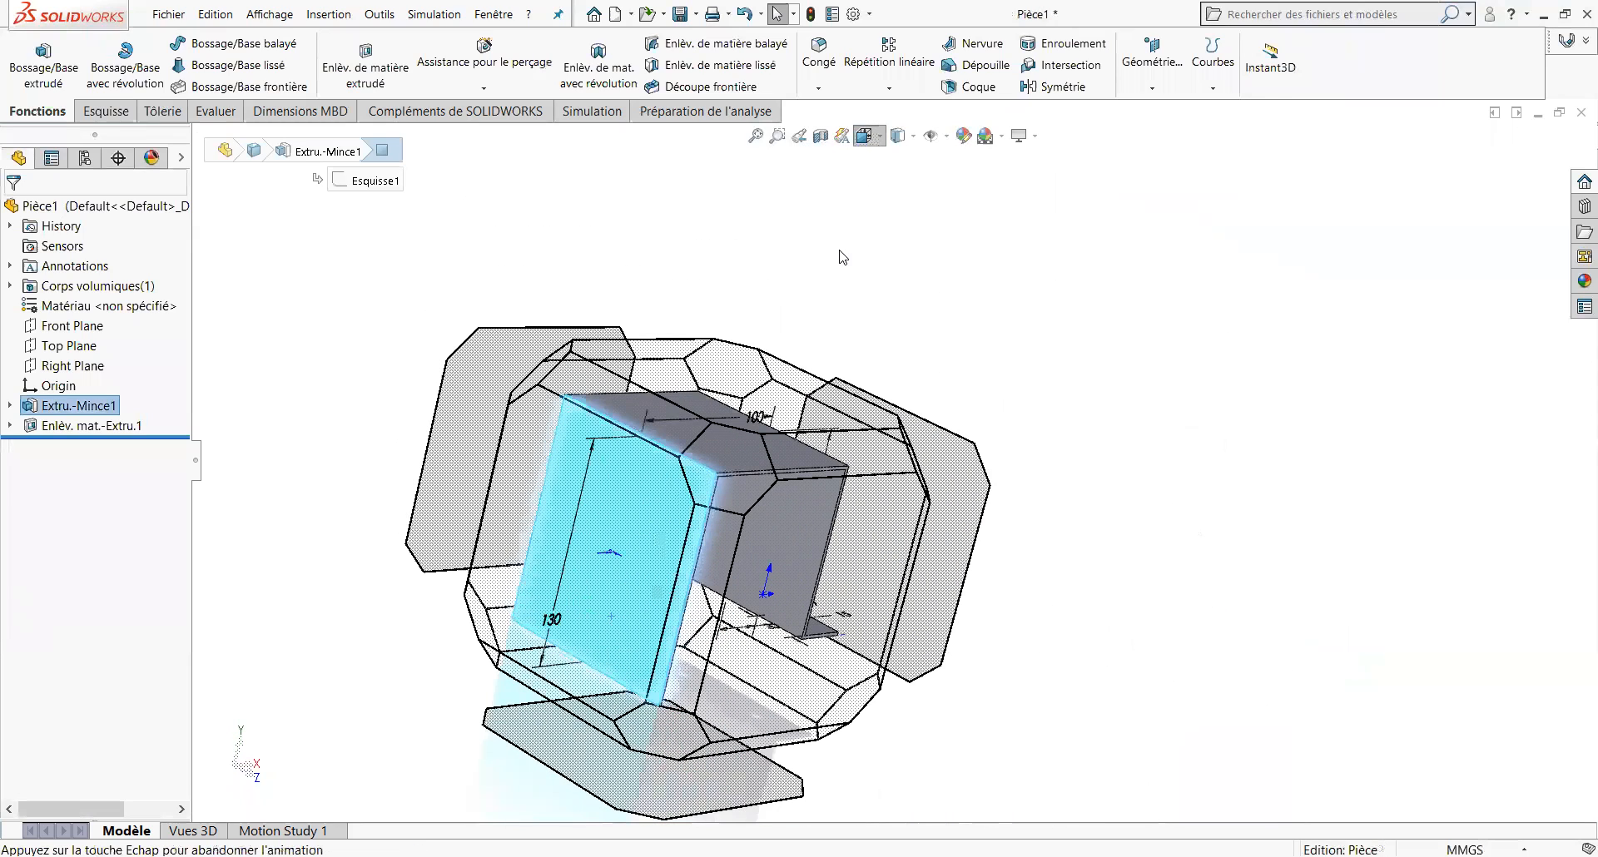
{"action": "left_click", "coordinate": [518, 513]}
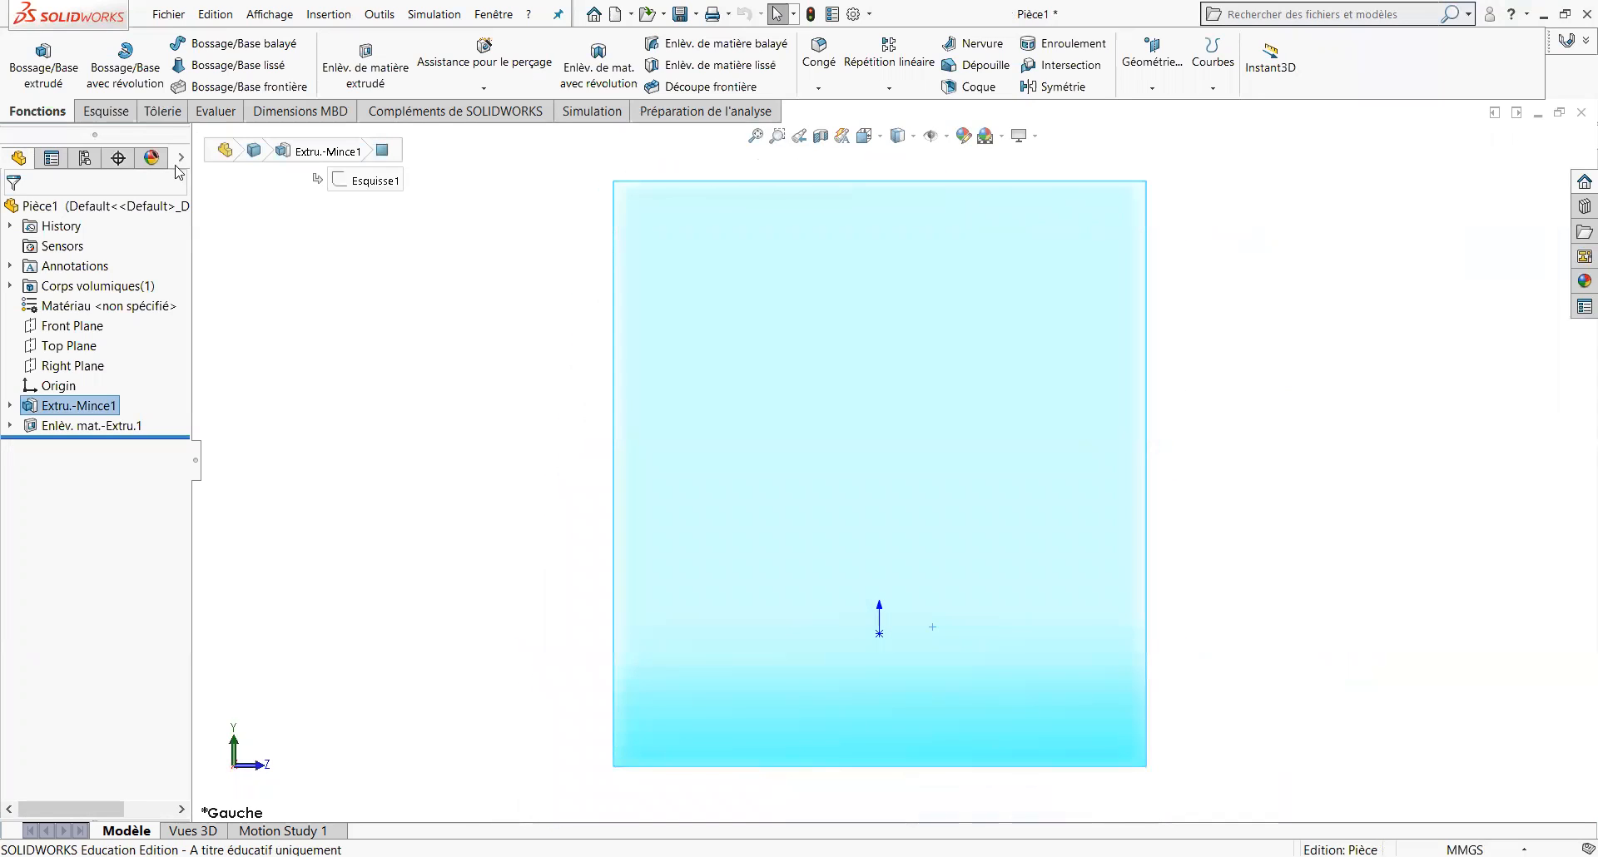
{"action": "left_click", "coordinate": [106, 111]}
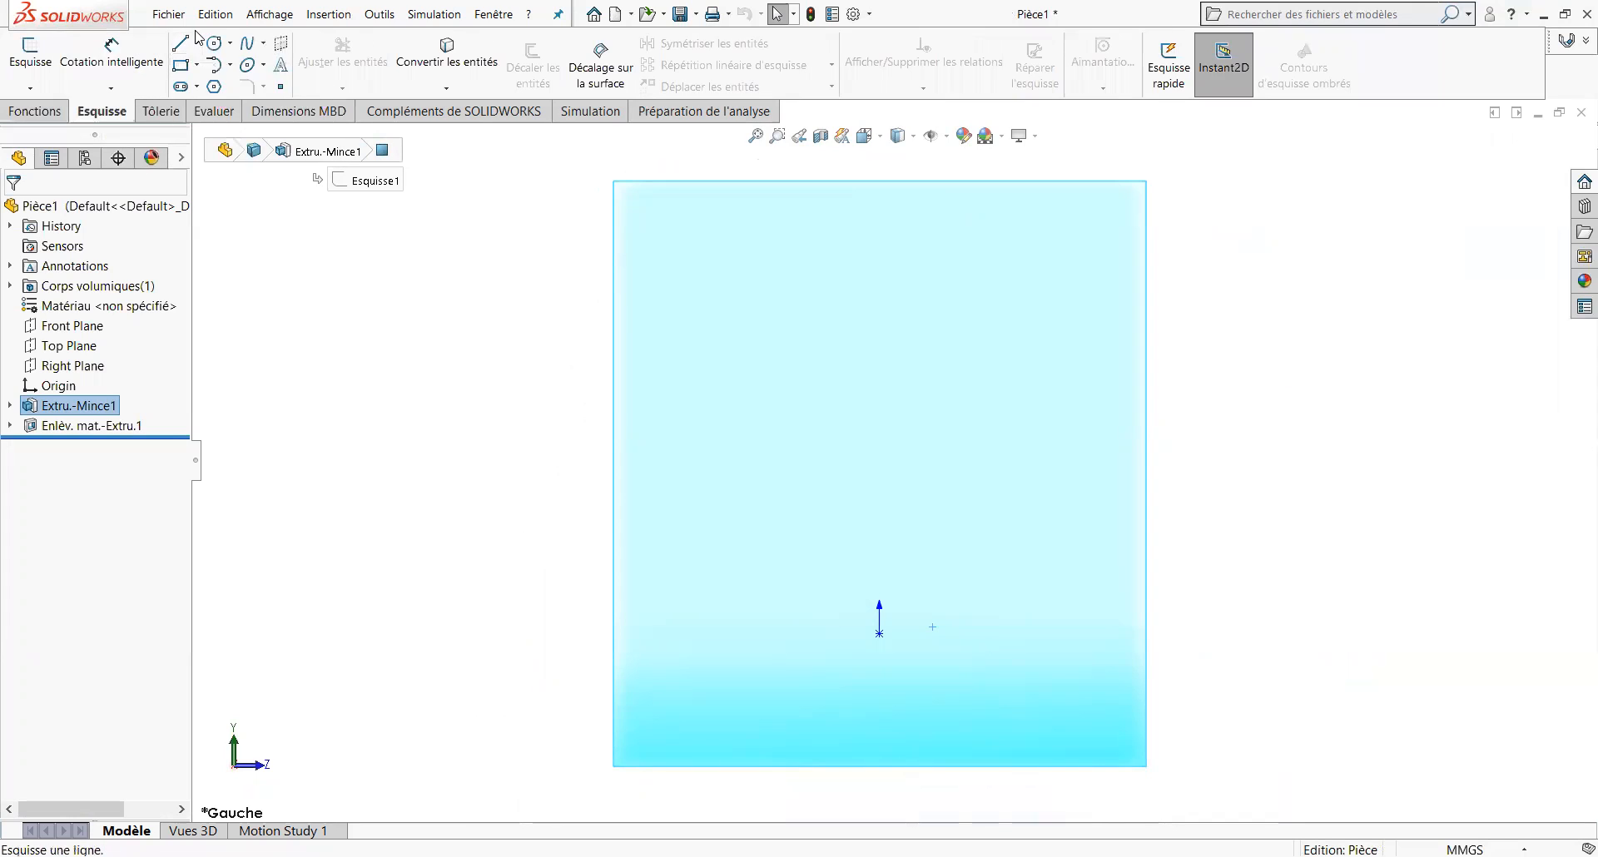
{"action": "left_click", "coordinate": [181, 88]}
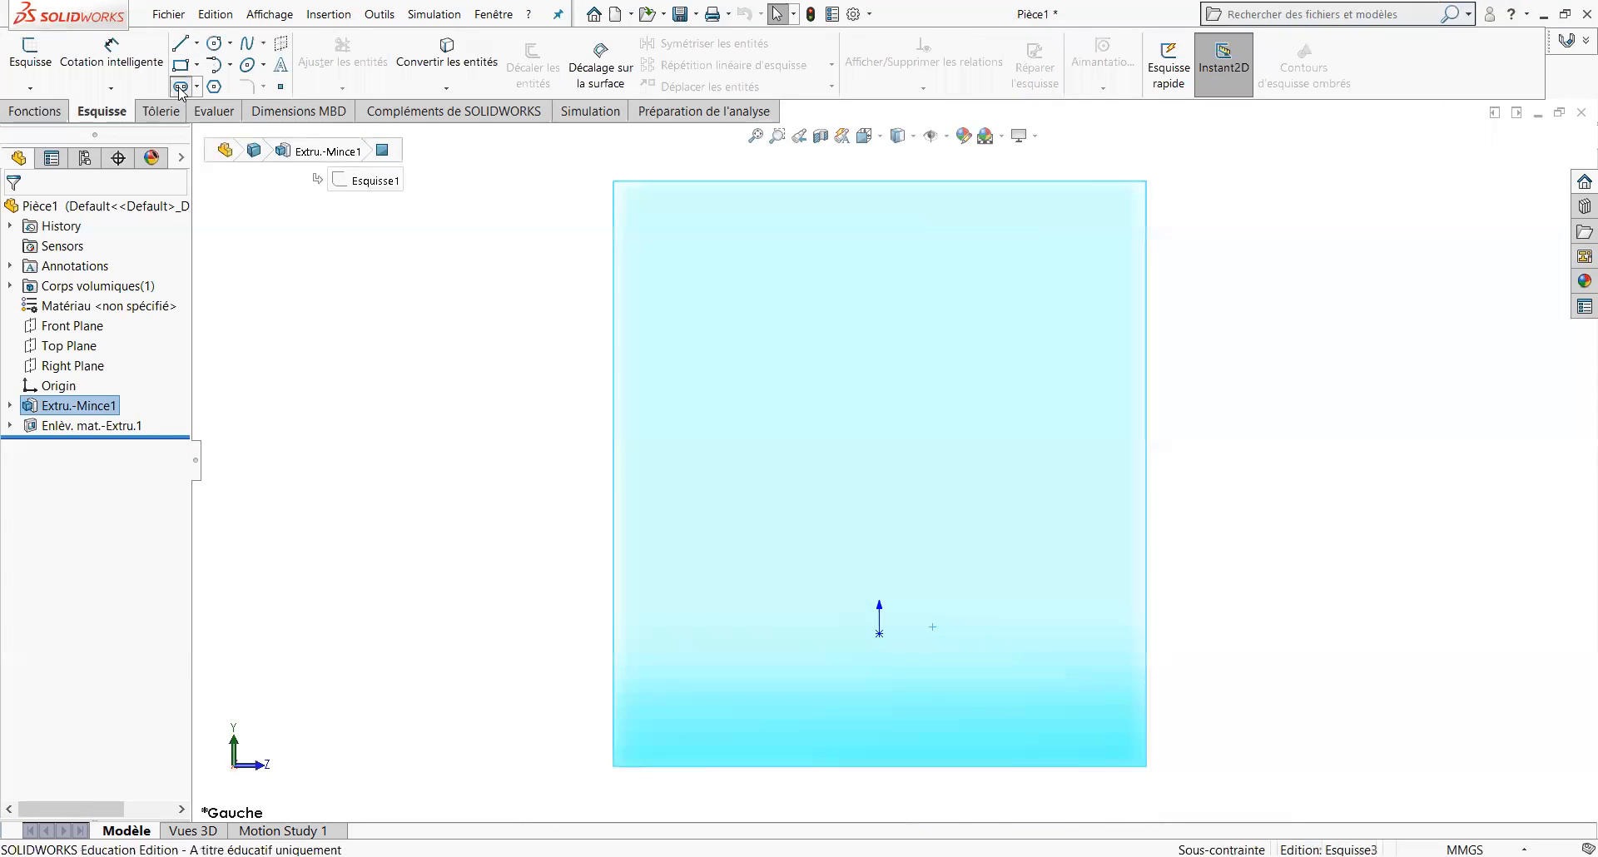
{"action": "left_click", "coordinate": [842, 721]}
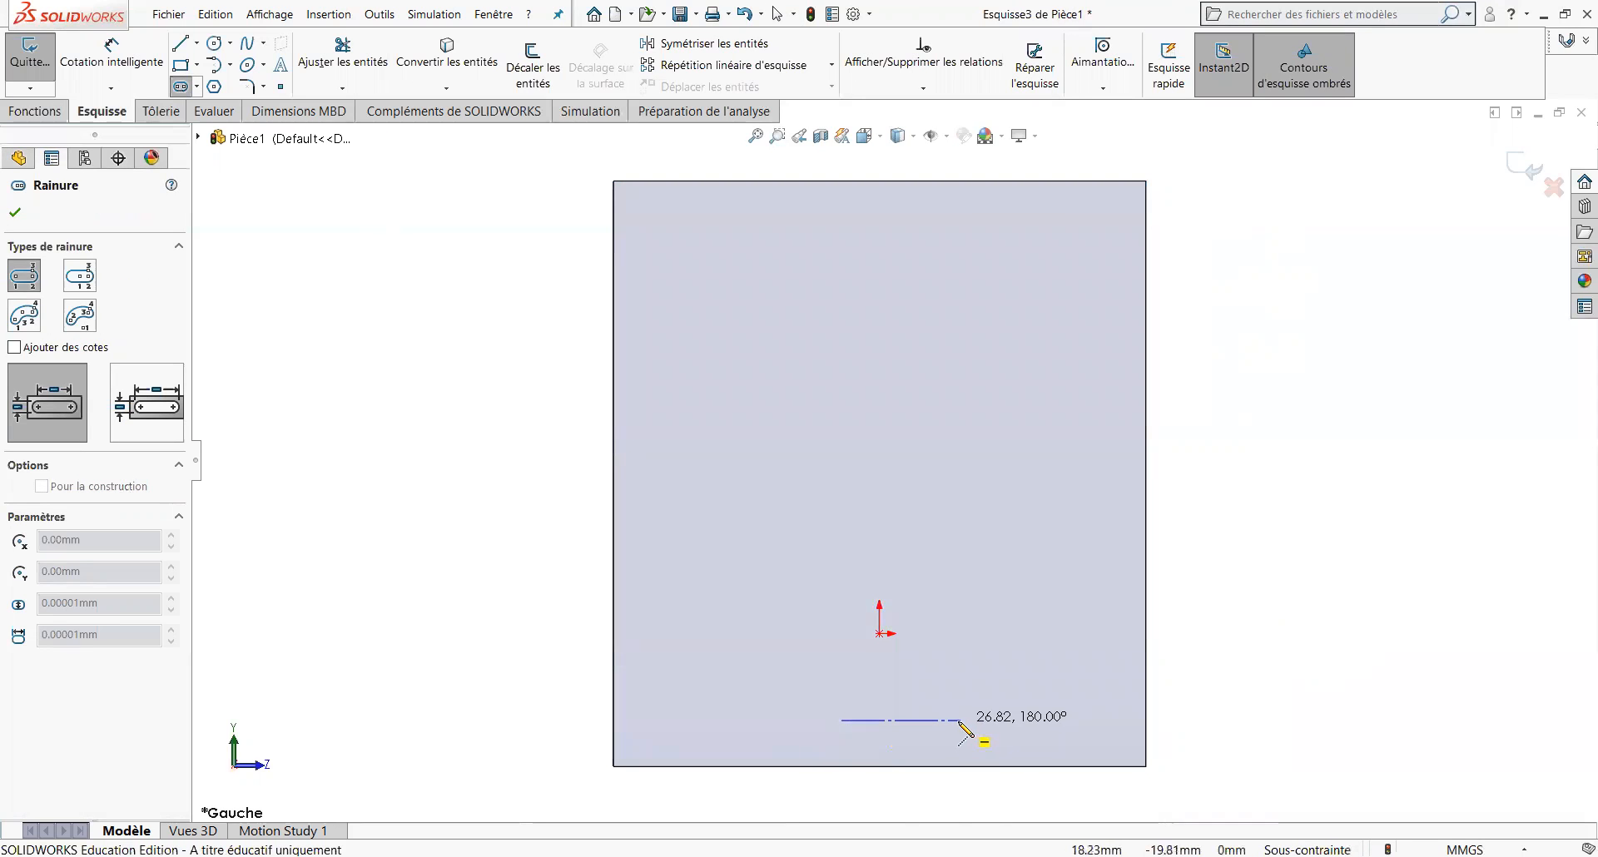
{"action": "left_click", "coordinate": [959, 721]}
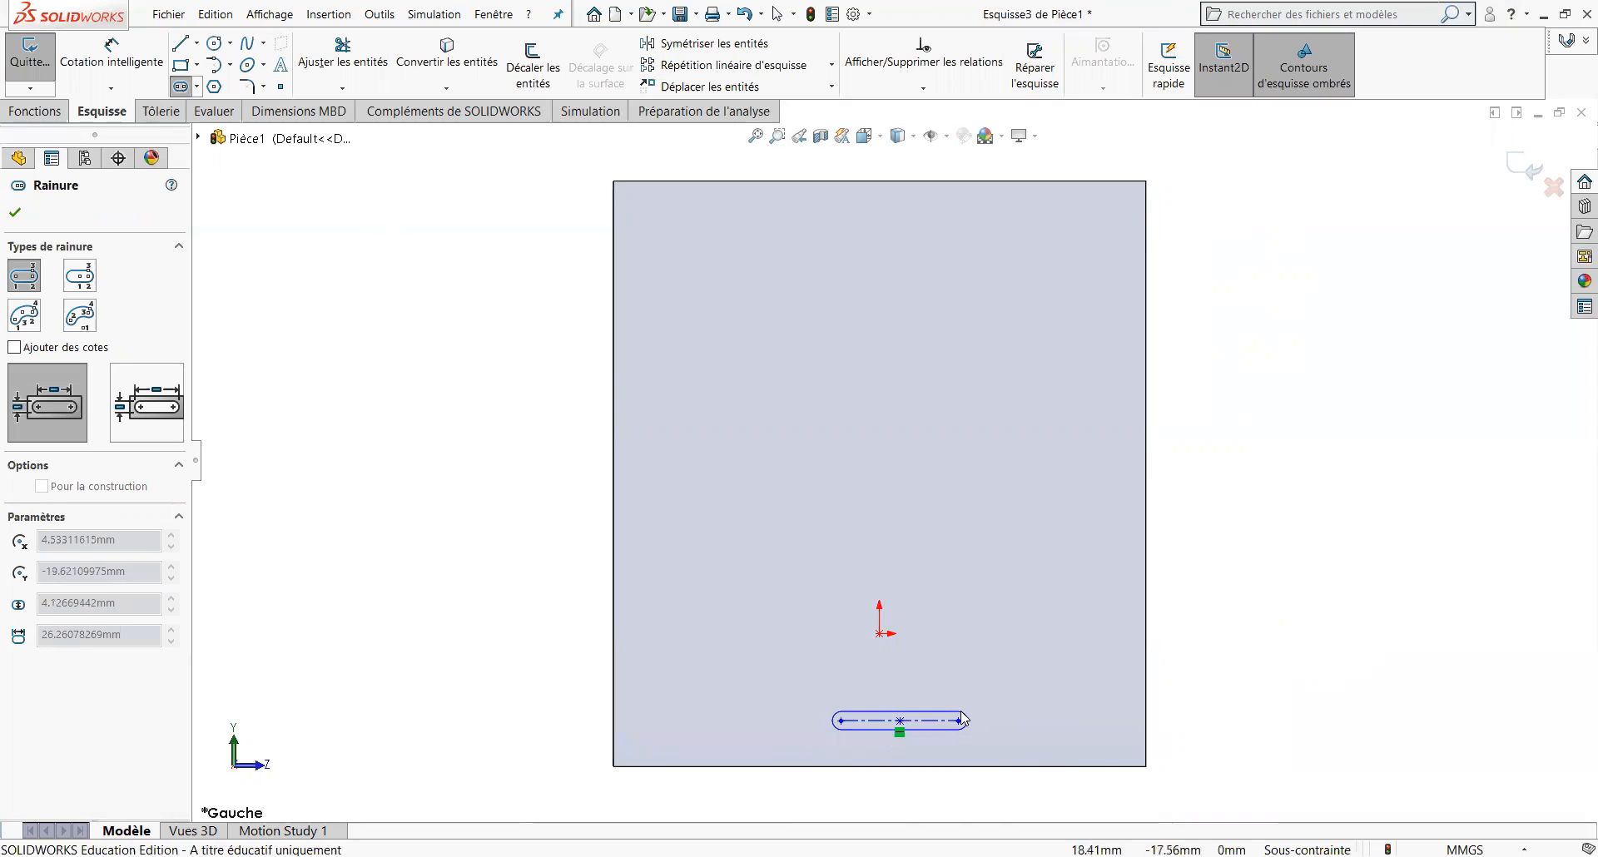
{"action": "left_click", "coordinate": [957, 706]}
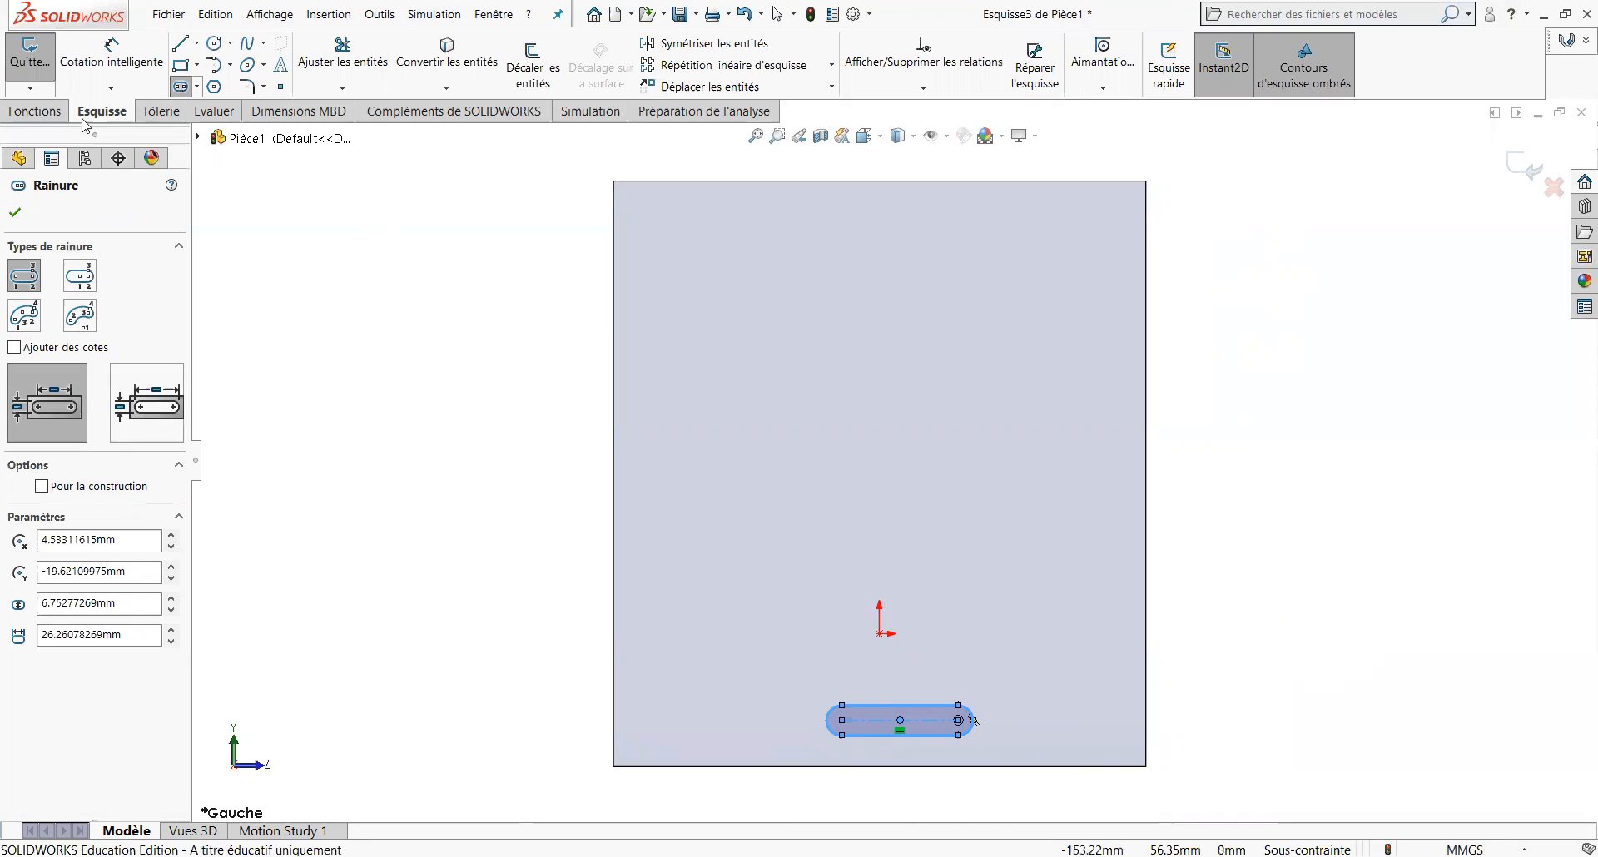
Dimension the slot's end radius to 4.5 mm.
{"action": "left_click", "coordinate": [110, 55]}
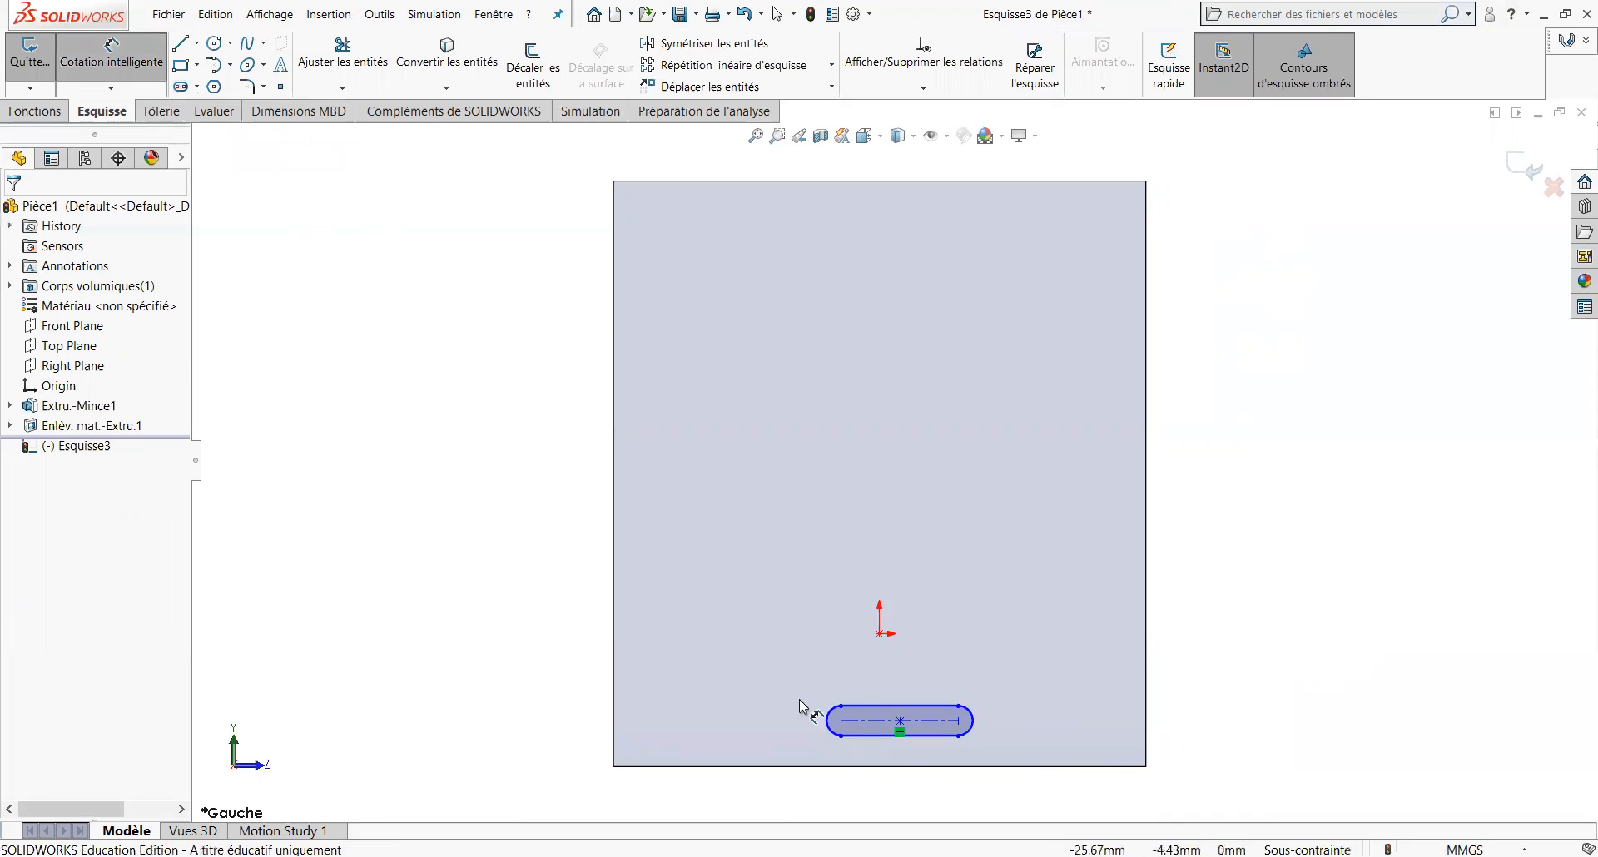
{"action": "scroll", "coordinate": [979, 724], "scroll_direction": "down", "scroll_amount": 3}
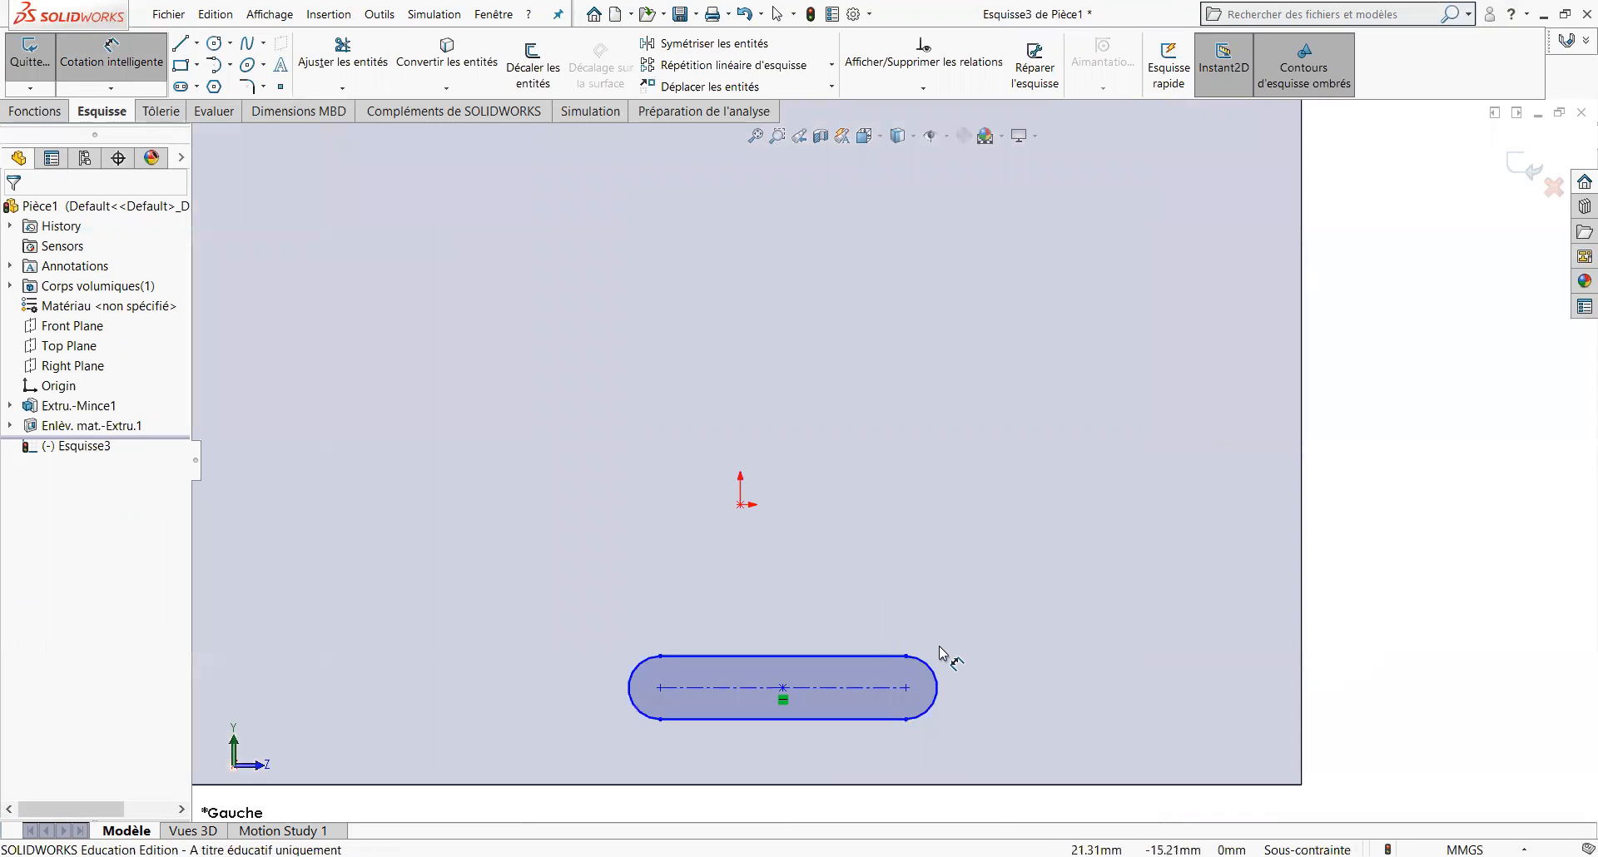
{"action": "left_click", "coordinate": [935, 681]}
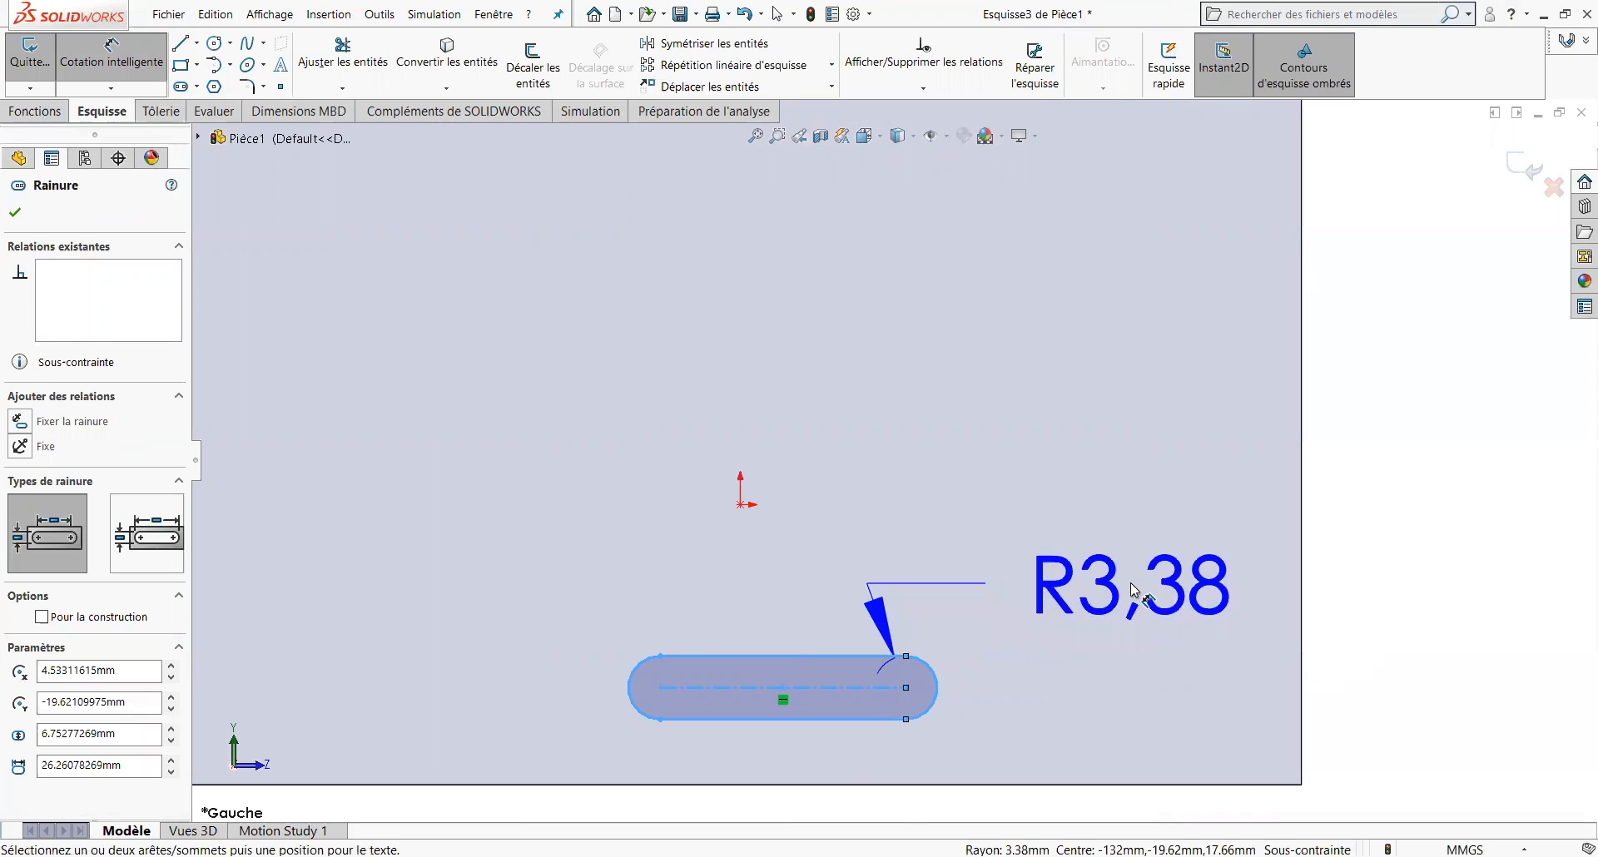
{"action": "left_click", "coordinate": [1134, 593]}
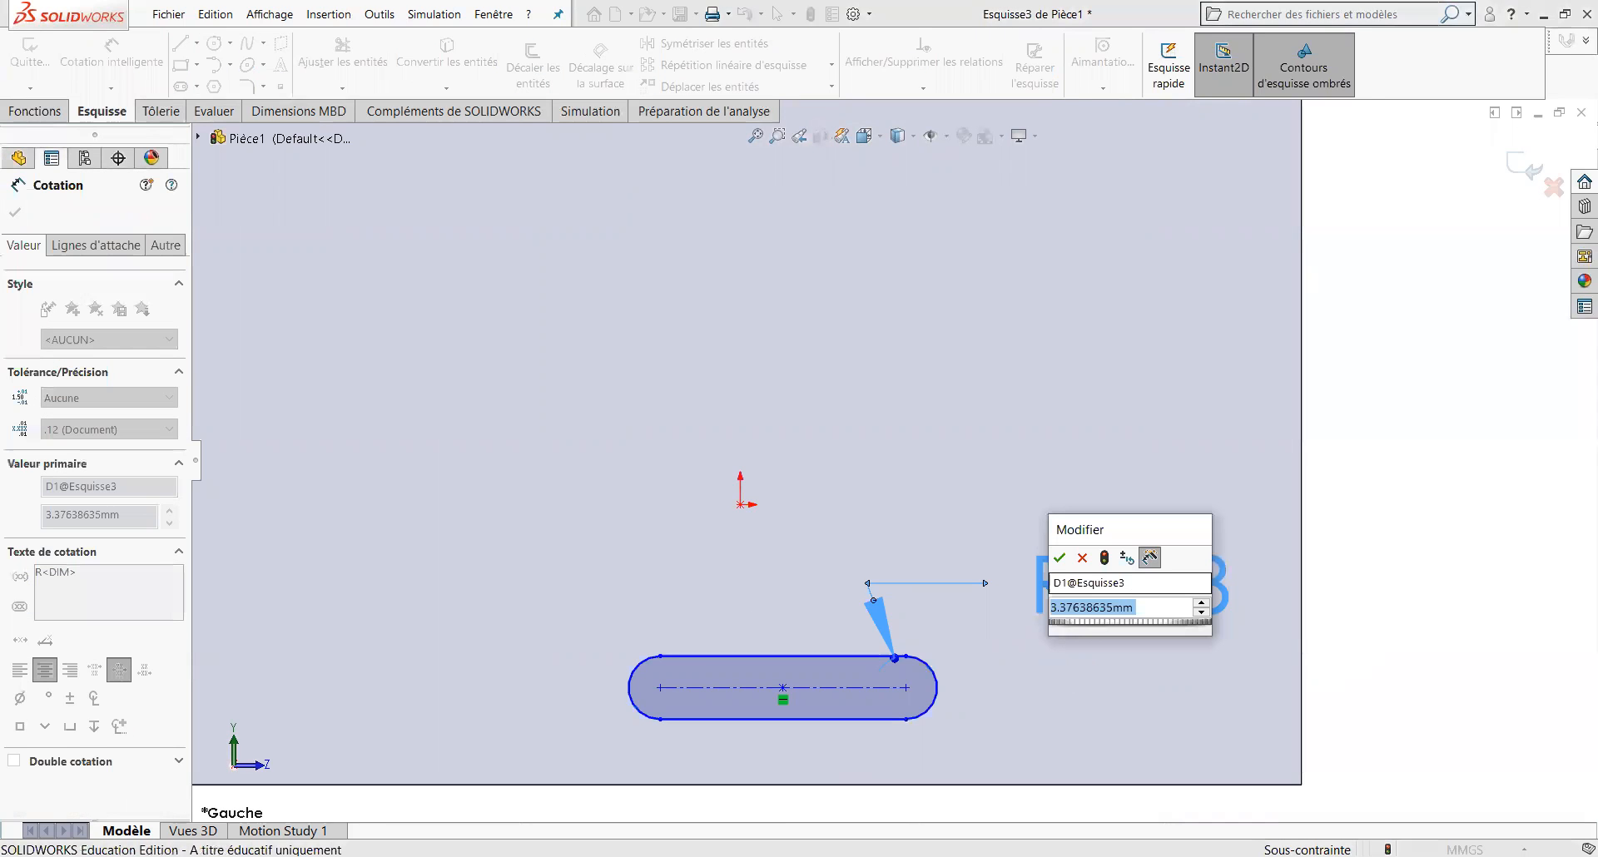
{"action": "type", "text": "4.5"}
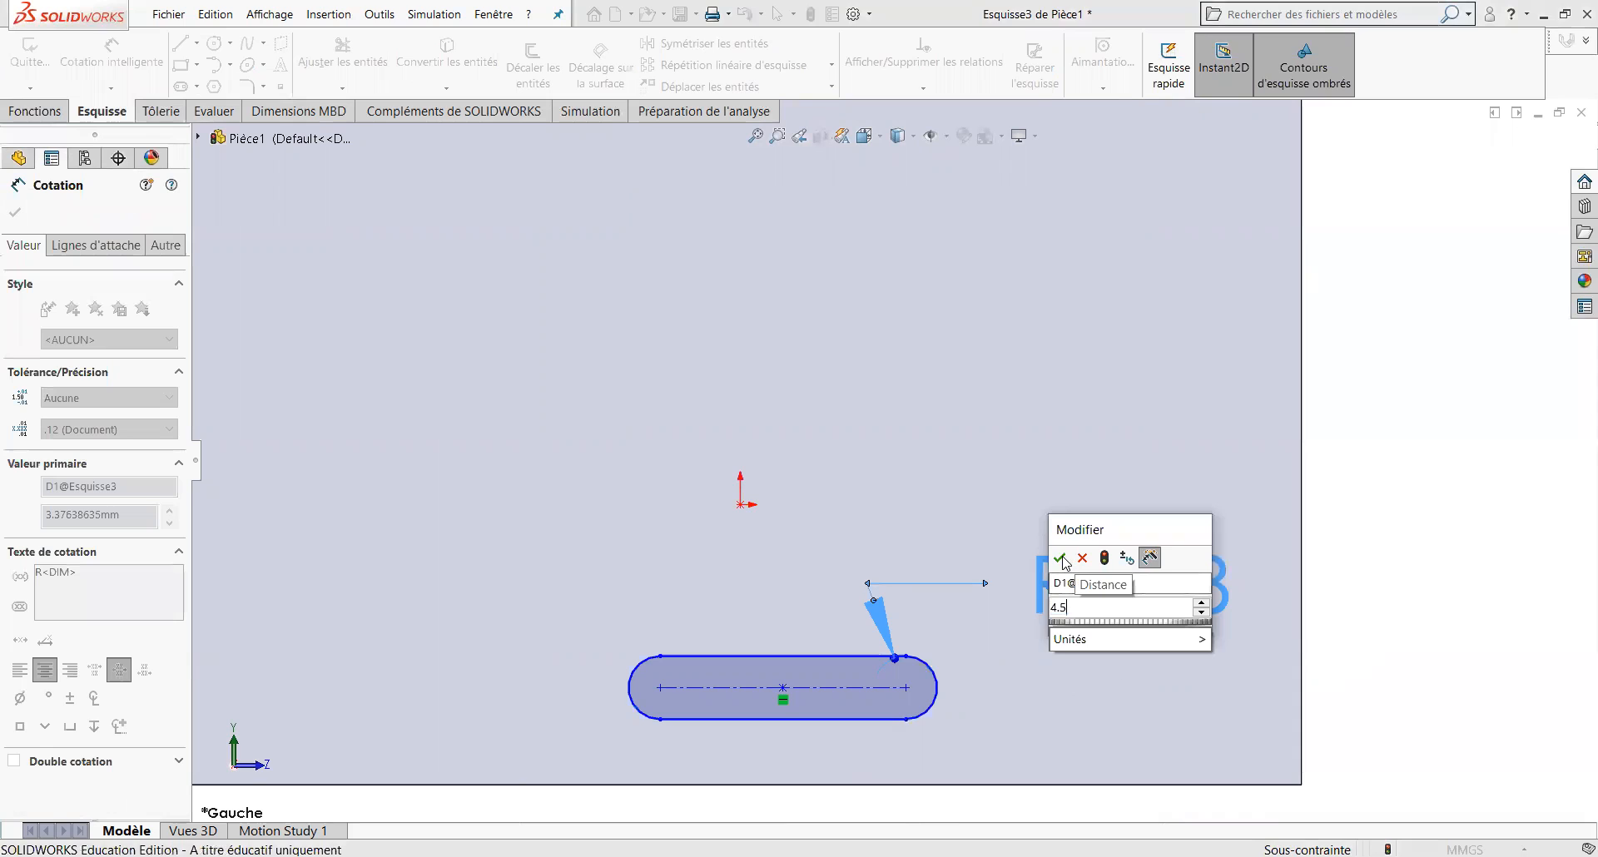
{"action": "key", "text": "Return"}
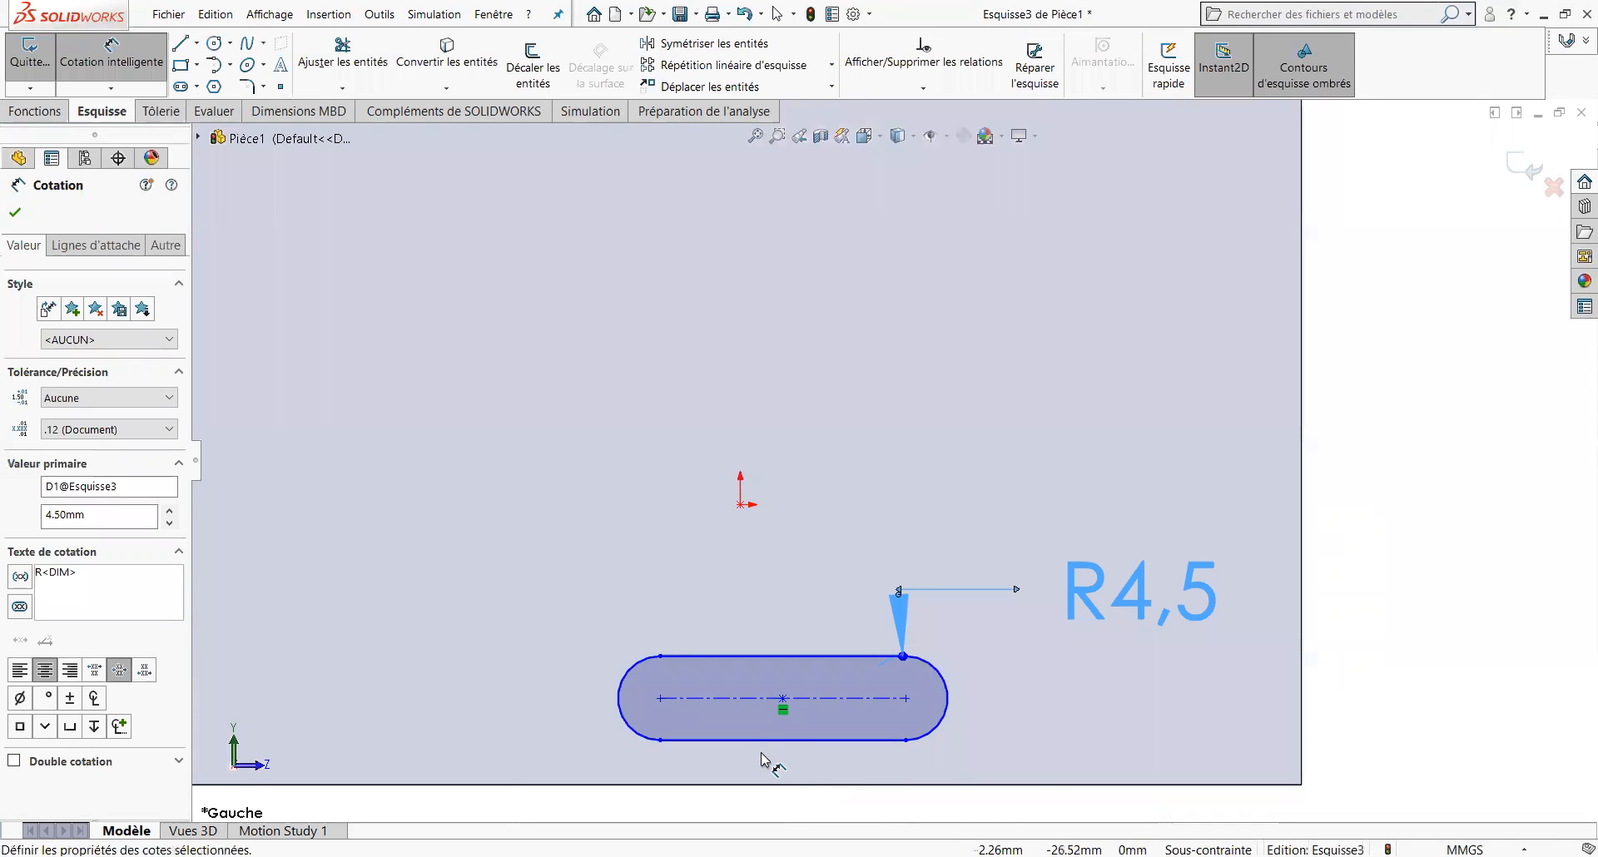
Dimension the slot's centre-to-centre length to 20 mm.
{"action": "left_click", "coordinate": [846, 702]}
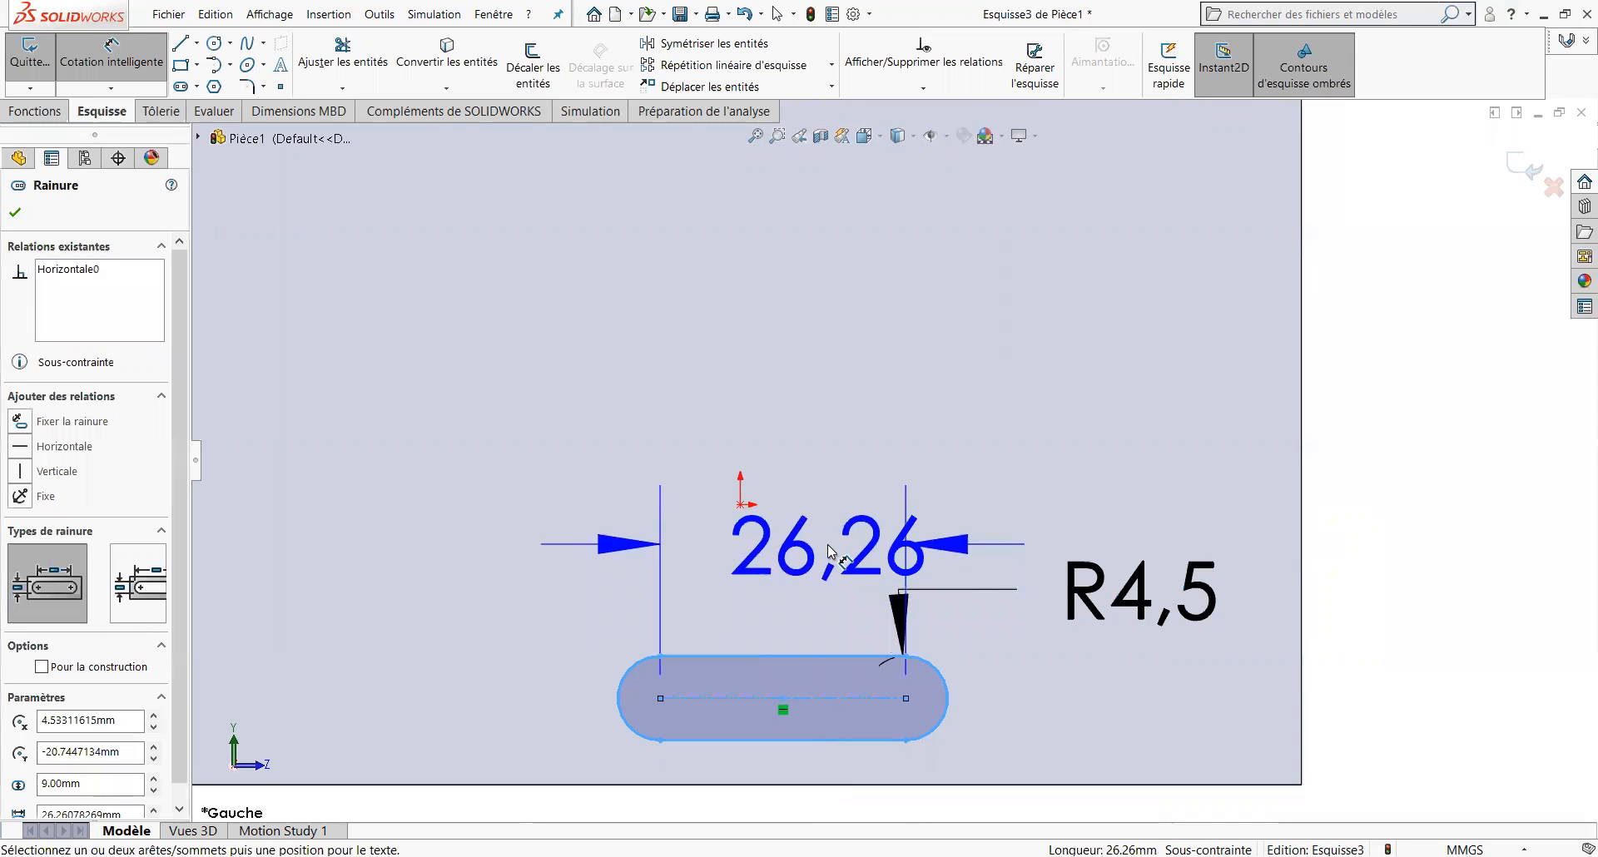
{"action": "left_click", "coordinate": [831, 552]}
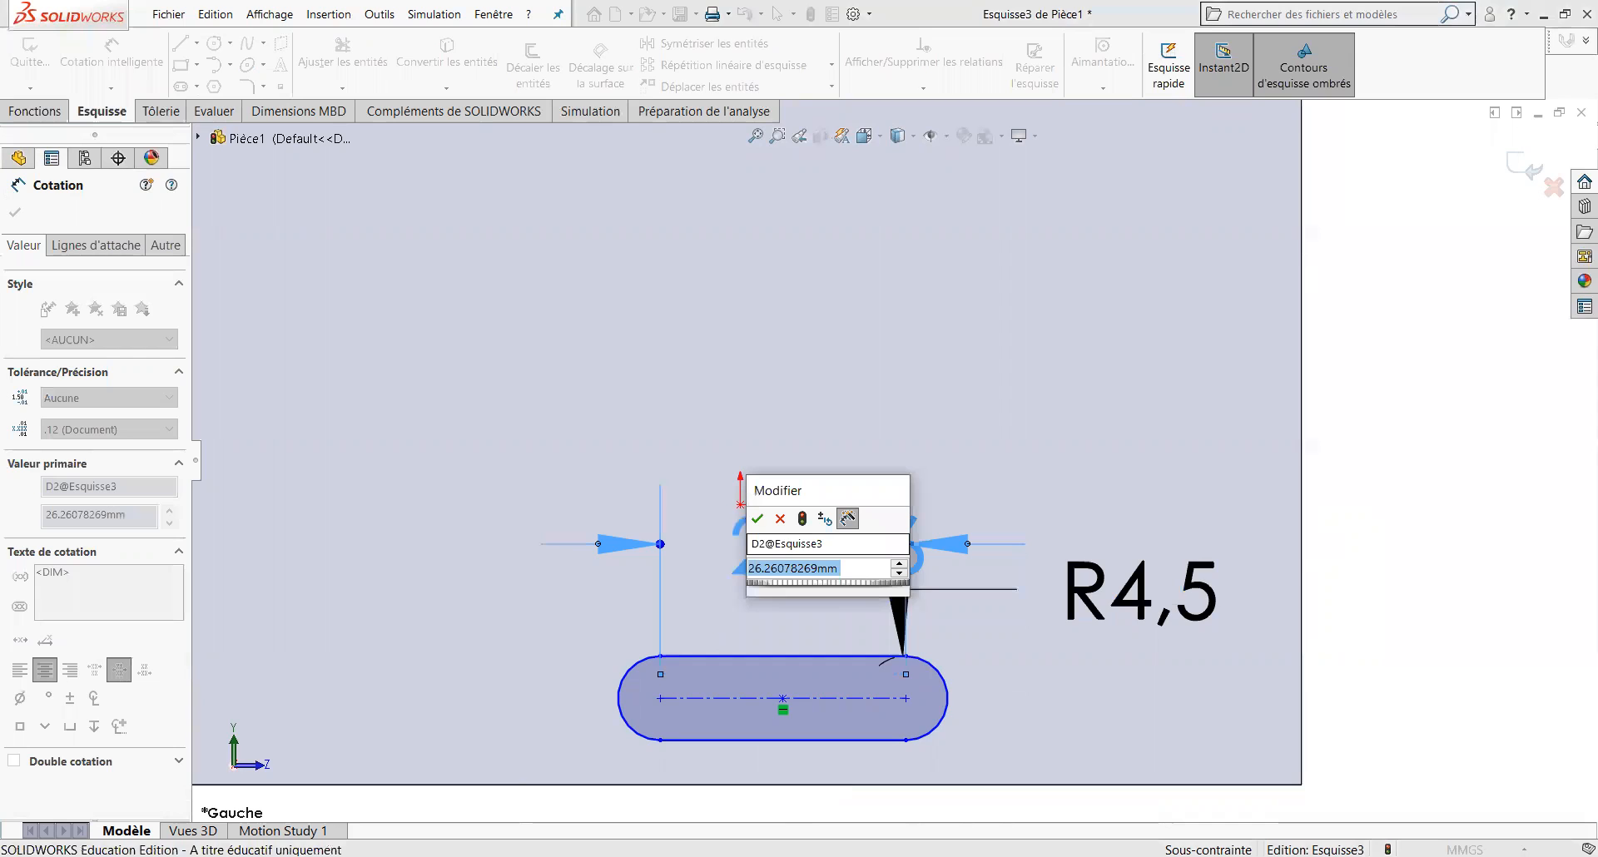
{"action": "type", "text": "20"}
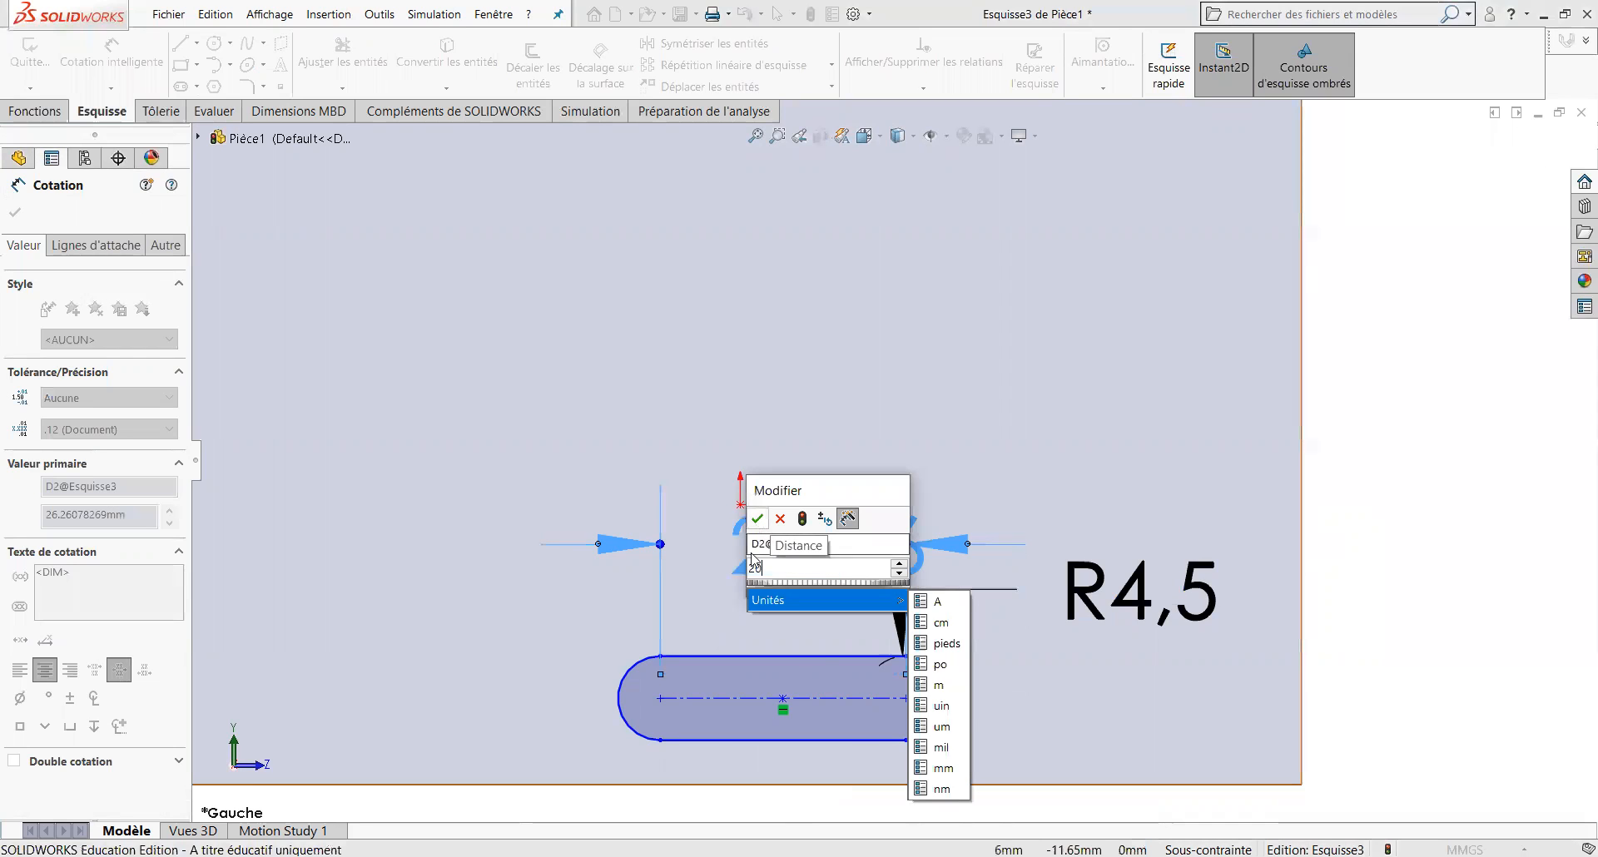
{"action": "key", "text": "Return"}
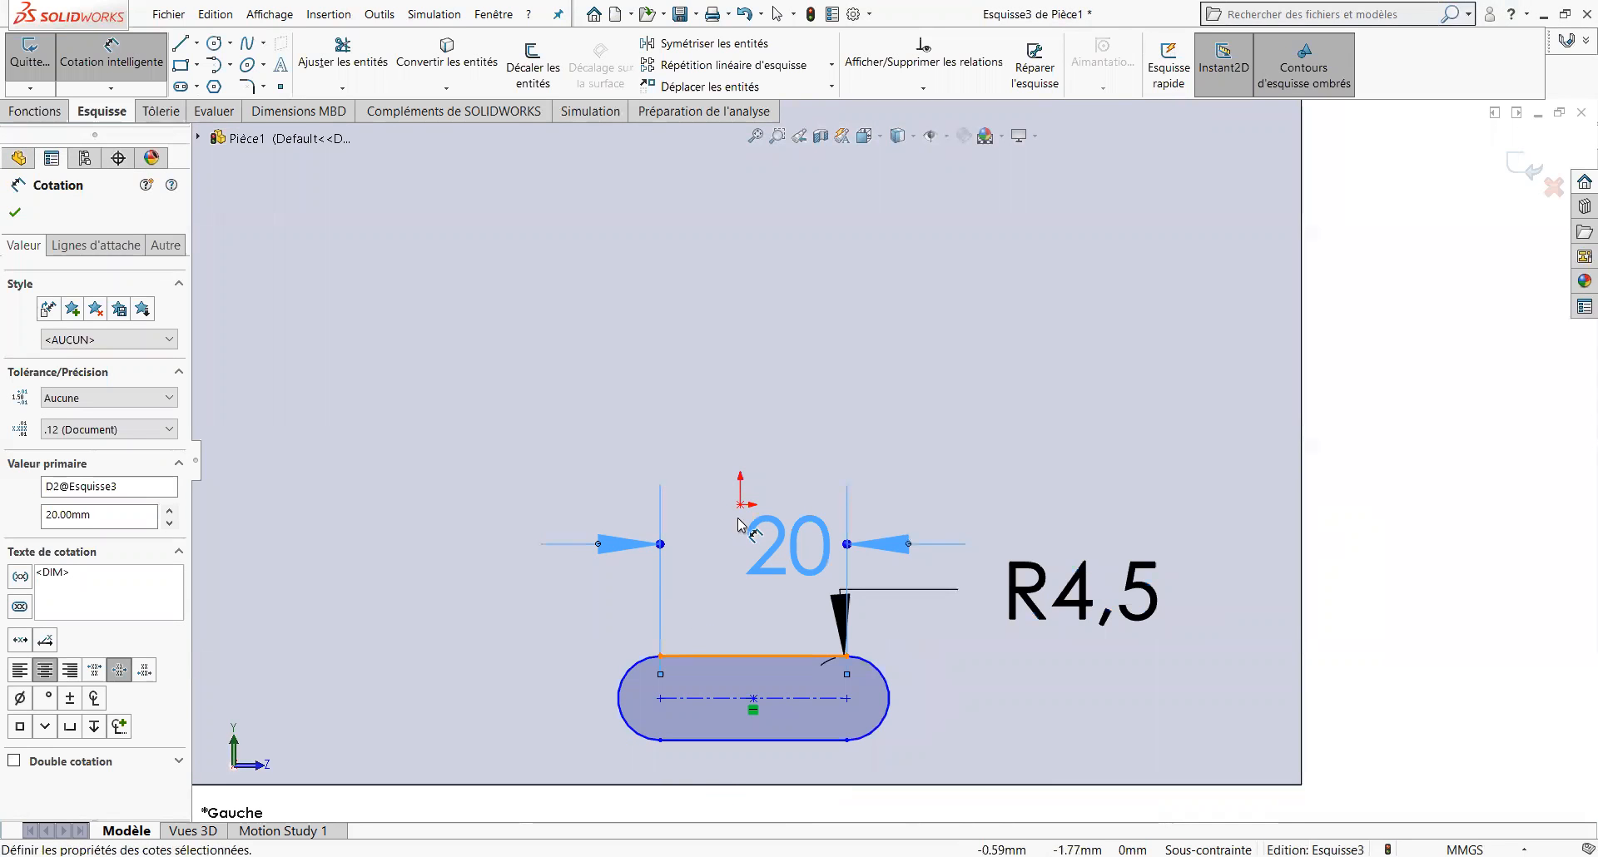
Dimension the slot's left arc centre 10 mm horizontally from the origin.
{"action": "left_click", "coordinate": [659, 701]}
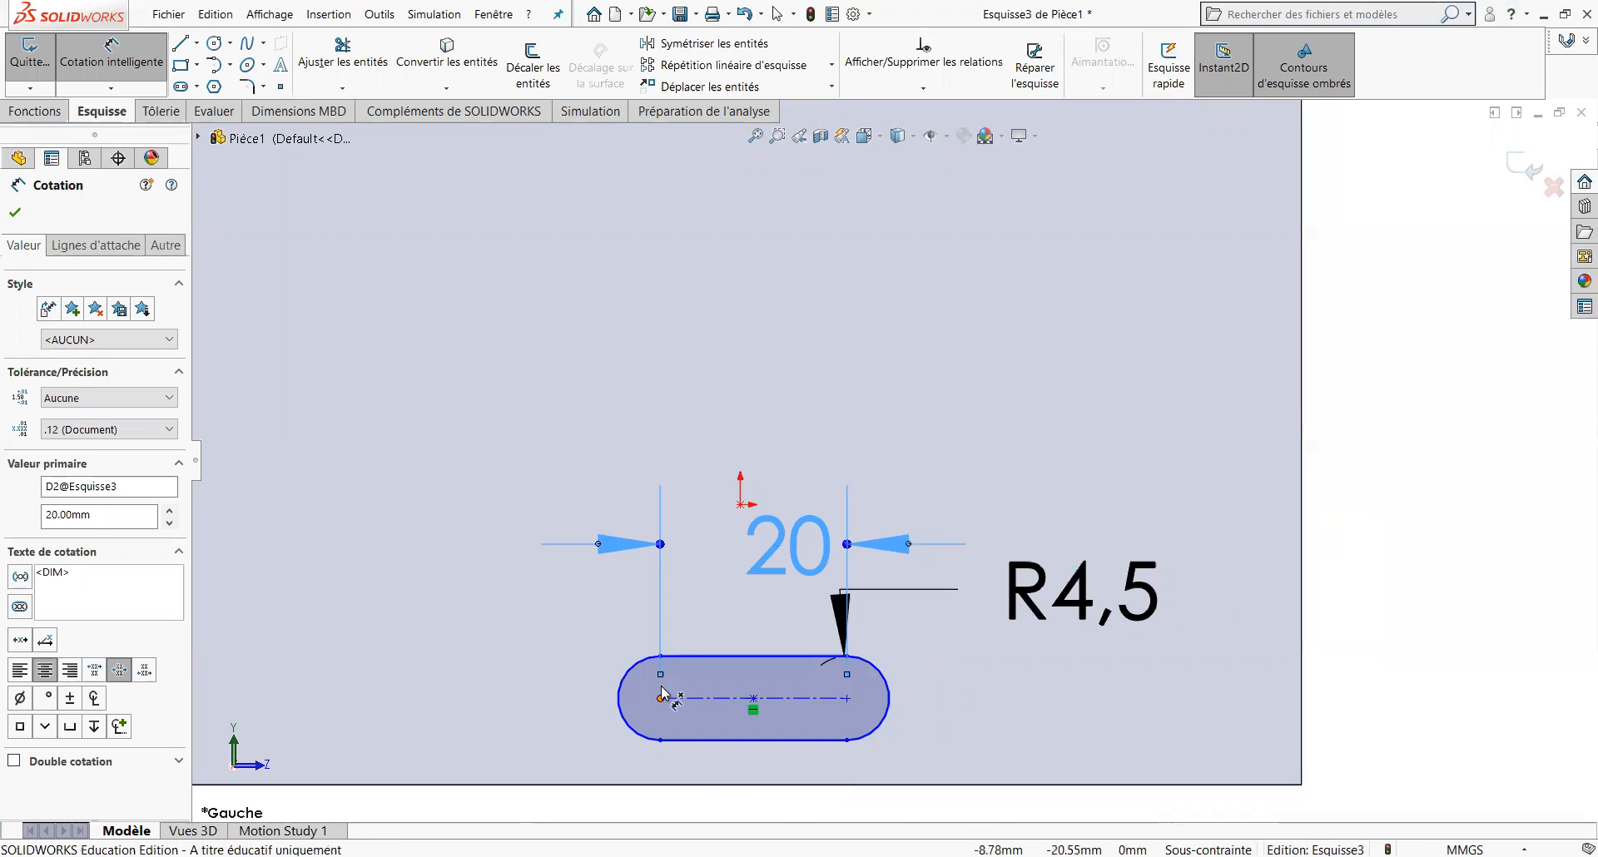
{"action": "left_click", "coordinate": [740, 505]}
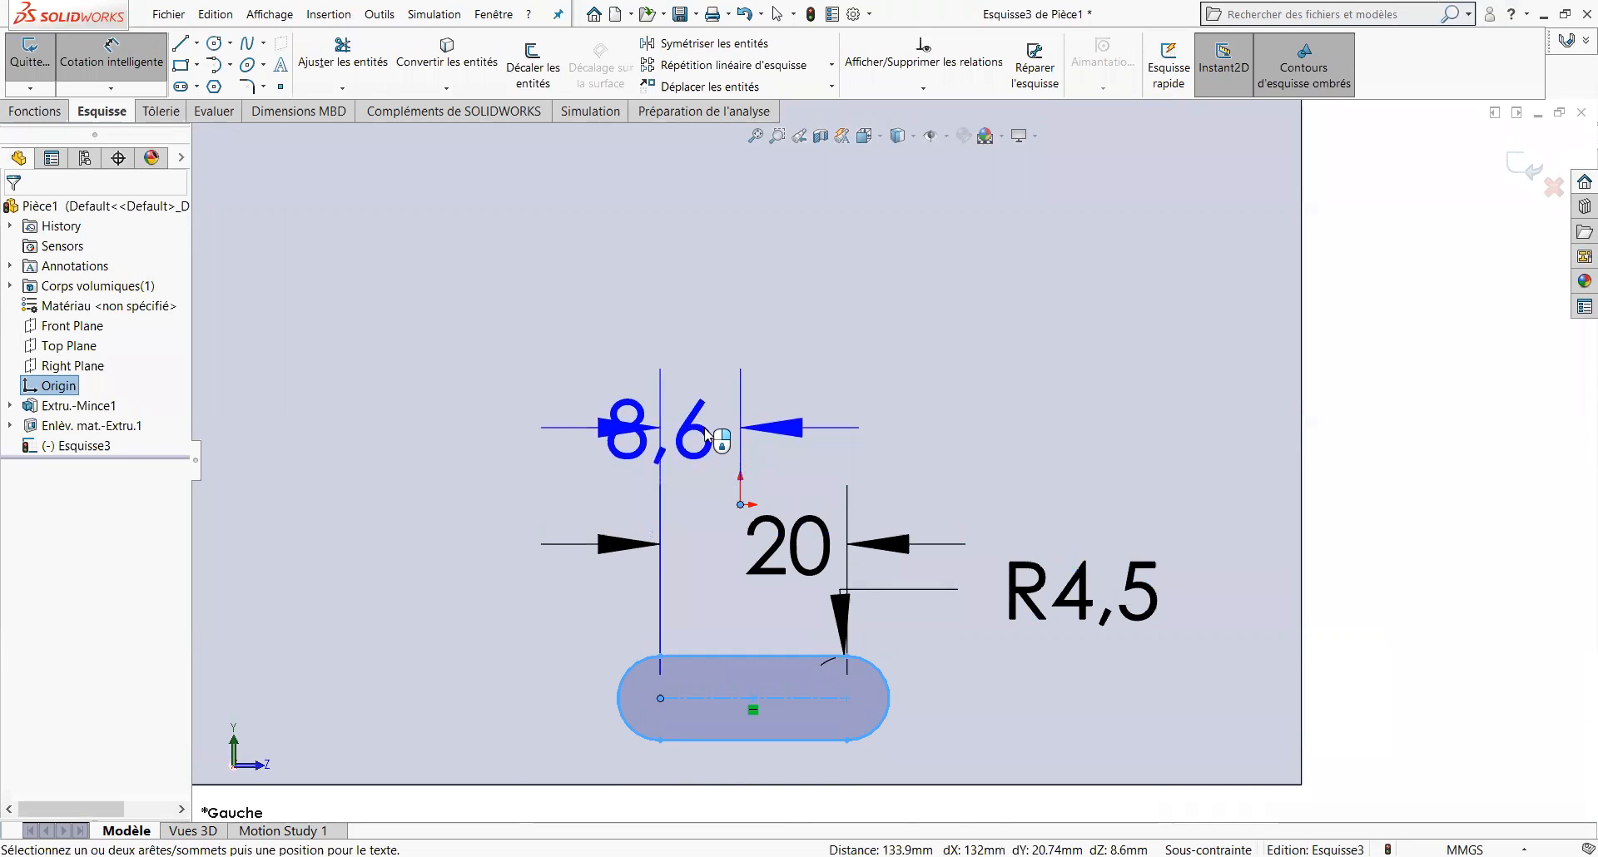
{"action": "left_click", "coordinate": [705, 432]}
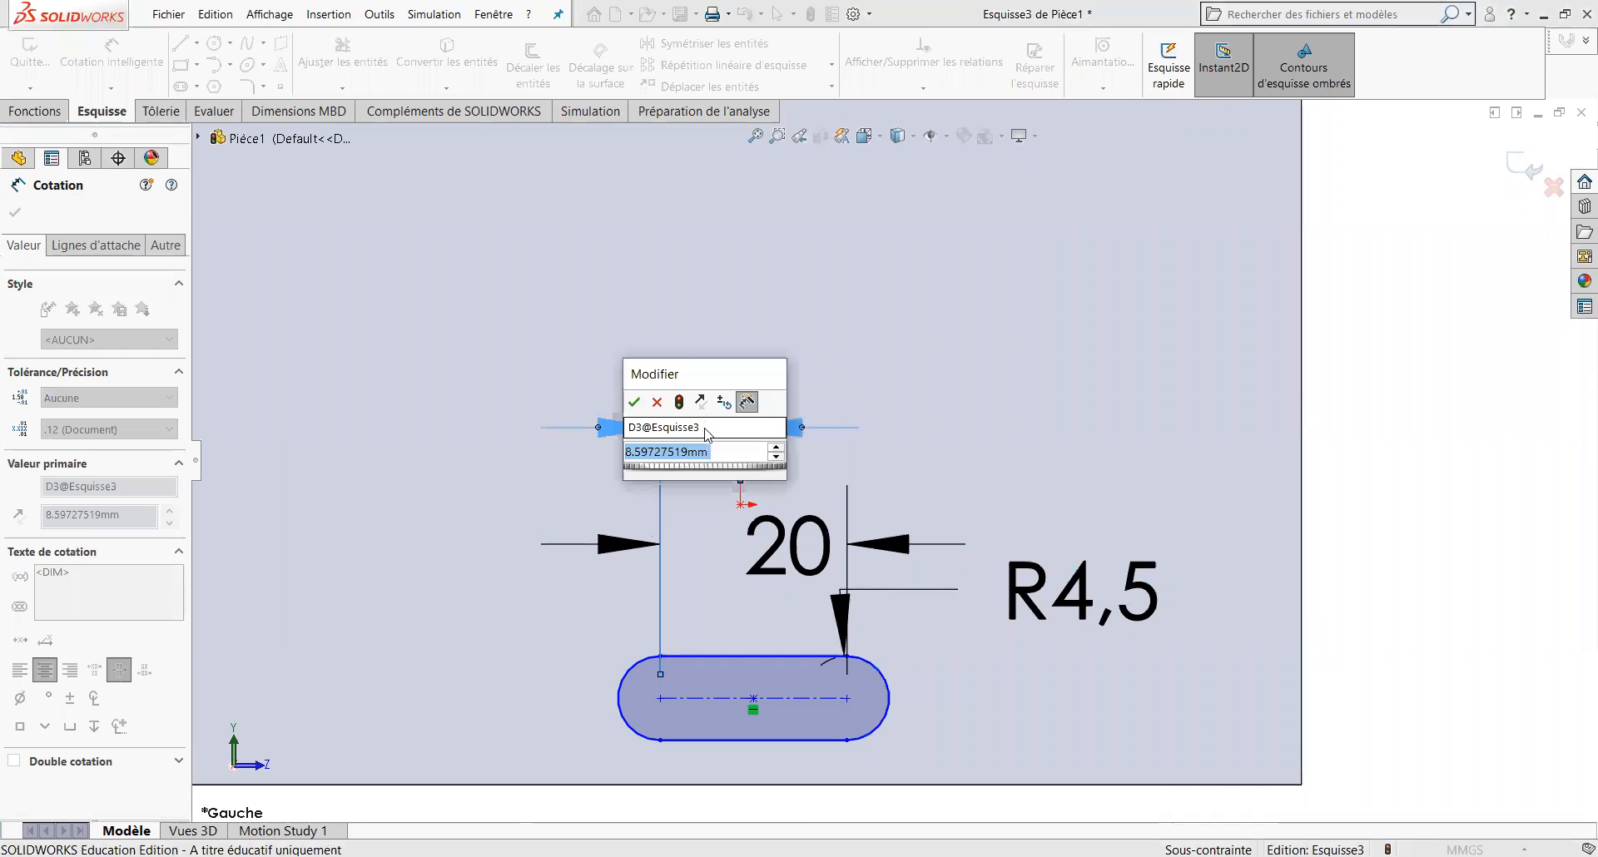
{"action": "type", "text": "10"}
{"action": "left_click", "coordinate": [634, 405]}
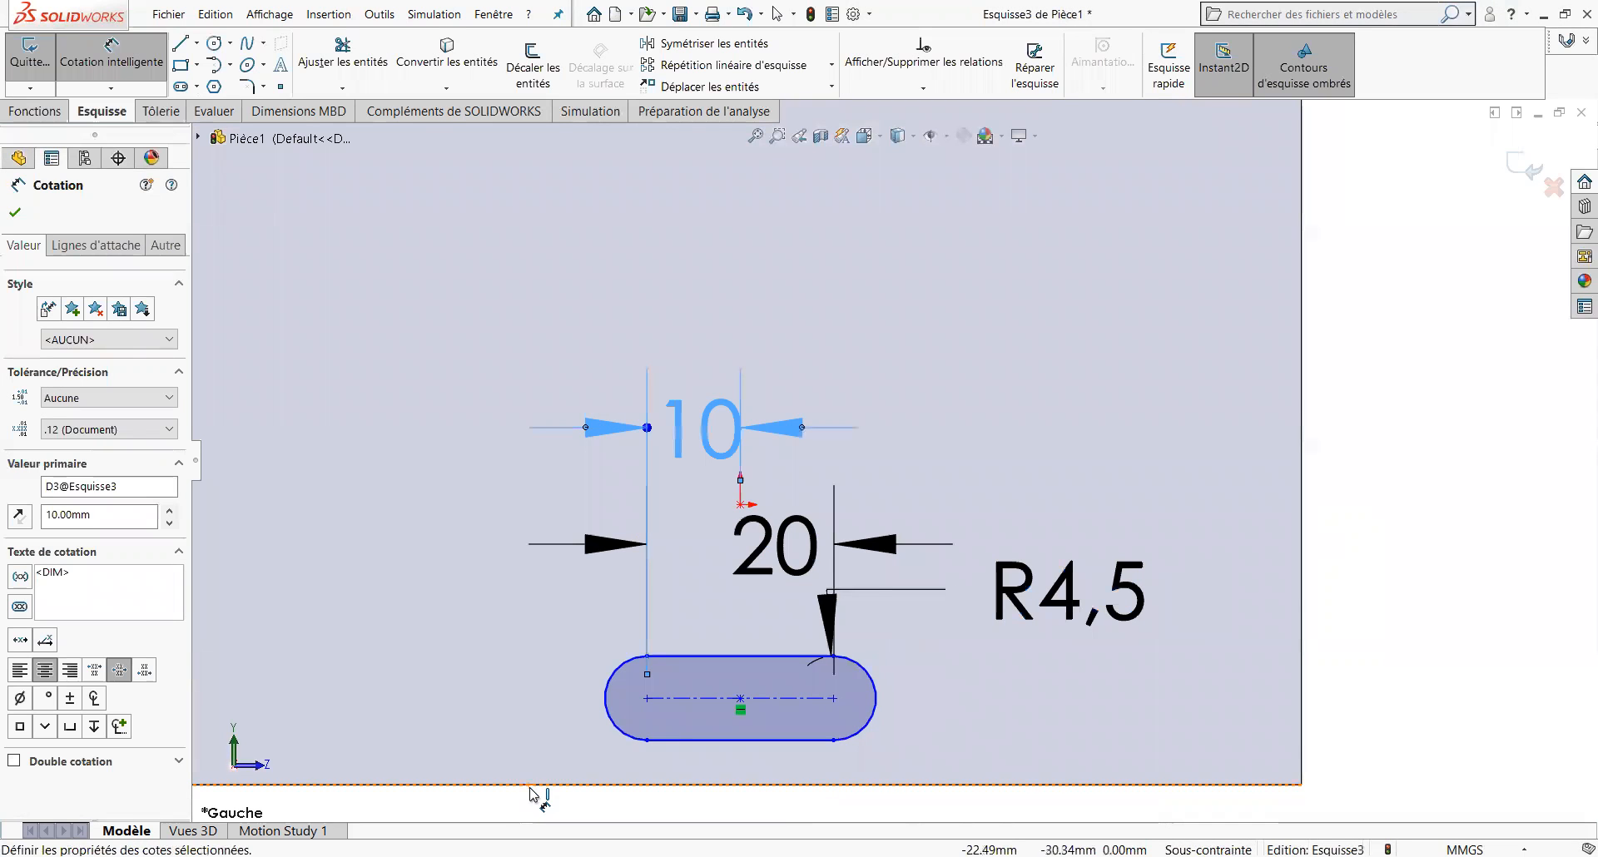
Dimension the slot's centreline 15 mm above the tall wall's bottom edge.
{"action": "left_click", "coordinate": [835, 706]}
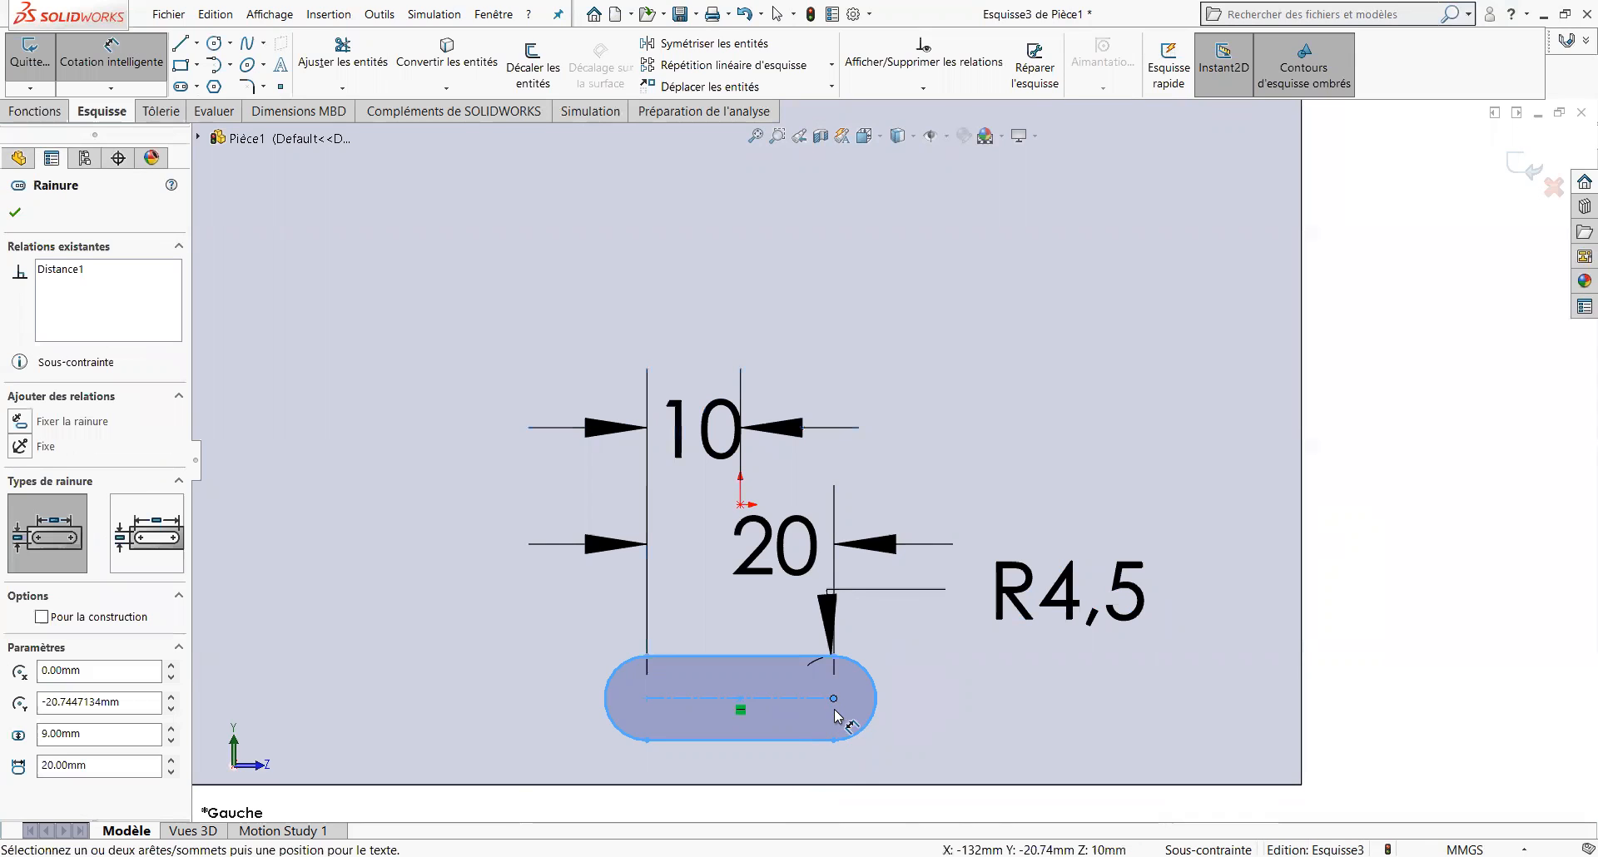
{"action": "left_click", "coordinate": [859, 786]}
{"action": "left_click", "coordinate": [985, 734]}
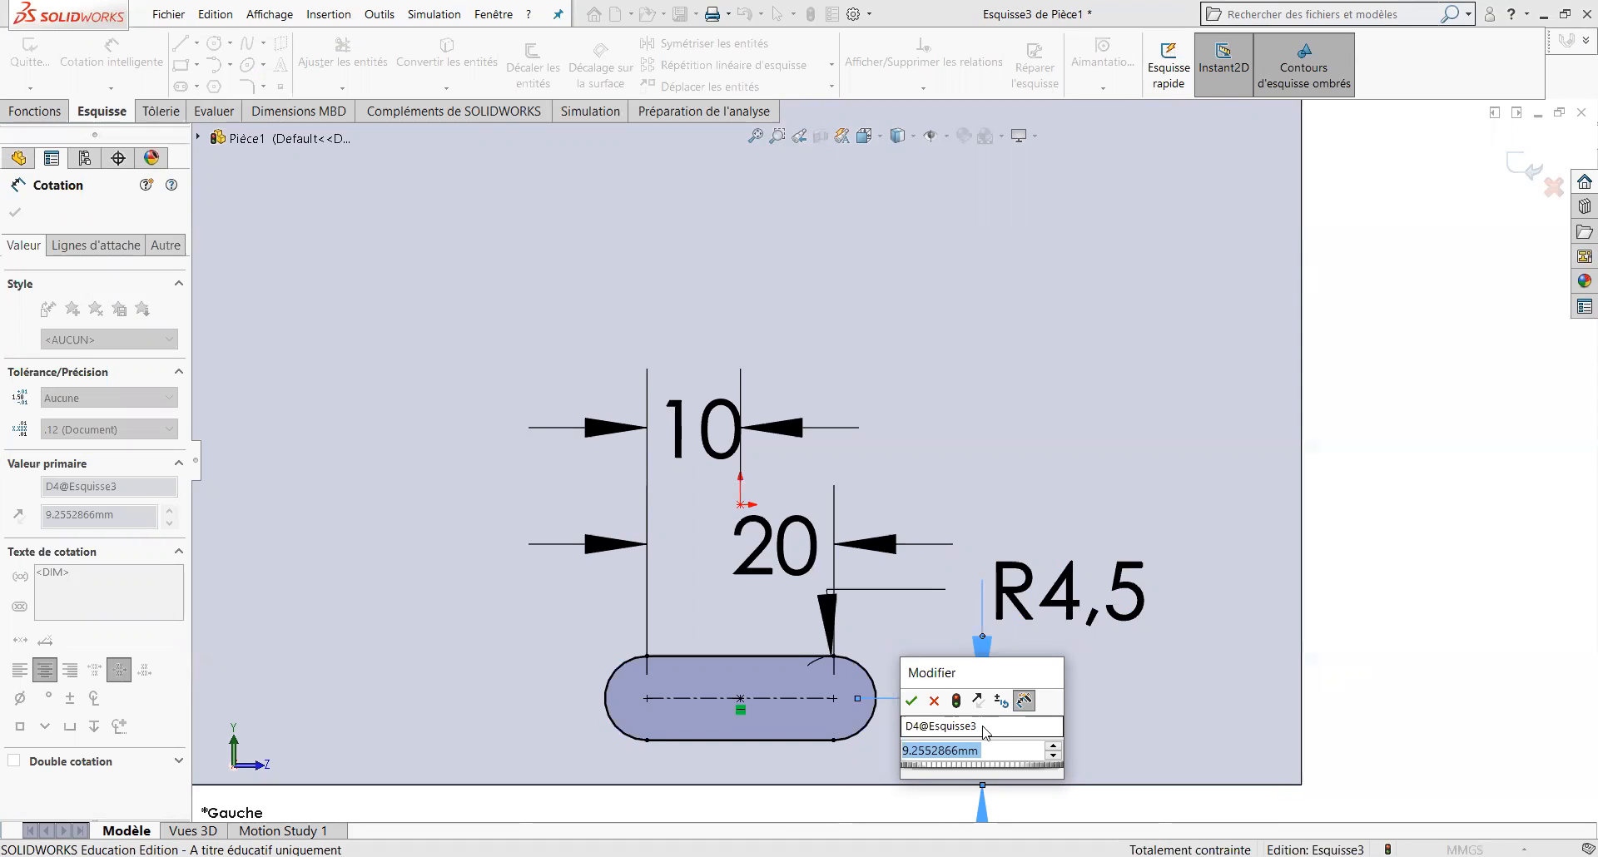
{"action": "type", "text": "15"}
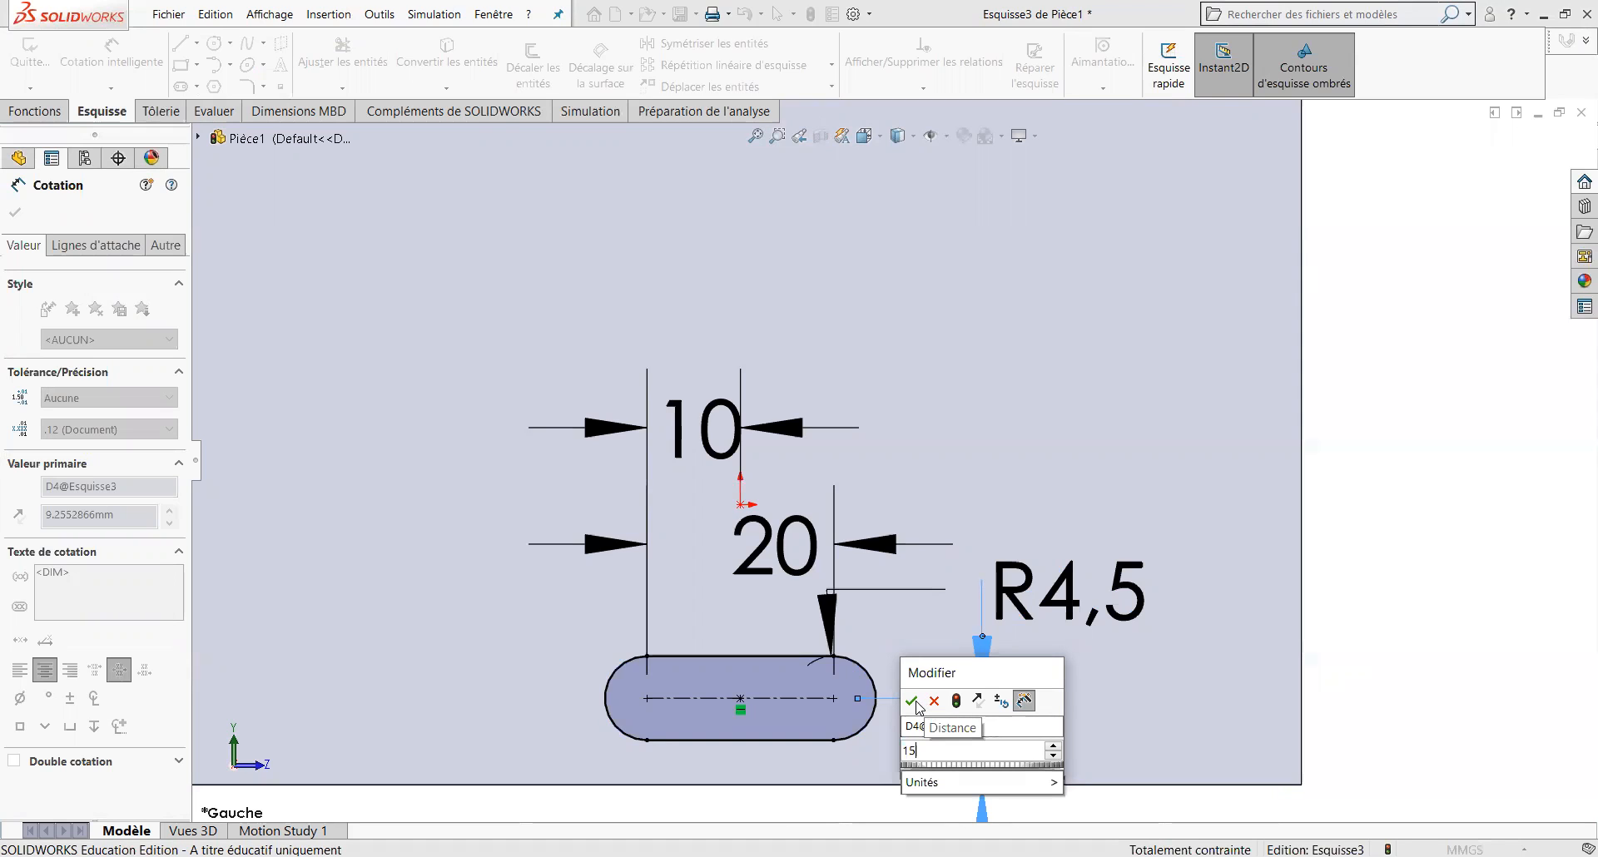
{"action": "left_click", "coordinate": [912, 702]}
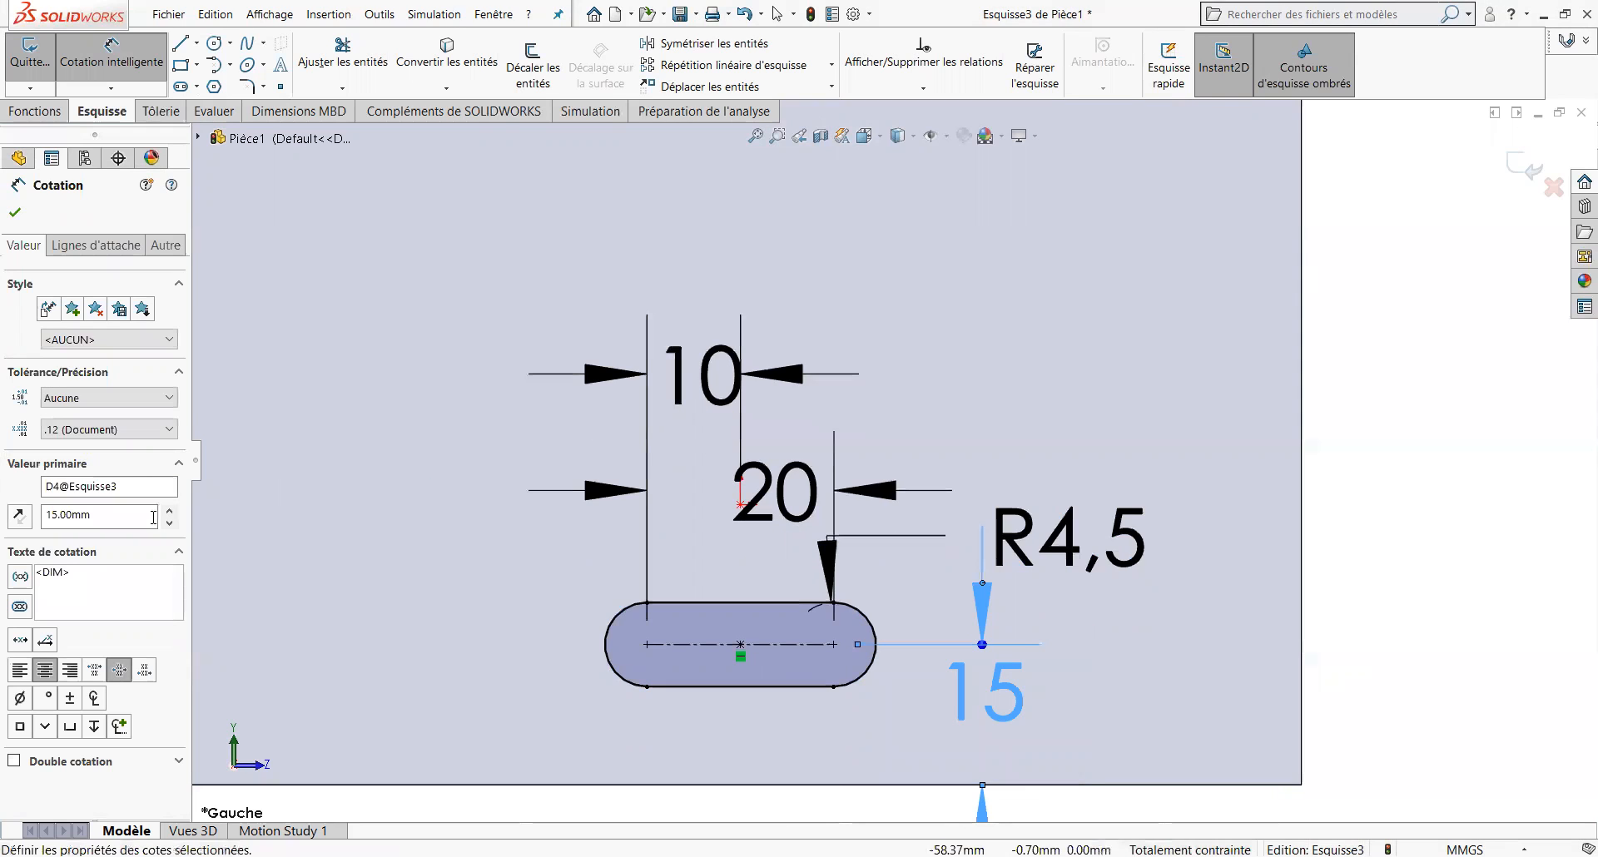
{"action": "left_click", "coordinate": [15, 213]}
Cut the slot sketch through all with an extruded cut.
{"action": "left_click", "coordinate": [35, 116]}
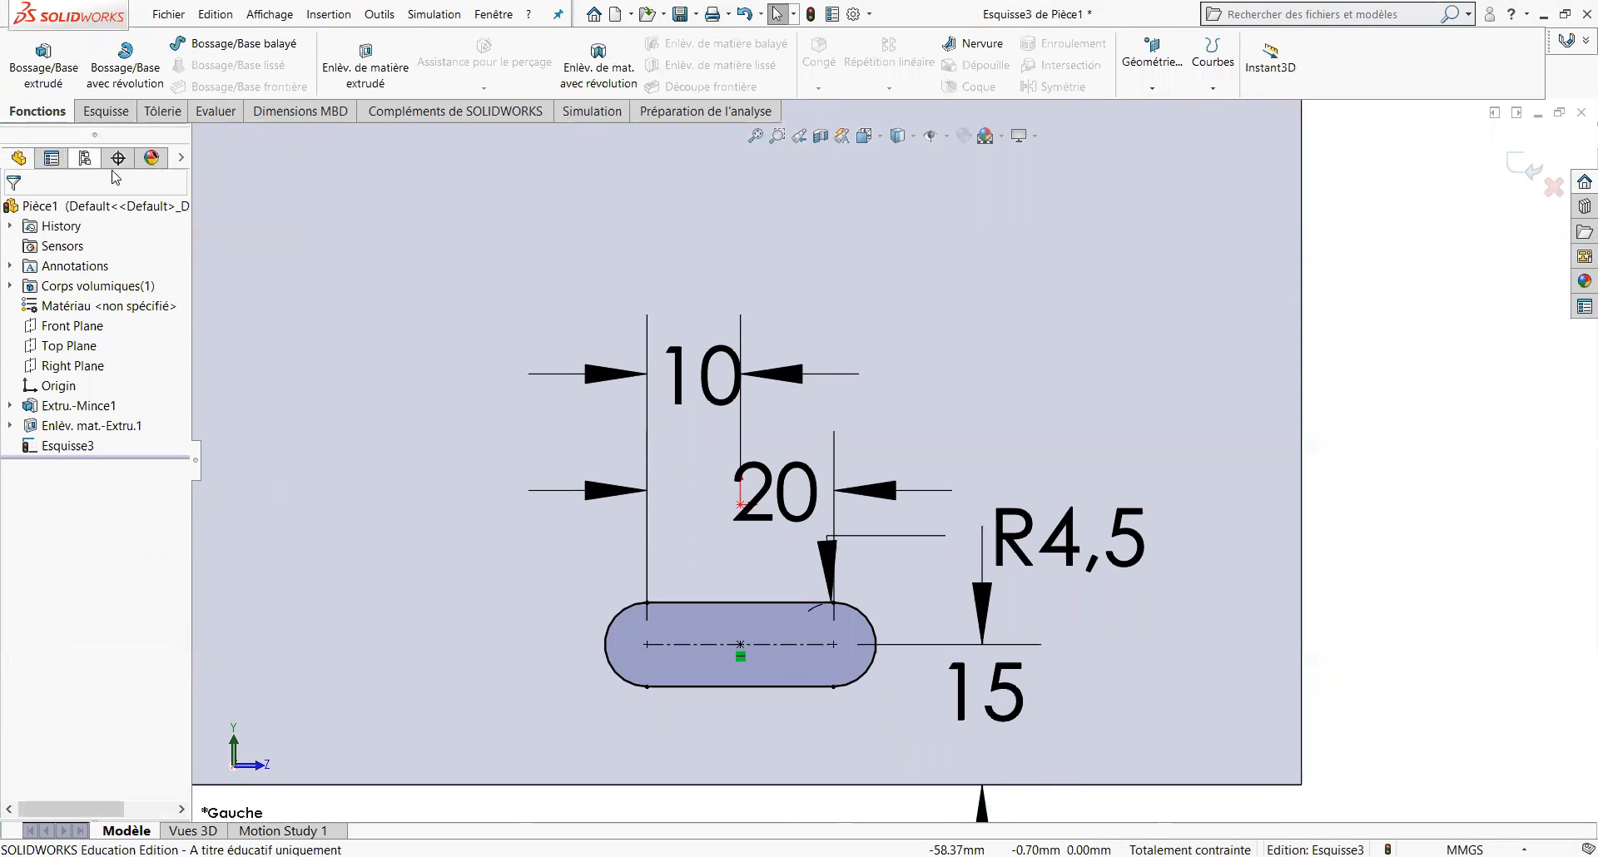
{"action": "left_click", "coordinate": [379, 82]}
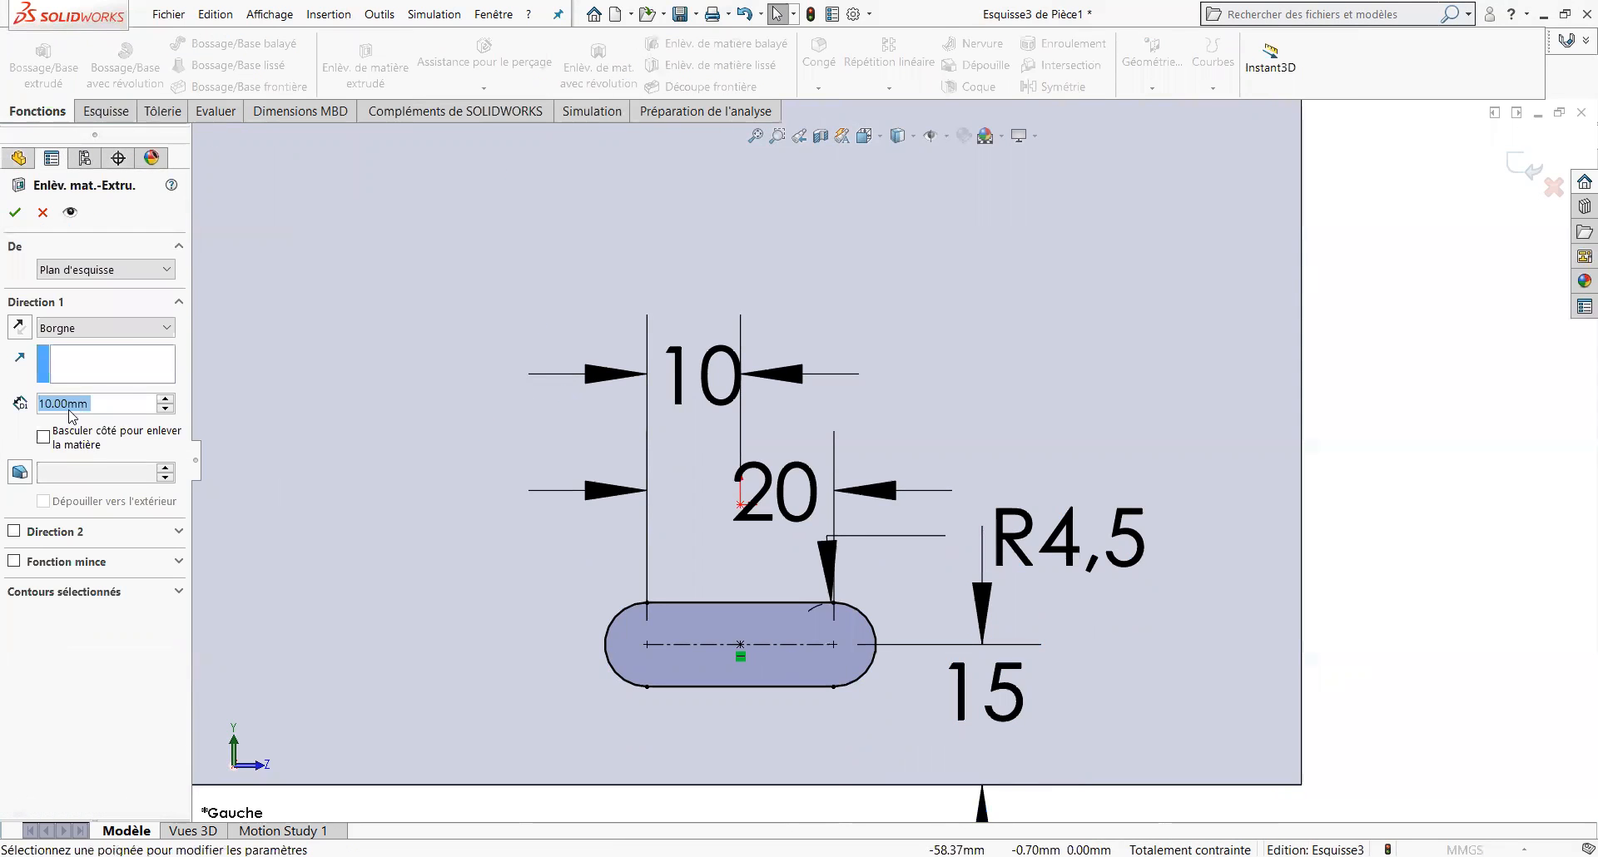
{"action": "left_click", "coordinate": [170, 330]}
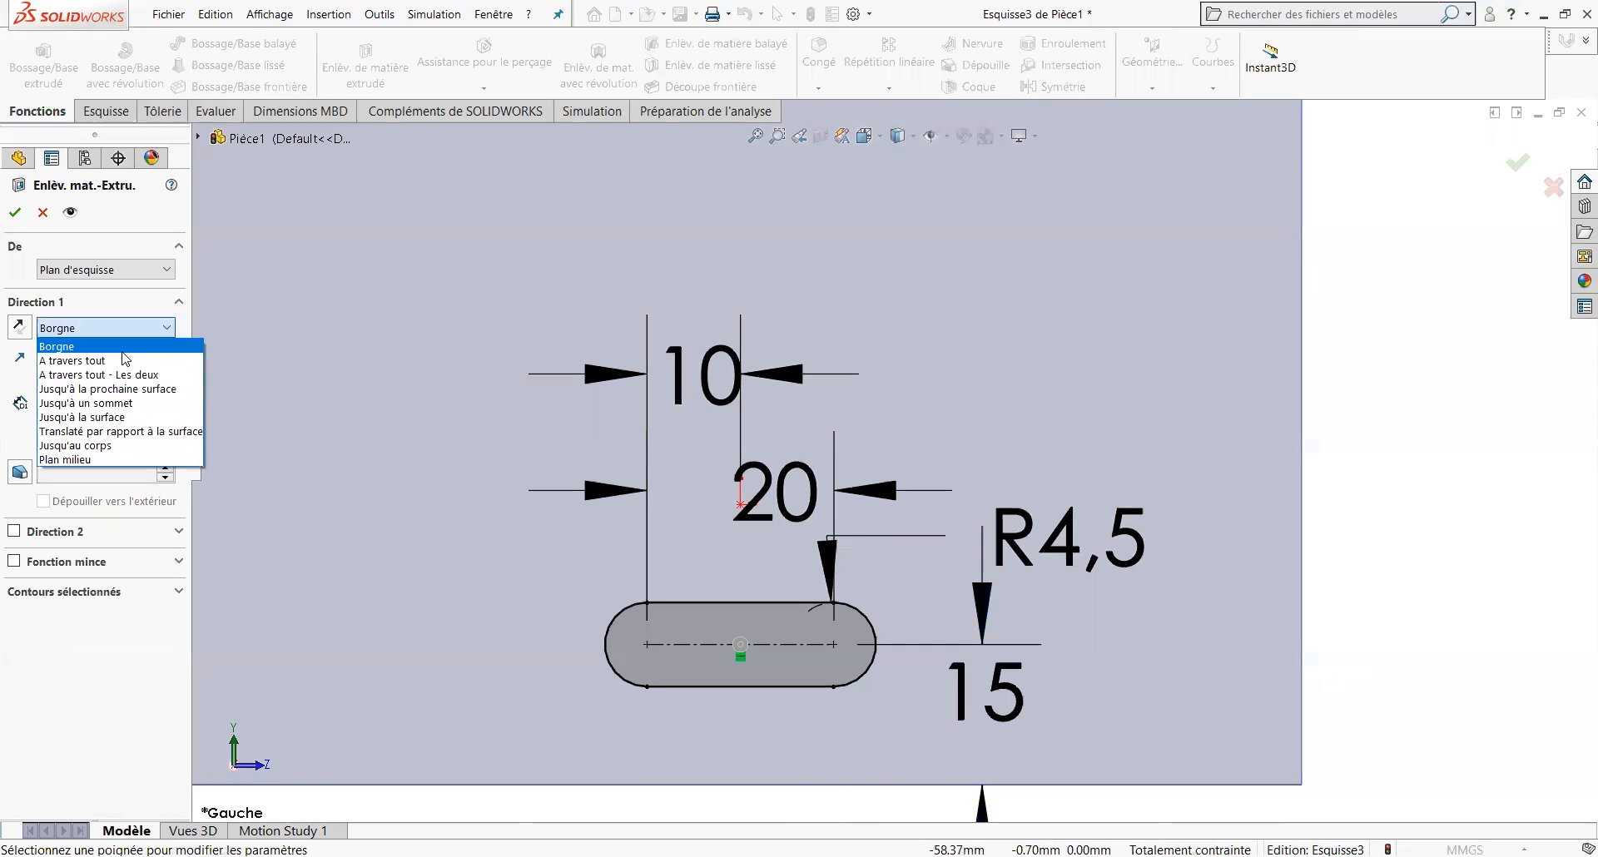
{"action": "left_click", "coordinate": [83, 363]}
{"action": "left_click", "coordinate": [15, 214]}
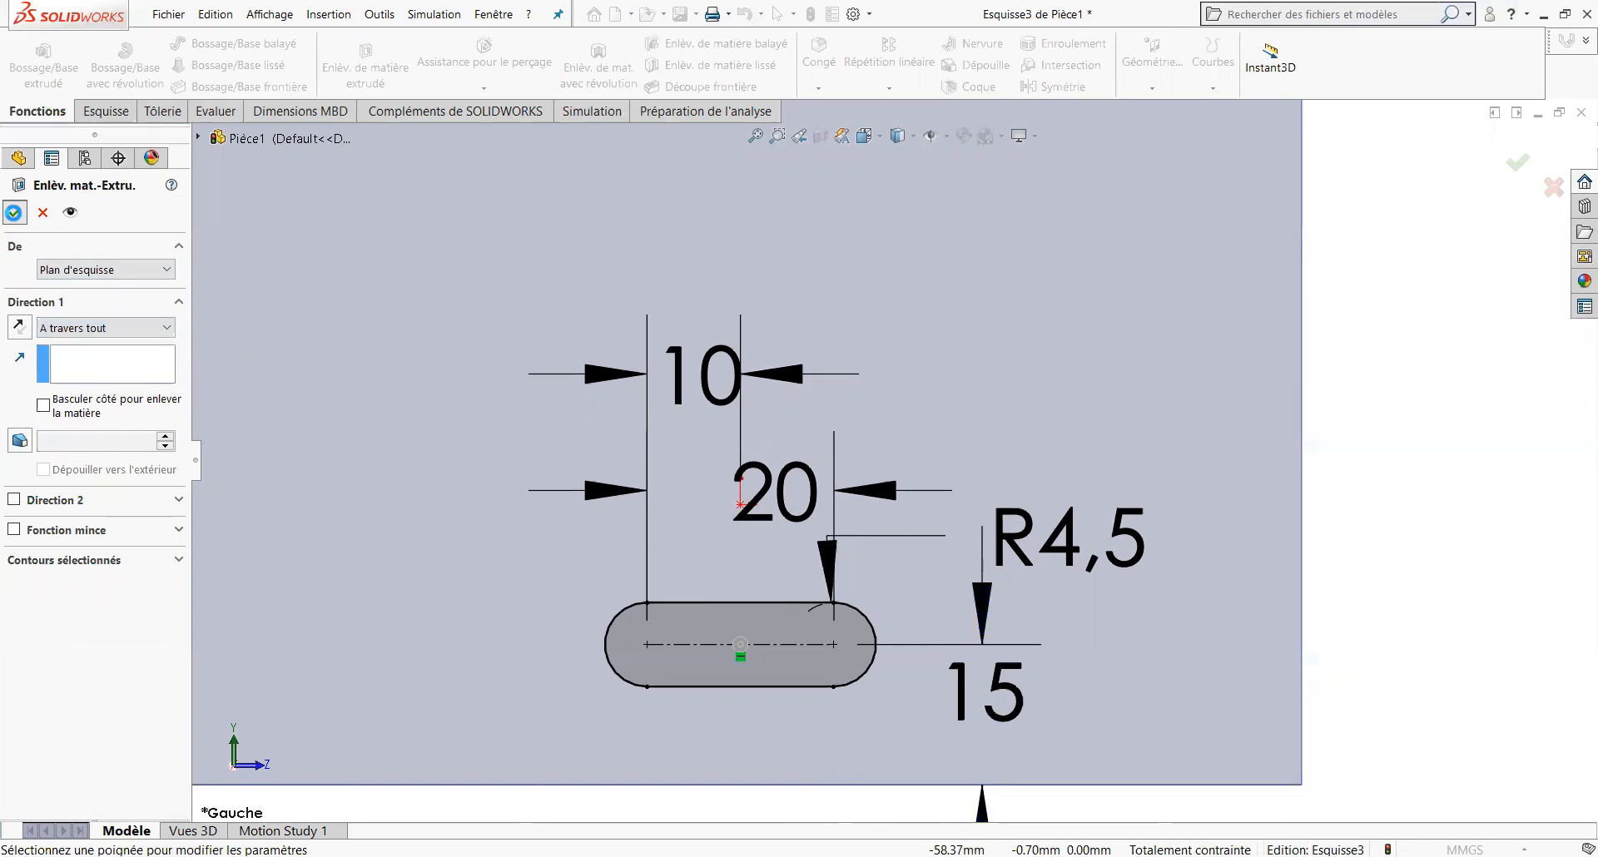
{"action": "scroll", "coordinate": [1102, 453], "scroll_direction": "down", "scroll_amount": 4}
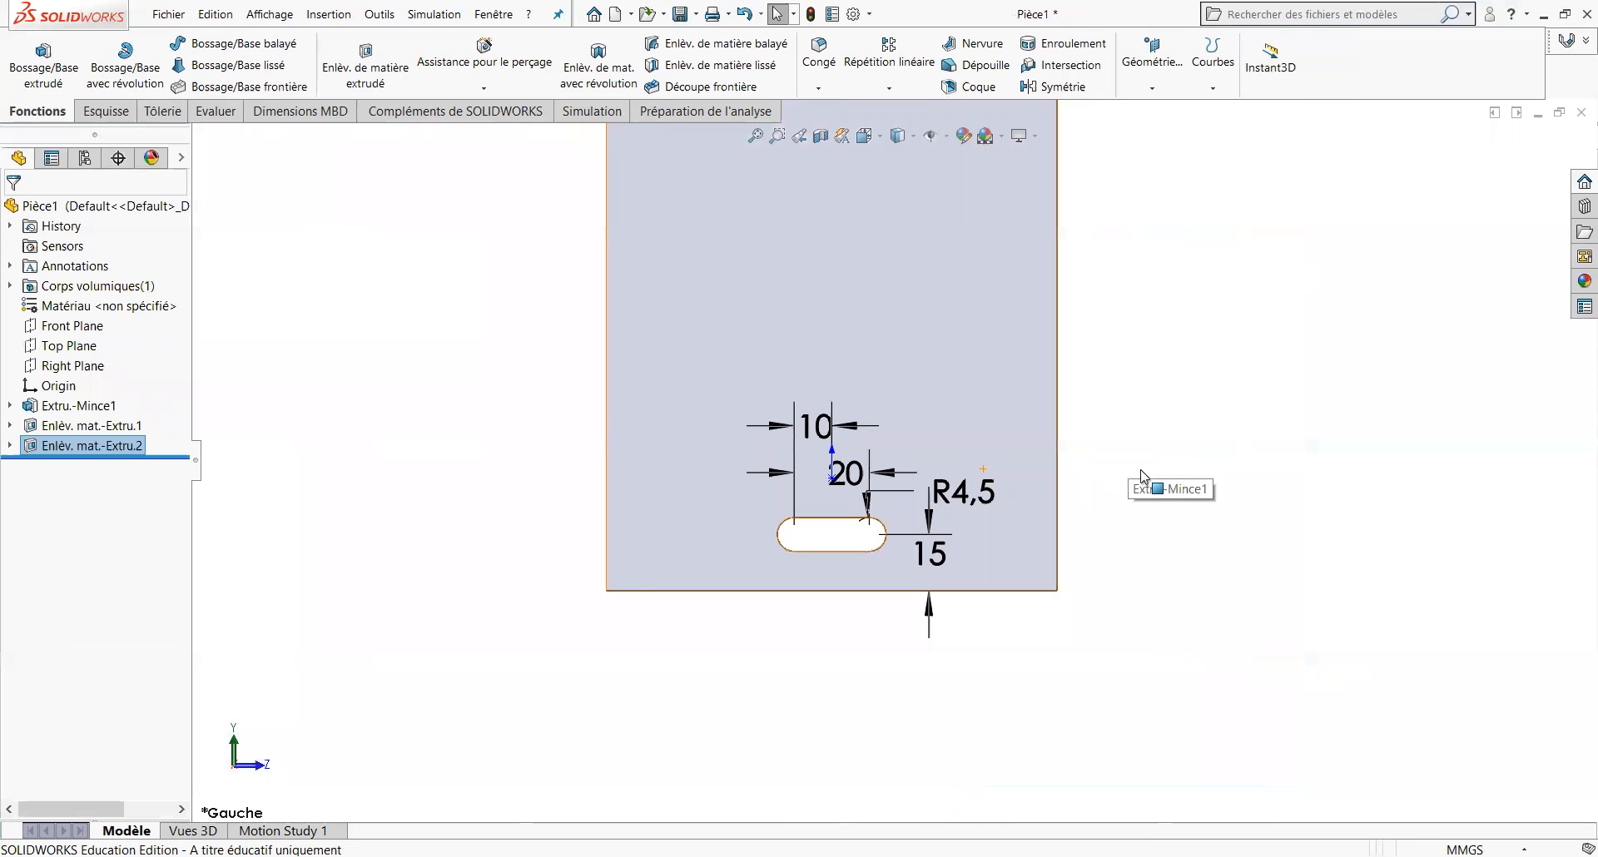
Examine the whole part from several angles, including the flange holes, the slot and the bent profile.
{"action": "left_click", "coordinate": [1172, 390]}
{"action": "middle_click_drag", "start_coordinate": [1172, 390], "coordinate": [1003, 566]}
{"action": "scroll", "coordinate": [990, 537], "scroll_direction": "up", "scroll_amount": 4}
{"action": "scroll", "coordinate": [968, 456], "scroll_direction": "down", "scroll_amount": 2}
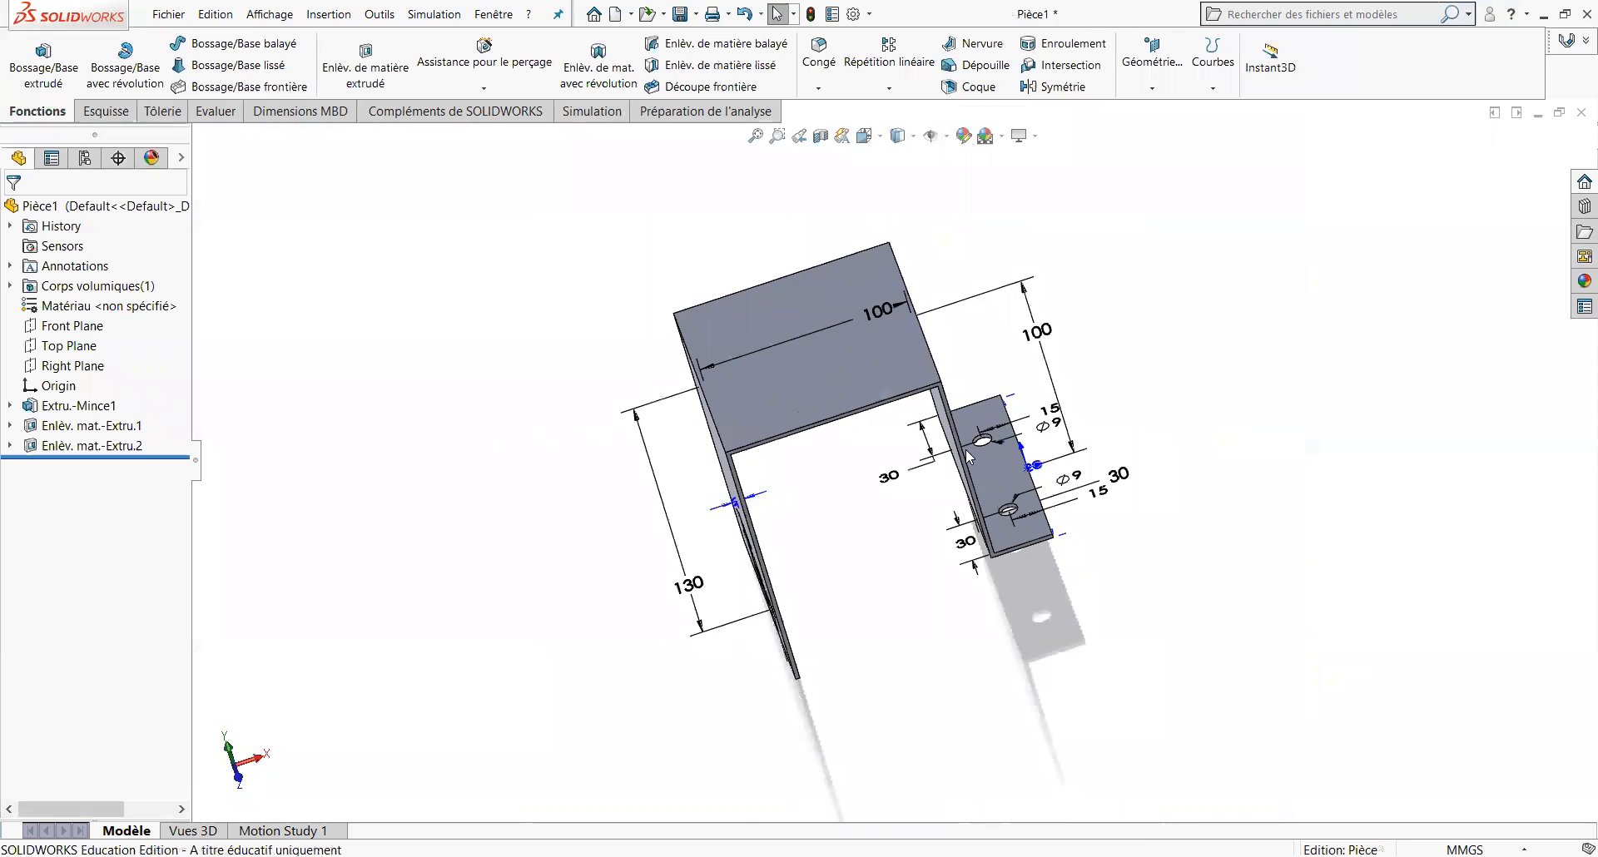
{"action": "middle_click_drag", "start_coordinate": [877, 587], "coordinate": [824, 533]}
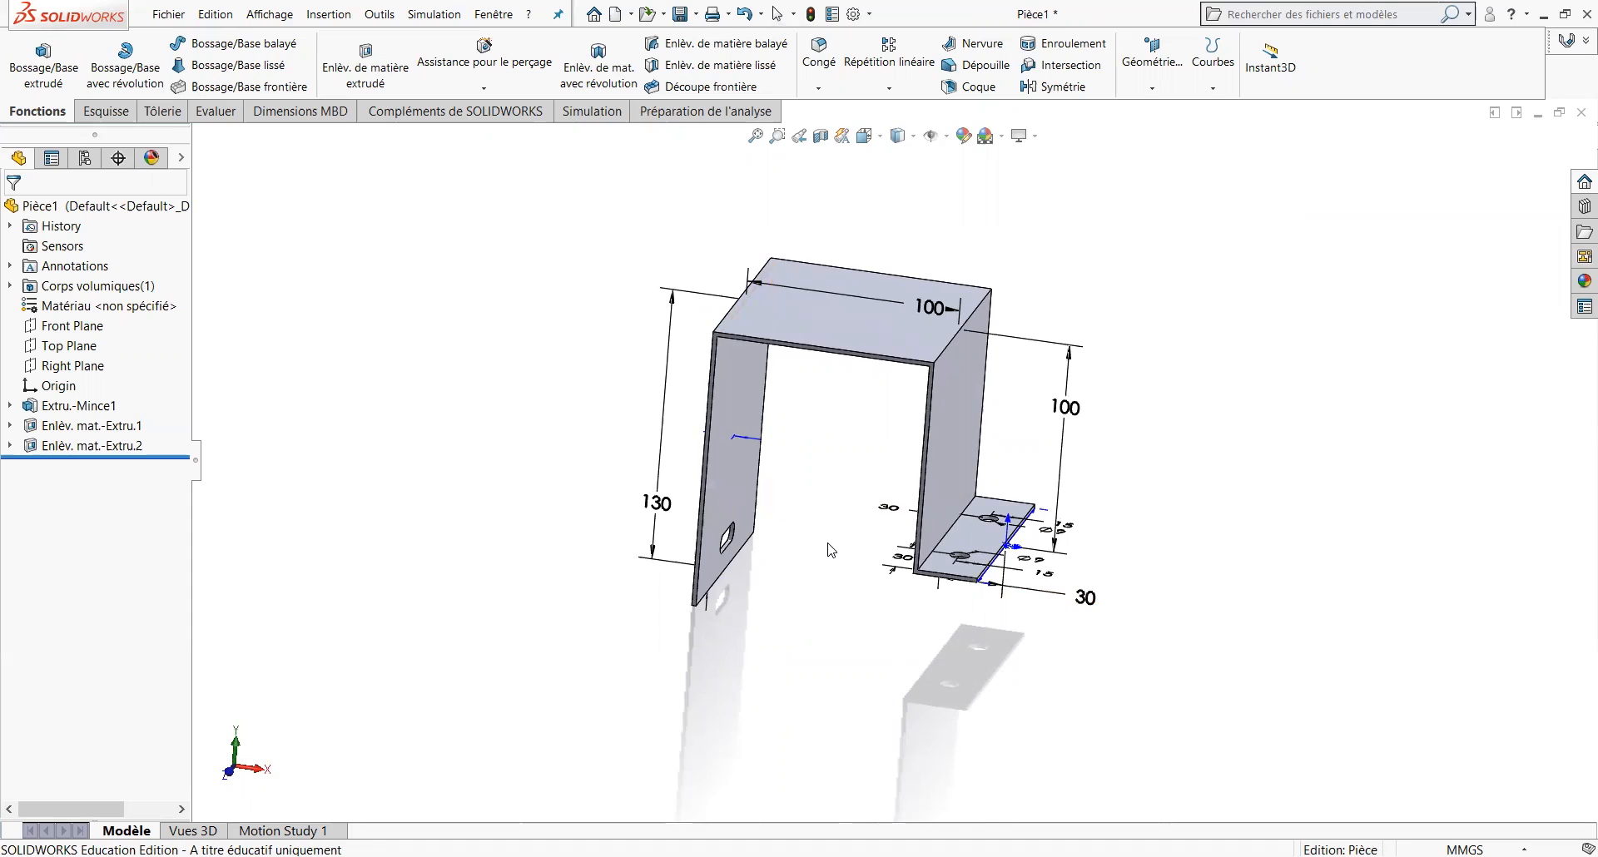
{"action": "scroll", "coordinate": [831, 546], "scroll_direction": "up", "scroll_amount": 2}
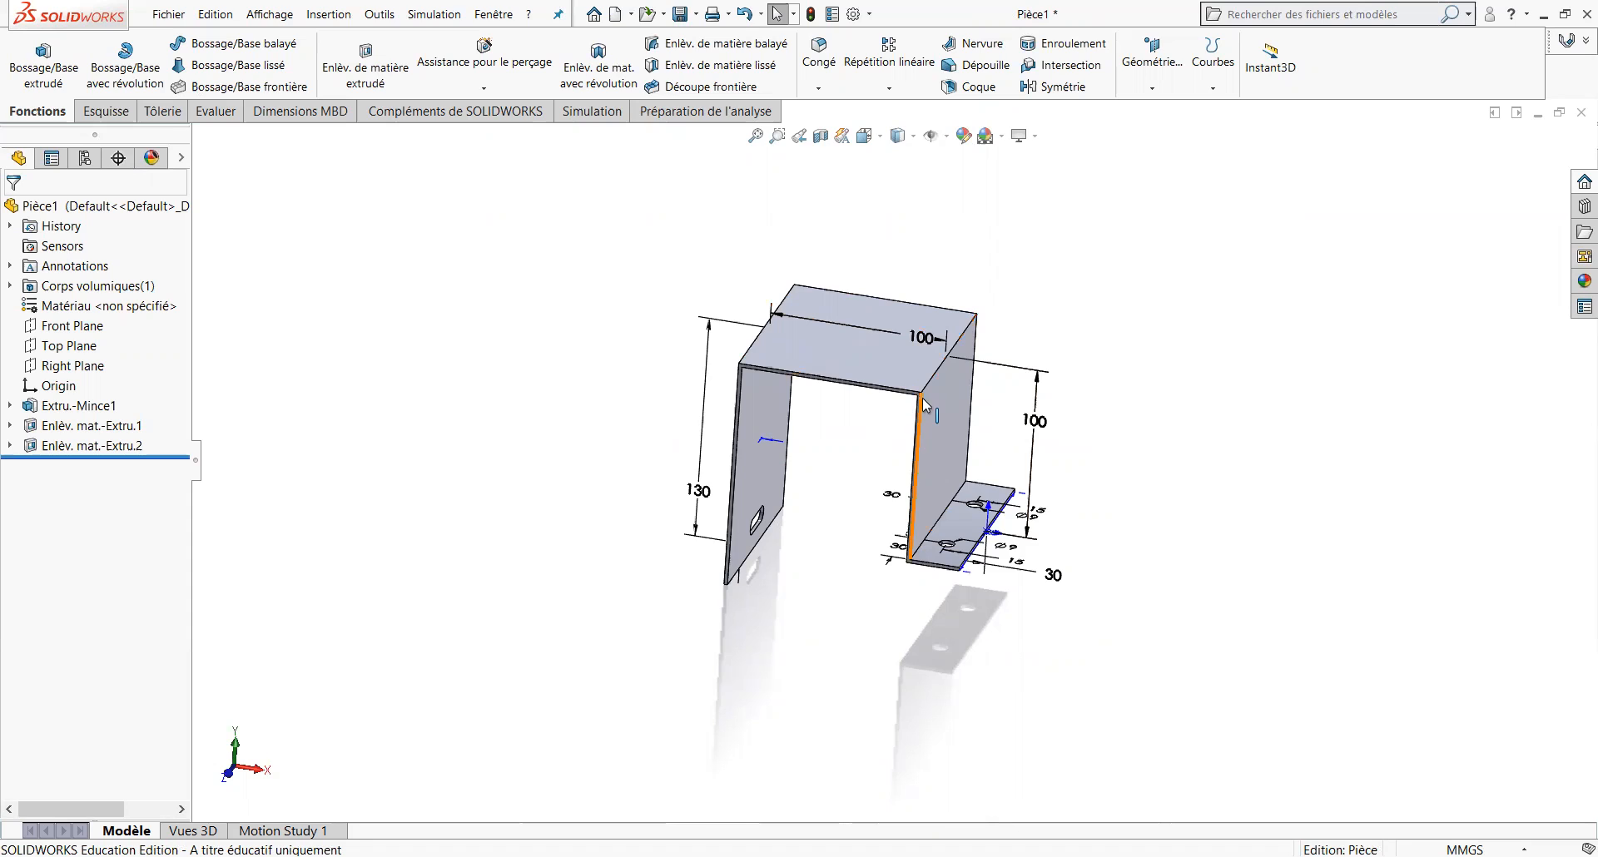
{"action": "scroll", "coordinate": [922, 398], "scroll_direction": "down", "scroll_amount": 2}
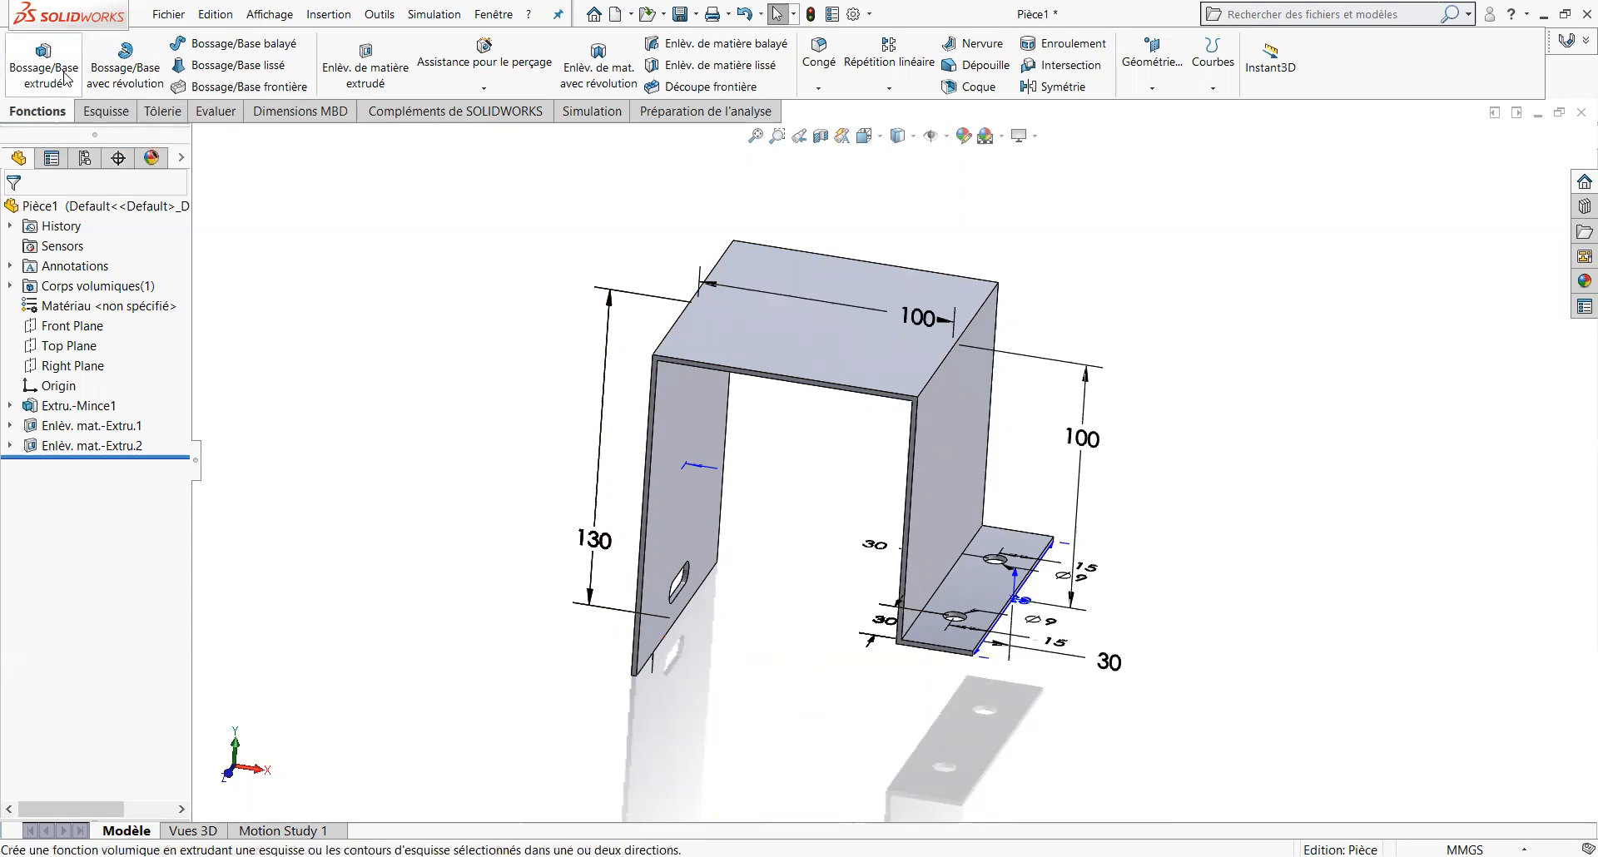
Start converting the part to sheet metal, with the top face as fixed face and a default bend radius of 3 mm.
{"action": "left_click", "coordinate": [165, 117]}
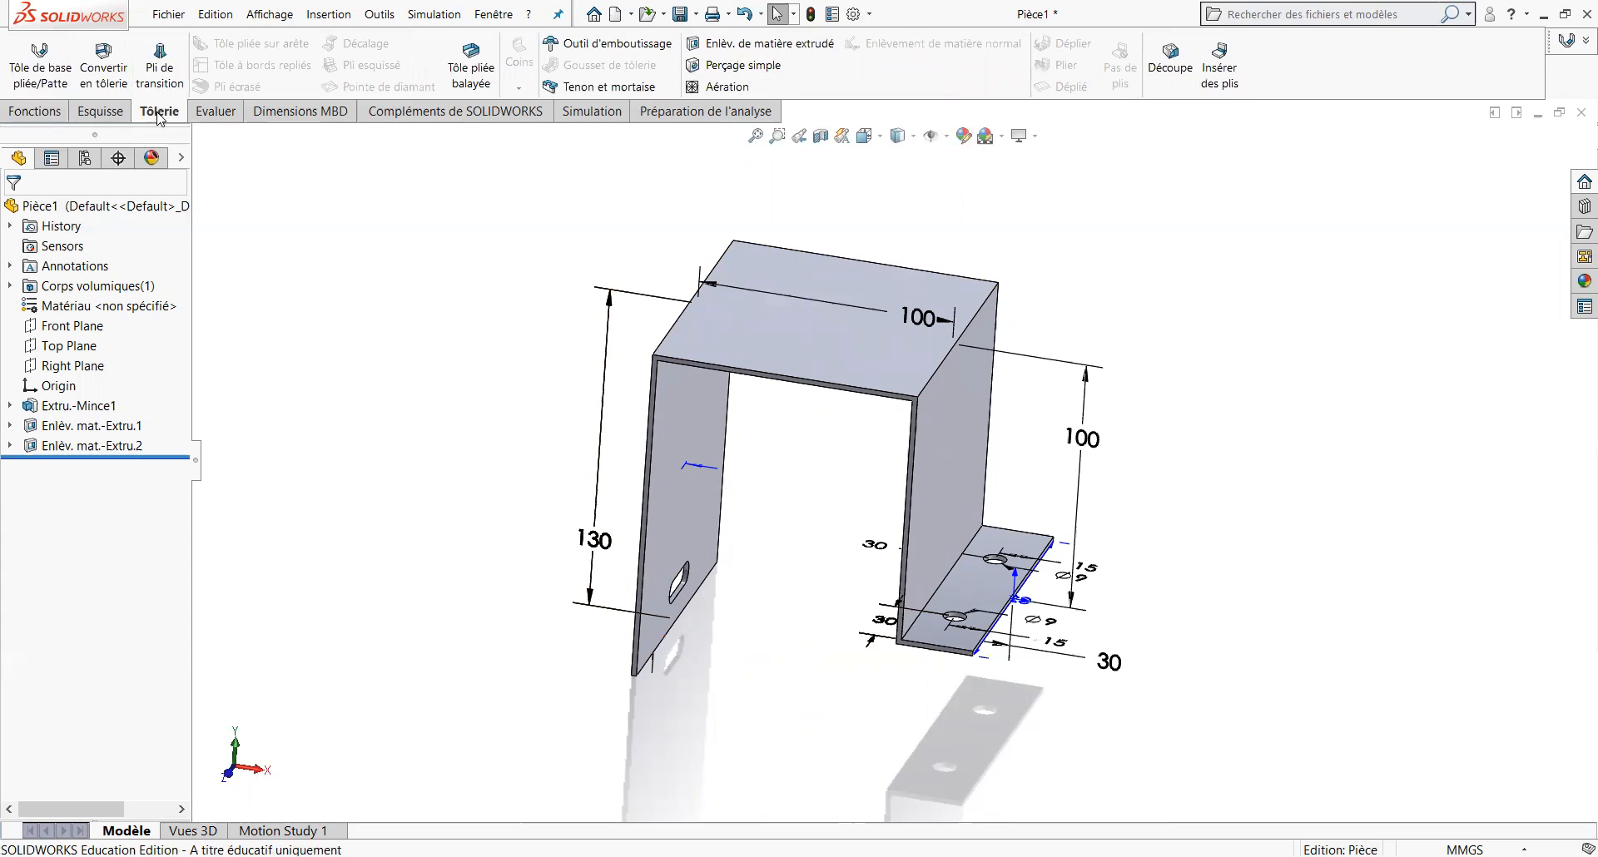
{"action": "left_click", "coordinate": [330, 18]}
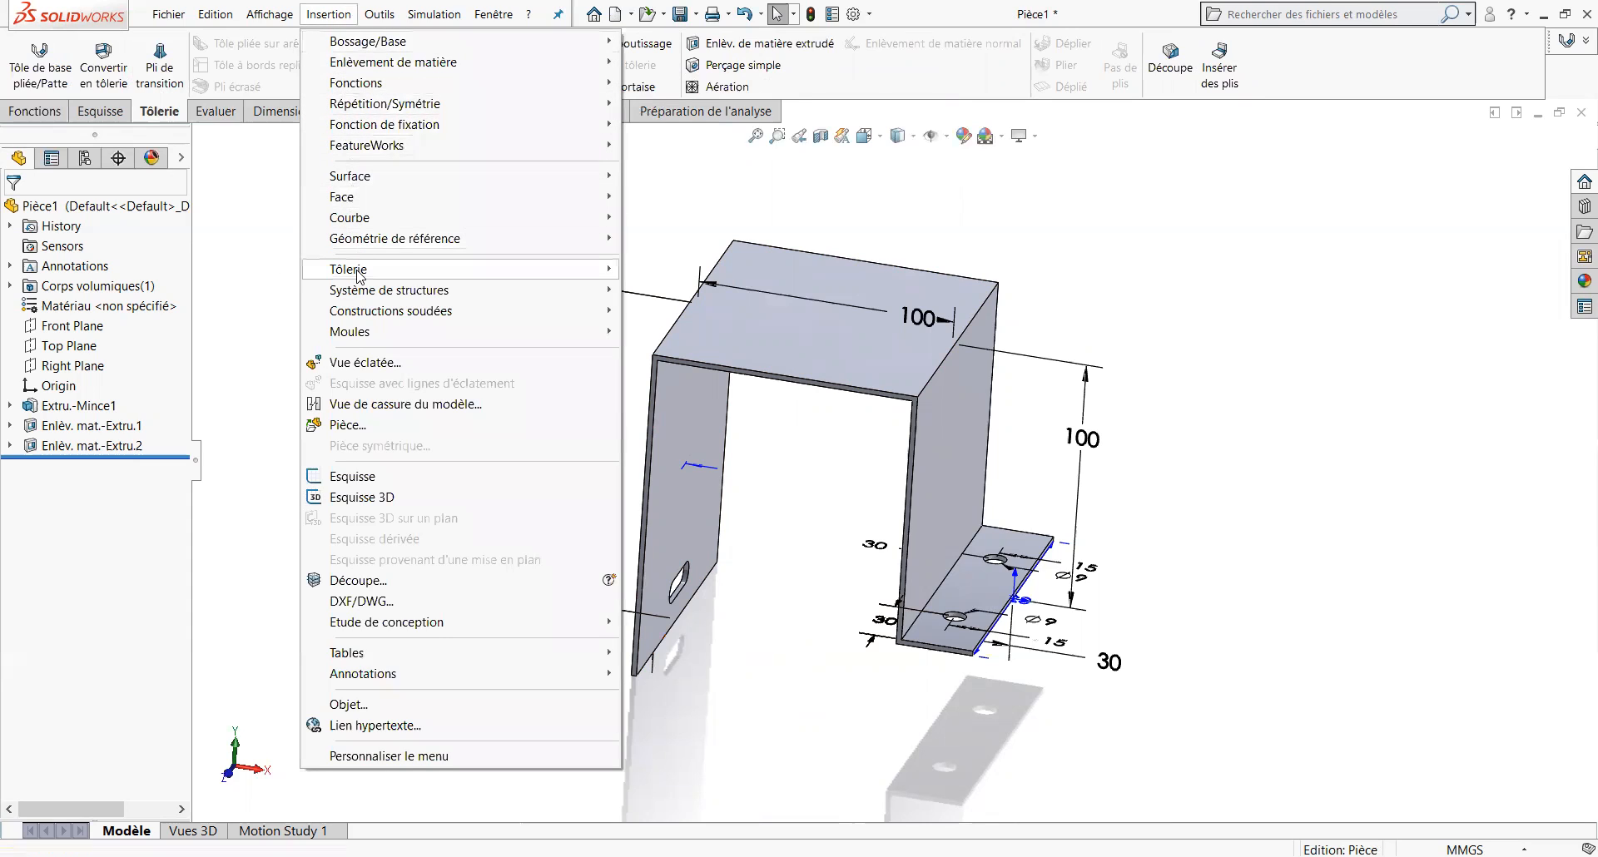
{"action": "mouse_move", "coordinate": [358, 275]}
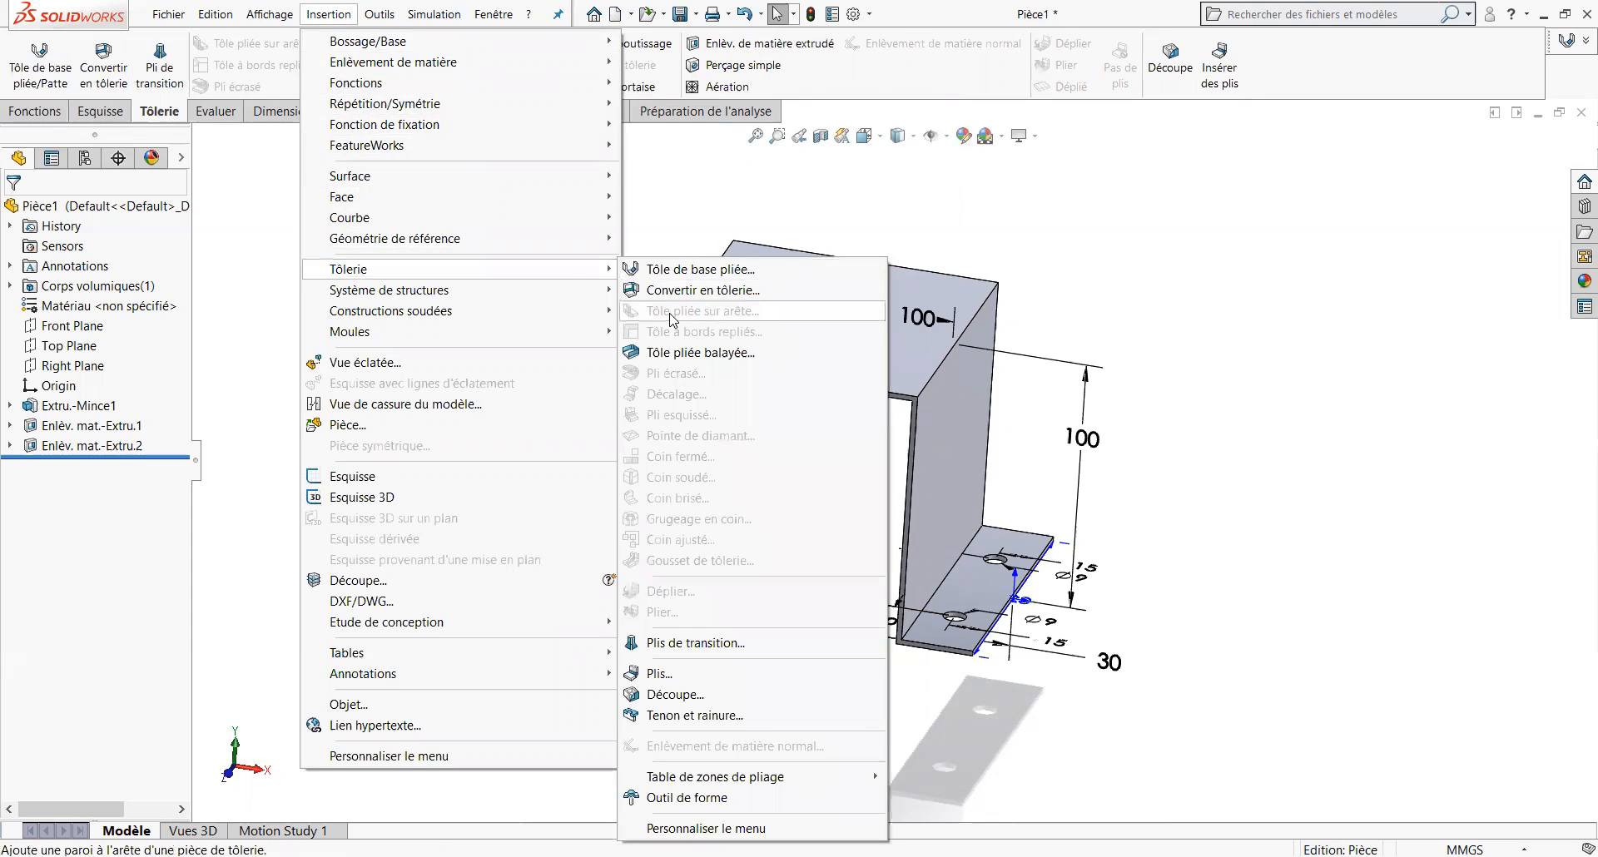
{"action": "left_click", "coordinate": [256, 210]}
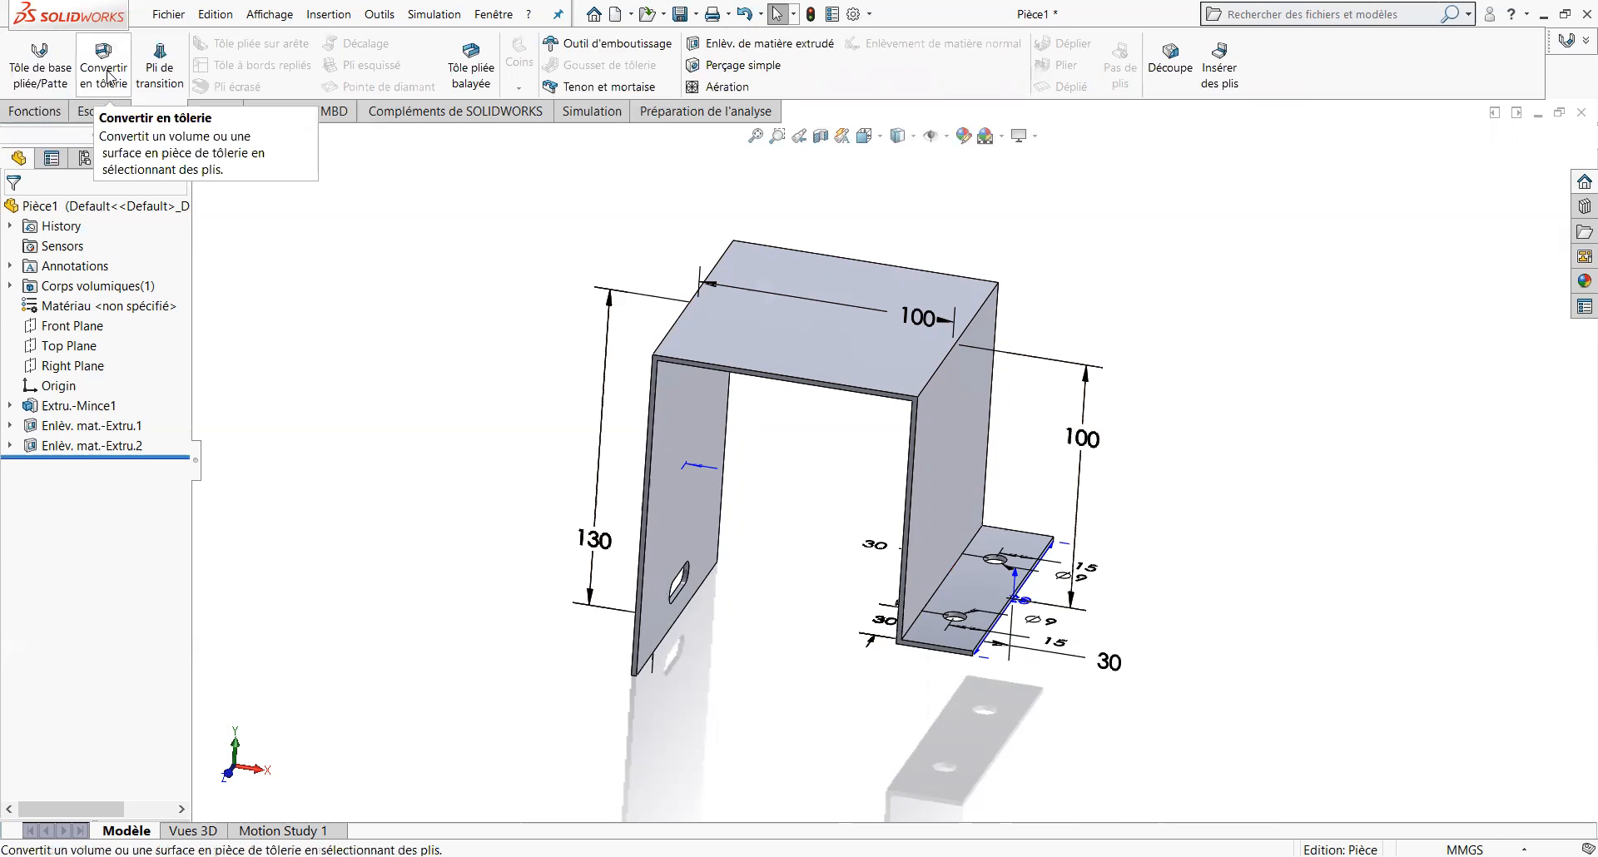
{"action": "left_click", "coordinate": [106, 75]}
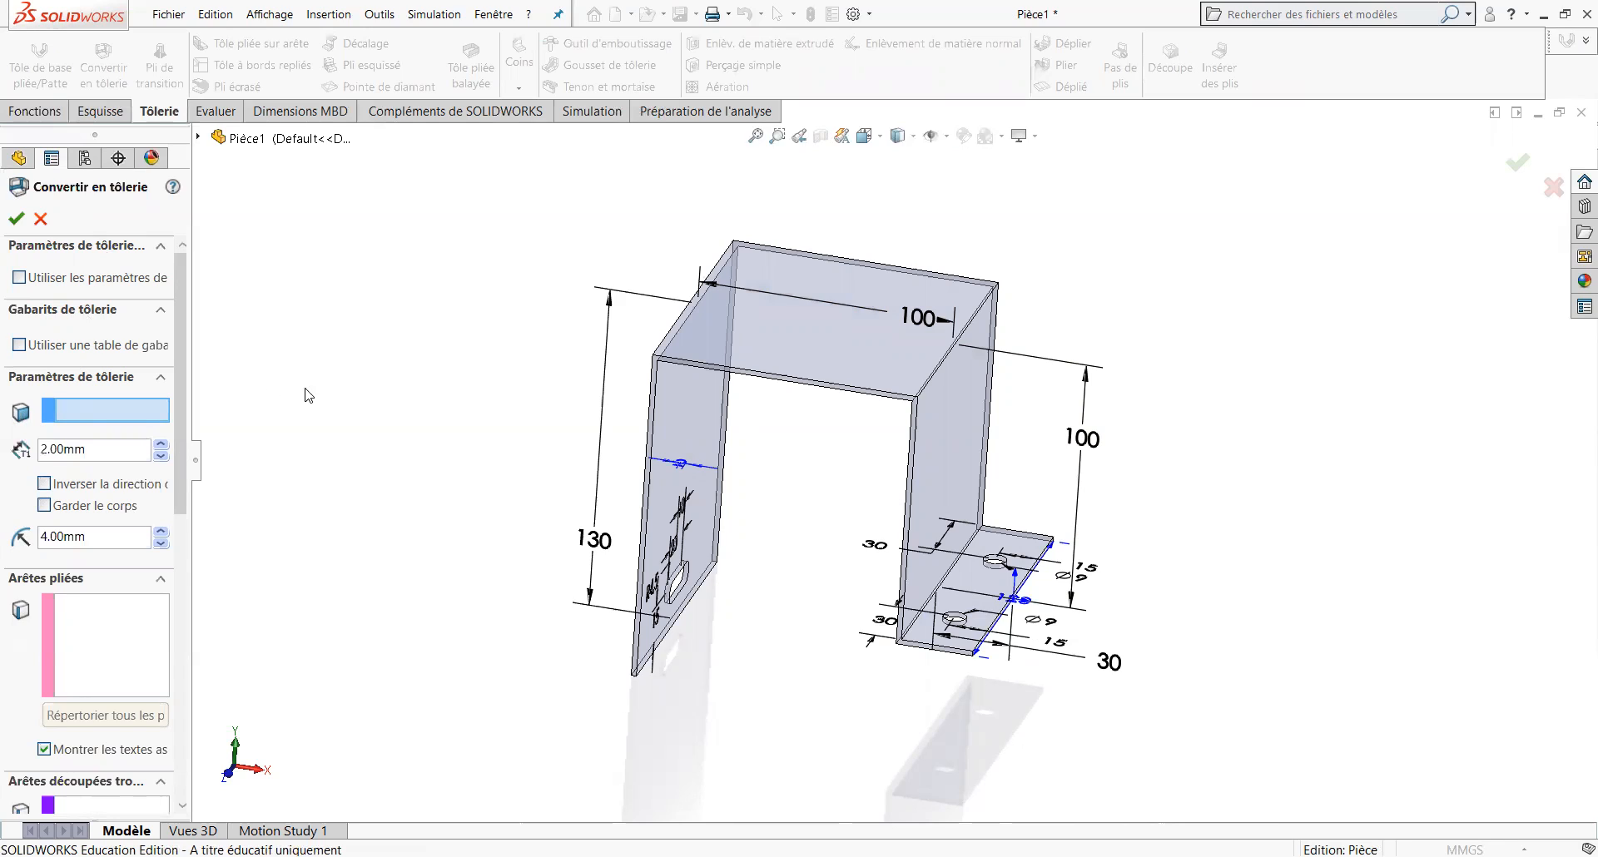
{"action": "left_click", "coordinate": [849, 338]}
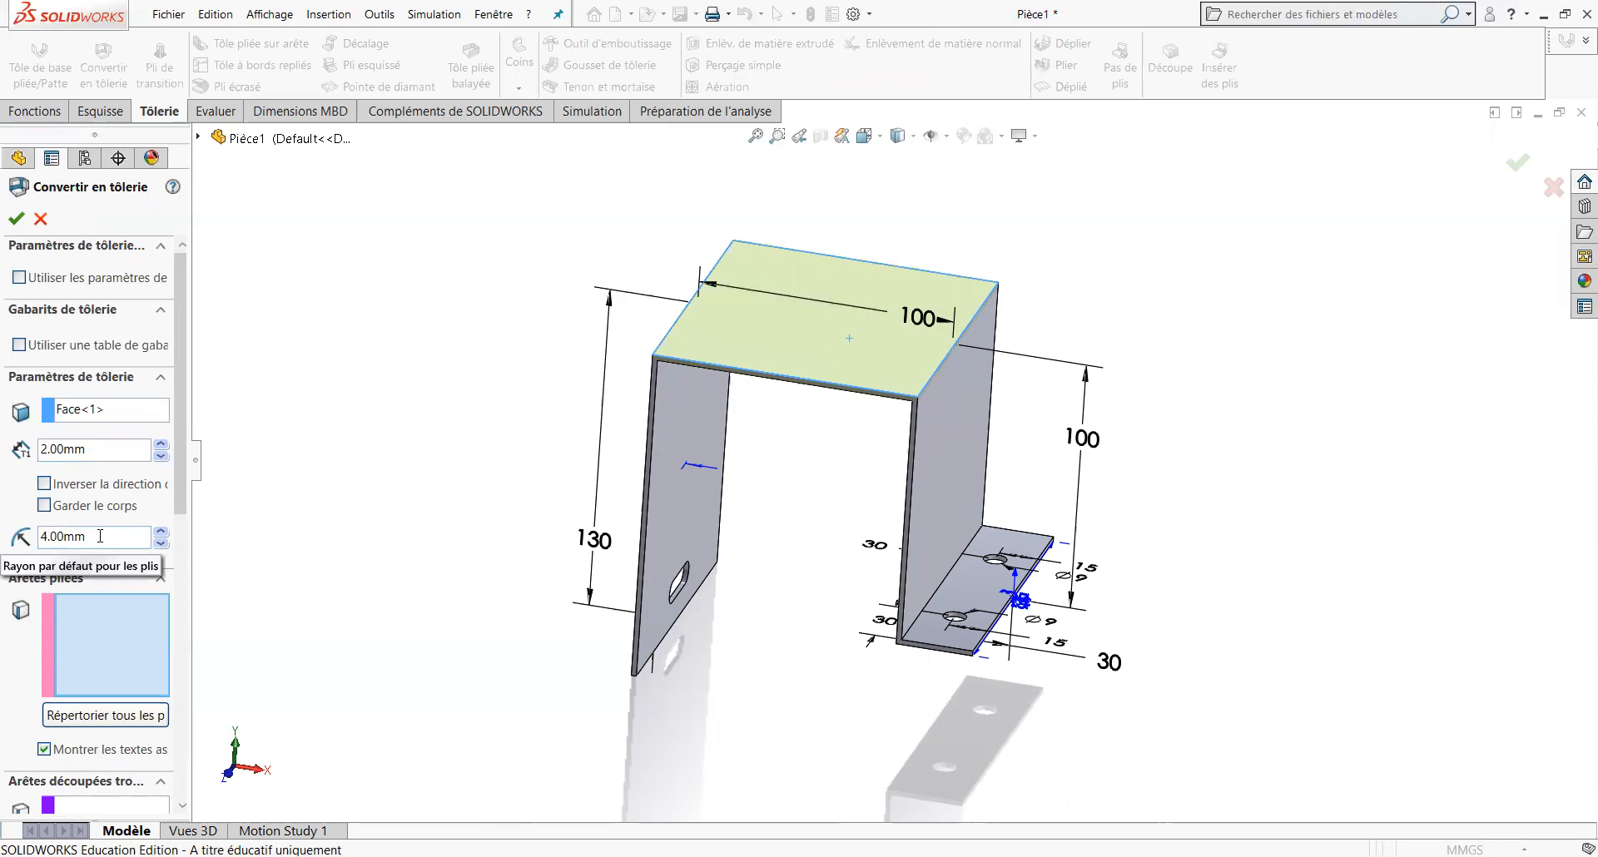
{"action": "left_click_drag", "start_coordinate": [100, 536], "coordinate": [37, 545]}
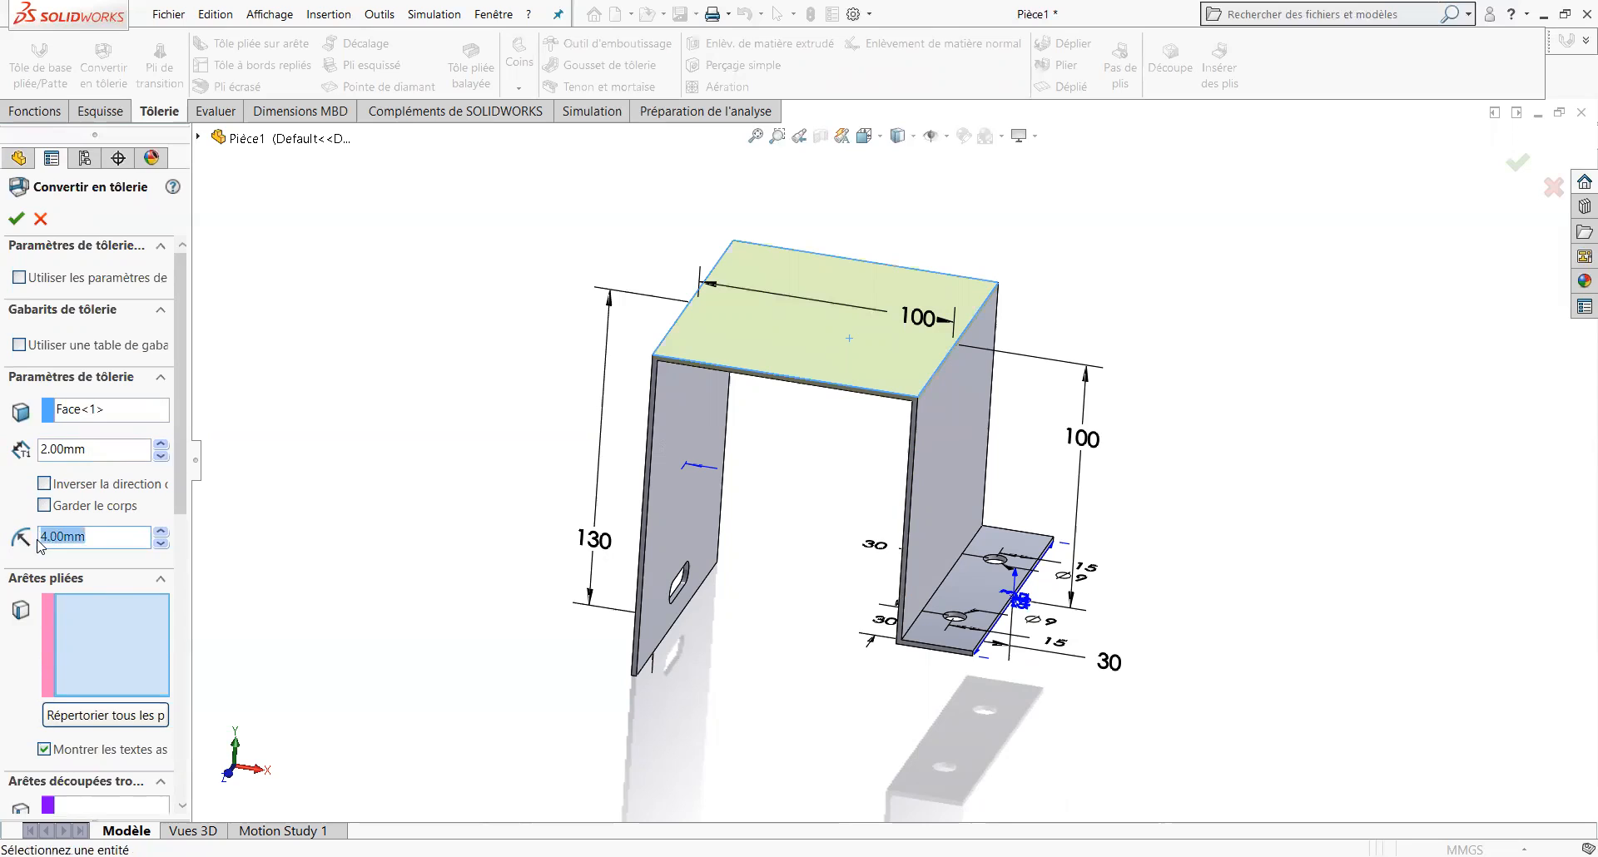
{"action": "type", "text": "3"}
Select the two long edges of the top face and the inner flange corner edge as bends, and complete the conversion.
{"action": "left_click", "coordinate": [88, 611]}
{"action": "left_click", "coordinate": [681, 319]}
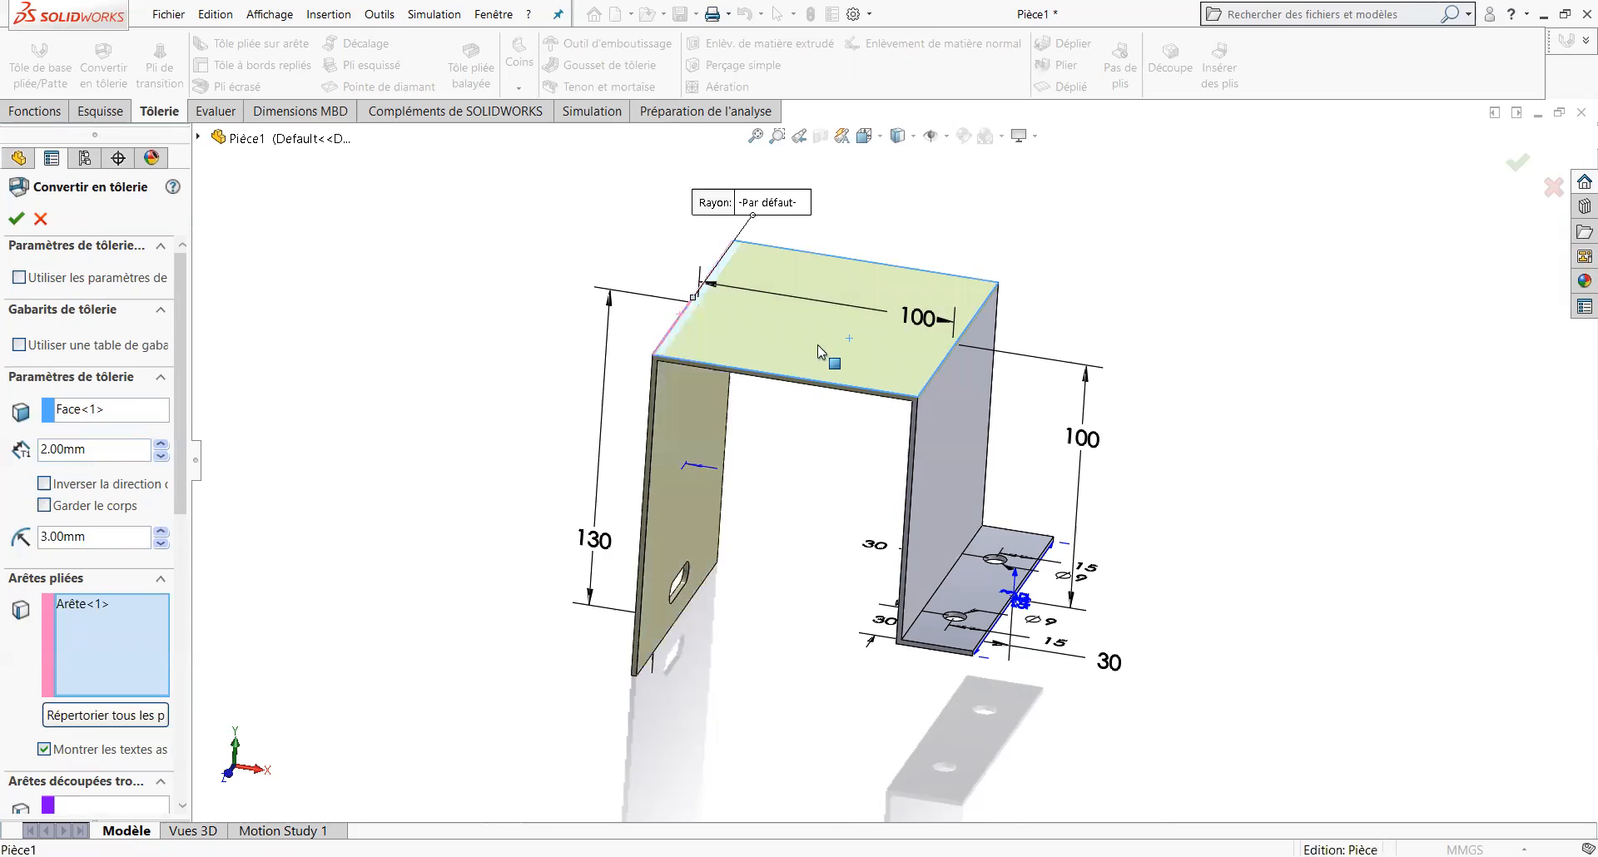
{"action": "left_click", "coordinate": [942, 359]}
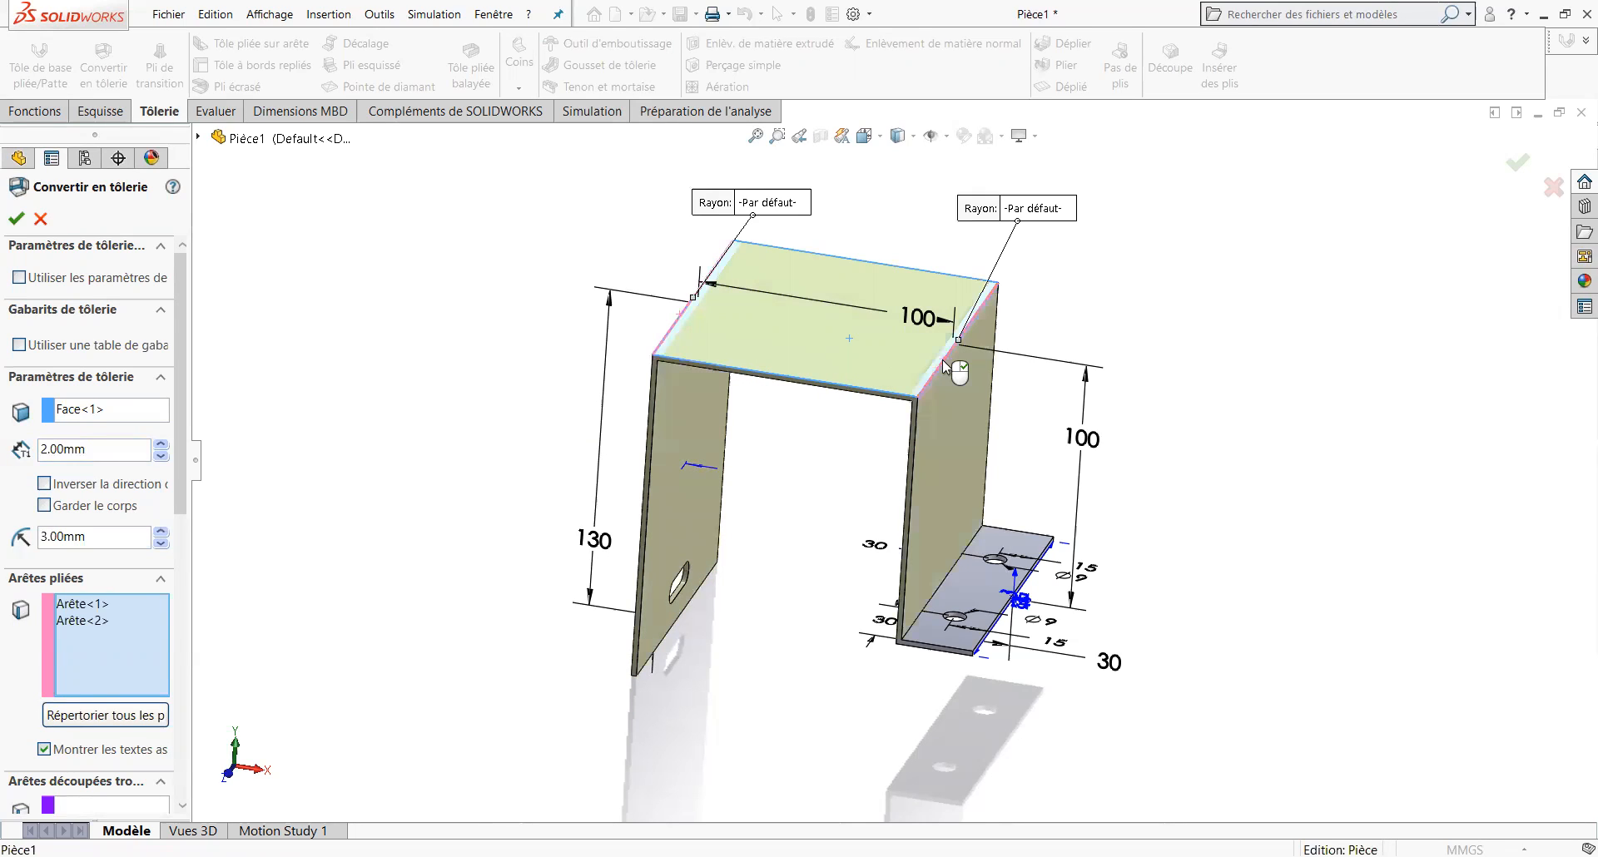
{"action": "left_click", "coordinate": [952, 574]}
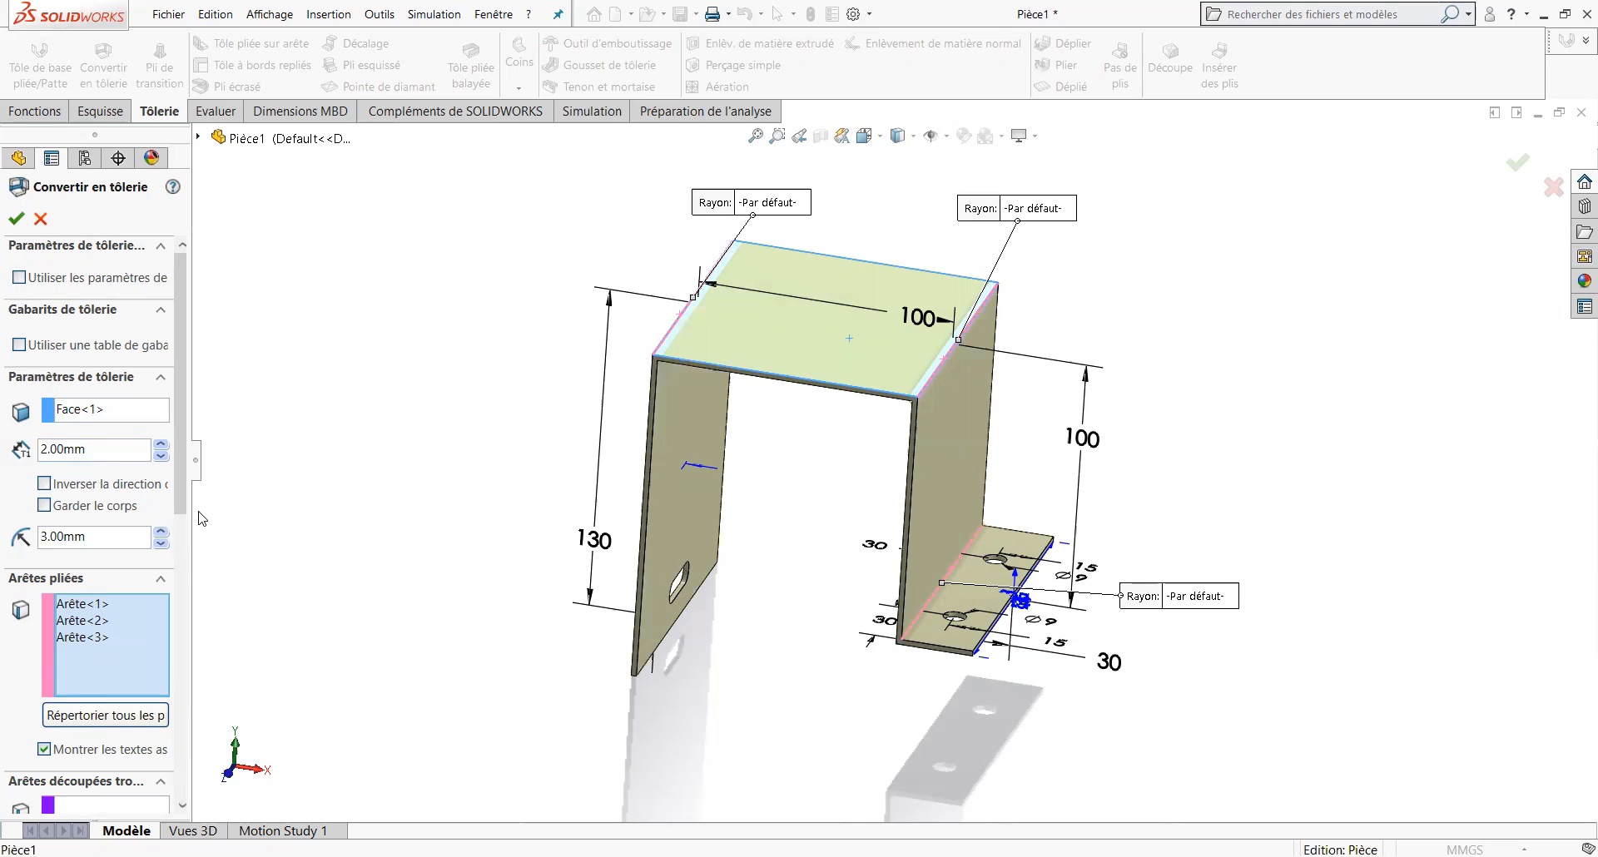
{"action": "left_click_drag", "start_coordinate": [180, 498], "coordinate": [180, 631]}
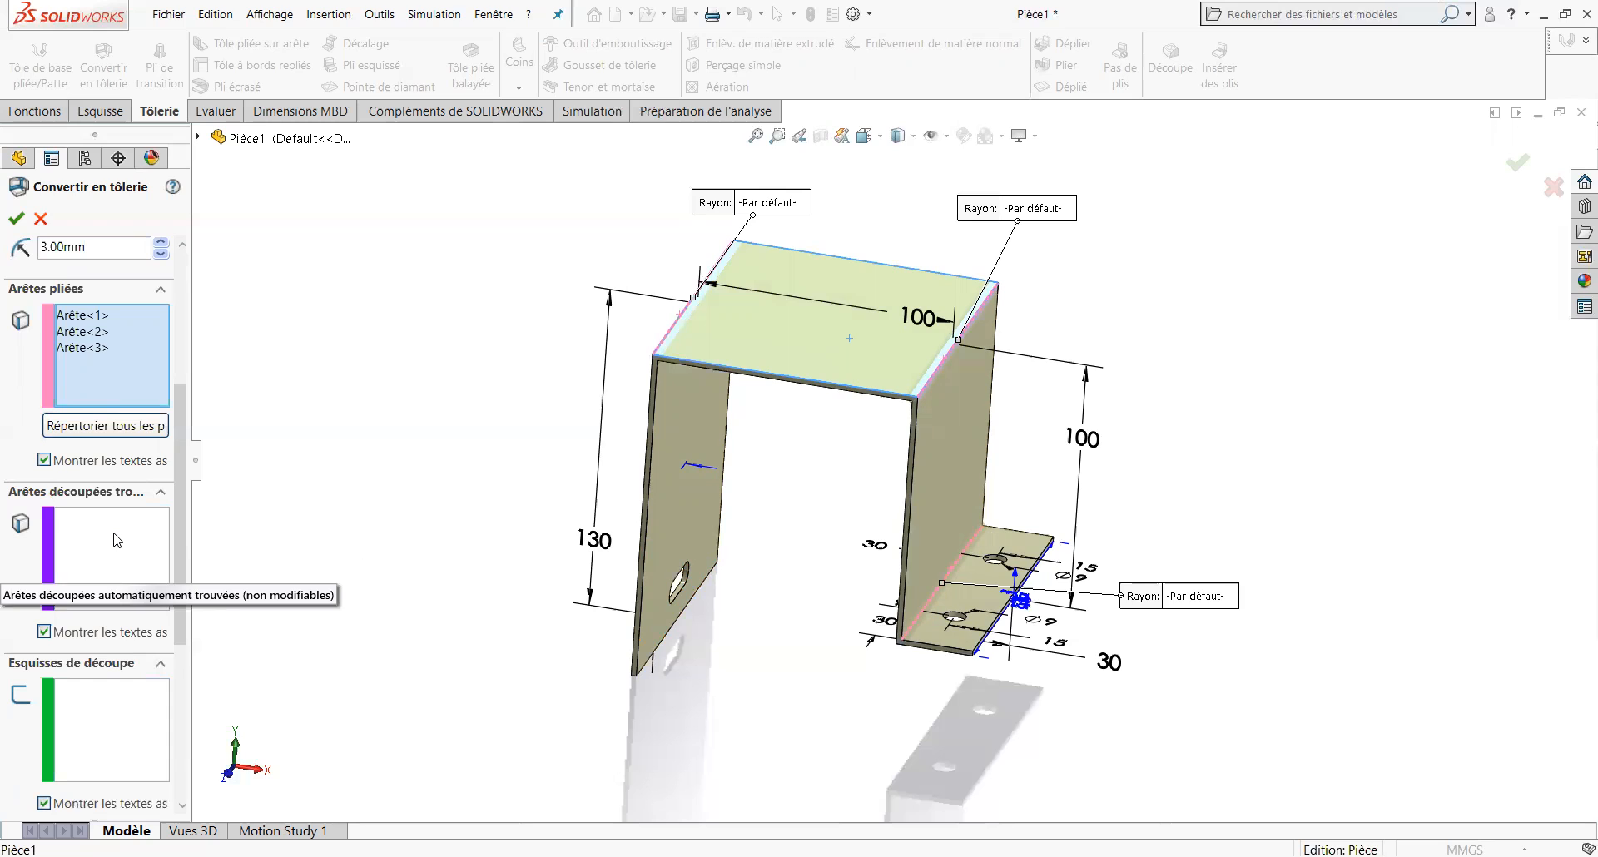
{"action": "left_click", "coordinate": [16, 219]}
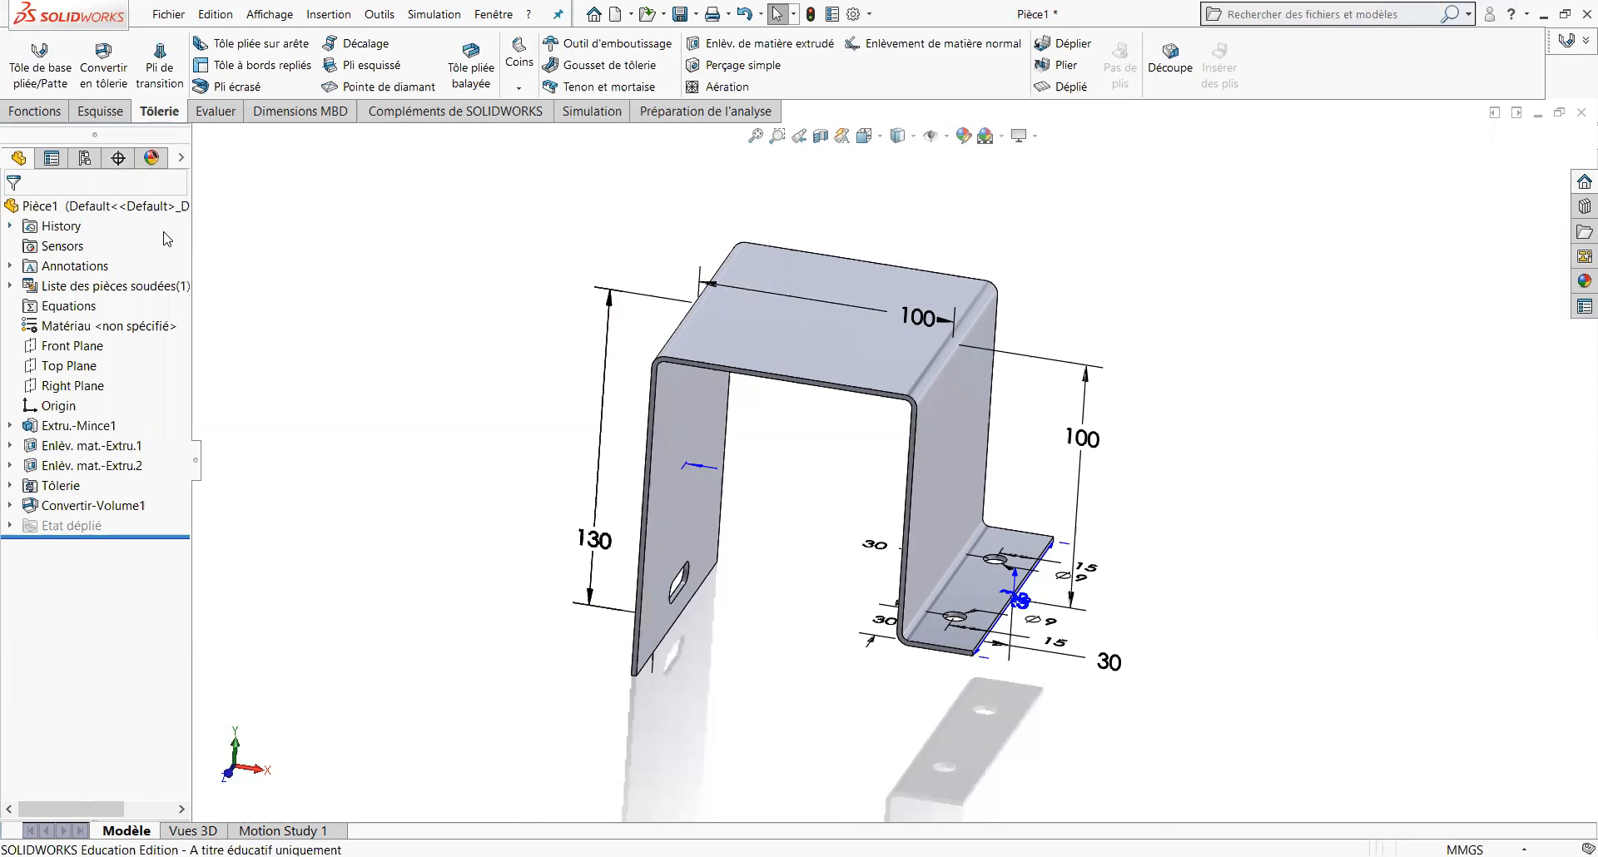
Add a new configuration named "depliage" to the part.
{"action": "left_click", "coordinate": [86, 159]}
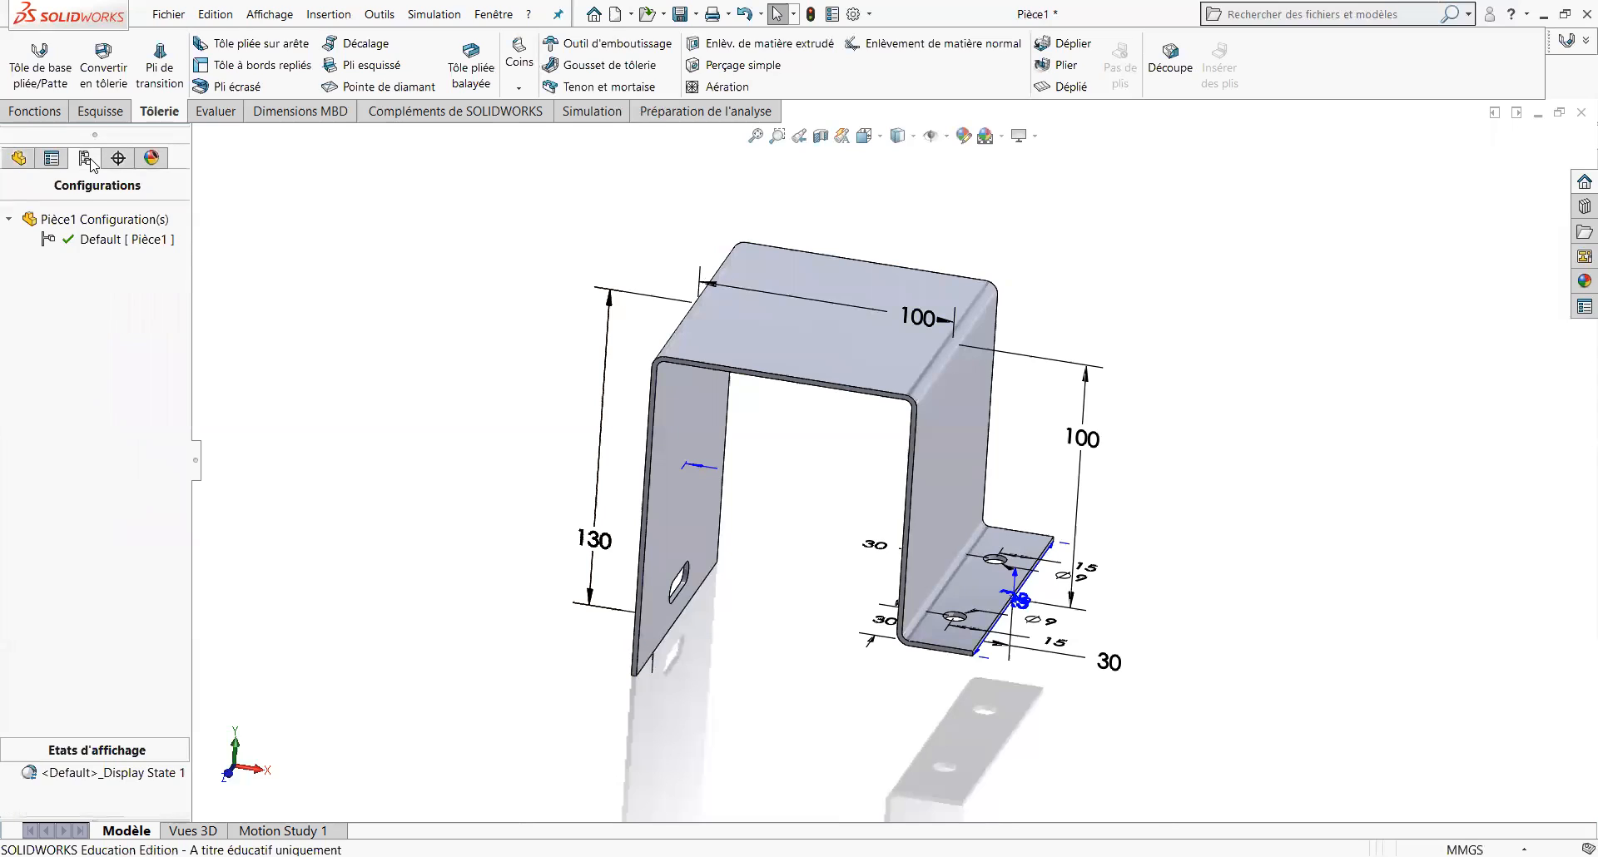
{"action": "left_click", "coordinate": [95, 223]}
{"action": "right_click", "coordinate": [95, 226]}
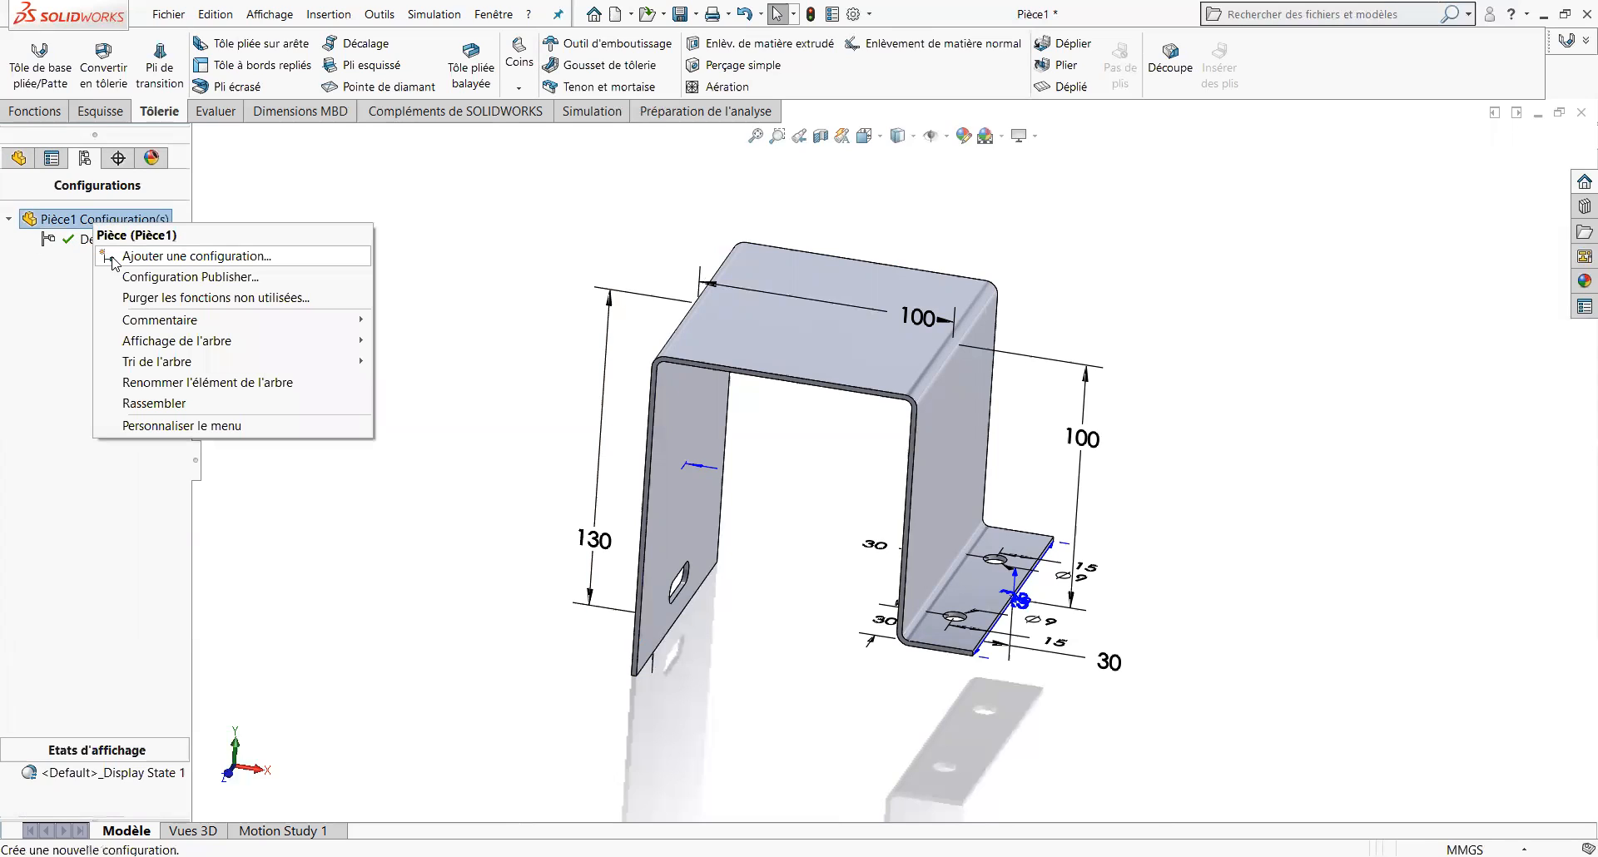
{"action": "left_click", "coordinate": [200, 258]}
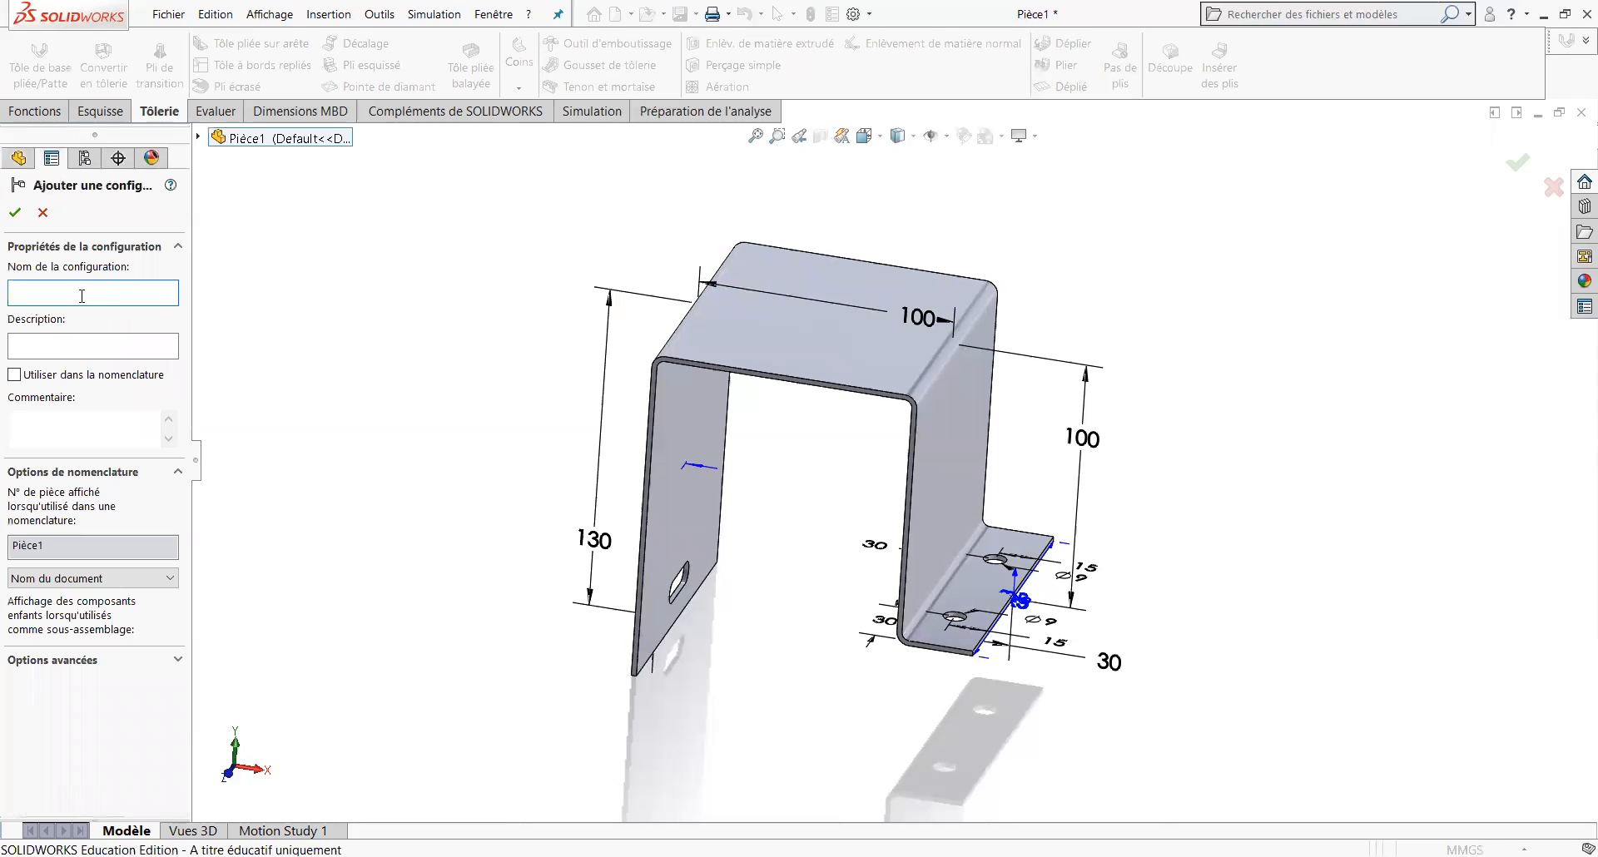
{"action": "type", "text": "depliage"}
{"action": "left_click", "coordinate": [15, 212]}
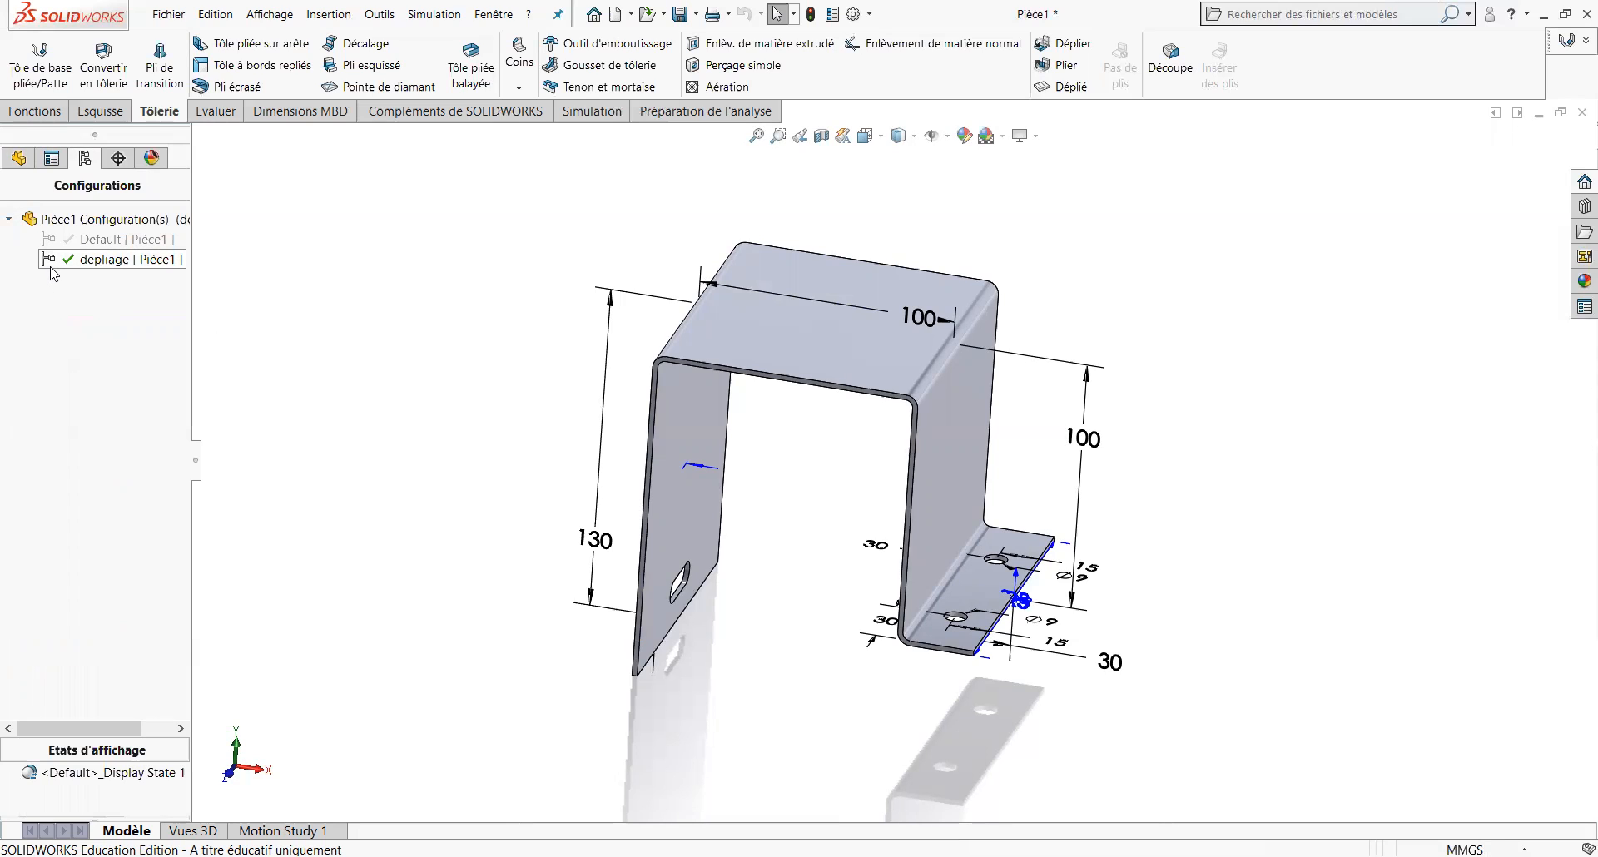
Unsuppress the flat pattern feature in the depliage configuration to unfold the part.
{"action": "left_click", "coordinate": [18, 159]}
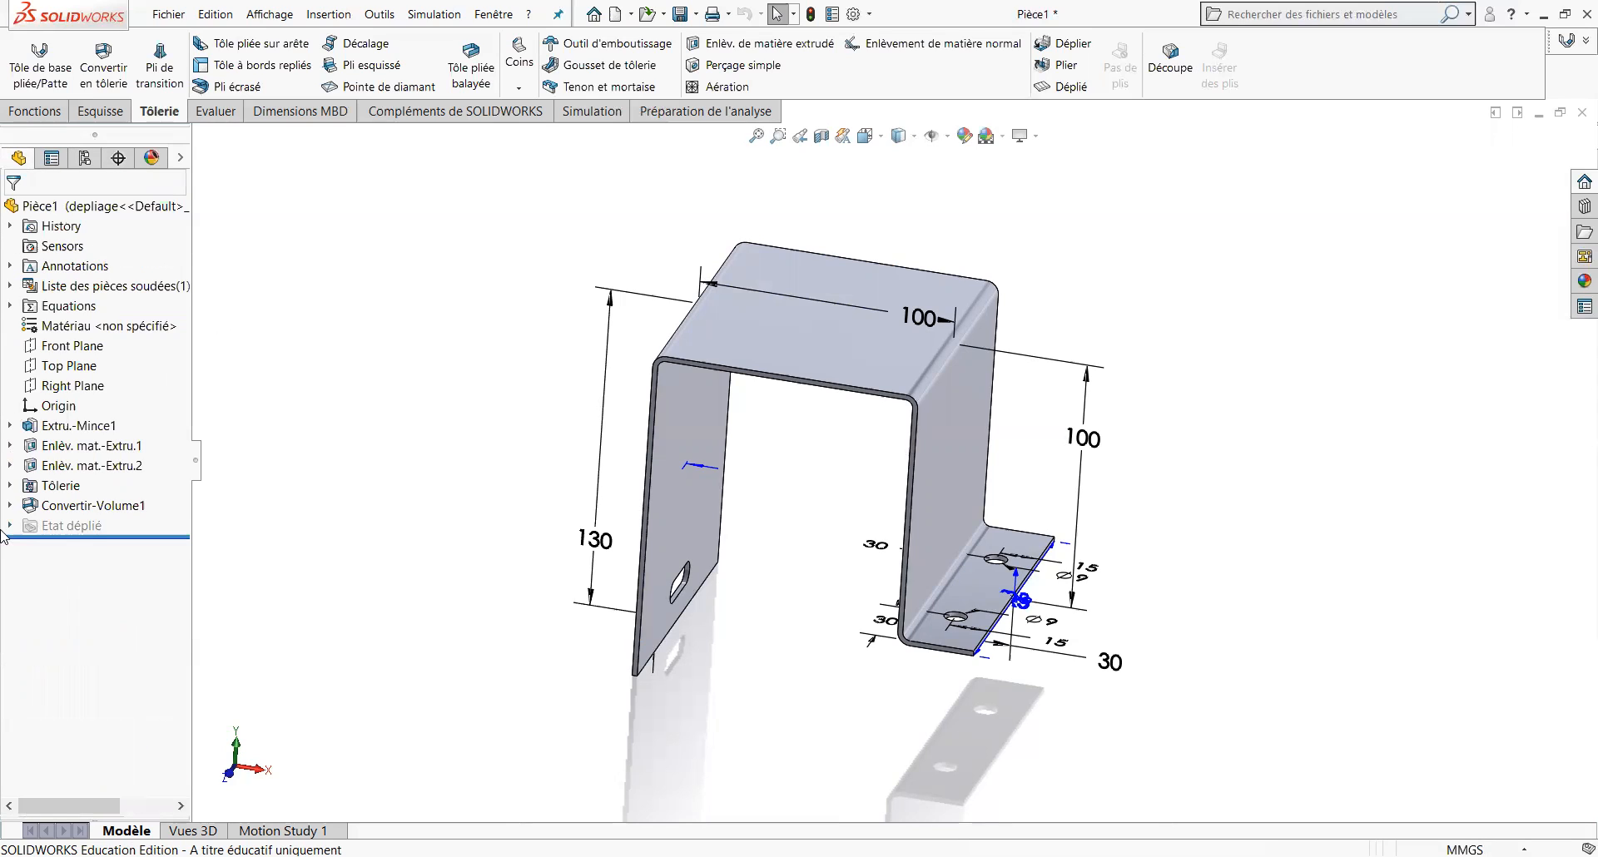
{"action": "left_click", "coordinate": [10, 526]}
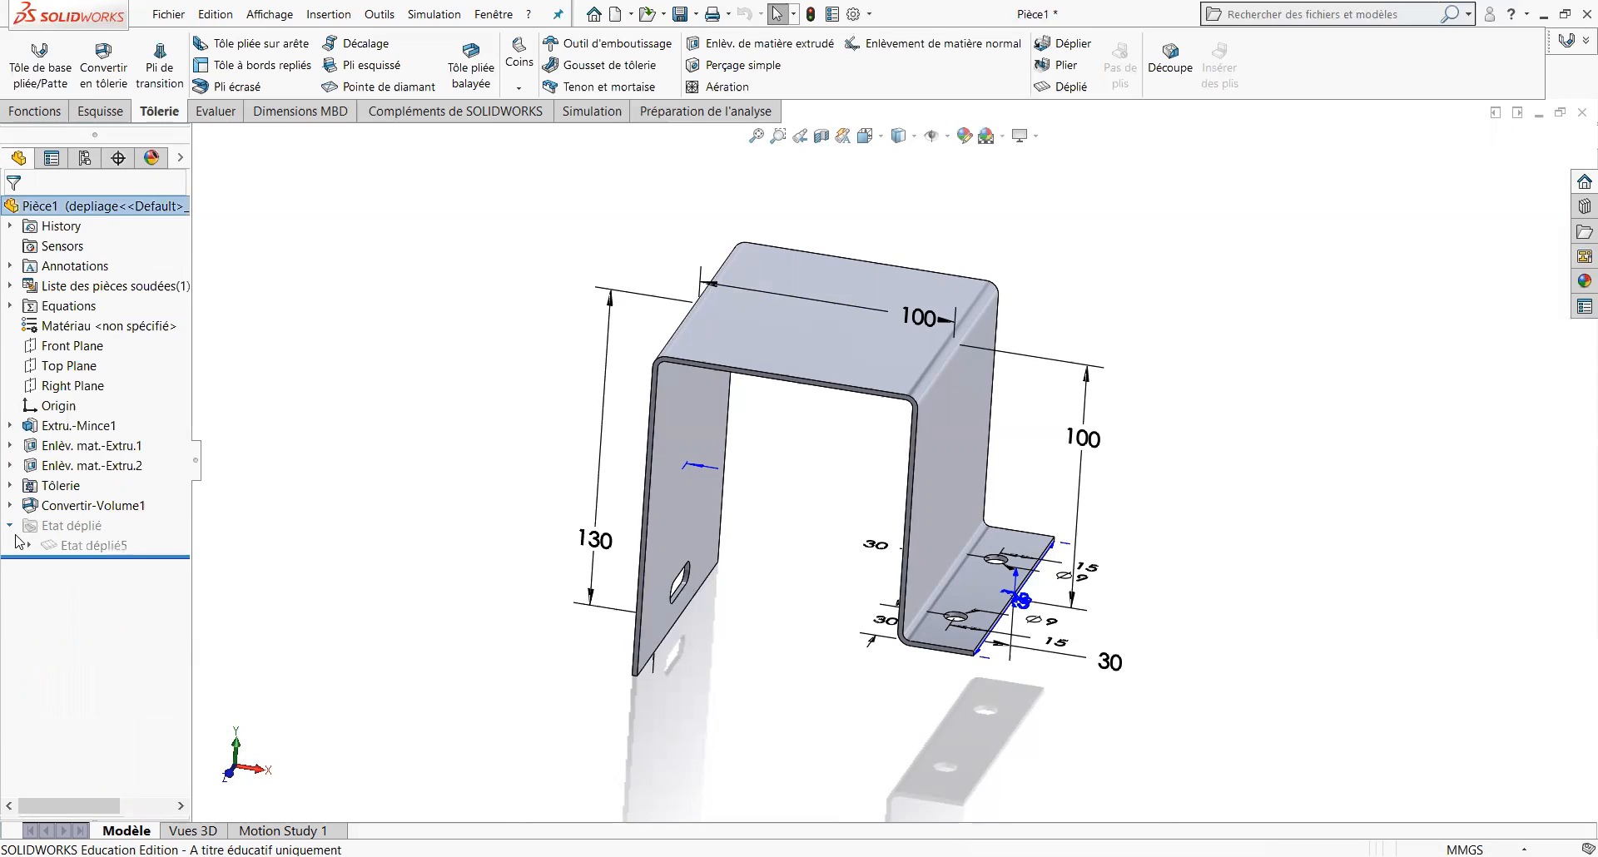
{"action": "right_click", "coordinate": [81, 545]}
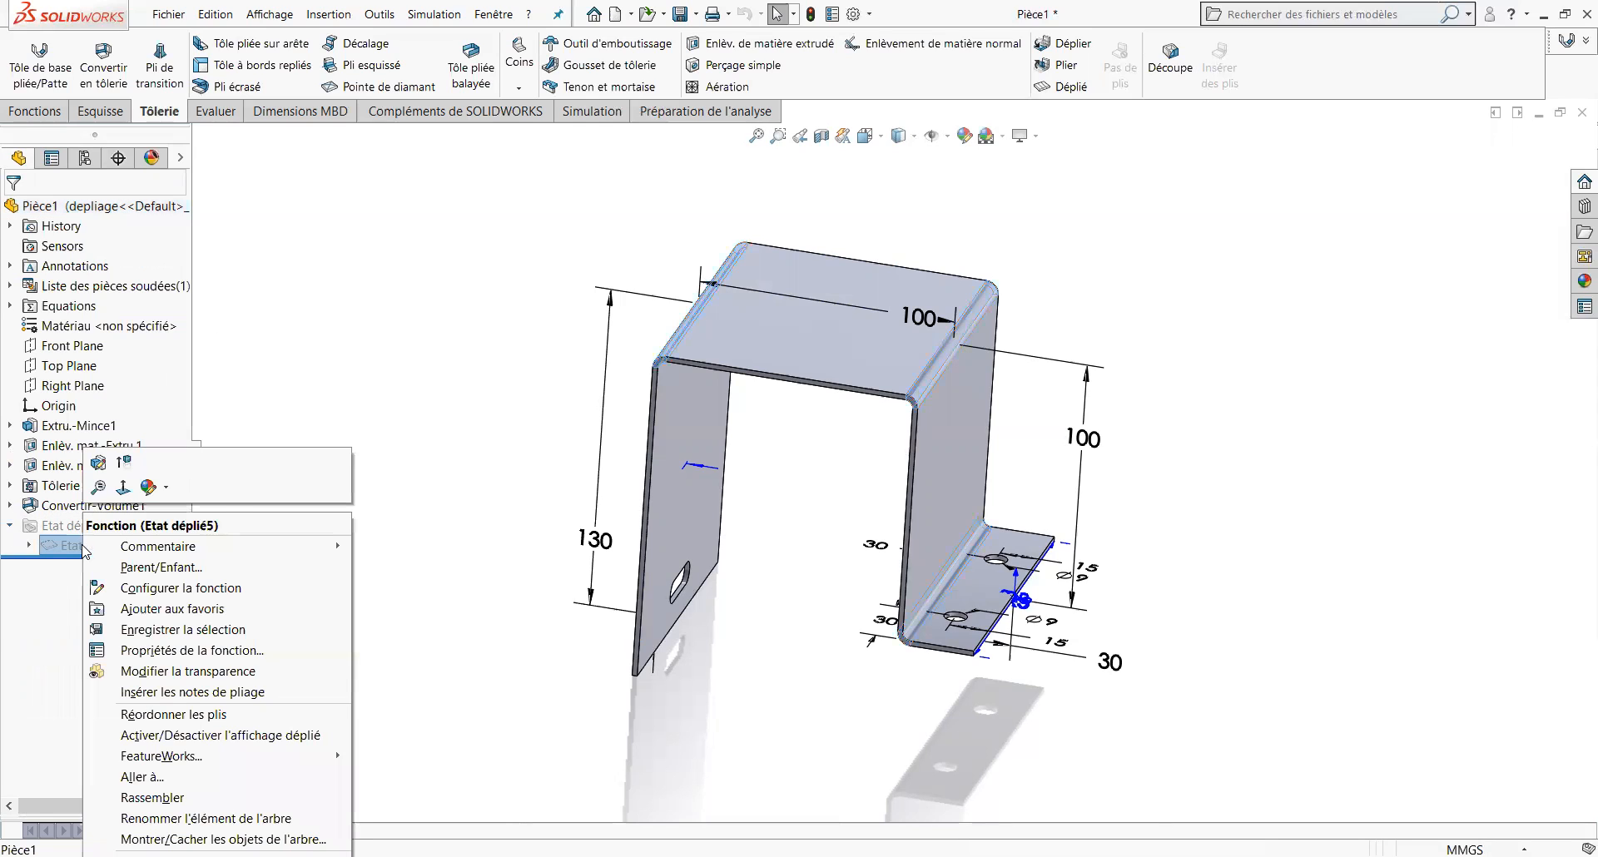
{"action": "left_click", "coordinate": [123, 464]}
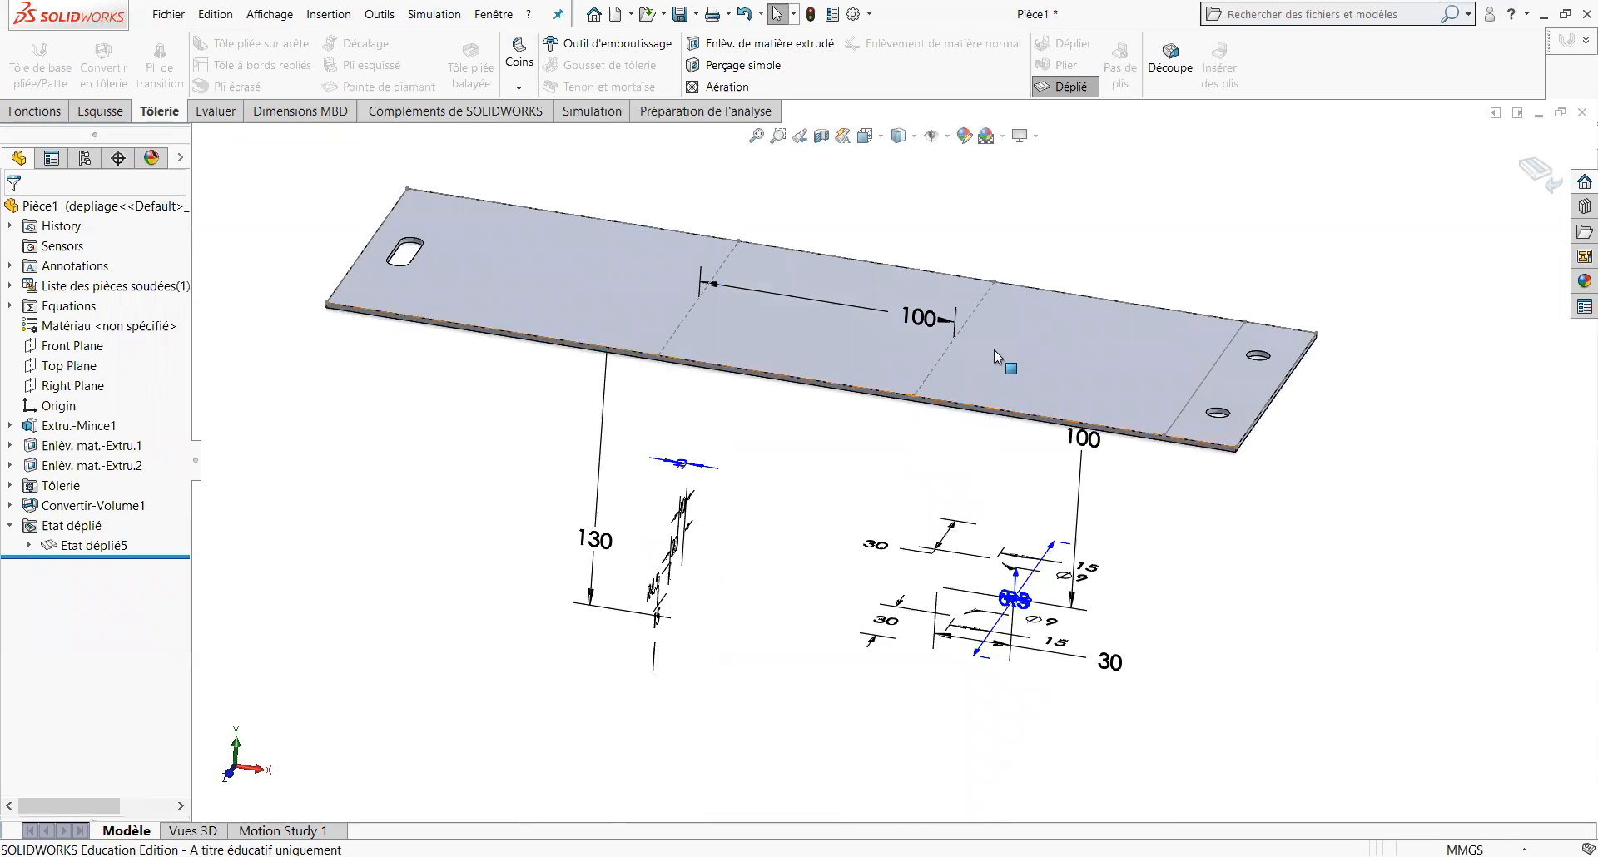
{"action": "scroll", "coordinate": [932, 310], "scroll_direction": "up", "scroll_amount": 3}
{"action": "scroll", "coordinate": [932, 310], "scroll_direction": "down", "scroll_amount": 3}
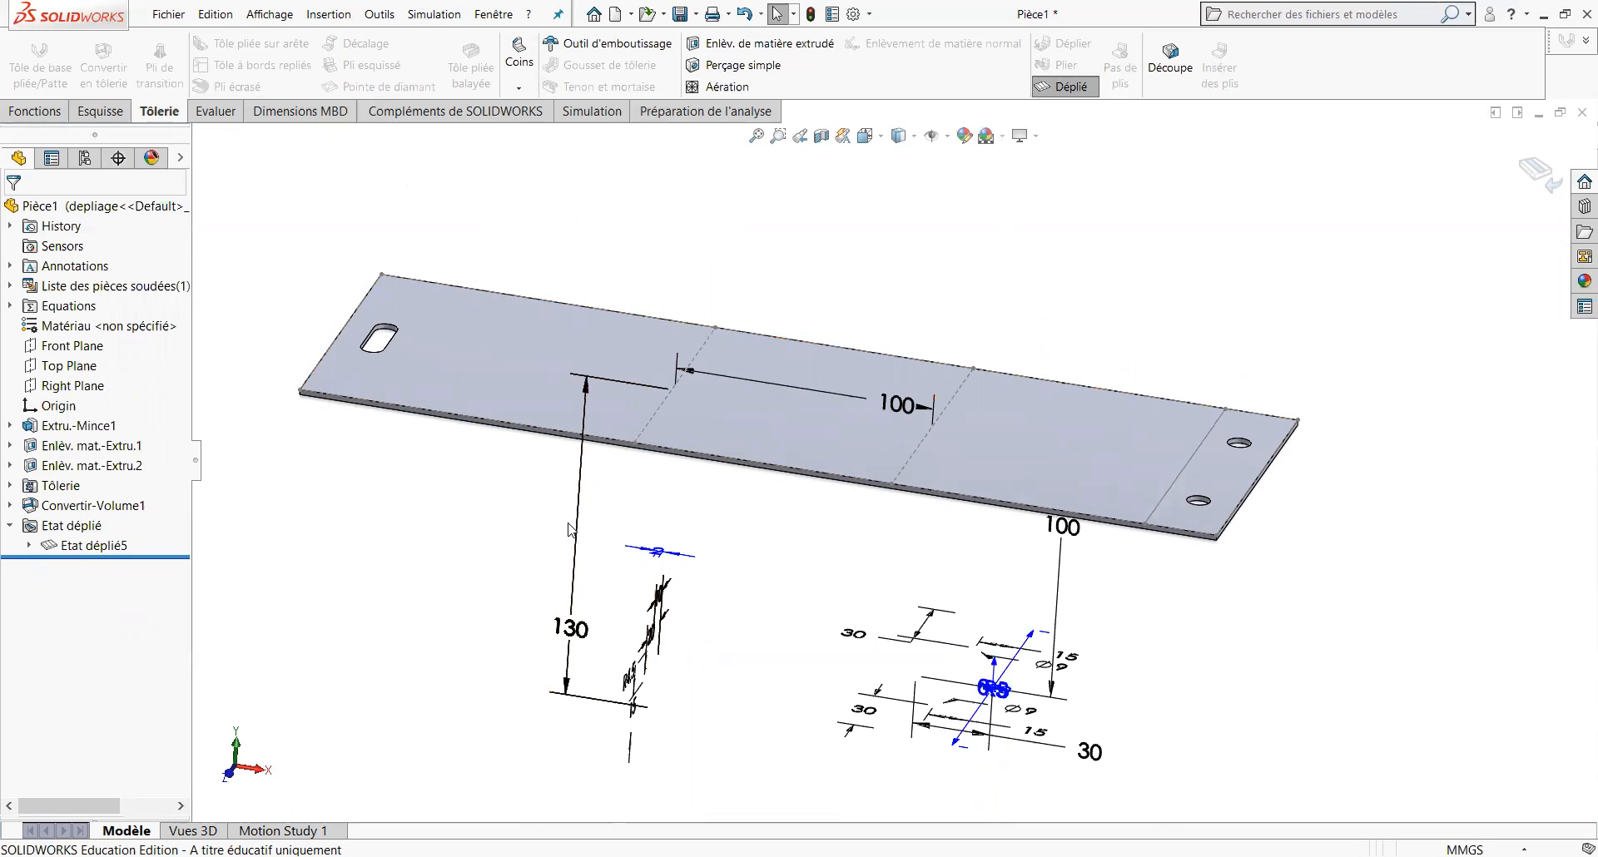
Activate the Default configuration and return to depliage to compare the folded and unfolded states of the part.
{"action": "left_click", "coordinate": [84, 160]}
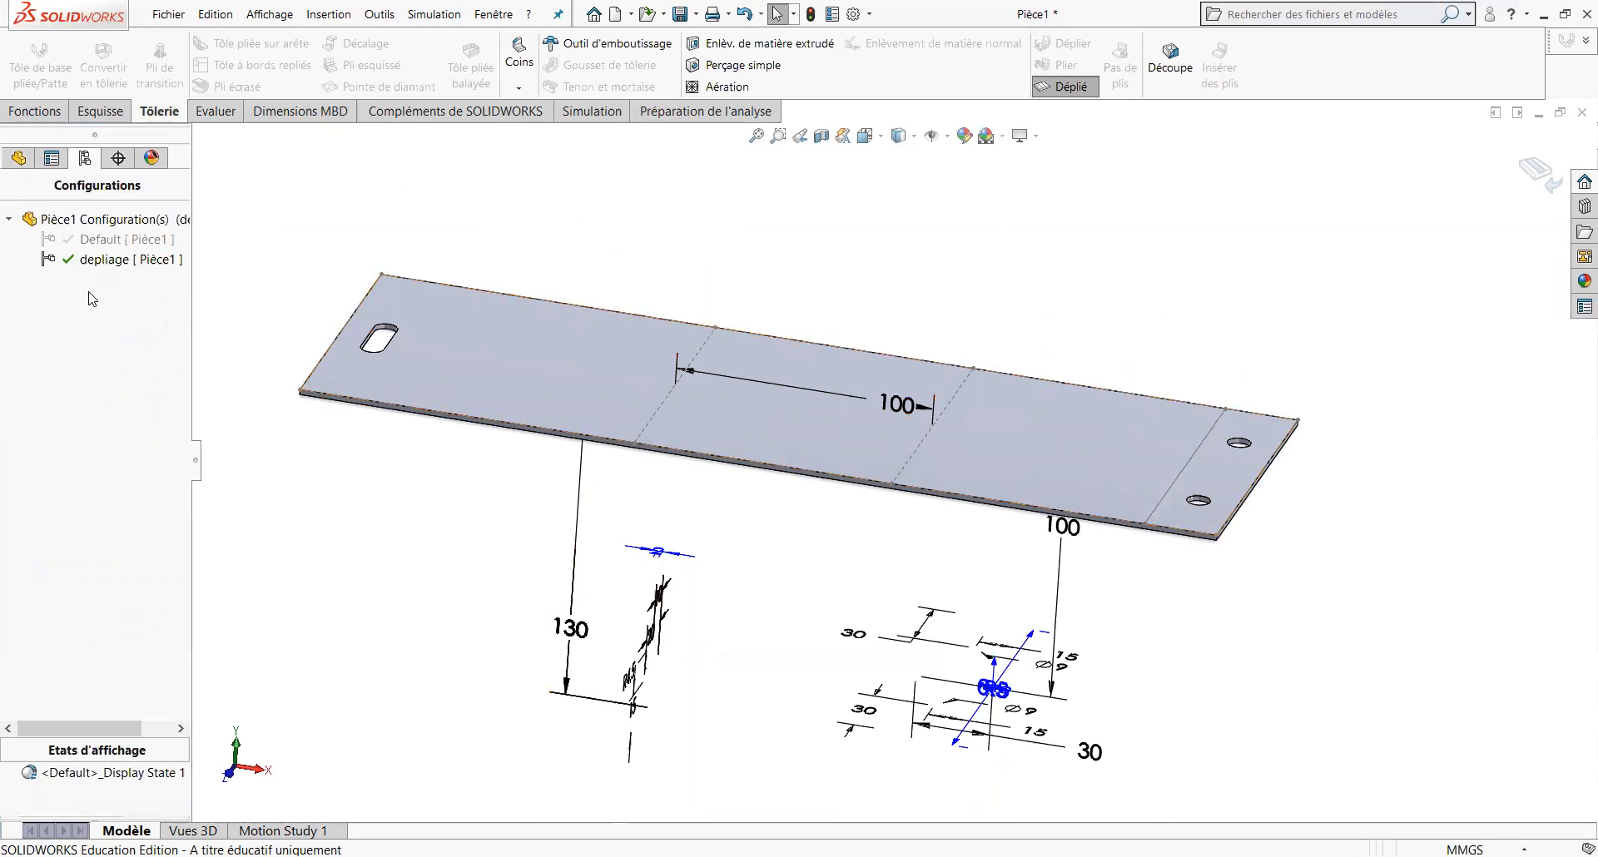
{"action": "double_click", "coordinate": [111, 241]}
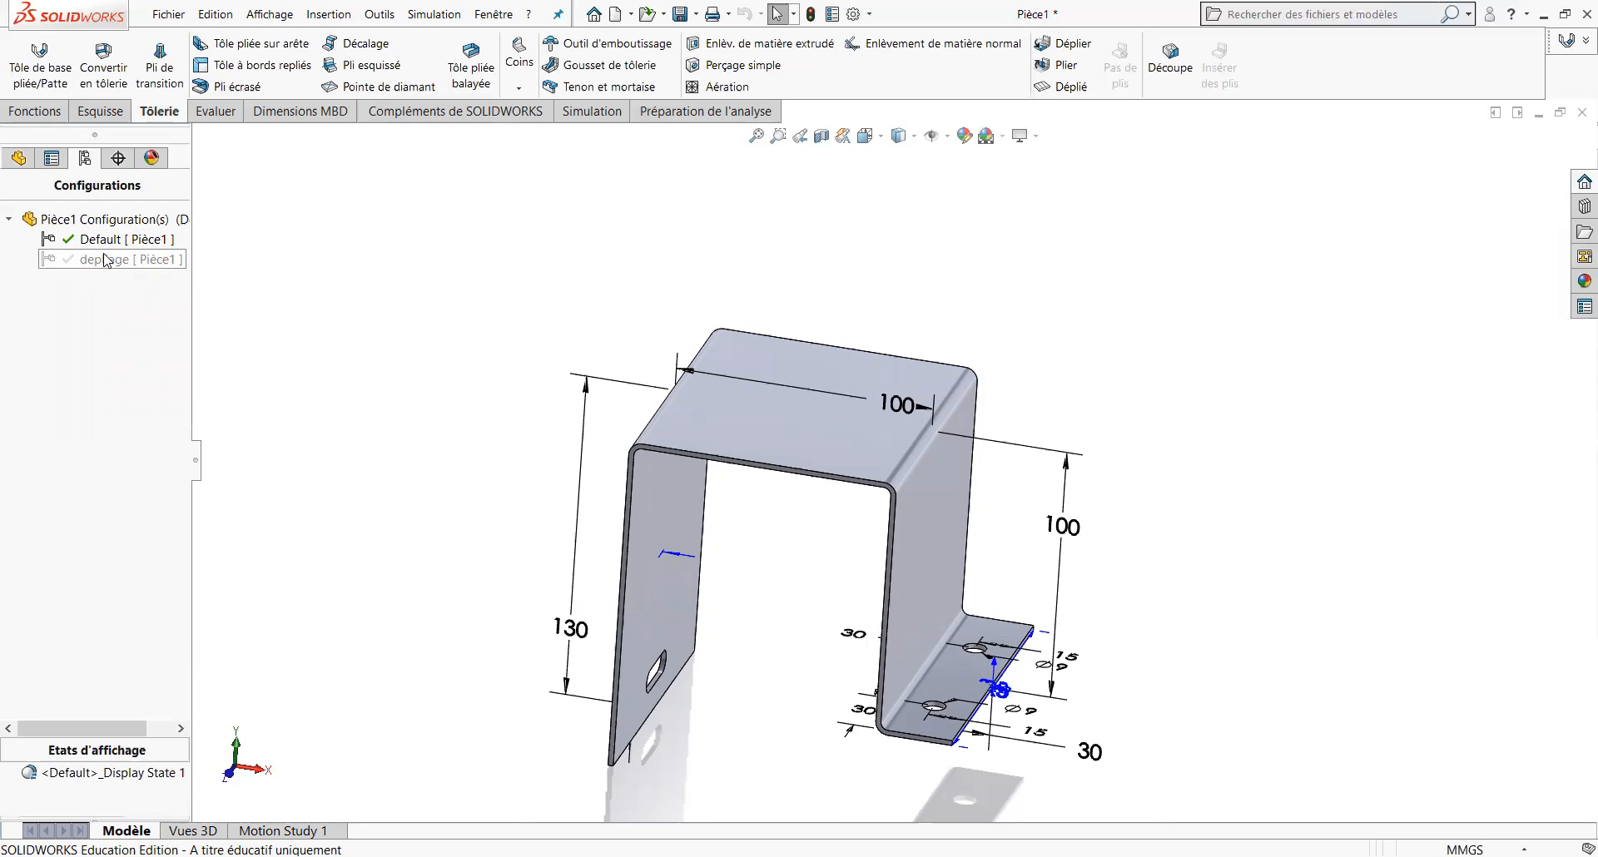
{"action": "double_click", "coordinate": [101, 261]}
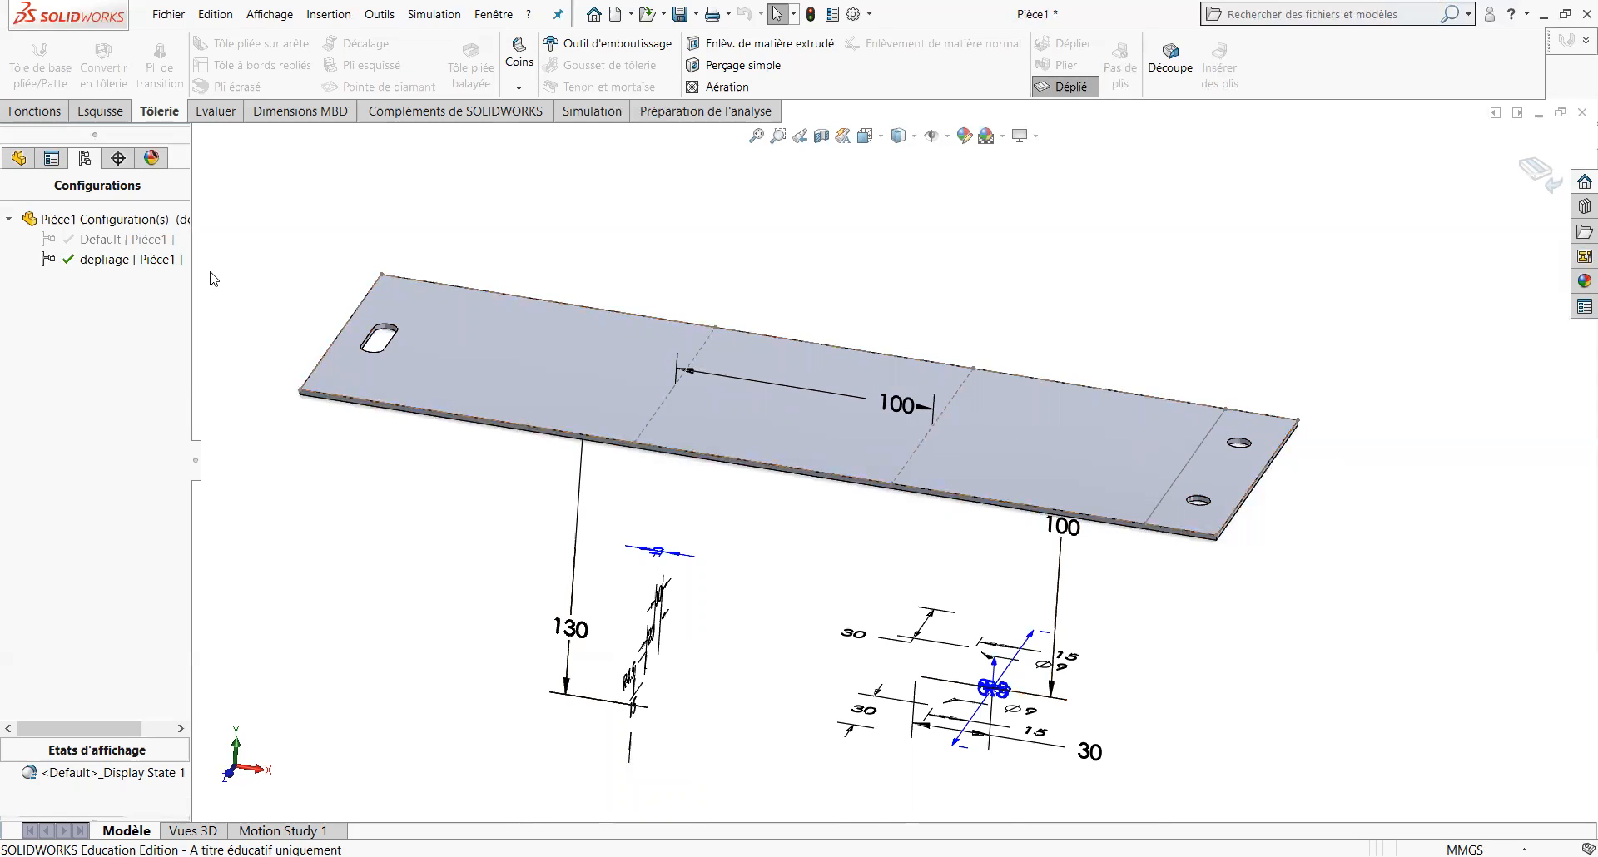
Measure the length of the unfolded part's long edge in the depliage configuration.
{"action": "left_click", "coordinate": [216, 111]}
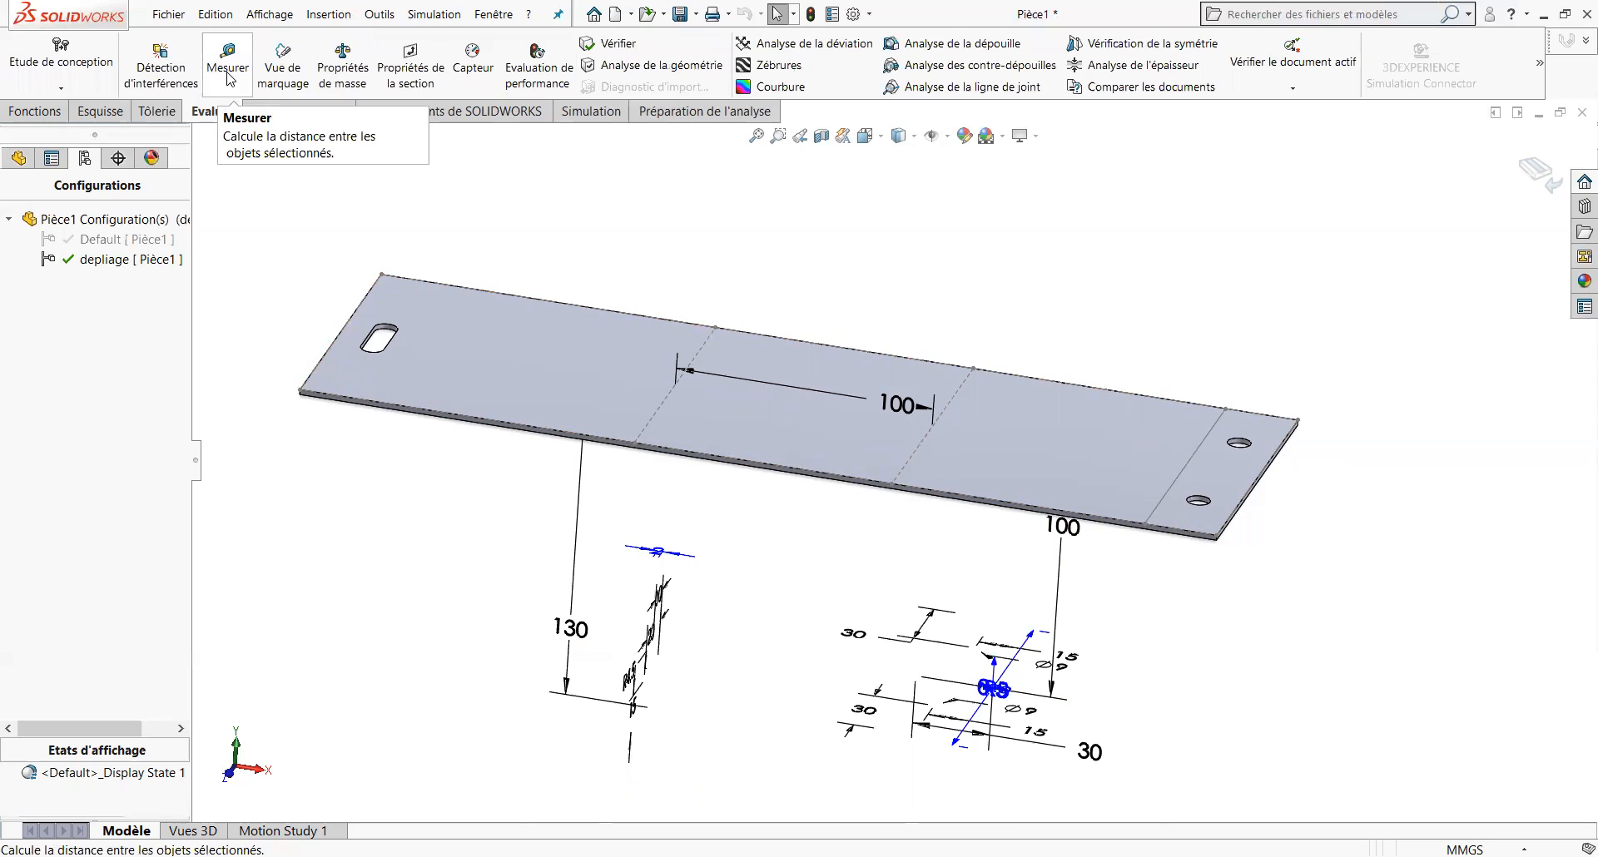
{"action": "left_click", "coordinate": [230, 79]}
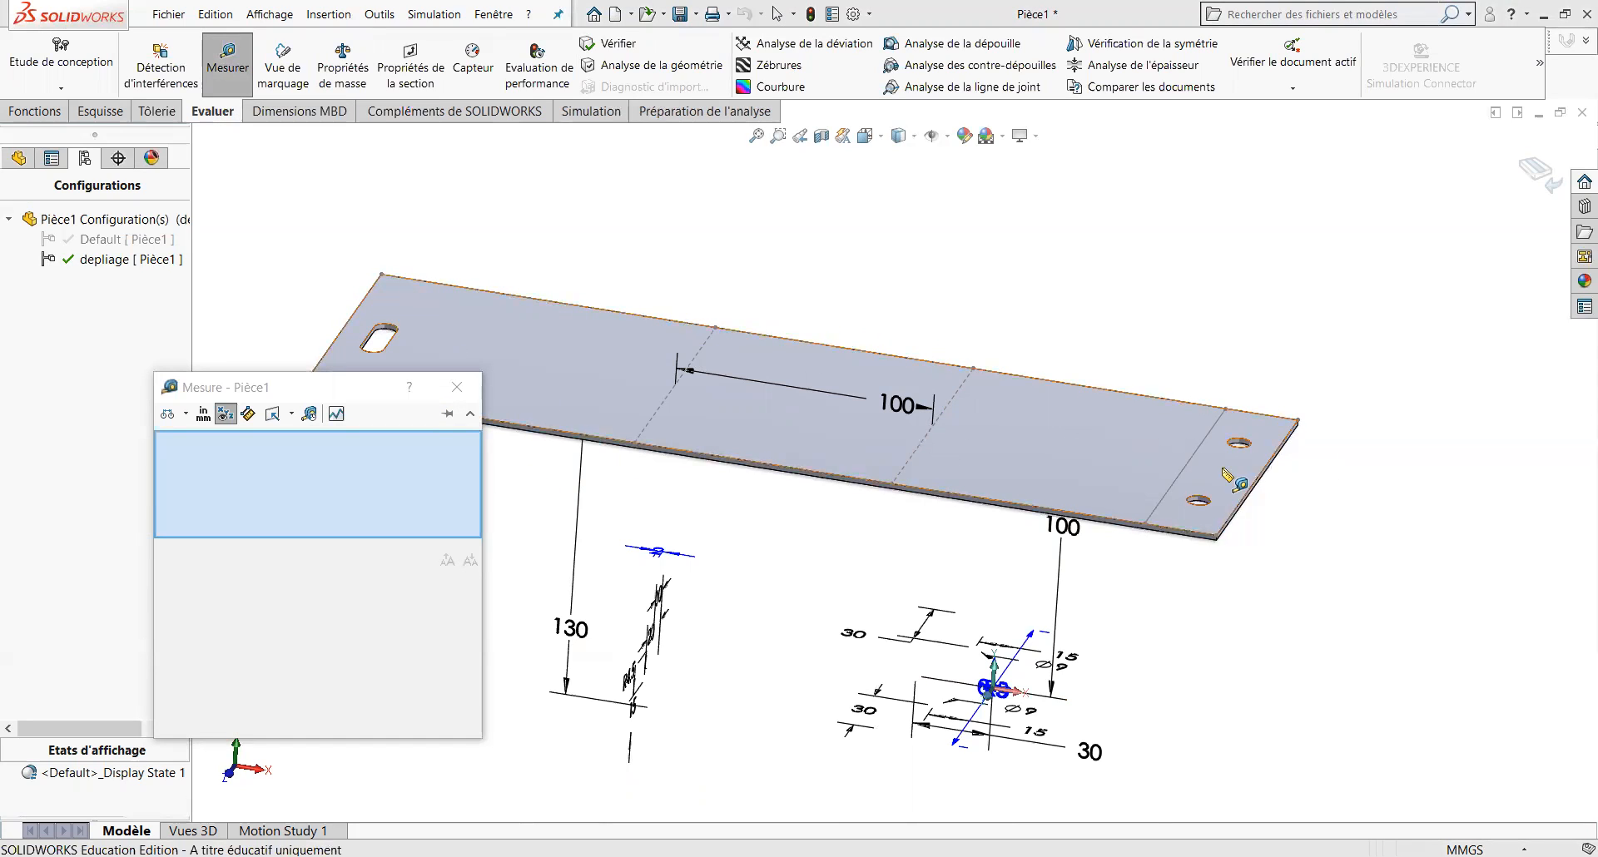
{"action": "left_click", "coordinate": [800, 475]}
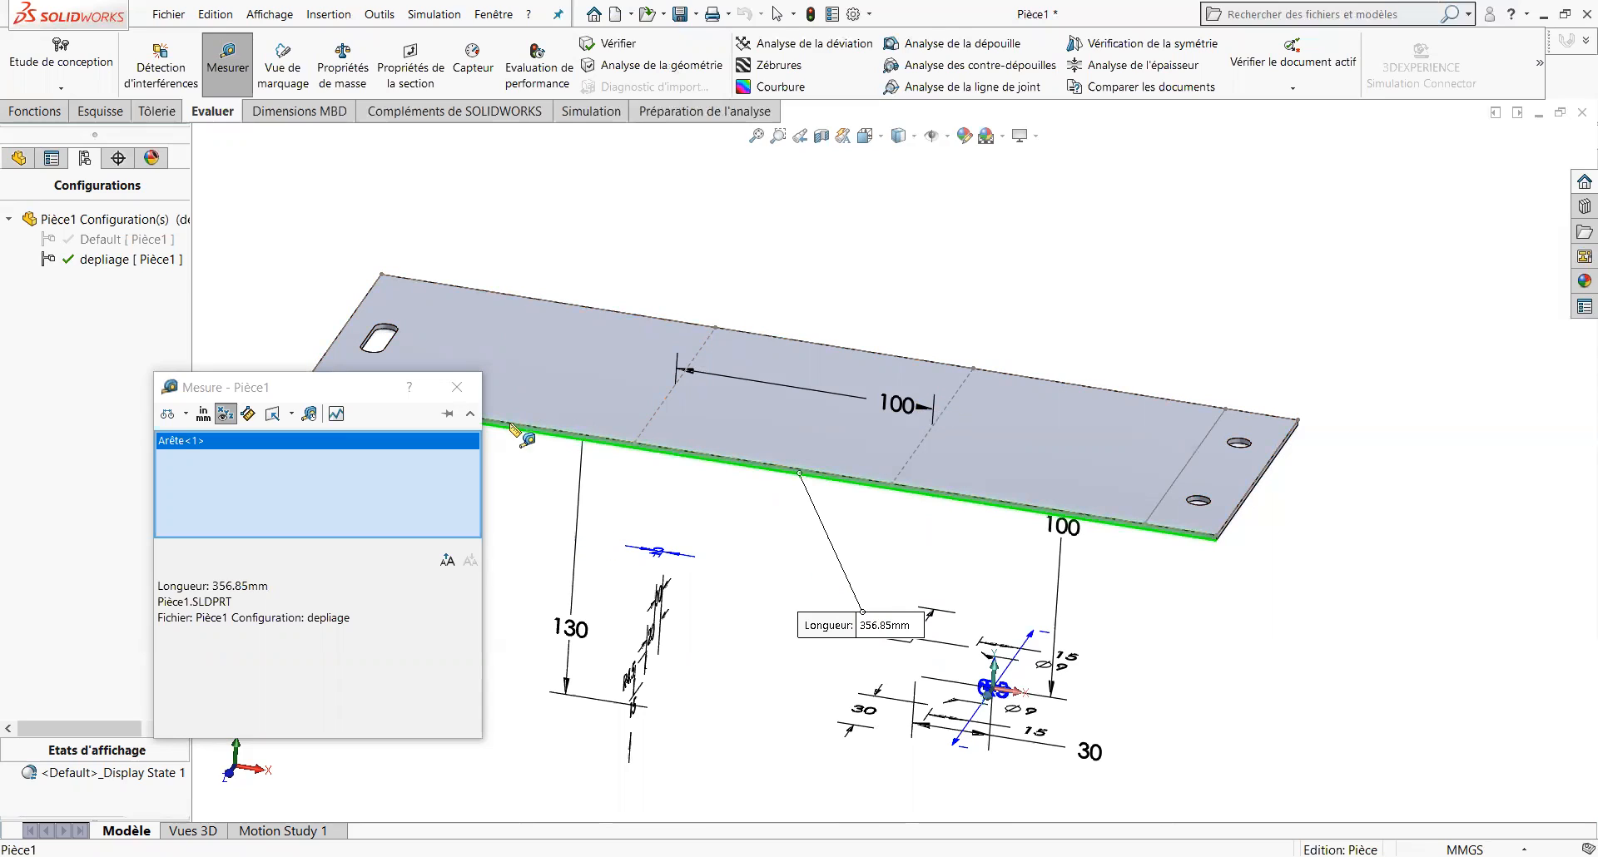
{"action": "left_click", "coordinate": [458, 388]}
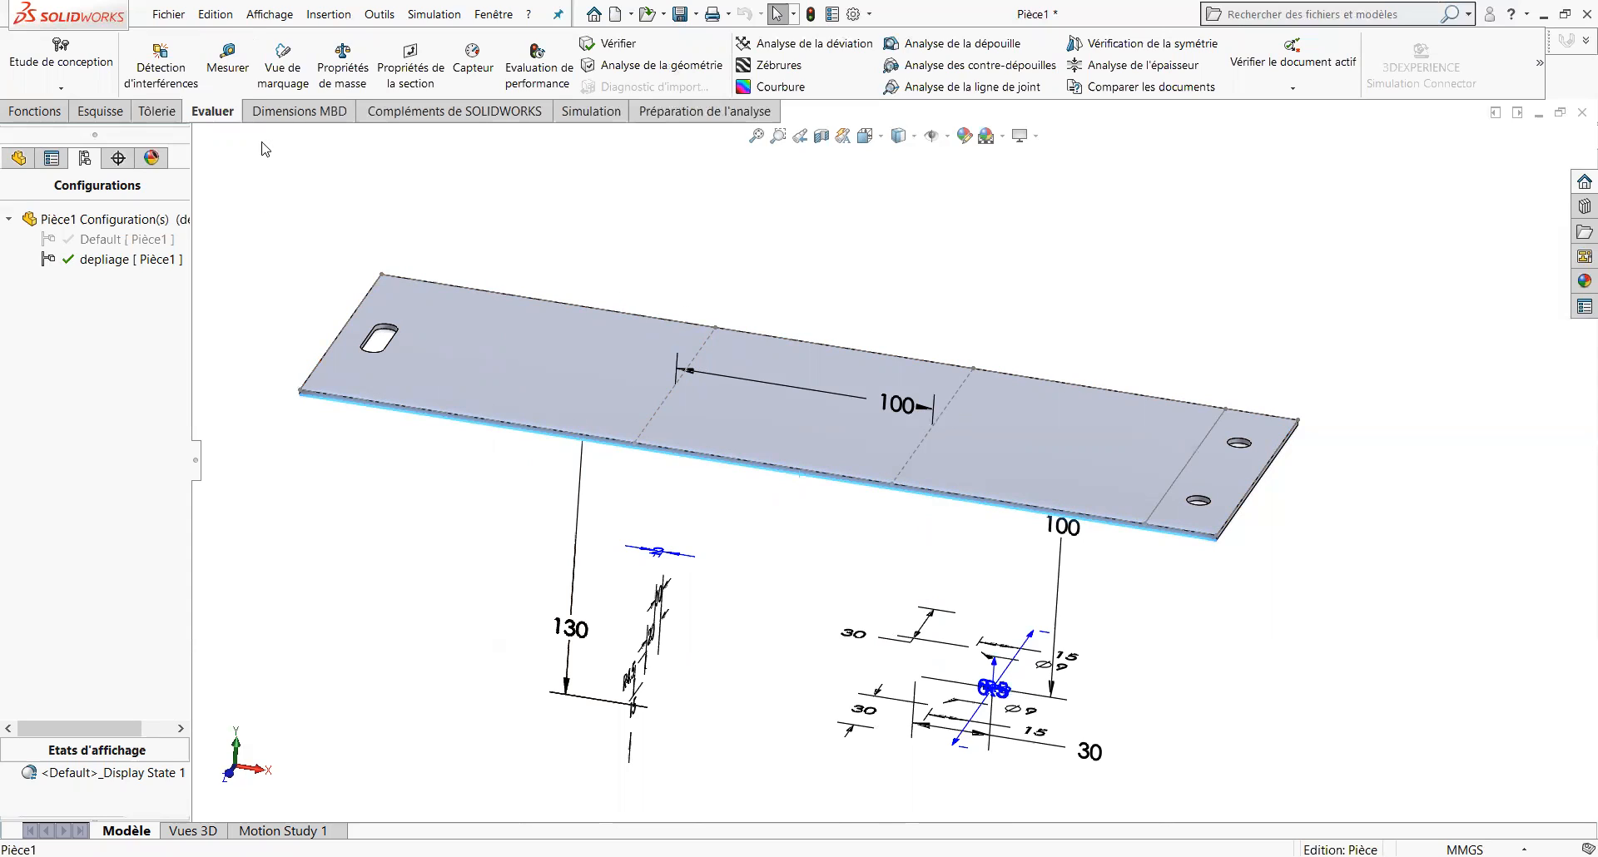
Measure the distance between the end edge beside the slot and the nearest bend line on the flat pattern.
{"action": "left_click", "coordinate": [225, 68]}
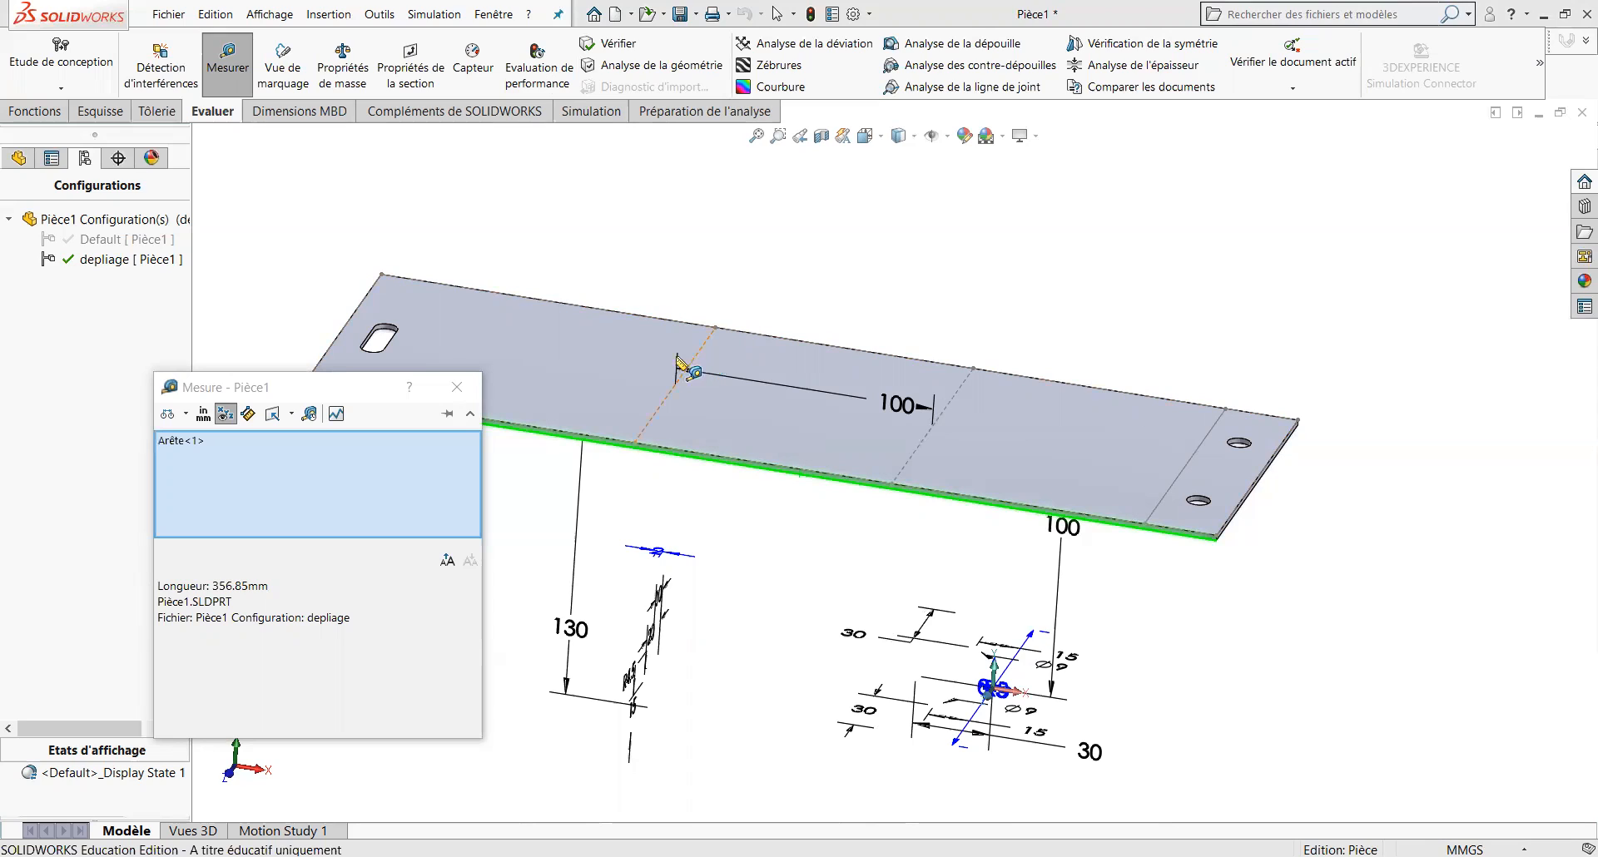
{"action": "left_click", "coordinate": [363, 312]}
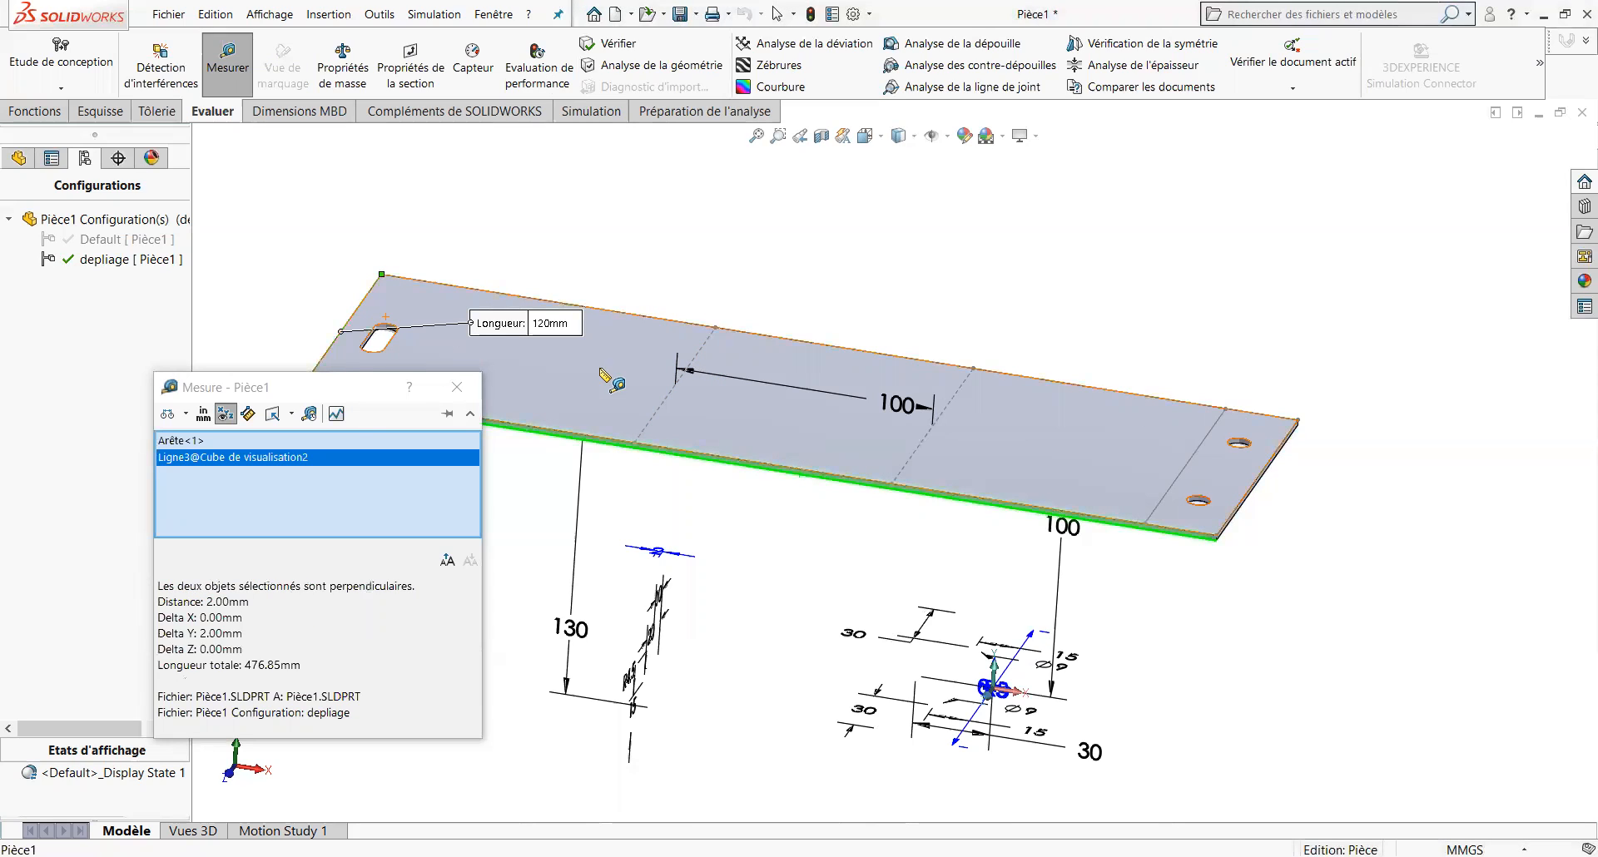
{"action": "left_click", "coordinate": [694, 359]}
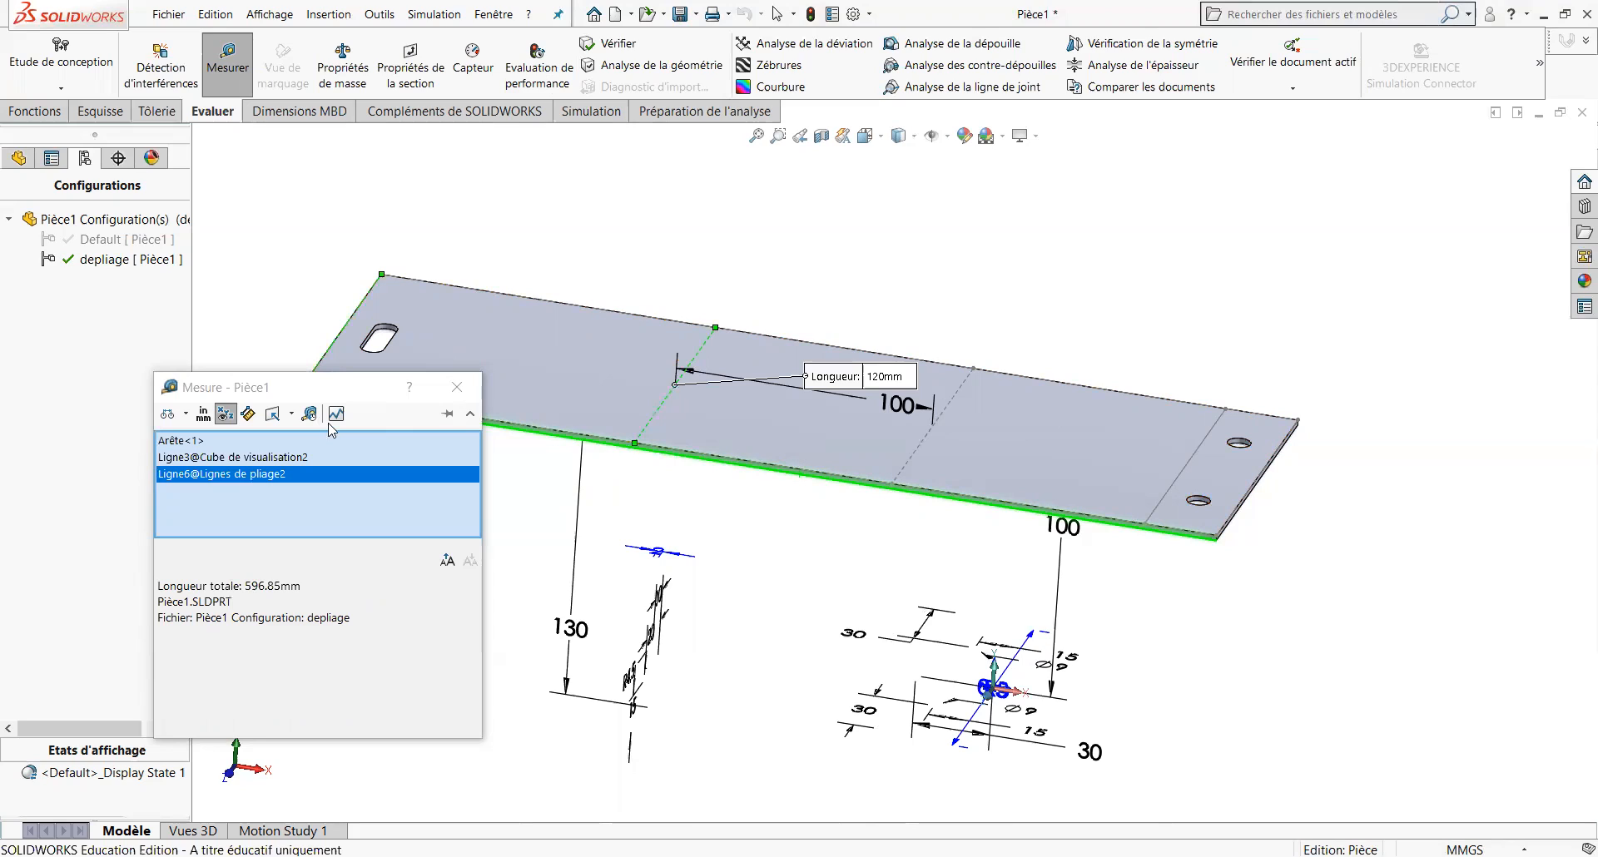
{"action": "left_click_drag", "start_coordinate": [308, 388], "coordinate": [330, 478]}
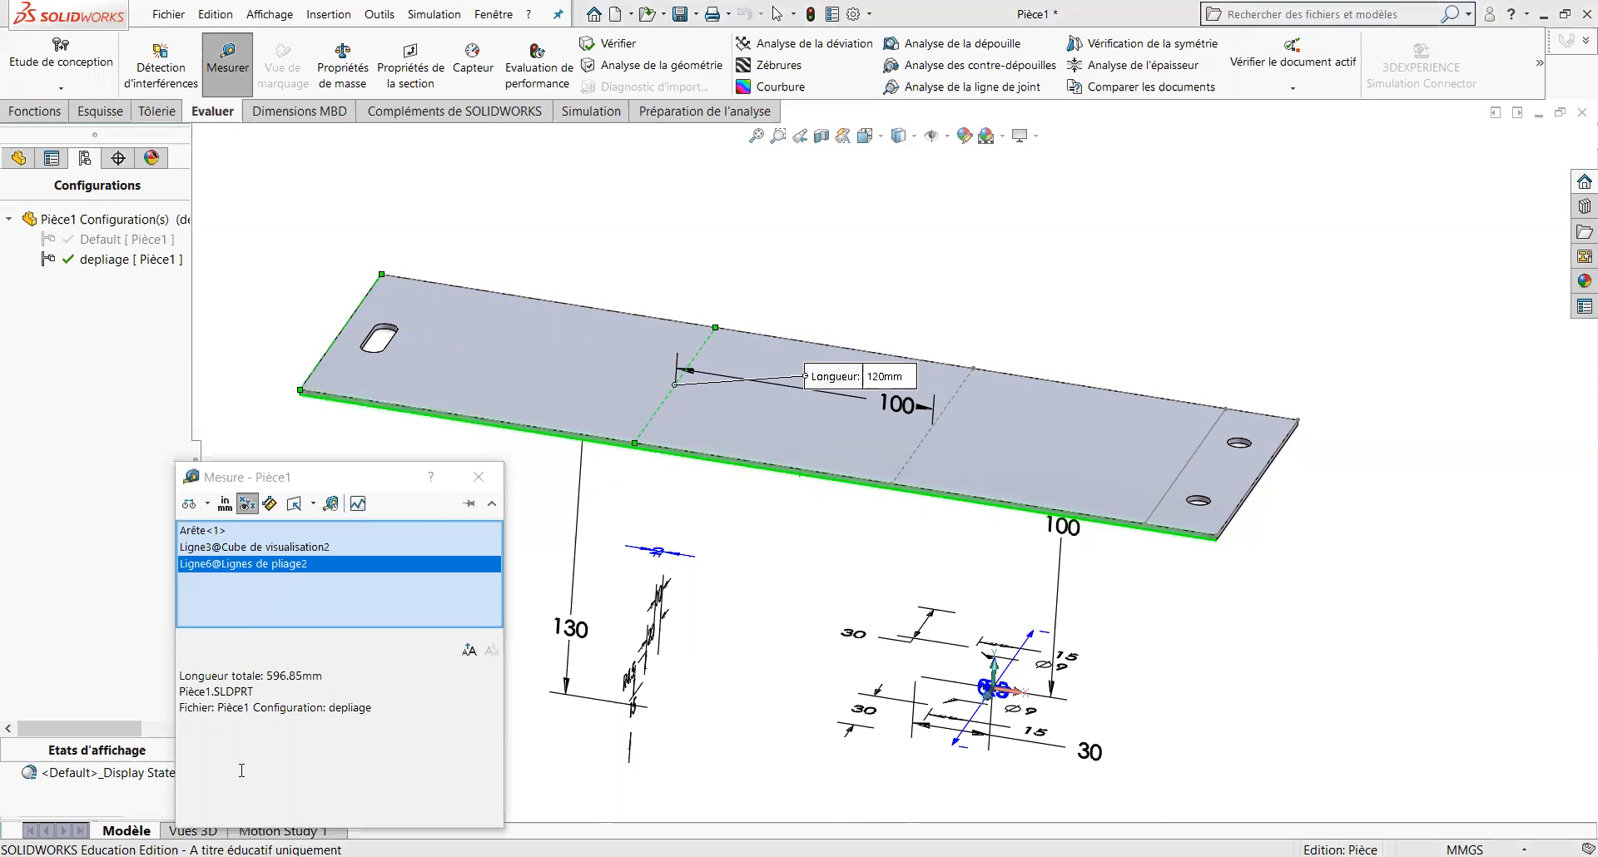
{"action": "left_click", "coordinate": [202, 533]}
{"action": "key", "text": "Delete"}
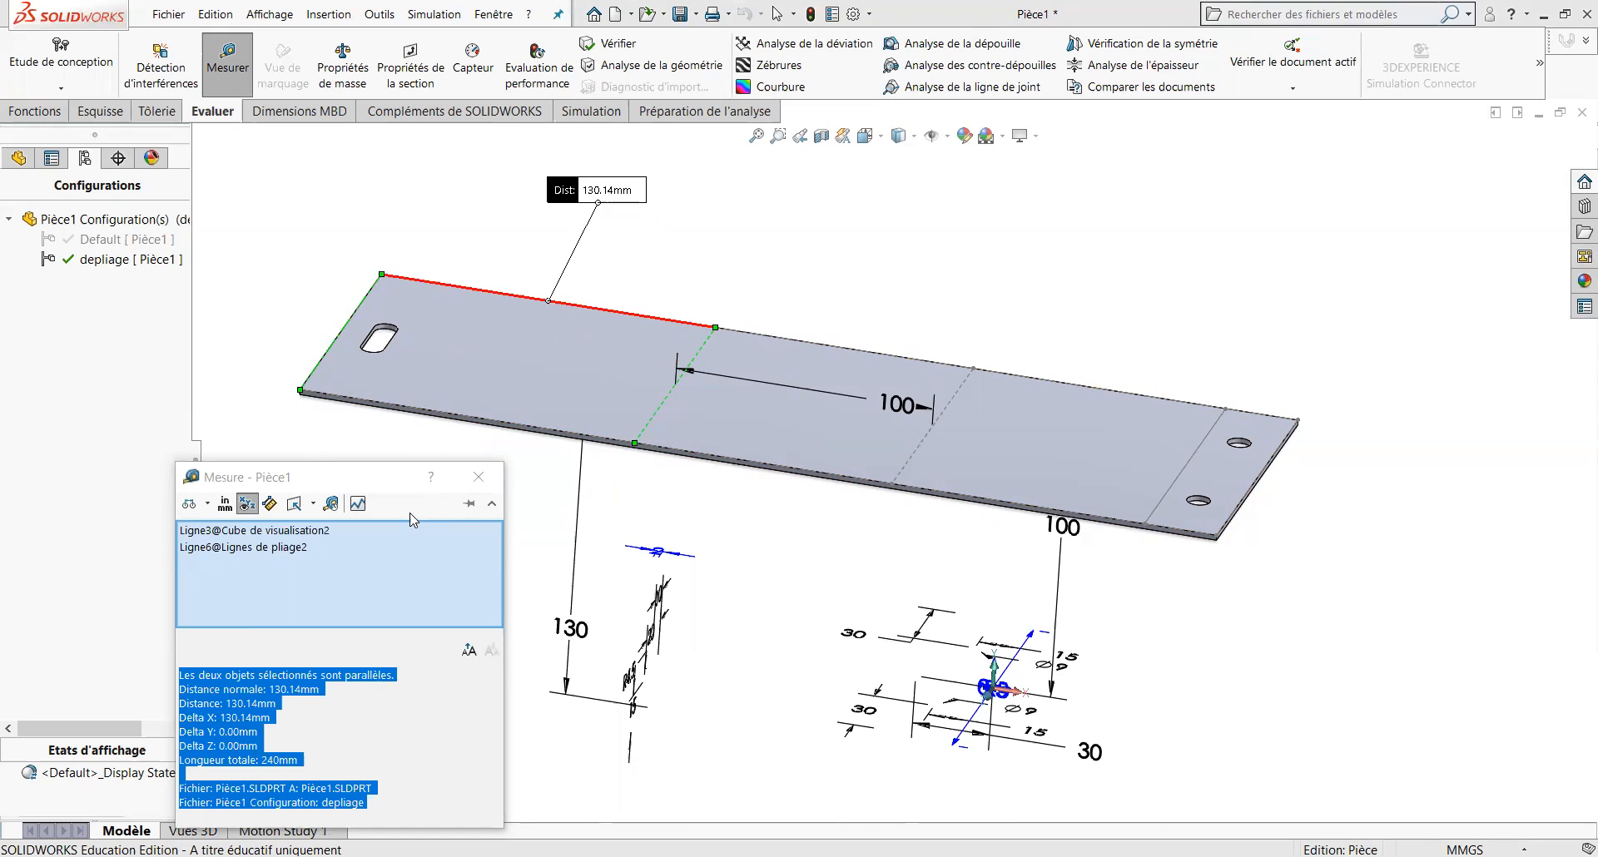
{"action": "left_click", "coordinate": [479, 476]}
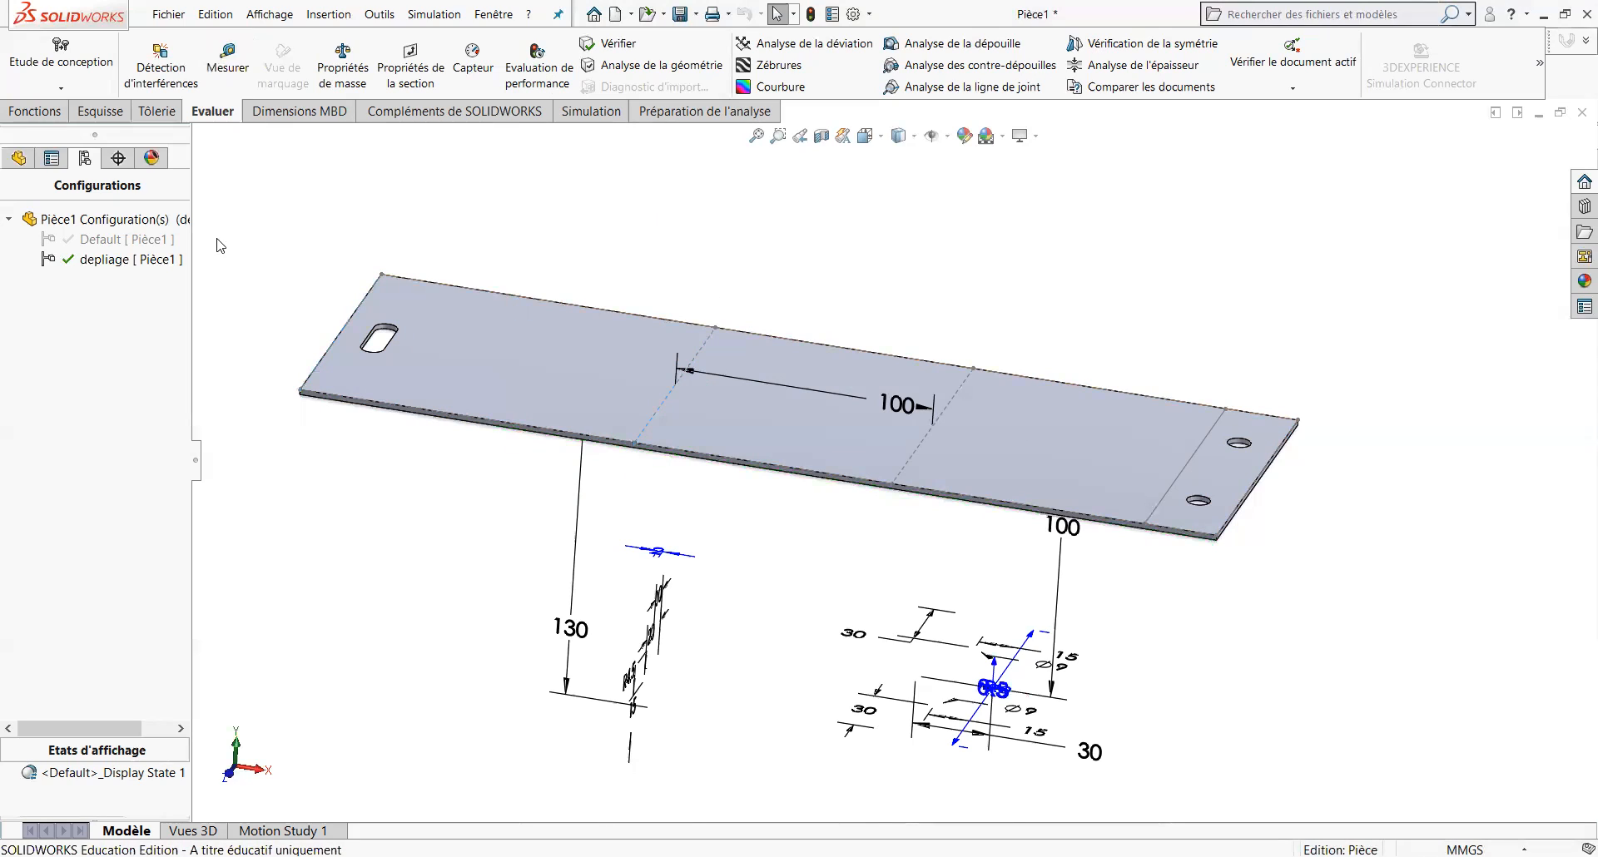
Reactivate the folded Default configuration and create a desktop folder named "pliage carter" as the part's save location.
{"action": "double_click", "coordinate": [125, 239]}
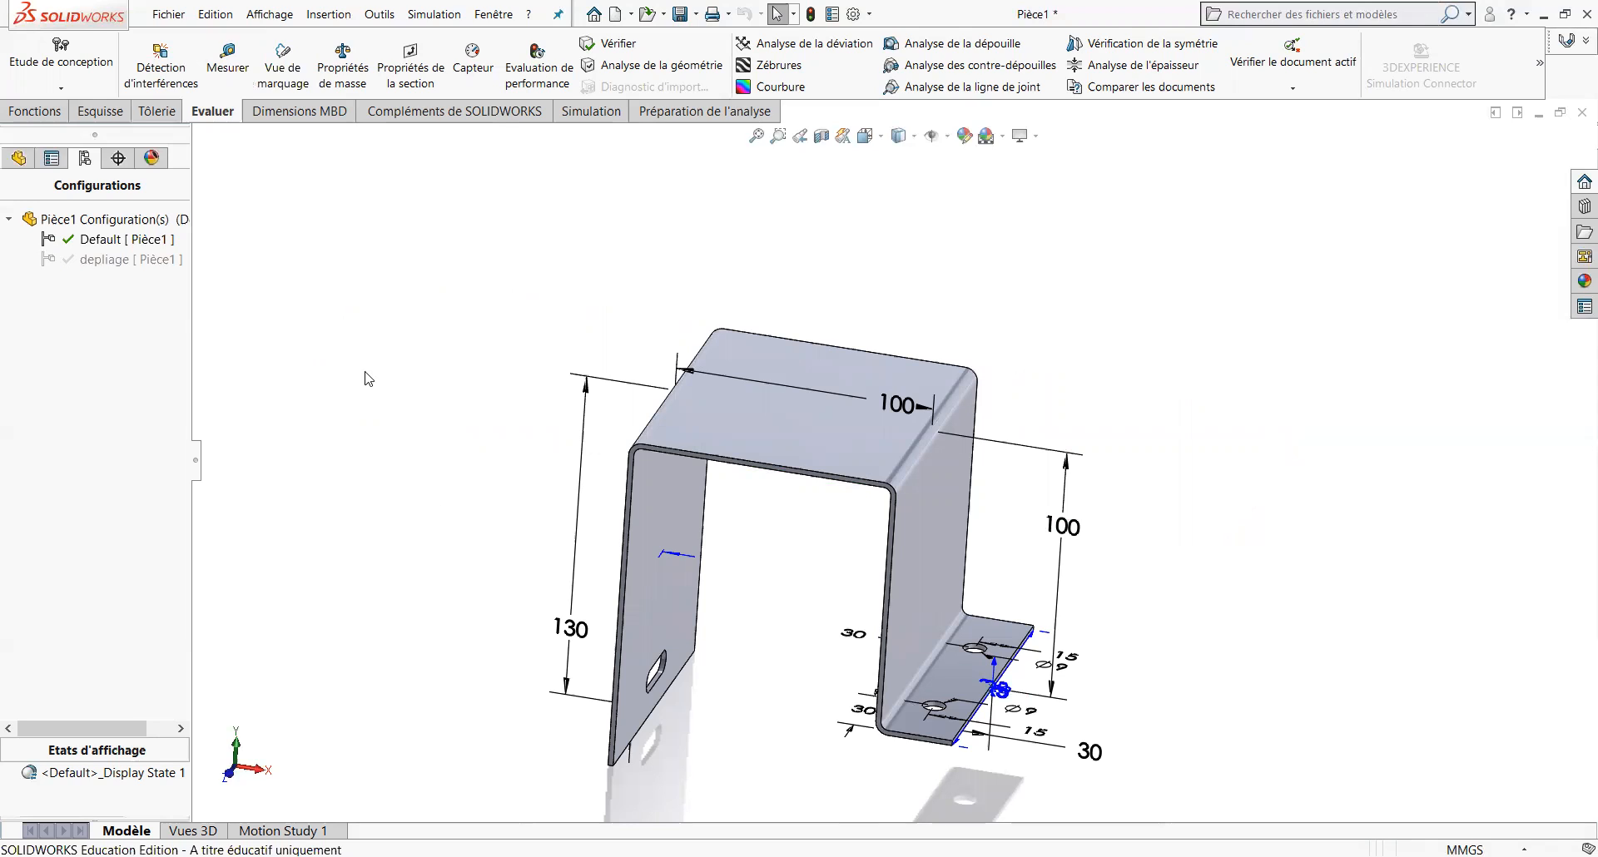
{"action": "left_click", "coordinate": [179, 22]}
{"action": "left_click", "coordinate": [222, 230]}
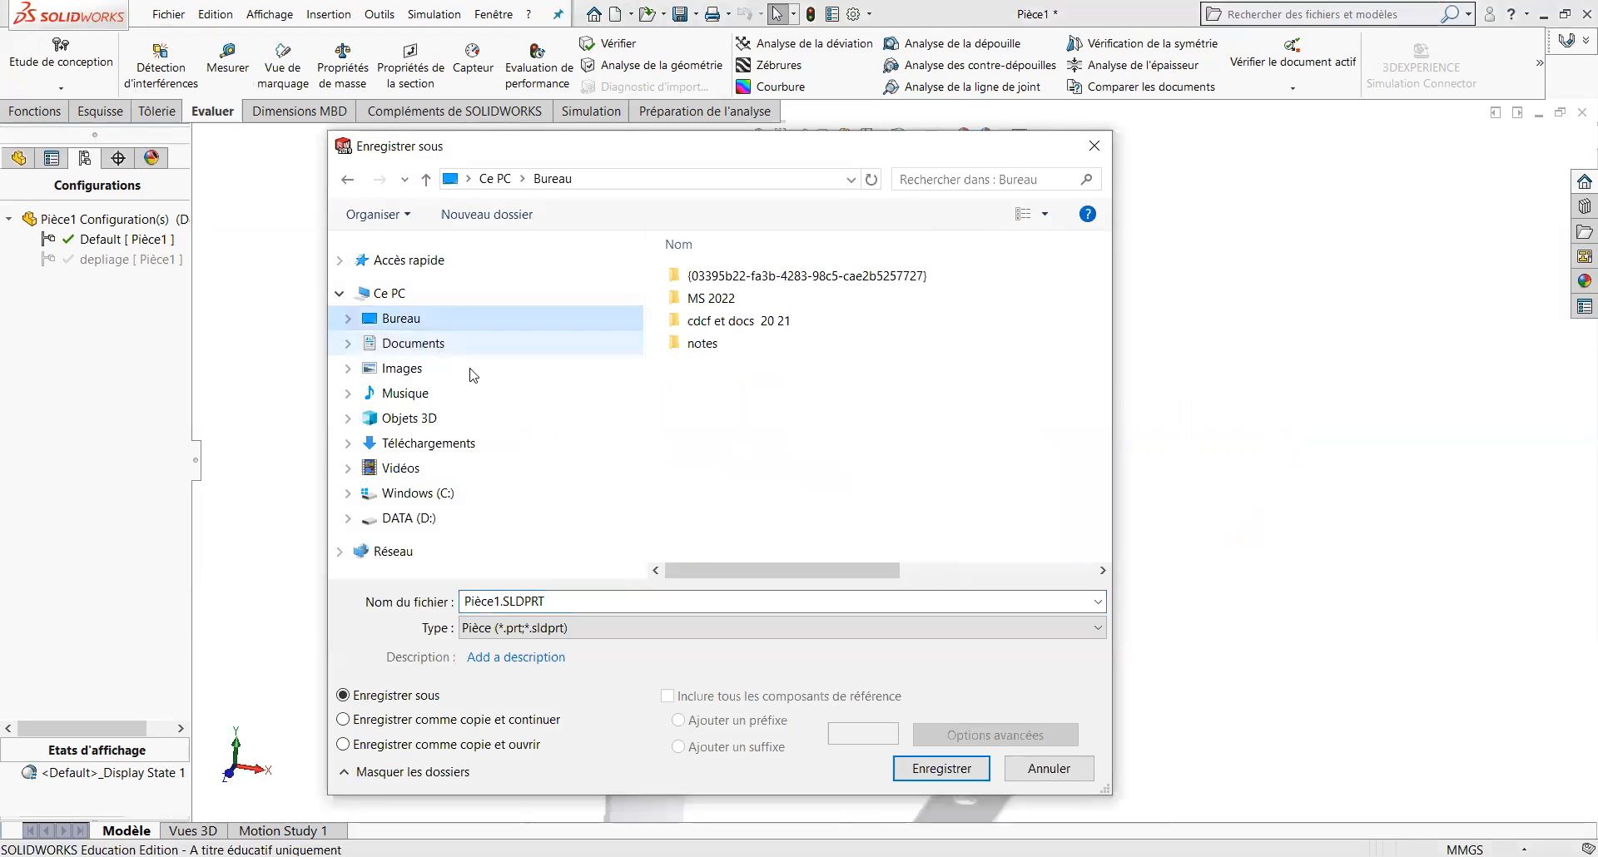
{"action": "left_click", "coordinate": [518, 222]}
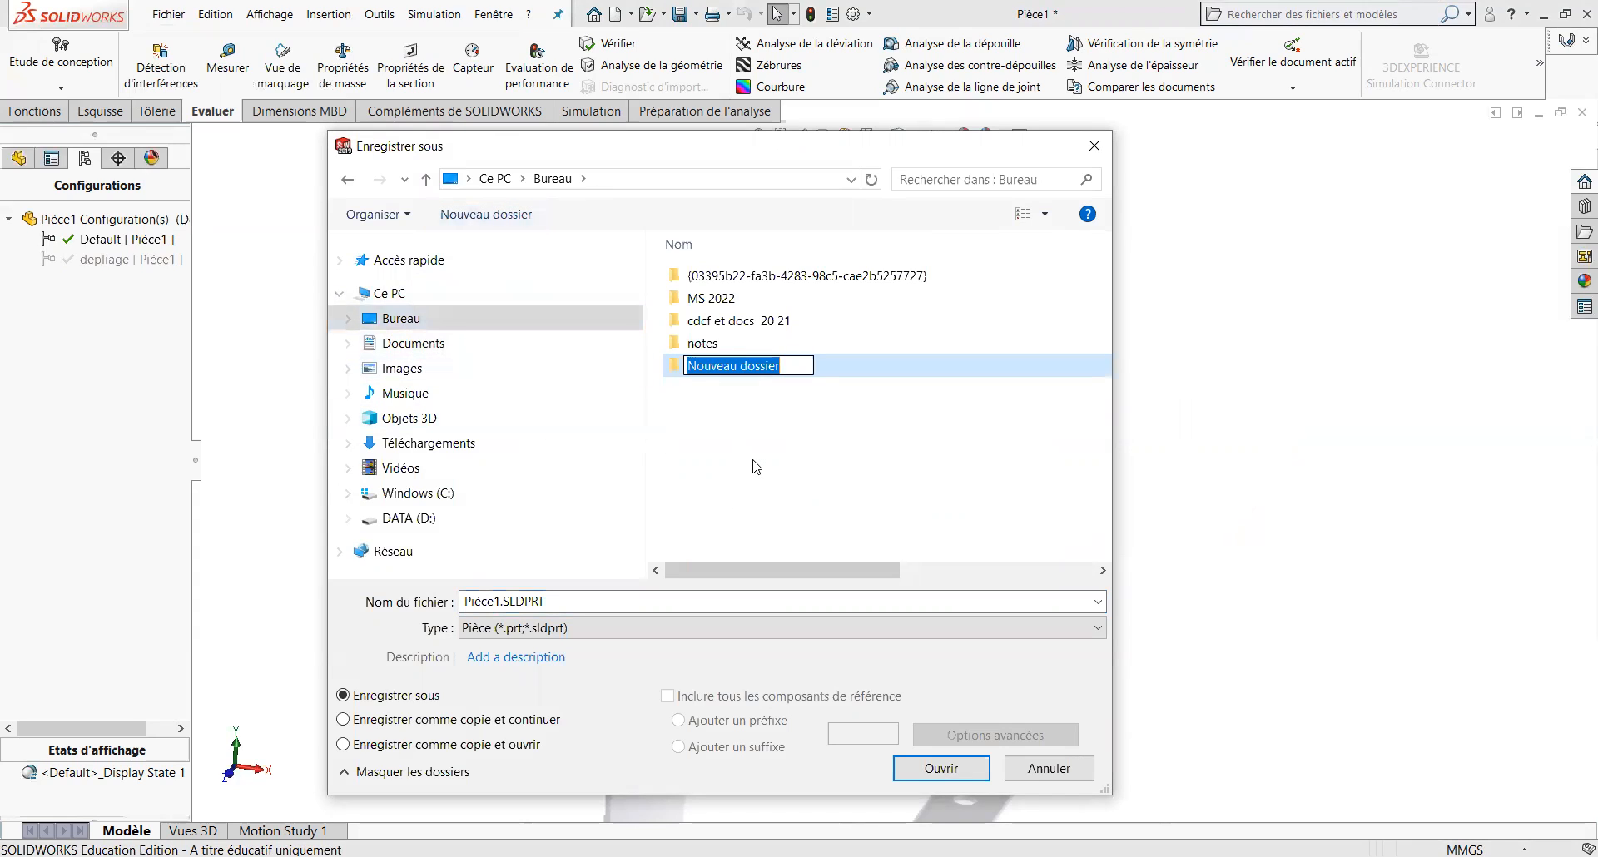
{"action": "type", "text": "pli"}
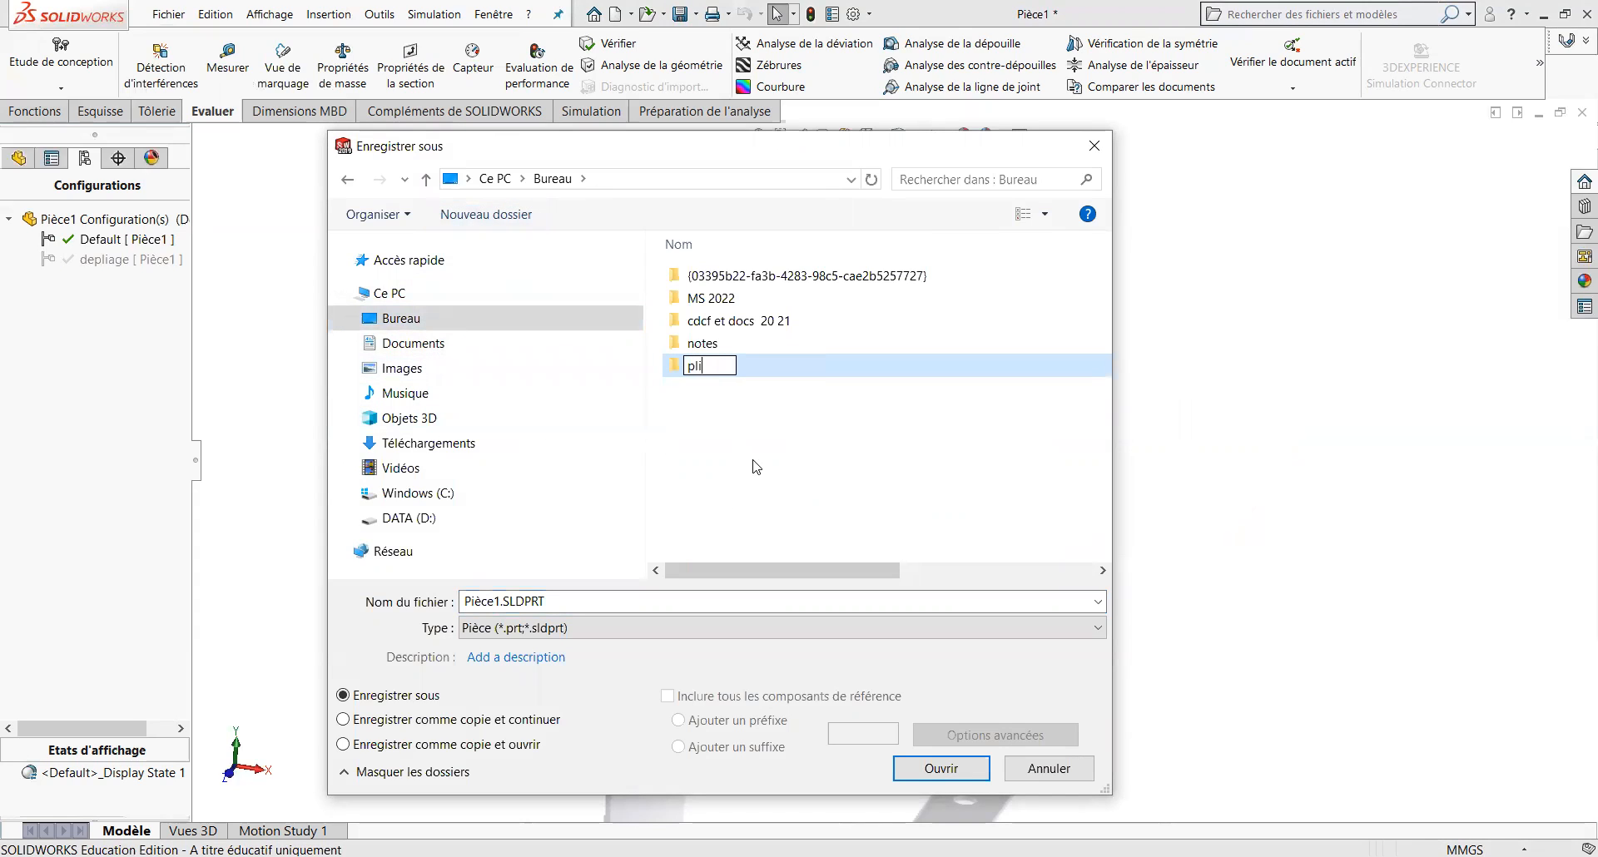
{"action": "type", "text": "age carter"}
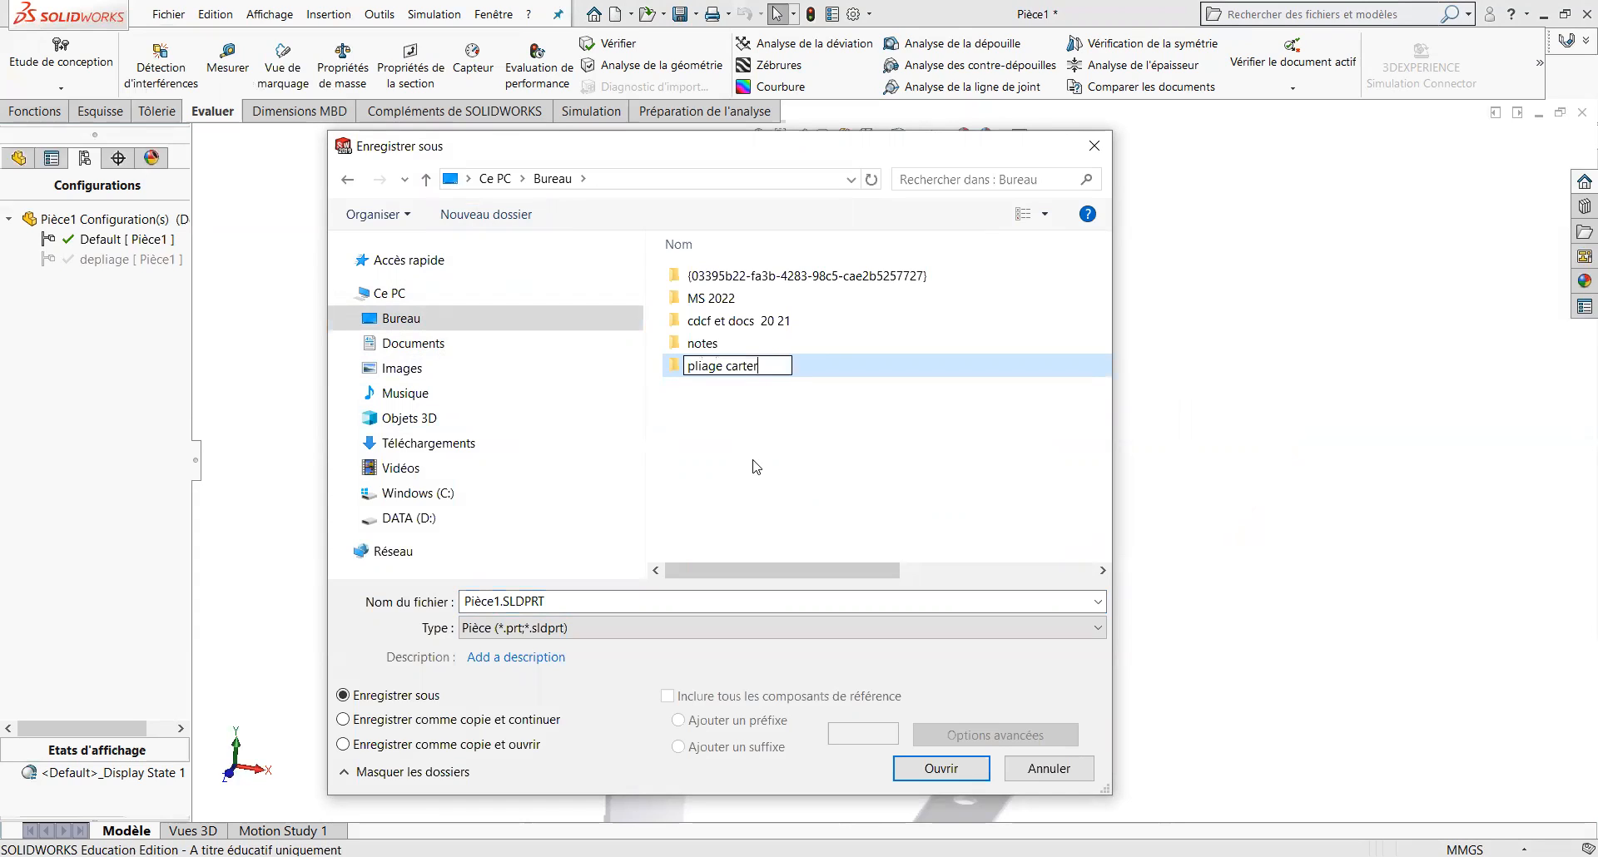
{"action": "left_click", "coordinate": [755, 466]}
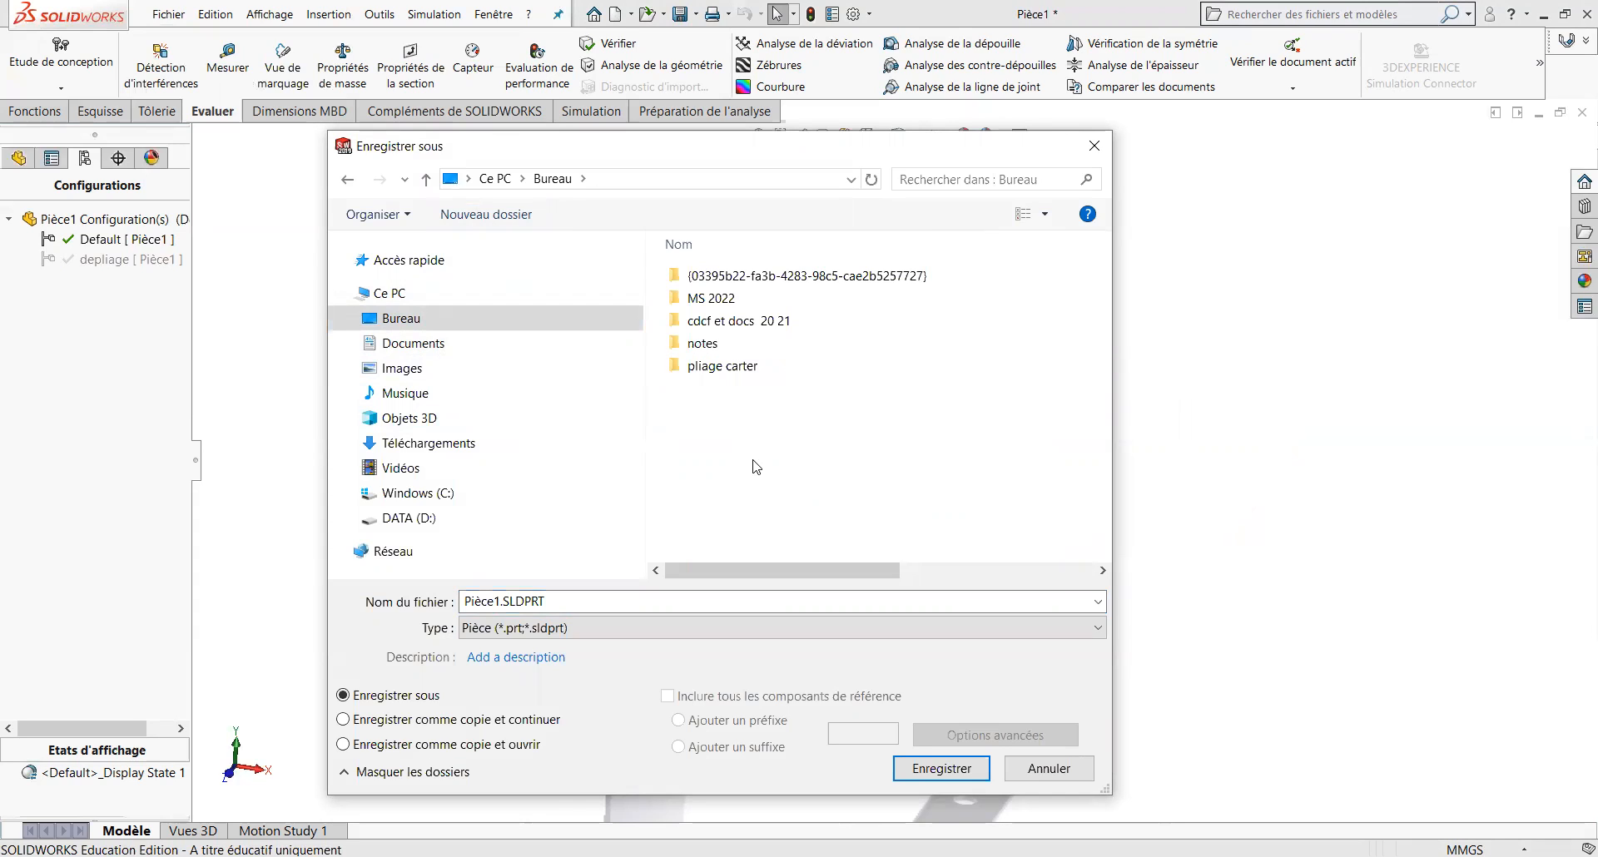
{"action": "double_click", "coordinate": [706, 367]}
Save the part as "carter" in the pliage carter folder.
{"action": "left_click", "coordinate": [571, 601]}
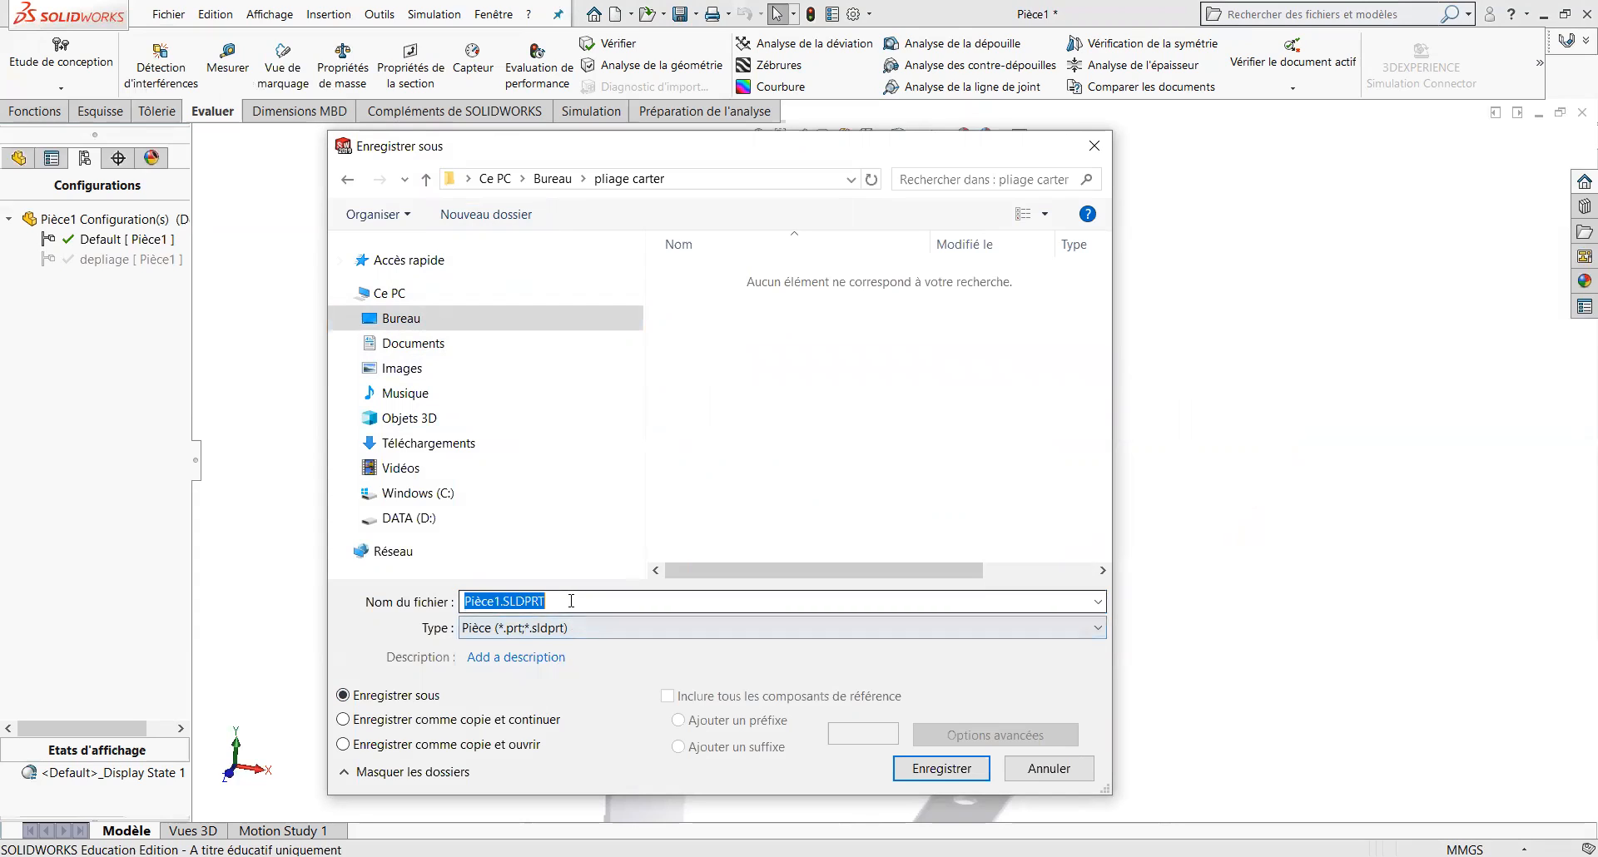
{"action": "type", "text": "carter"}
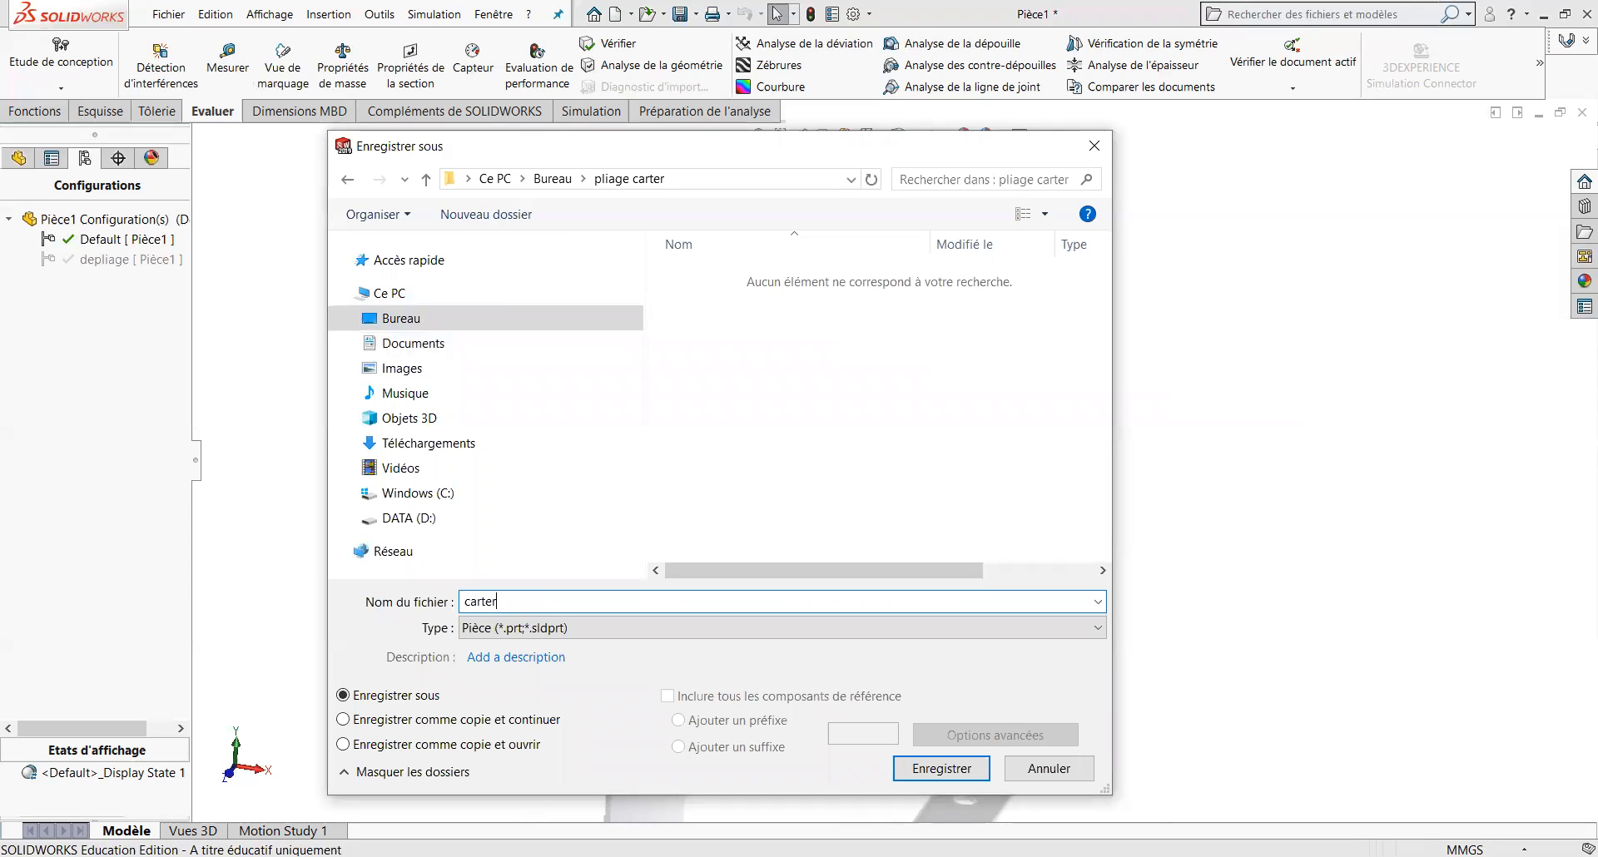
{"action": "left_click", "coordinate": [933, 770]}
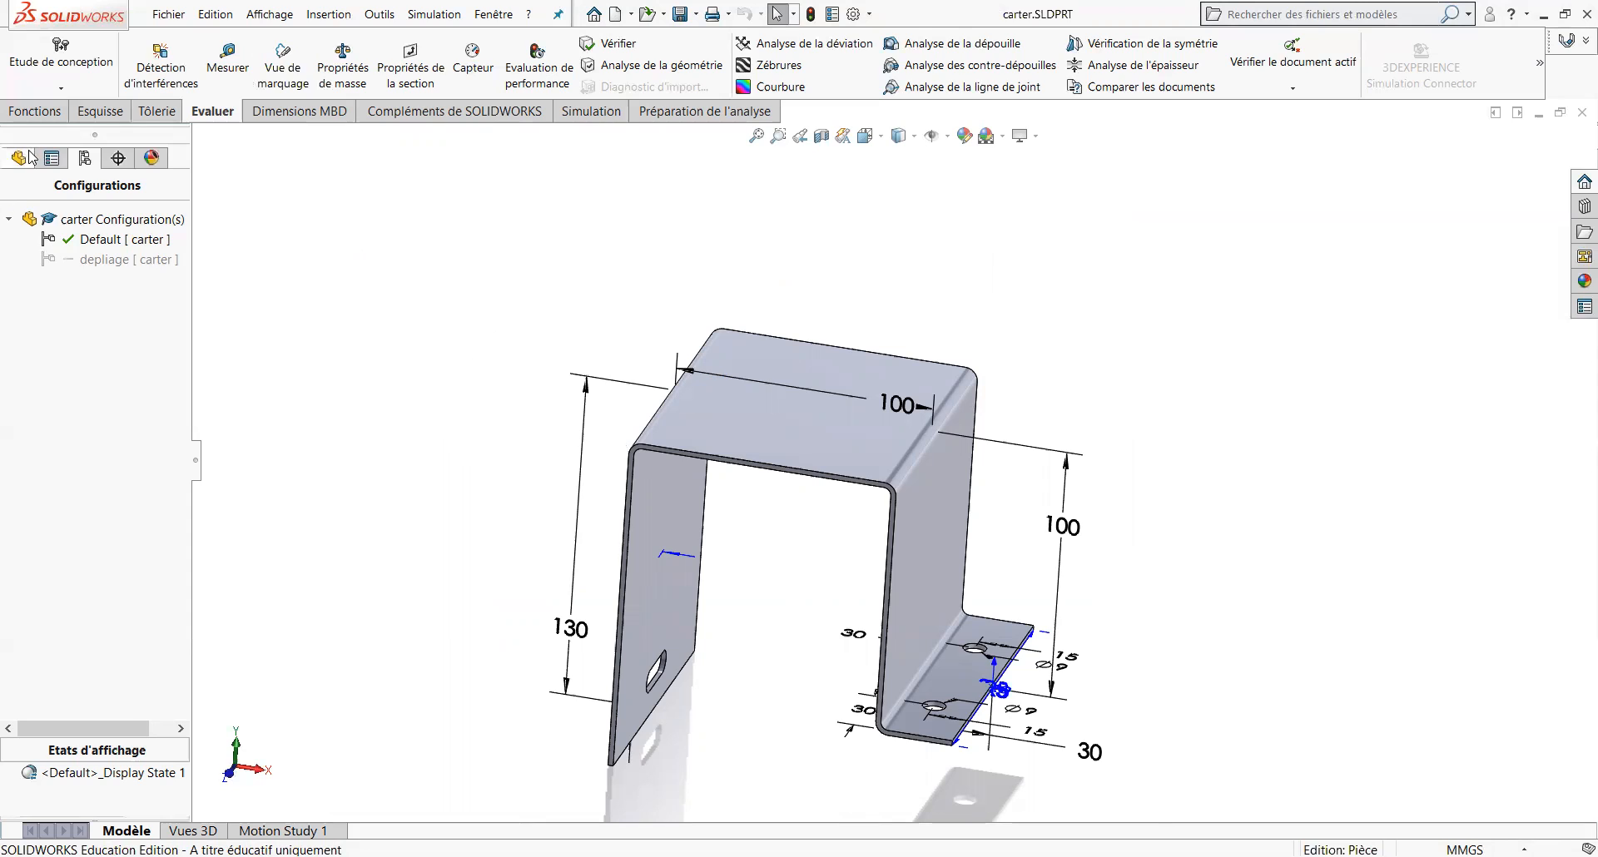
Create a new drawing document (Mise en plan).
{"action": "left_click", "coordinate": [173, 16]}
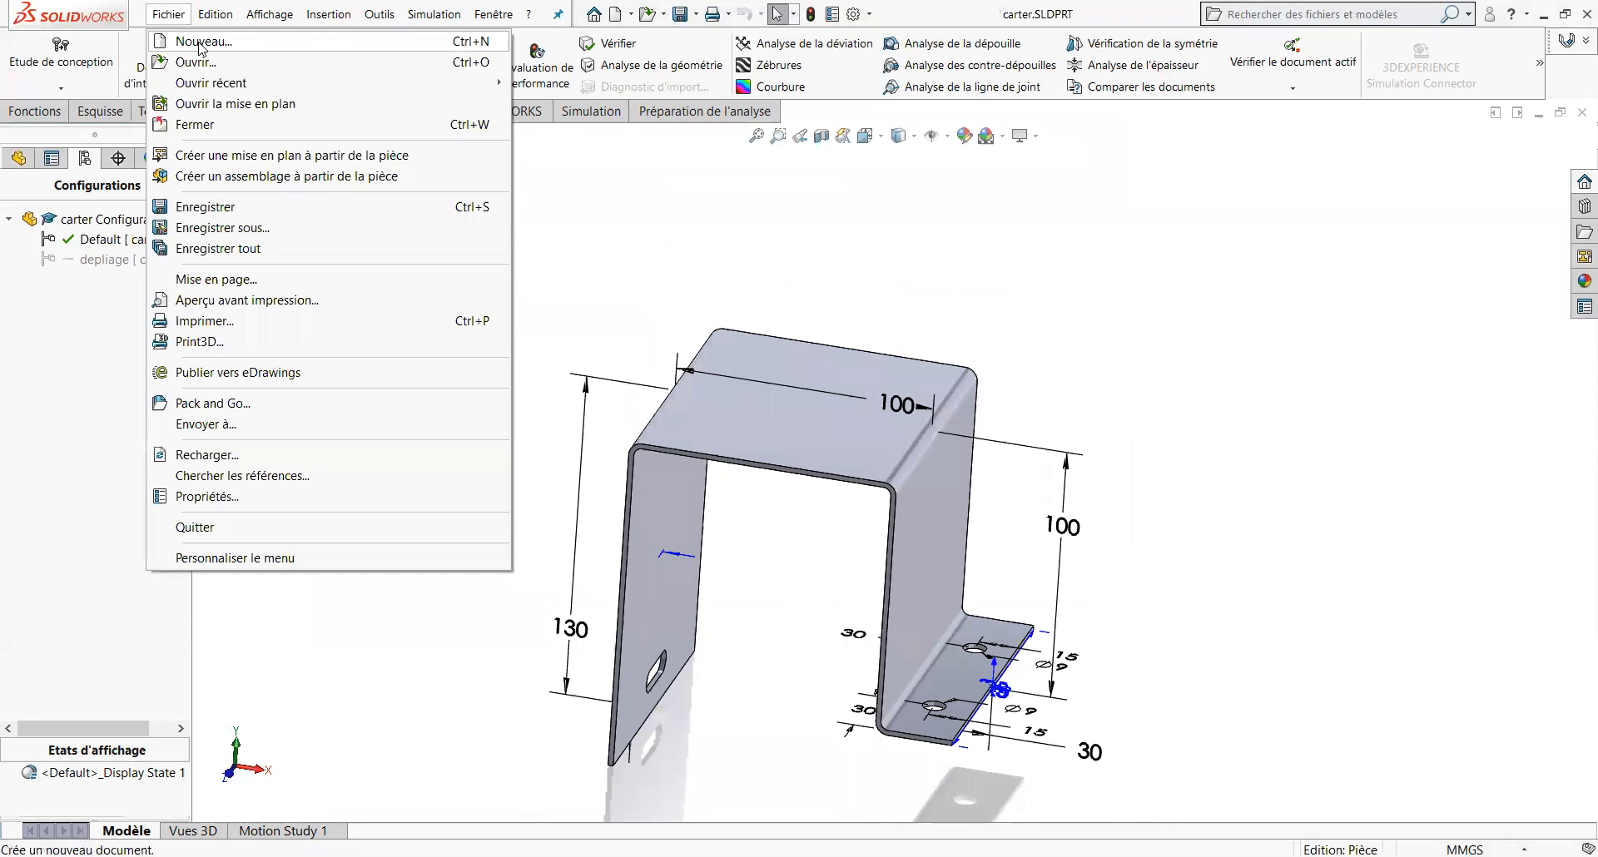
{"action": "left_click", "coordinate": [201, 44]}
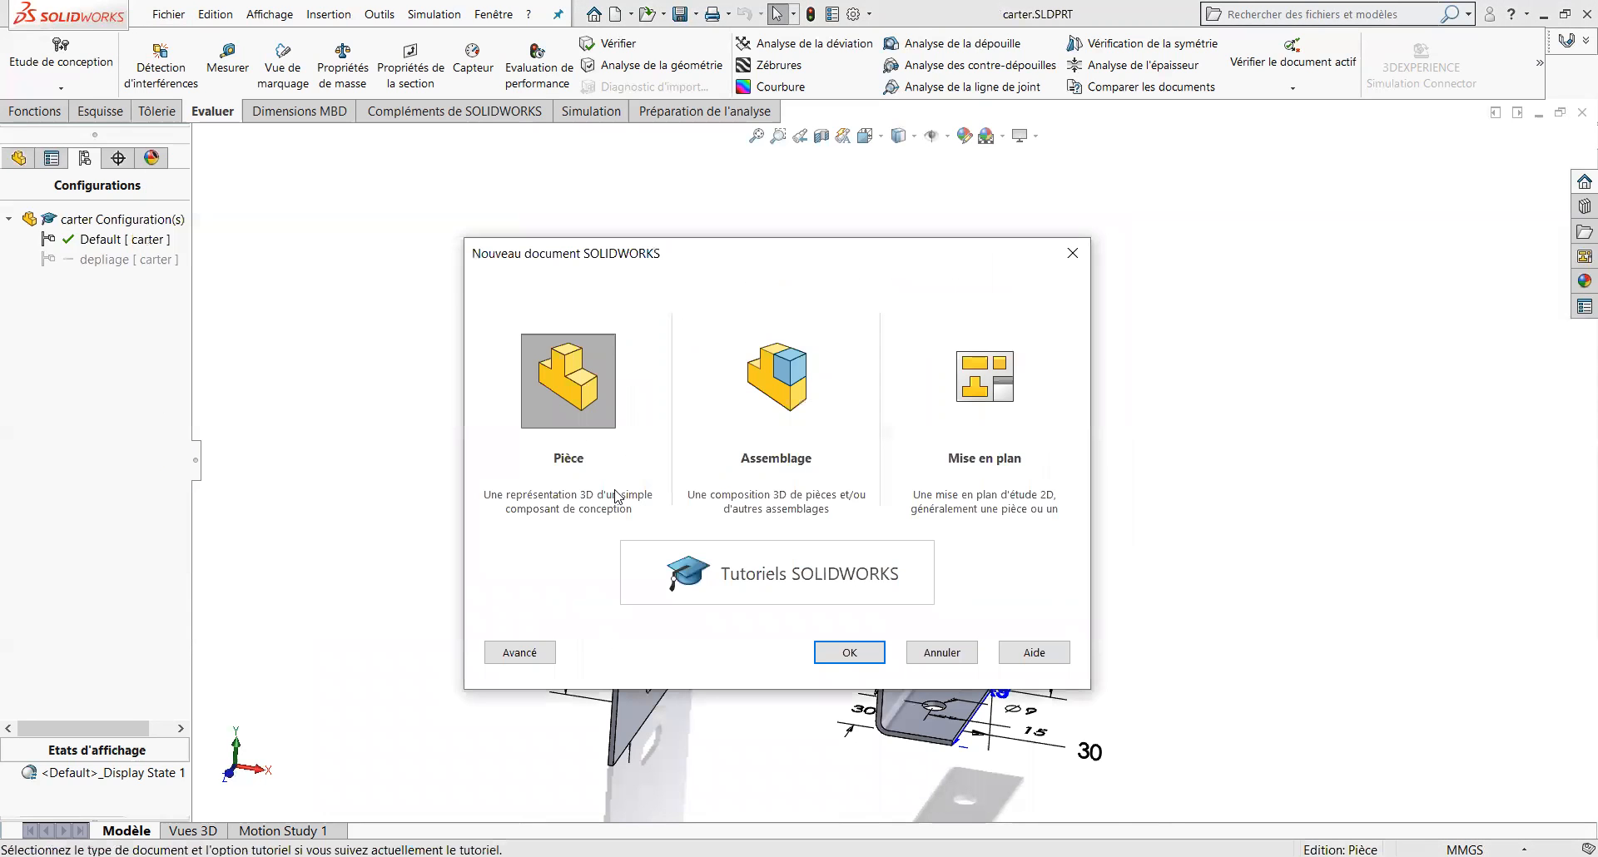
{"action": "left_click", "coordinate": [992, 402]}
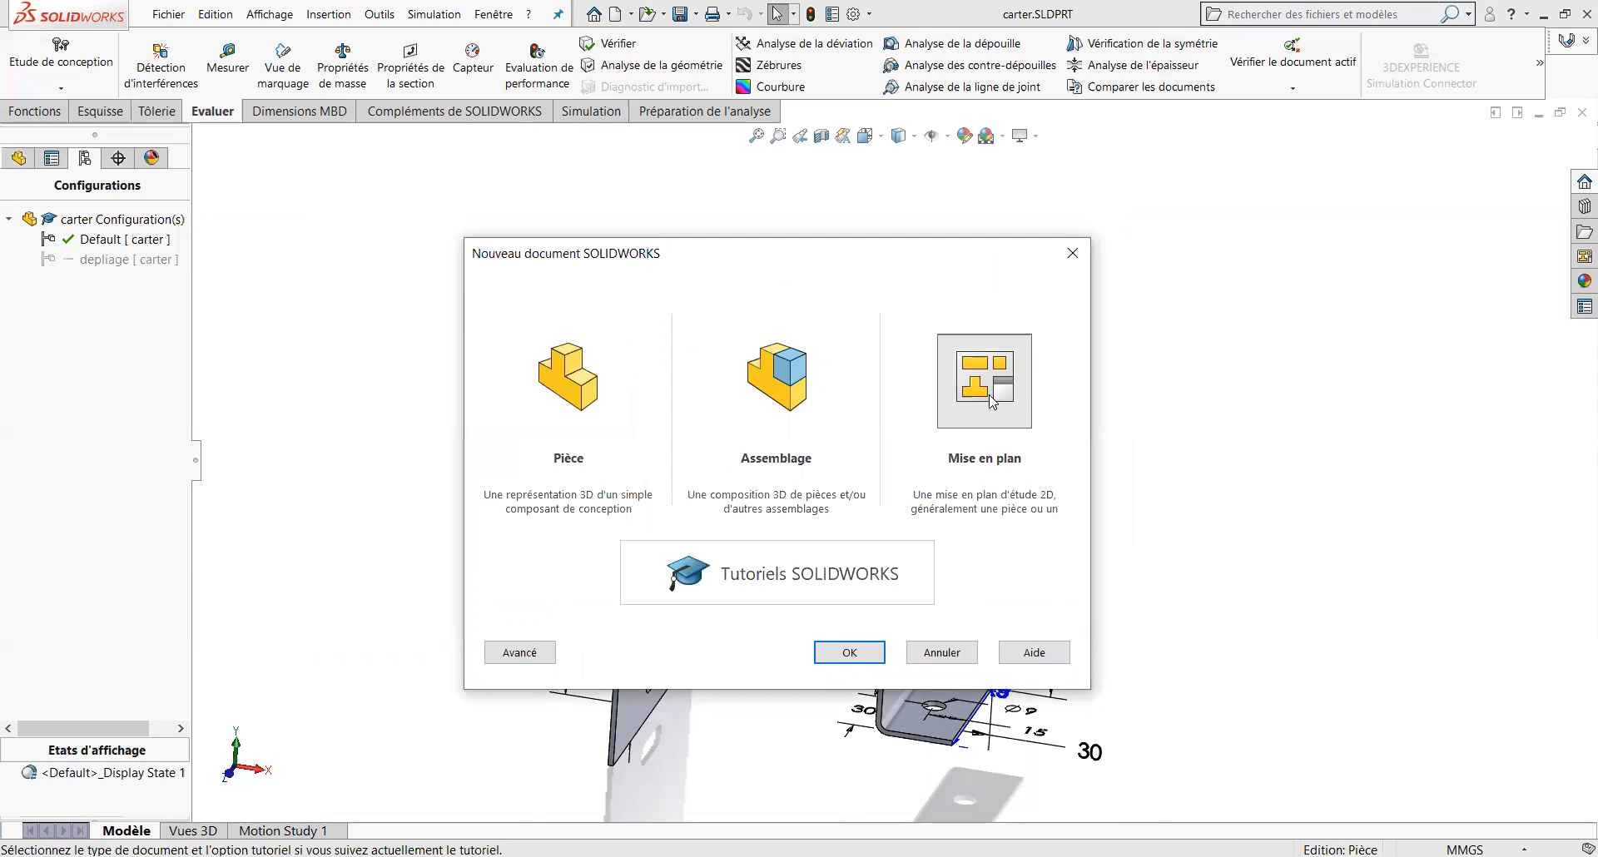
{"action": "left_click", "coordinate": [842, 652]}
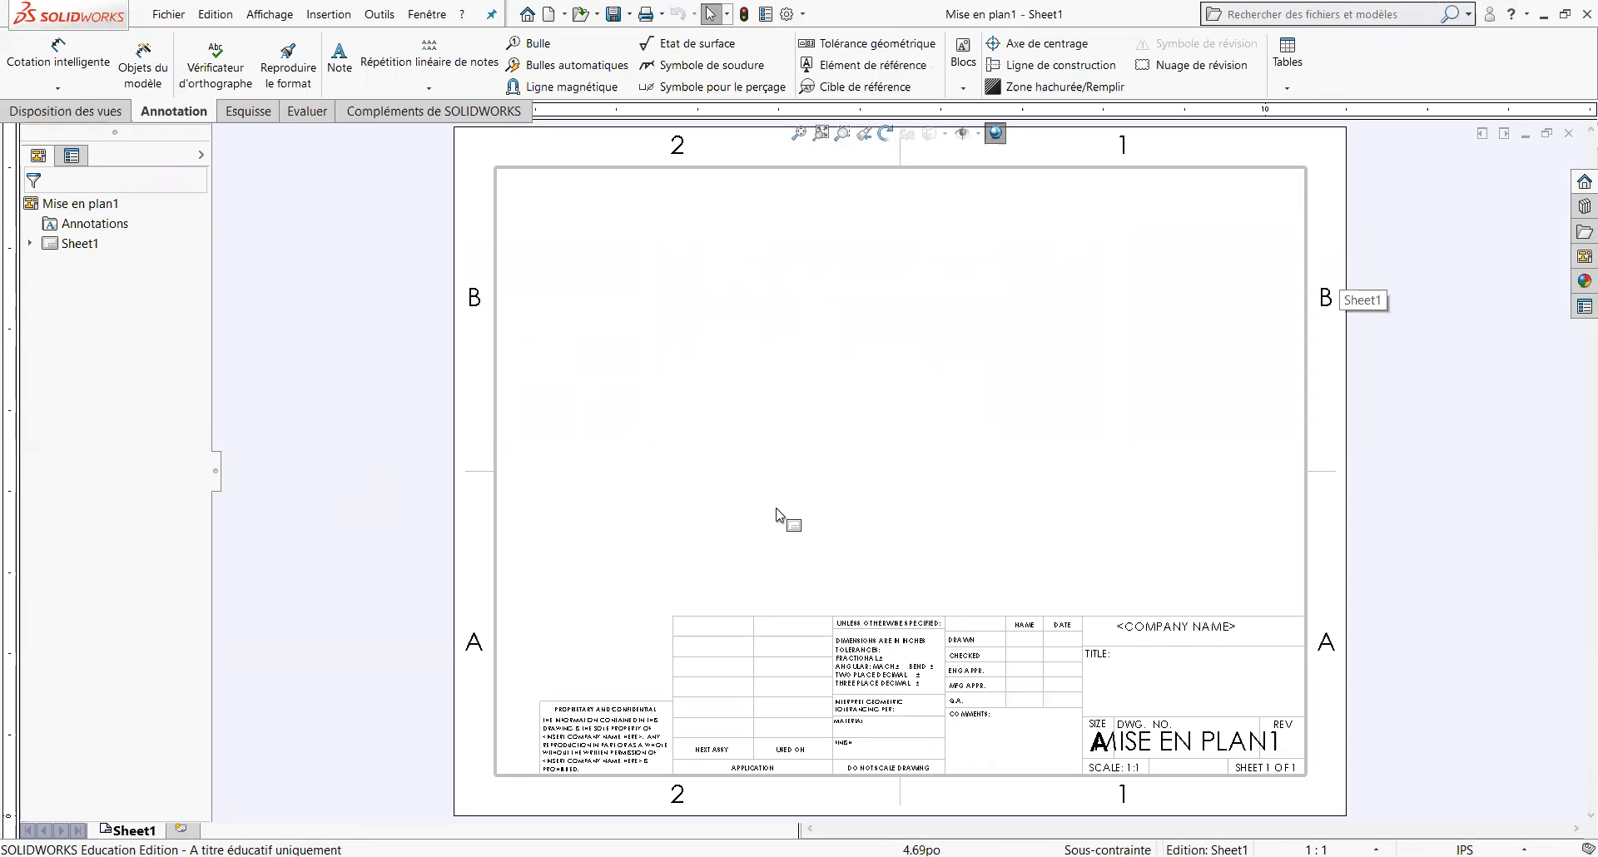
Set the properties of drawing sheet Sheet1 to European projection and the standard A4 (ISO) format.
{"action": "left_click", "coordinate": [30, 244]}
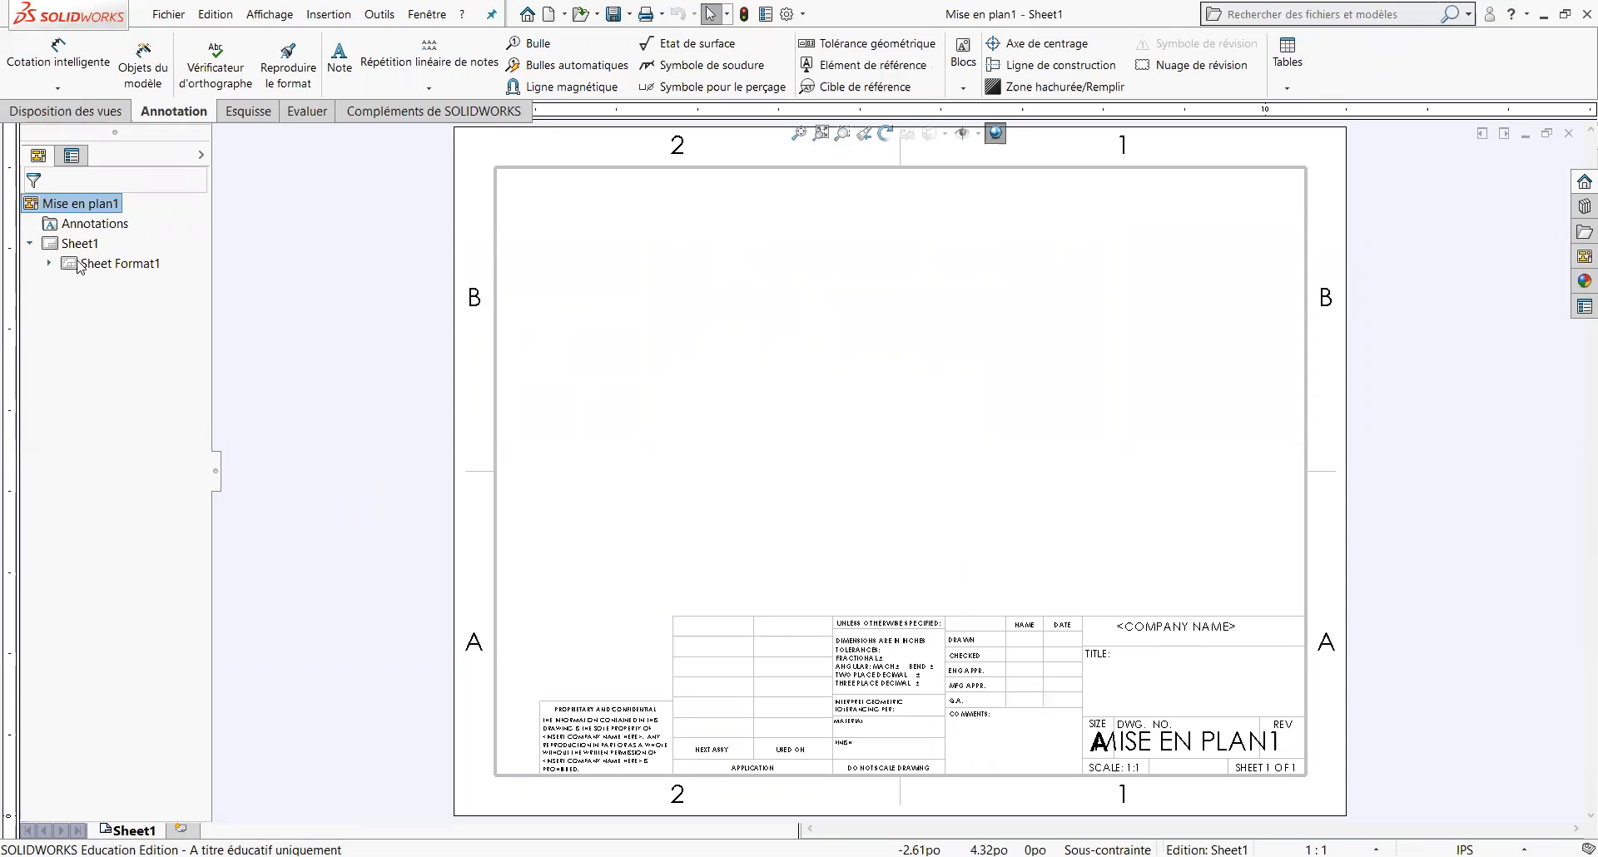
{"action": "right_click", "coordinate": [123, 268]}
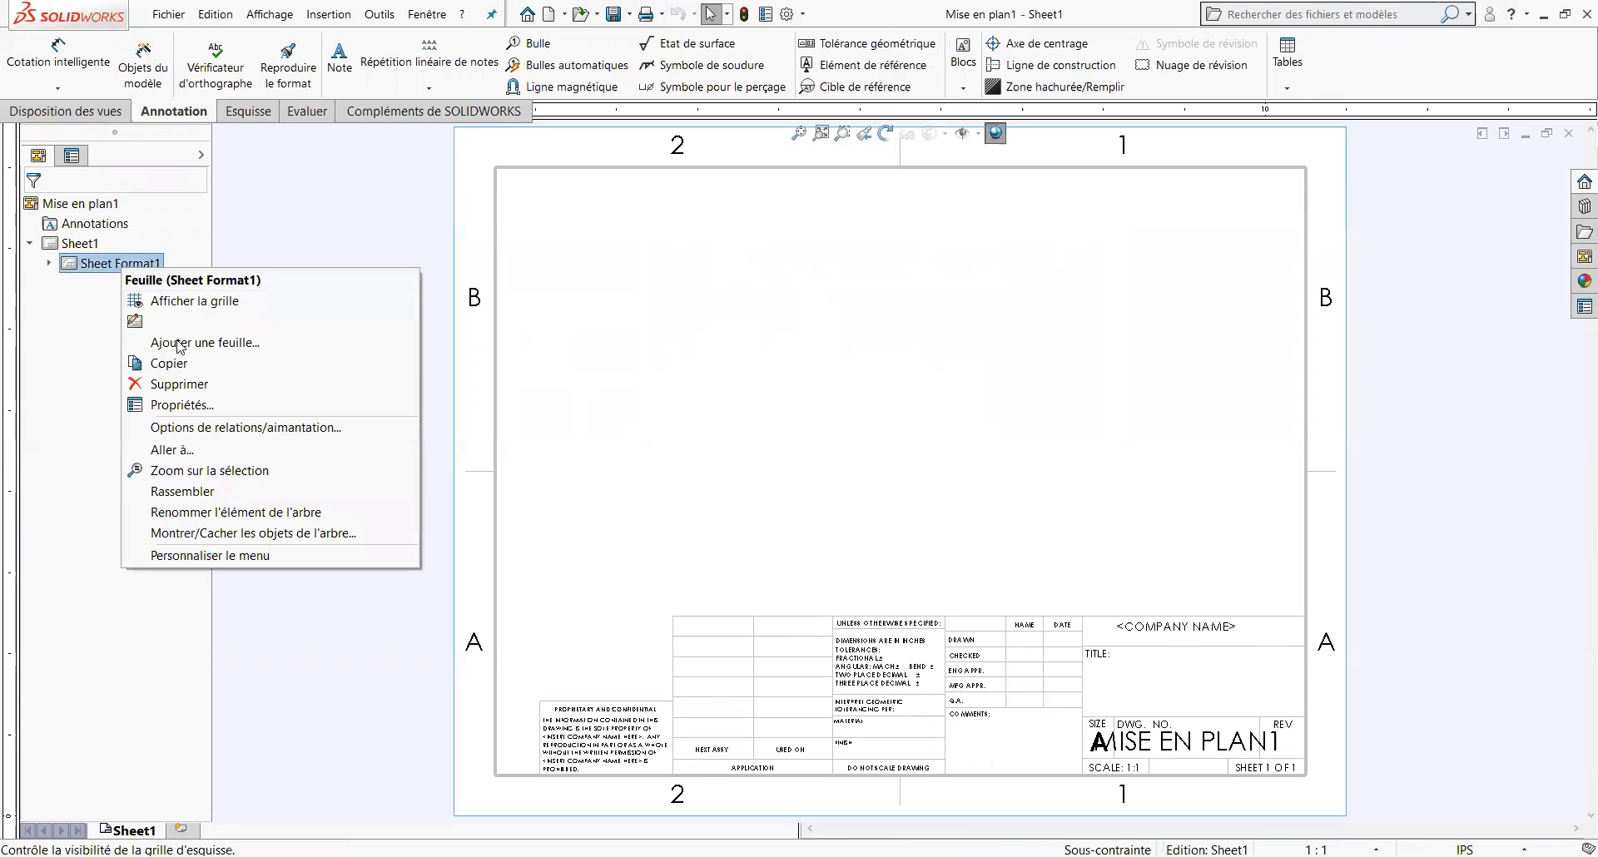
{"action": "left_click", "coordinate": [178, 405]}
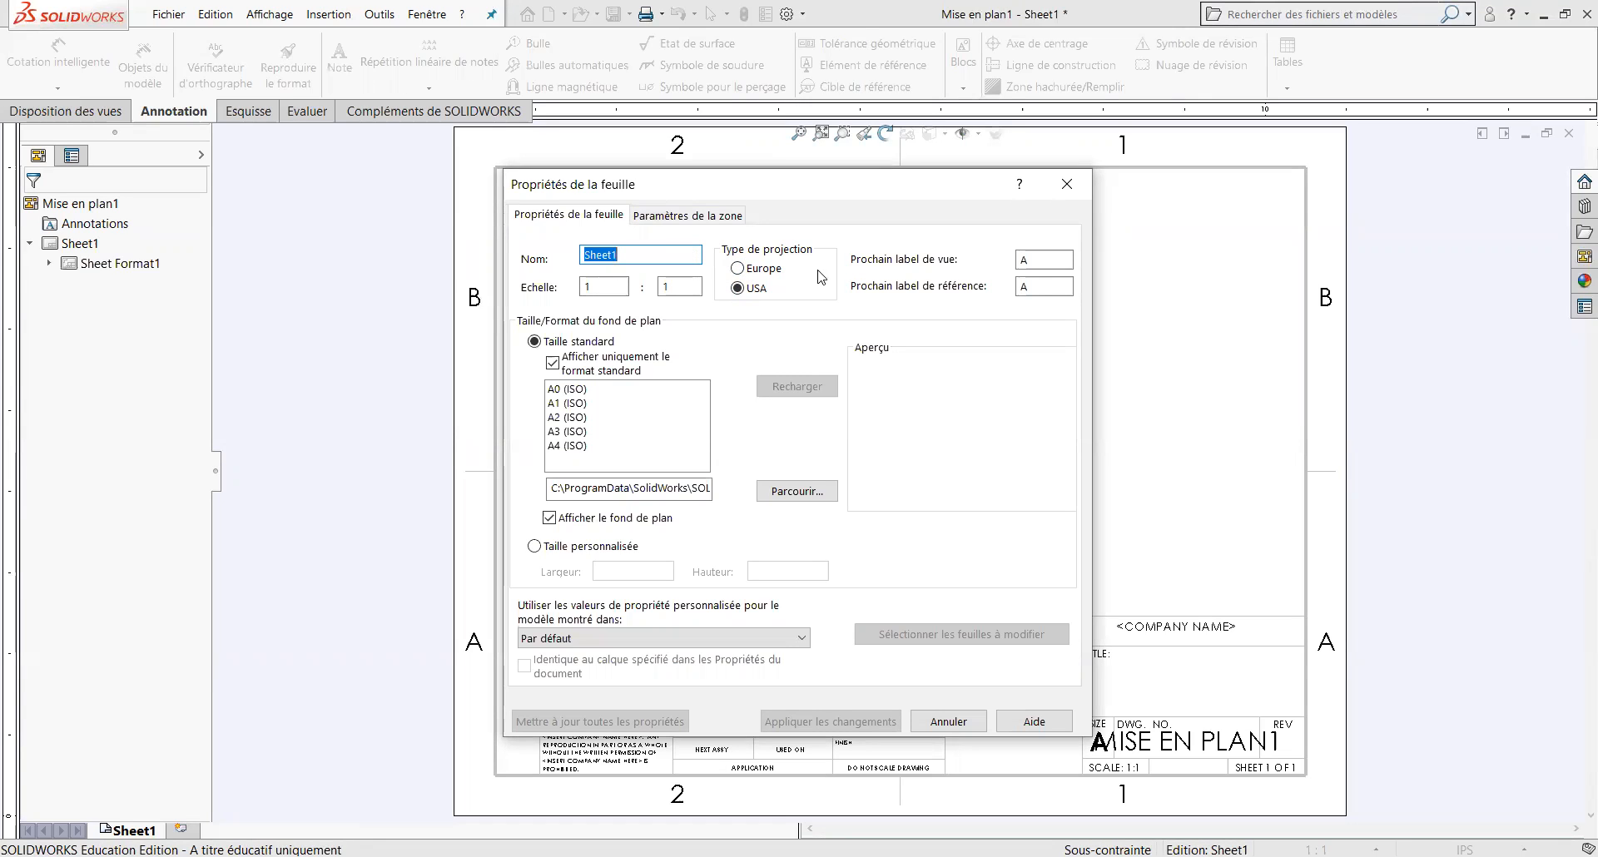
{"action": "left_click", "coordinate": [738, 269]}
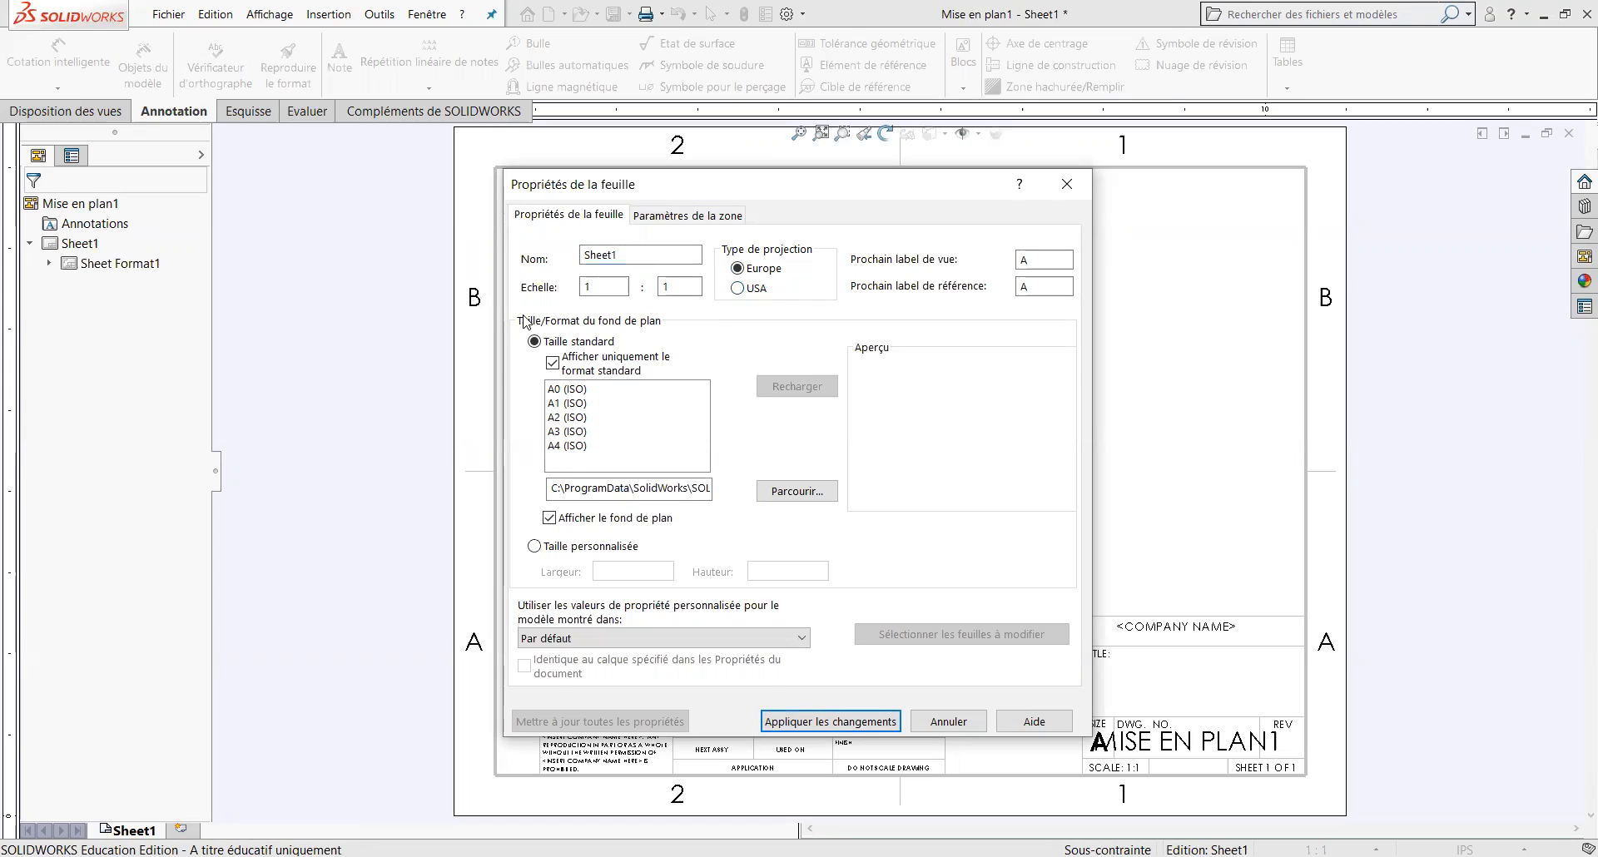
{"action": "left_click", "coordinate": [556, 450]}
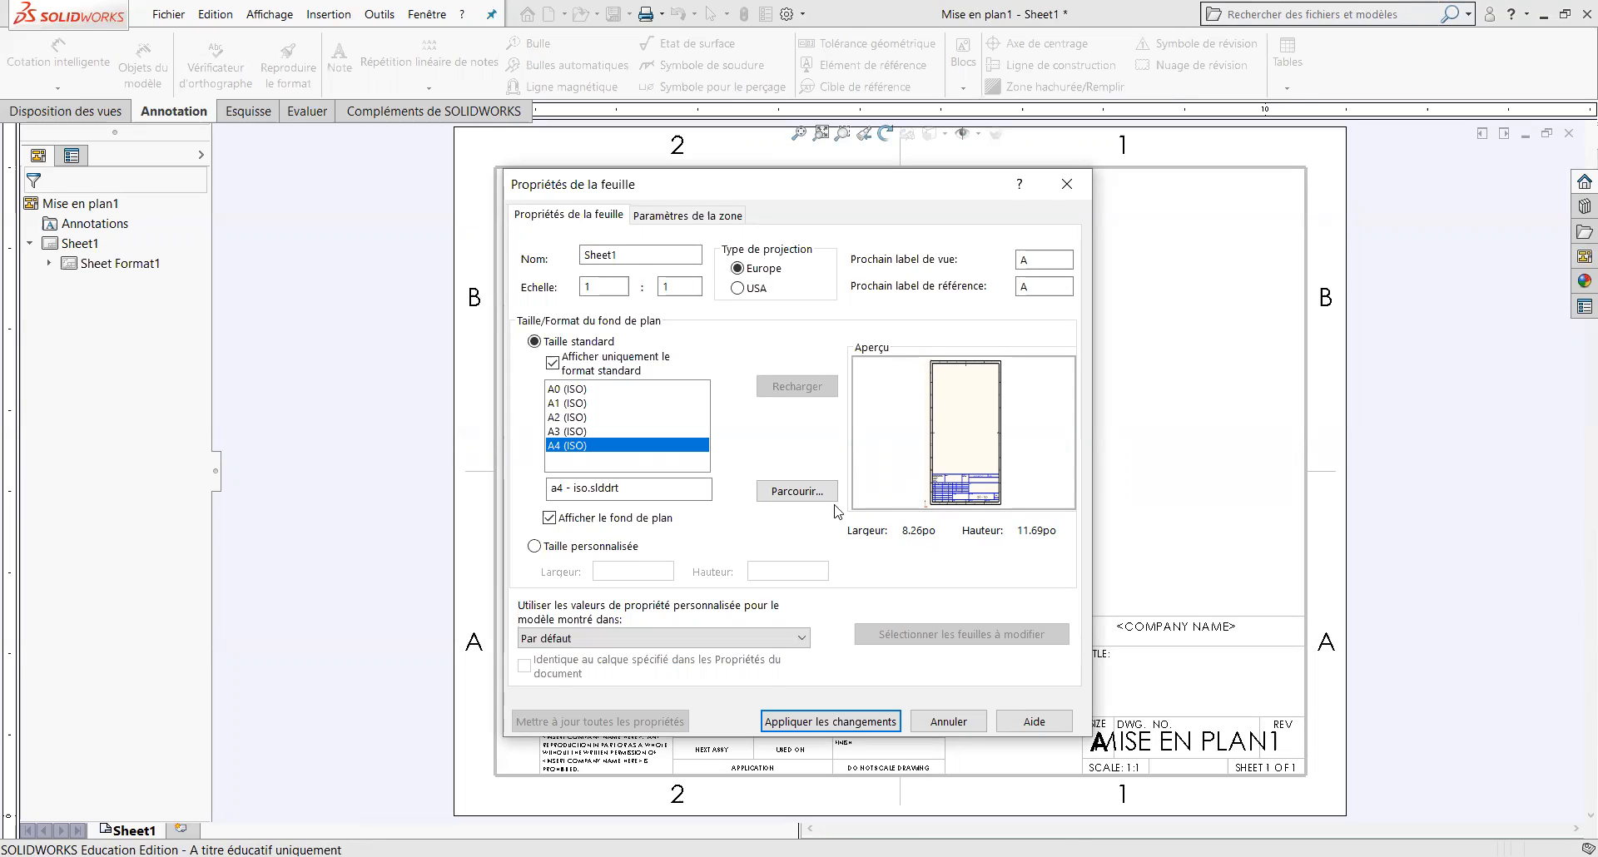
Set the drawing document's unit system to MMGS (millimètre, gramme, seconde).
{"action": "left_click", "coordinate": [682, 218]}
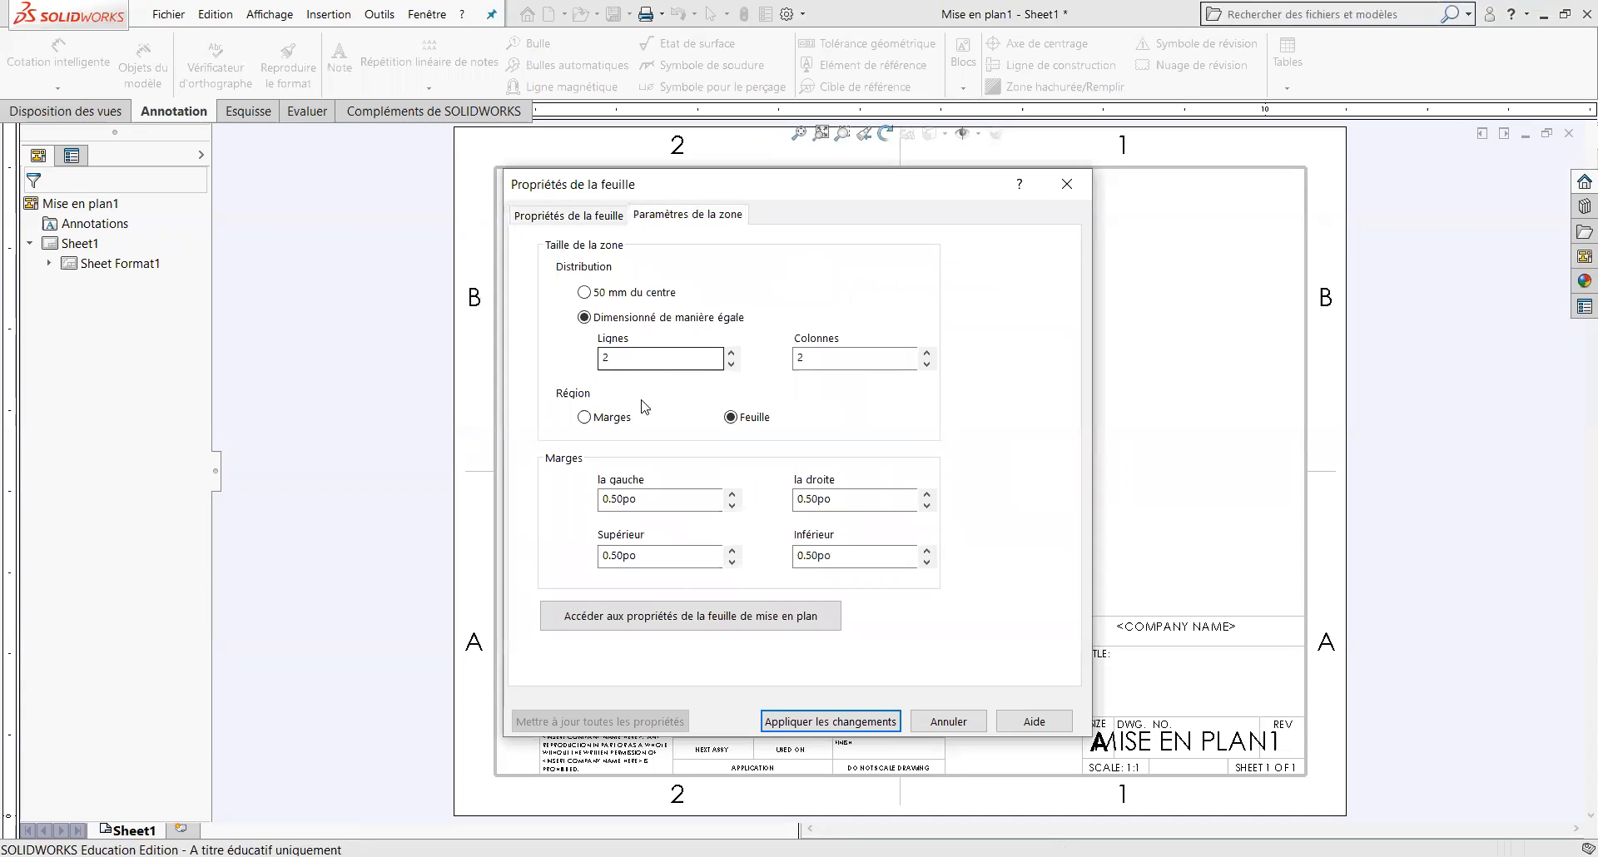
{"action": "left_click", "coordinate": [701, 618]}
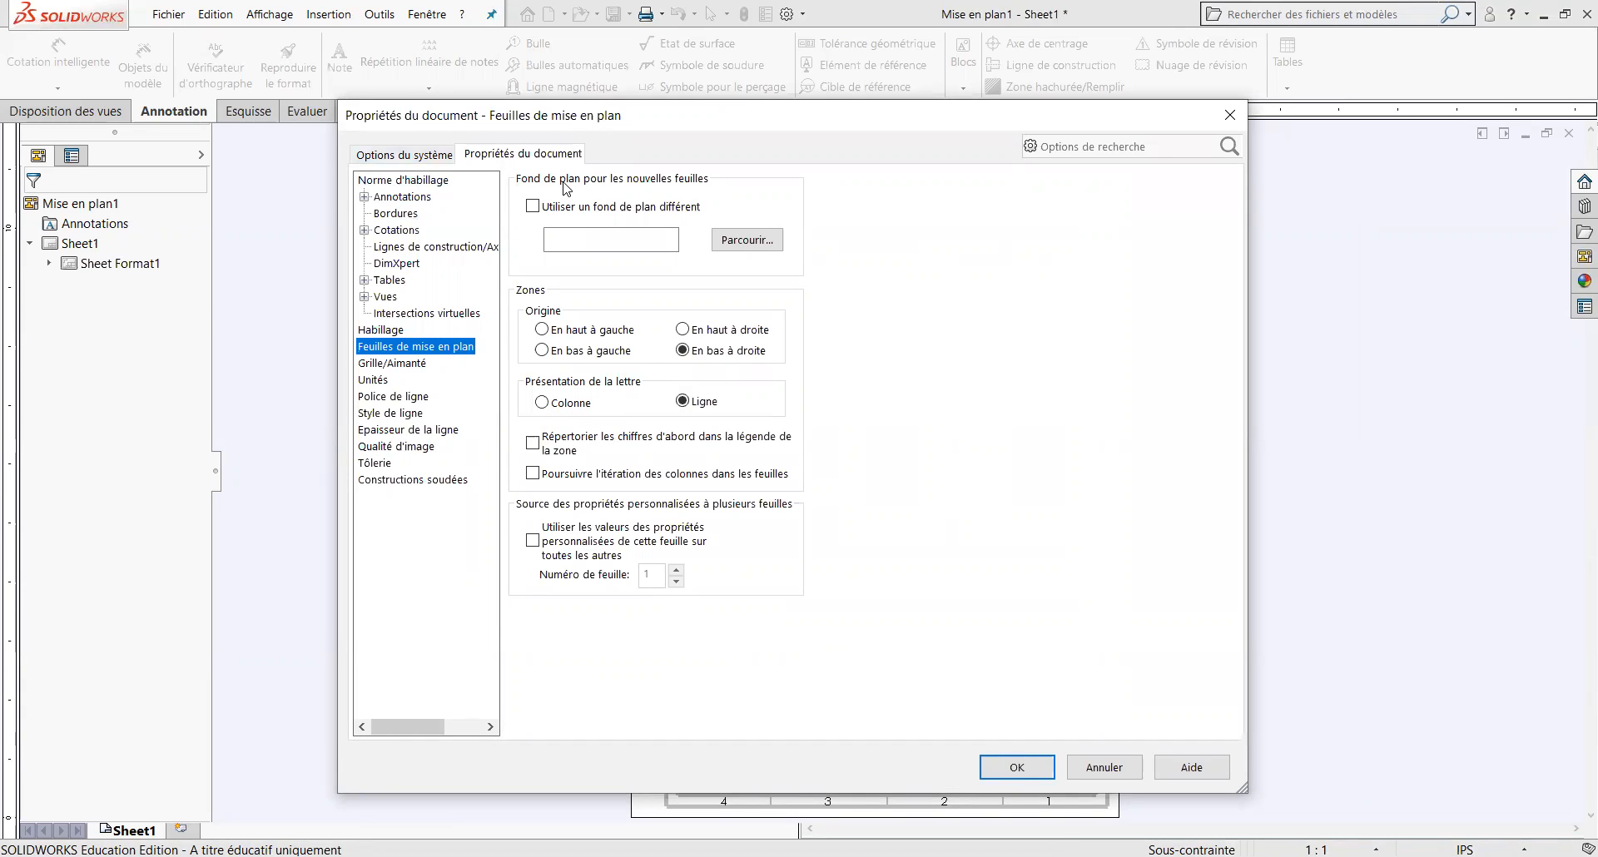
{"action": "left_click", "coordinate": [372, 381]}
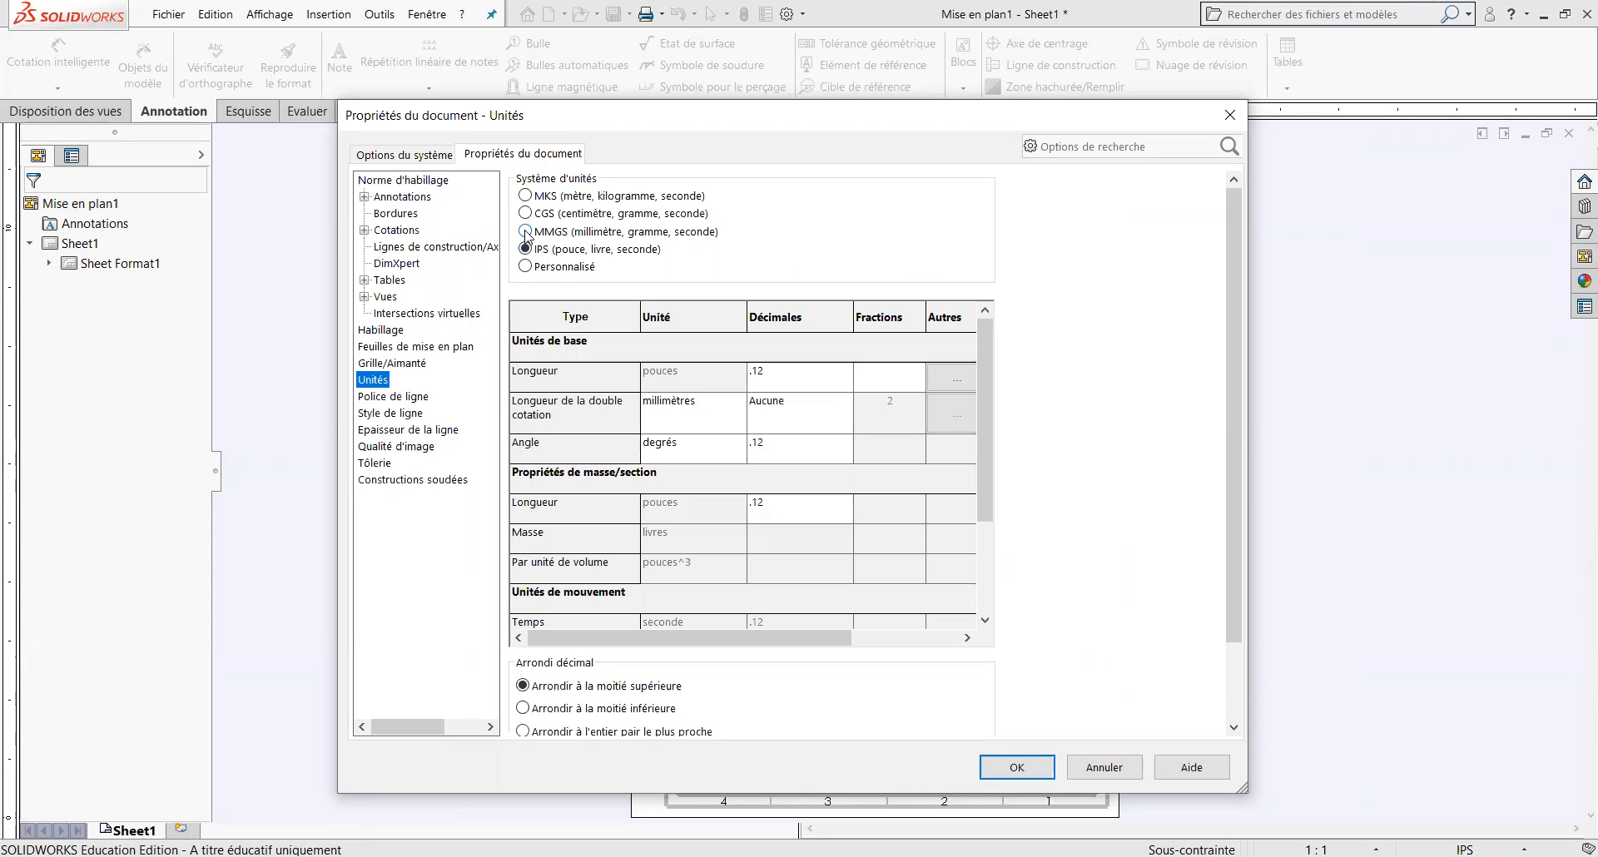
{"action": "left_click", "coordinate": [526, 232]}
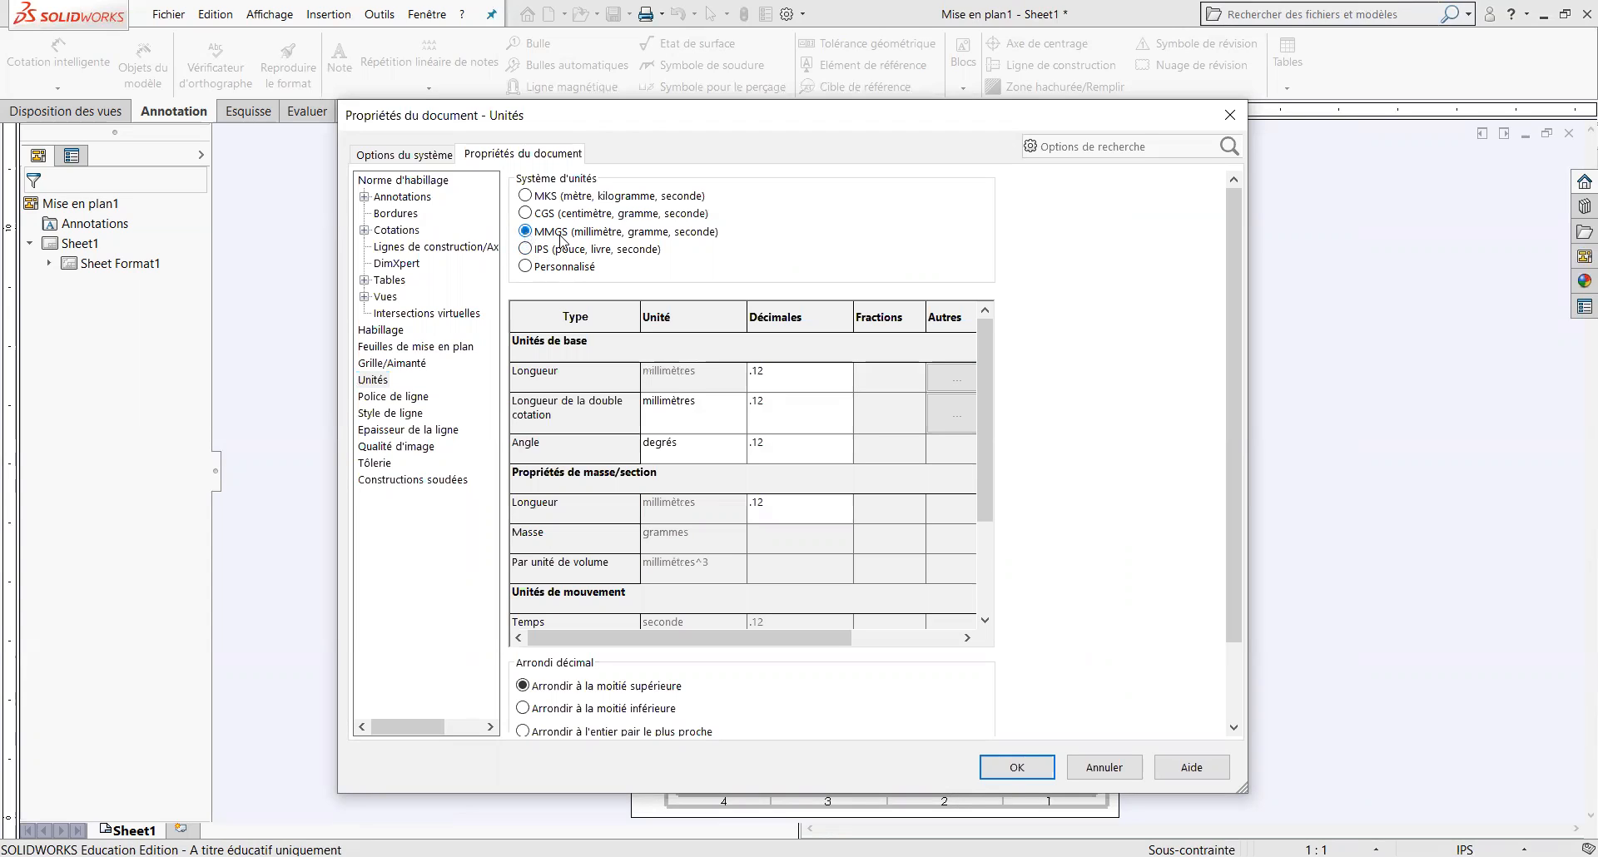
{"action": "left_click", "coordinate": [1012, 771]}
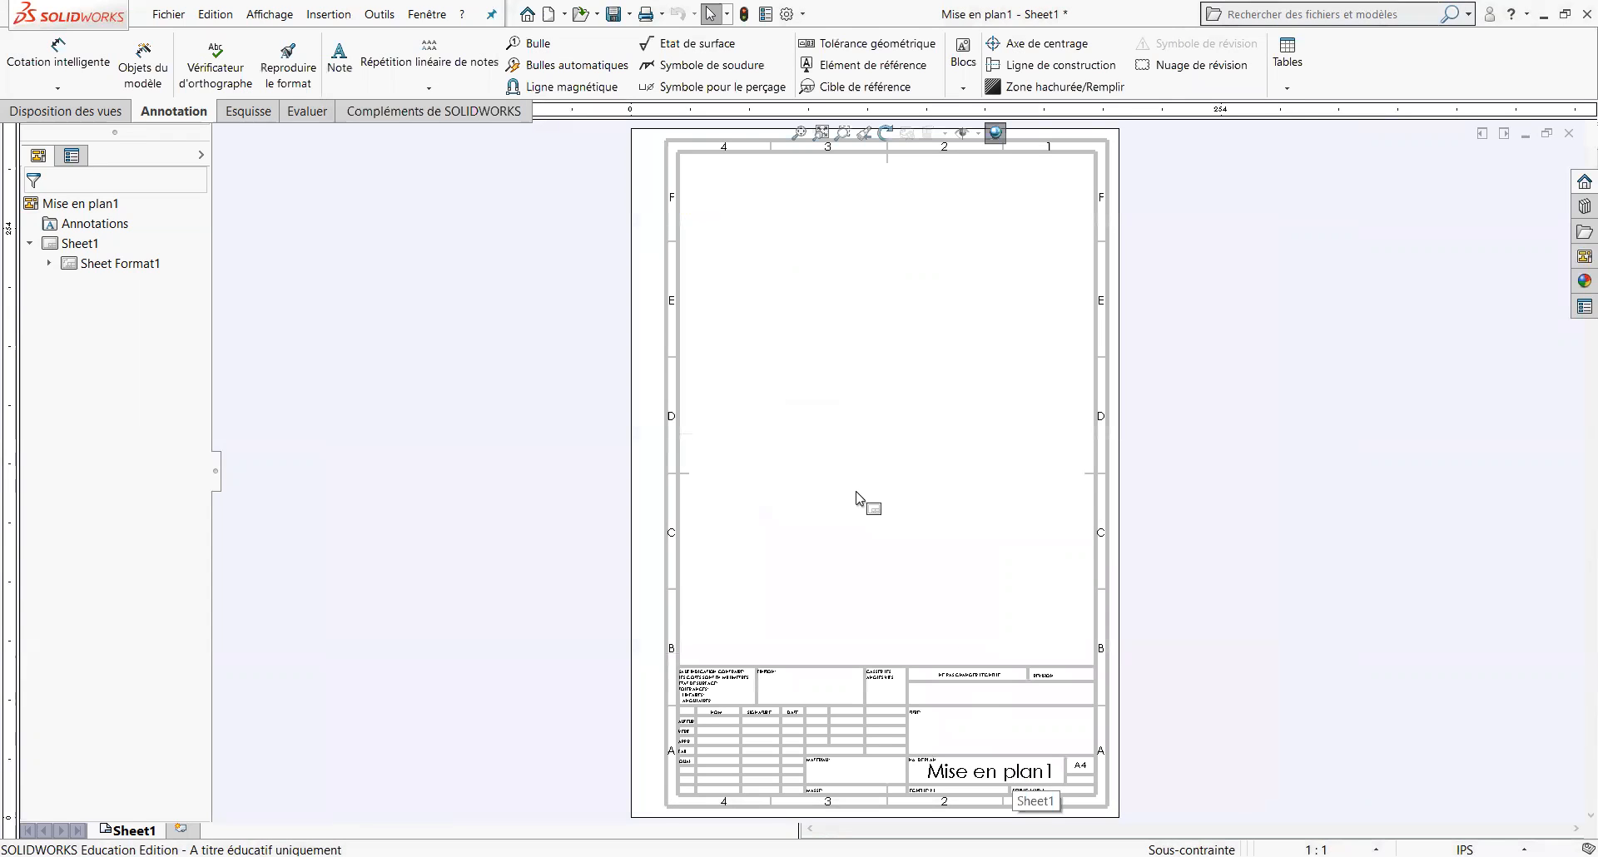
Turn off the display of the sheet format (fond de plan) in the properties of Sheet1.
{"action": "right_click", "coordinate": [108, 268]}
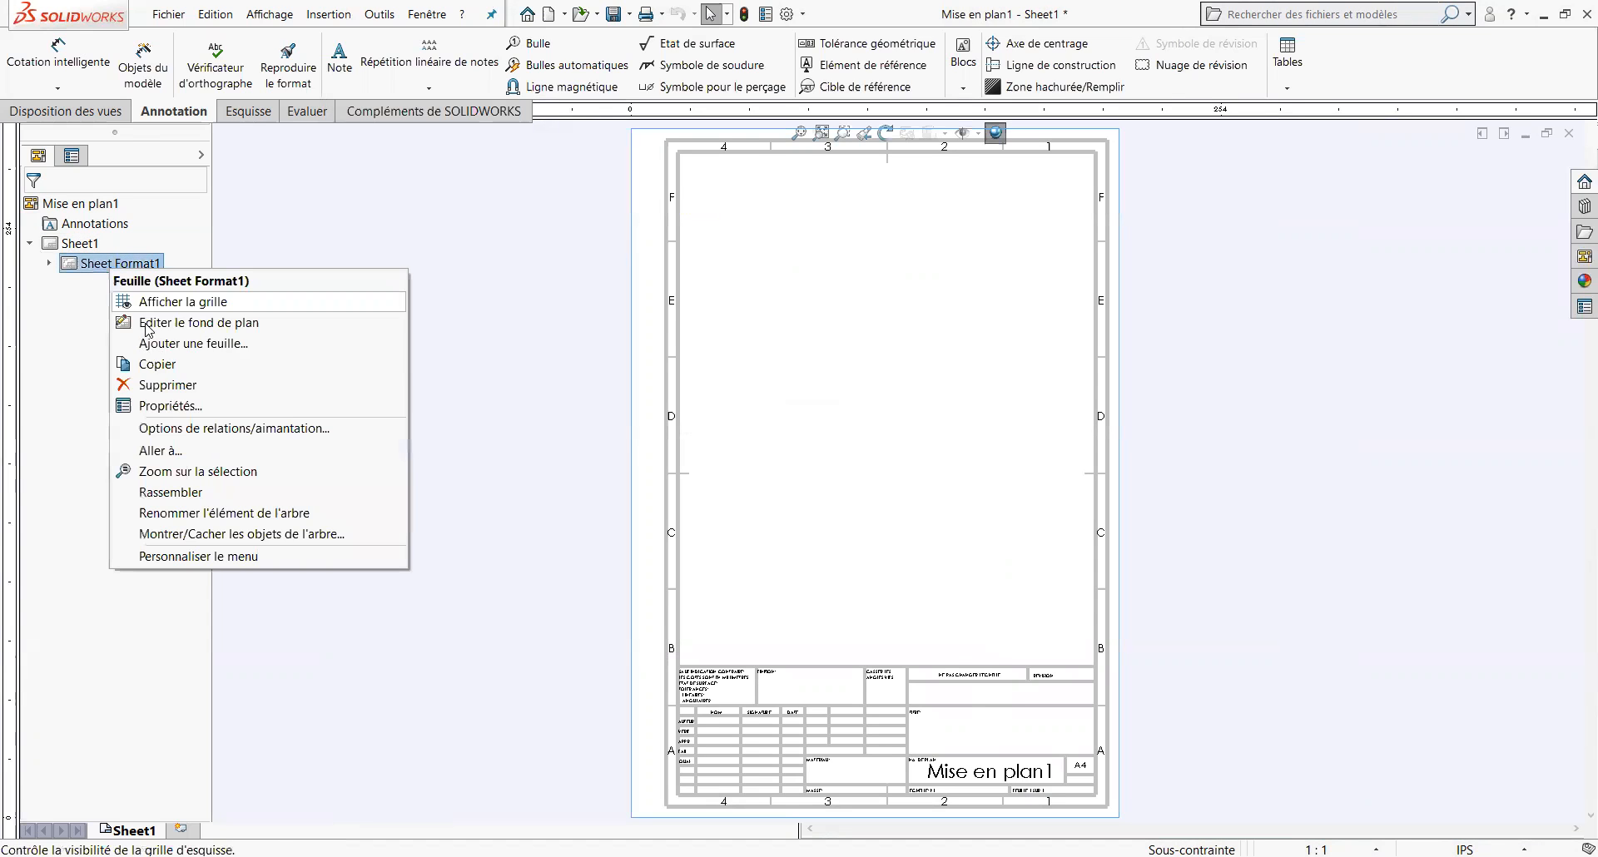
{"action": "left_click", "coordinate": [162, 406]}
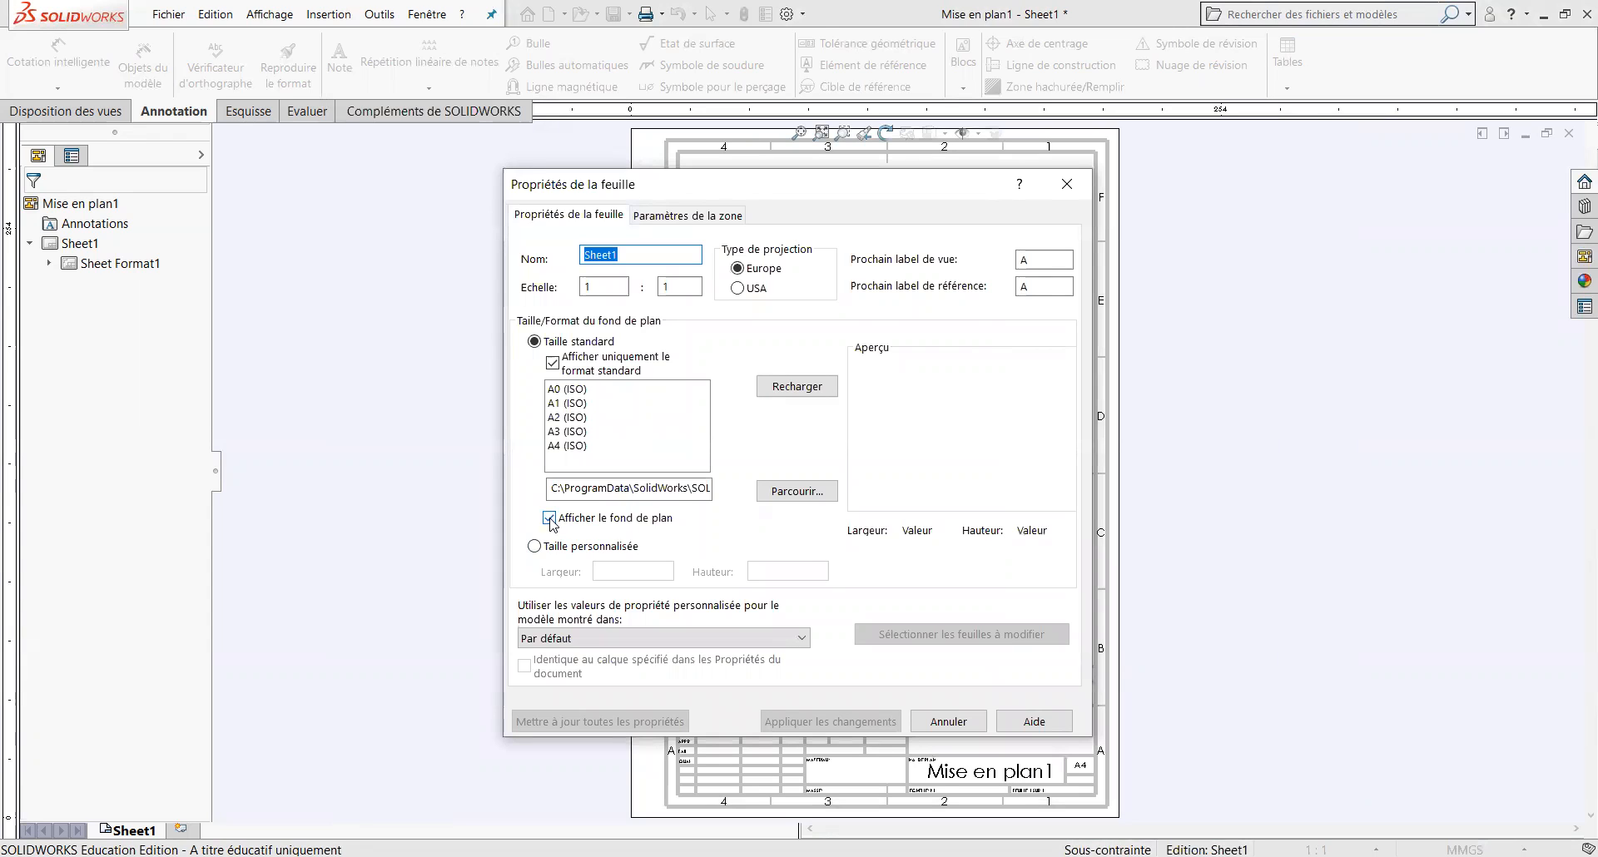
{"action": "left_click", "coordinate": [550, 518]}
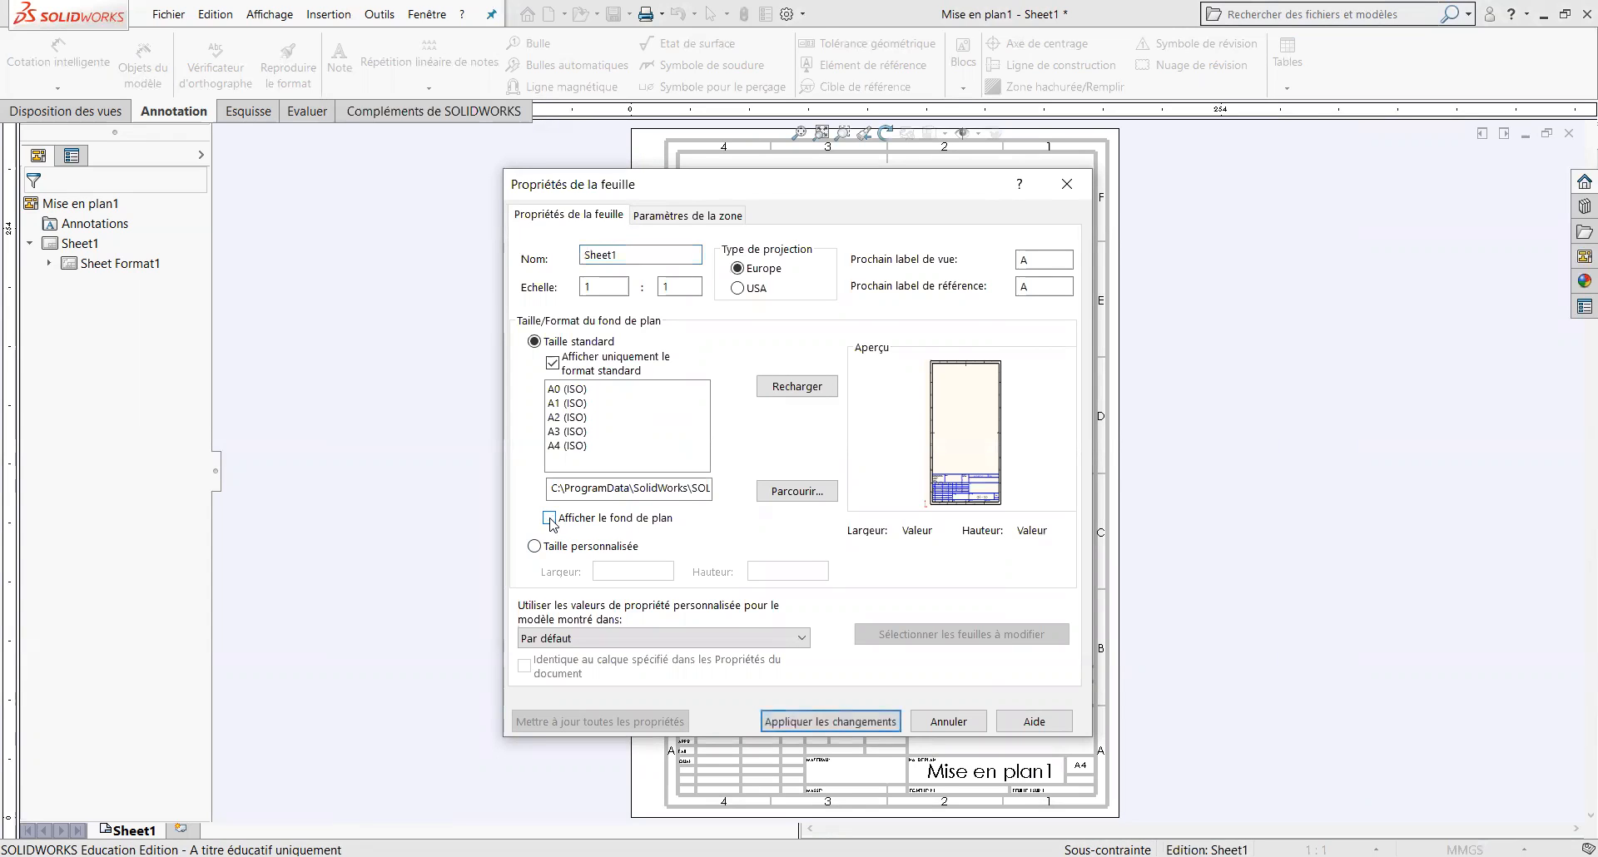
{"action": "left_click", "coordinate": [856, 722]}
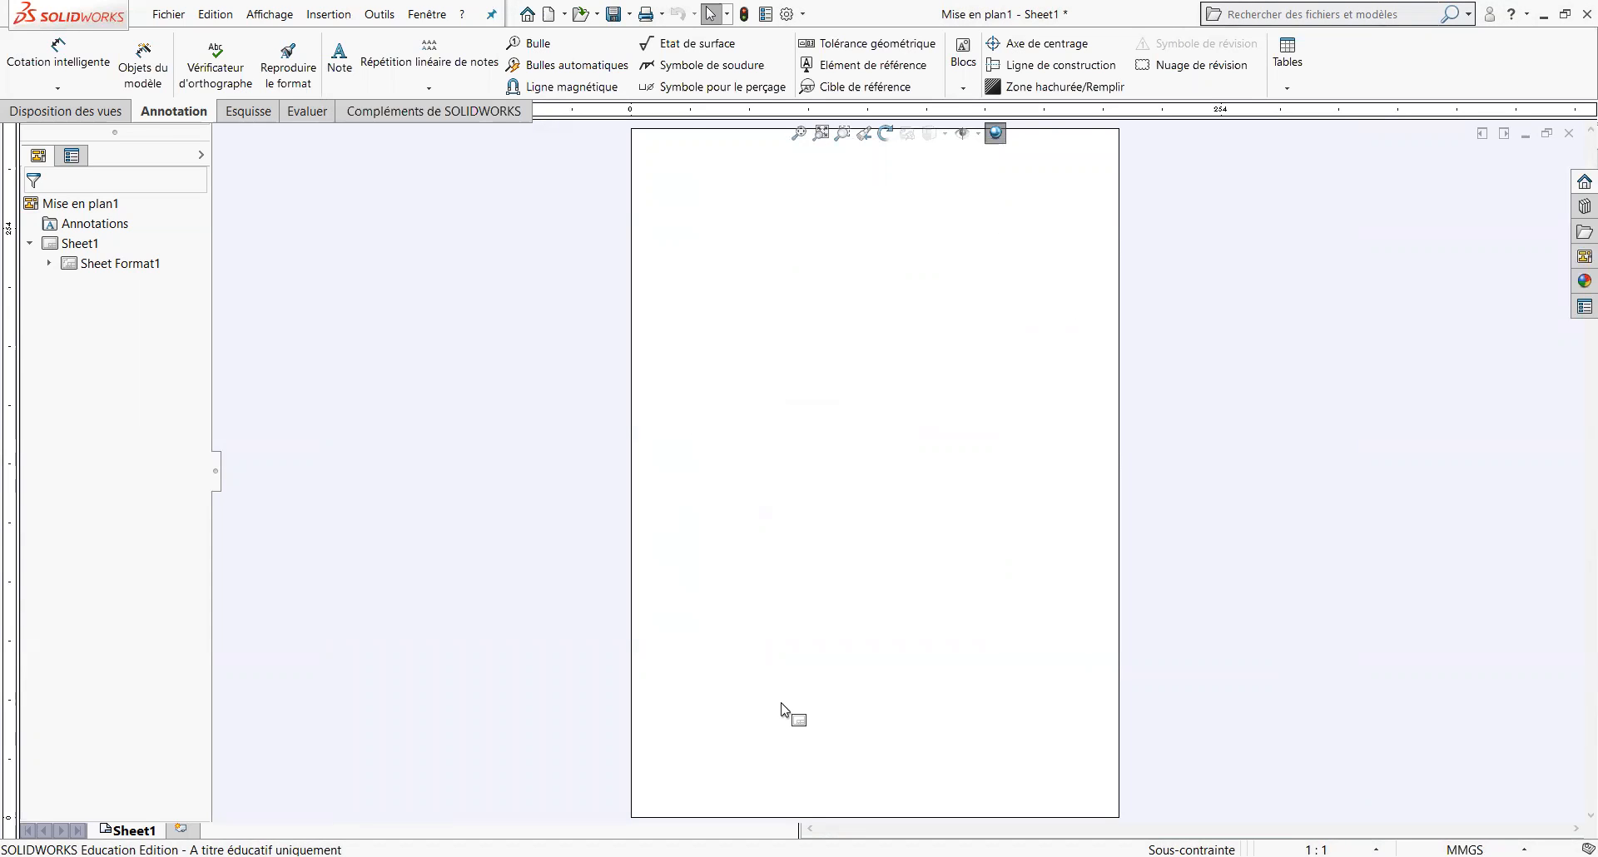
Insert a front model view of carter at a custom 1:2 scale in the upper-left area of the sheet.
{"action": "left_click", "coordinate": [96, 114]}
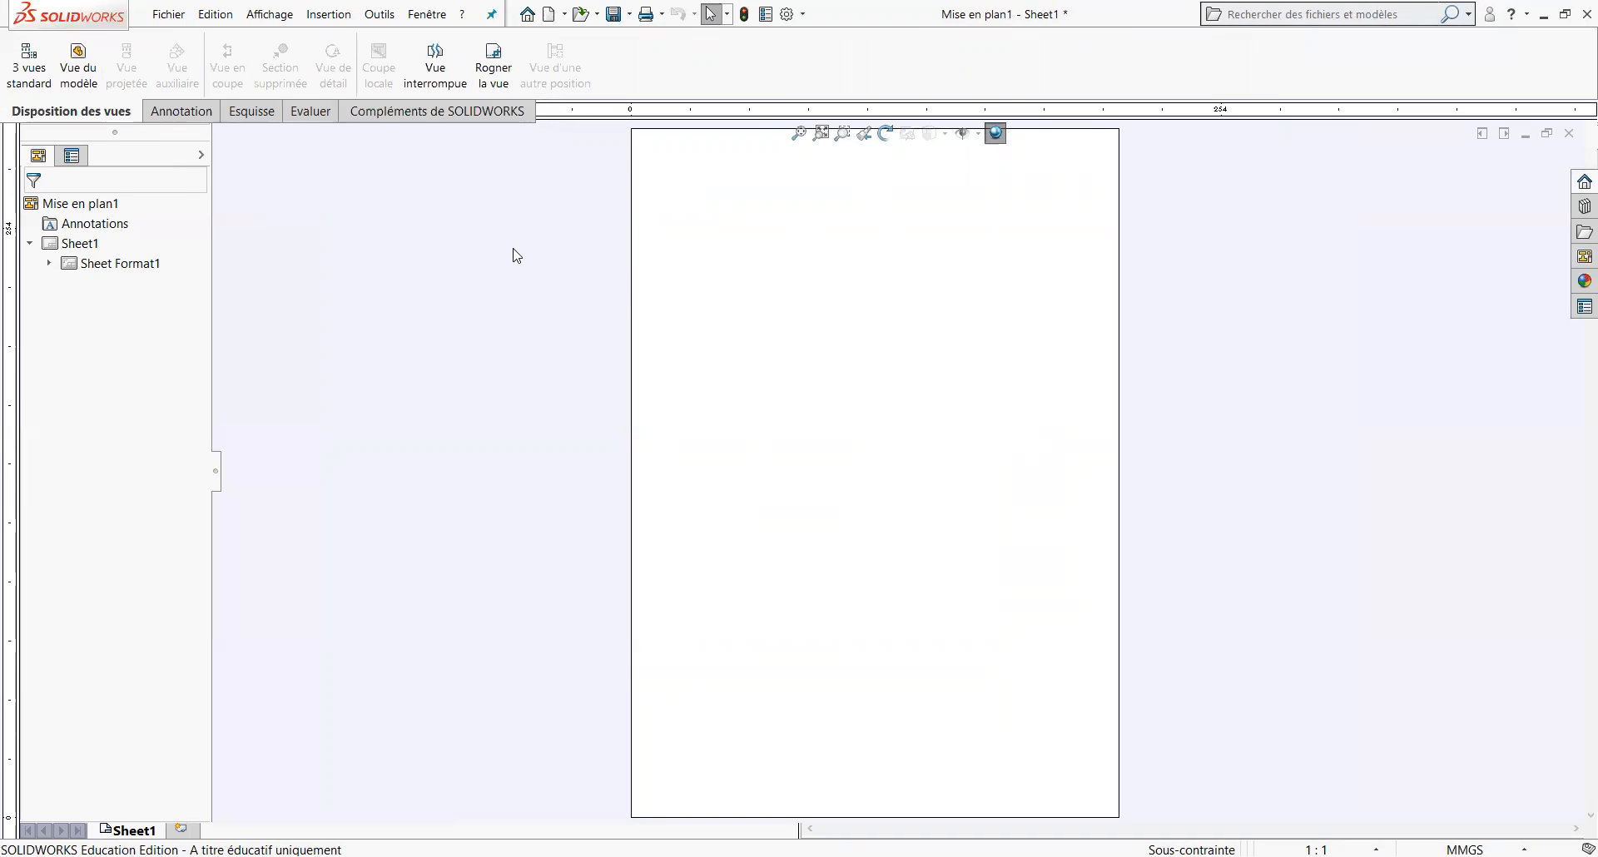
{"action": "left_click", "coordinate": [77, 80]}
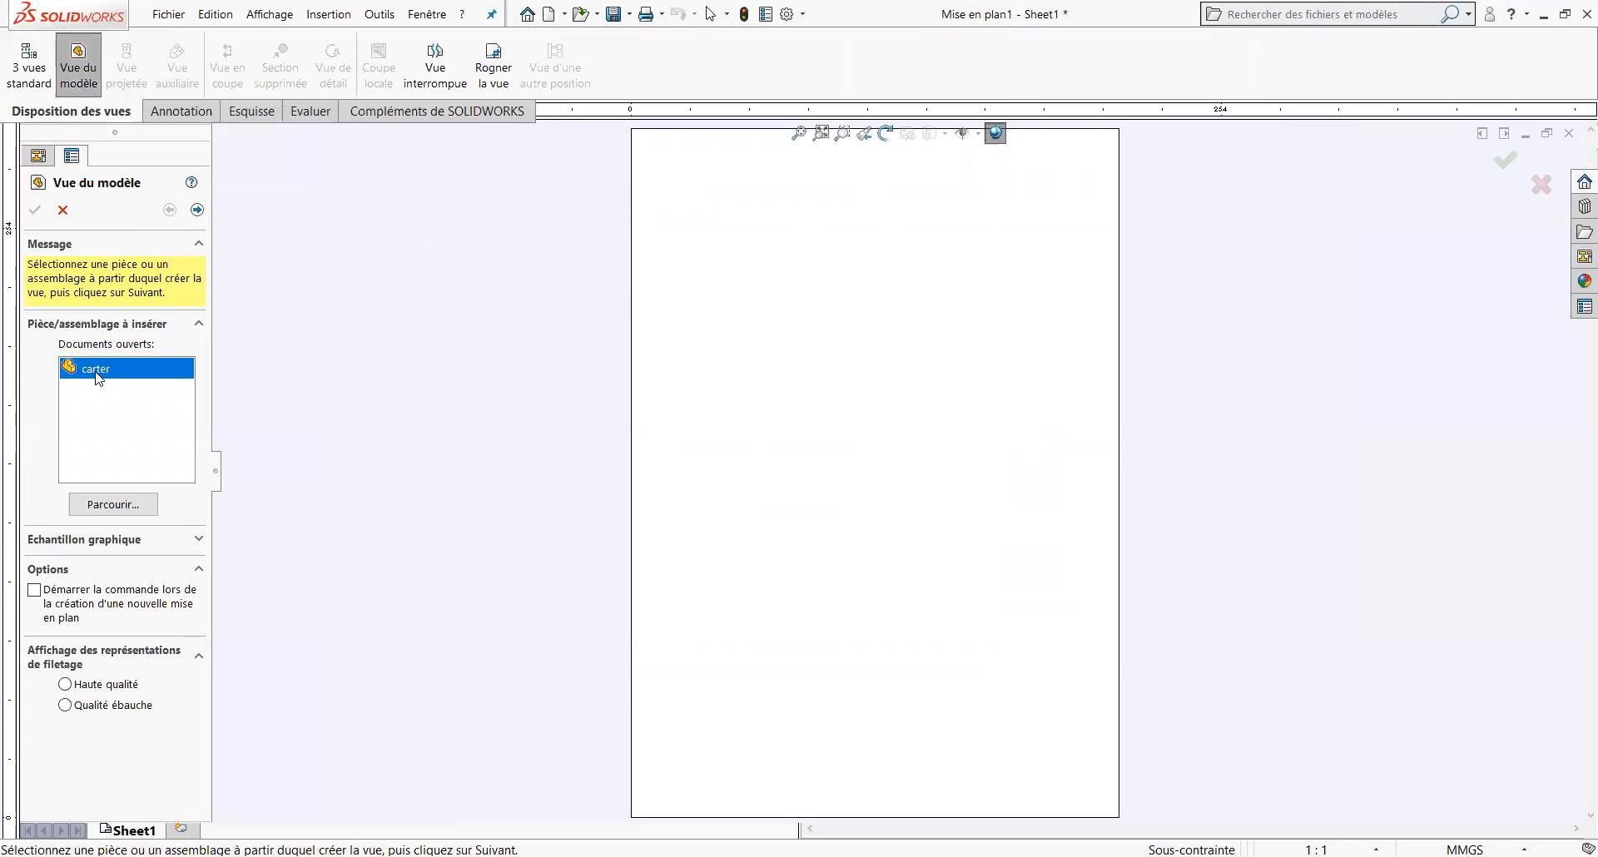
{"action": "double_click", "coordinate": [98, 372]}
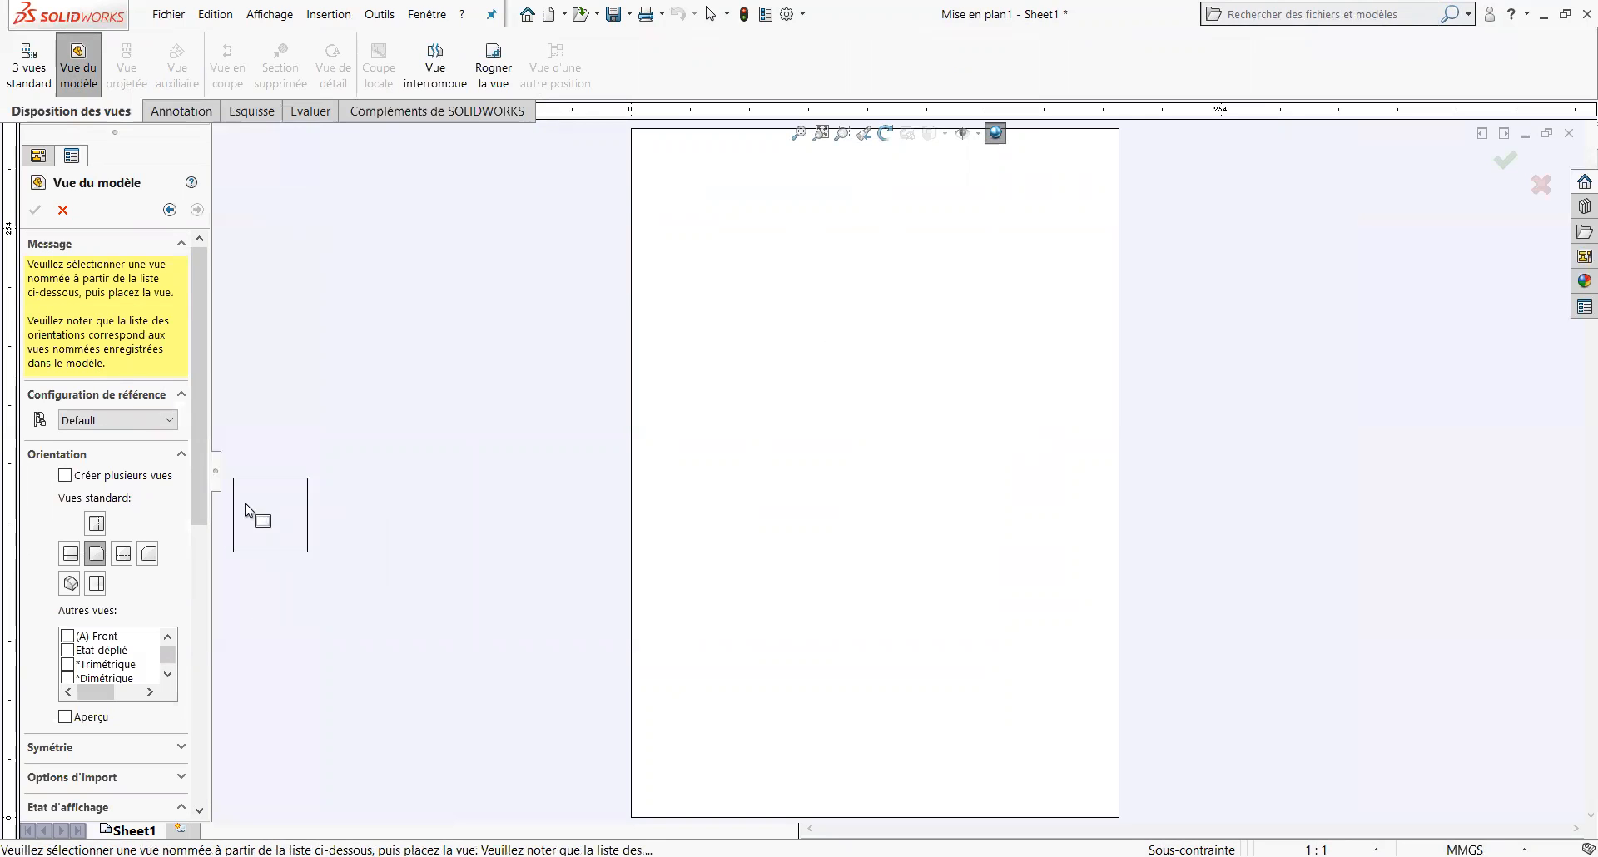
{"action": "left_click_drag", "start_coordinate": [195, 499], "coordinate": [314, 671]}
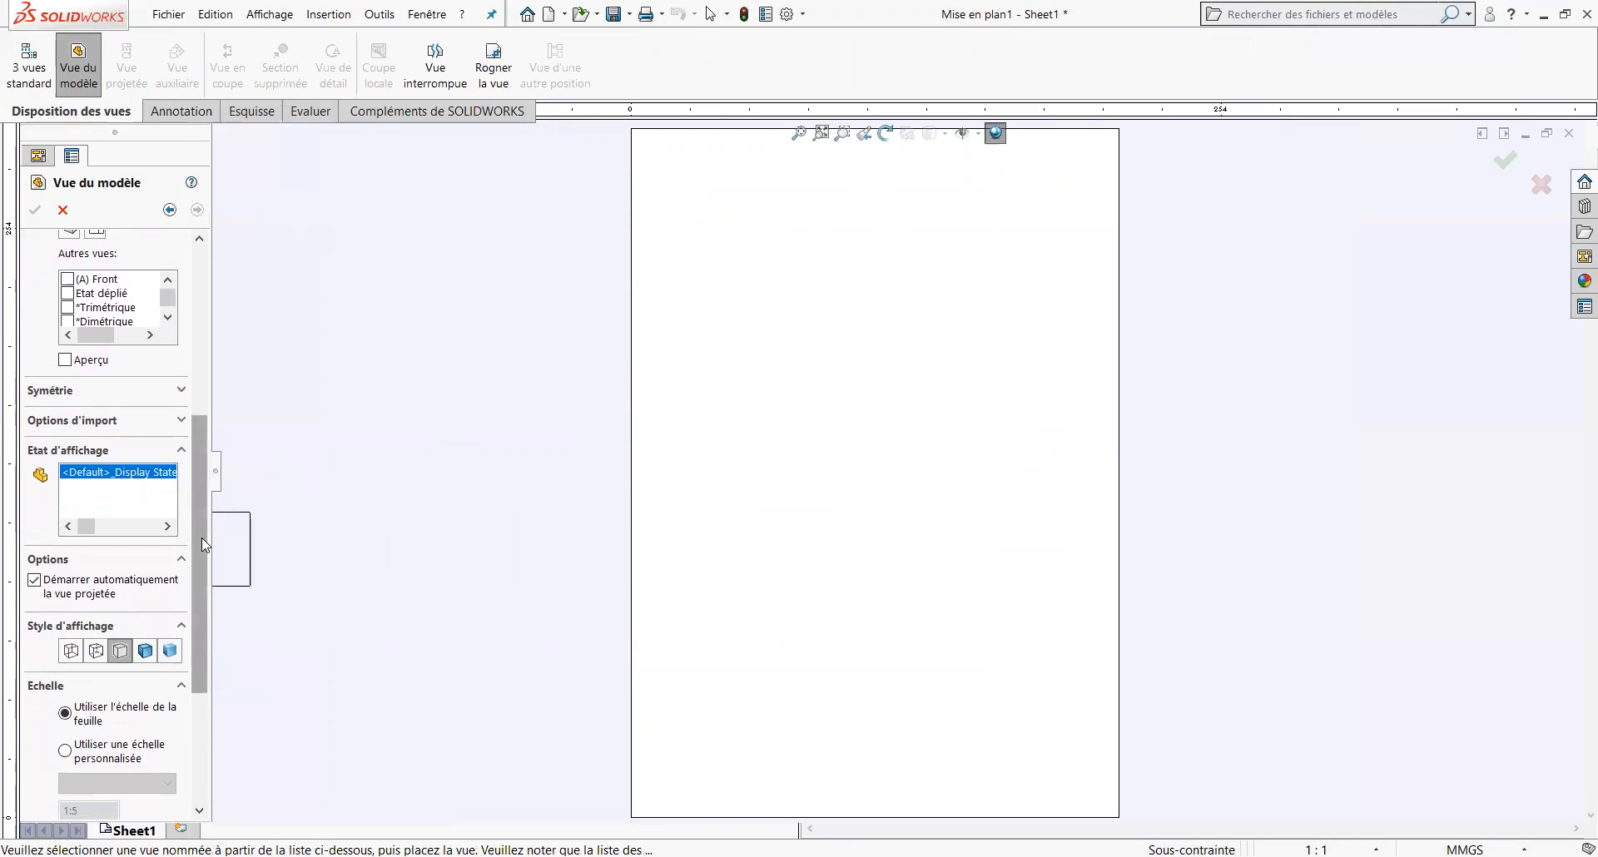
{"action": "scroll", "coordinate": [201, 538], "scroll_direction": "down", "scroll_amount": 4}
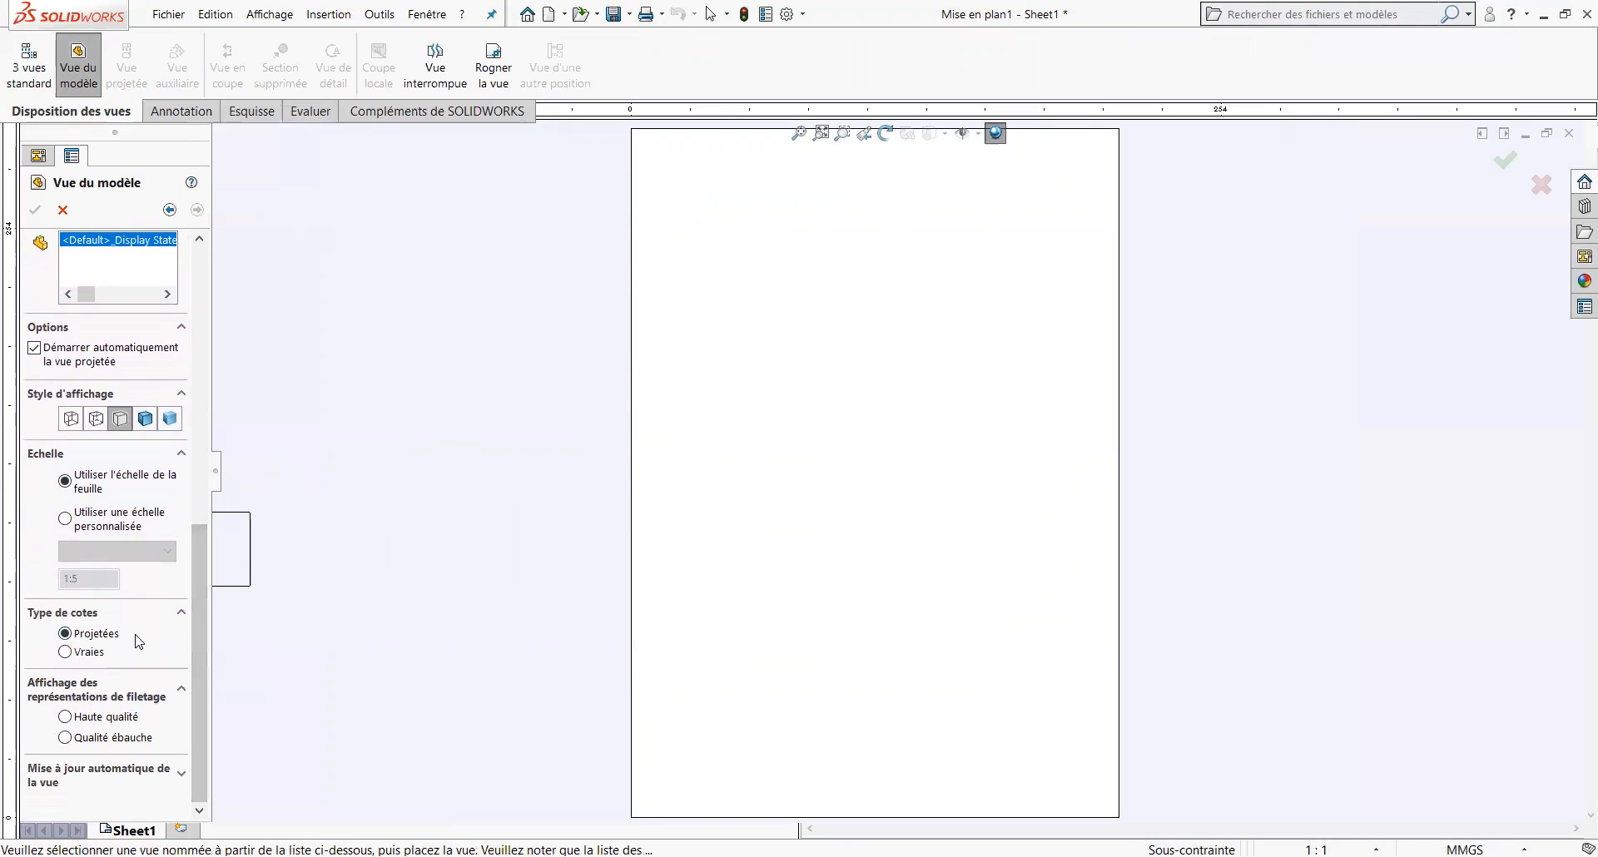
{"action": "left_click", "coordinate": [66, 519]}
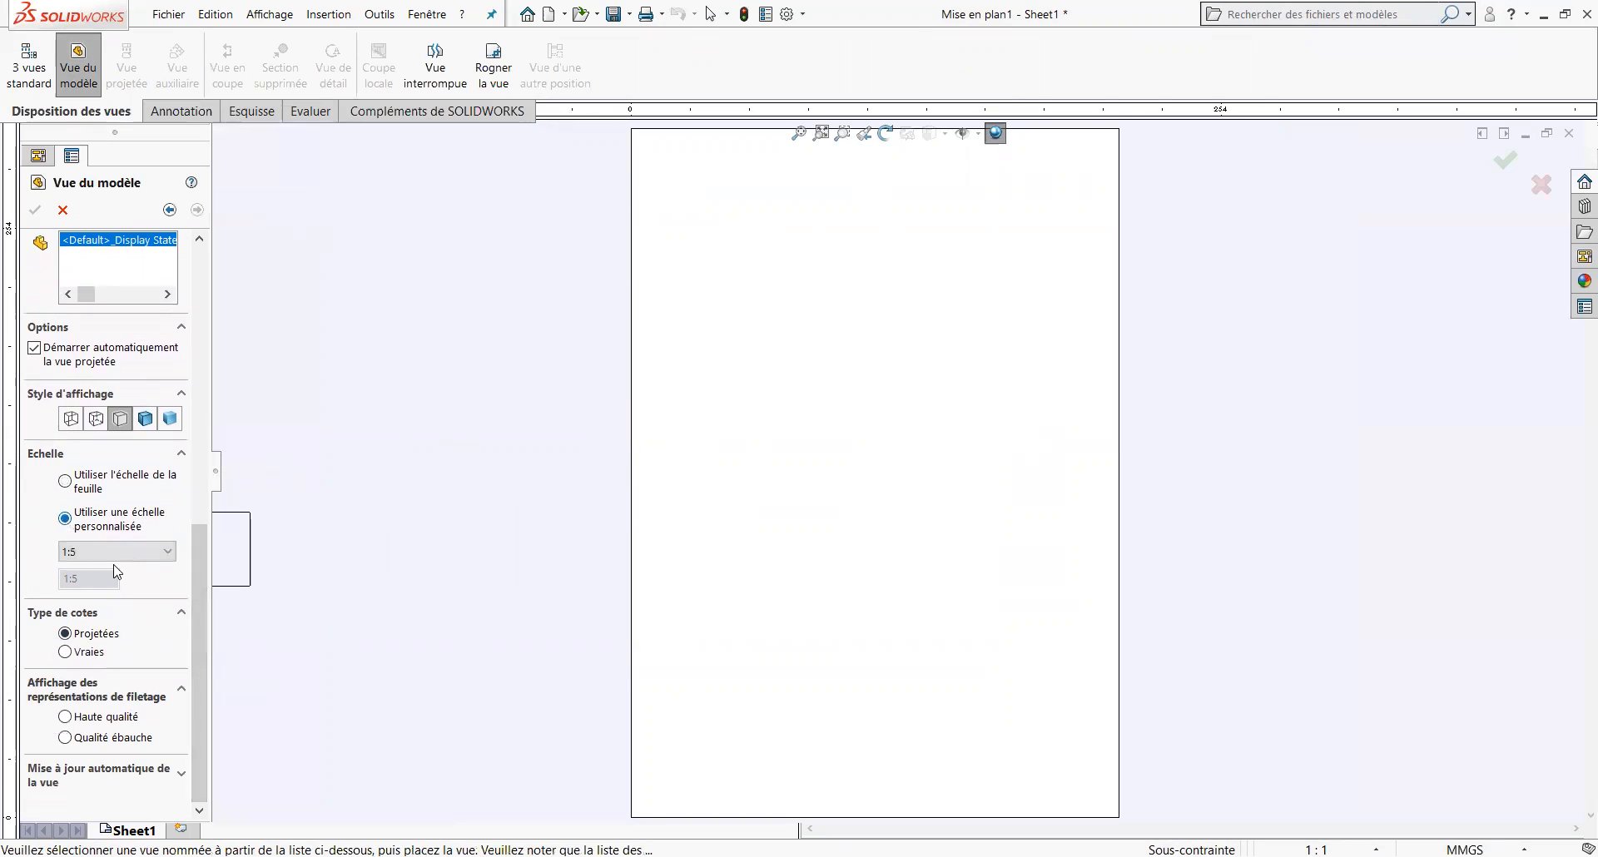
{"action": "left_click", "coordinate": [169, 553]}
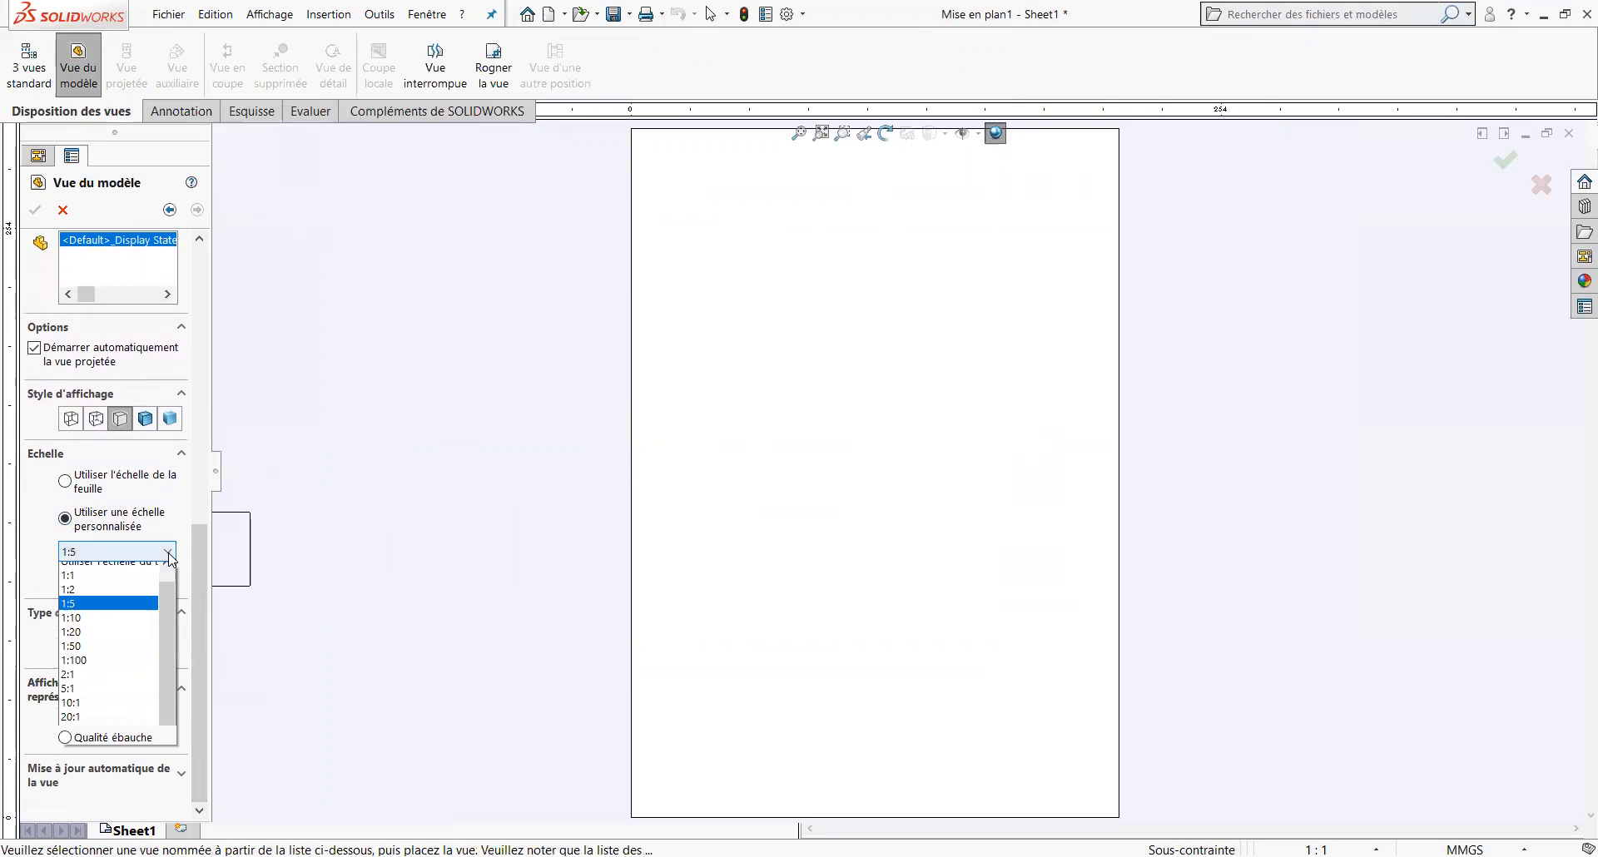
{"action": "left_click", "coordinate": [83, 598]}
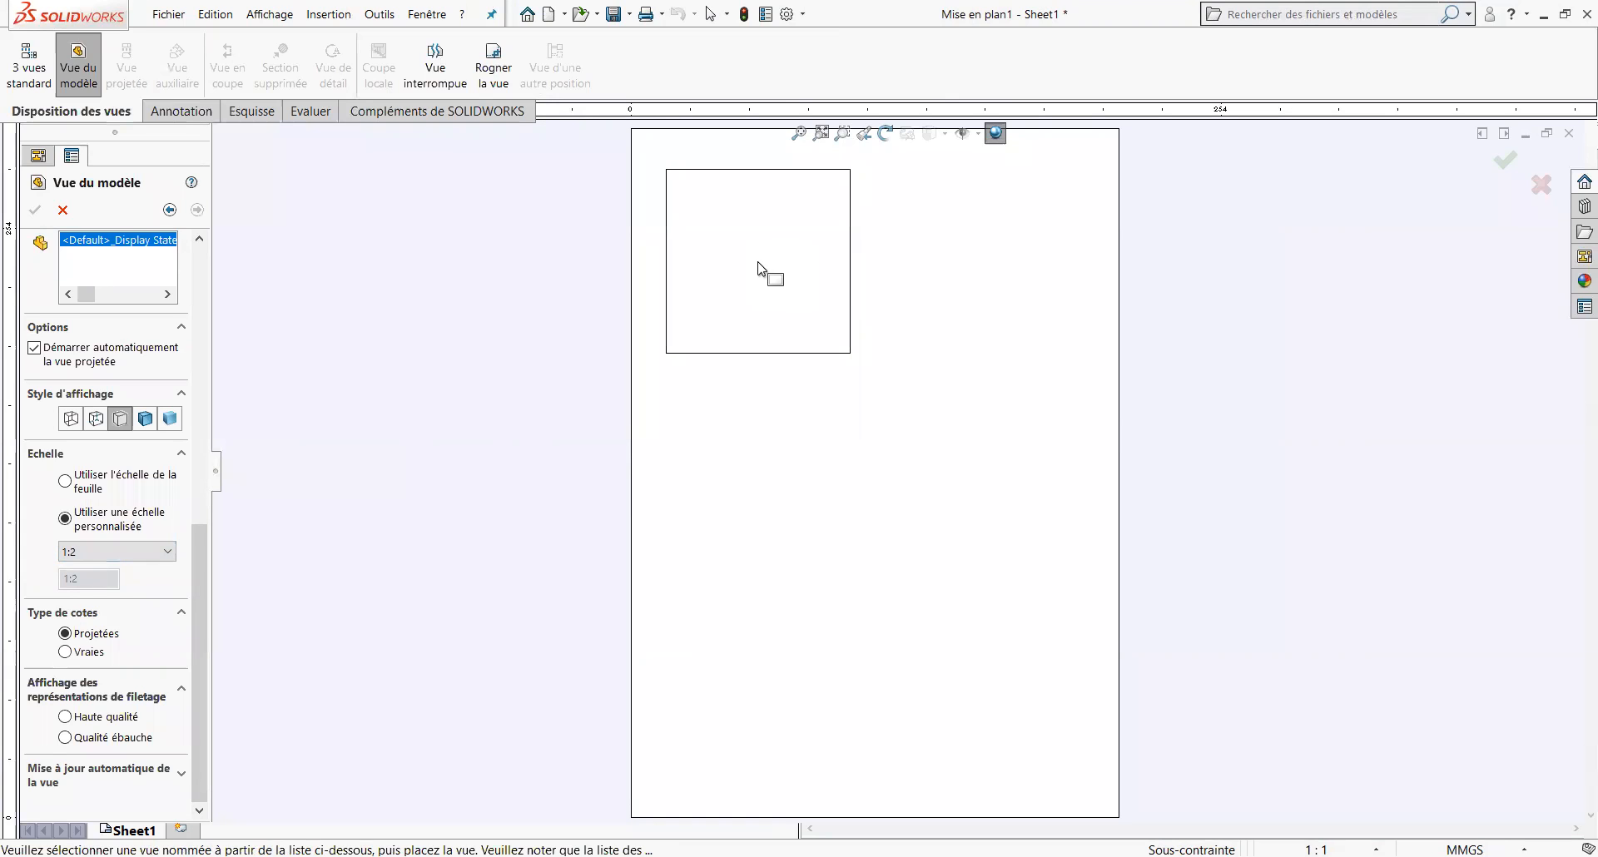
{"action": "left_click", "coordinate": [758, 268]}
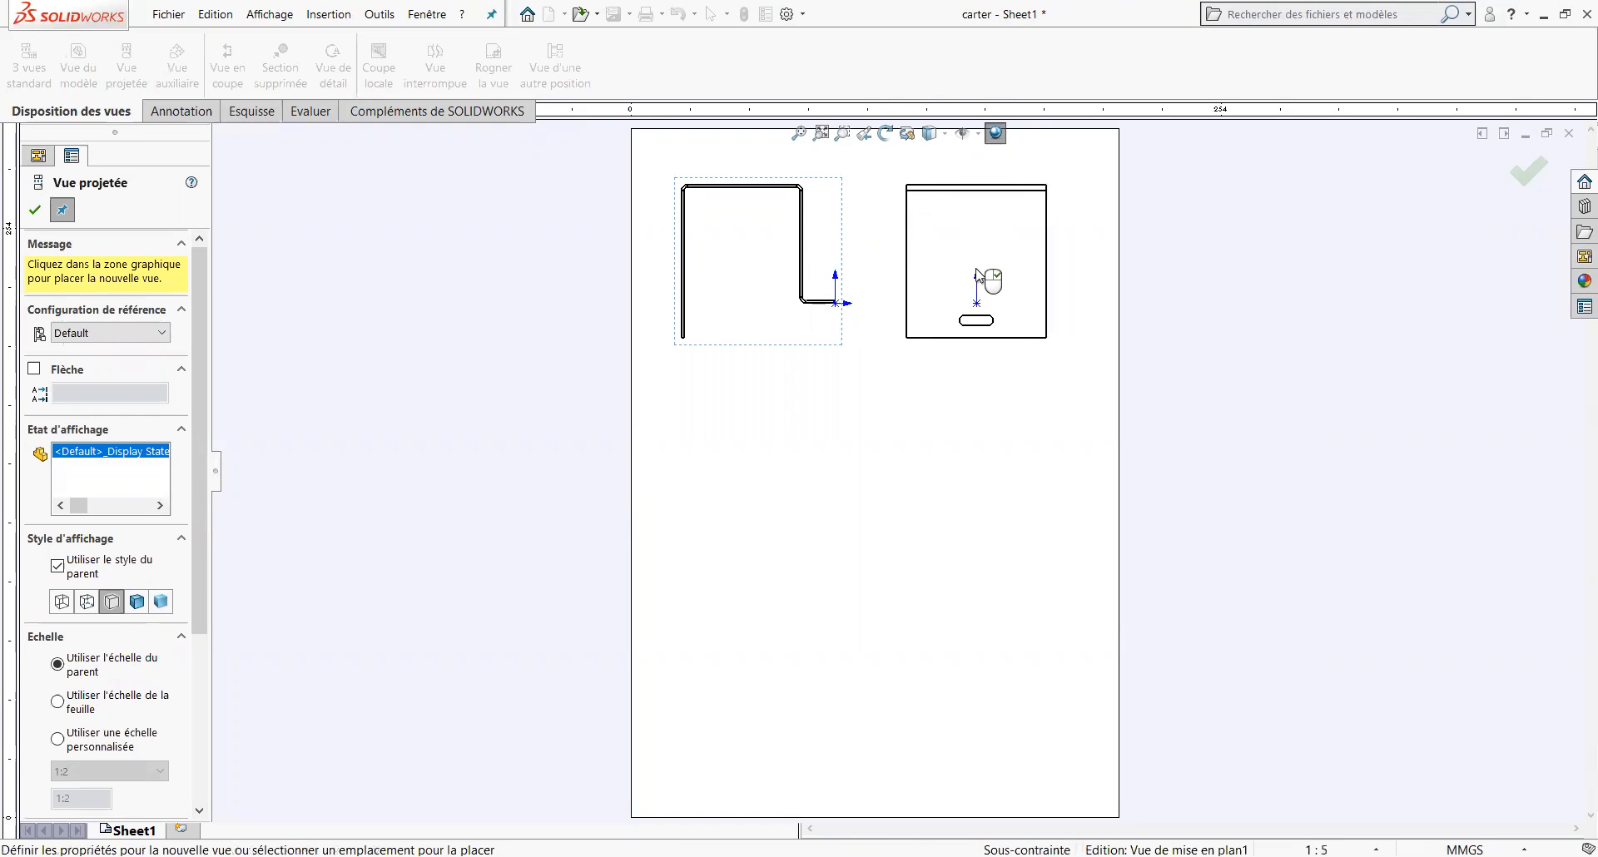
Place projected views of the front view: a side view beside it, a top view below it, and an isometric view diagonally below.
{"action": "left_click", "coordinate": [978, 276]}
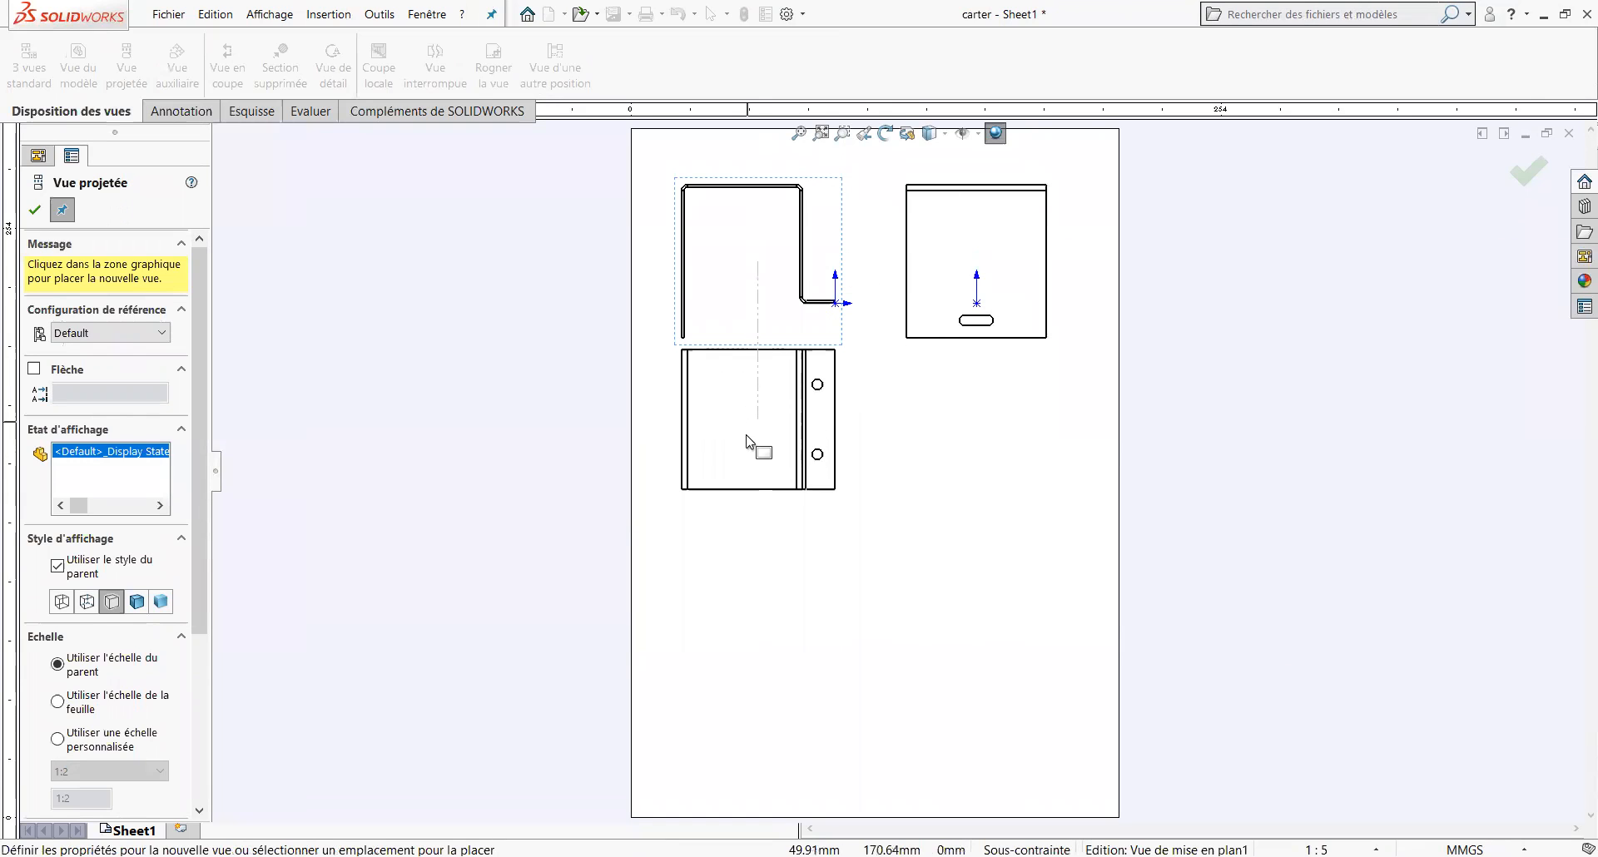
{"action": "left_click", "coordinate": [746, 474]}
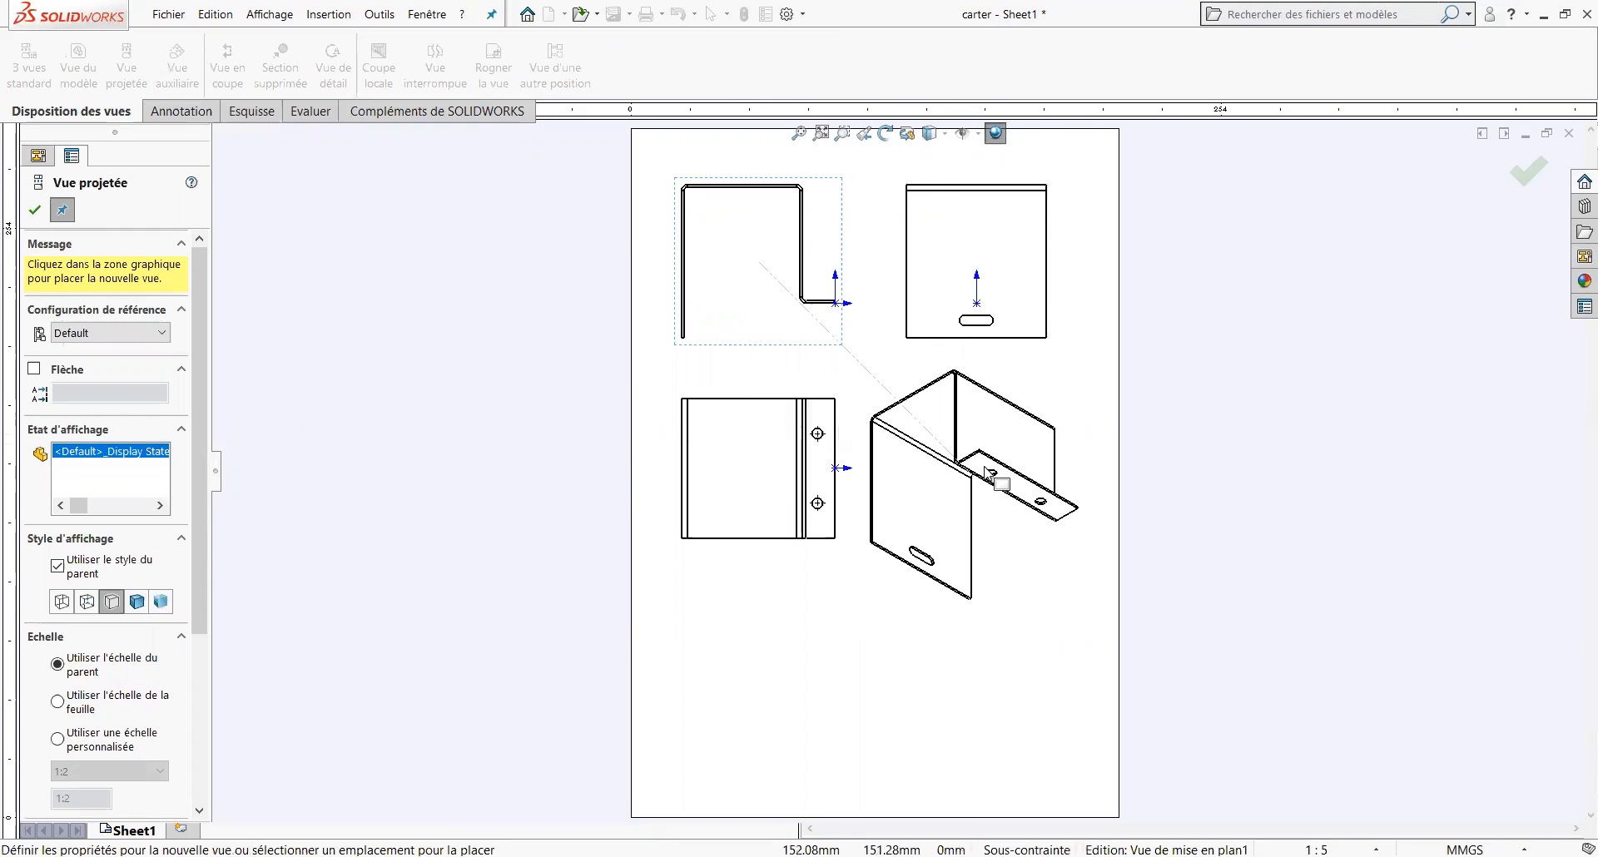
{"action": "left_click", "coordinate": [985, 467]}
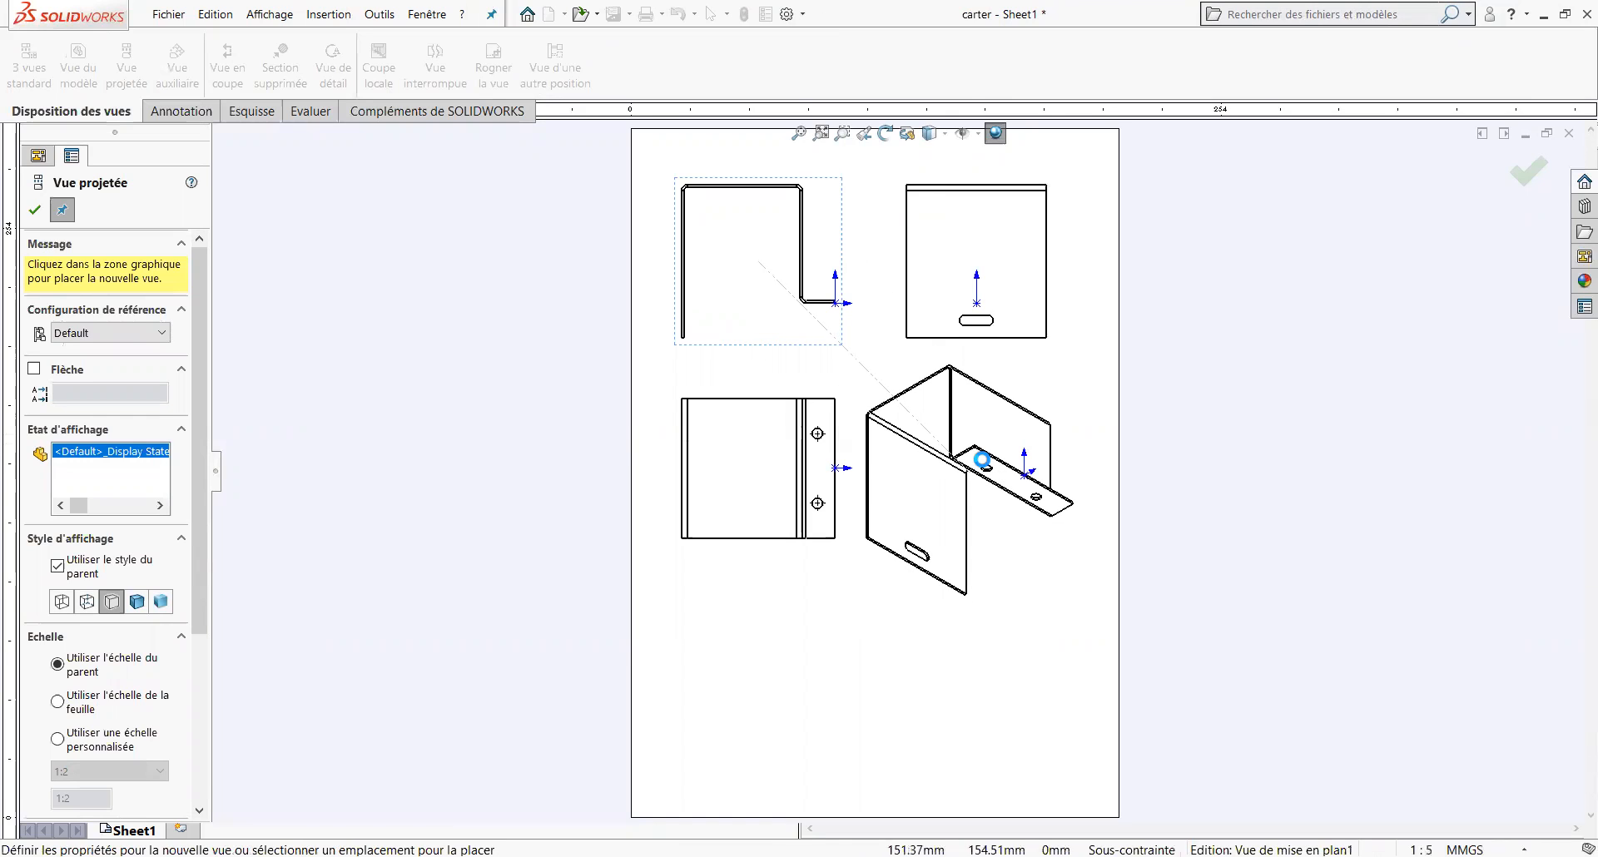
{"action": "left_click", "coordinate": [34, 210]}
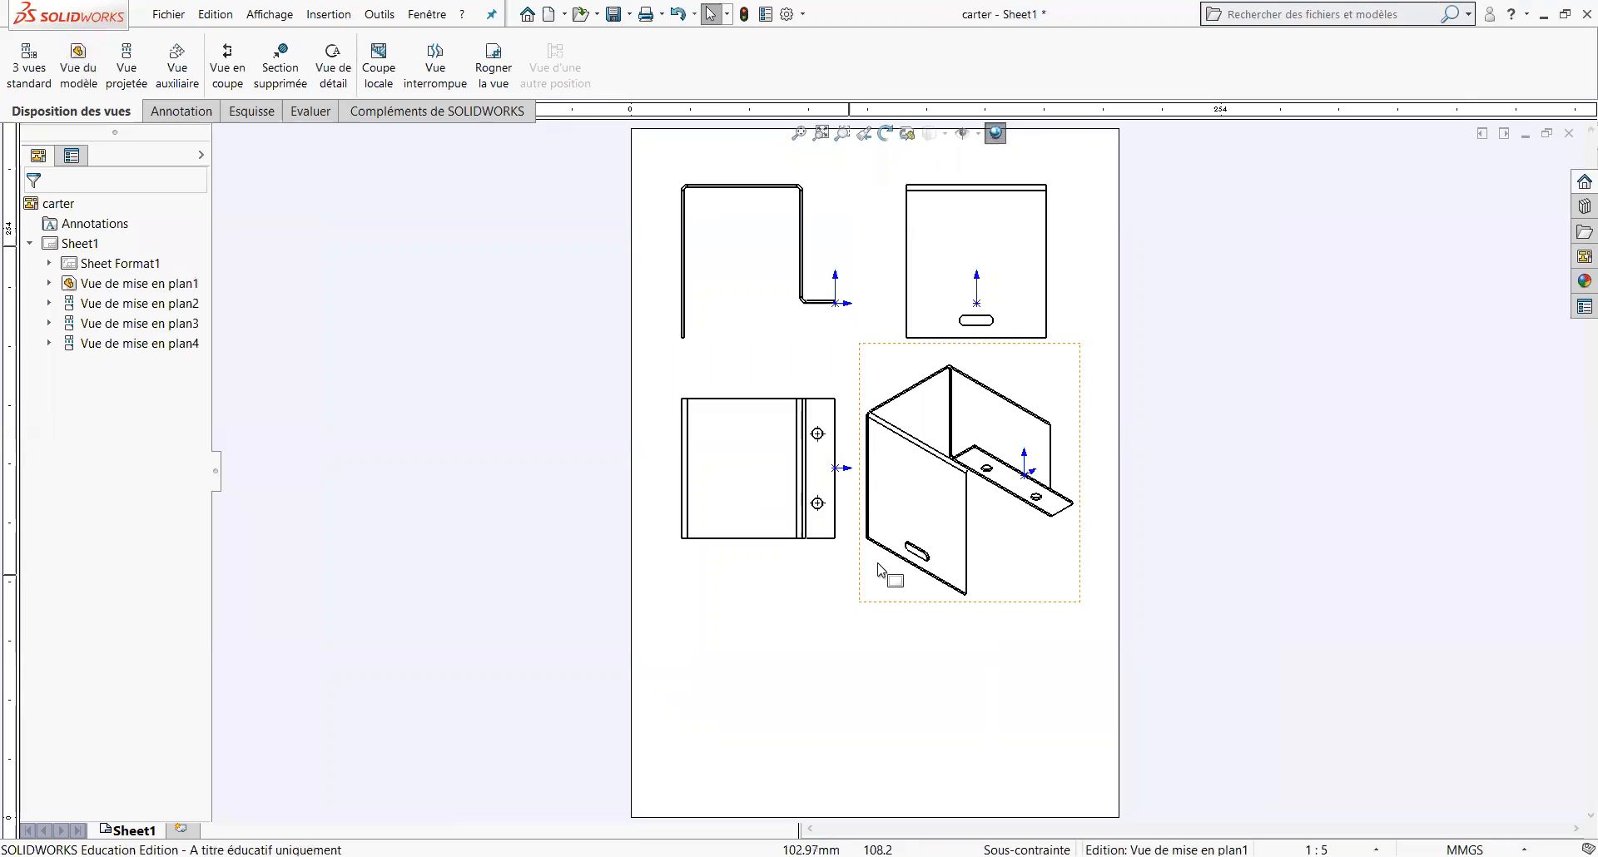
Move the front view slightly down the sheet and the top view slightly up, closer beneath it.
{"action": "left_click", "coordinate": [768, 184]}
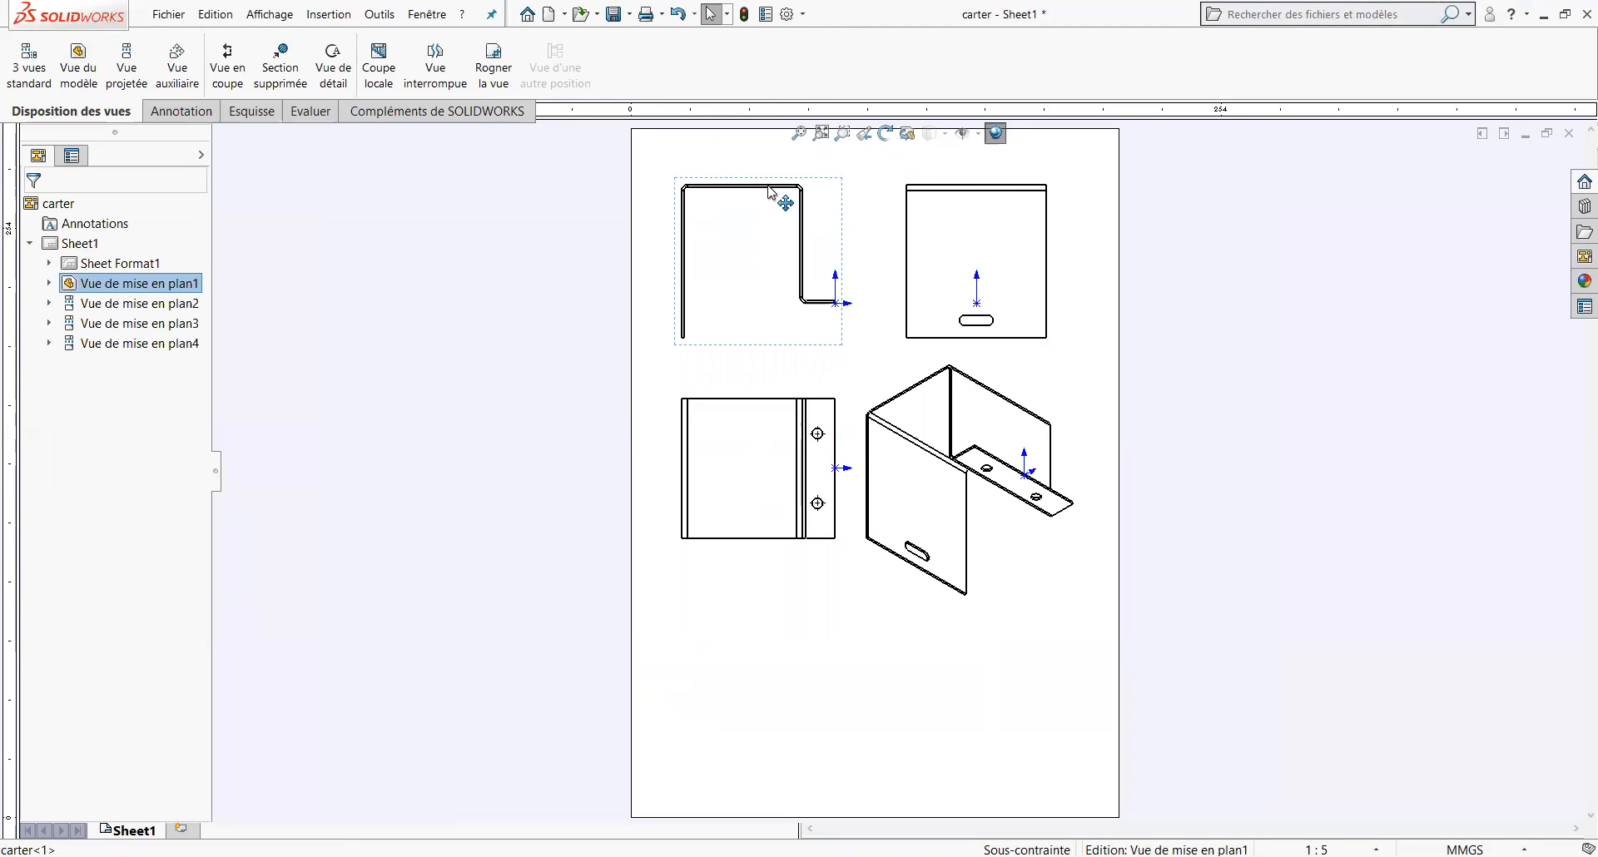
{"action": "mouse_move", "coordinate": [767, 188]}
{"action": "left_mouse_down"}
{"action": "mouse_move", "coordinate": [766, 216]}
{"action": "mouse_move", "coordinate": [745, 213]}
{"action": "mouse_move", "coordinate": [814, 210]}
{"action": "mouse_move", "coordinate": [750, 208]}
{"action": "mouse_move", "coordinate": [797, 214]}
{"action": "mouse_move", "coordinate": [770, 208]}
{"action": "left_mouse_up"}
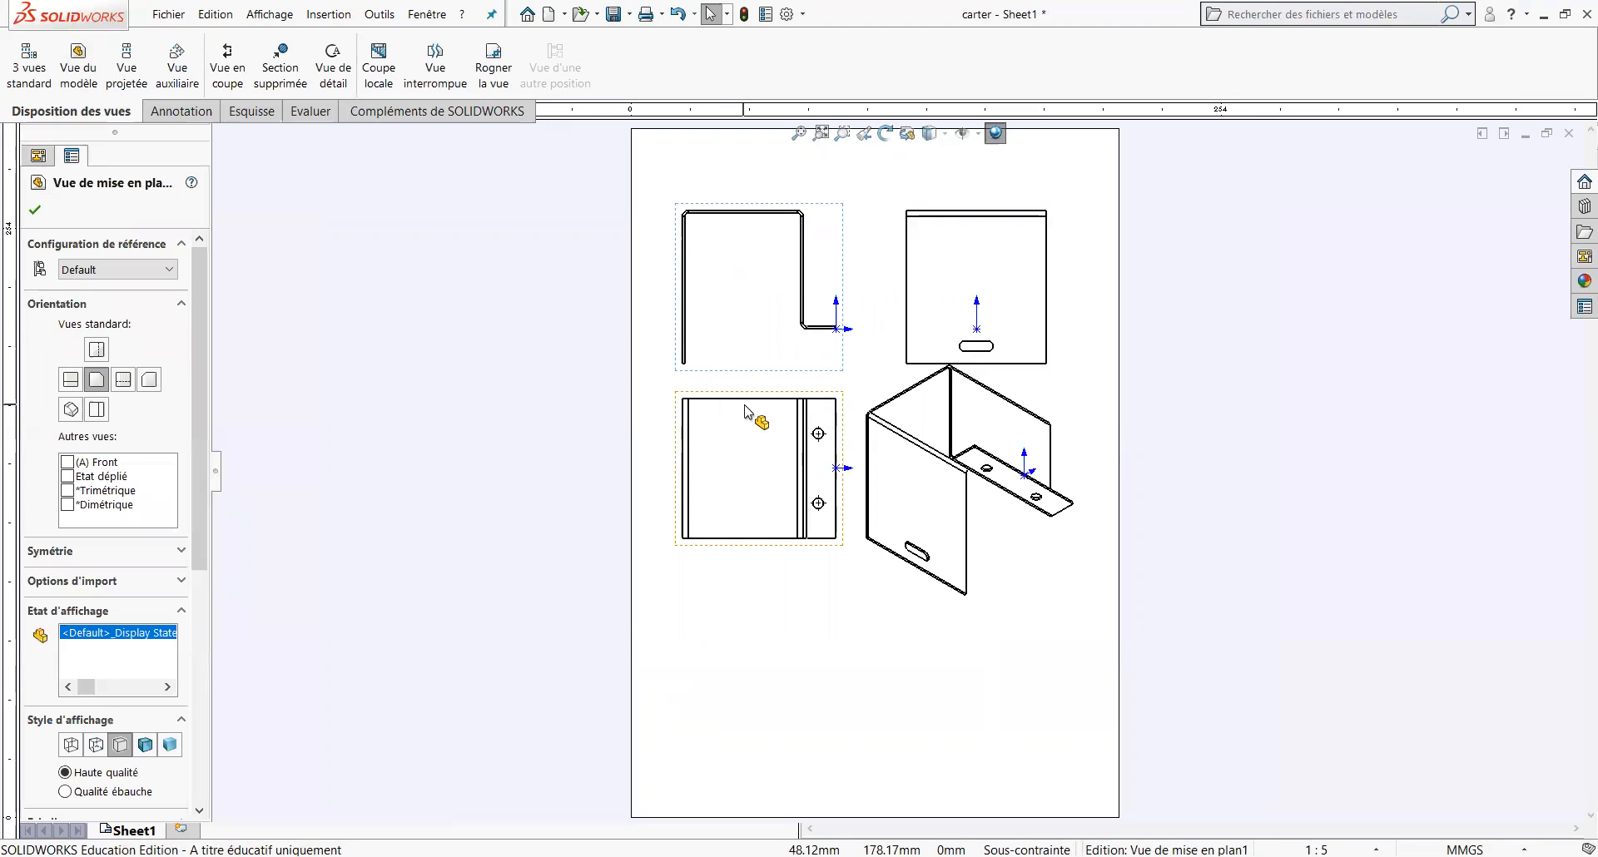
{"action": "mouse_move", "coordinate": [754, 392]}
{"action": "left_mouse_down"}
{"action": "mouse_move", "coordinate": [752, 374]}
{"action": "mouse_move", "coordinate": [760, 397]}
{"action": "left_mouse_up"}
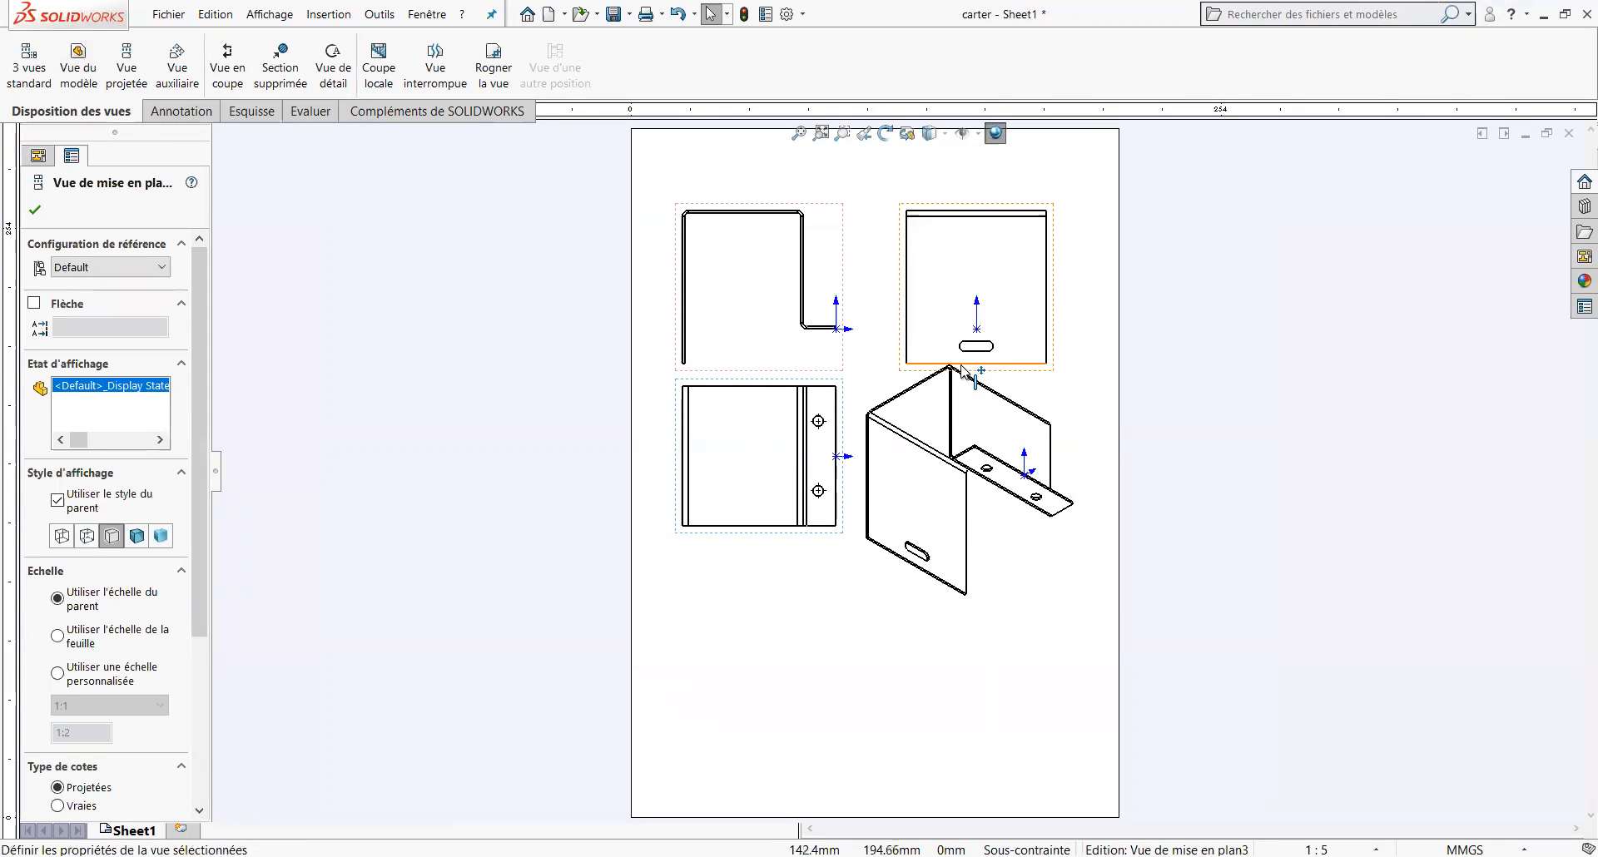
Set the isometric view to a user-defined scale of 1:3 and reposition it below the side view.
{"action": "left_click", "coordinate": [947, 605]}
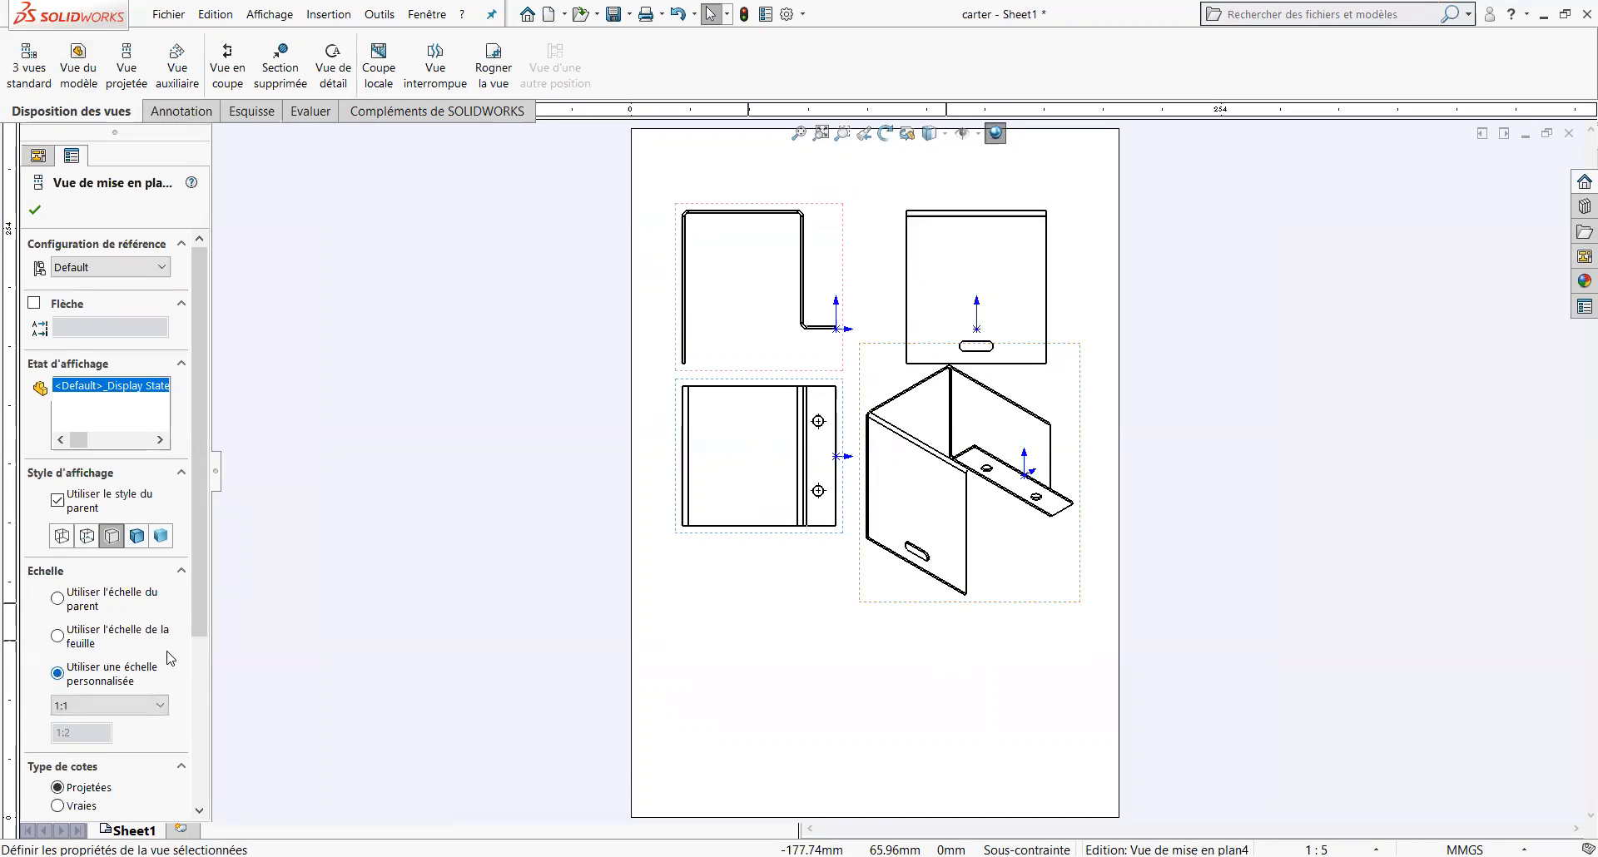
{"action": "scroll", "coordinate": [202, 639], "scroll_direction": "down", "scroll_amount": 2}
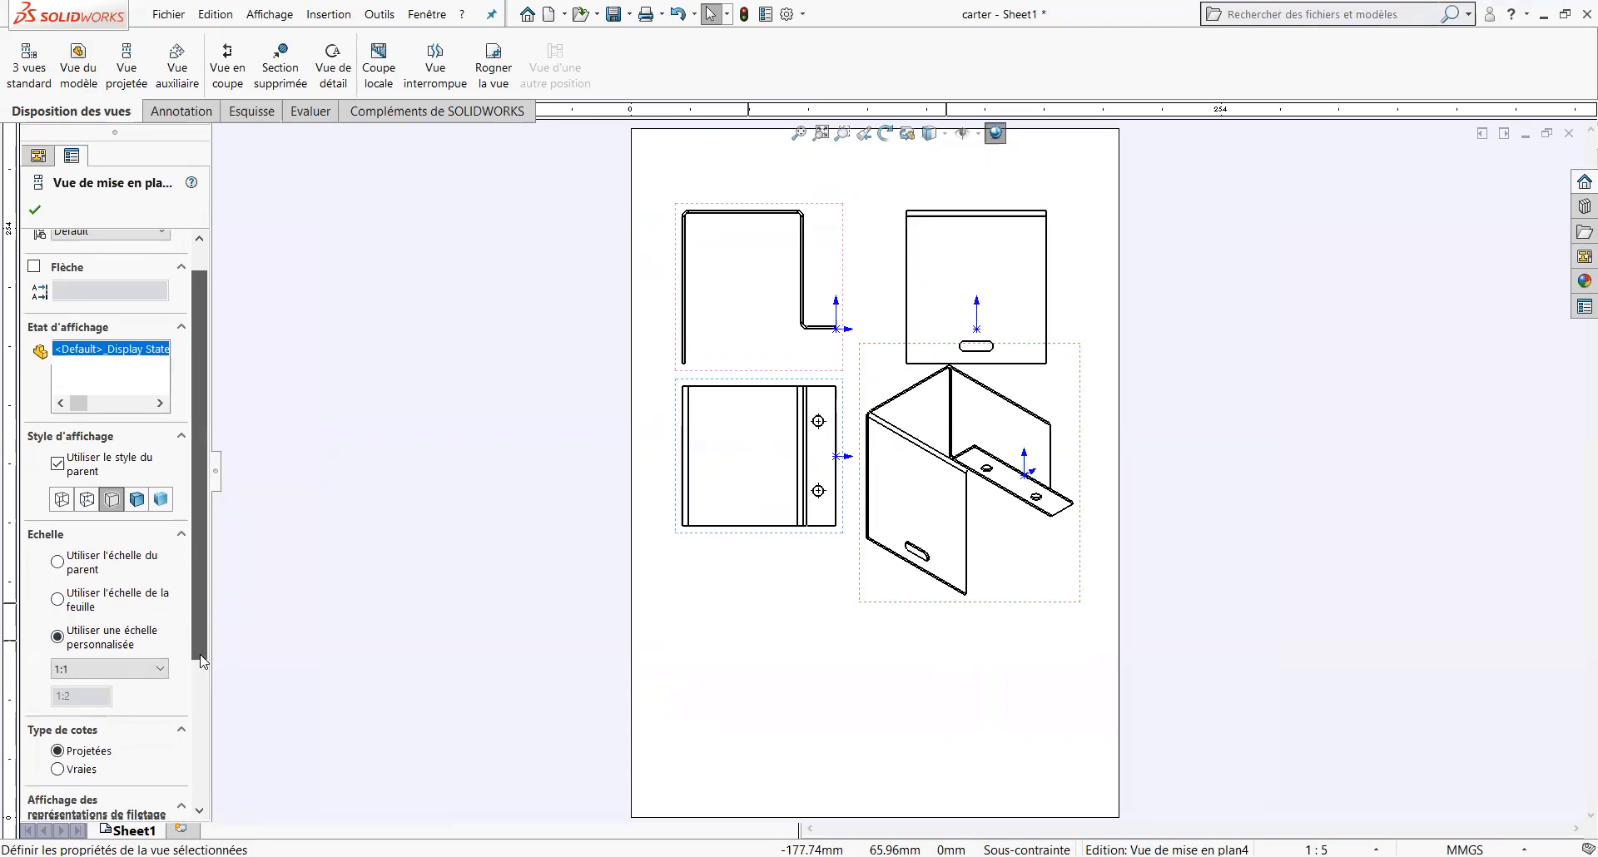
{"action": "left_click", "coordinate": [161, 650]}
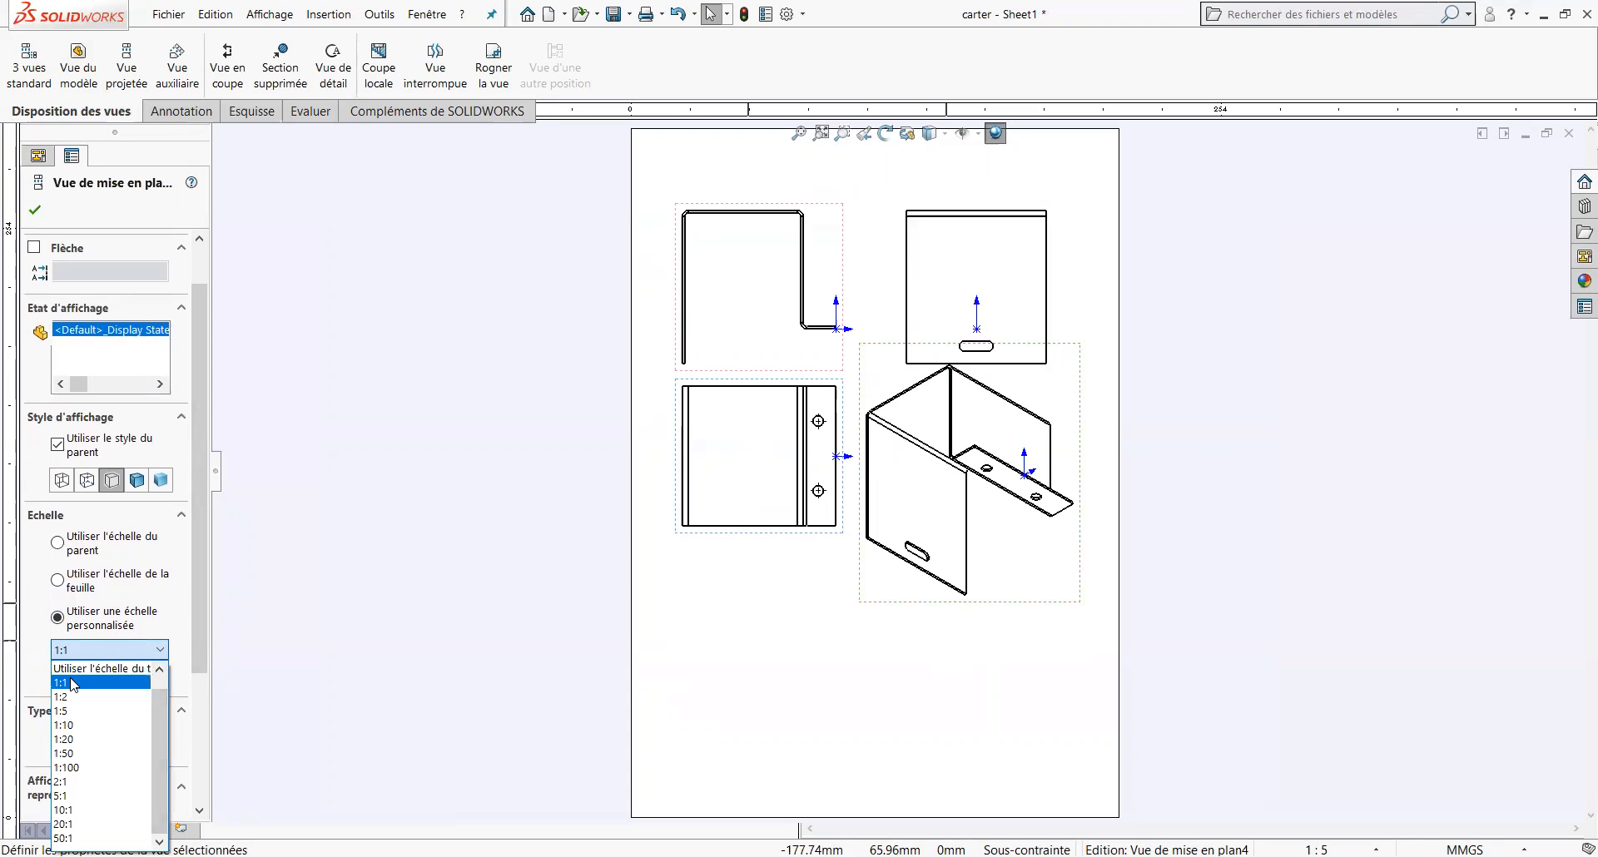
{"action": "left_click_drag", "start_coordinate": [164, 713], "coordinate": [166, 679]}
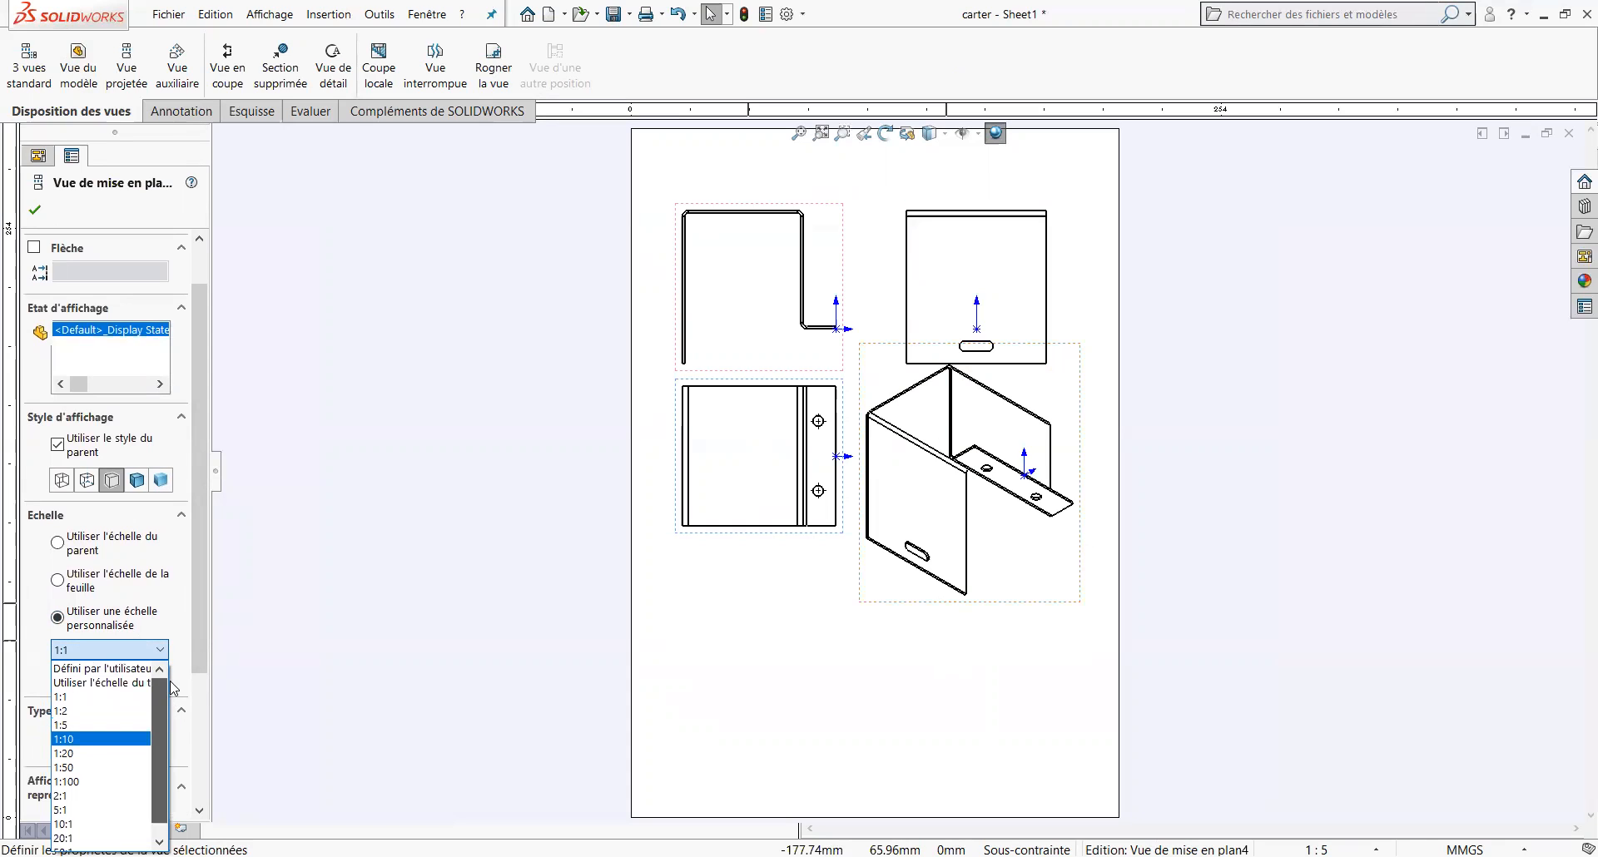
{"action": "left_click", "coordinate": [88, 670]}
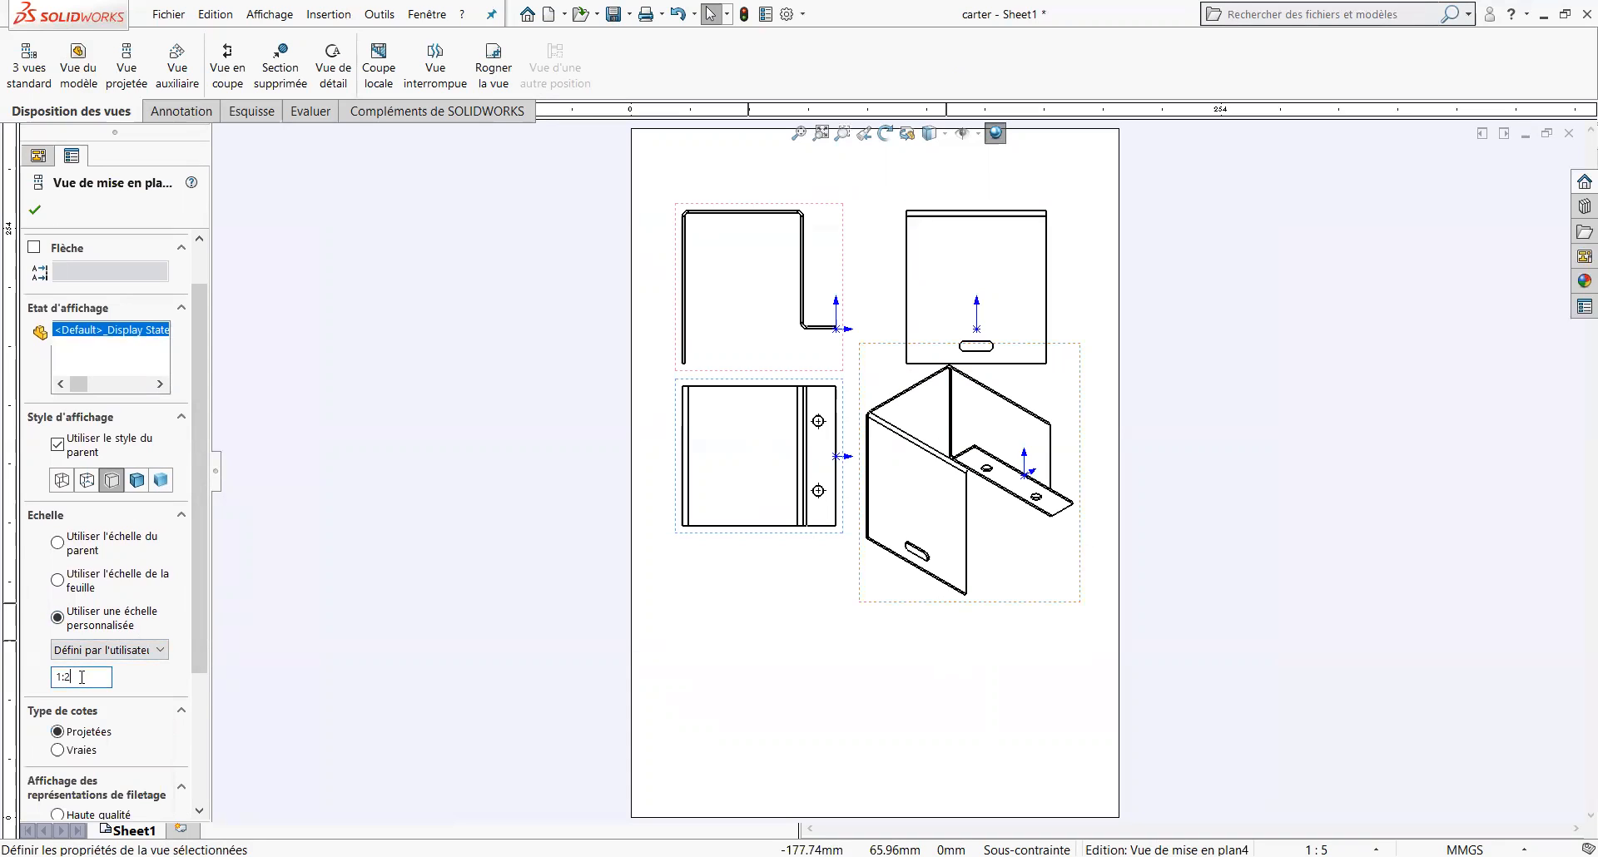
{"action": "type", "text": "3"}
{"action": "left_click", "coordinate": [35, 212]}
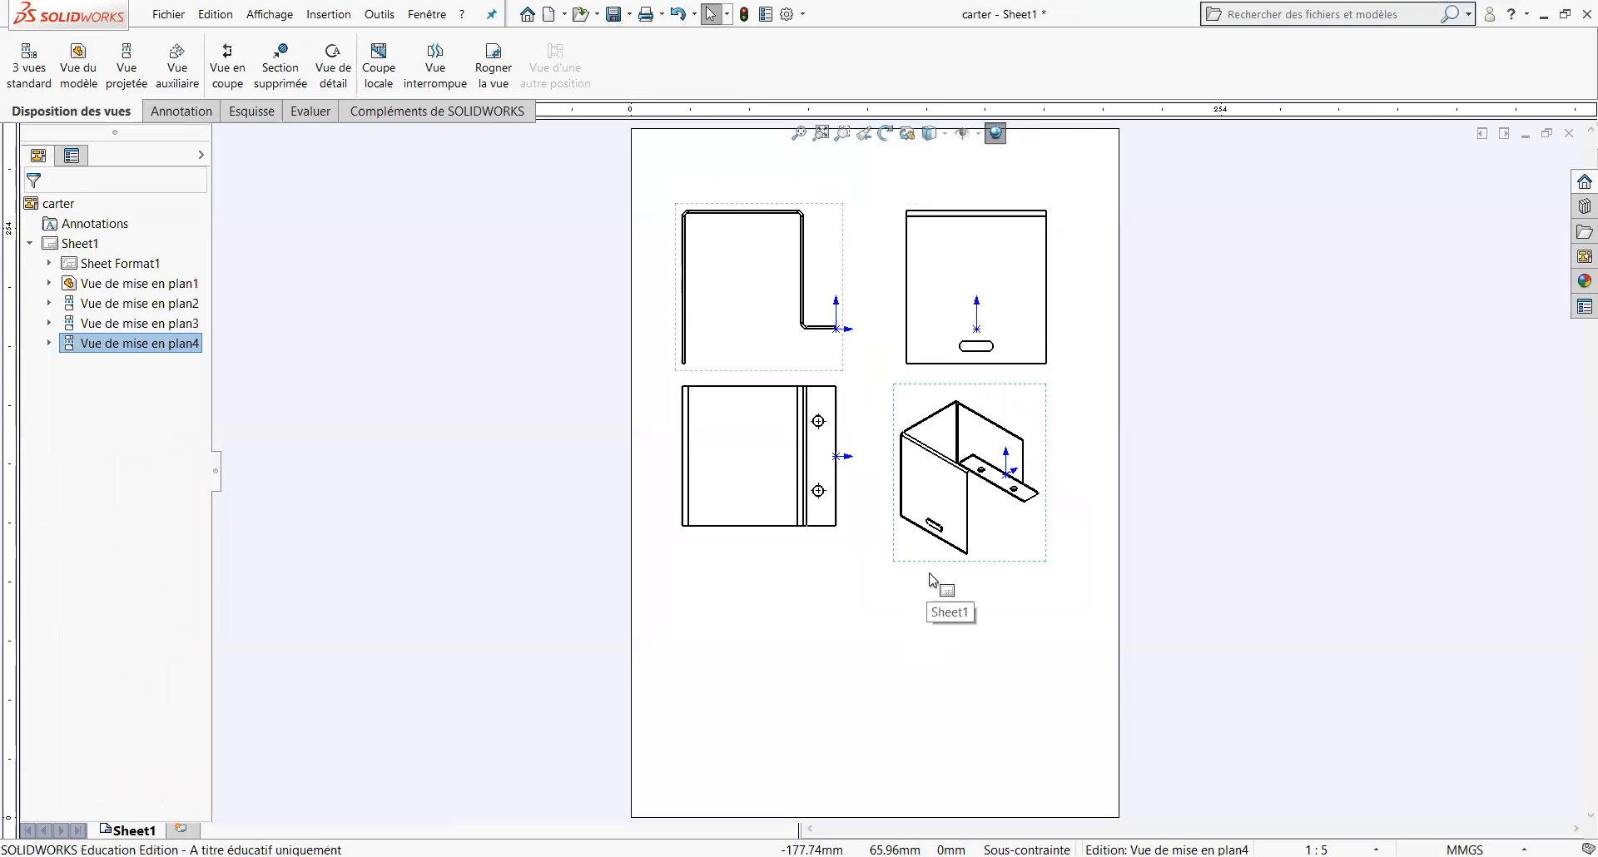
{"action": "left_click_drag", "start_coordinate": [940, 563], "coordinate": [966, 555]}
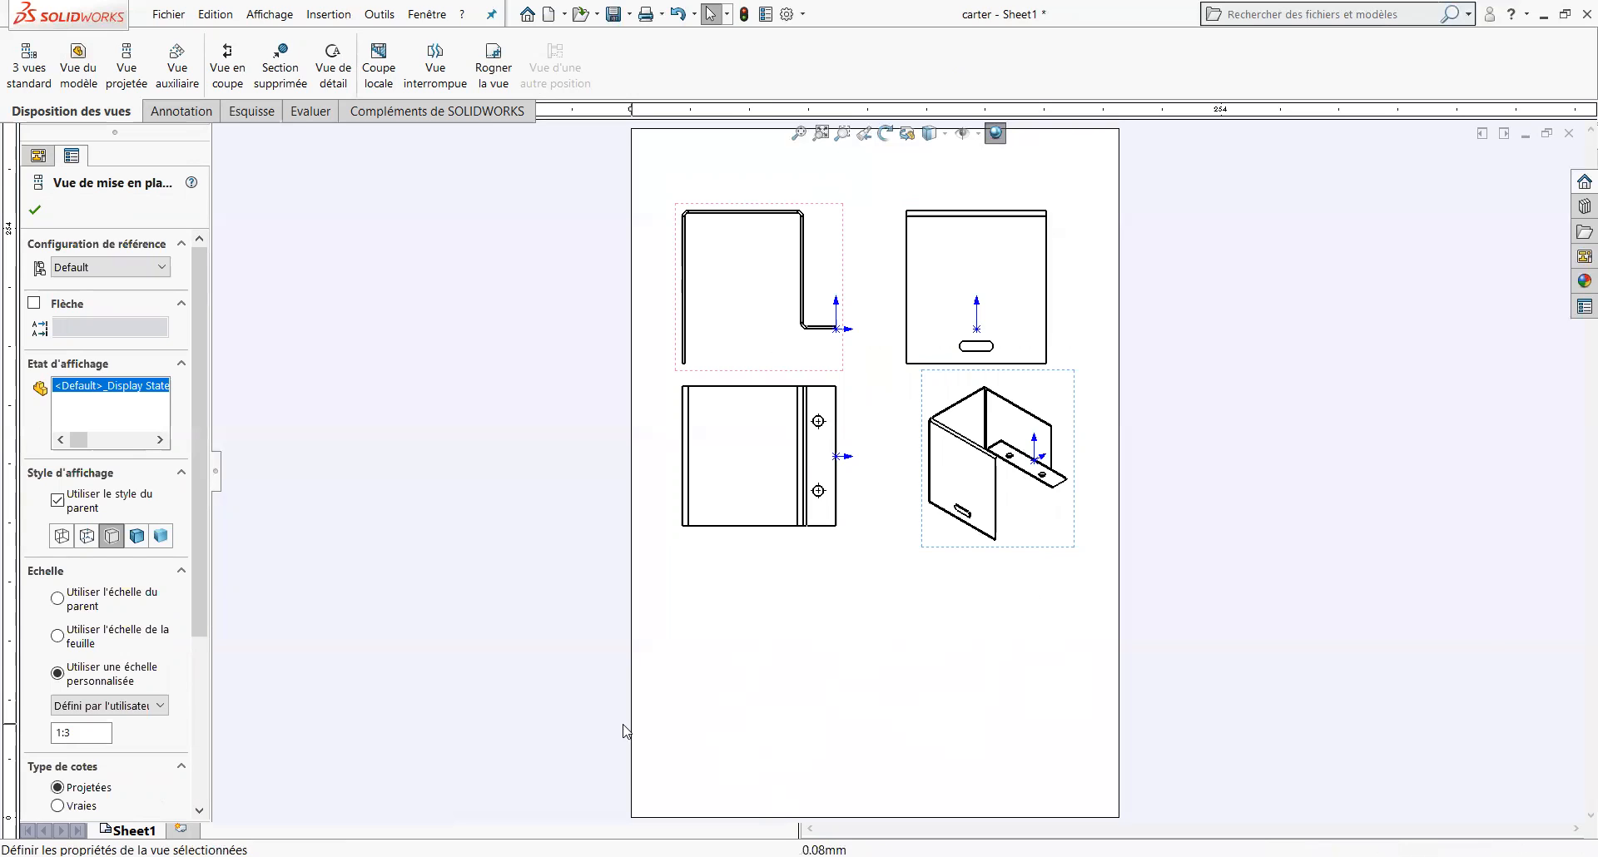
{"action": "left_click", "coordinate": [36, 212]}
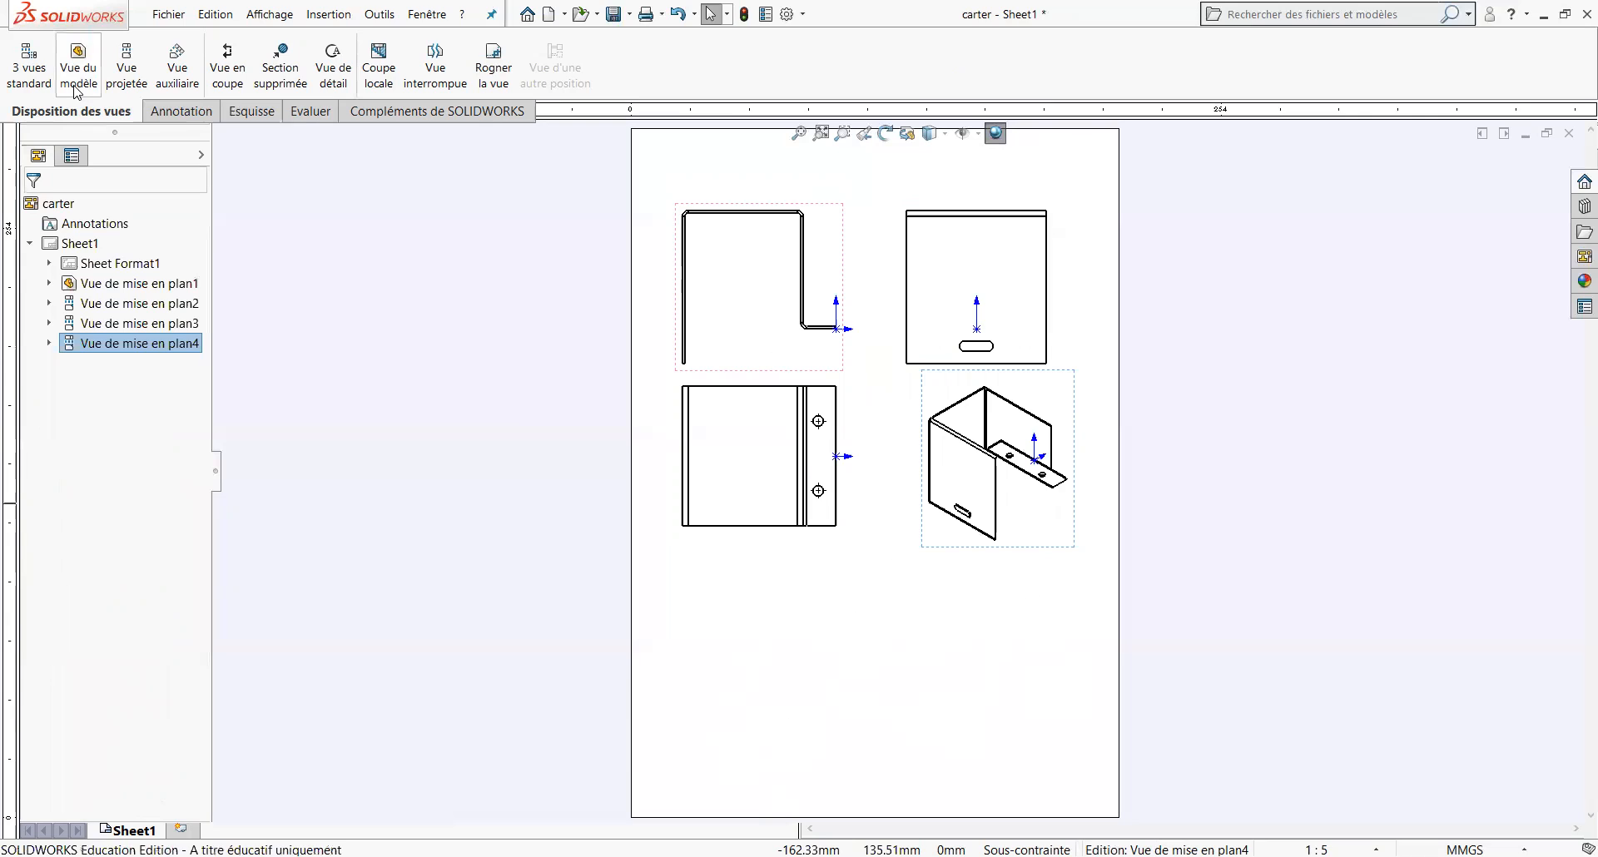
Start a new model view of carter using the depliage configuration and the Etat déplié (flat pattern) orientation.
{"action": "left_click", "coordinate": [79, 90]}
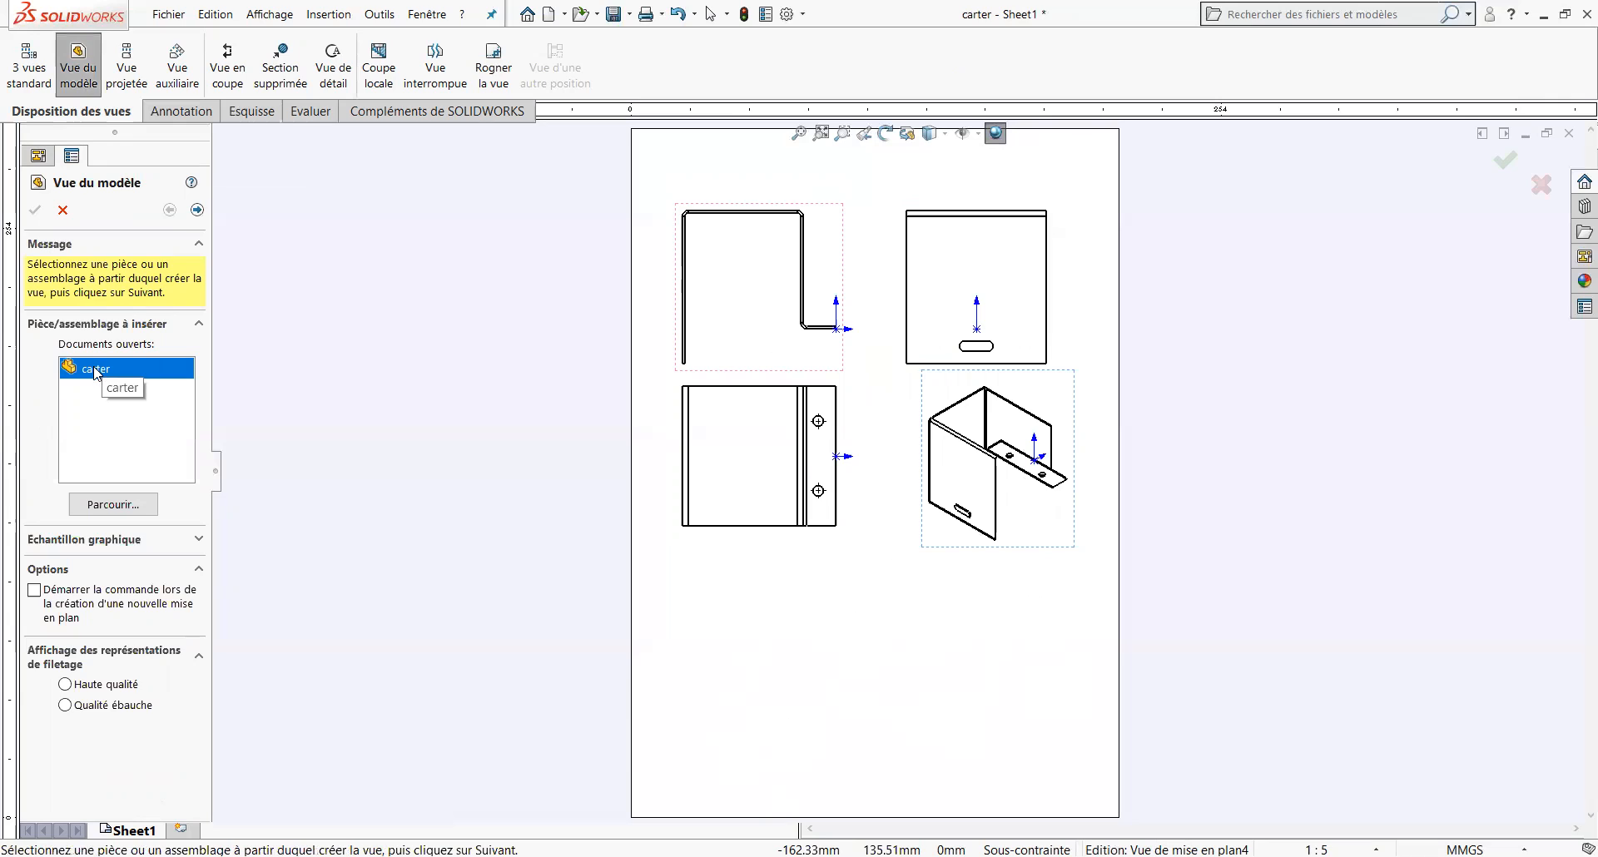
{"action": "double_click", "coordinate": [96, 372]}
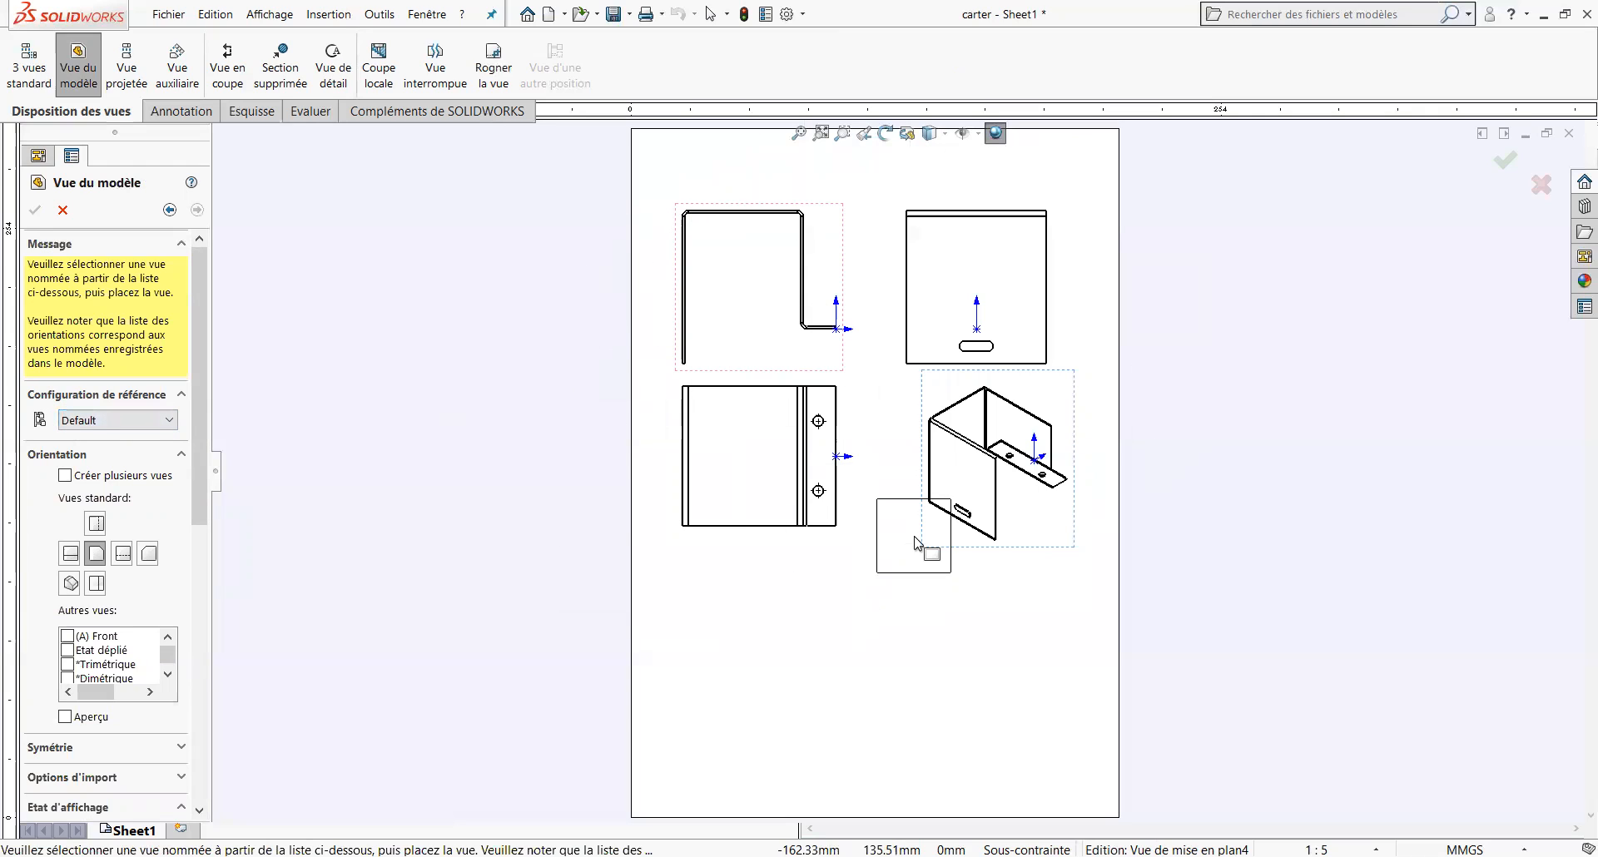
{"action": "left_click", "coordinate": [170, 426]}
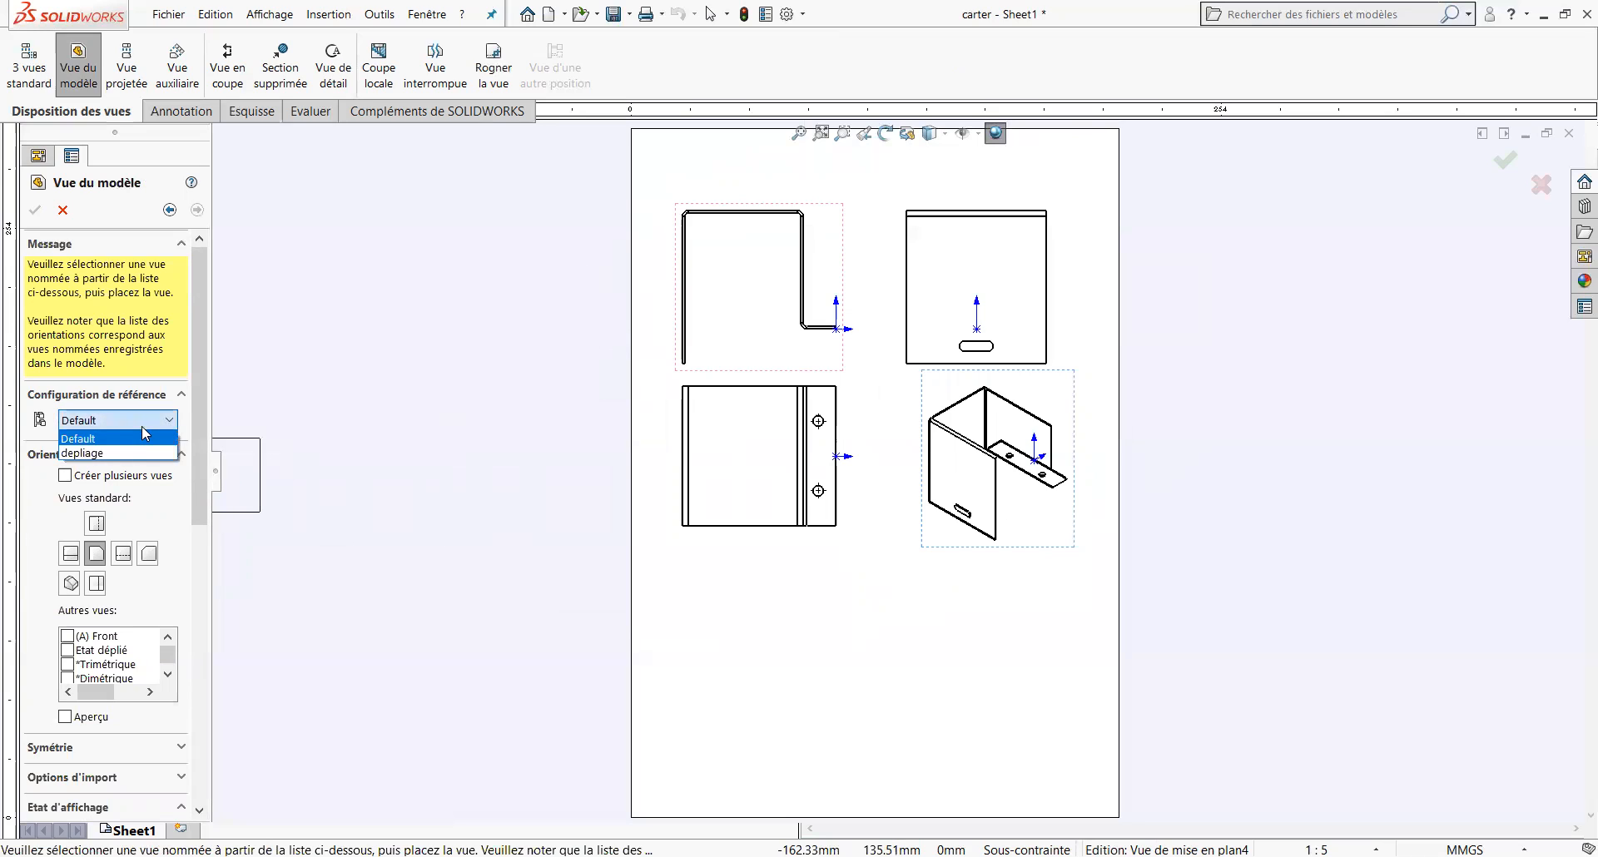
{"action": "left_click", "coordinate": [110, 455]}
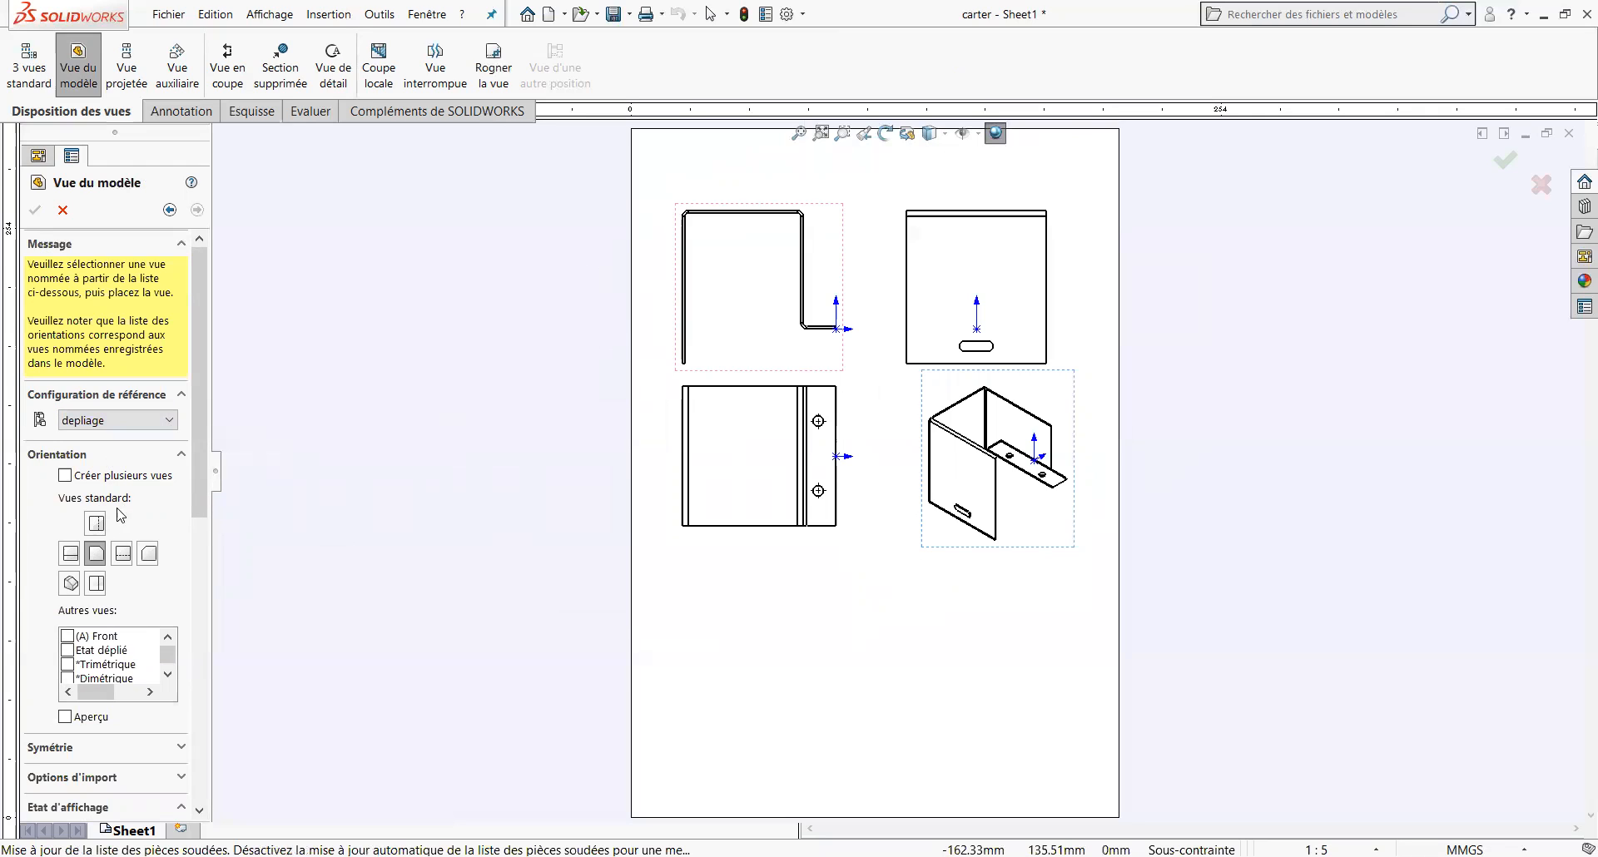
{"action": "left_click", "coordinate": [66, 652]}
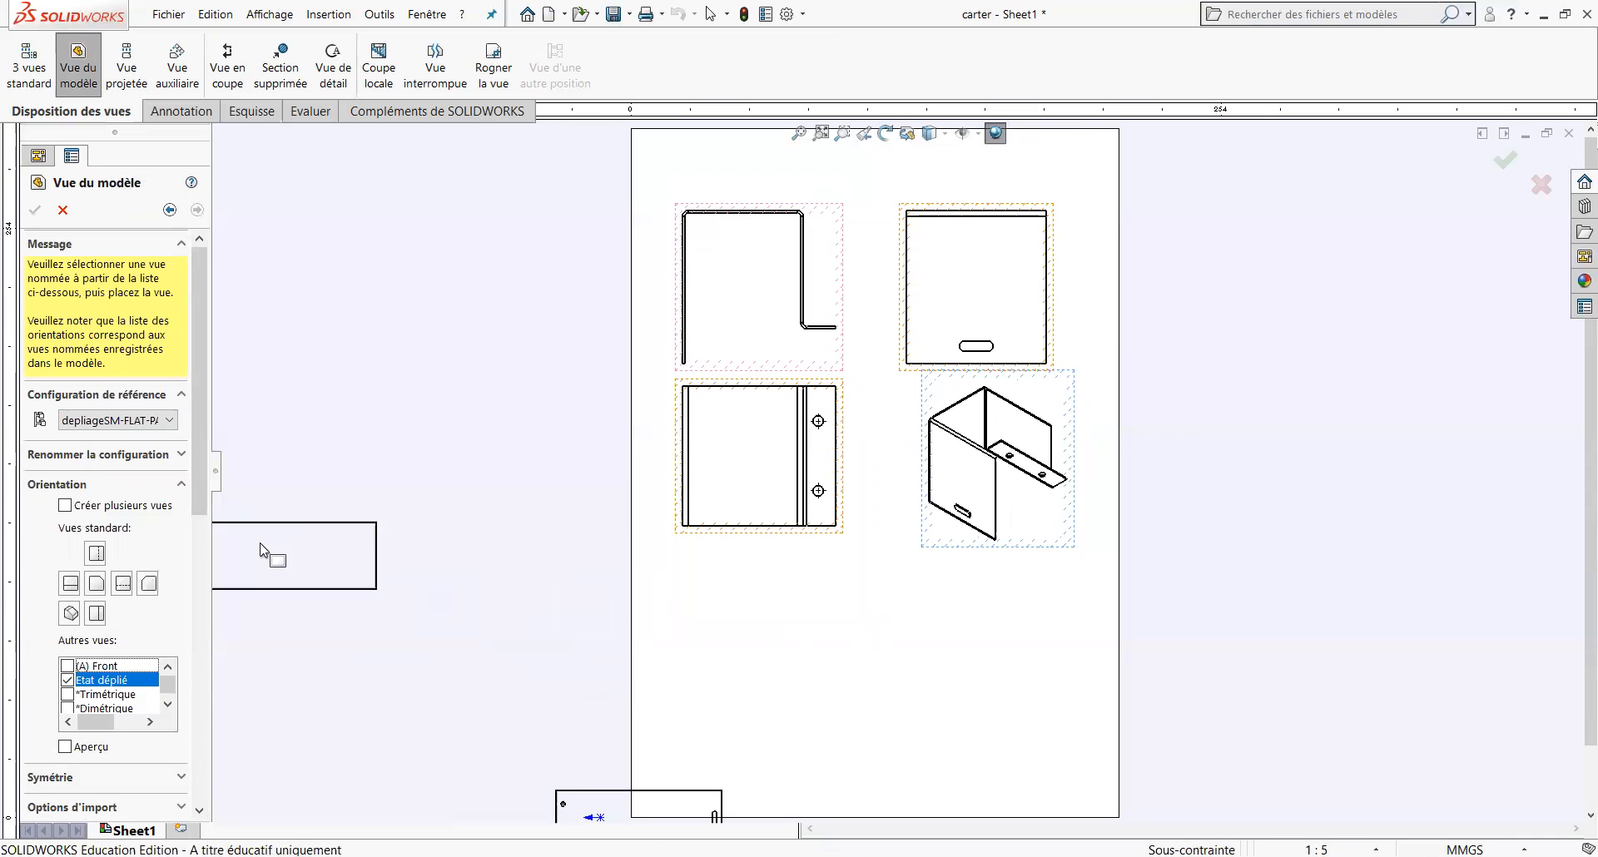
Give the flat pattern view a user-defined scale of 1:2.5 and place it below the other views on the sheet.
{"action": "left_click_drag", "start_coordinate": [194, 491], "coordinate": [198, 731]}
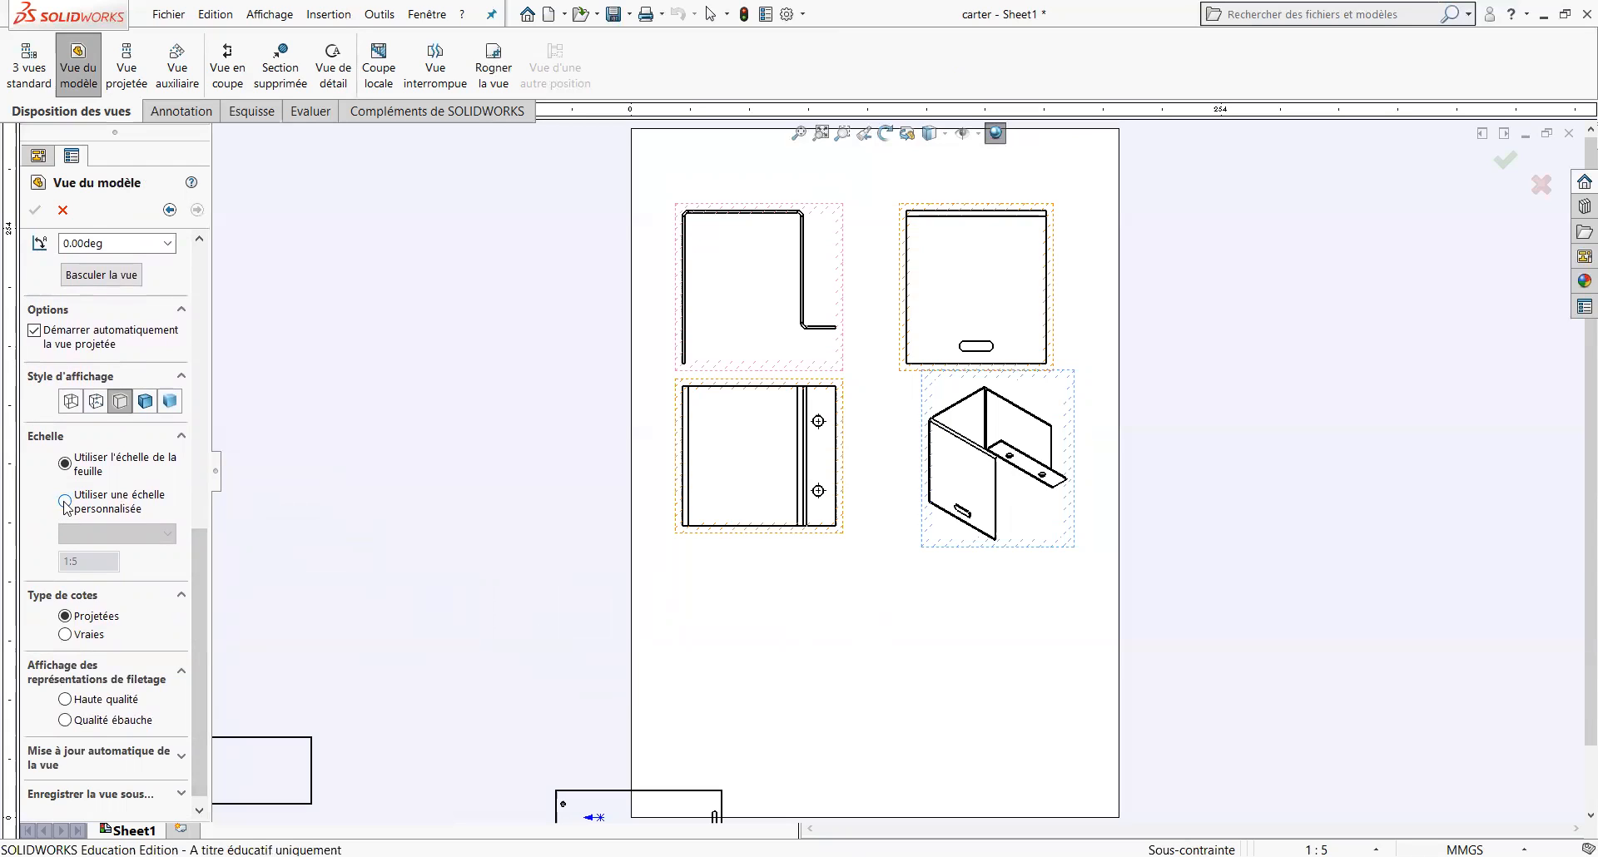
{"action": "left_click", "coordinate": [65, 502]}
{"action": "left_click", "coordinate": [167, 534]}
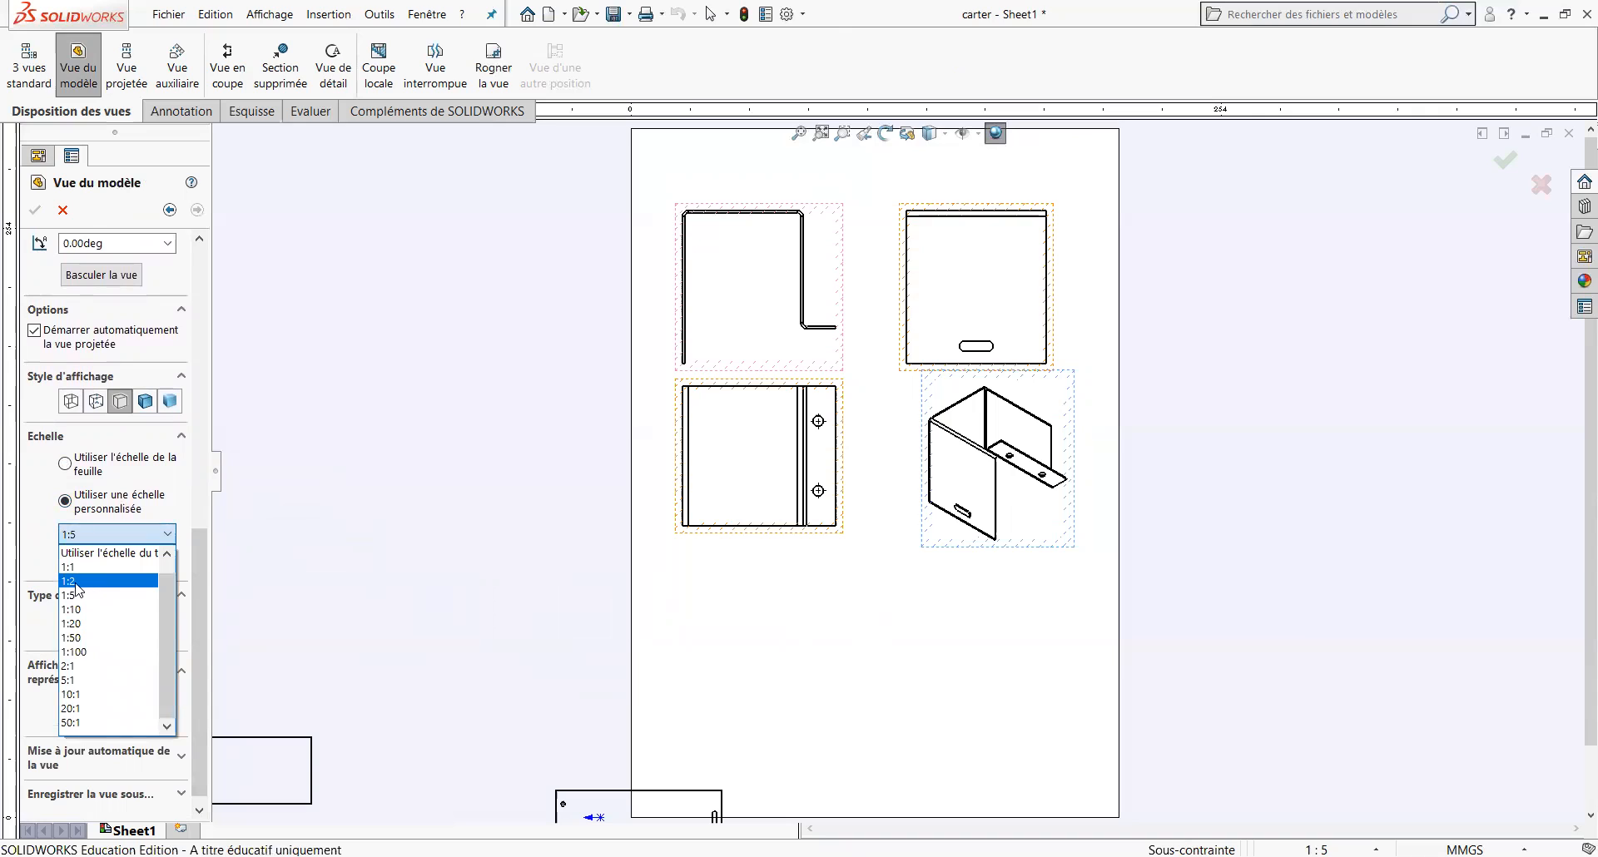
{"action": "left_click", "coordinate": [75, 581]}
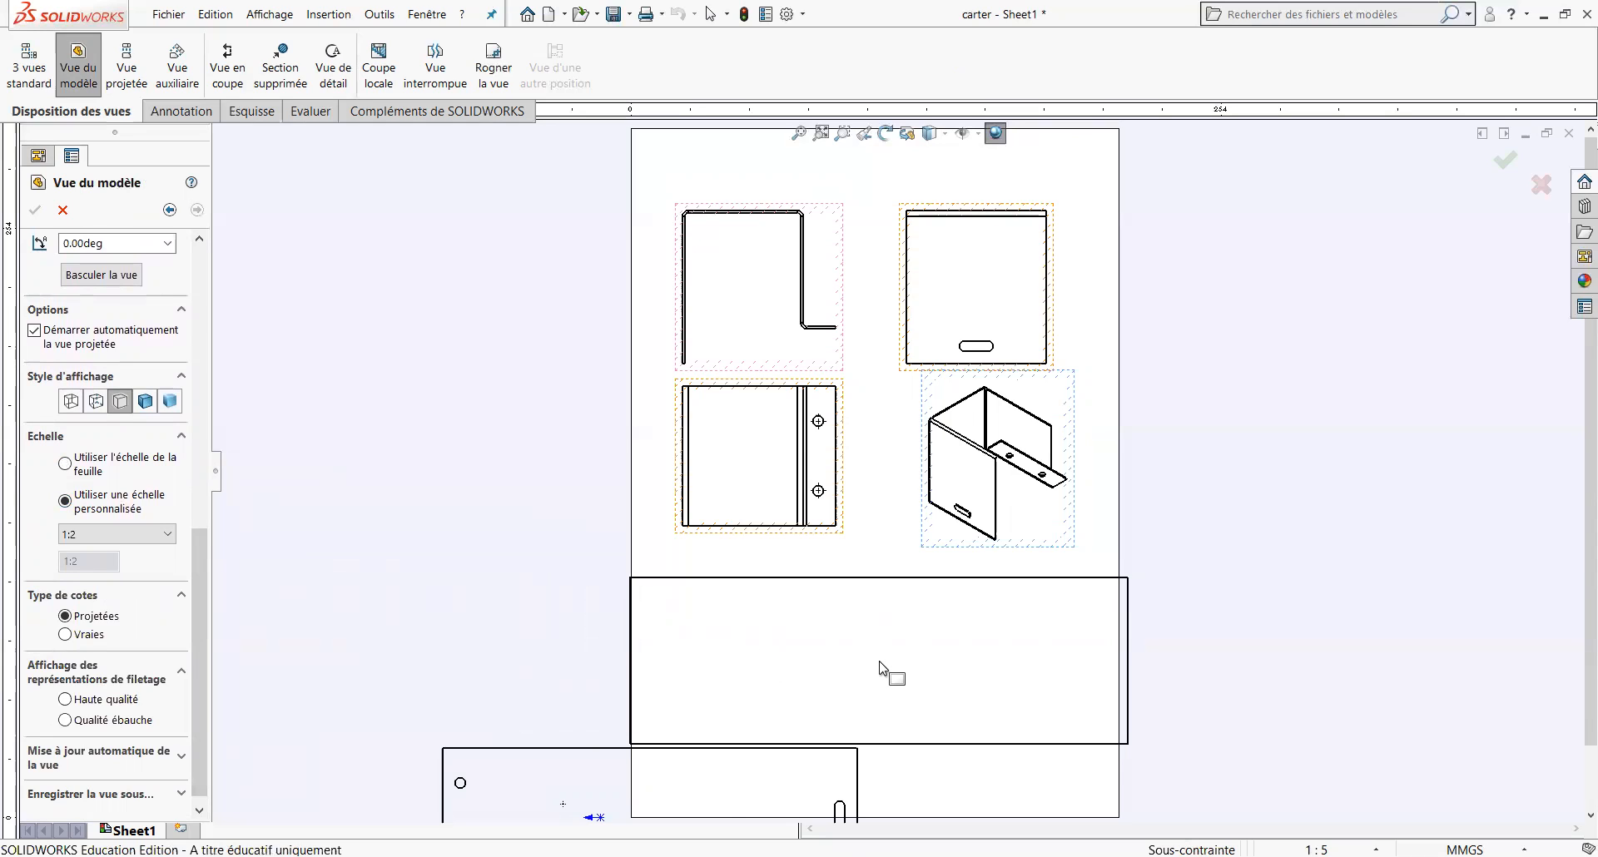
{"action": "left_click", "coordinate": [169, 535]}
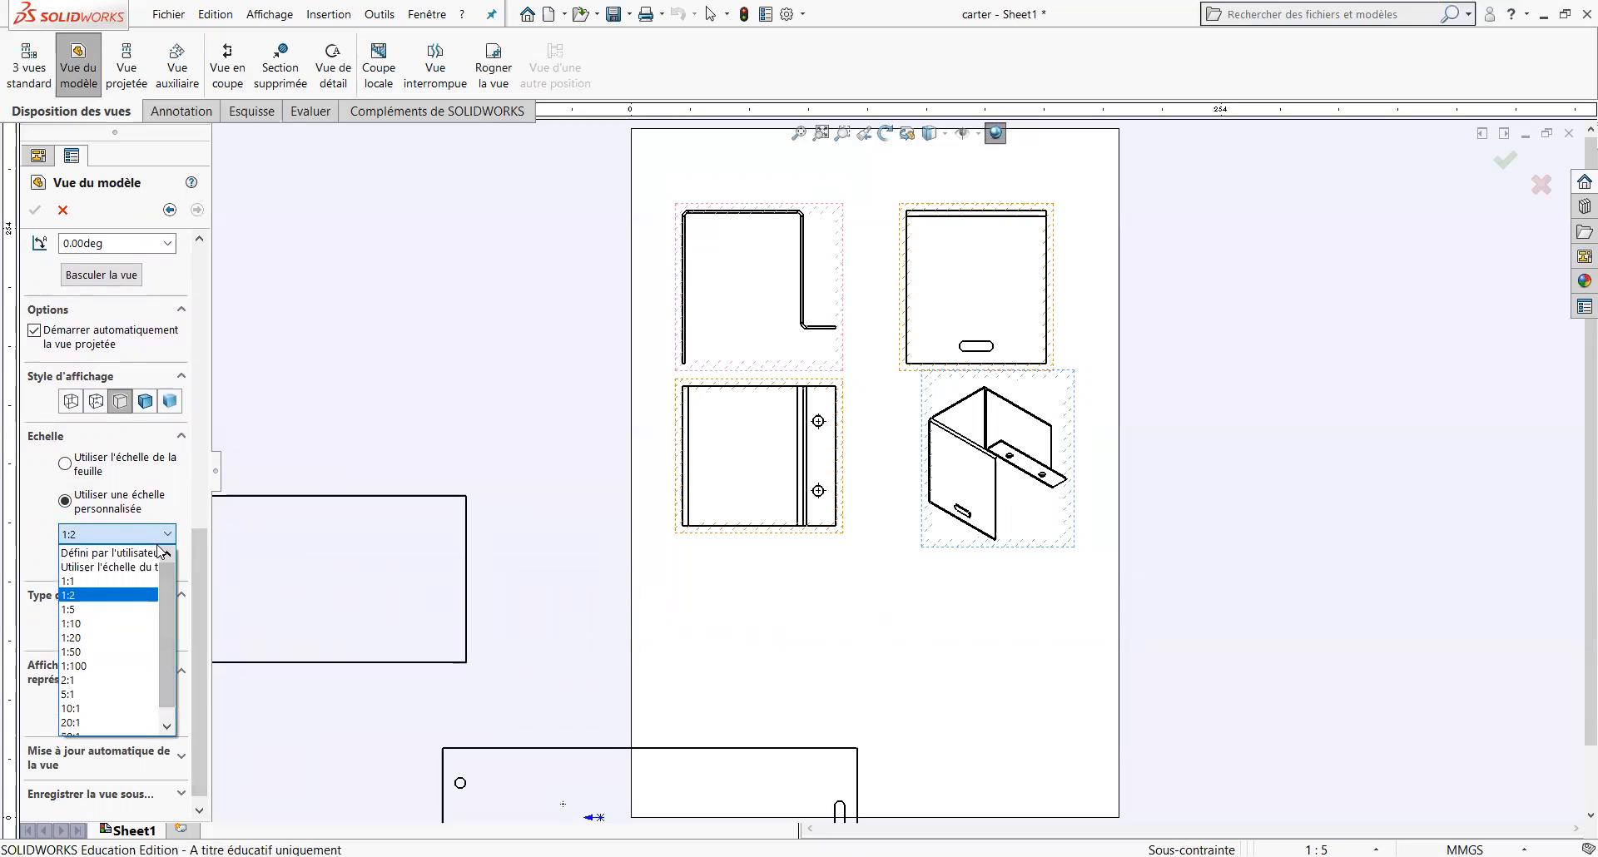
{"action": "left_click", "coordinate": [104, 553]}
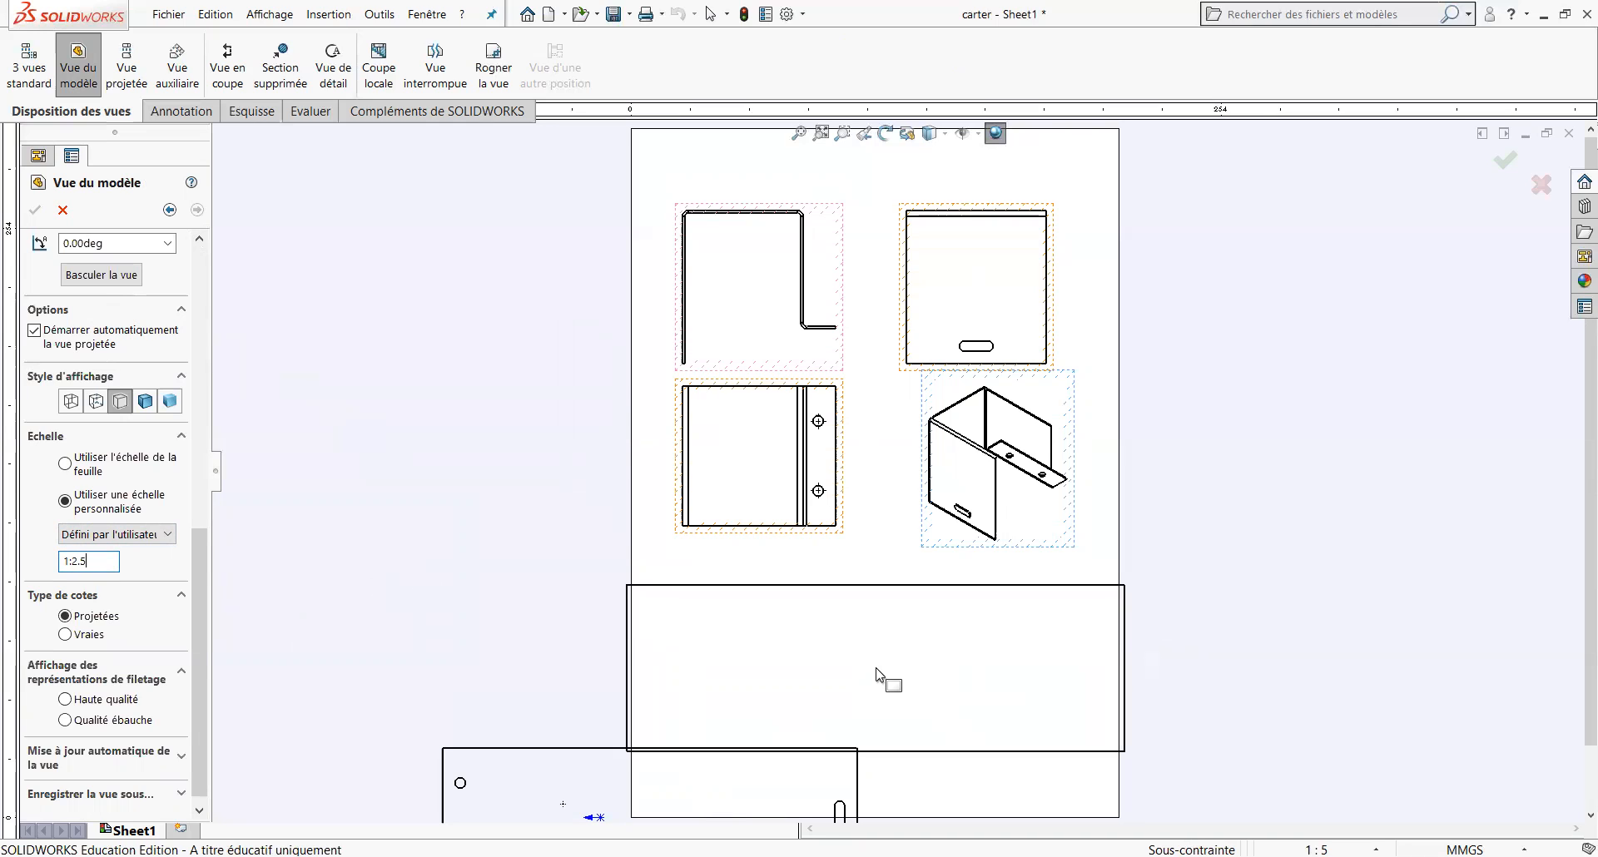
{"action": "left_click", "coordinate": [877, 675]}
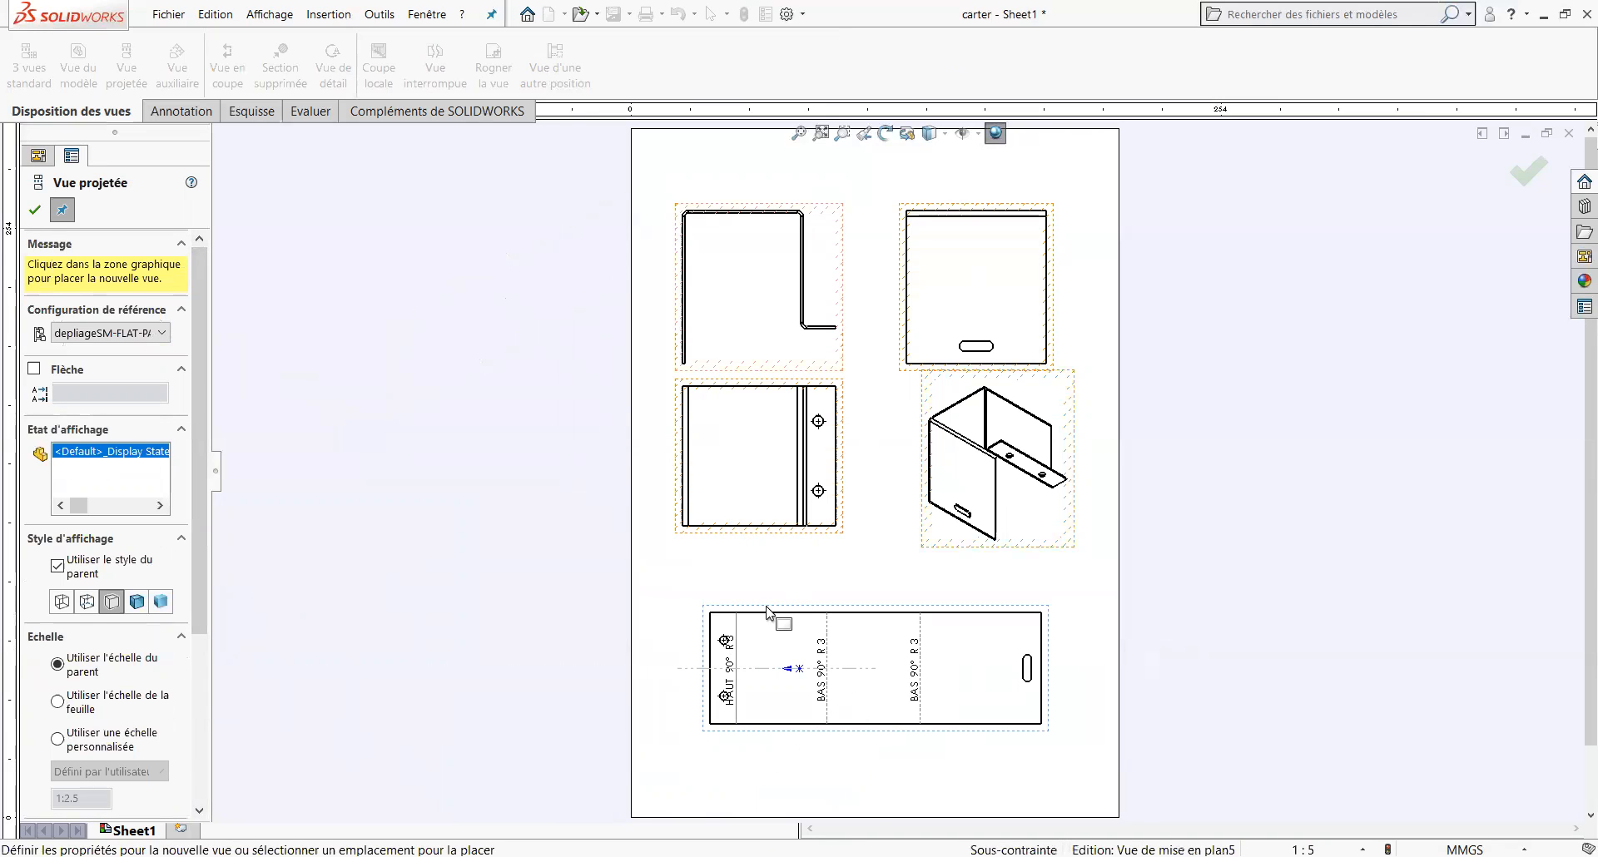
{"action": "left_click_drag", "start_coordinate": [193, 615], "coordinate": [205, 797]}
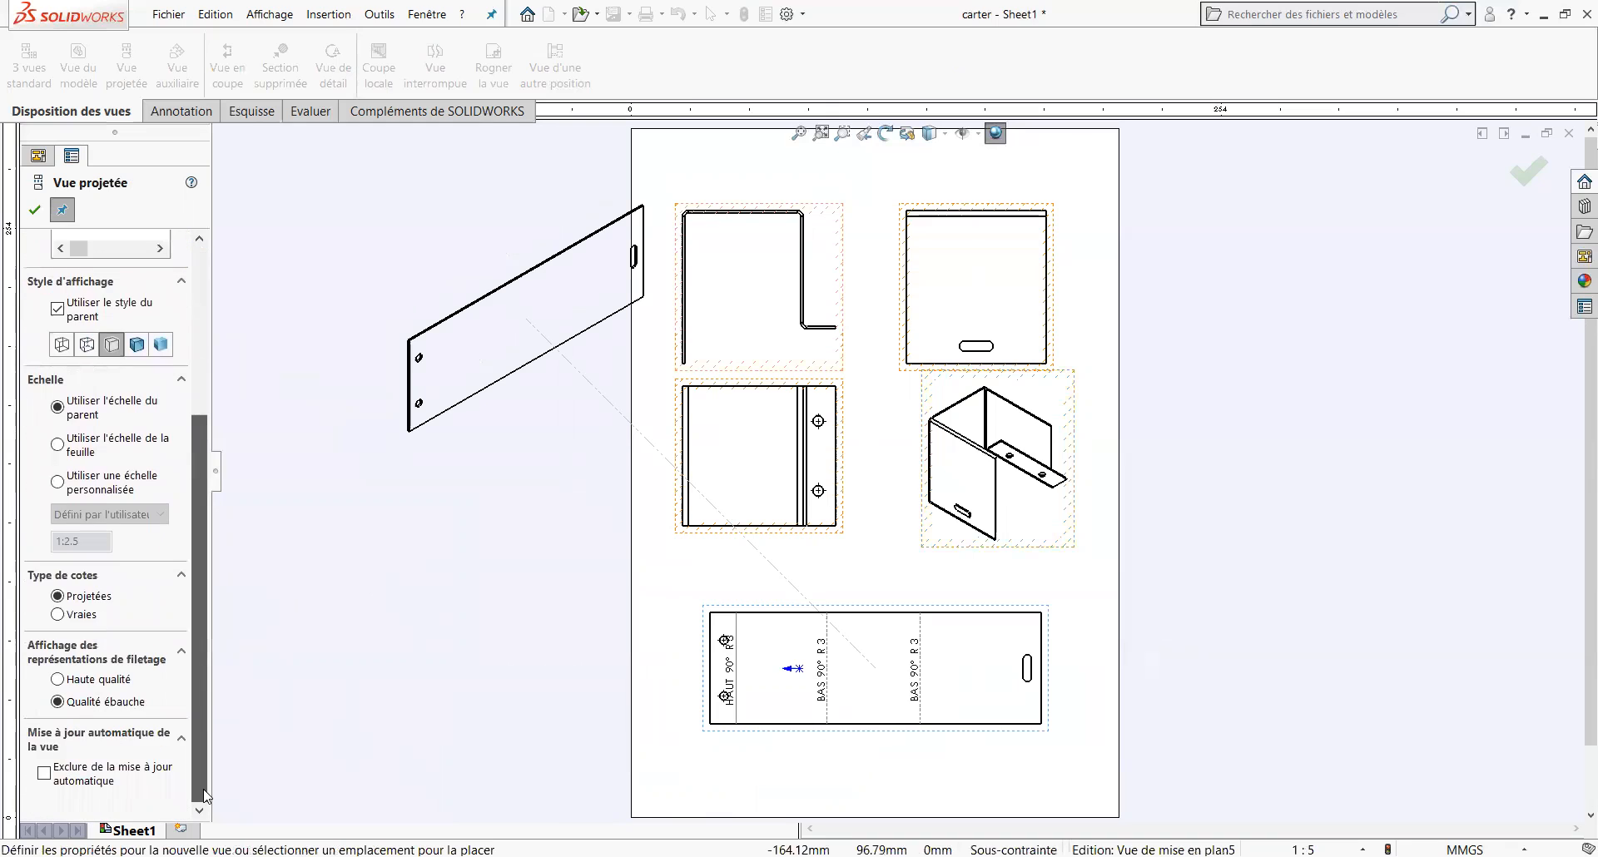
{"action": "left_click", "coordinate": [58, 482]}
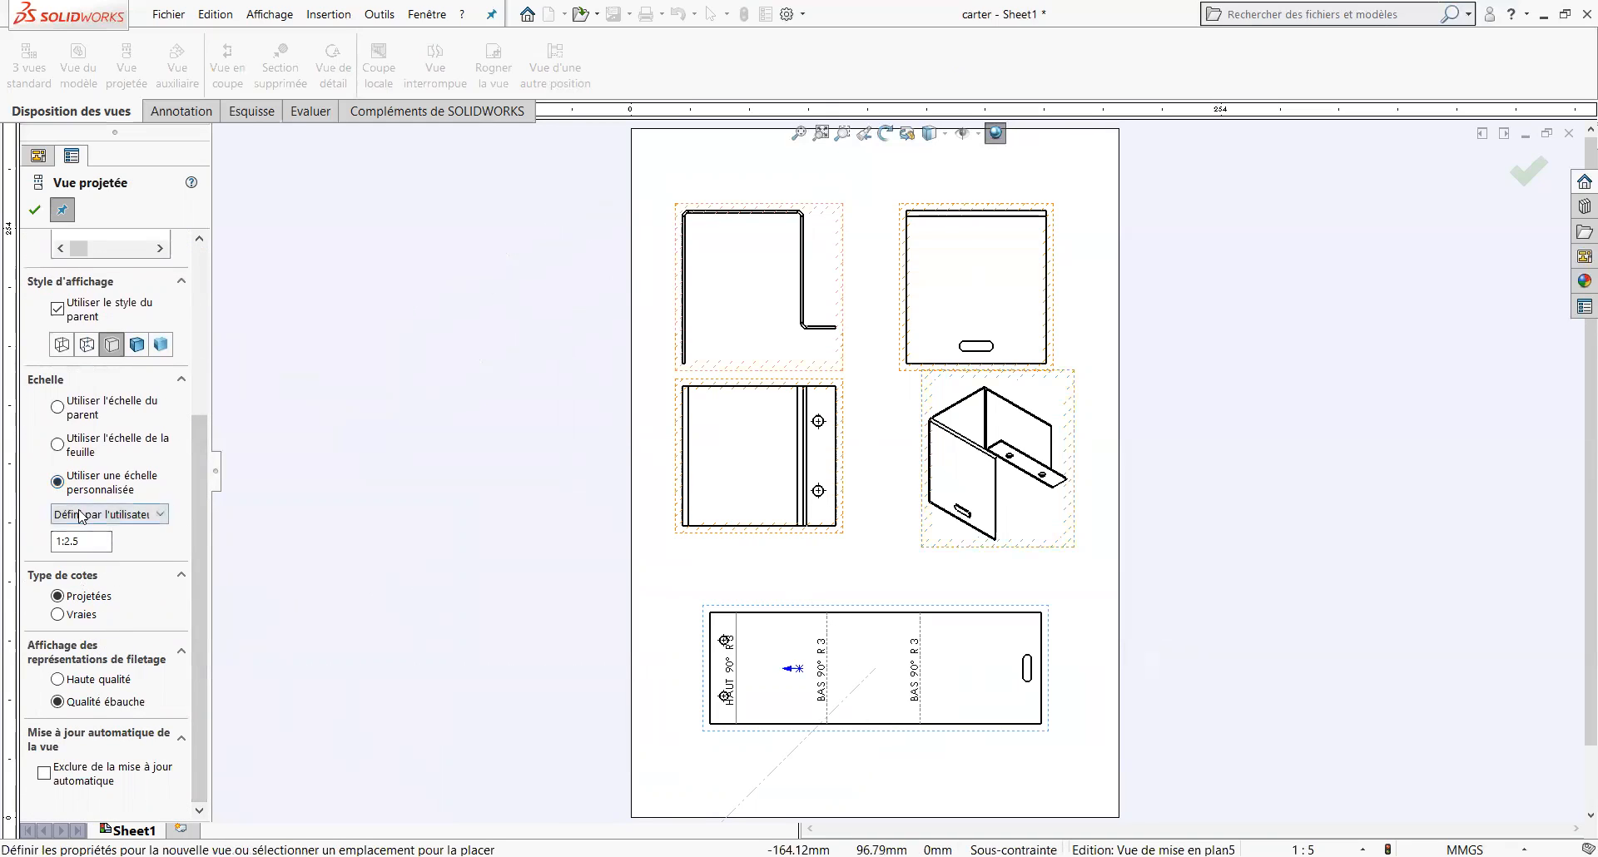
{"action": "left_click", "coordinate": [170, 517]}
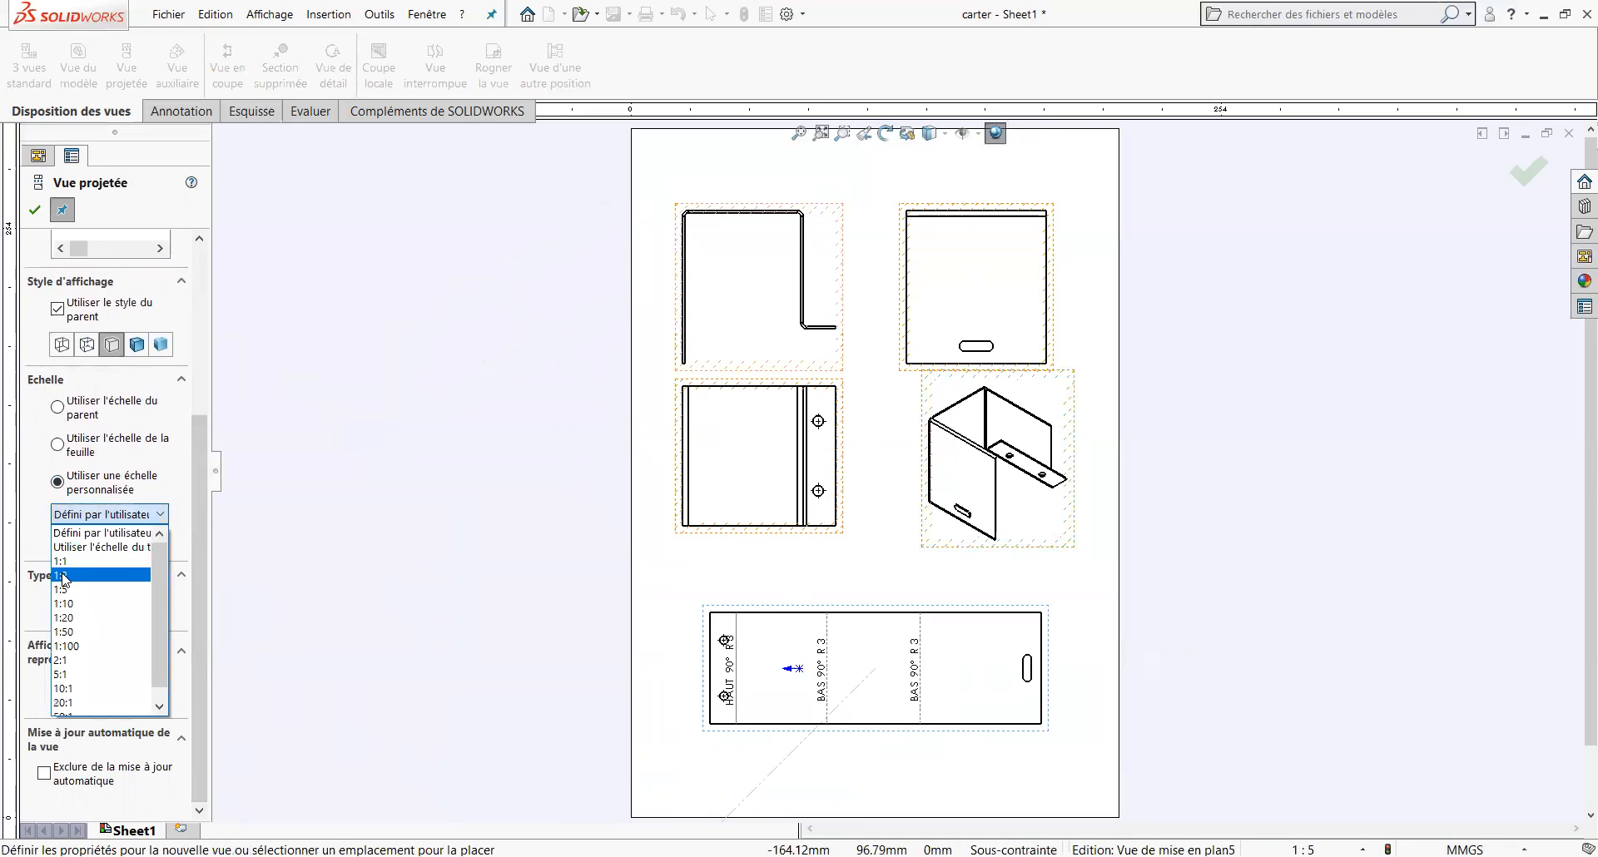
{"action": "left_click", "coordinate": [66, 578]}
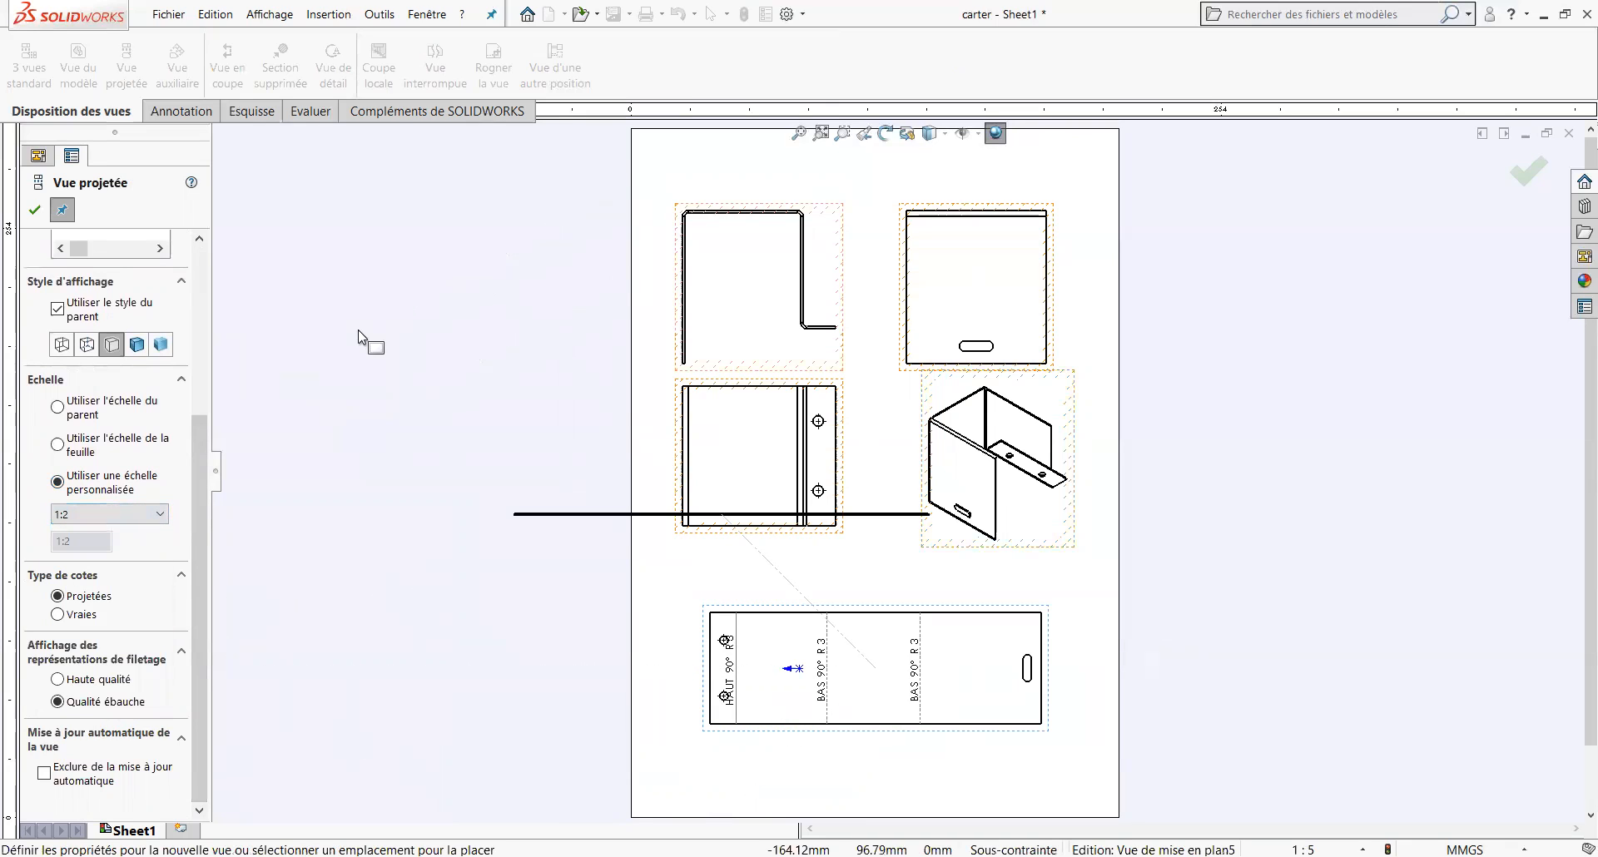
{"action": "left_click", "coordinate": [34, 210]}
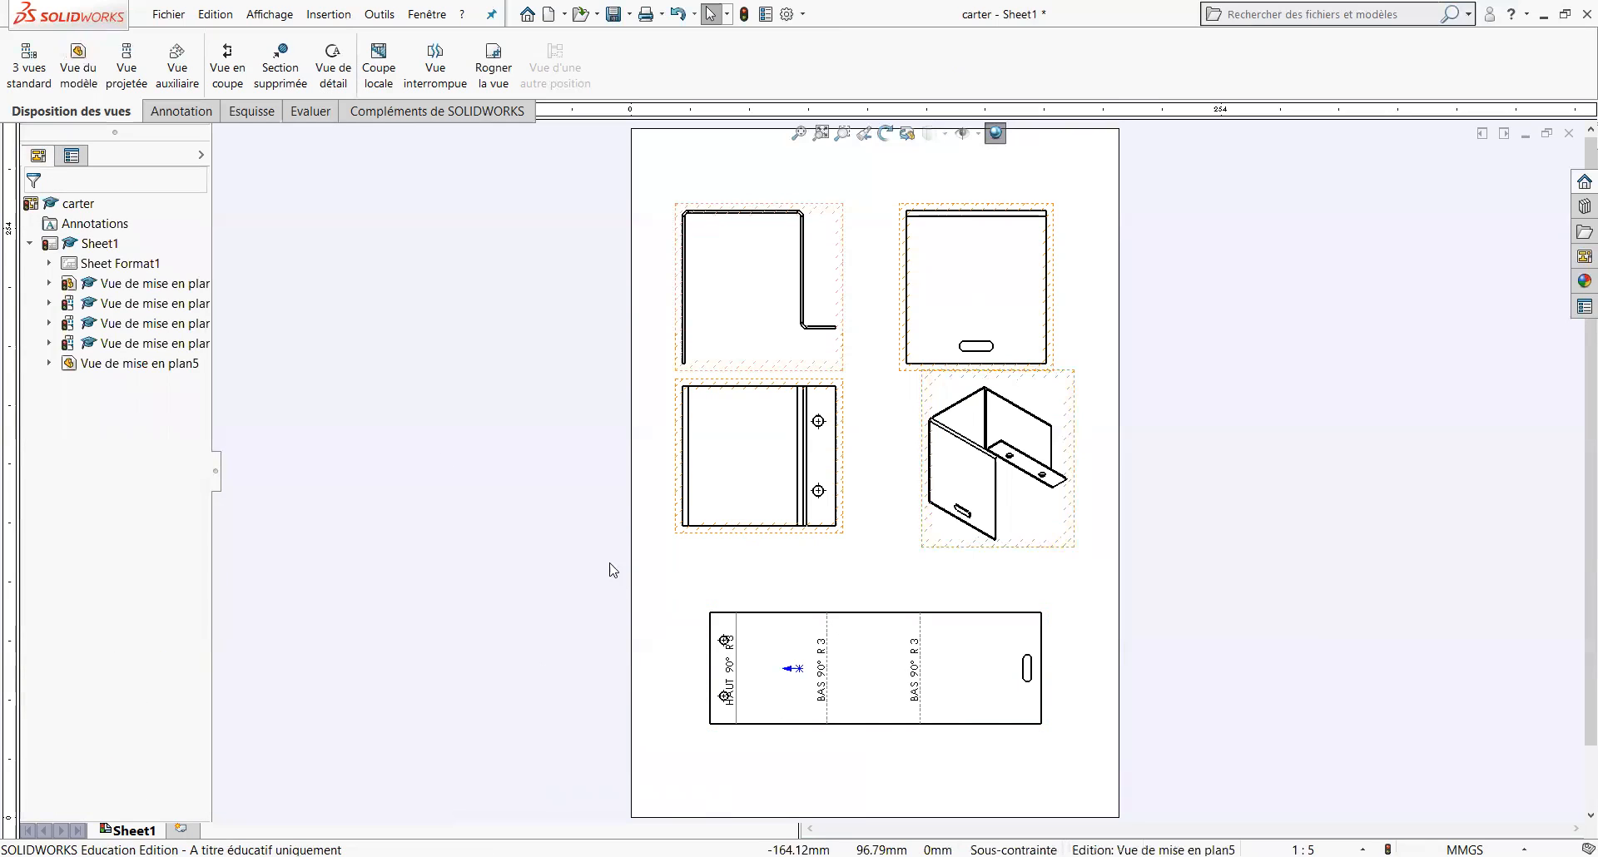
Change the custom scale of the placed flat pattern view to 1:2.
{"action": "left_click", "coordinate": [805, 613]}
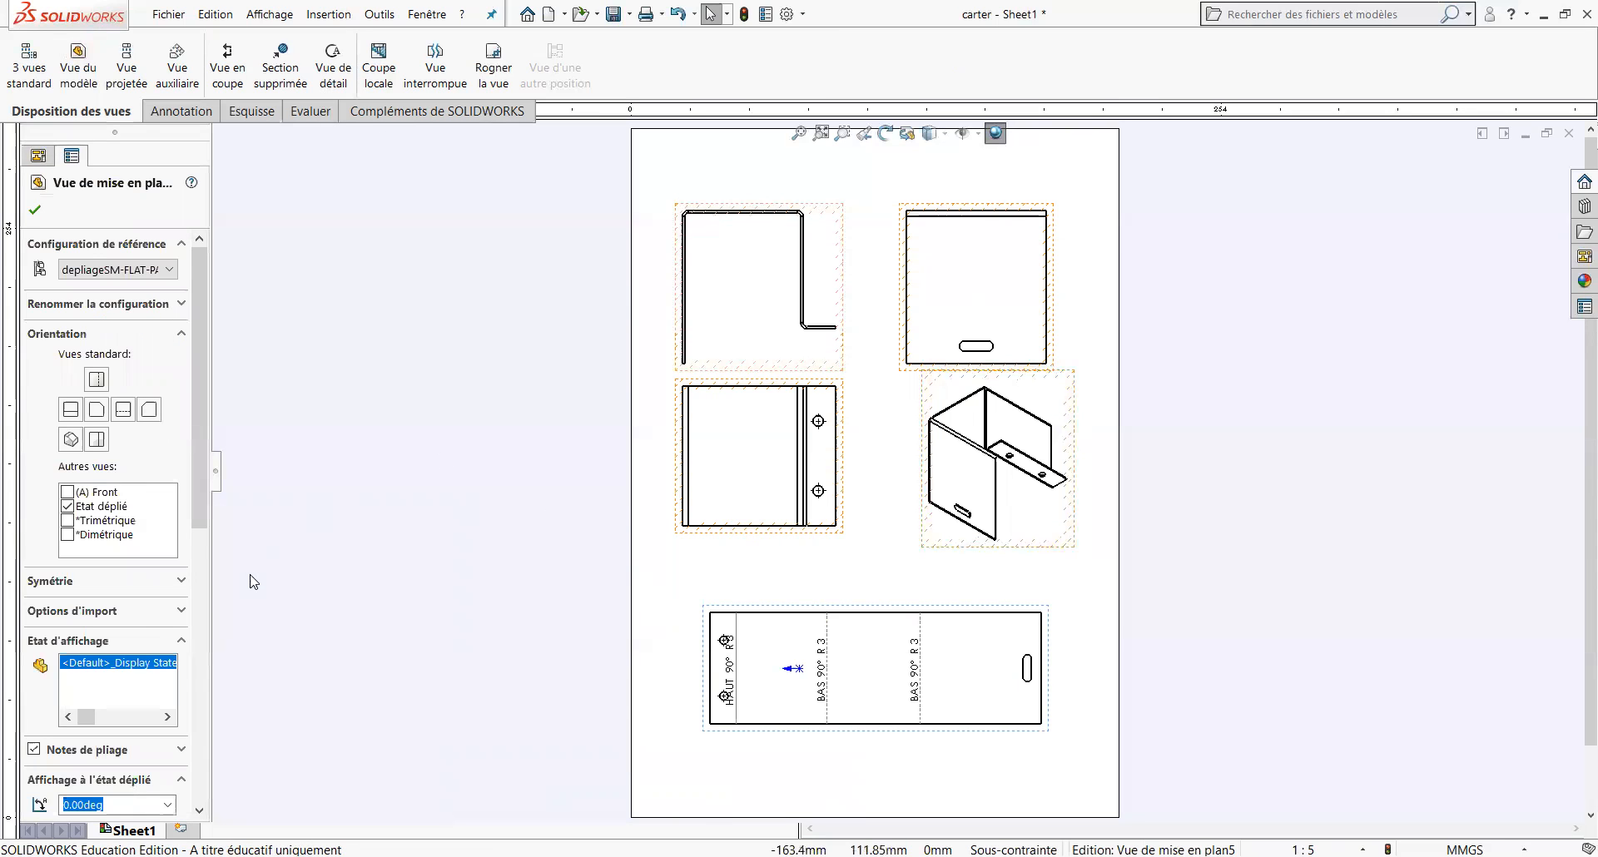
{"action": "left_click_drag", "start_coordinate": [202, 516], "coordinate": [195, 764]}
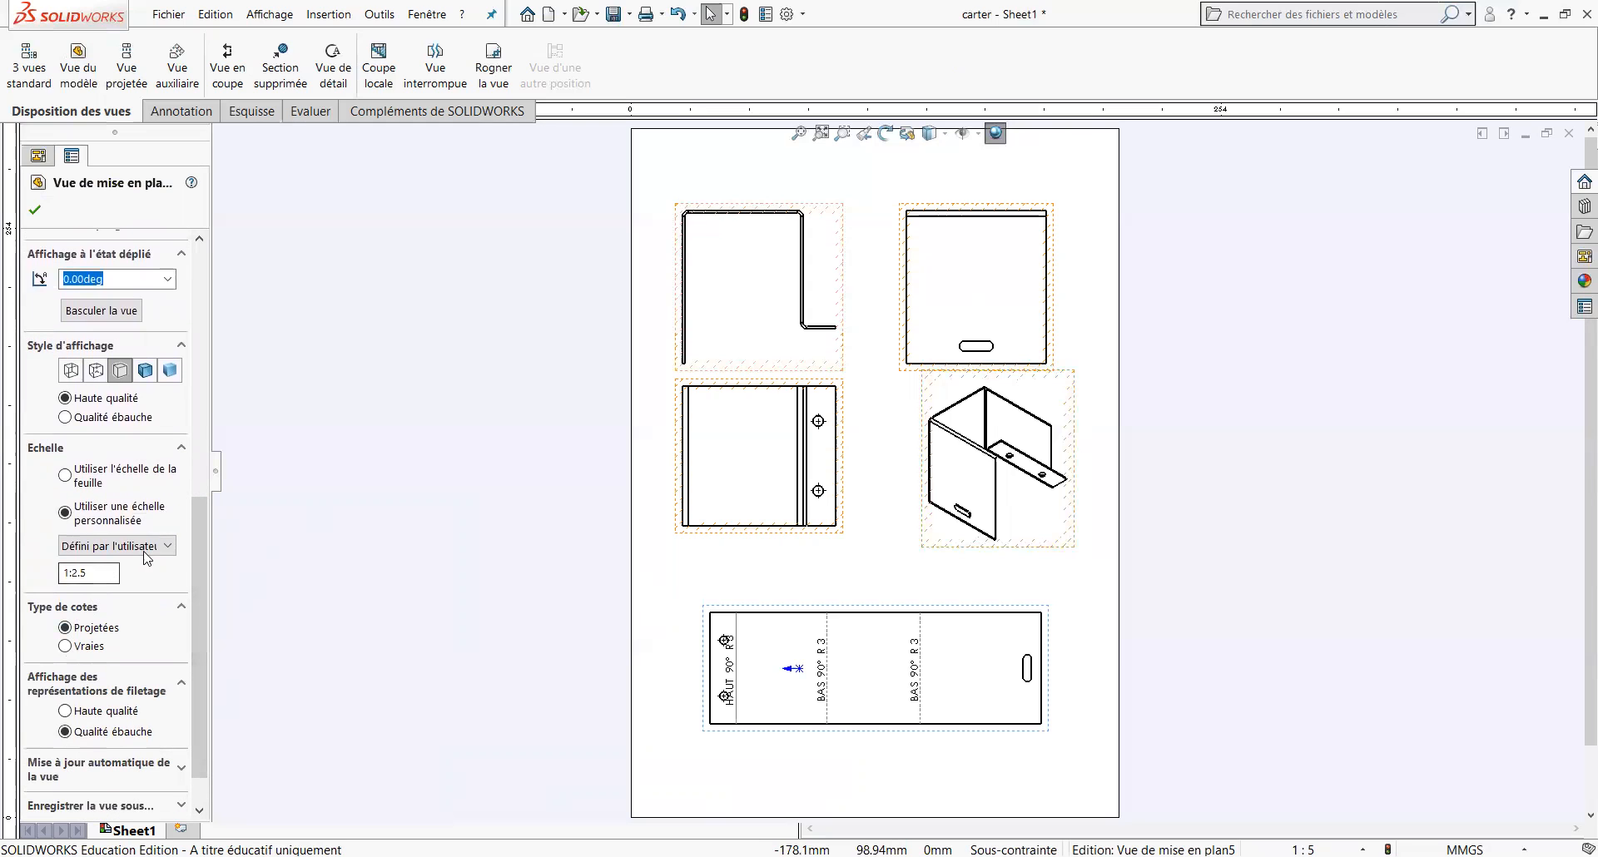
{"action": "left_click", "coordinate": [97, 574]}
{"action": "left_click", "coordinate": [35, 212]}
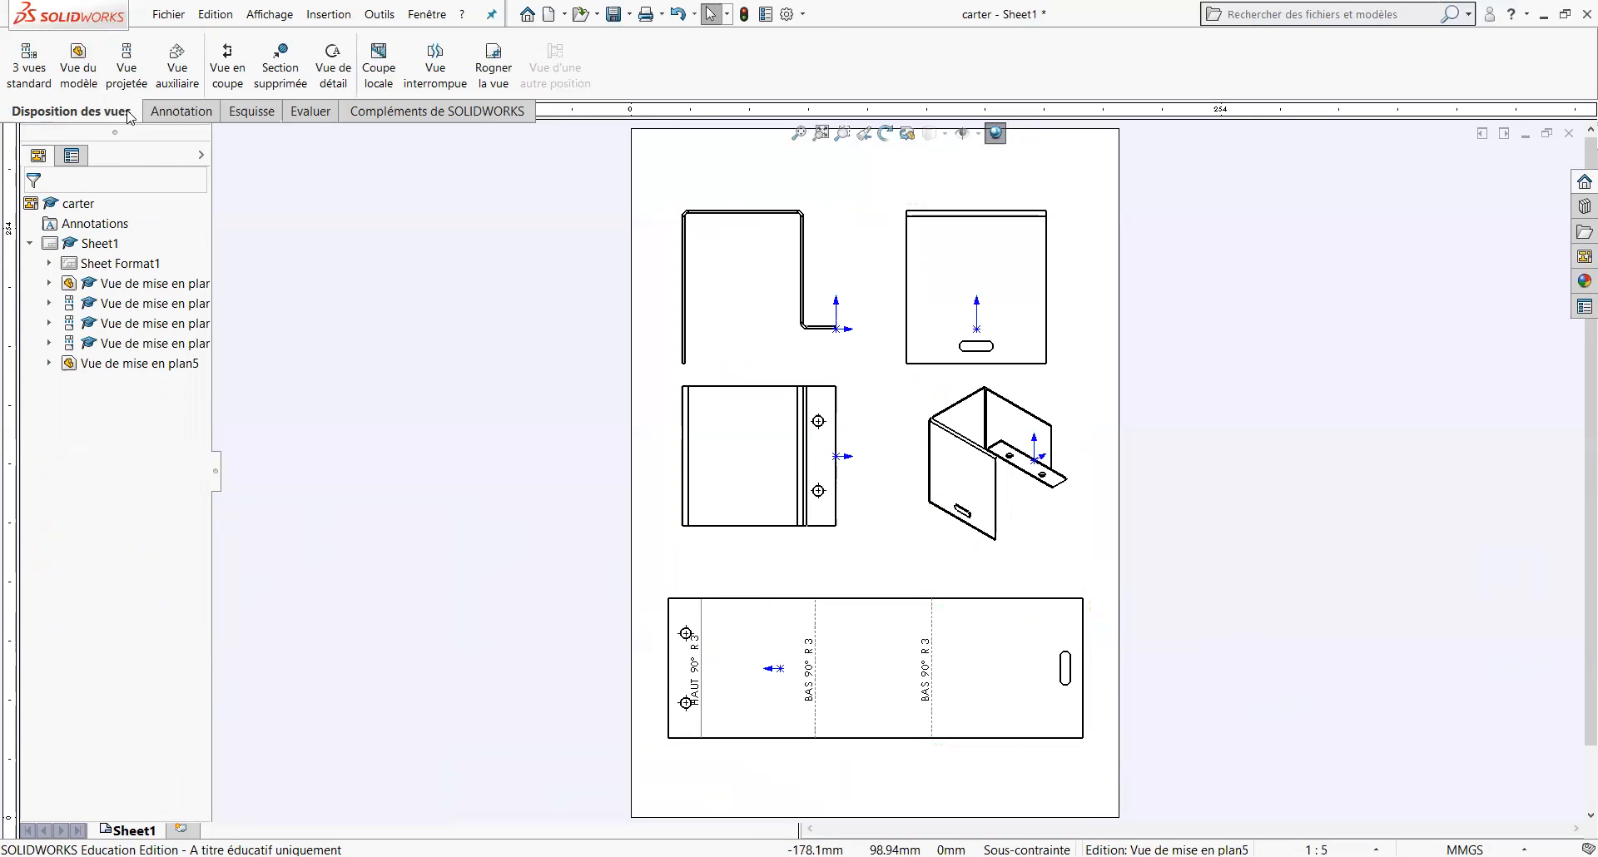
Dimension the flat pattern's overall length above it and its width beside it, then shift the view slightly left and down.
{"action": "left_click", "coordinate": [190, 120]}
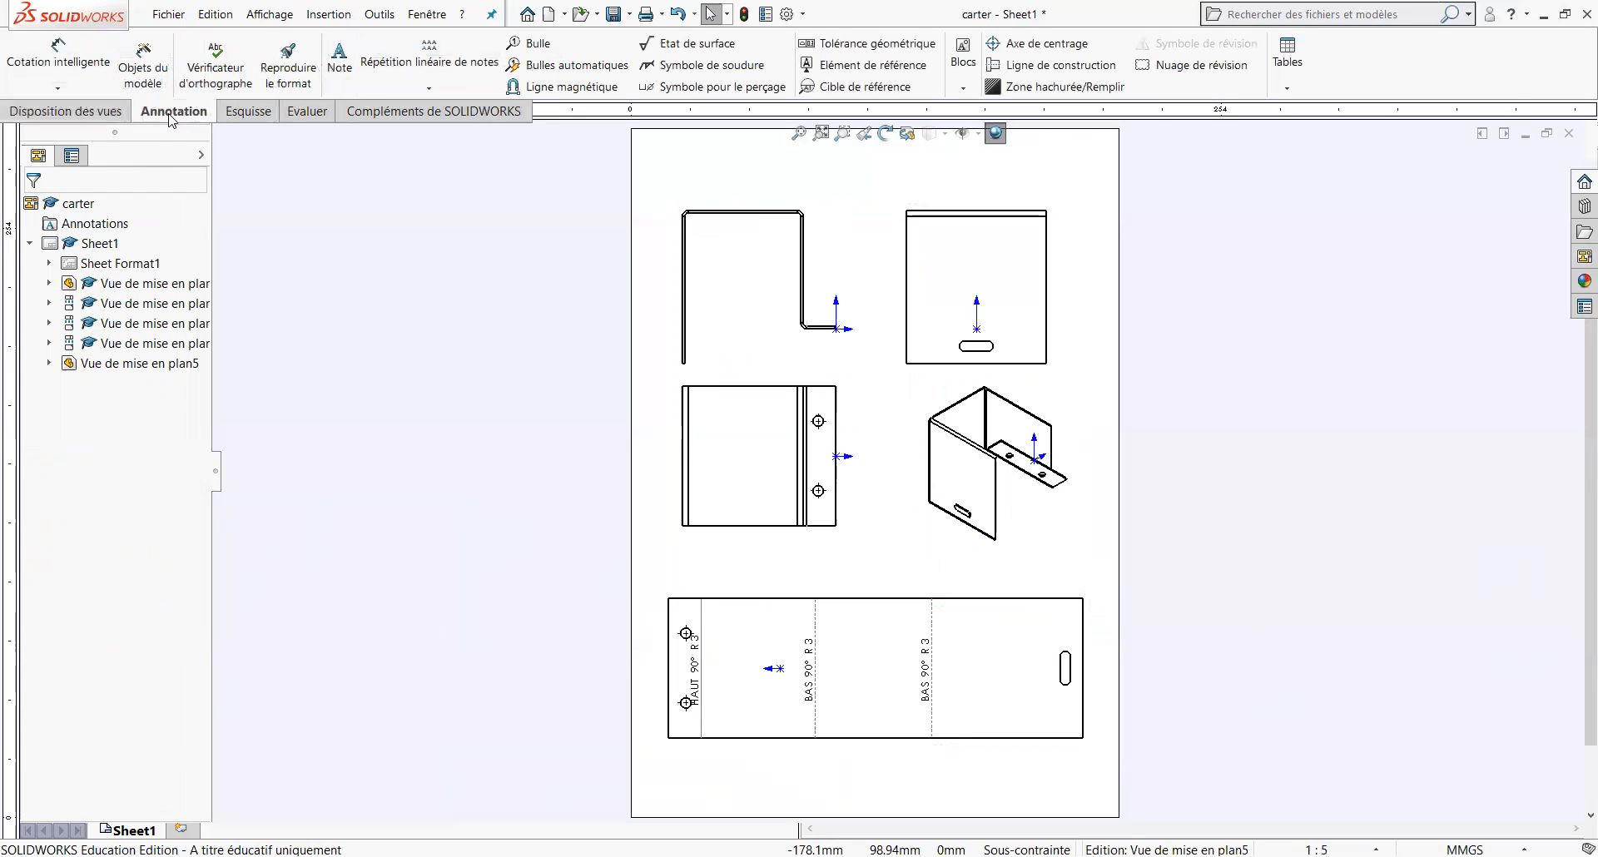
{"action": "left_click", "coordinate": [84, 66]}
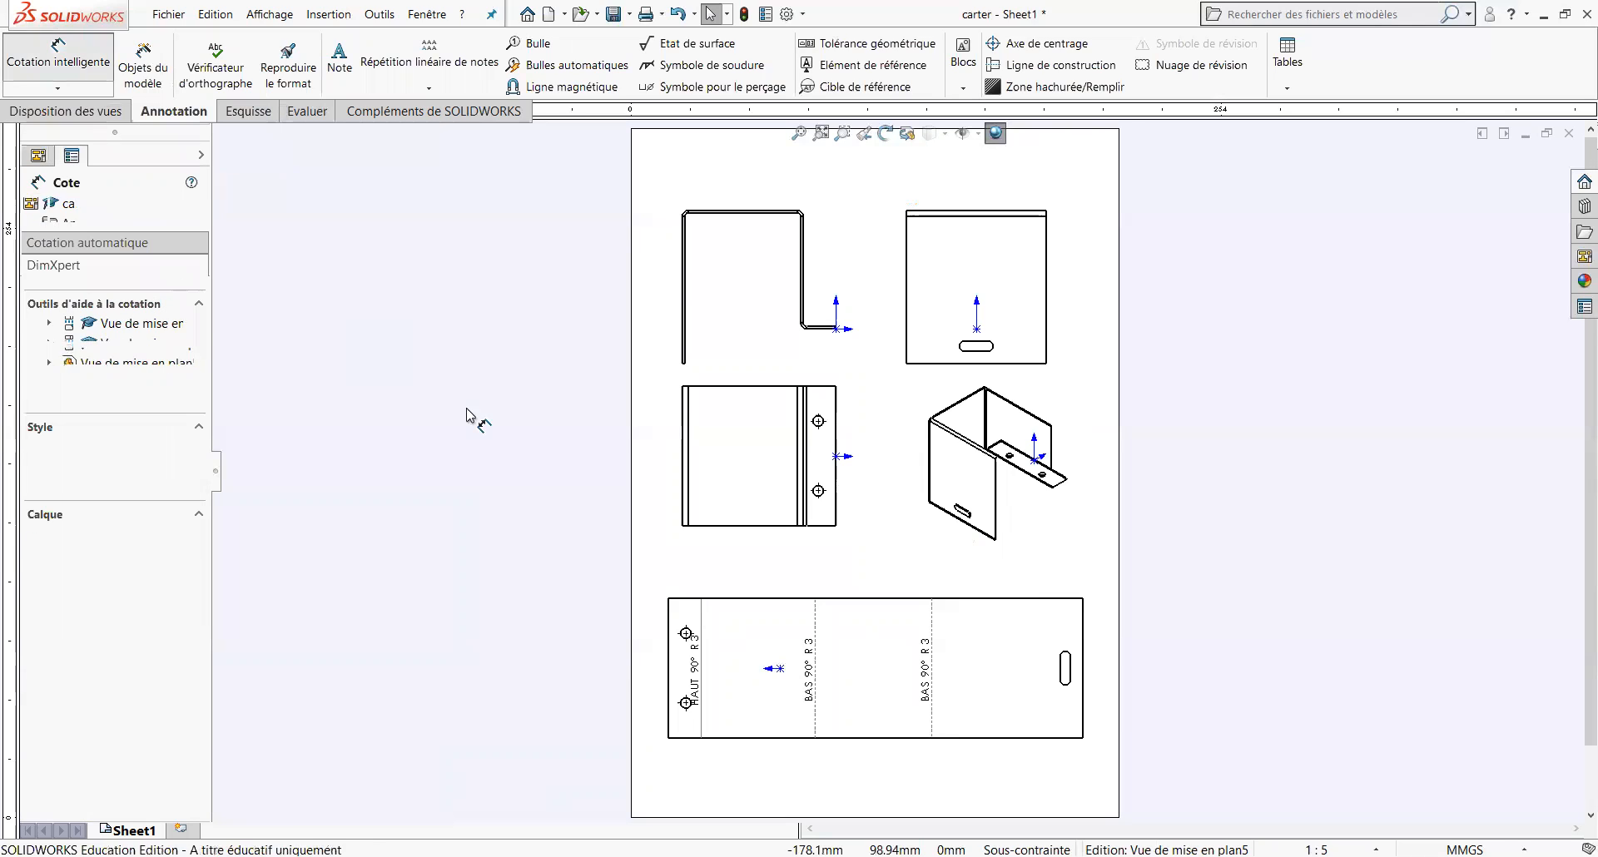
{"action": "left_click", "coordinate": [909, 599]}
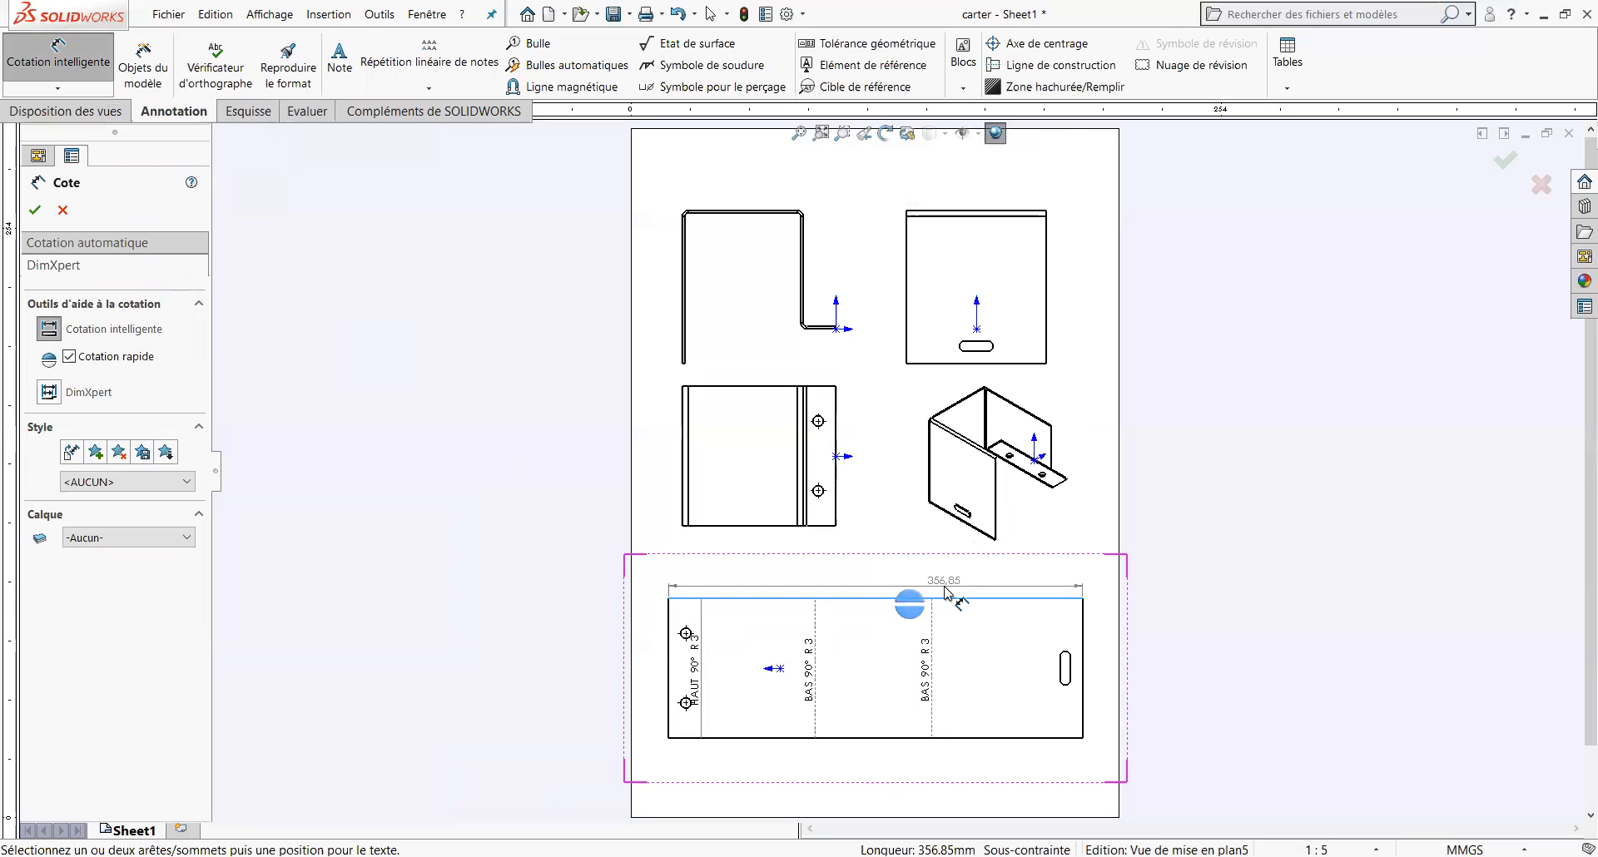
{"action": "left_click", "coordinate": [947, 583]}
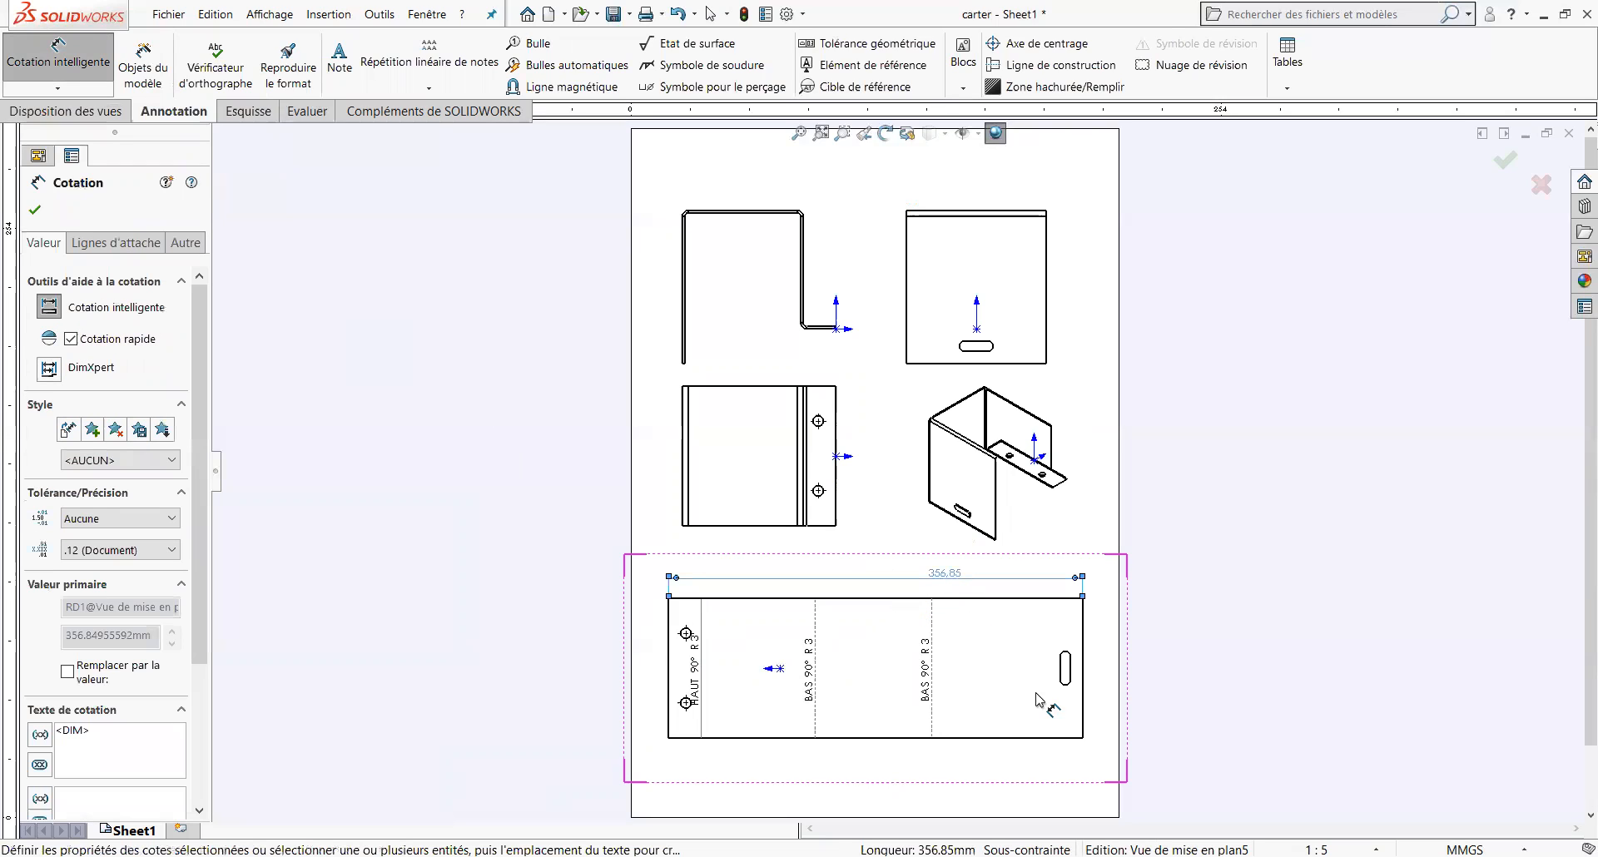
{"action": "left_click", "coordinate": [1083, 631]}
{"action": "left_click", "coordinate": [1110, 635]}
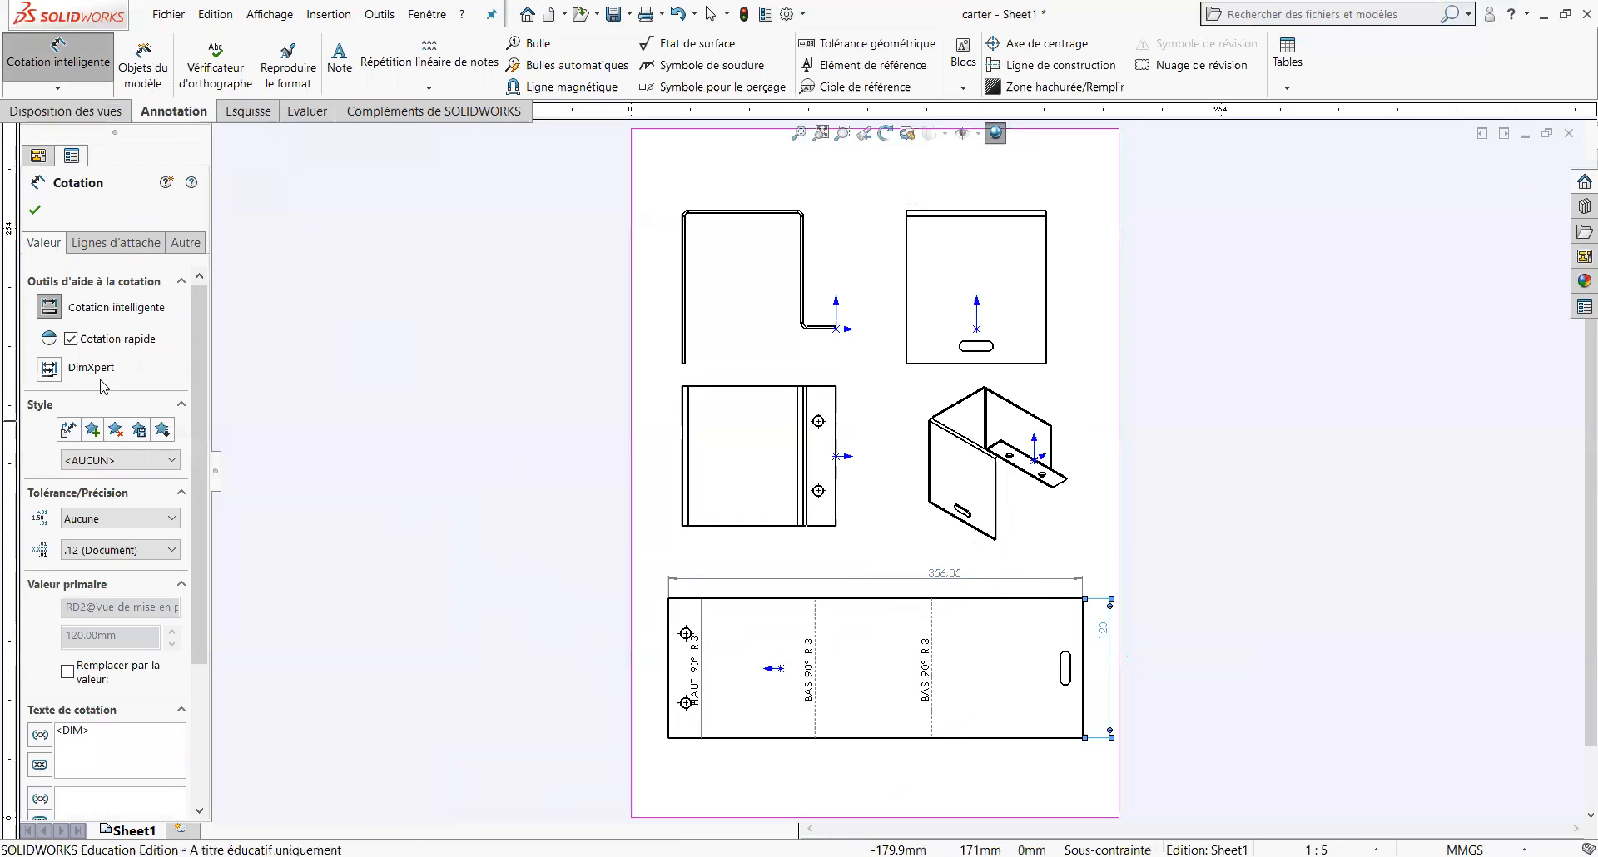
{"action": "left_click", "coordinate": [37, 212]}
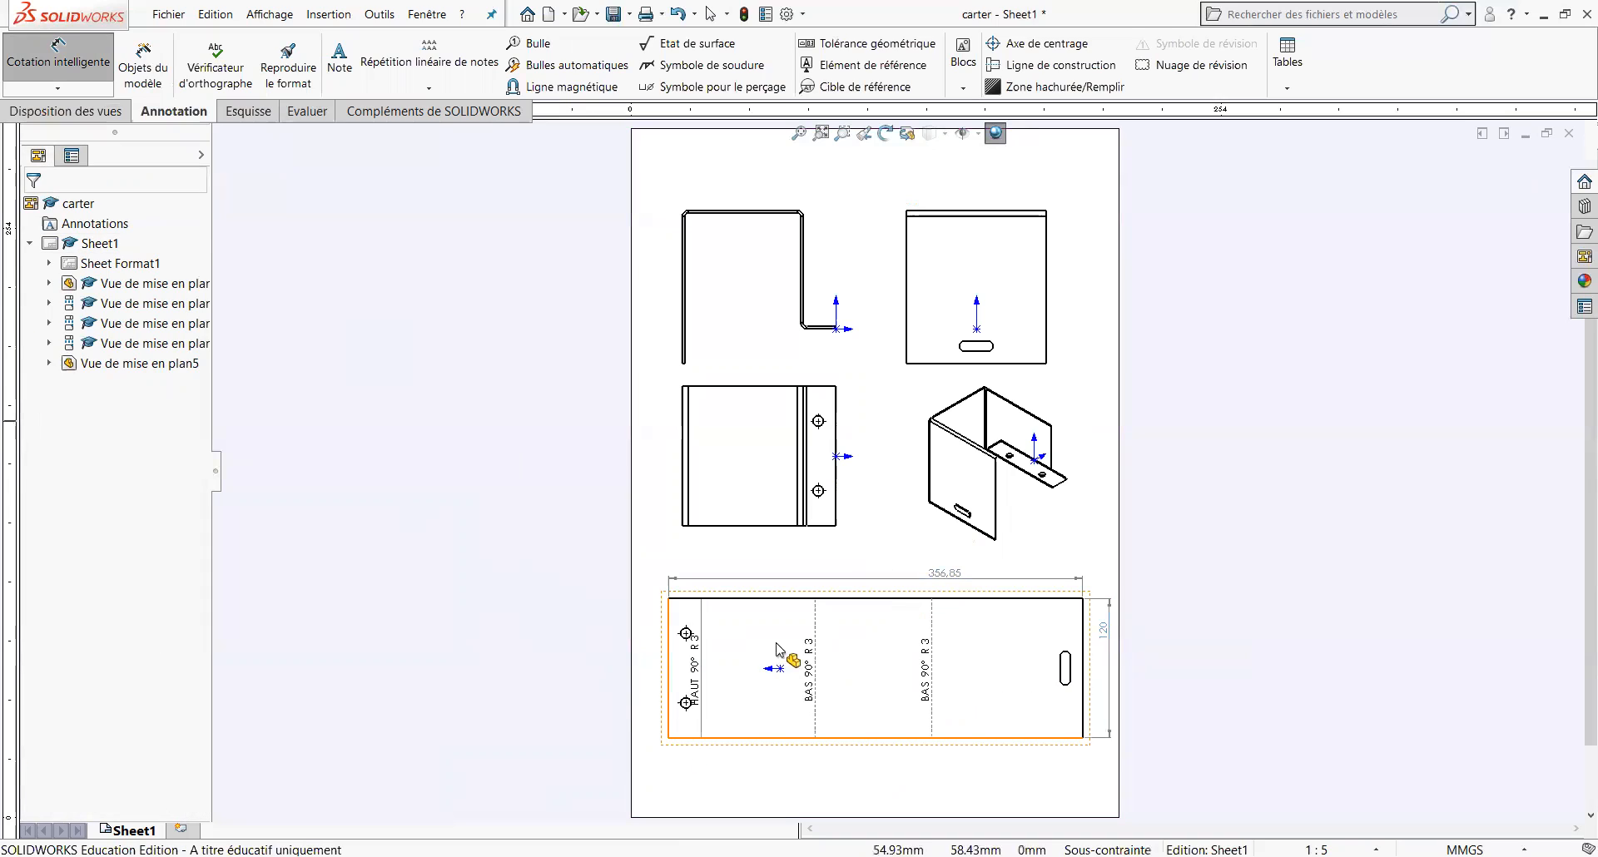
{"action": "left_click_drag", "start_coordinate": [812, 596], "coordinate": [794, 597]}
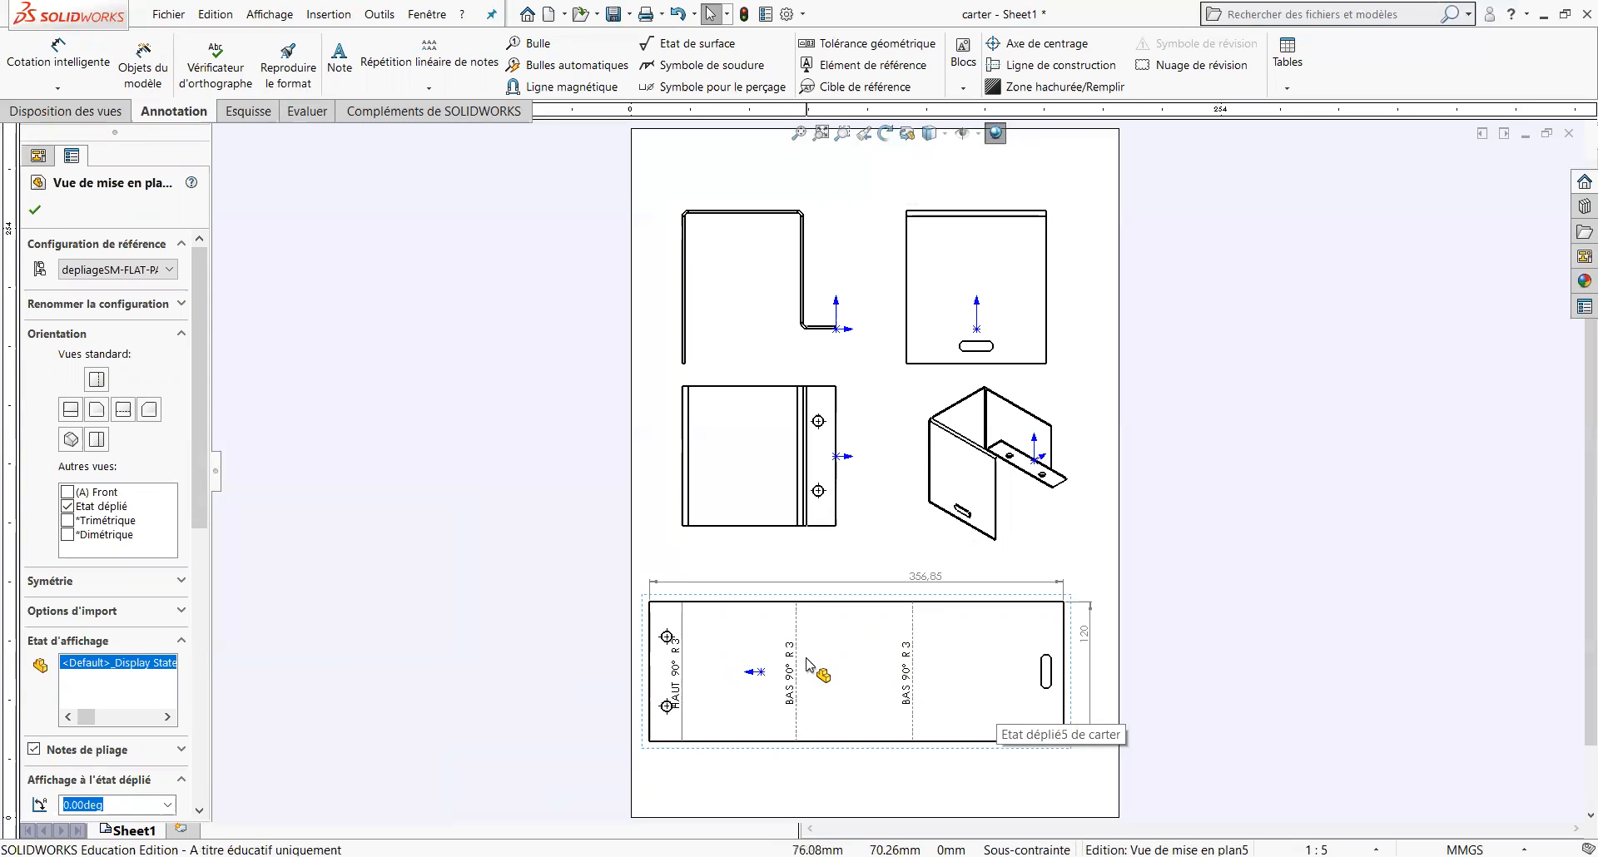
Dimension the end radius and the straight side length of the slot in the flat pattern view.
{"action": "scroll", "coordinate": [1016, 724], "scroll_direction": "down", "scroll_amount": 5}
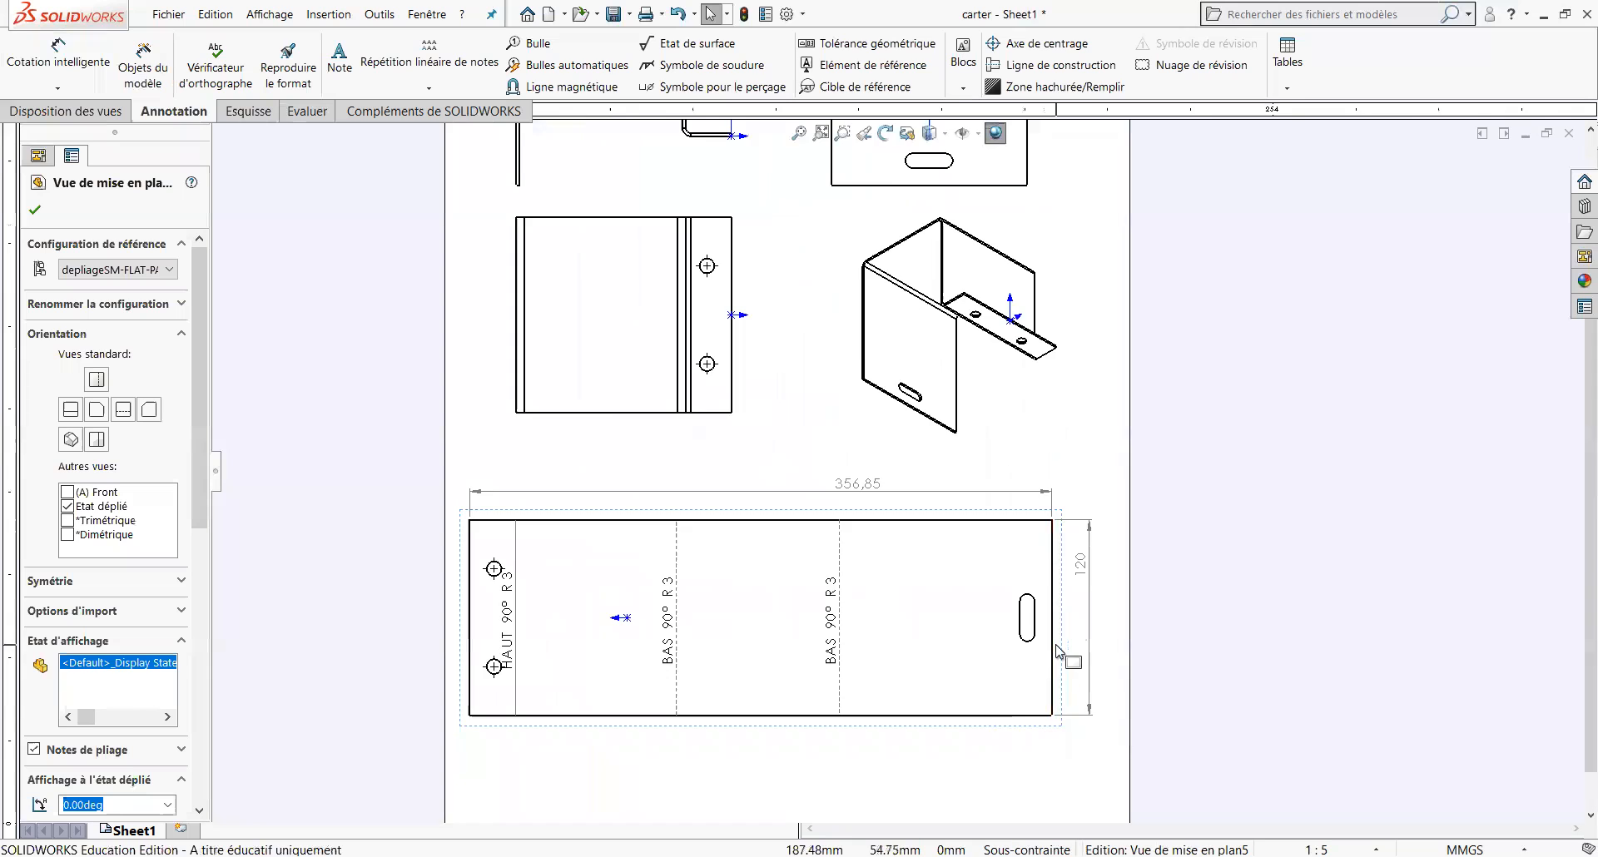
{"action": "scroll", "coordinate": [911, 616], "scroll_direction": "down", "scroll_amount": 1}
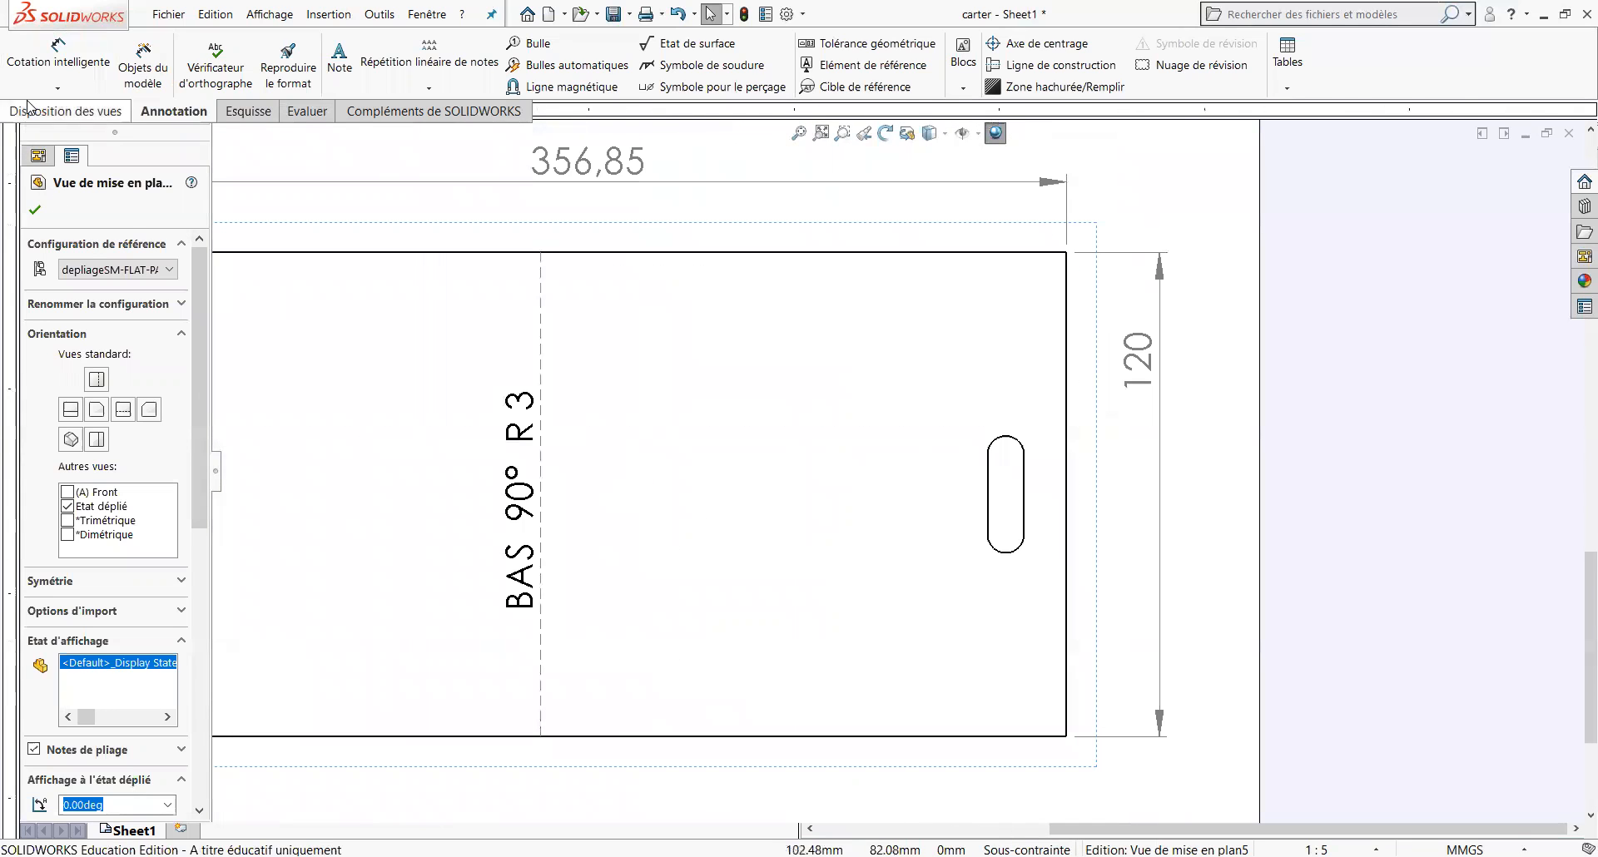
{"action": "left_click", "coordinate": [59, 54]}
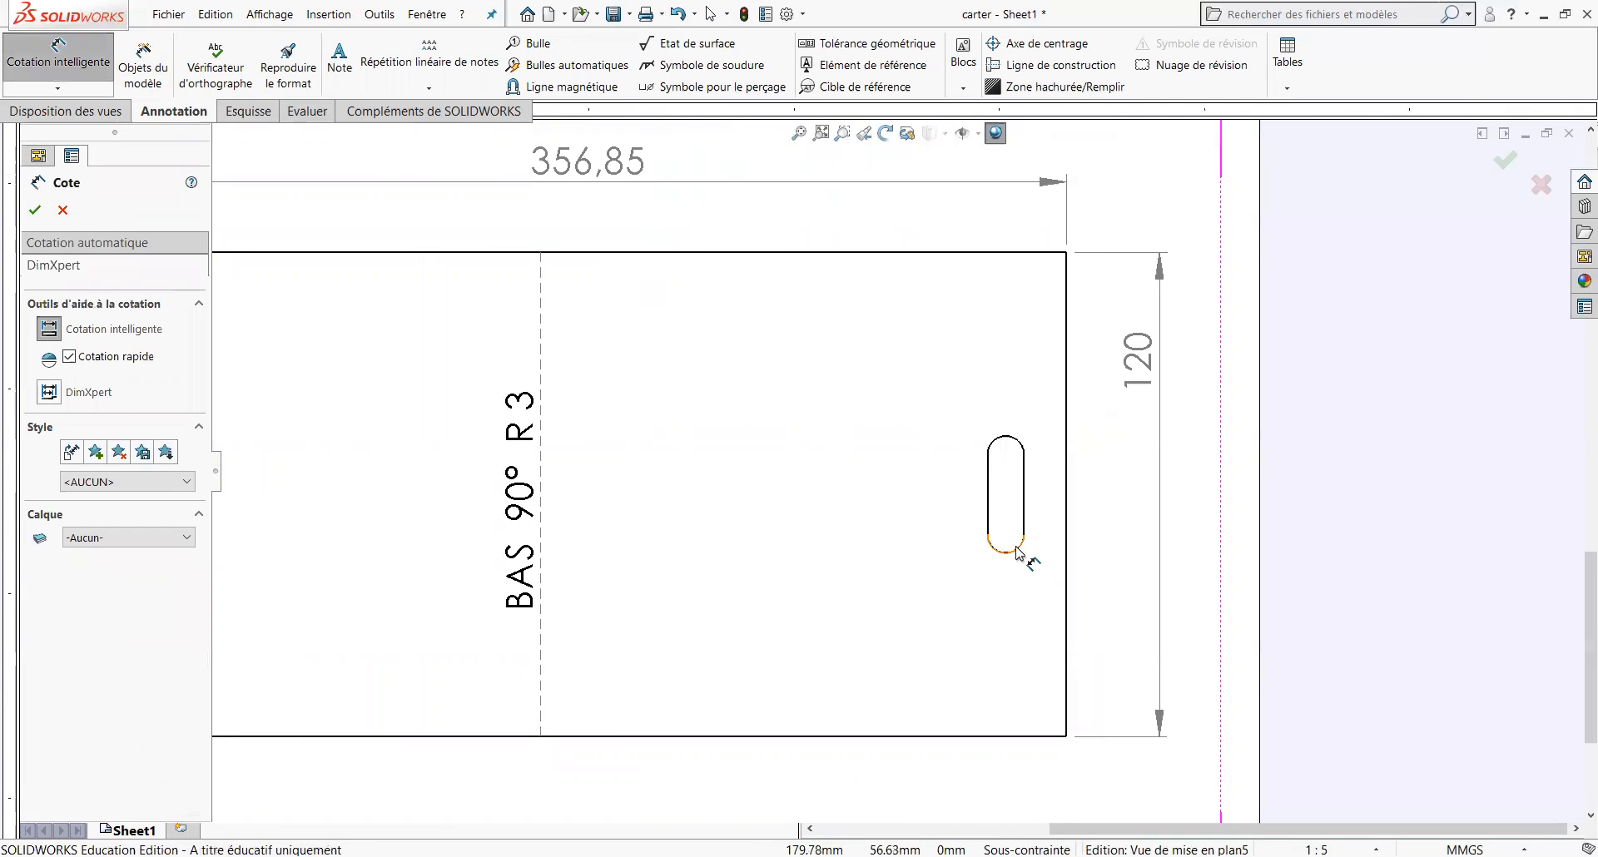
{"action": "left_click", "coordinate": [1061, 600]}
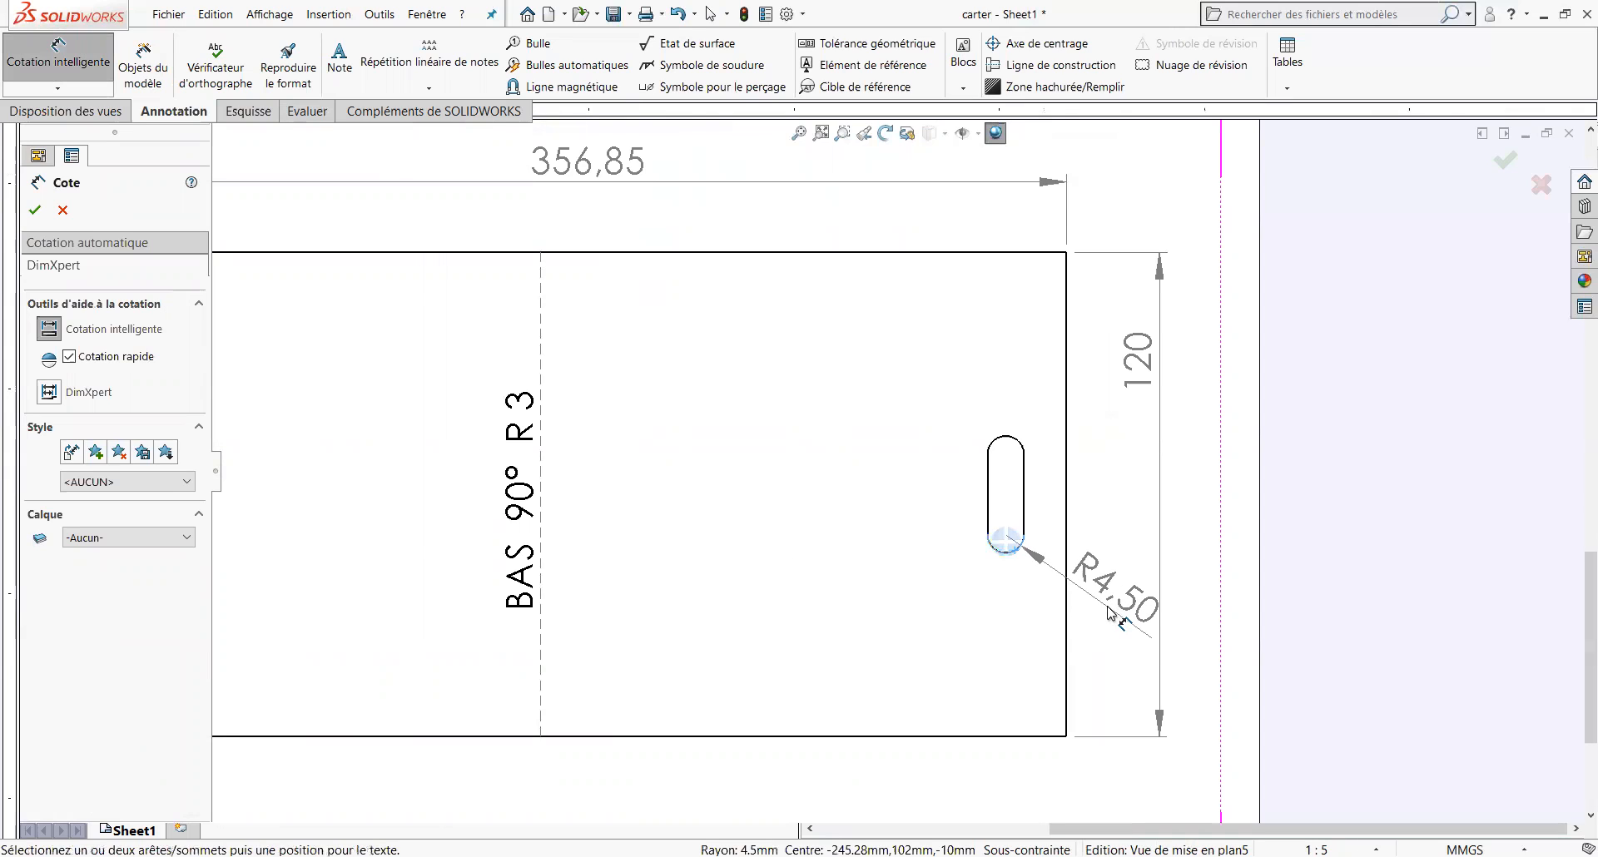
{"action": "left_click", "coordinate": [1079, 556]}
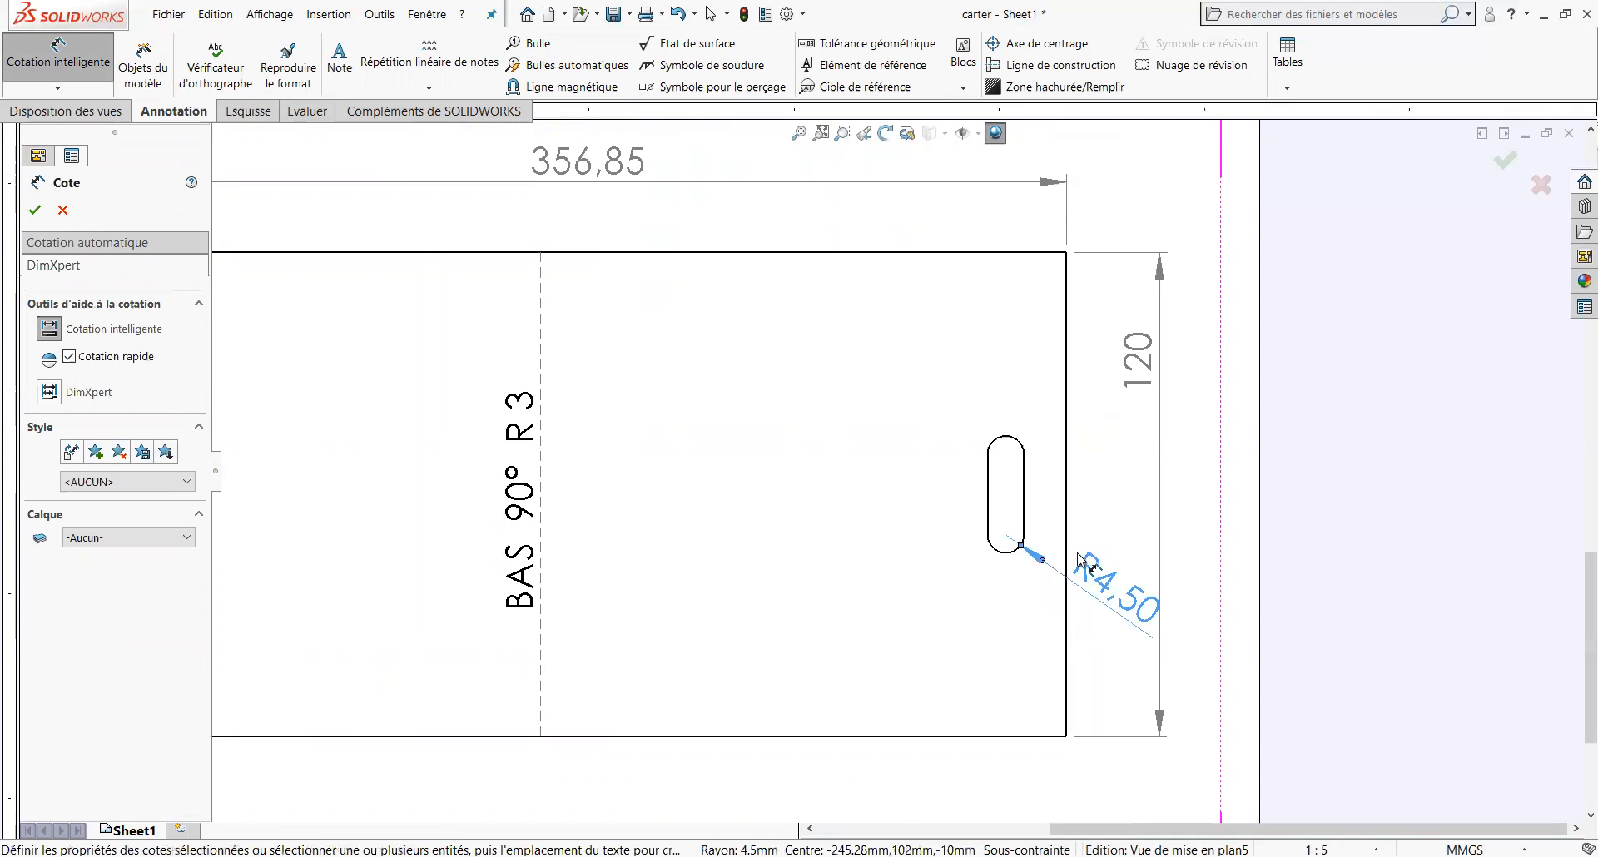
{"action": "left_click", "coordinate": [1026, 506]}
{"action": "left_click", "coordinate": [1100, 508]}
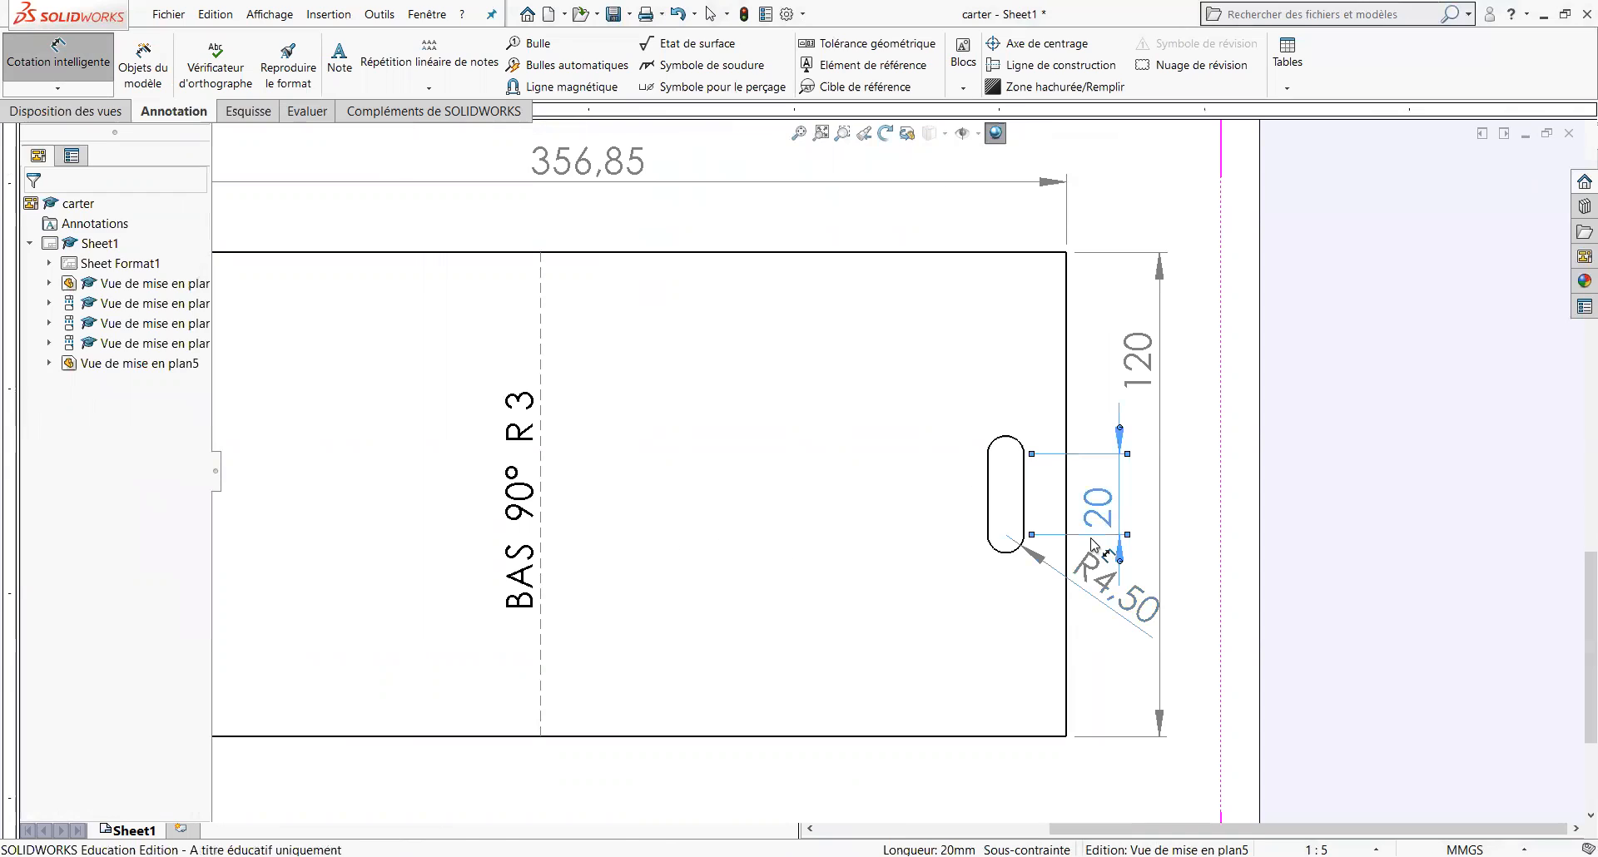
Dimension the horizontal distance from the slot's centre to the flat pattern's right edge, placing the dimension above the slot.
{"action": "left_click", "coordinate": [1067, 419]}
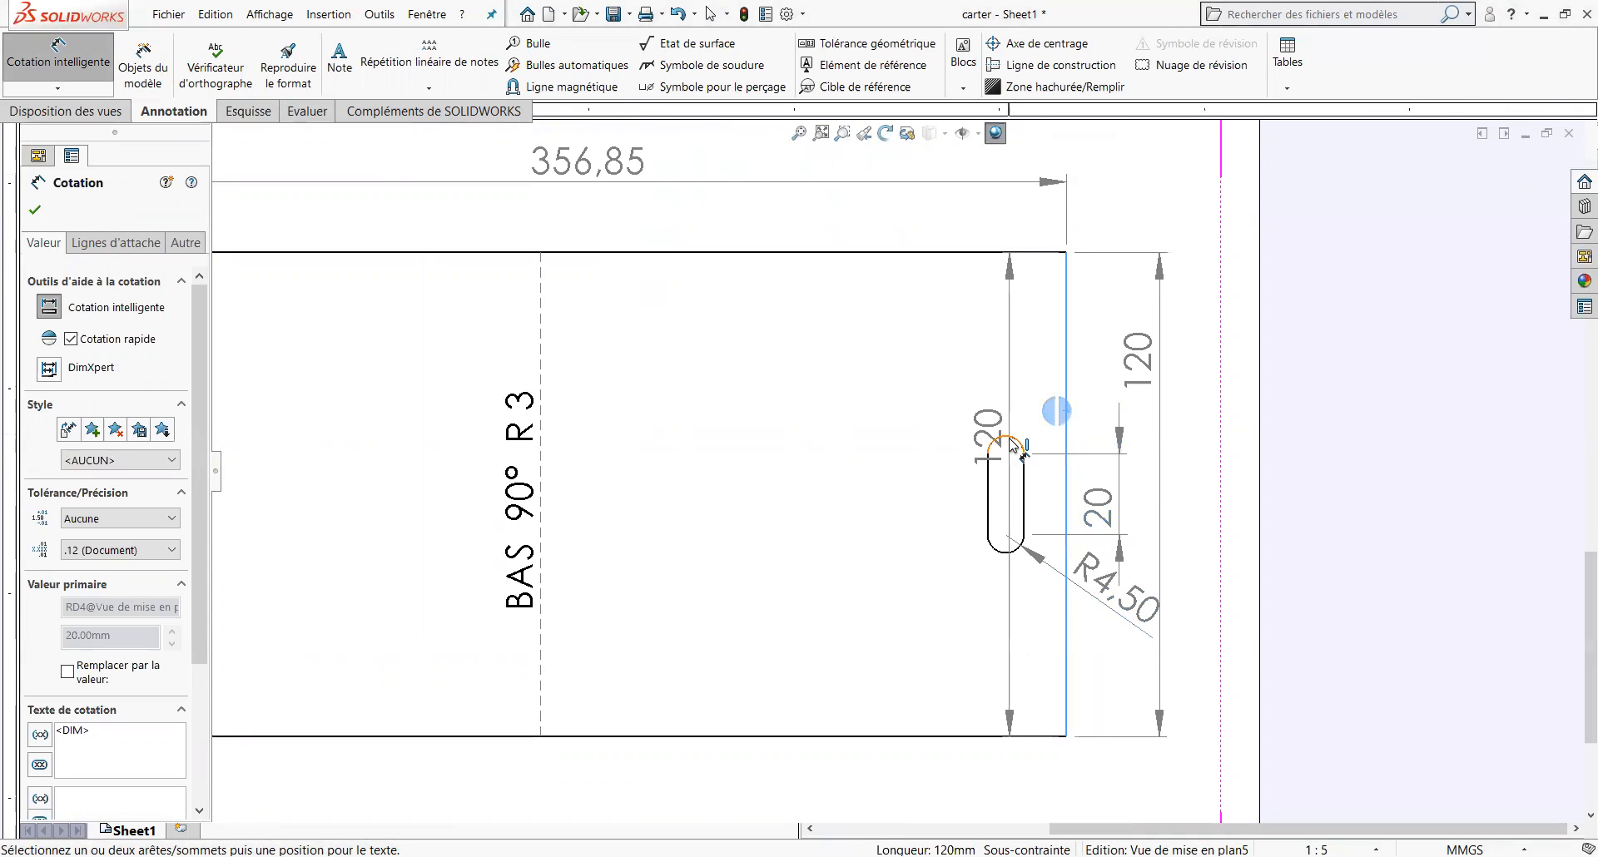
{"action": "left_click", "coordinate": [1009, 444]}
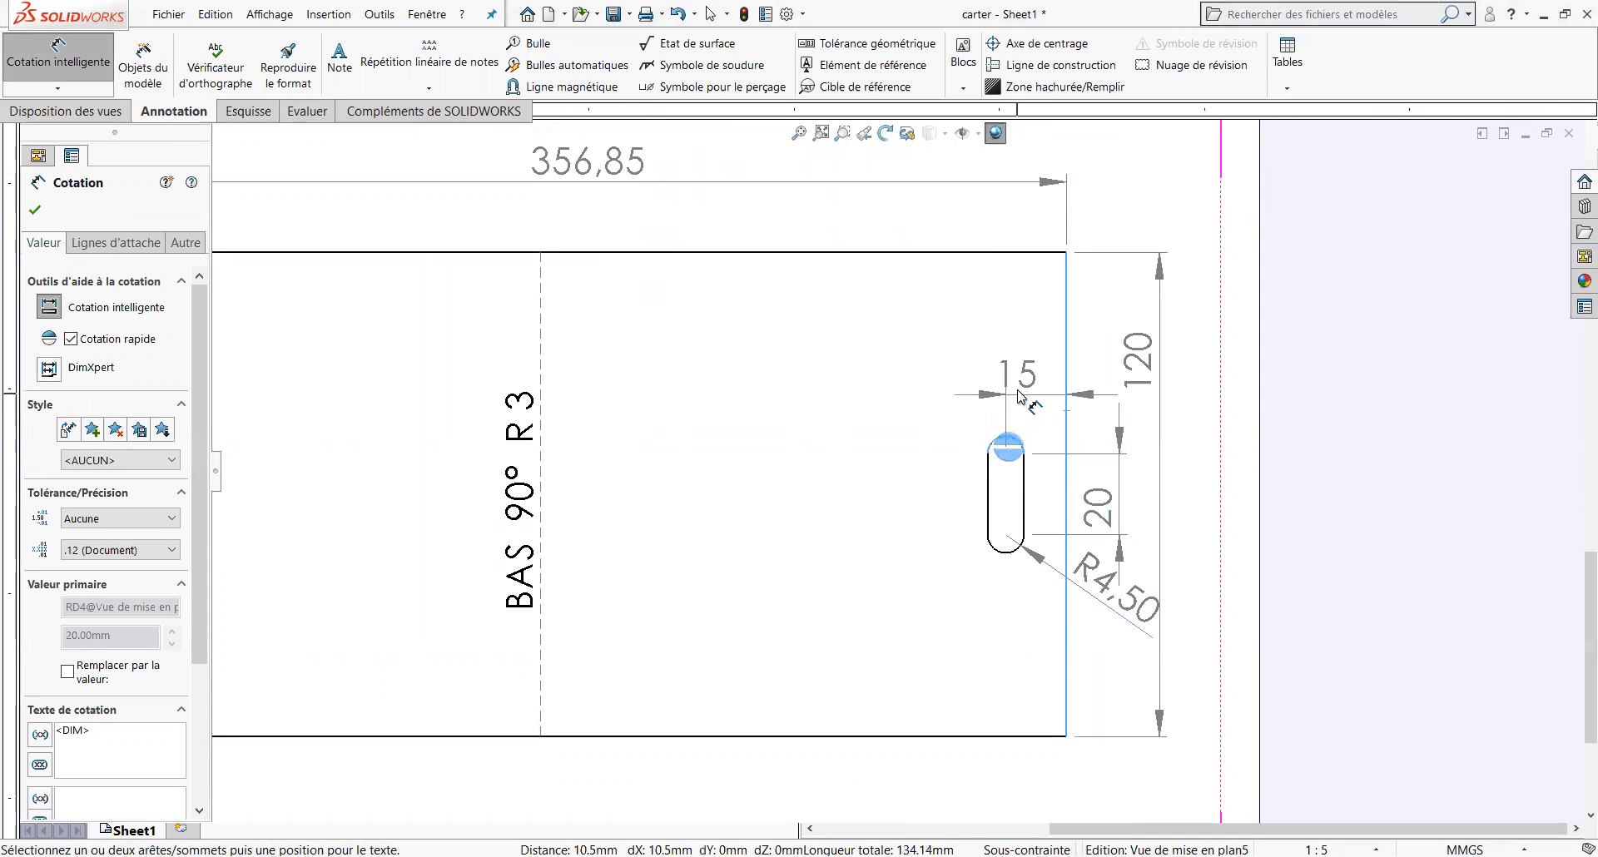
{"action": "left_click", "coordinate": [1017, 381]}
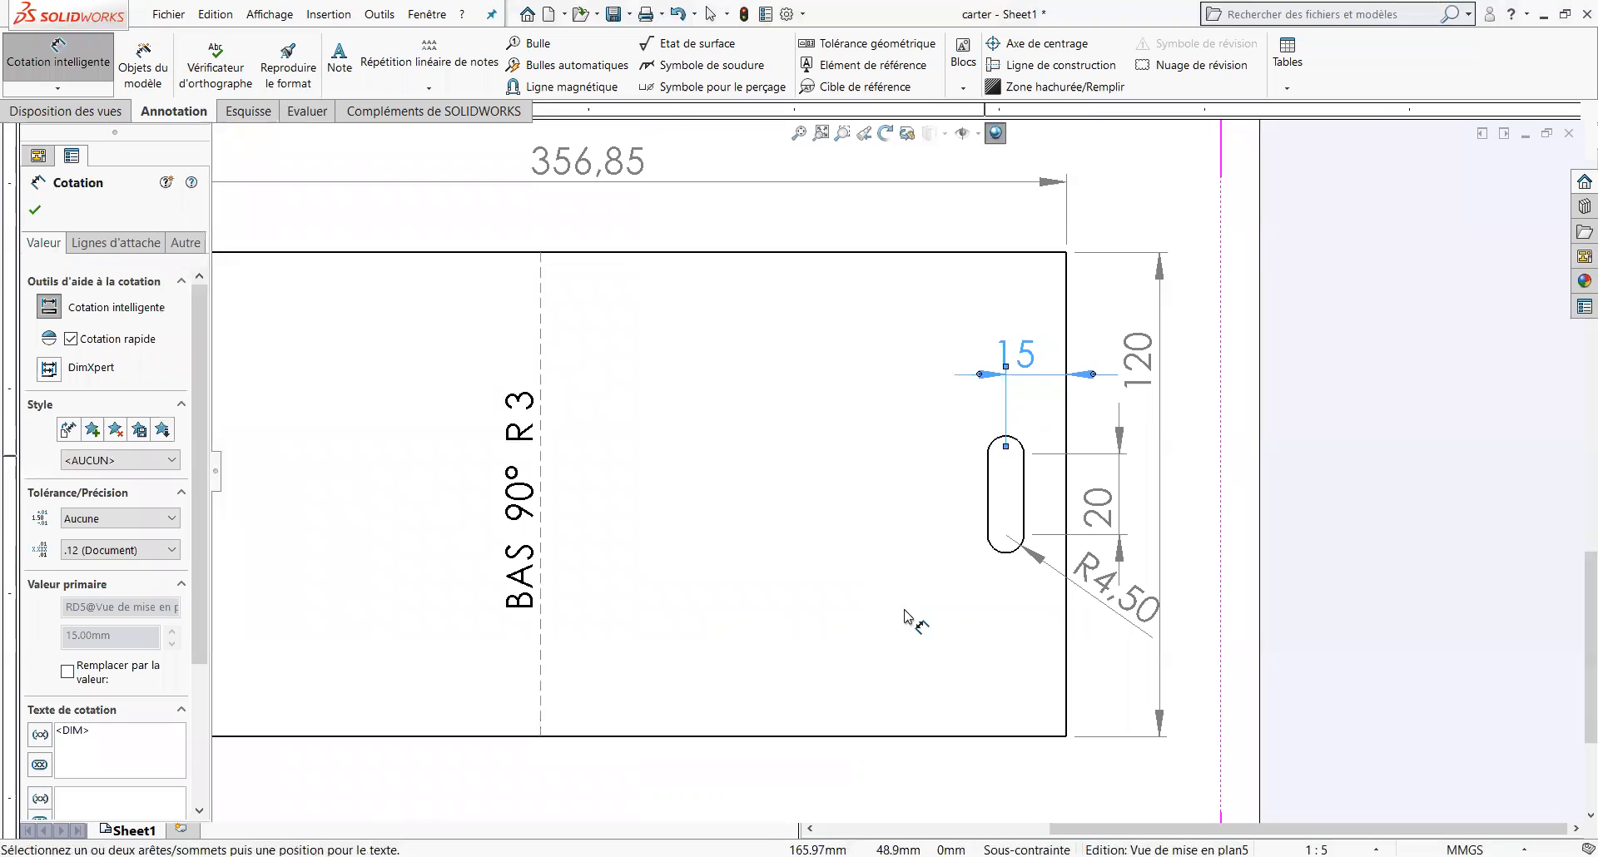
Dimension the diameter of the lower hole near the flat pattern's left end, placing it to the right of the hole.
{"action": "scroll", "coordinate": [833, 628], "scroll_direction": "up", "scroll_amount": 3}
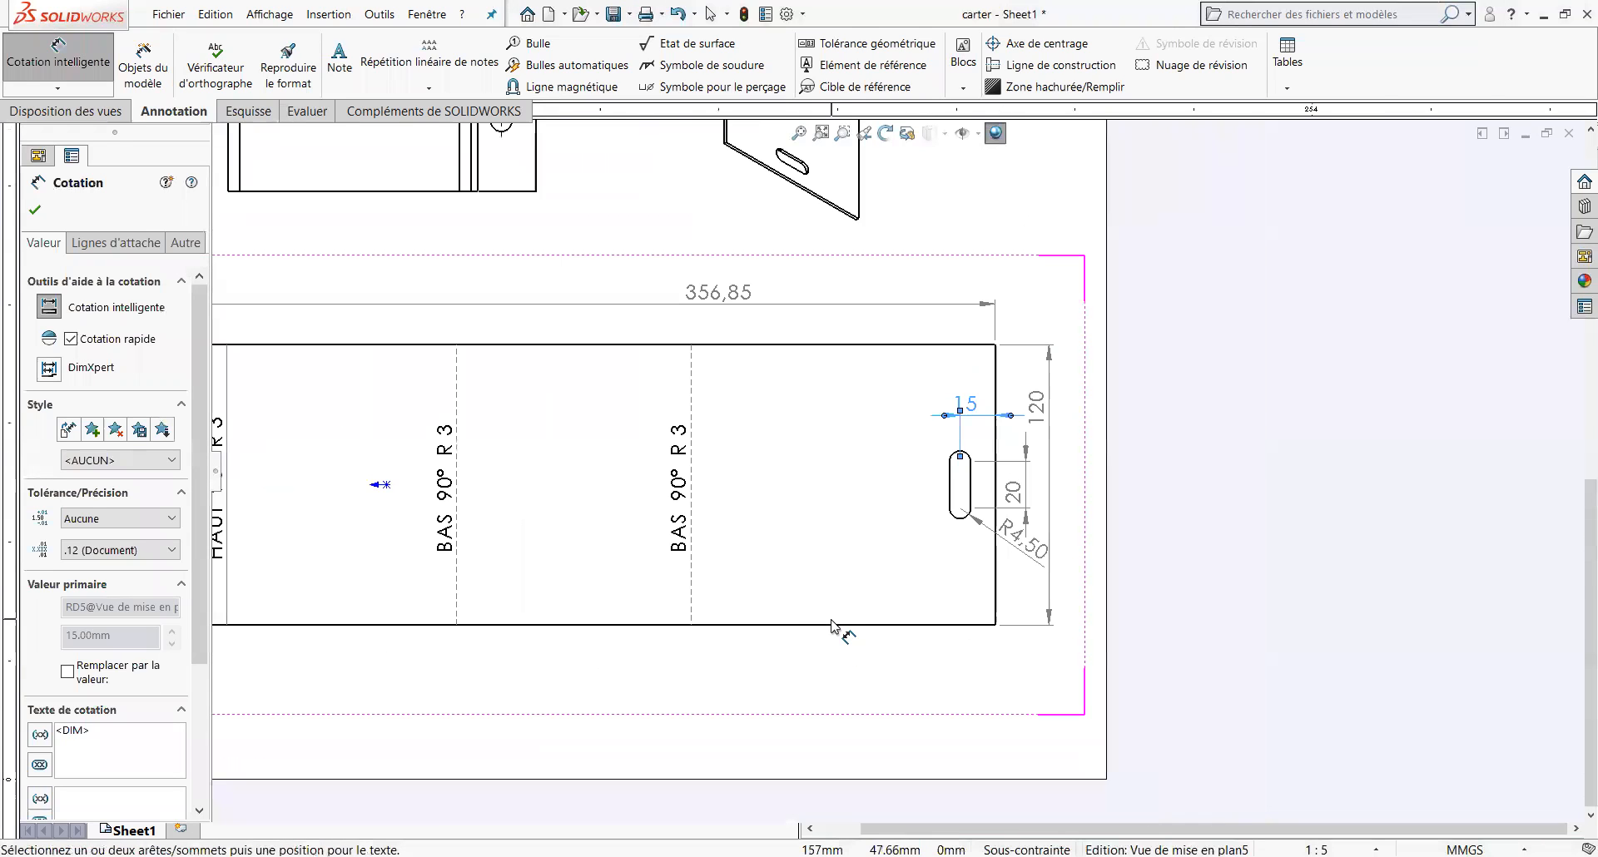
{"action": "scroll", "coordinate": [500, 556], "scroll_direction": "up", "scroll_amount": 2}
{"action": "scroll", "coordinate": [466, 554], "scroll_direction": "down", "scroll_amount": 5}
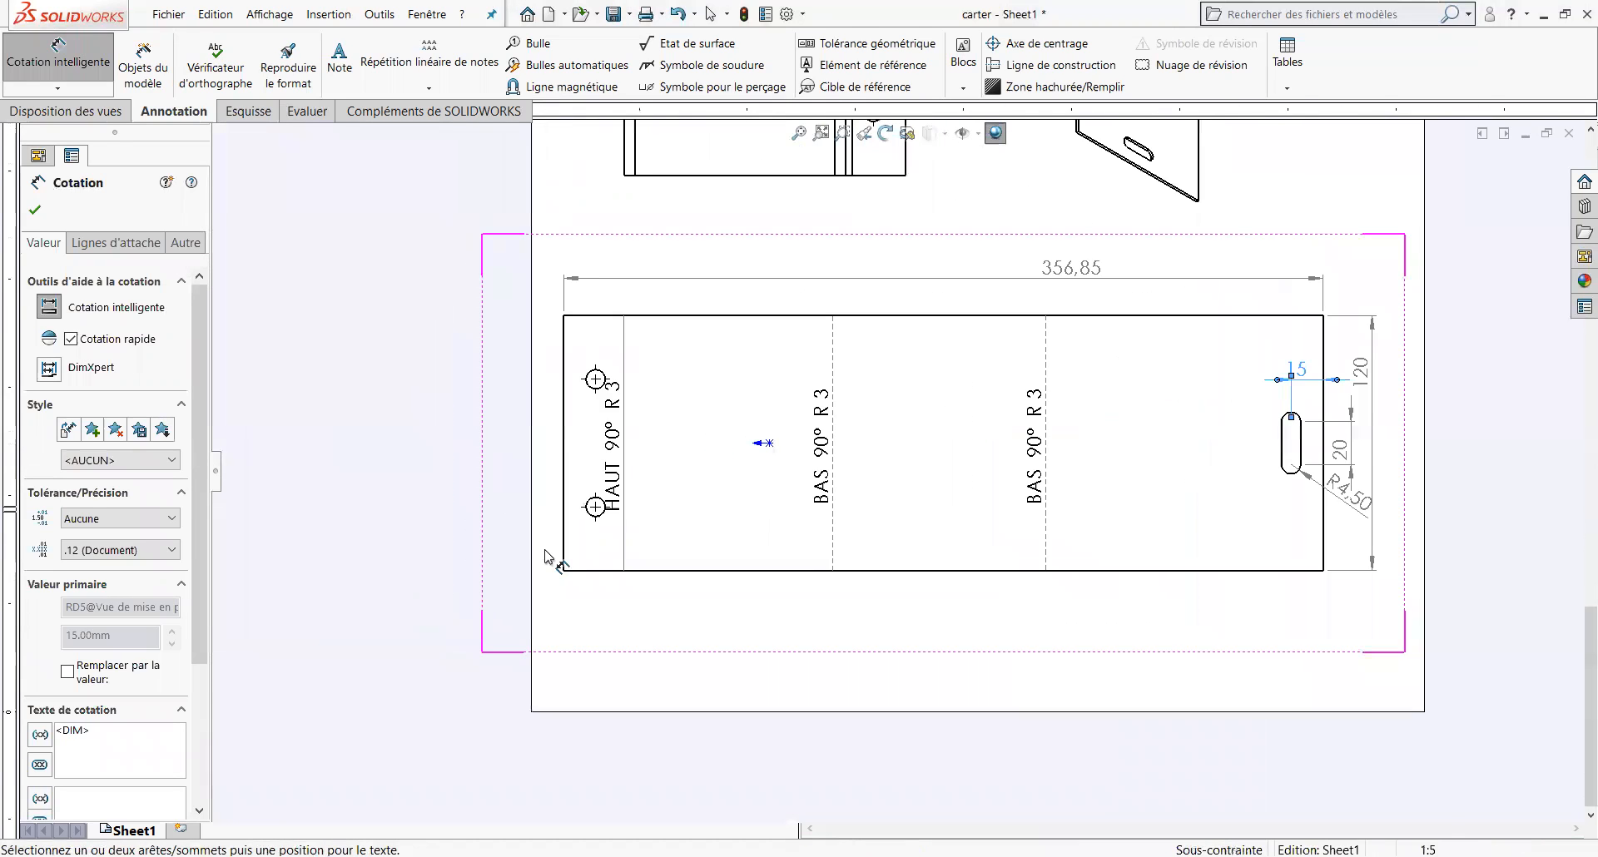
{"action": "scroll", "coordinate": [835, 388], "scroll_direction": "down", "scroll_amount": 1}
{"action": "scroll", "coordinate": [835, 388], "scroll_direction": "up", "scroll_amount": 3}
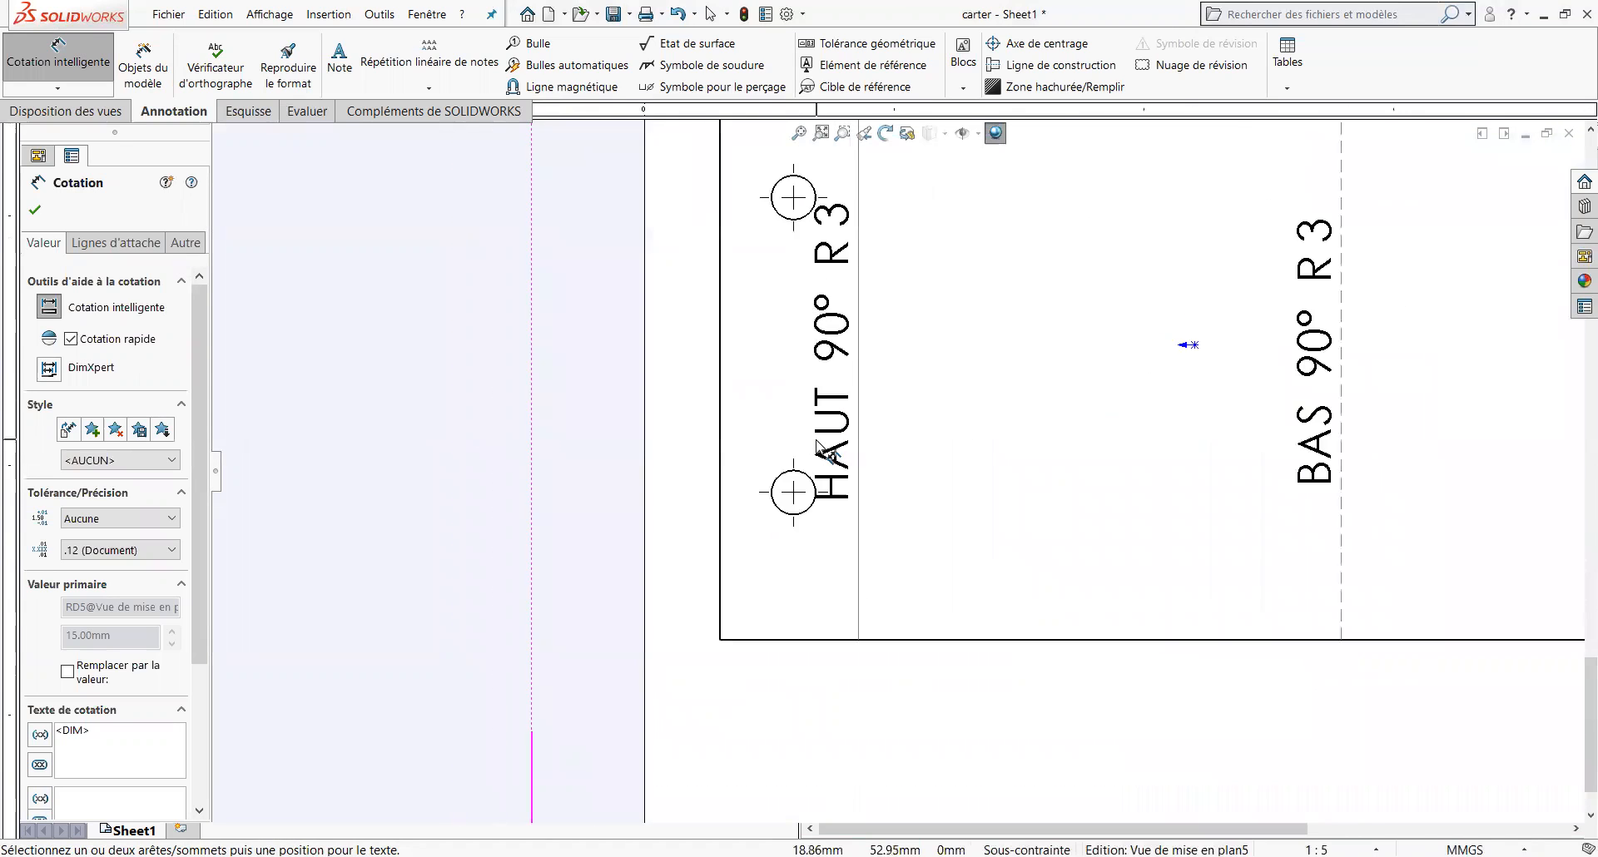
{"action": "scroll", "coordinate": [854, 438], "scroll_direction": "down", "scroll_amount": 2}
{"action": "scroll", "coordinate": [853, 439], "scroll_direction": "down", "scroll_amount": 1}
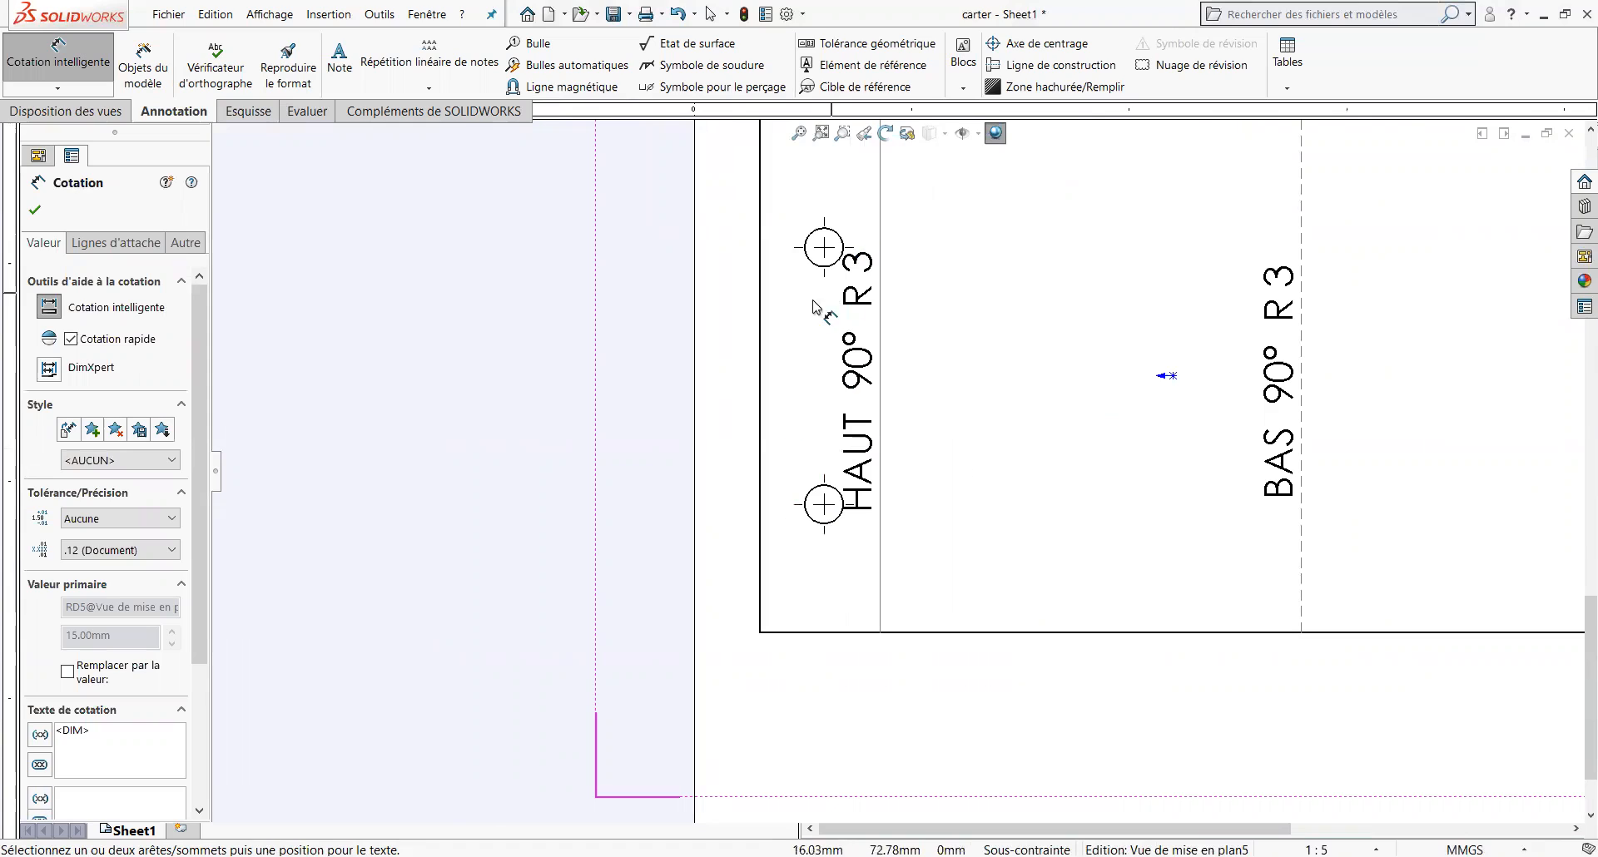
{"action": "left_click", "coordinate": [822, 526]}
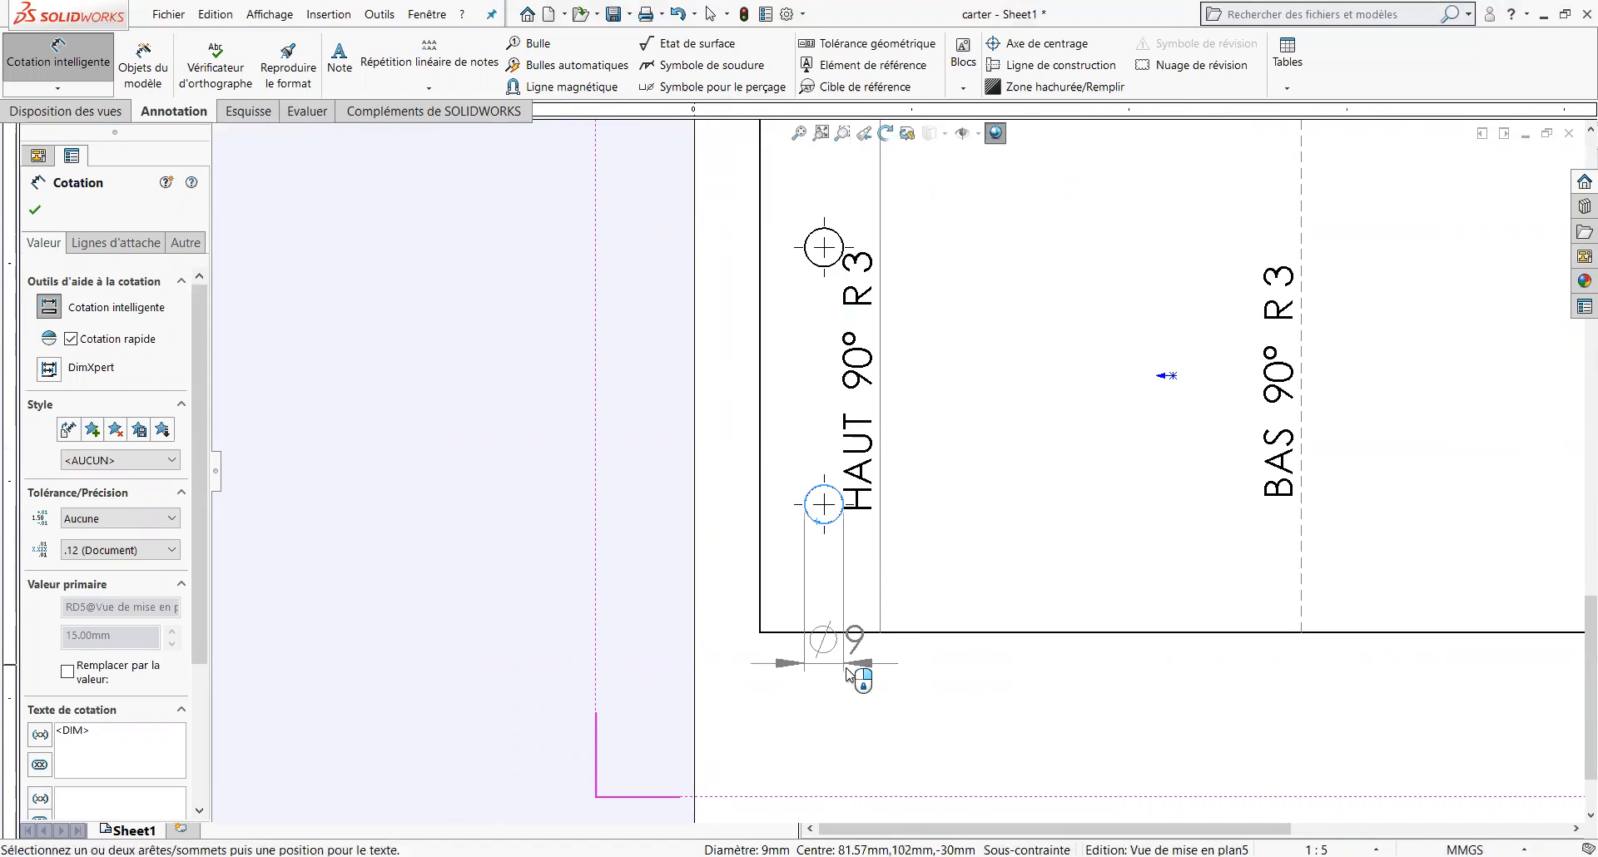
{"action": "left_click", "coordinate": [949, 523]}
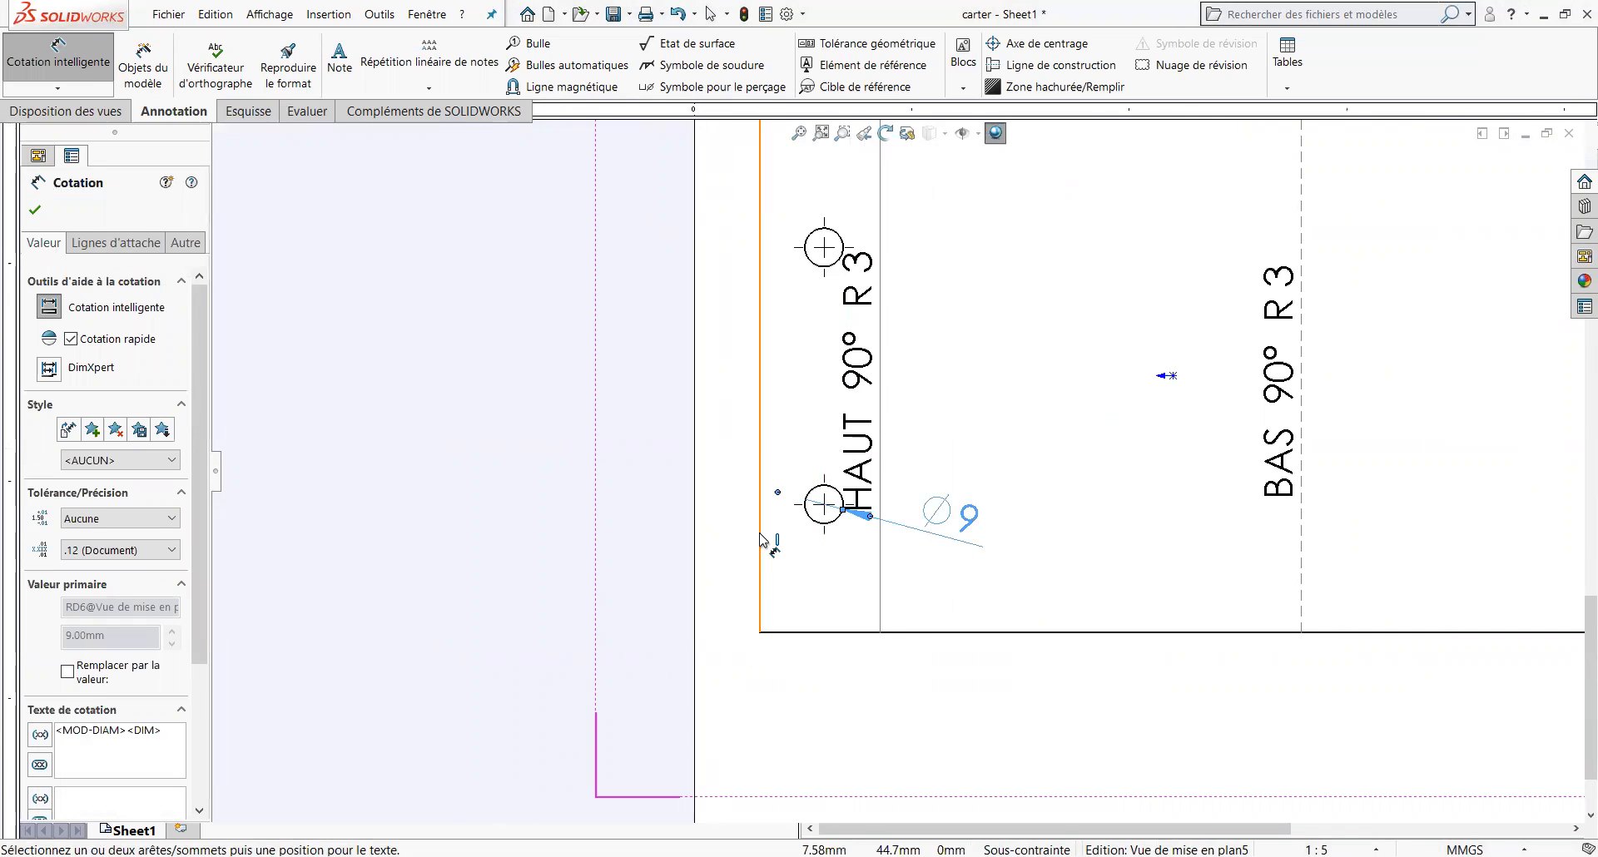
Dimension the lower hole's centre from the flat pattern's left edge and from its bottom edge, placing both dimensions outside the outline.
{"action": "left_click", "coordinate": [802, 546]}
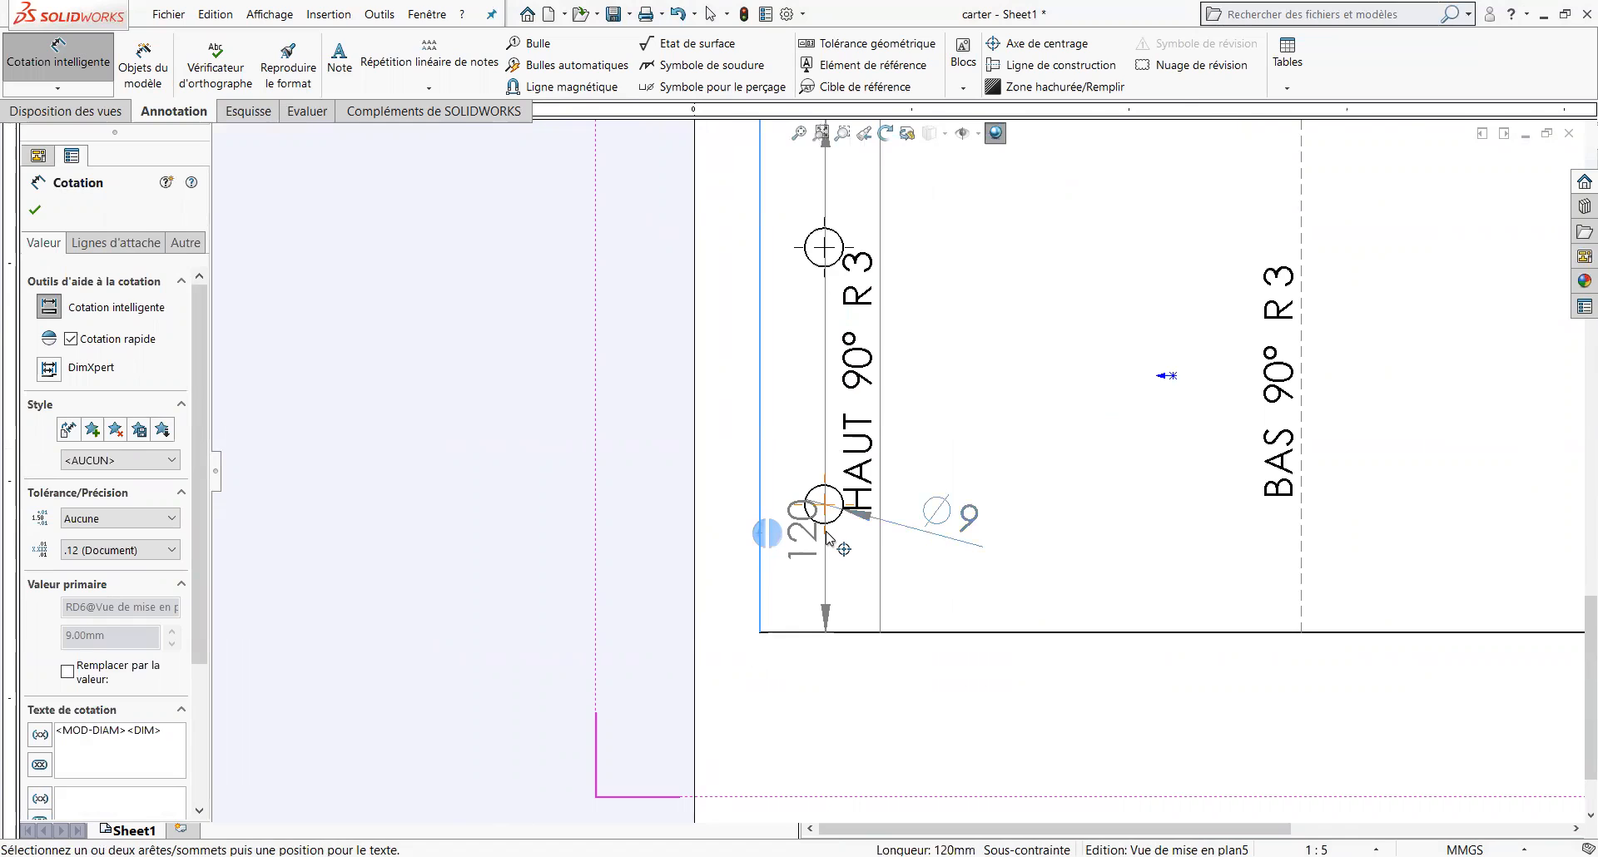
{"action": "left_click", "coordinate": [820, 523]}
{"action": "left_click", "coordinate": [809, 690]}
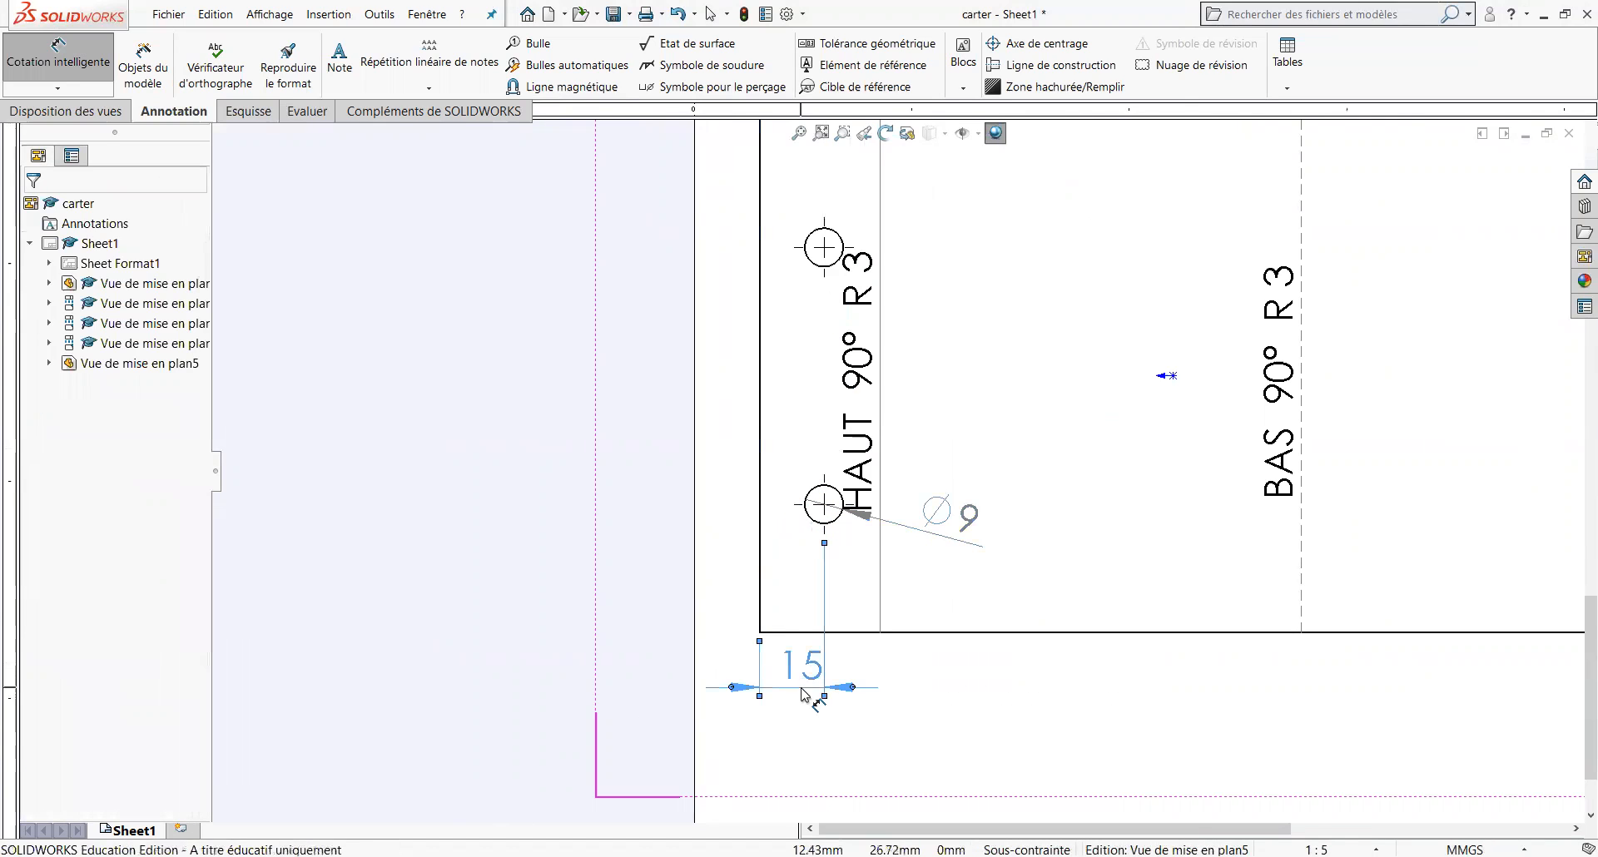
{"action": "left_click", "coordinate": [803, 632]}
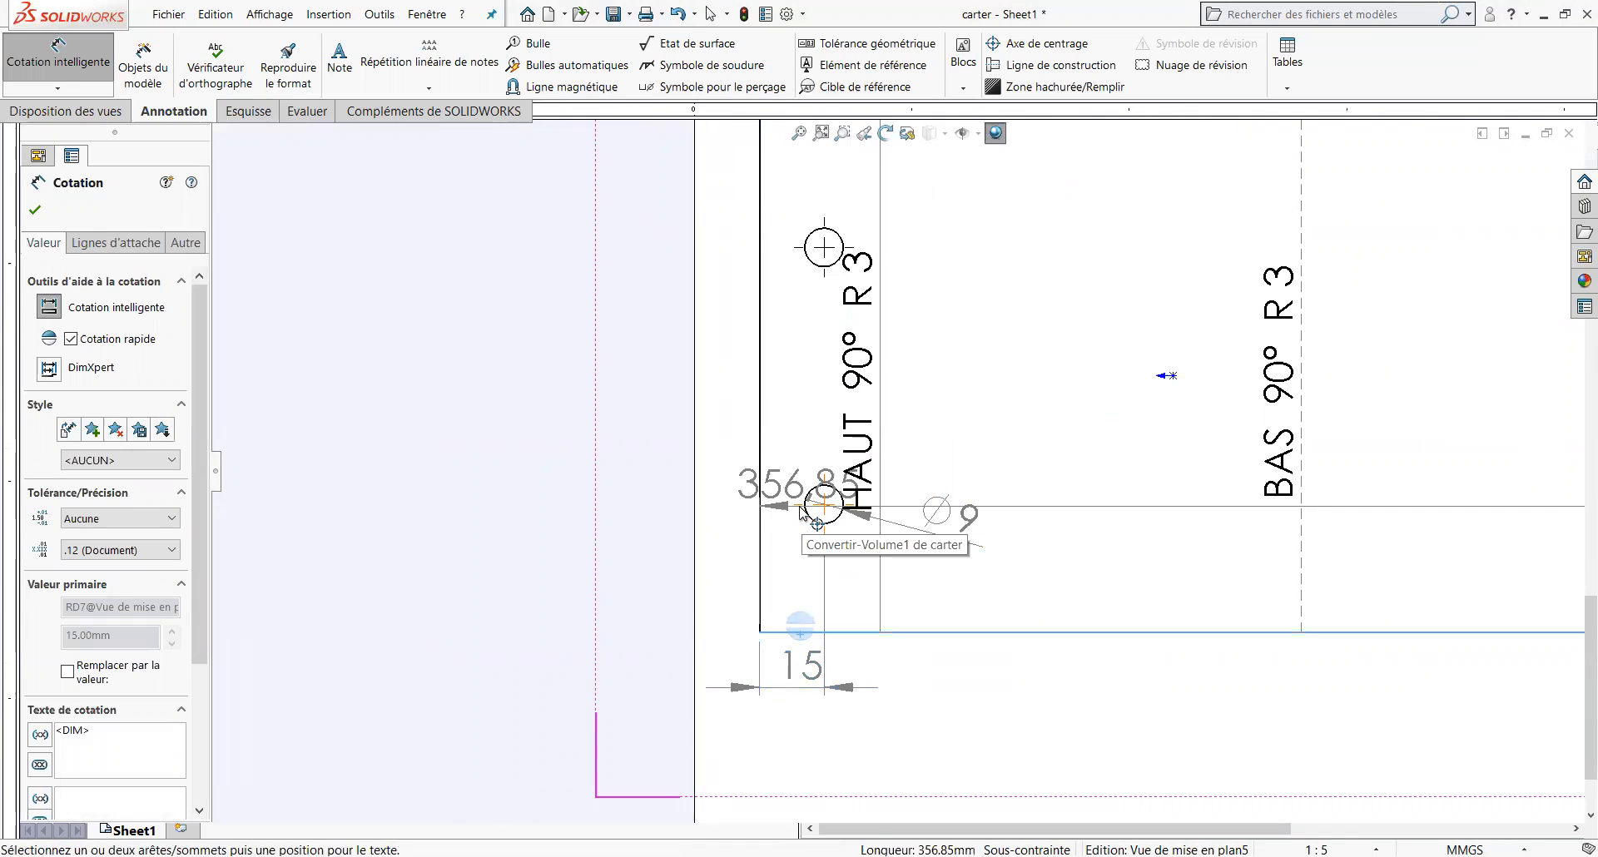
{"action": "left_click", "coordinate": [799, 509]}
{"action": "left_click", "coordinate": [706, 532]}
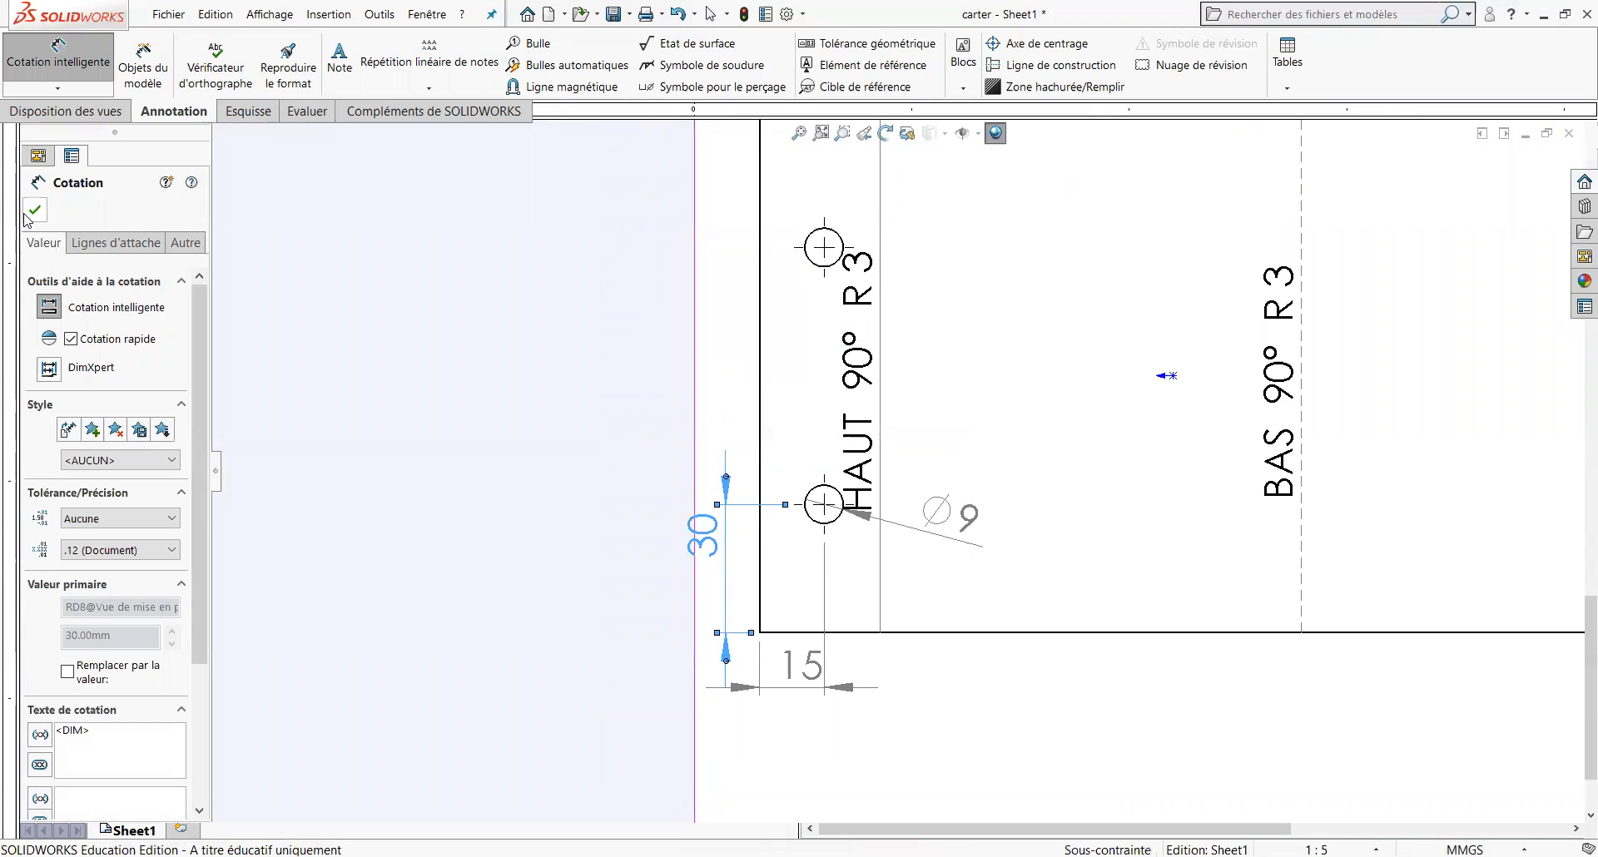
{"action": "left_click", "coordinate": [34, 210]}
Dimension the distance from the flat pattern's left edge to the HAUT 90° bend line, placing it just above the outline.
{"action": "scroll", "coordinate": [1206, 533], "scroll_direction": "up", "scroll_amount": 4}
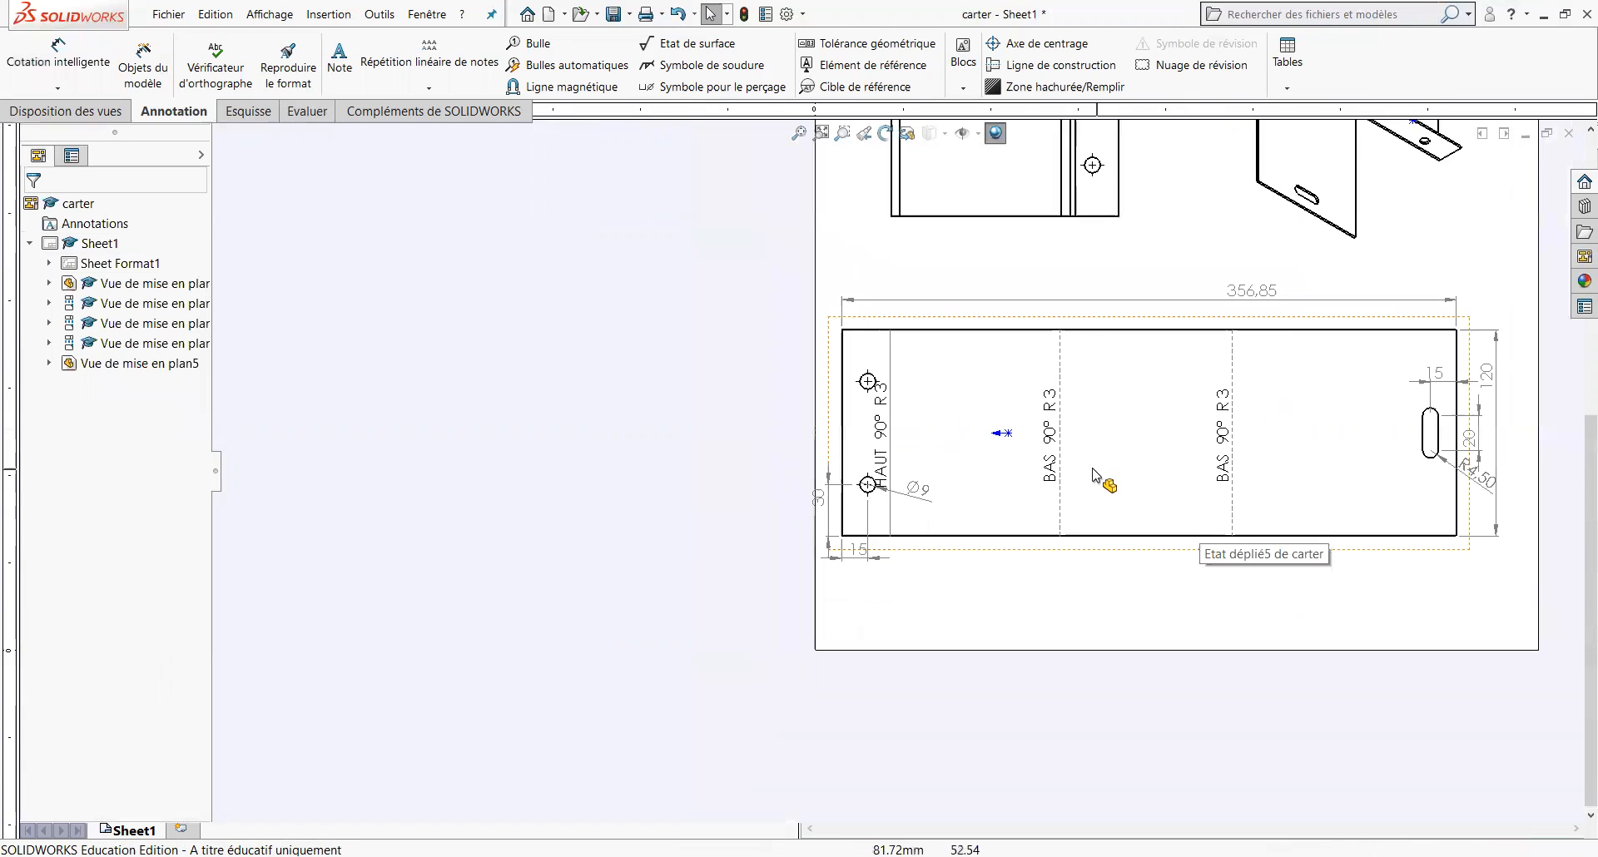
{"action": "scroll", "coordinate": [946, 467], "scroll_direction": "down", "scroll_amount": 1}
{"action": "scroll", "coordinate": [956, 439], "scroll_direction": "down", "scroll_amount": 1}
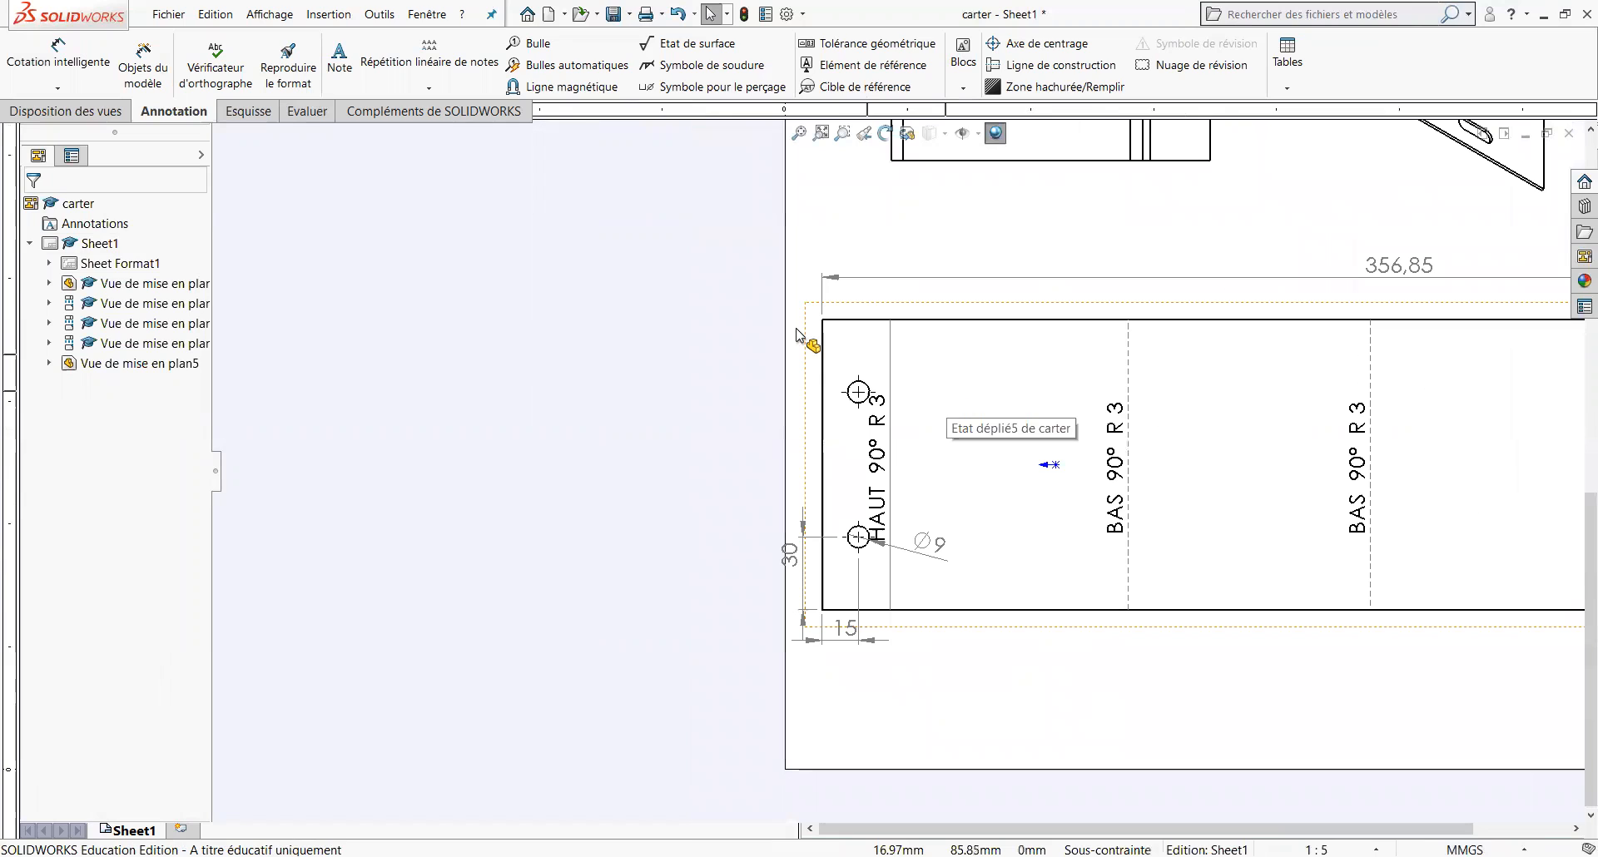
{"action": "left_click", "coordinate": [56, 58]}
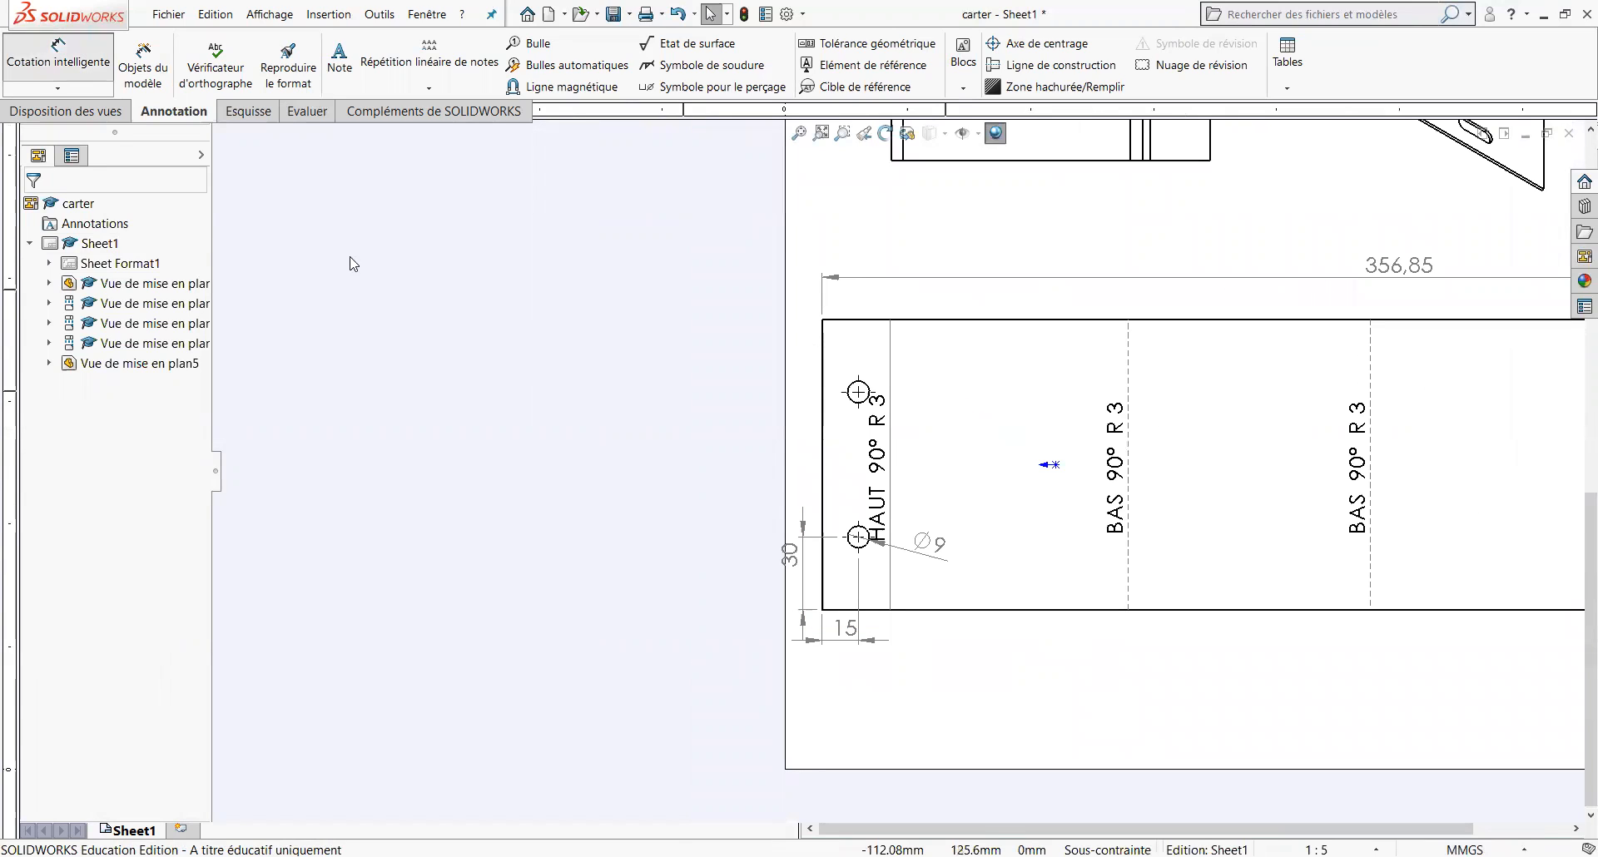
{"action": "left_click", "coordinate": [823, 357]}
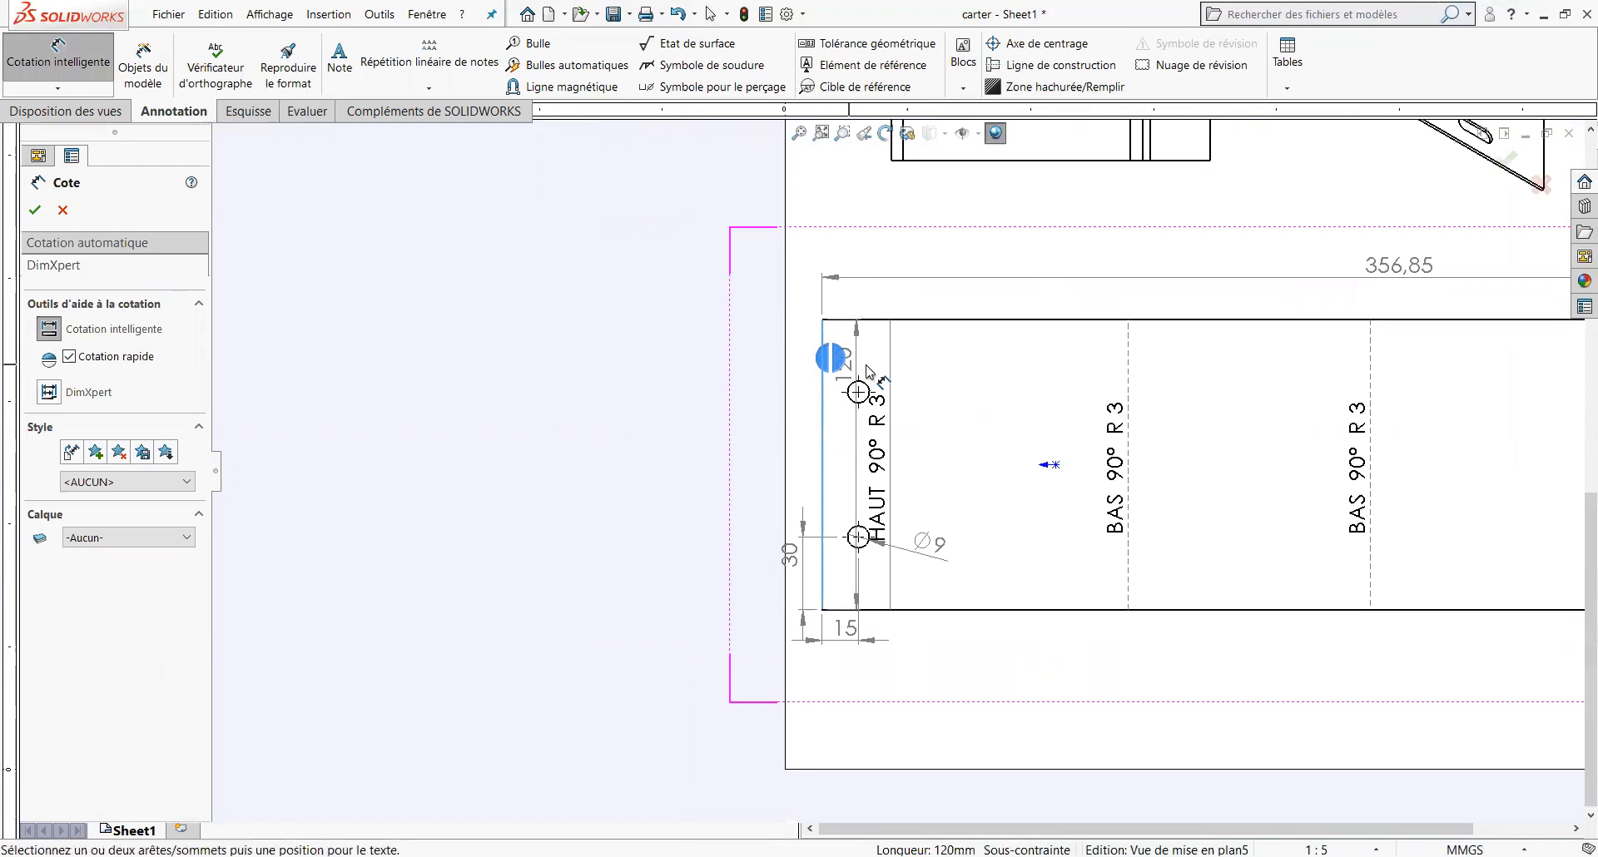
{"action": "left_click", "coordinate": [891, 373]}
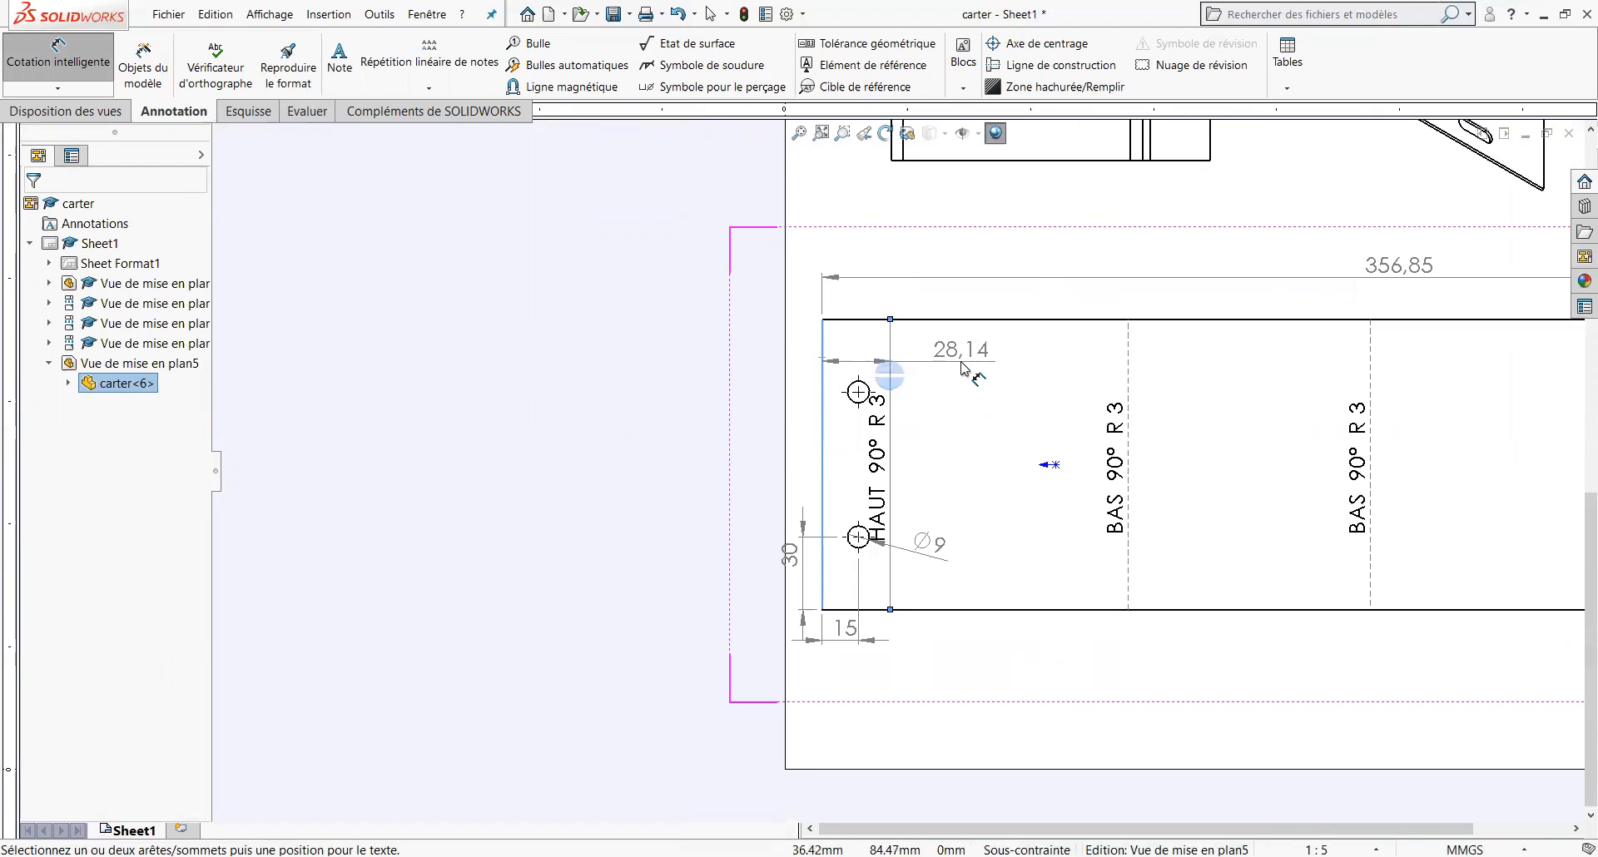
{"action": "left_click", "coordinate": [891, 313]}
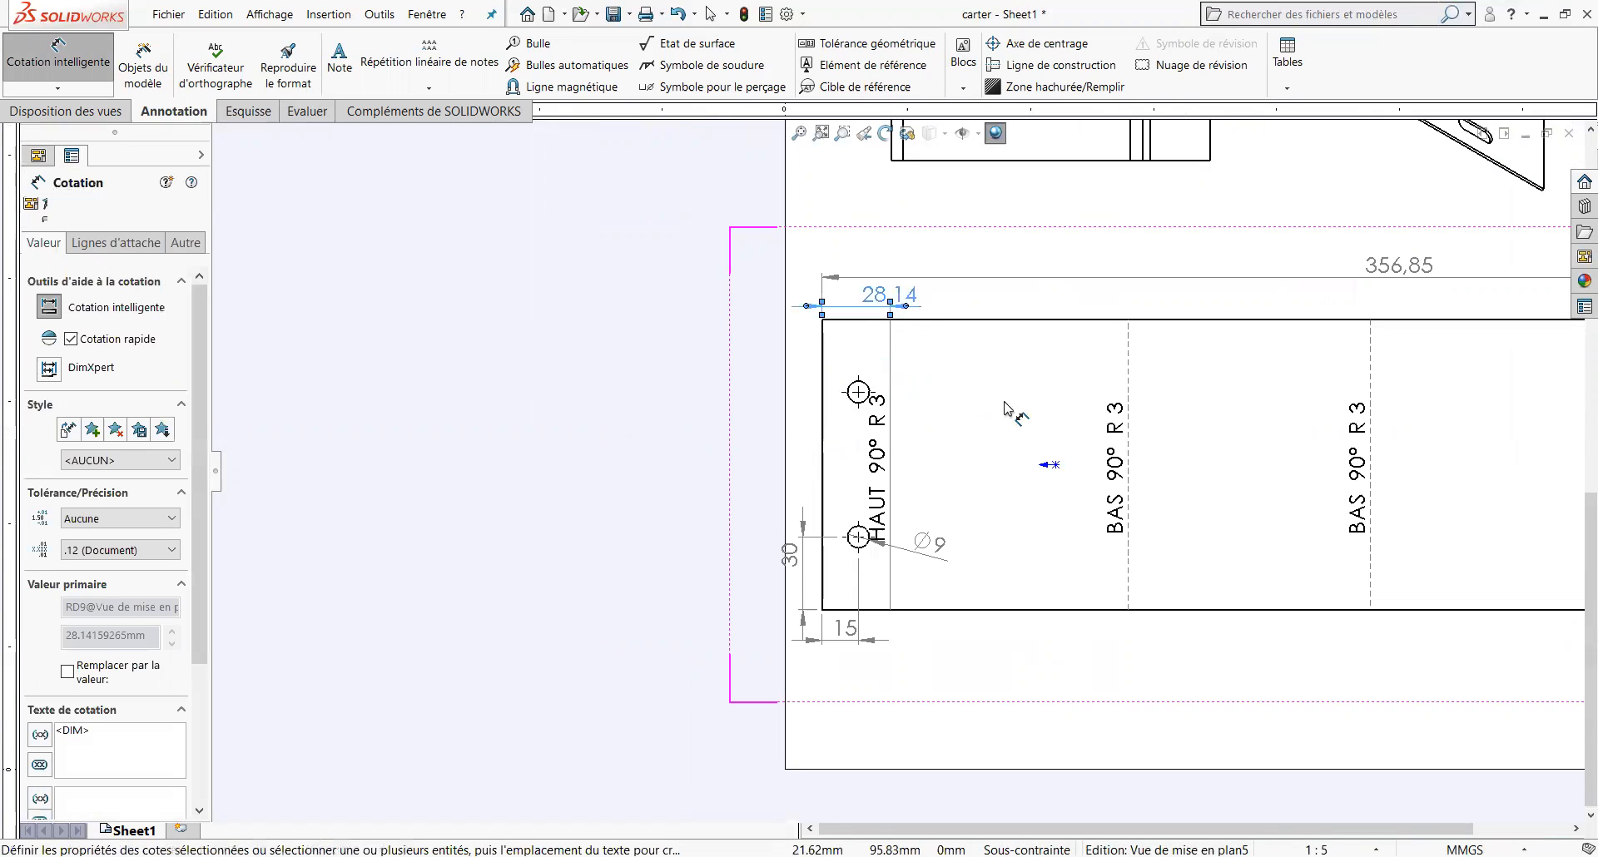
Dimension the spacing between the HAUT bend line and the first BAS bend line, and between the two BAS bend lines, in one row.
{"action": "left_click", "coordinate": [1130, 376]}
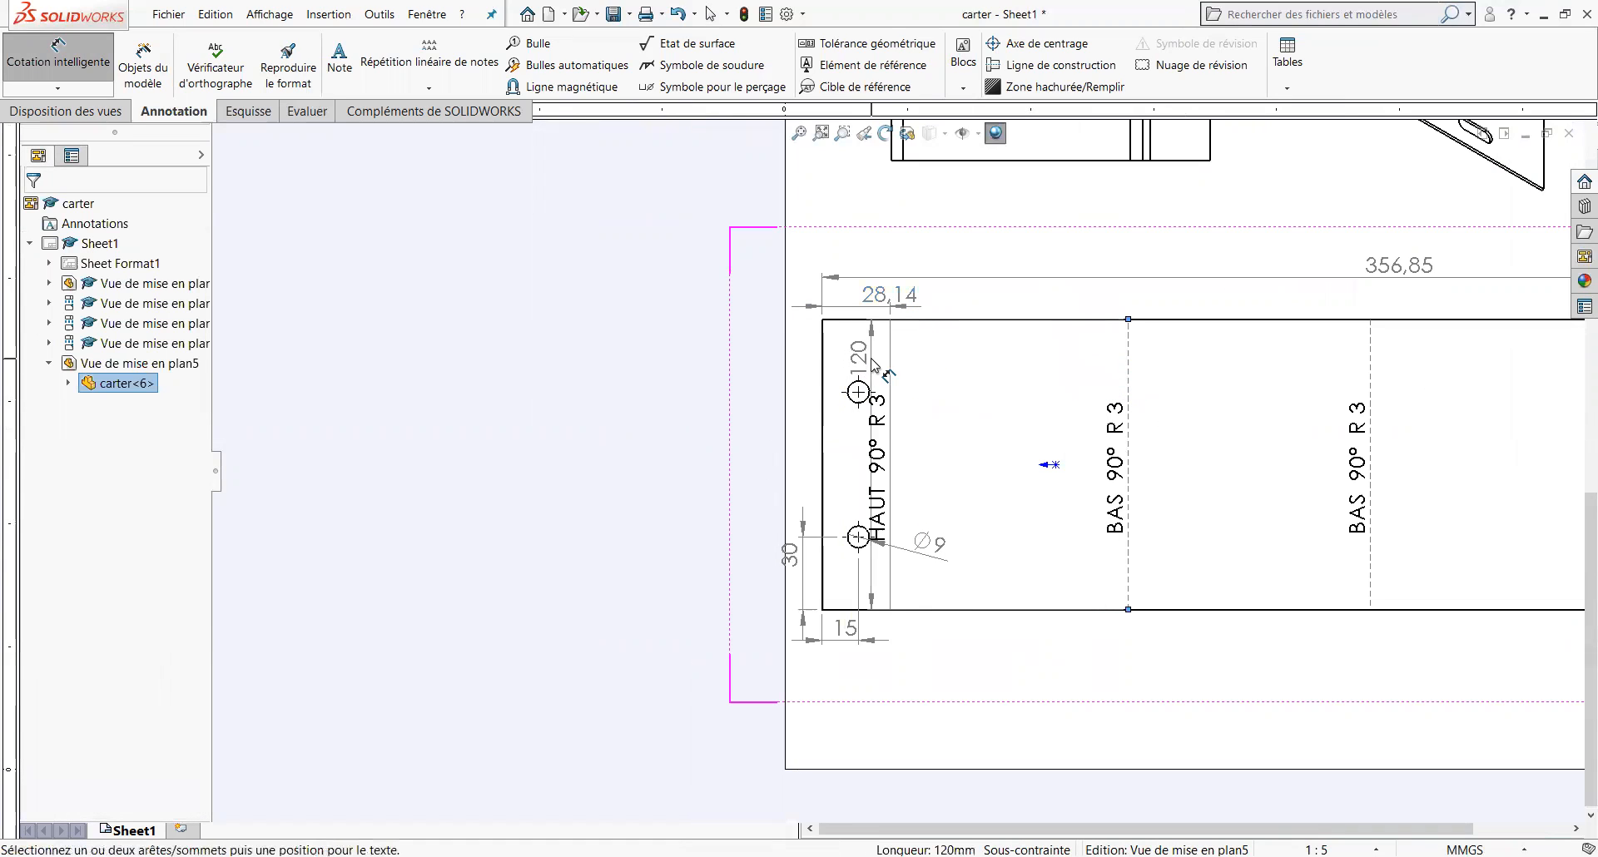
{"action": "left_click", "coordinate": [891, 360]}
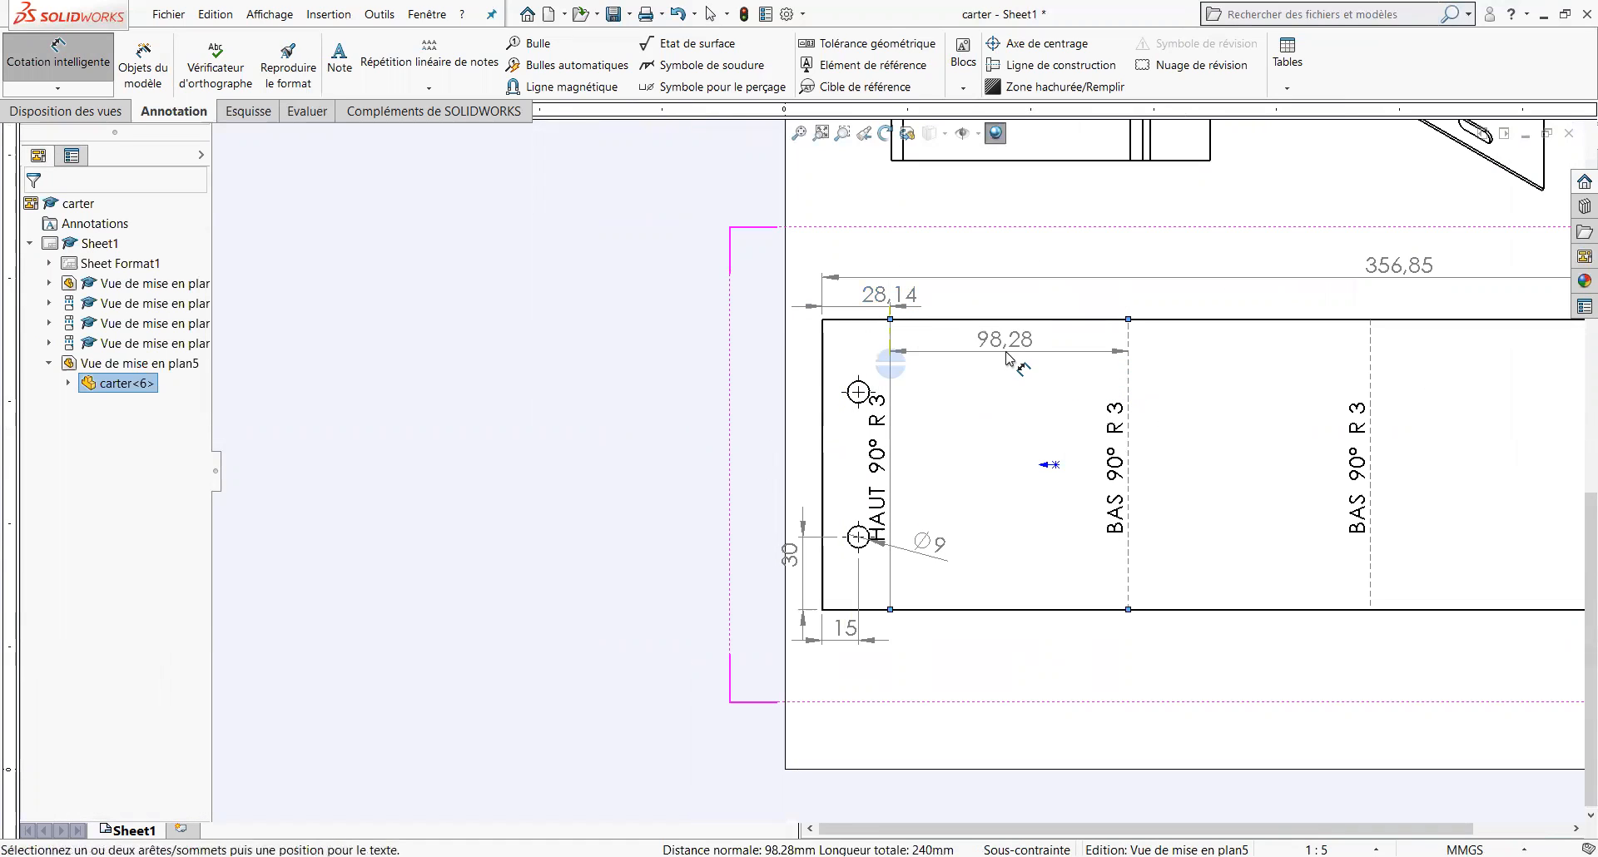
{"action": "left_click", "coordinate": [1054, 356]}
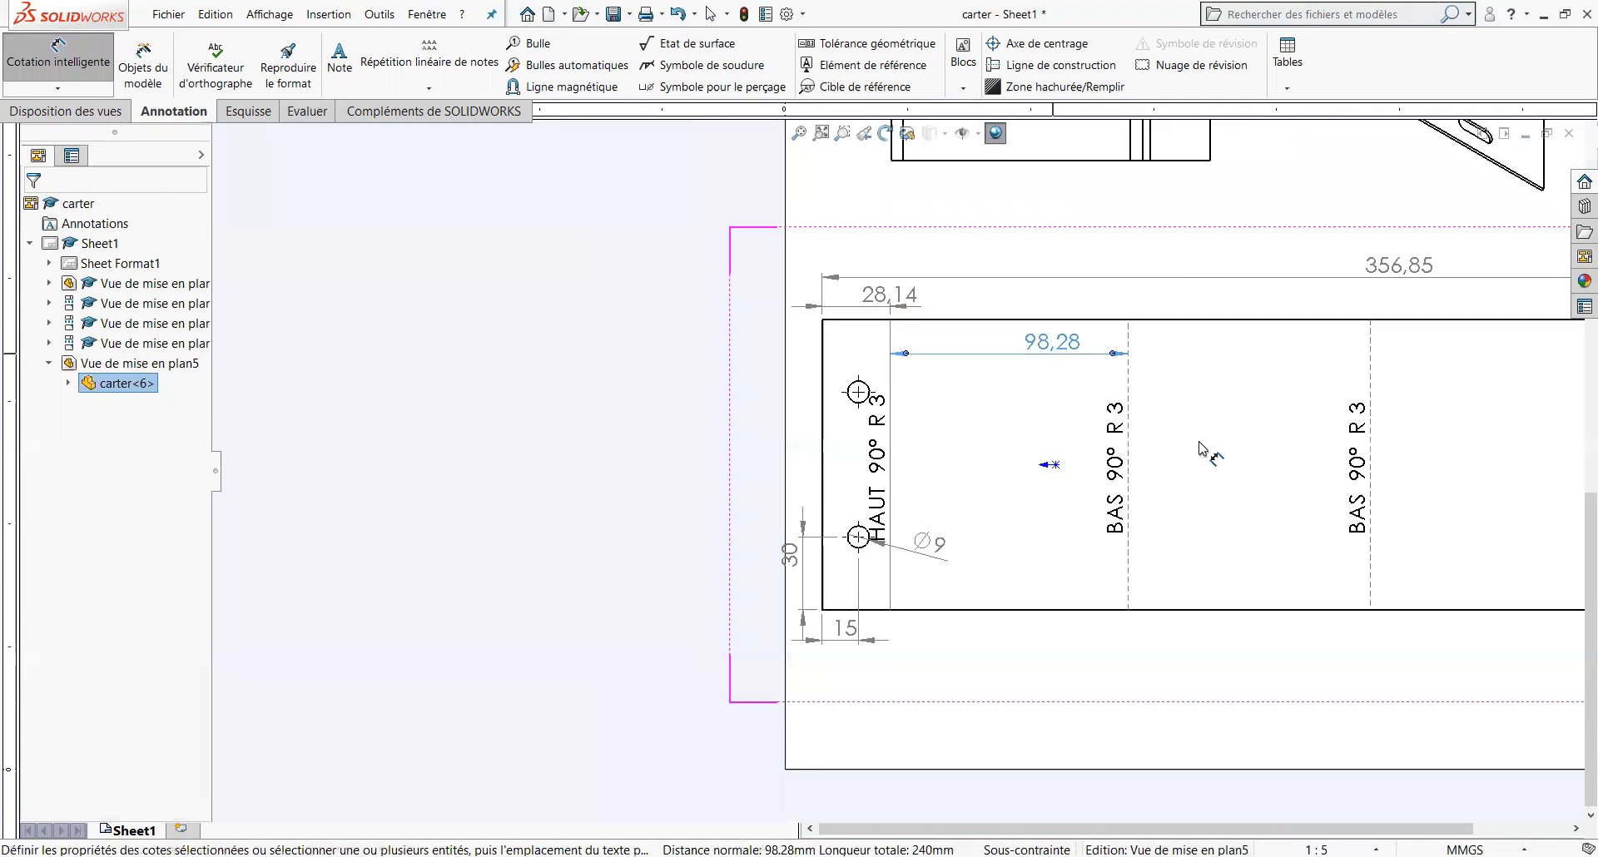
{"action": "left_click", "coordinate": [1372, 393]}
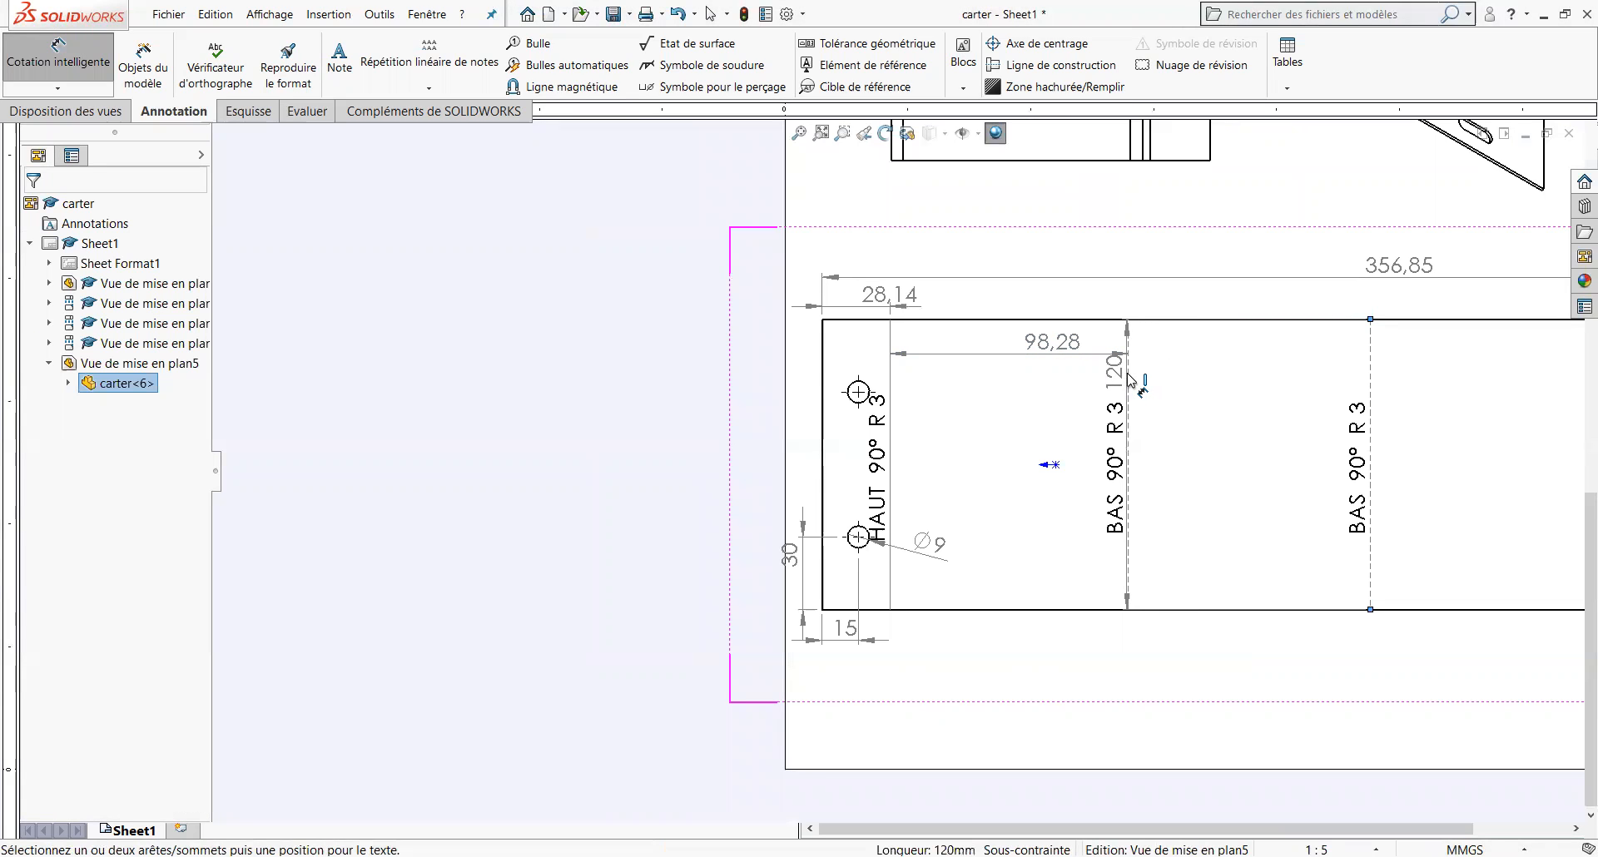
{"action": "left_click", "coordinate": [1129, 382]}
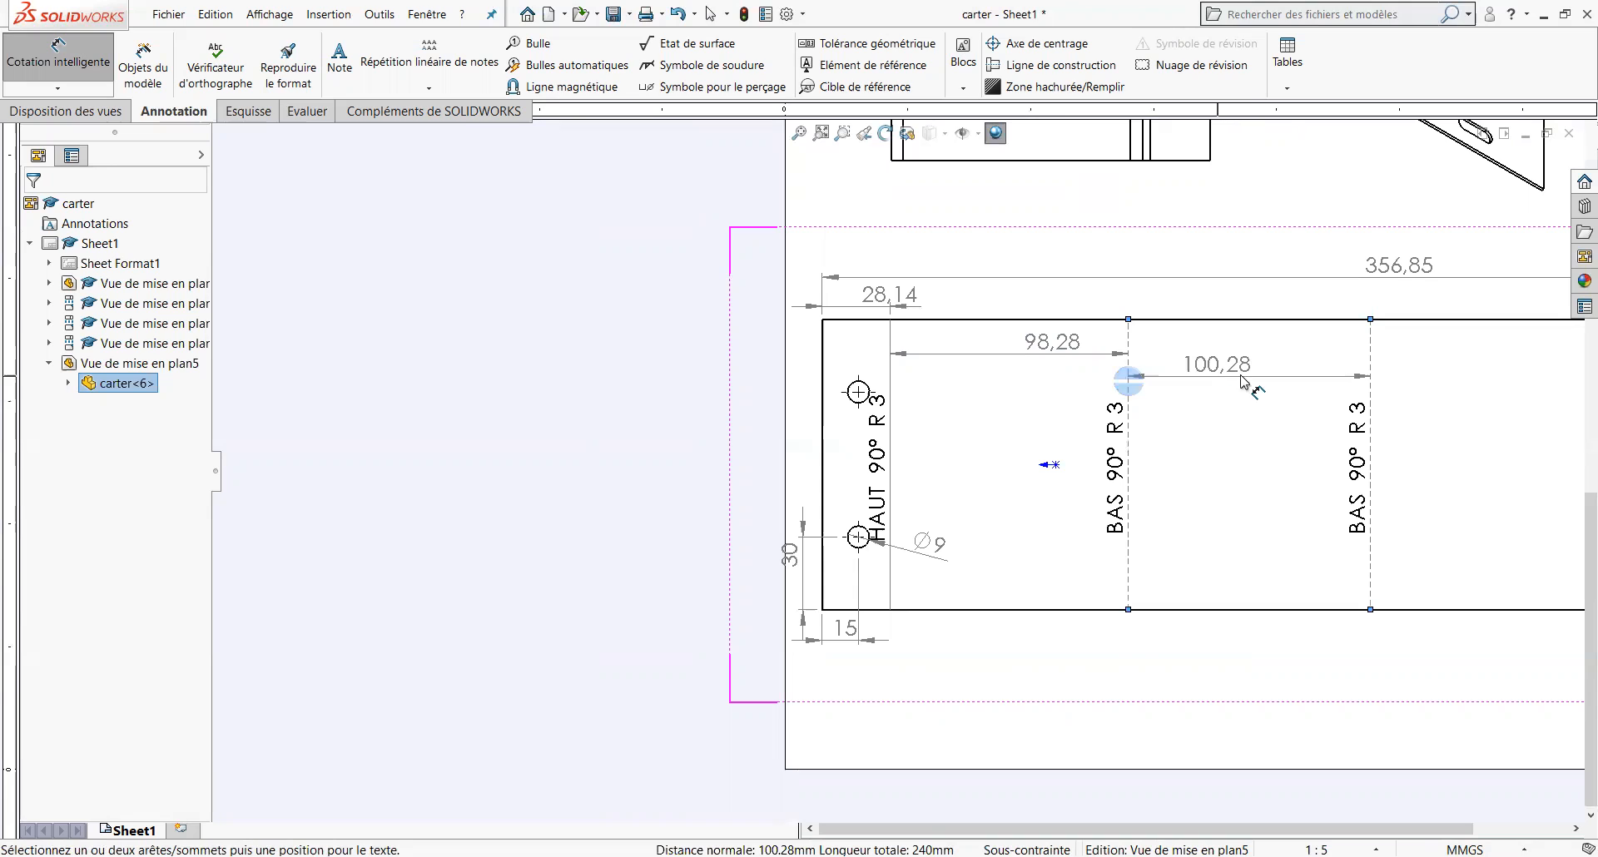
{"action": "left_click", "coordinate": [1255, 364]}
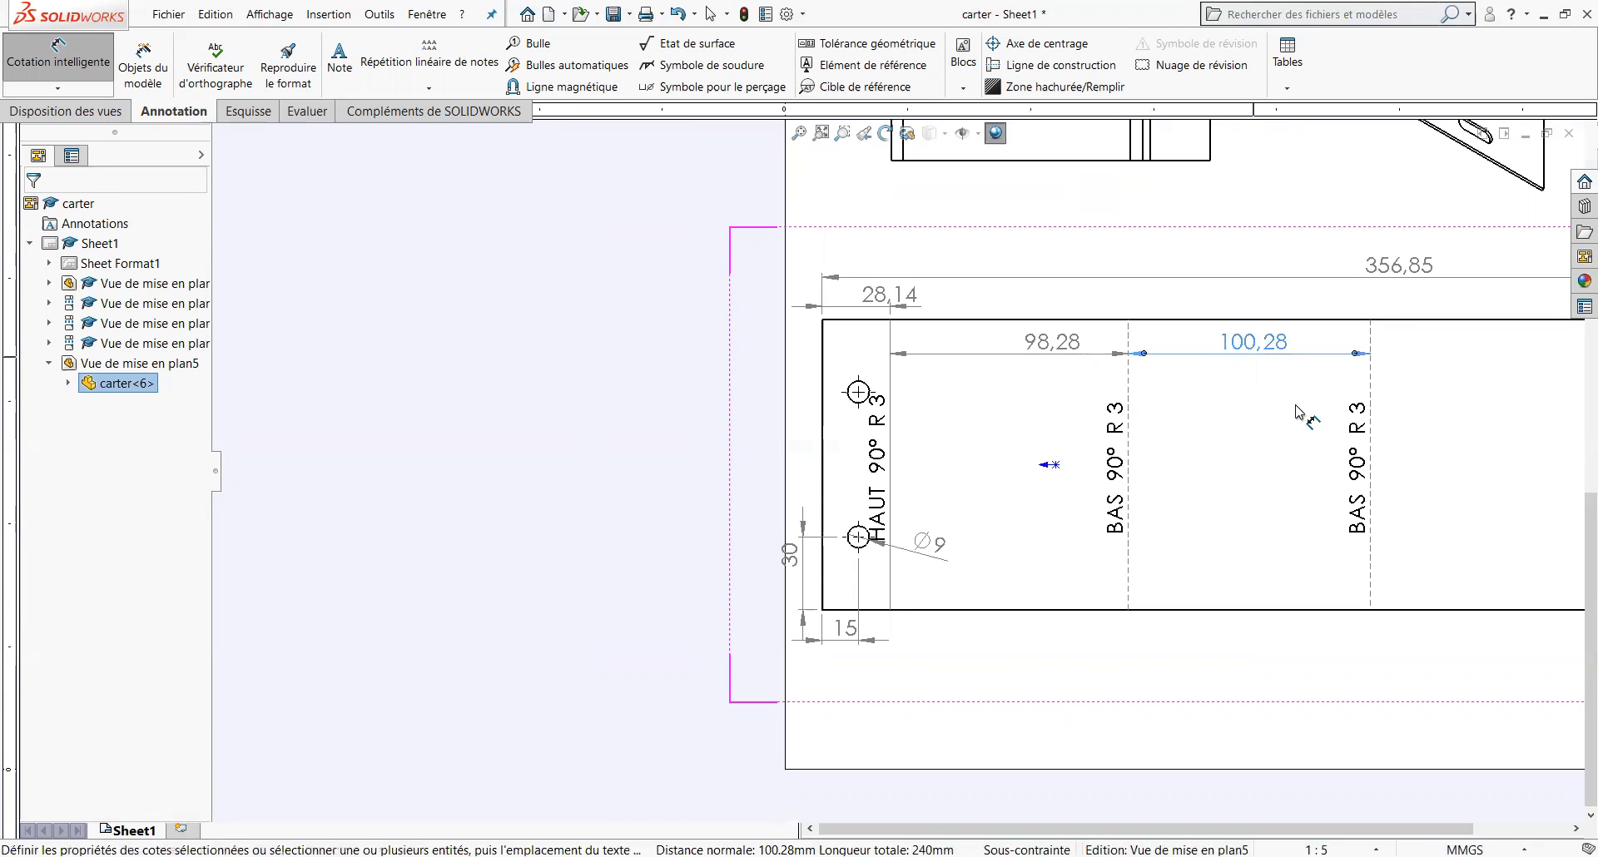
Place a note at the top of the sheet above the folded views and set its font to Arial Black, size 20.
{"action": "scroll", "coordinate": [897, 471], "scroll_direction": "up", "scroll_amount": 4}
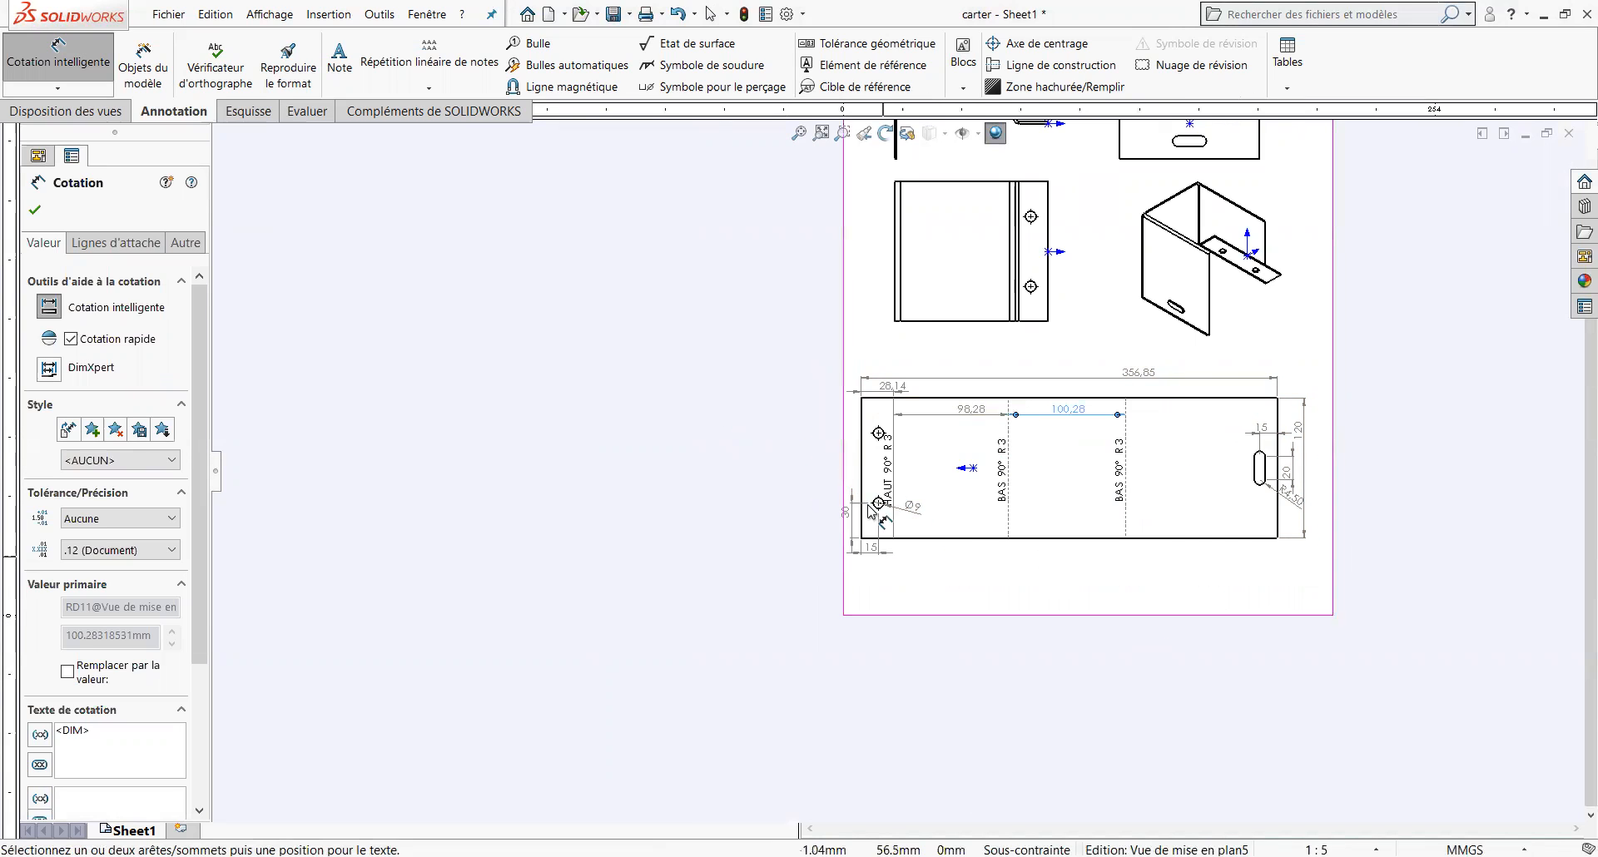
{"action": "scroll", "coordinate": [910, 264], "scroll_direction": "up", "scroll_amount": 3}
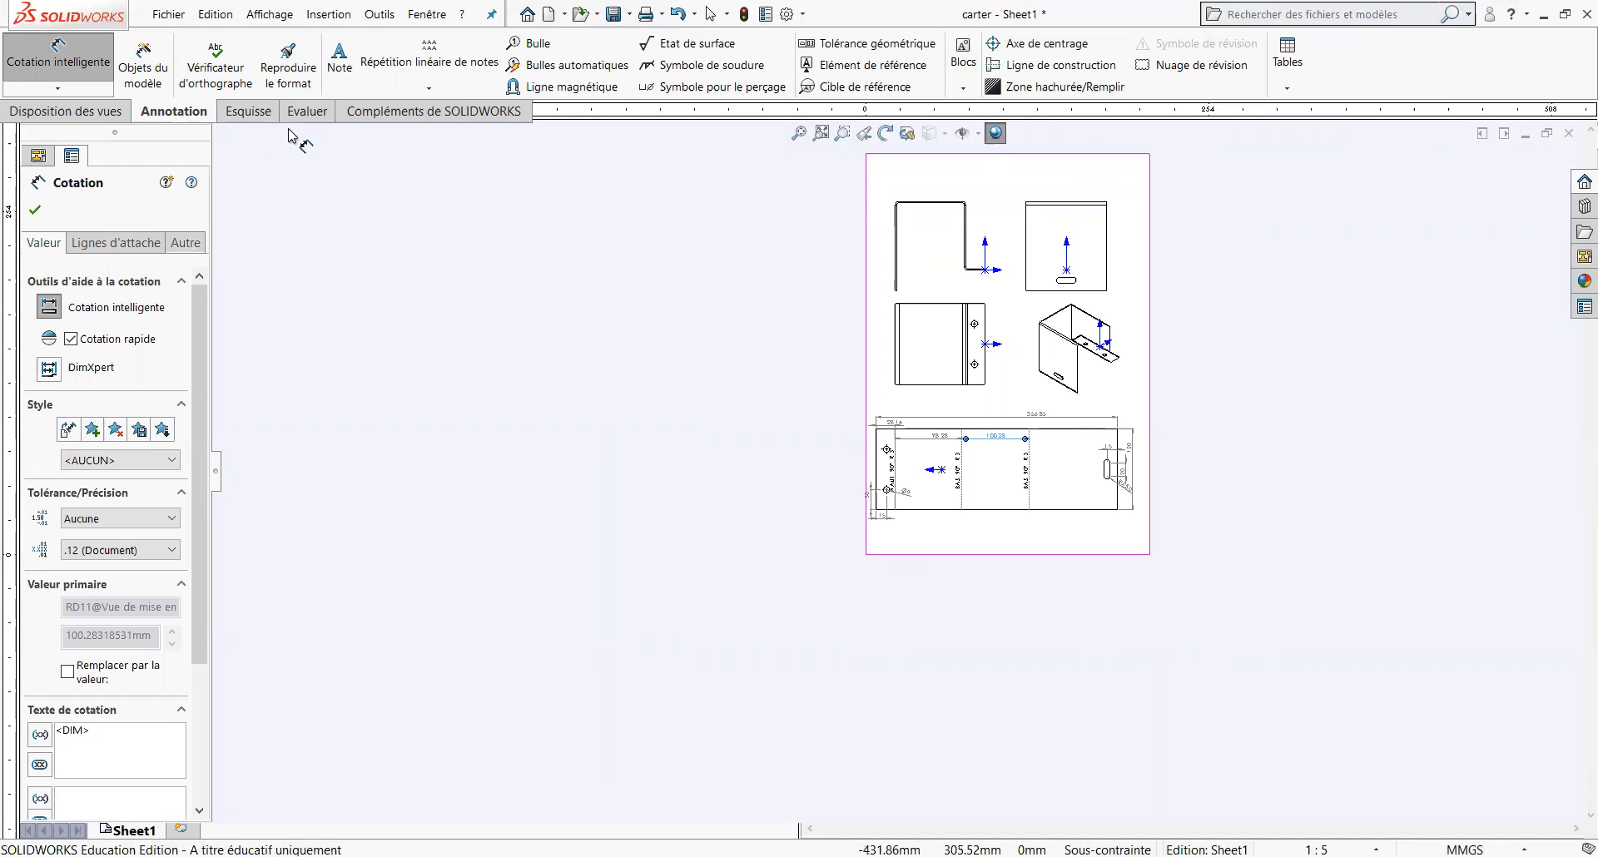
{"action": "left_click", "coordinate": [339, 71]}
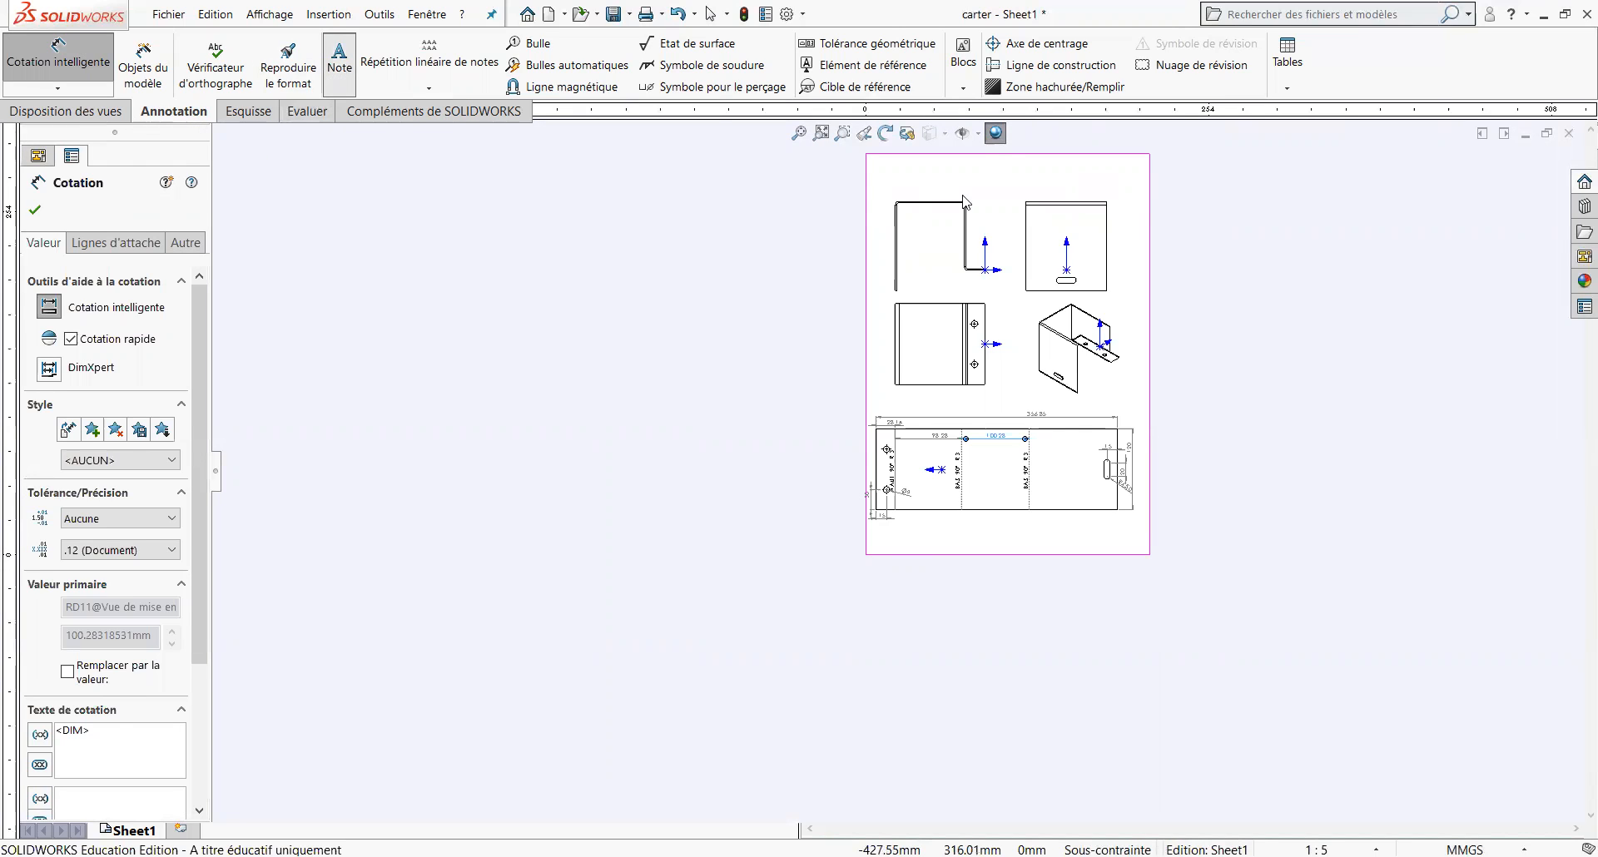
{"action": "scroll", "coordinate": [999, 200], "scroll_direction": "down", "scroll_amount": 5}
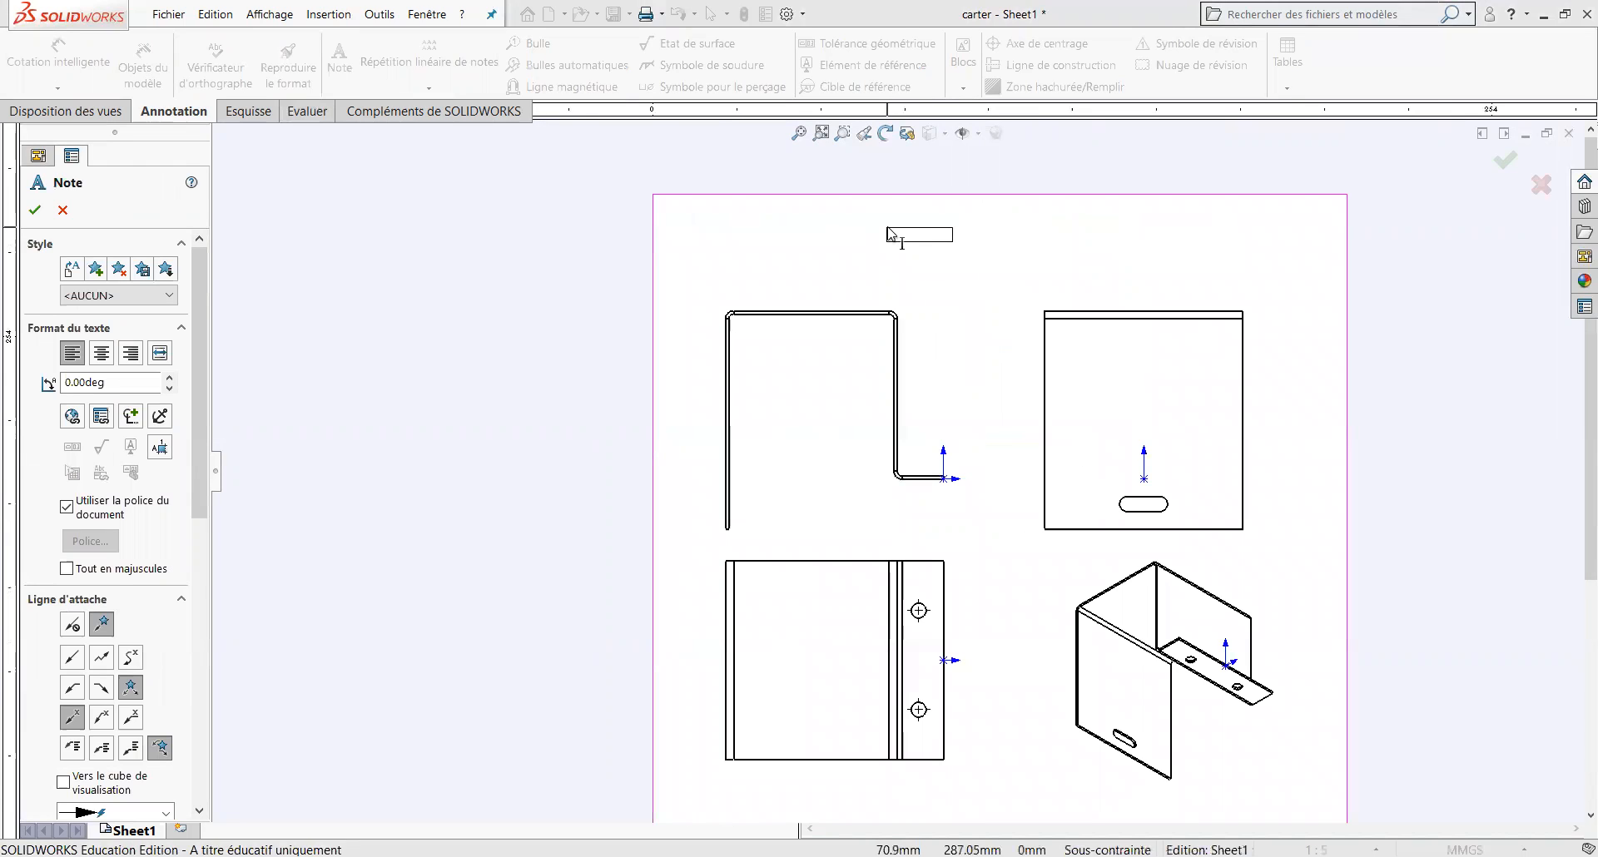
{"action": "left_click", "coordinate": [888, 234]}
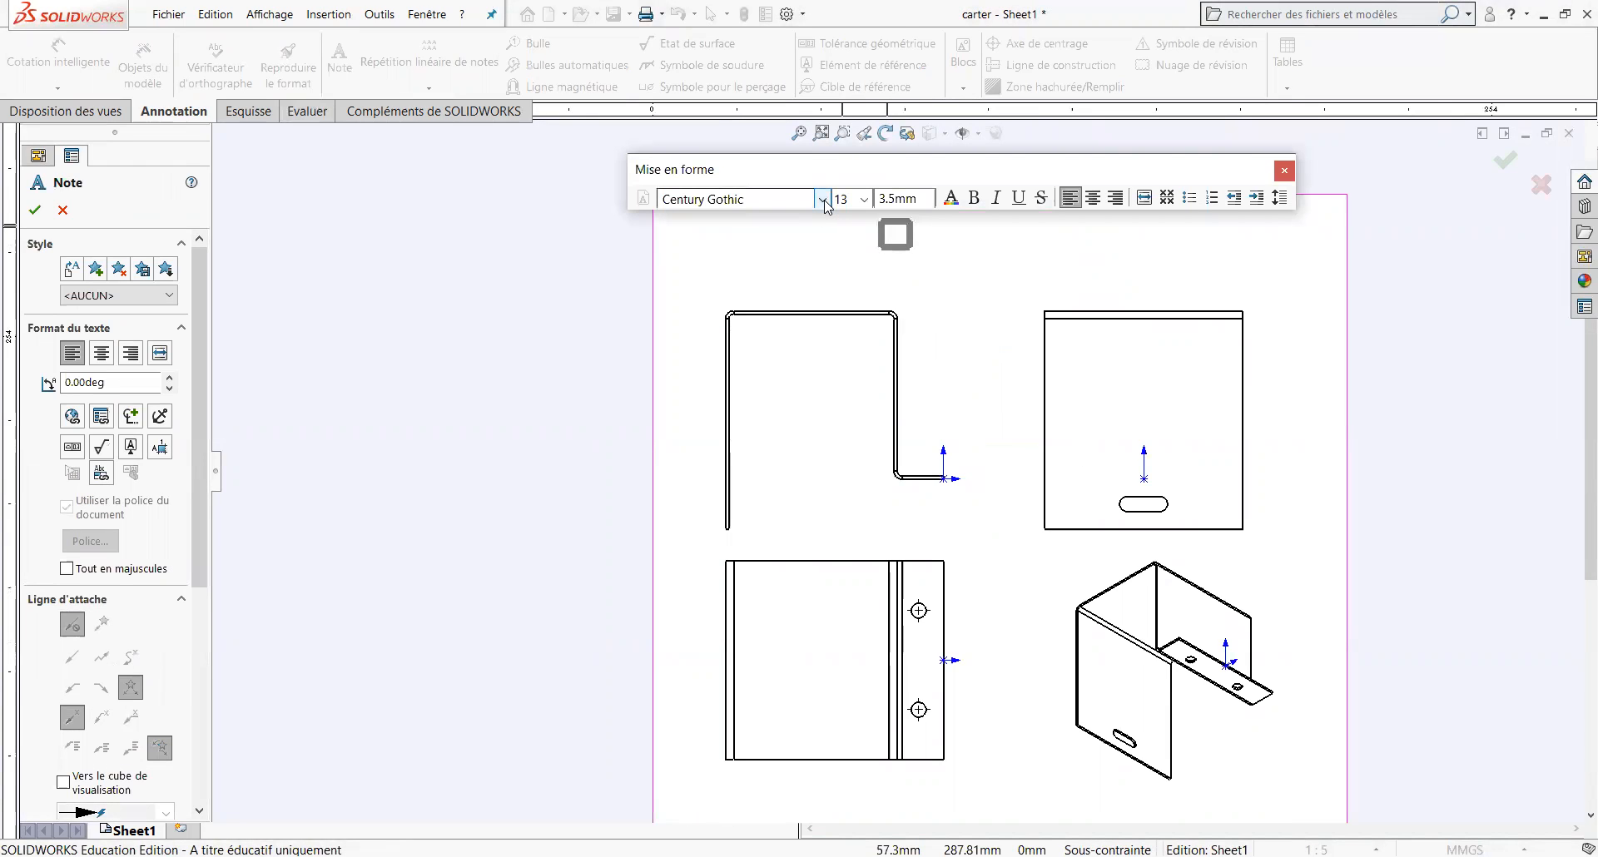
{"action": "left_click", "coordinate": [822, 199]}
{"action": "scroll", "coordinate": [737, 284], "scroll_direction": "up", "scroll_amount": 20}
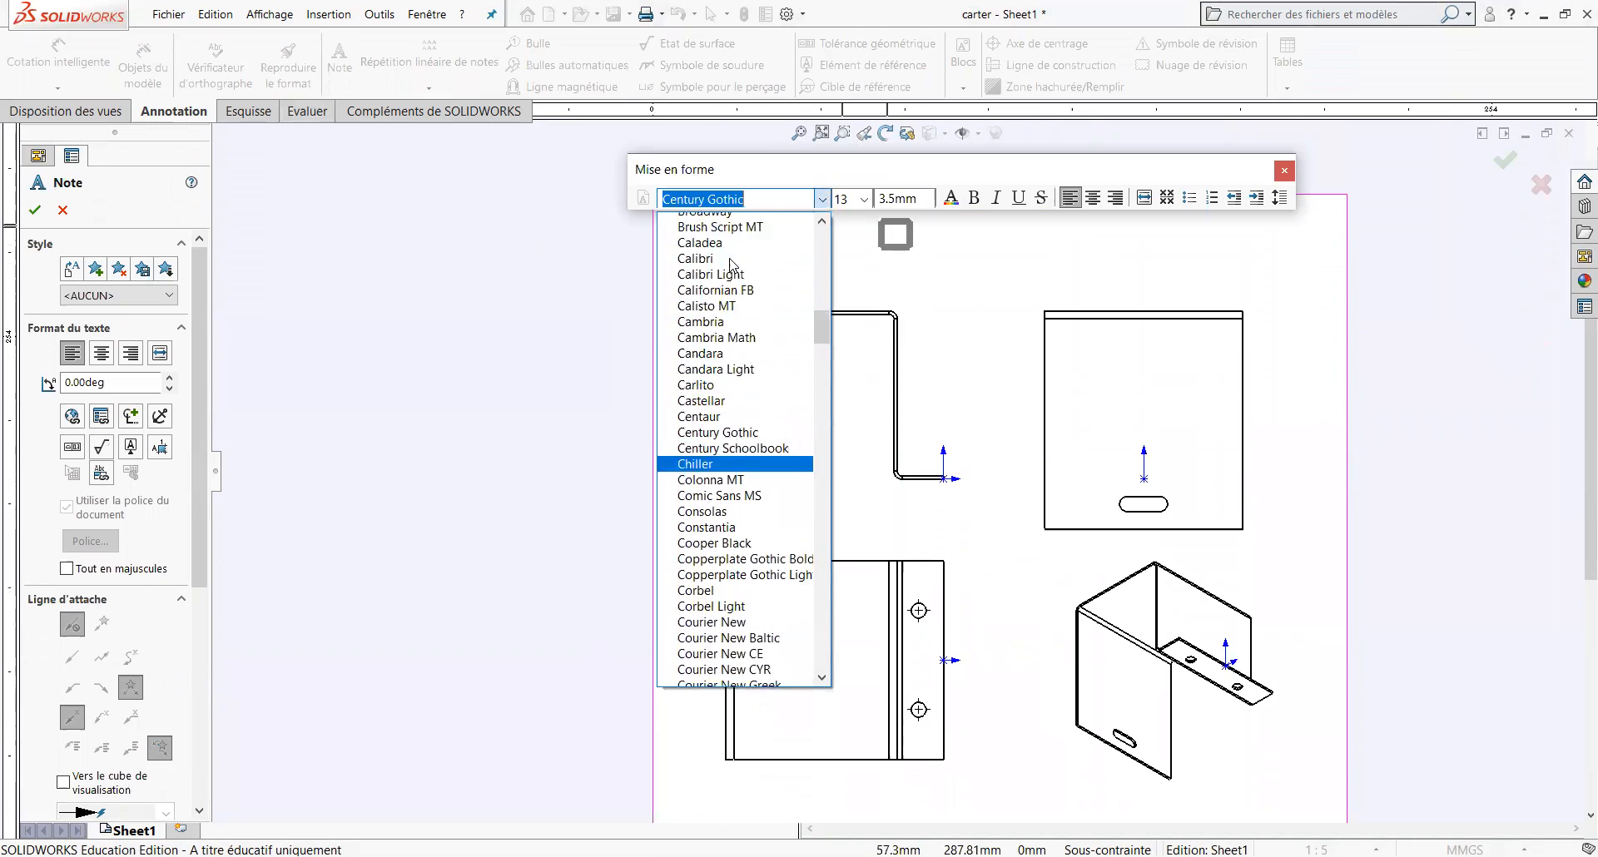
{"action": "scroll", "coordinate": [744, 314], "scroll_direction": "up", "scroll_amount": 2}
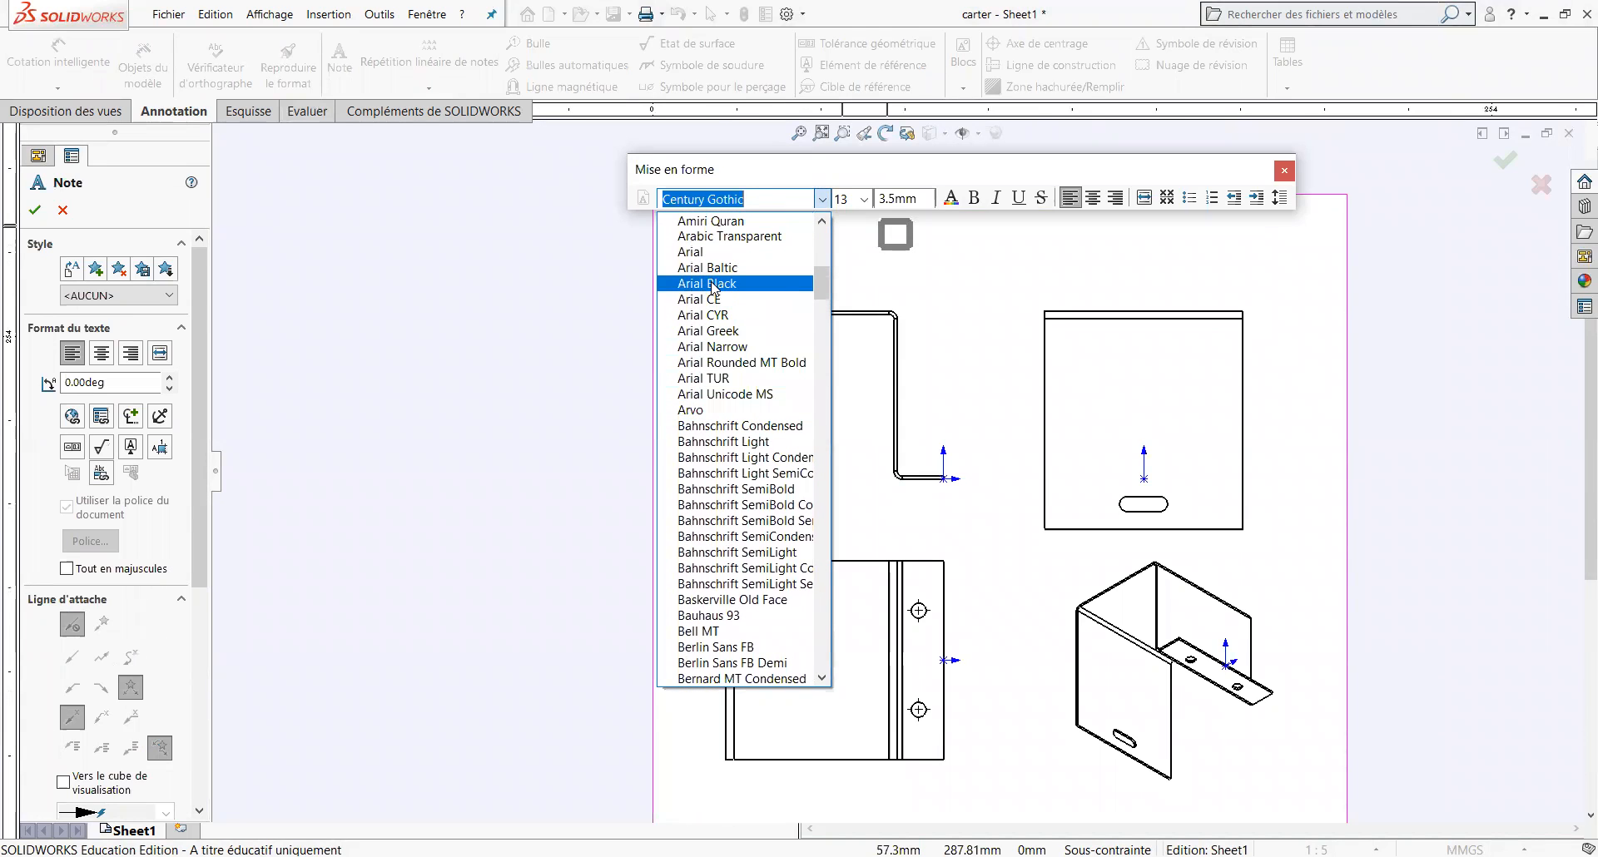
{"action": "left_click", "coordinate": [714, 284]}
{"action": "scroll", "coordinate": [867, 208], "scroll_direction": "down", "scroll_amount": 1}
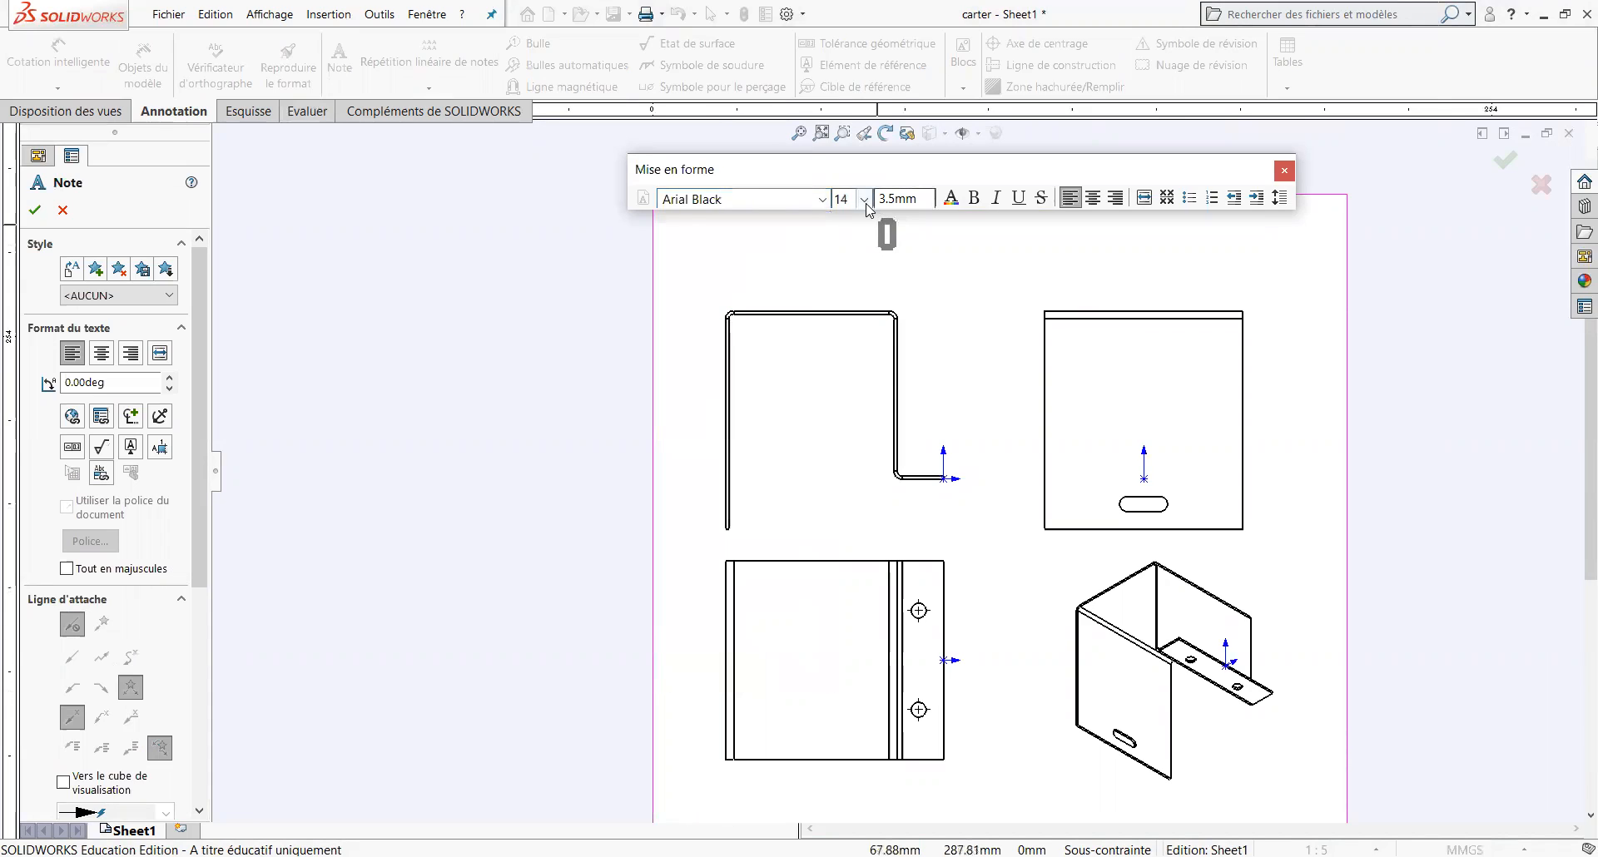
{"action": "left_click", "coordinate": [865, 203]}
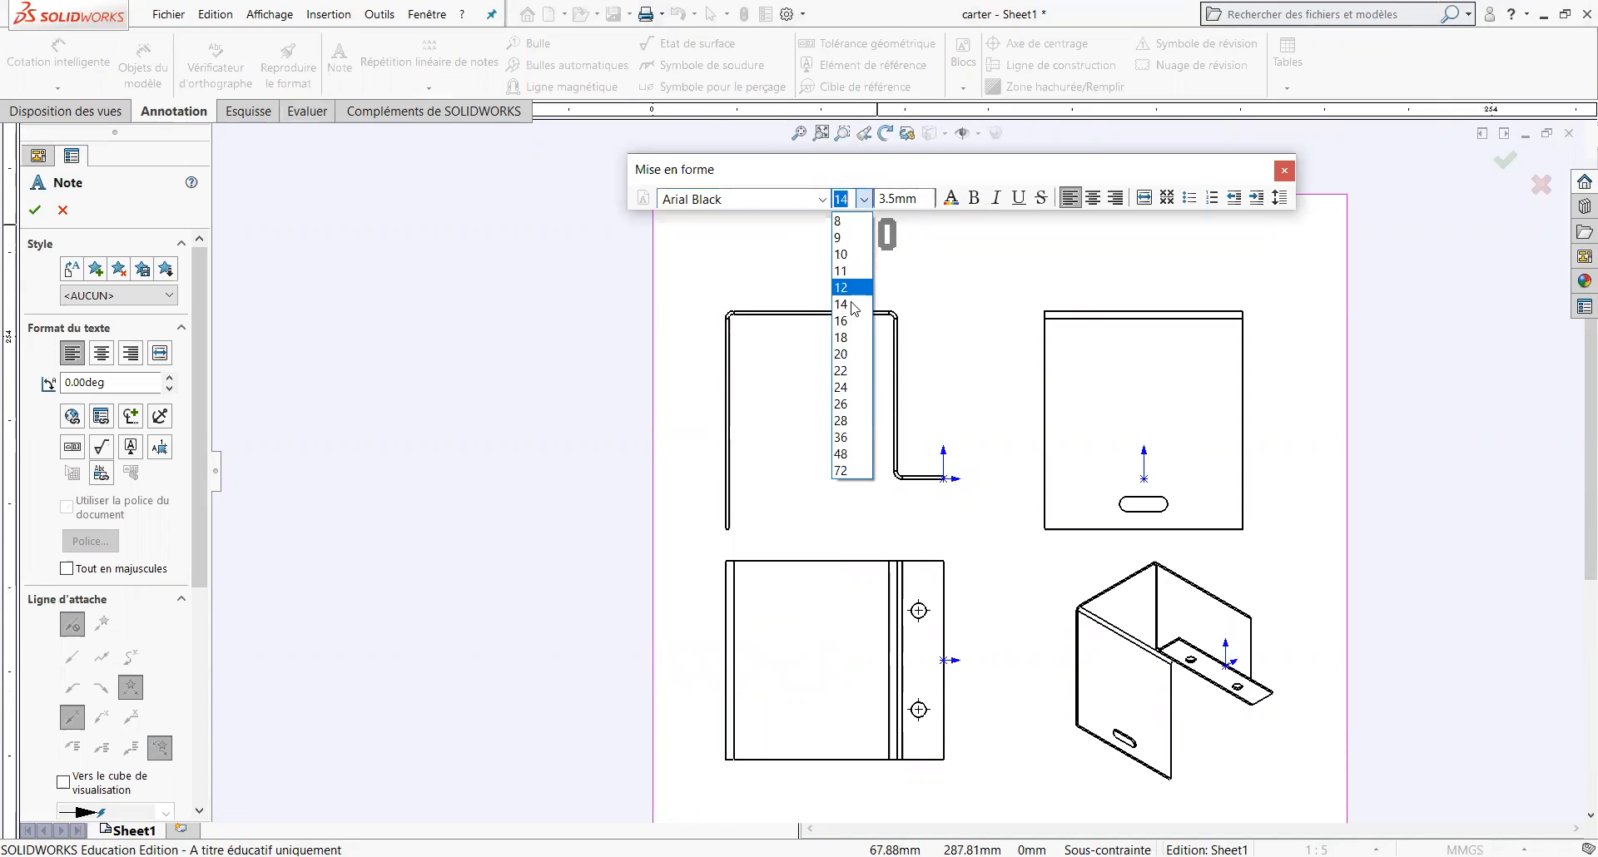
{"action": "left_click", "coordinate": [848, 354]}
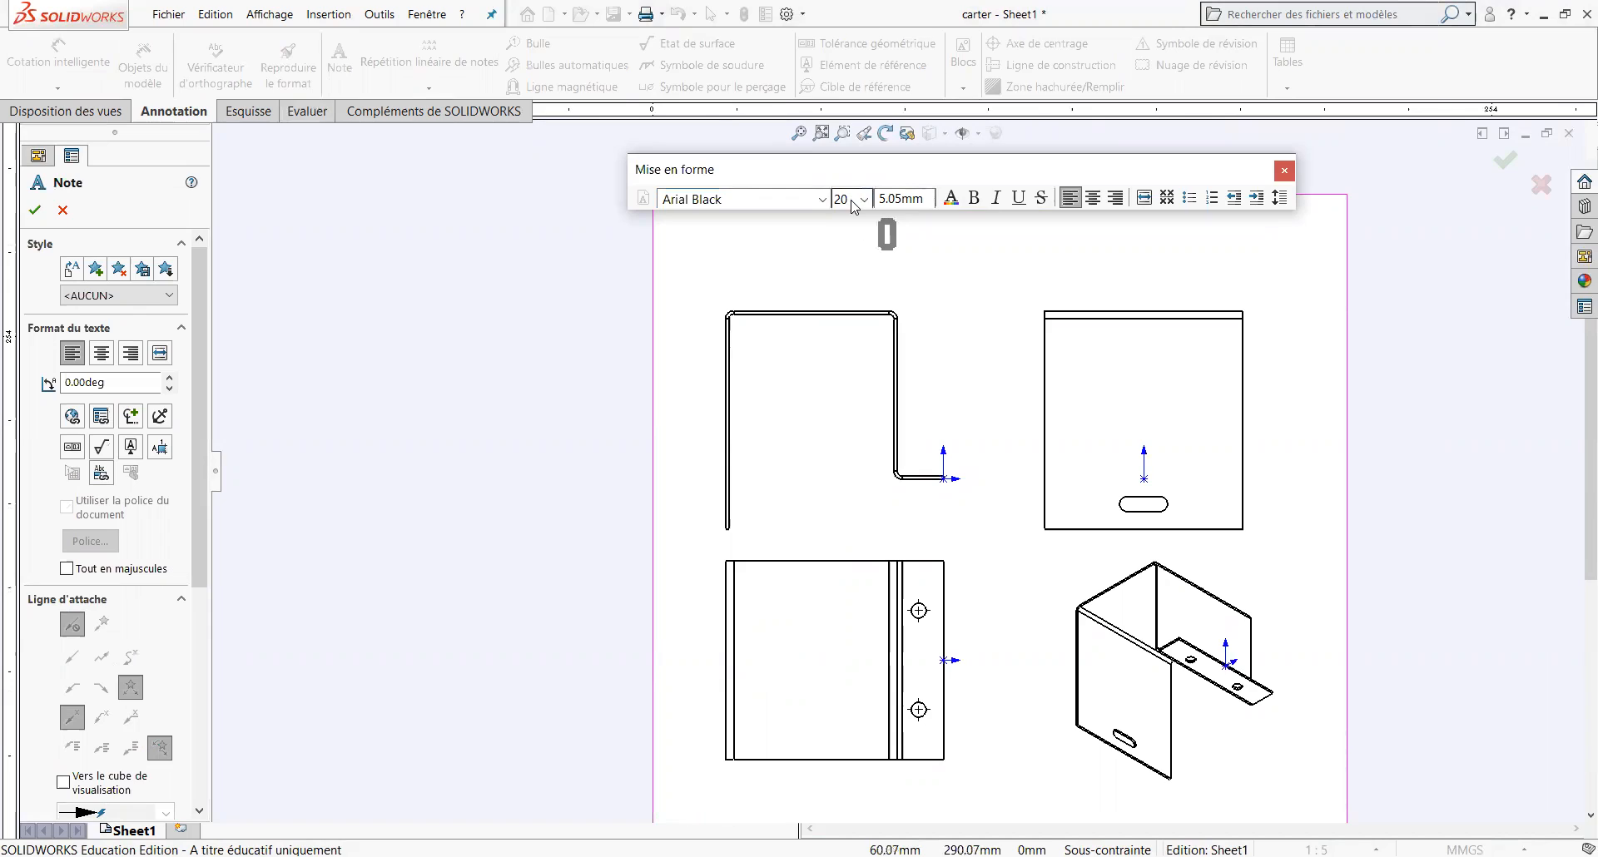
Enter the title "CARTER de PROTECTION" in the note and centre it across the sheet above the folded views.
{"action": "type", "text": "CARTER"}
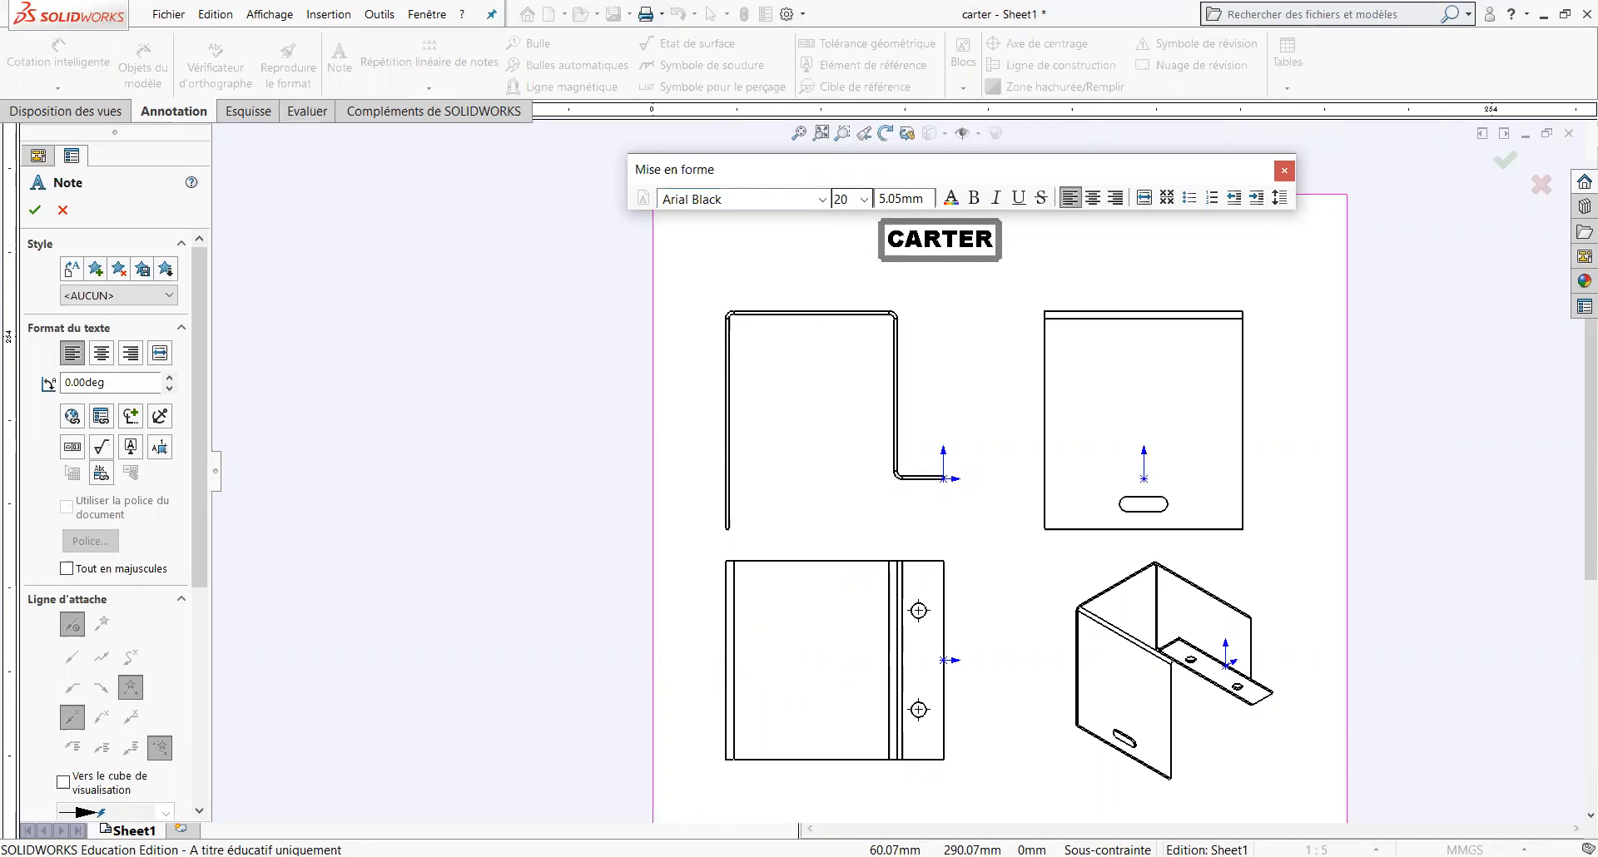
{"action": "type", "text": " de"}
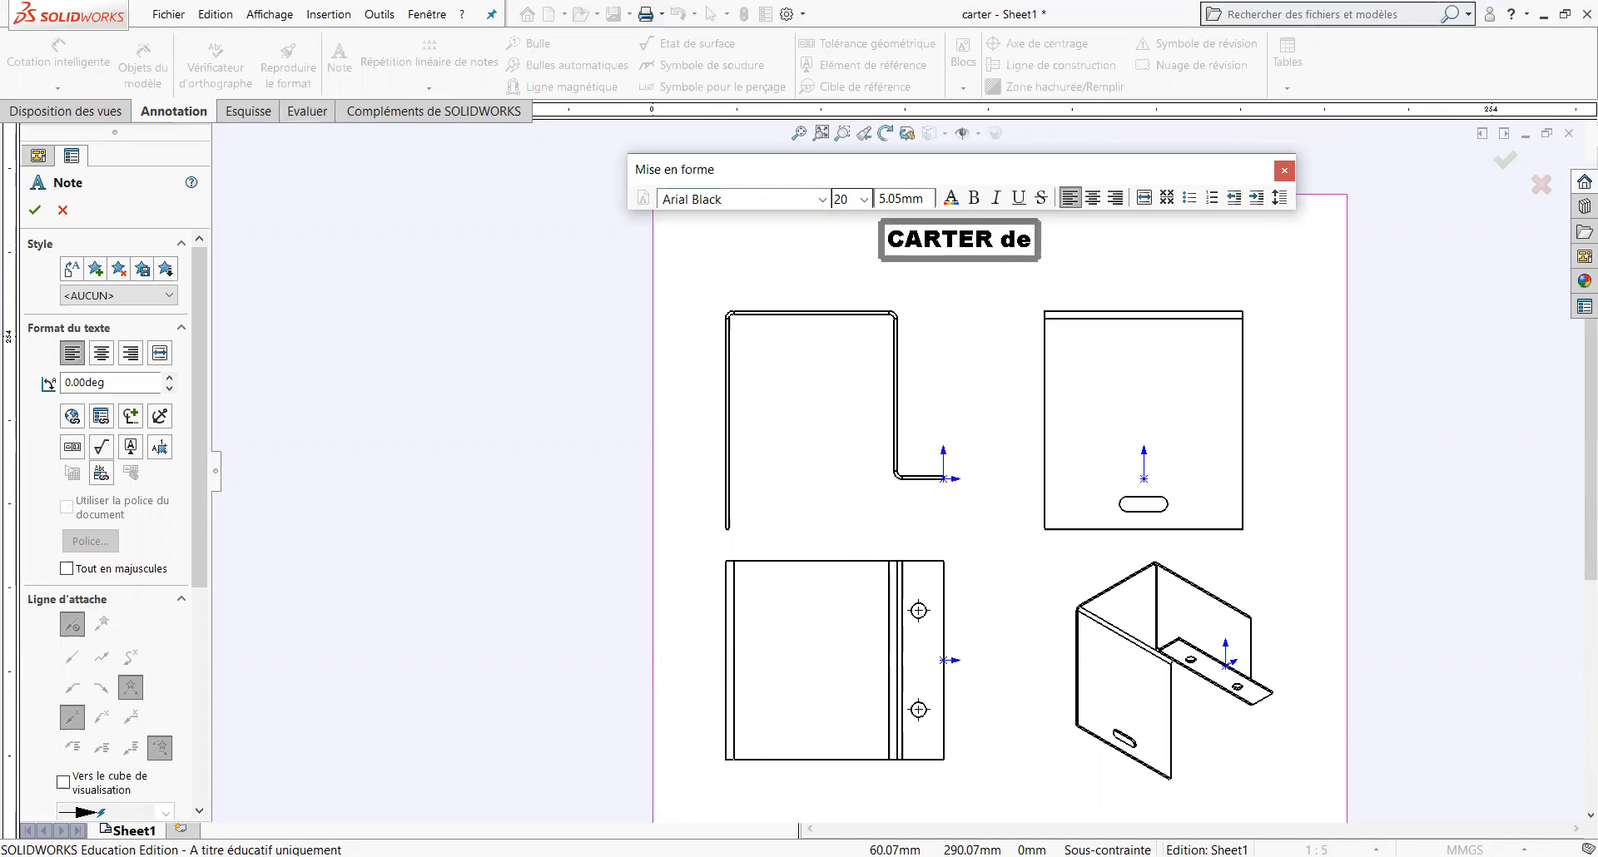
{"action": "type", "text": " PR"}
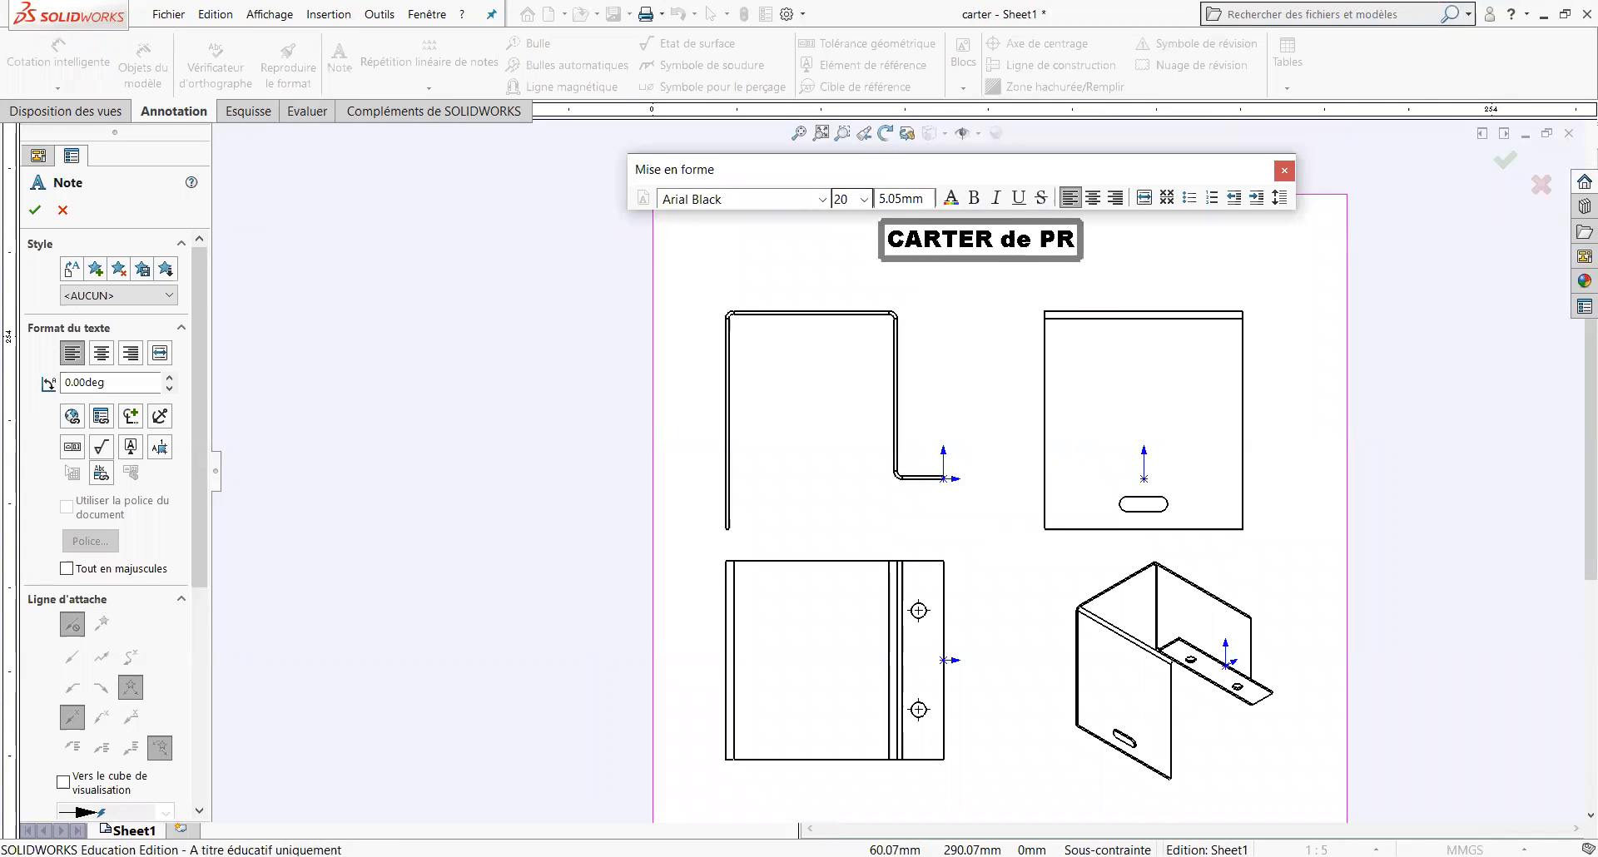
{"action": "type", "text": "OTECTION"}
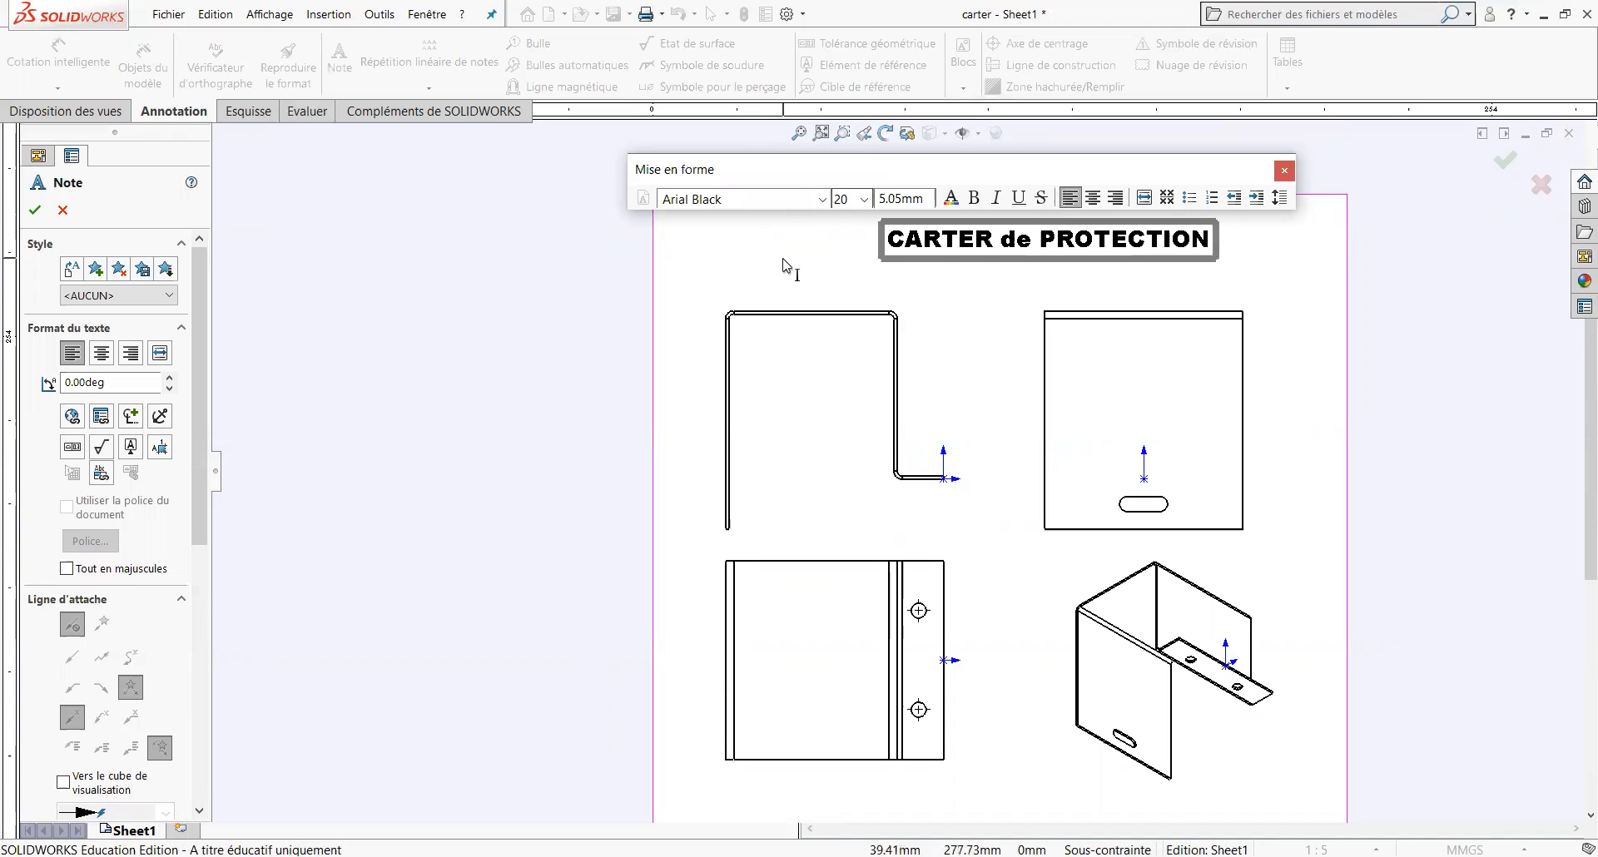
{"action": "left_click", "coordinate": [535, 242]}
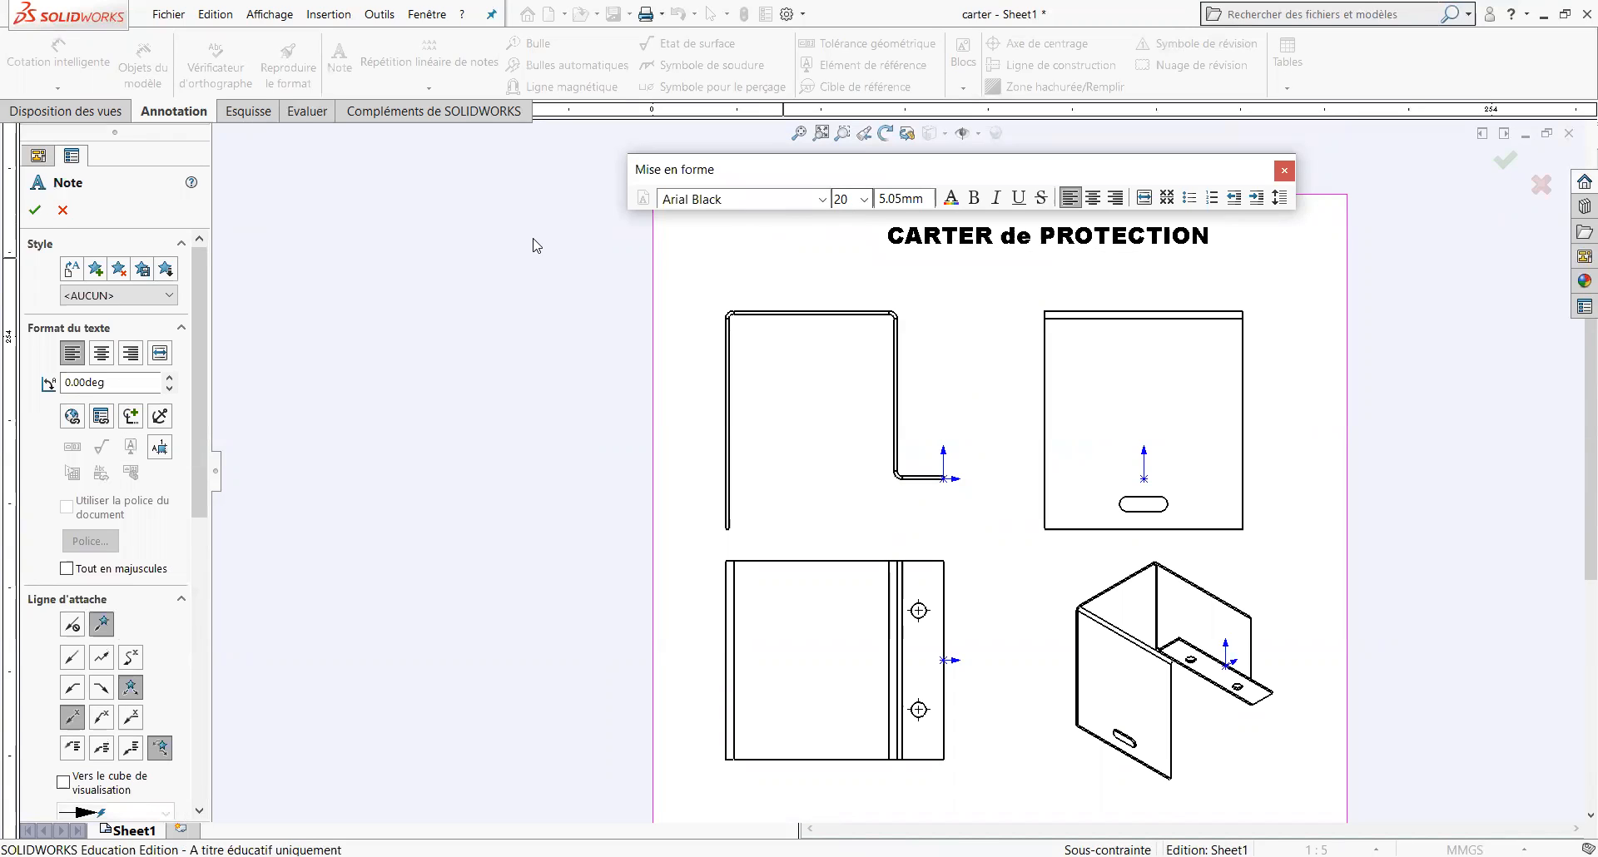
{"action": "left_click", "coordinate": [34, 215]}
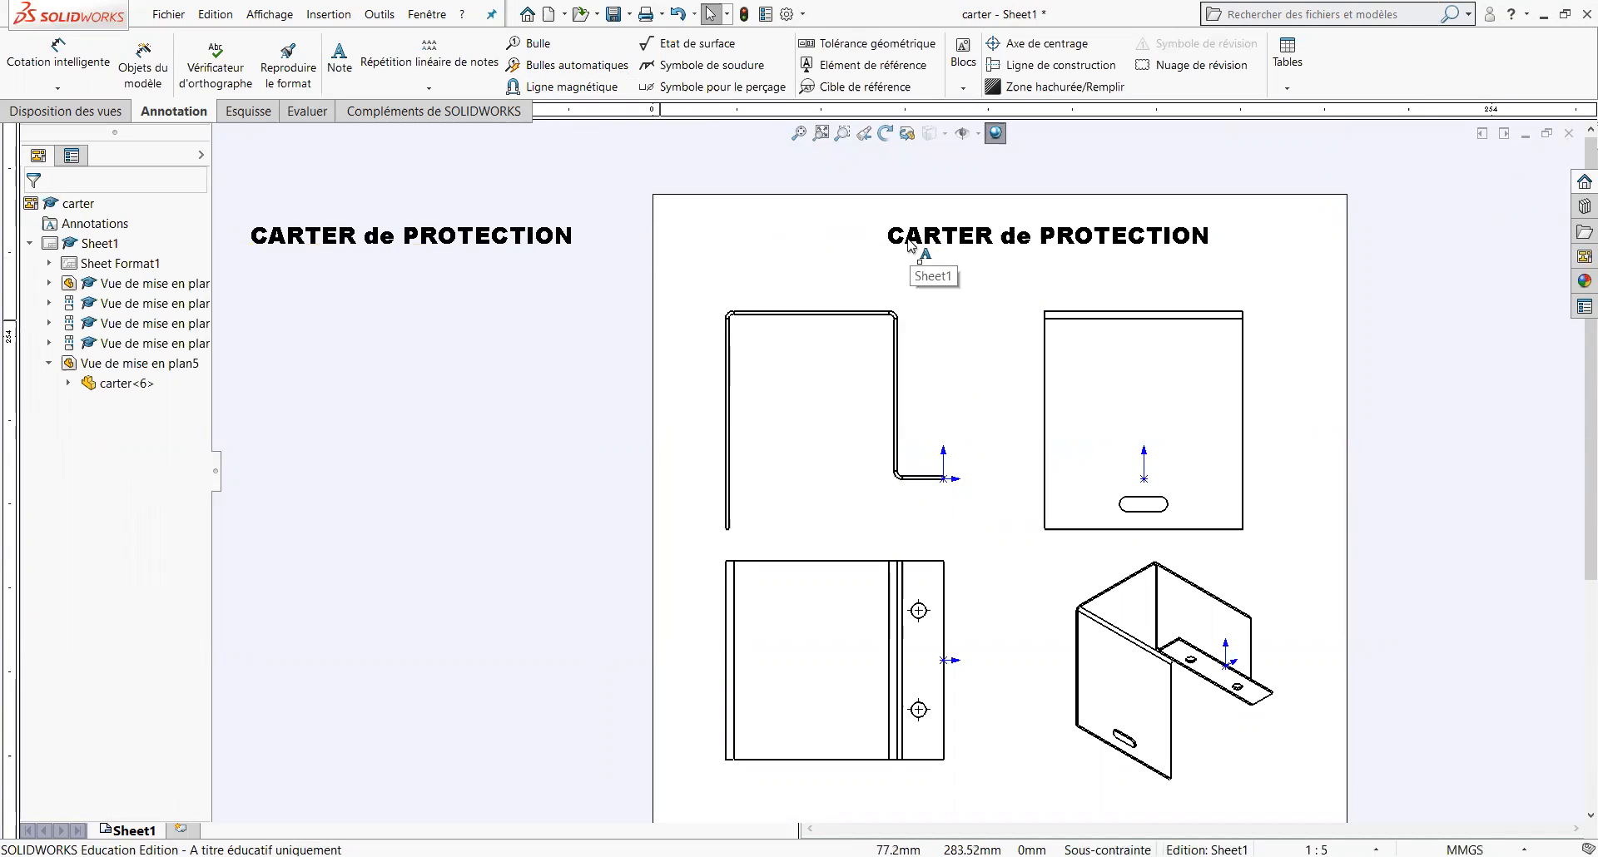
{"action": "left_click_drag", "start_coordinate": [908, 239], "coordinate": [889, 266]}
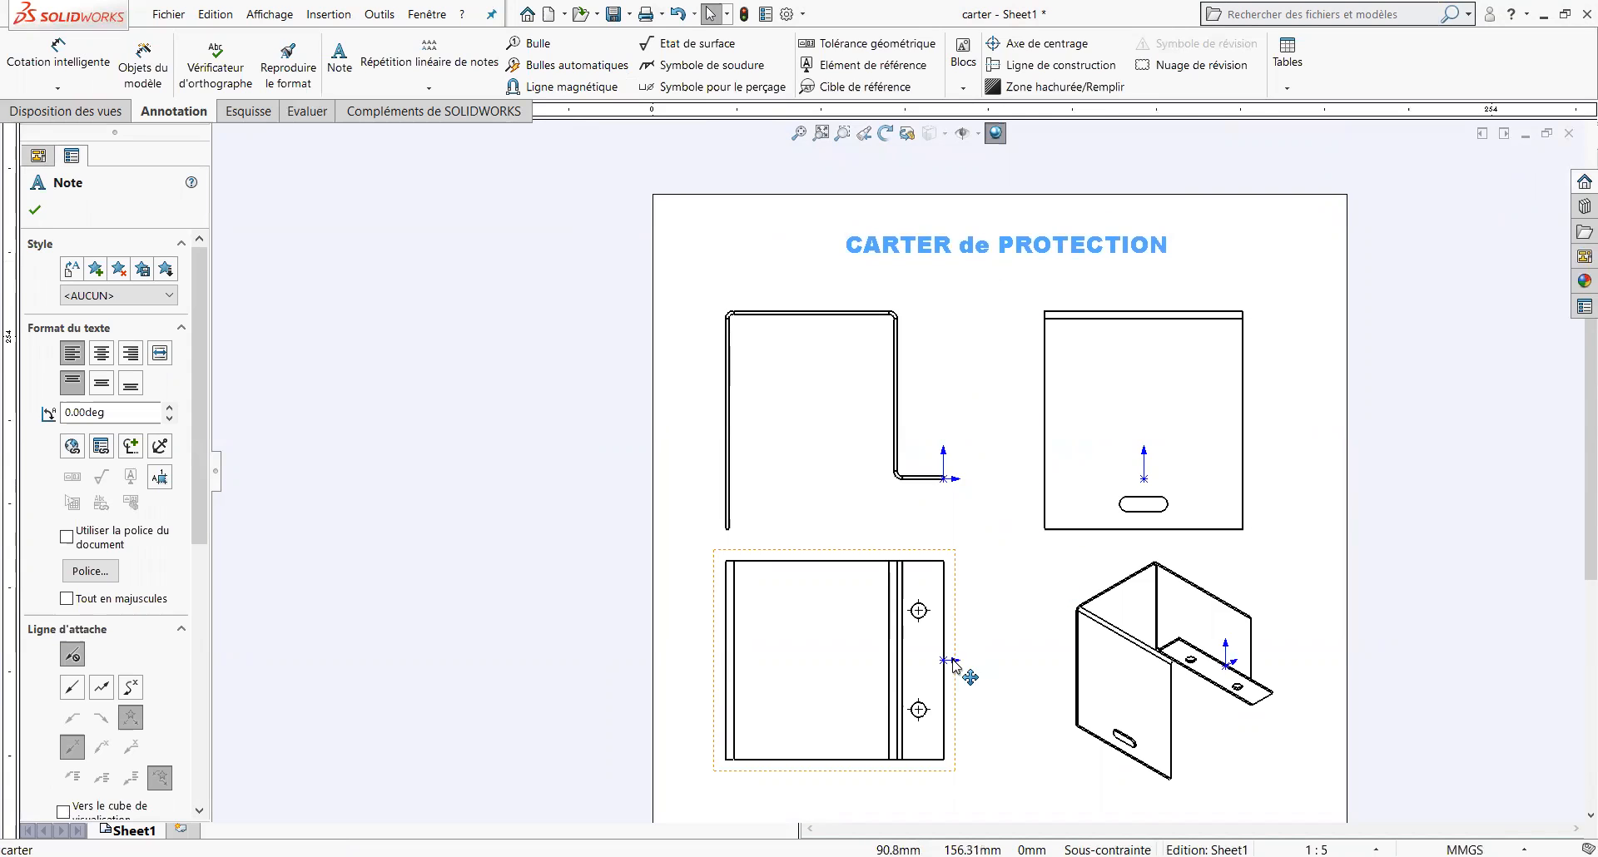
Add a note reading "VOTRE NOM" below the flat pattern, towards its left end, in the default font.
{"action": "scroll", "coordinate": [955, 666], "scroll_direction": "up", "scroll_amount": 3}
{"action": "scroll", "coordinate": [955, 666], "scroll_direction": "down", "scroll_amount": 1}
{"action": "scroll", "coordinate": [903, 760], "scroll_direction": "up", "scroll_amount": 3}
{"action": "scroll", "coordinate": [868, 632], "scroll_direction": "down", "scroll_amount": 3}
{"action": "scroll", "coordinate": [869, 632], "scroll_direction": "down", "scroll_amount": 4}
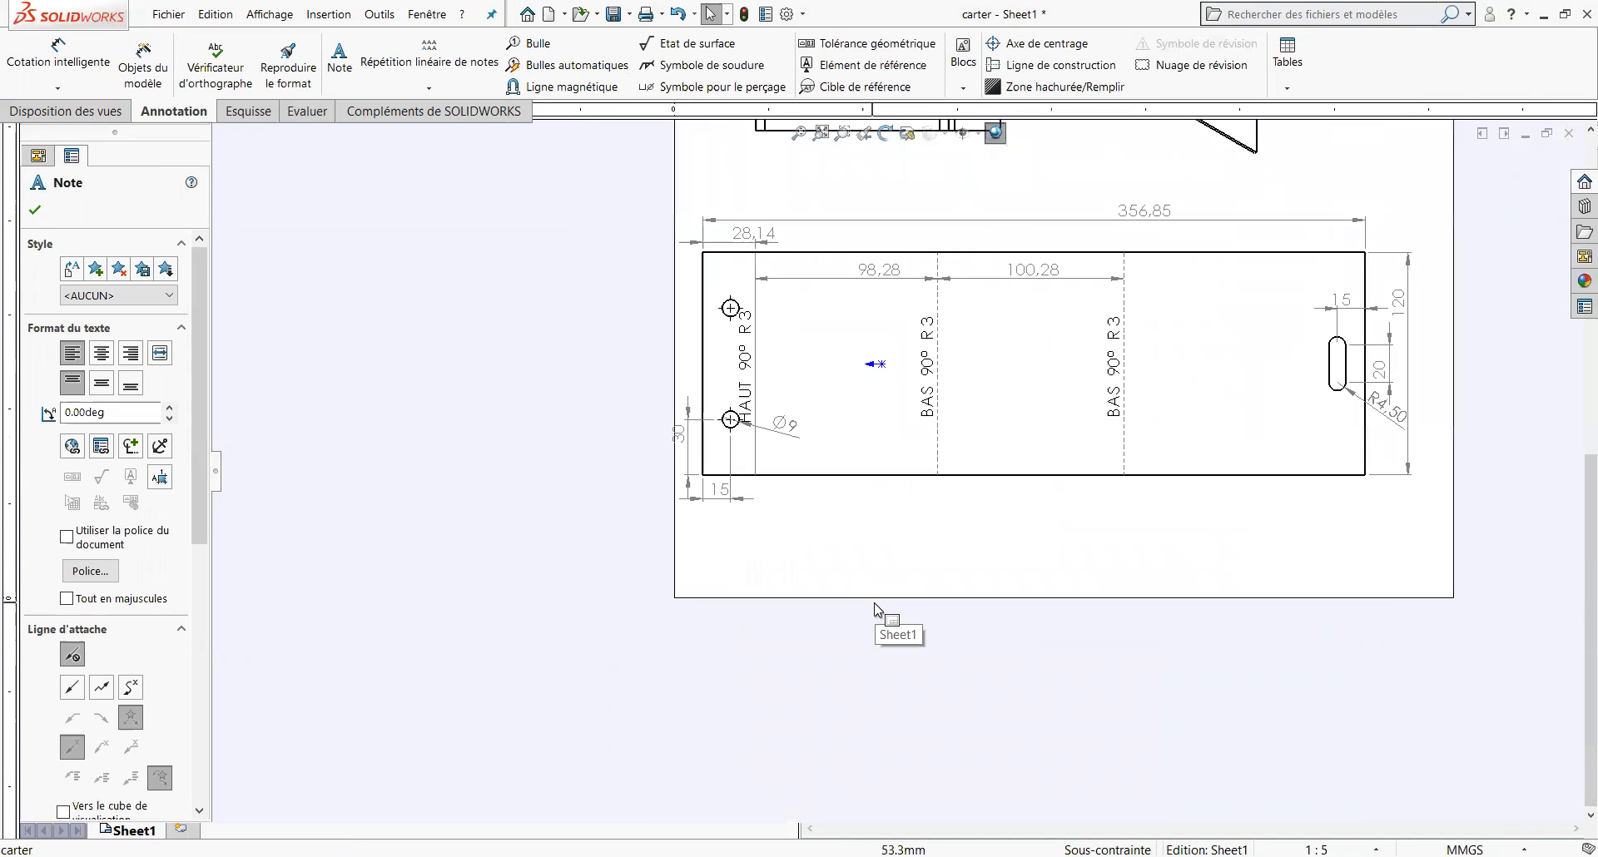
{"action": "left_click", "coordinate": [340, 60]}
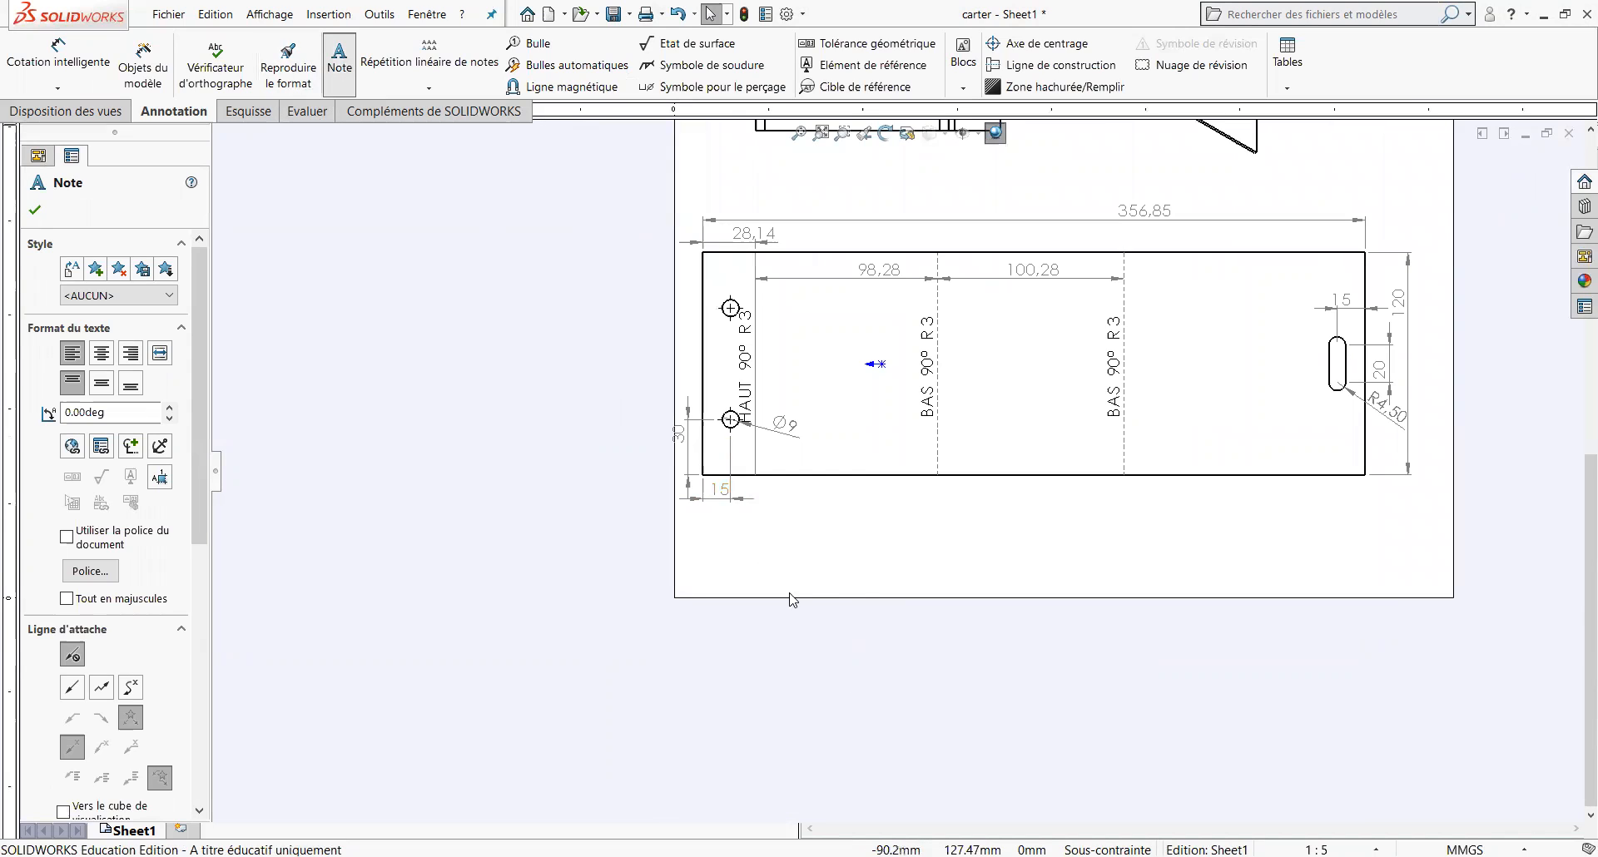
{"action": "left_click", "coordinate": [801, 551]}
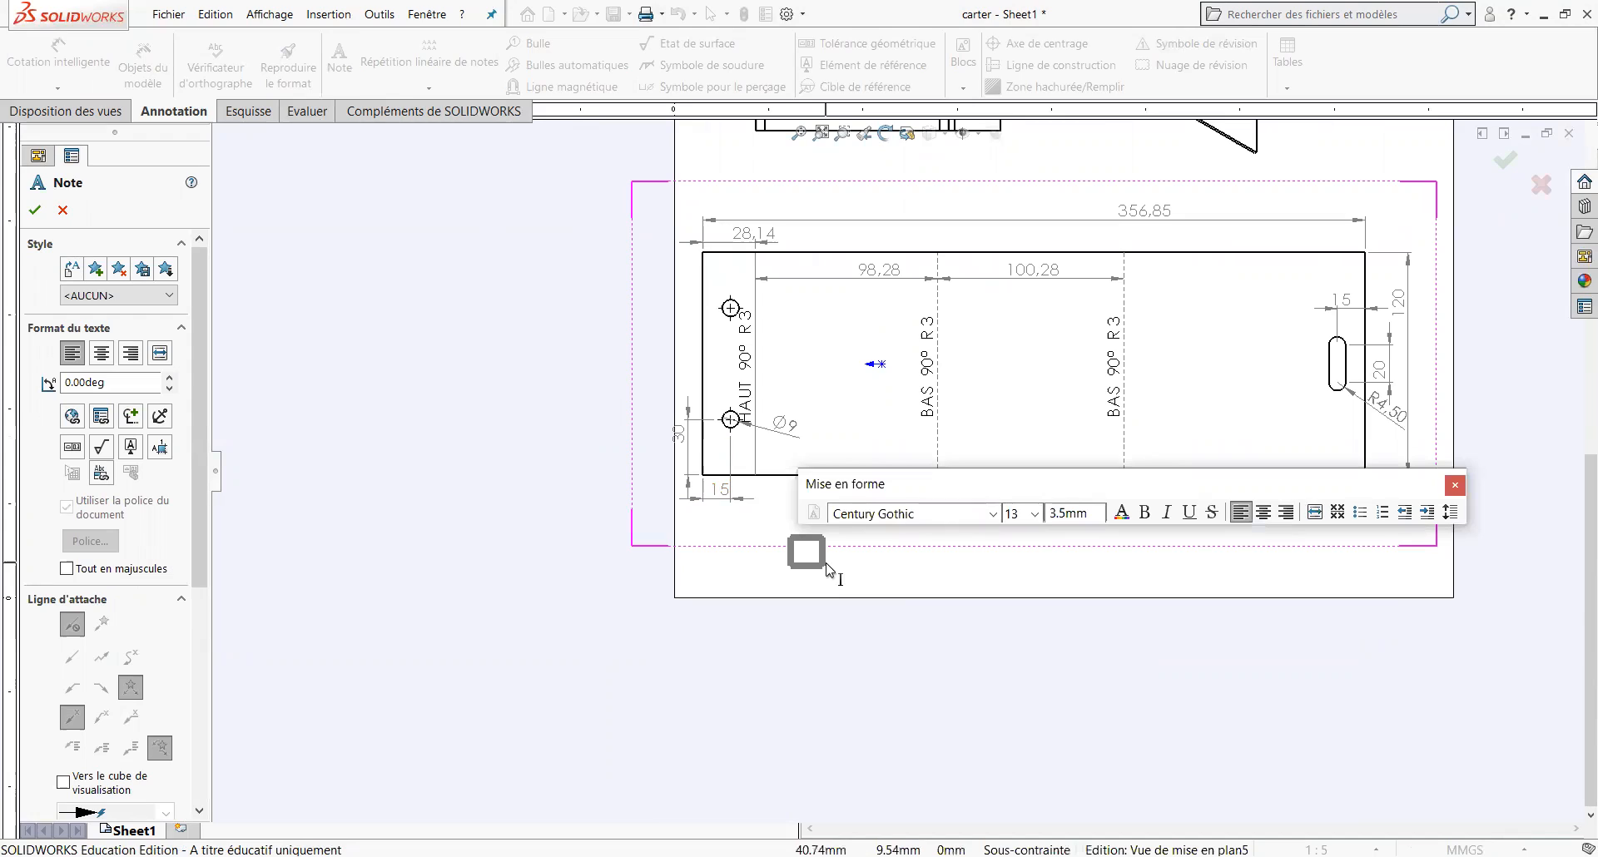
{"action": "type", "text": "VOTRE"}
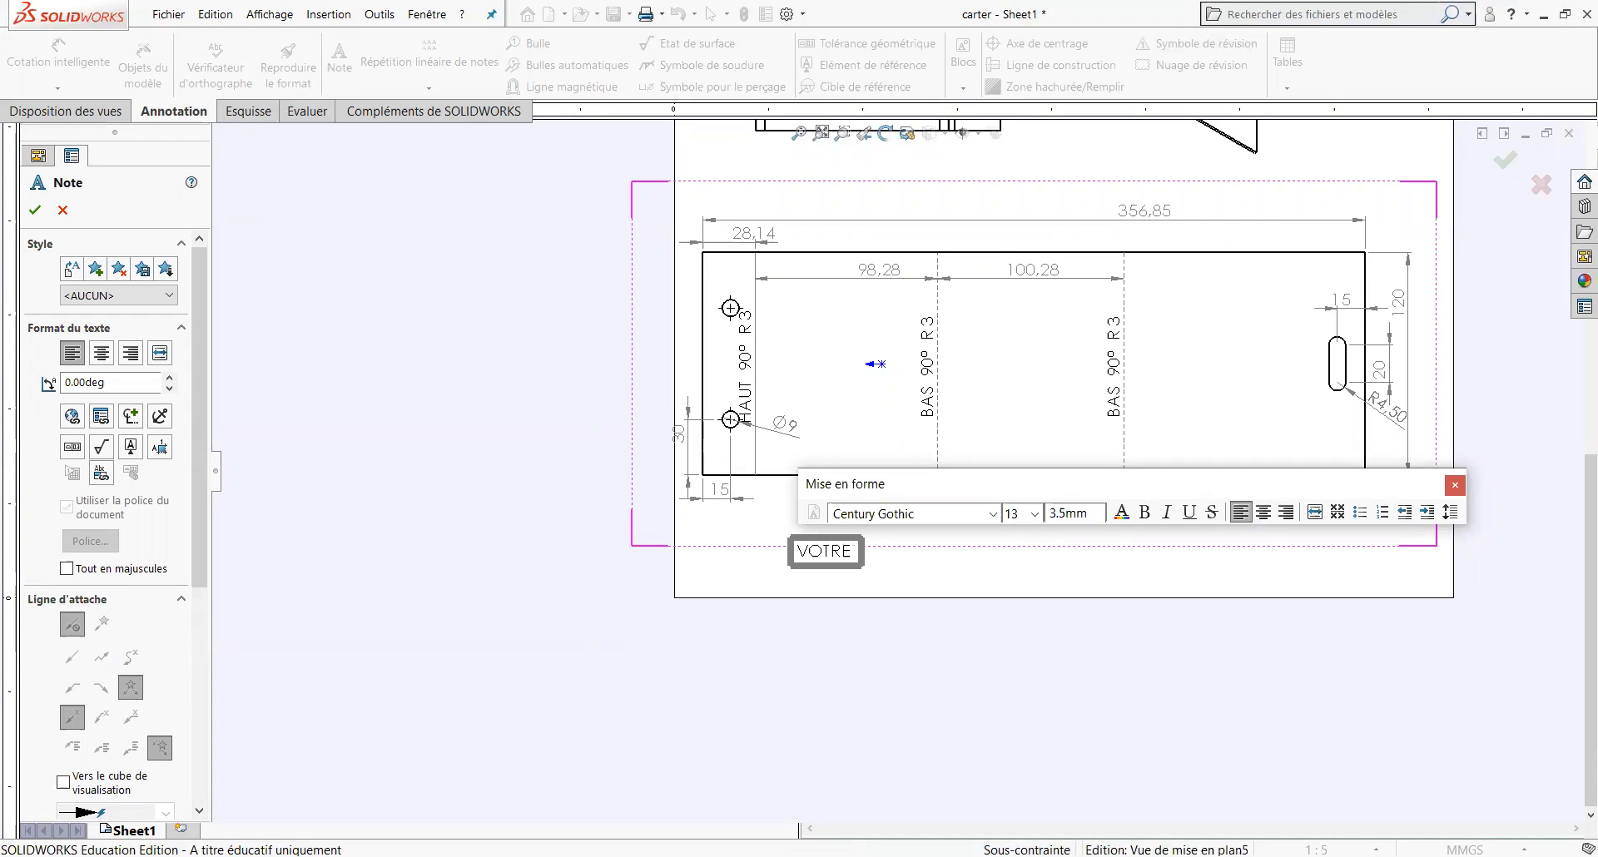
{"action": "type", "text": " NOM"}
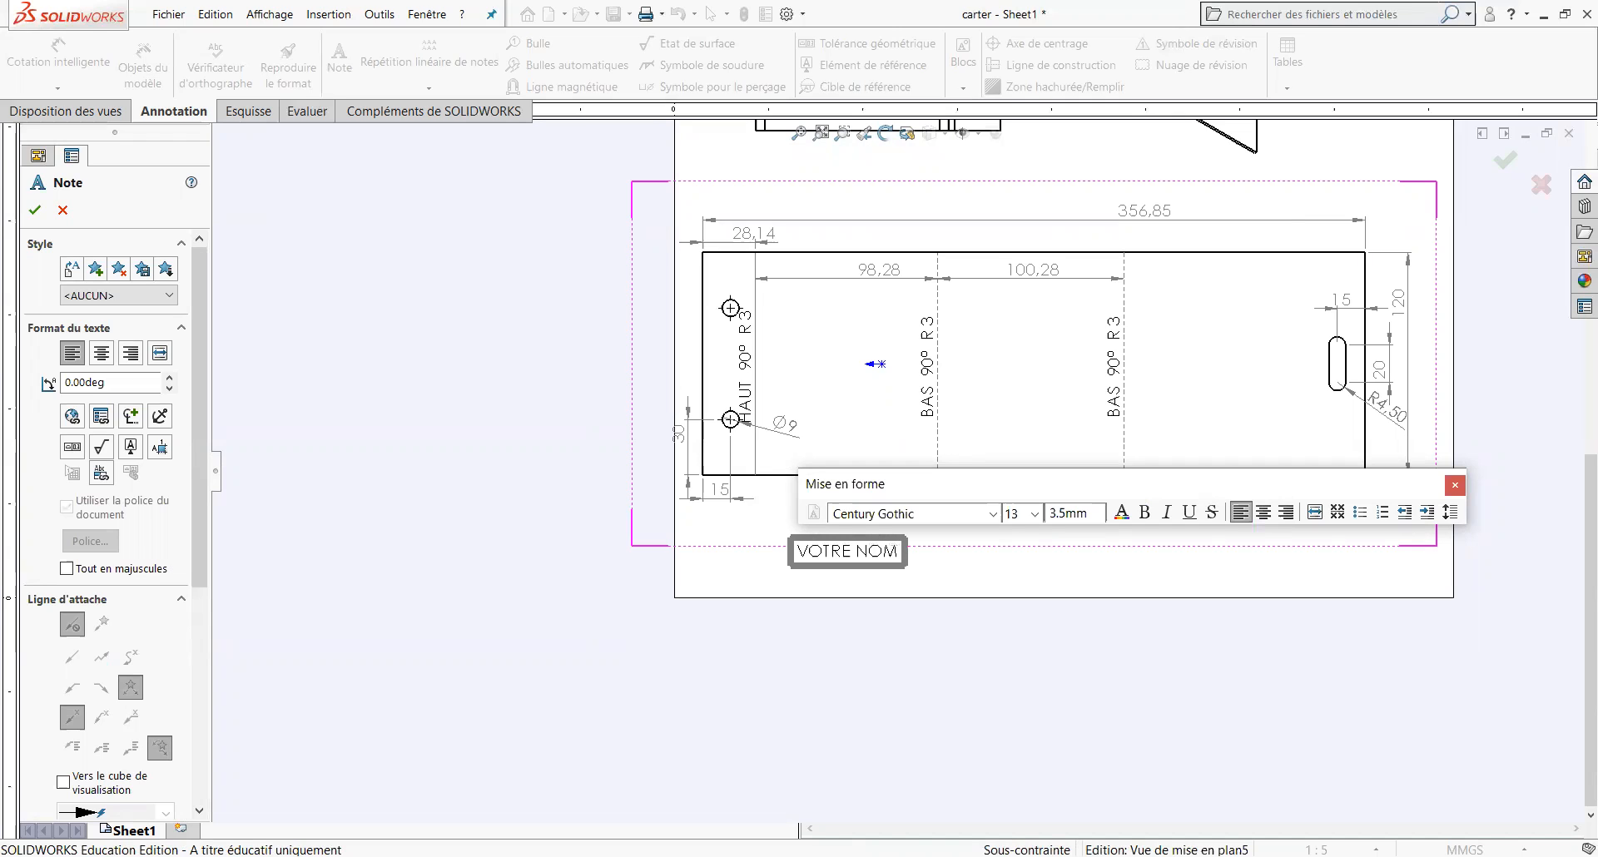
{"action": "left_click", "coordinate": [1269, 574]}
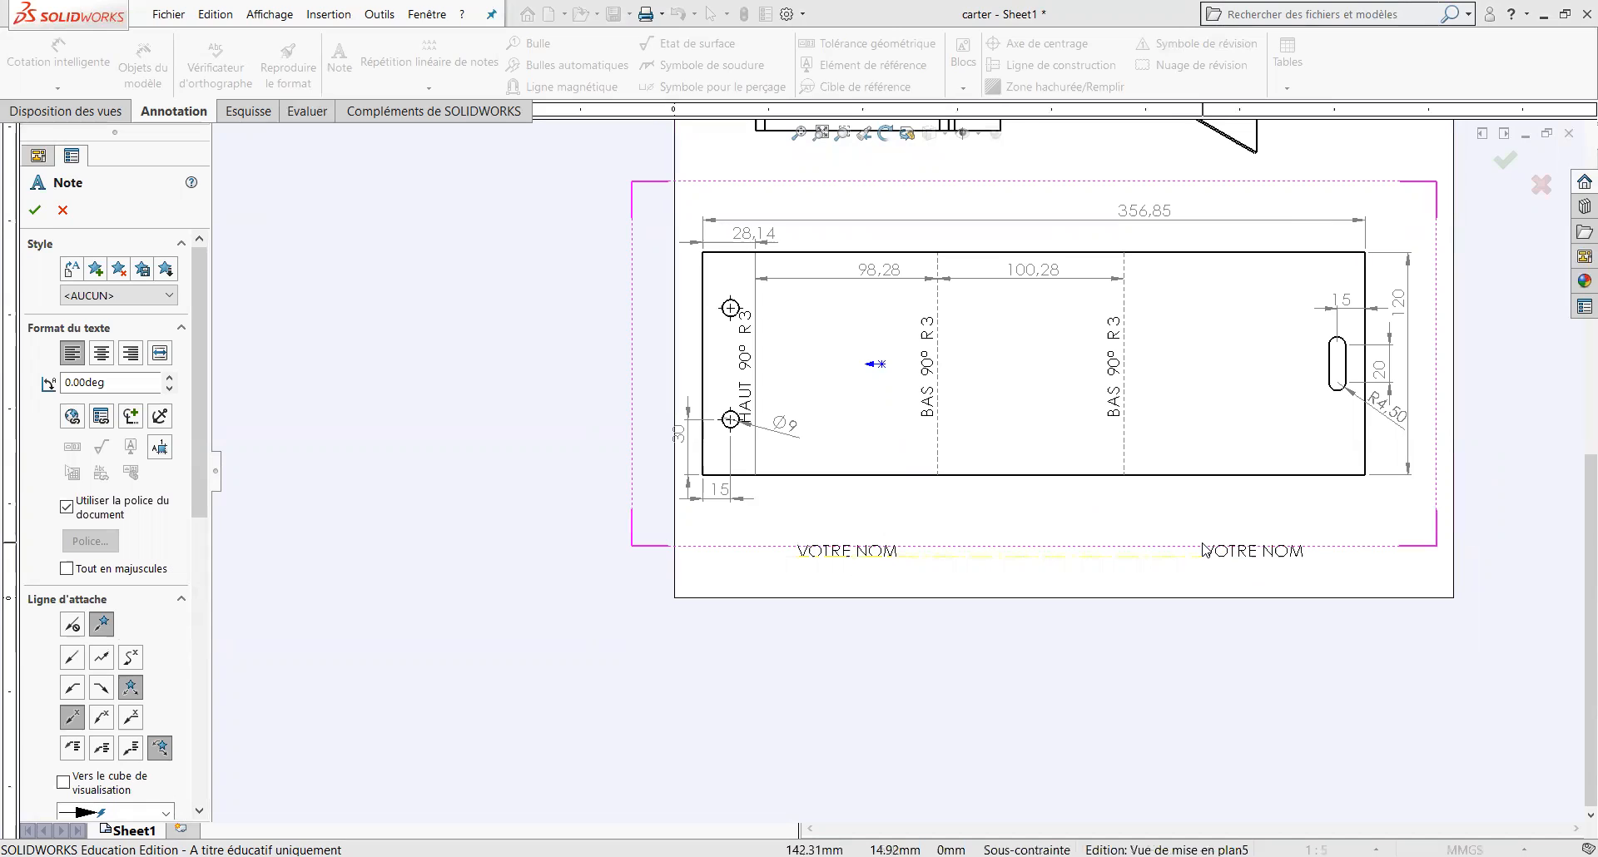
Place a second note level with the name note, near the sheet's lower right, reading "MISE A JOUR LE ...".
{"action": "left_click", "coordinate": [1204, 549]}
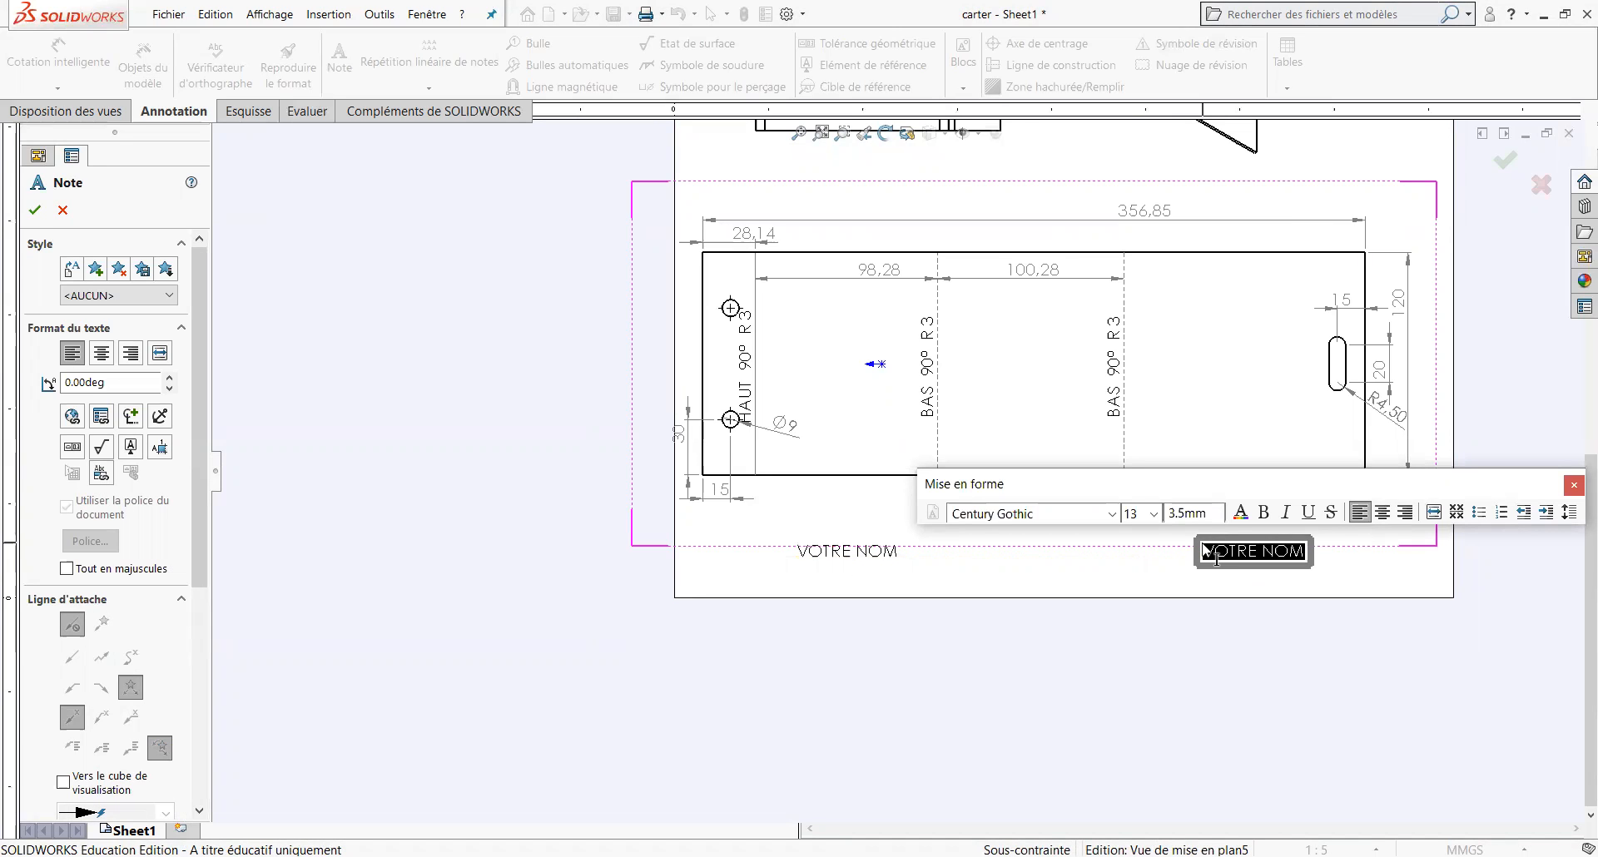
{"action": "key", "text": "BackSpace"}
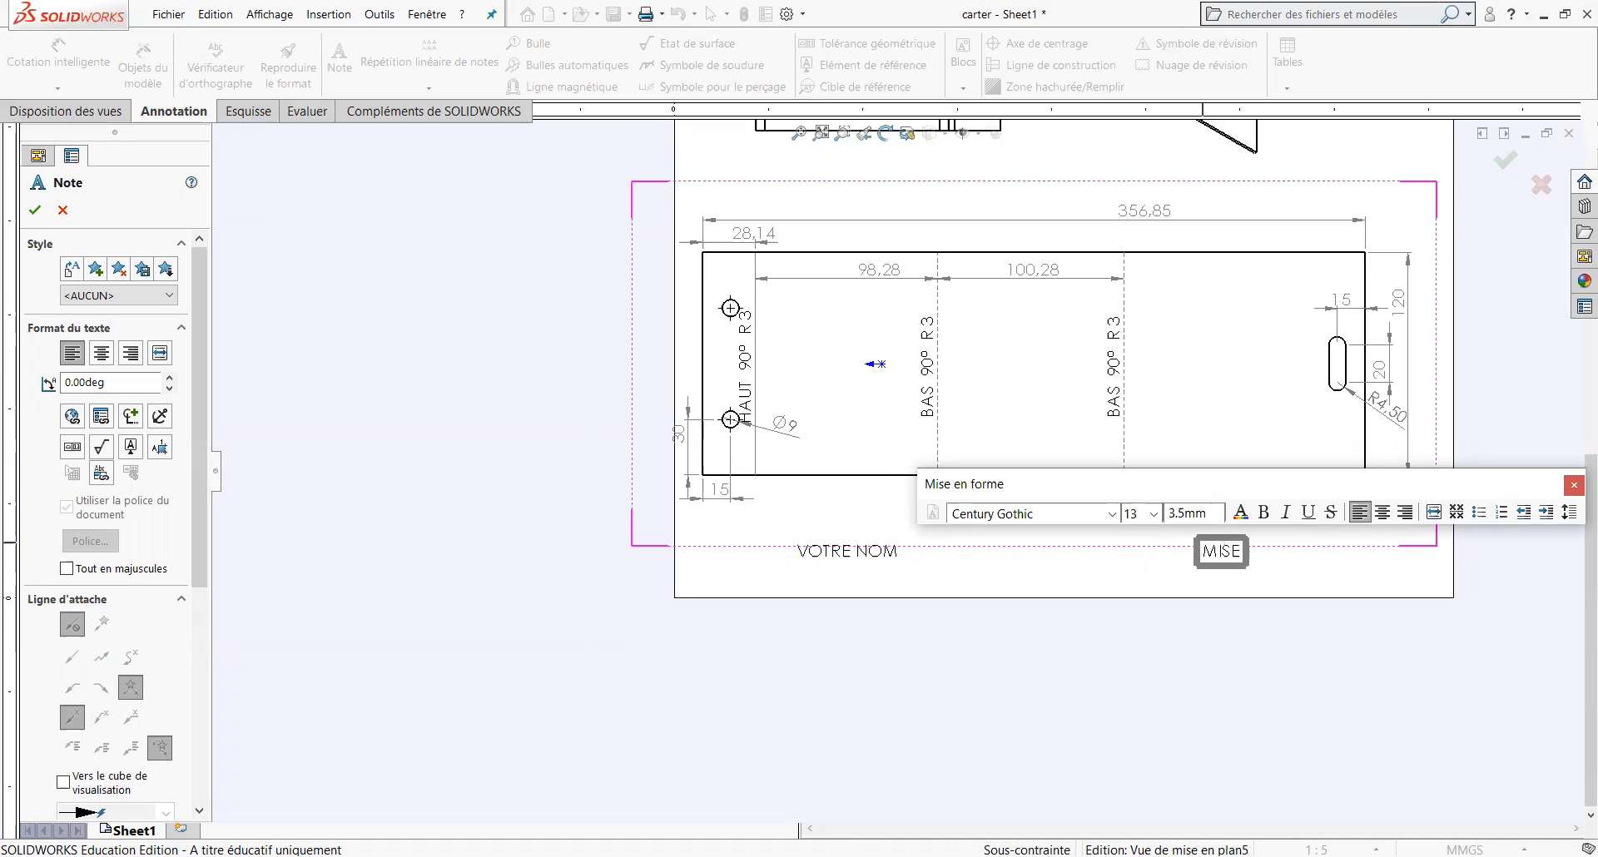
{"action": "type", "text": "MISE A JOUR LE ..."}
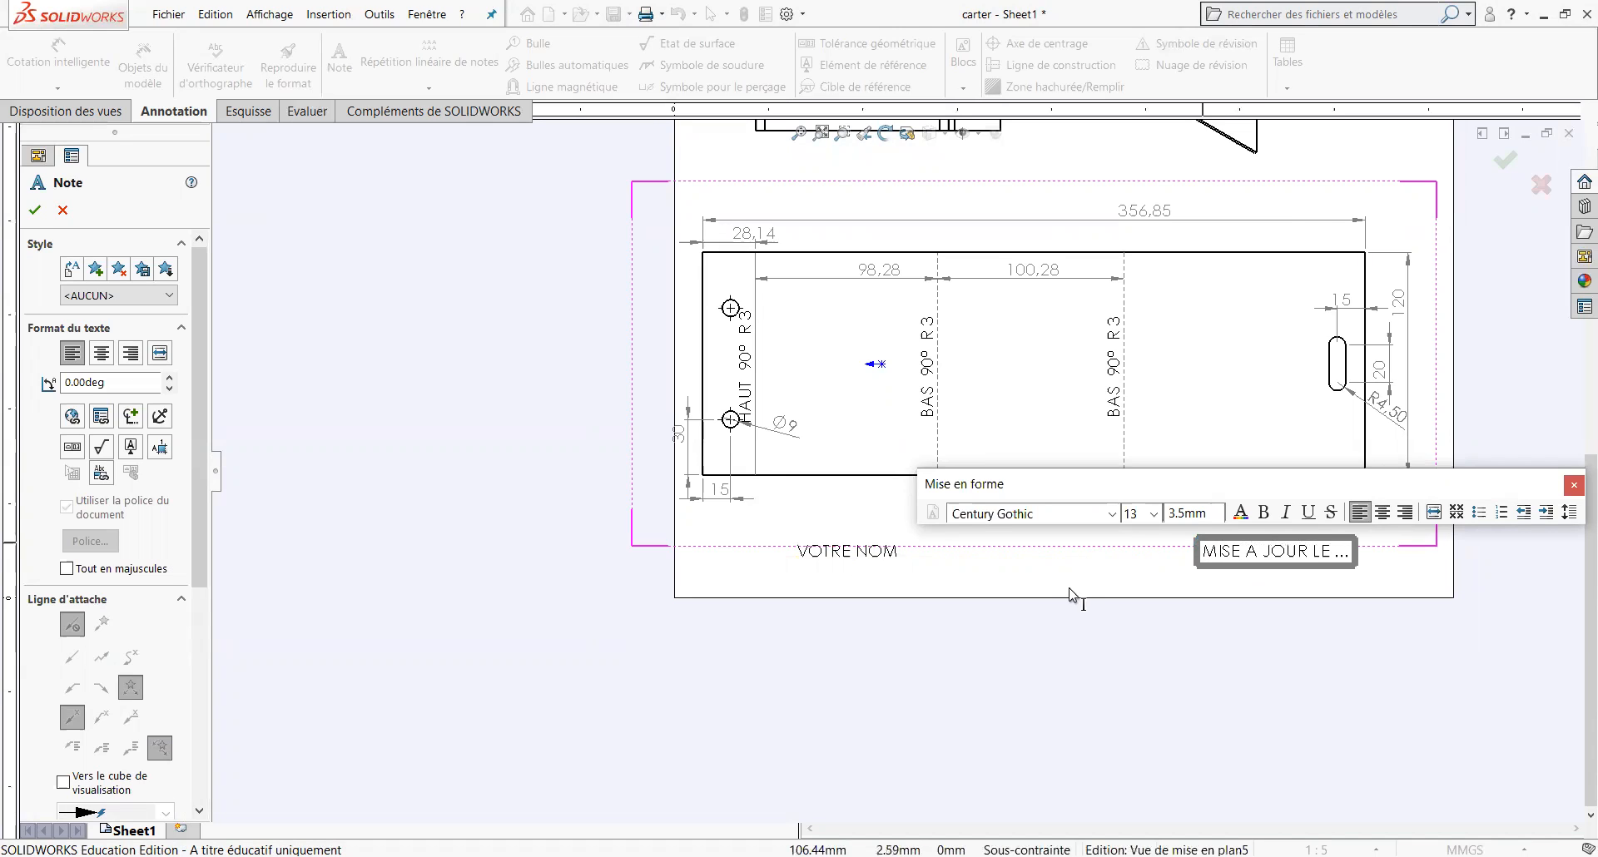
{"action": "left_click", "coordinate": [33, 211]}
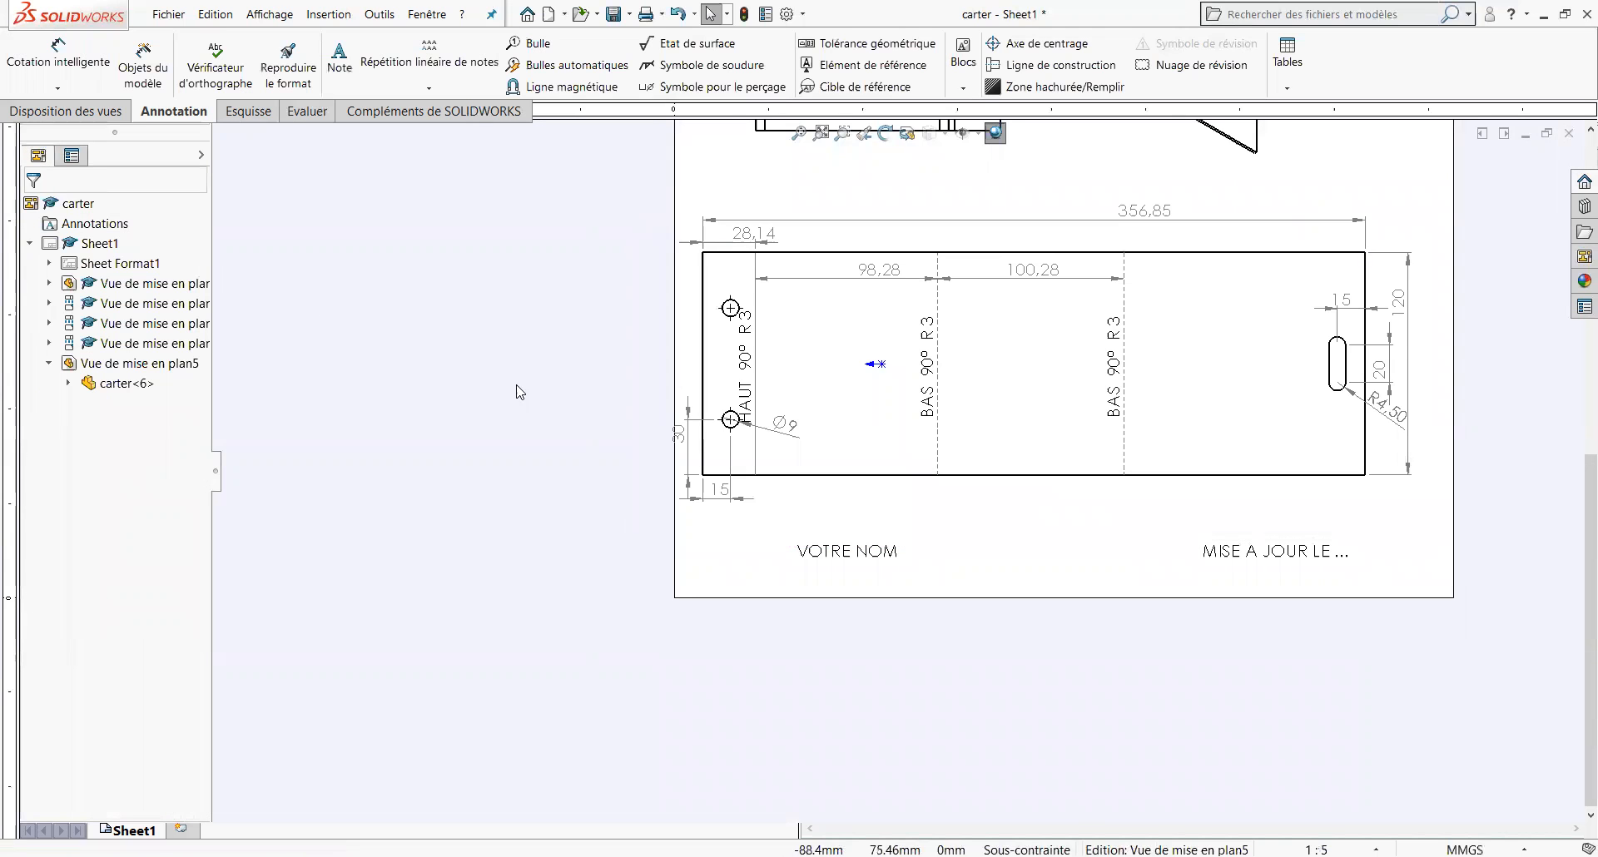
{"action": "scroll", "coordinate": [890, 467], "scroll_direction": "up", "scroll_amount": 3}
{"action": "scroll", "coordinate": [1153, 331], "scroll_direction": "up", "scroll_amount": 6}
{"action": "scroll", "coordinate": [861, 201], "scroll_direction": "down", "scroll_amount": 6}
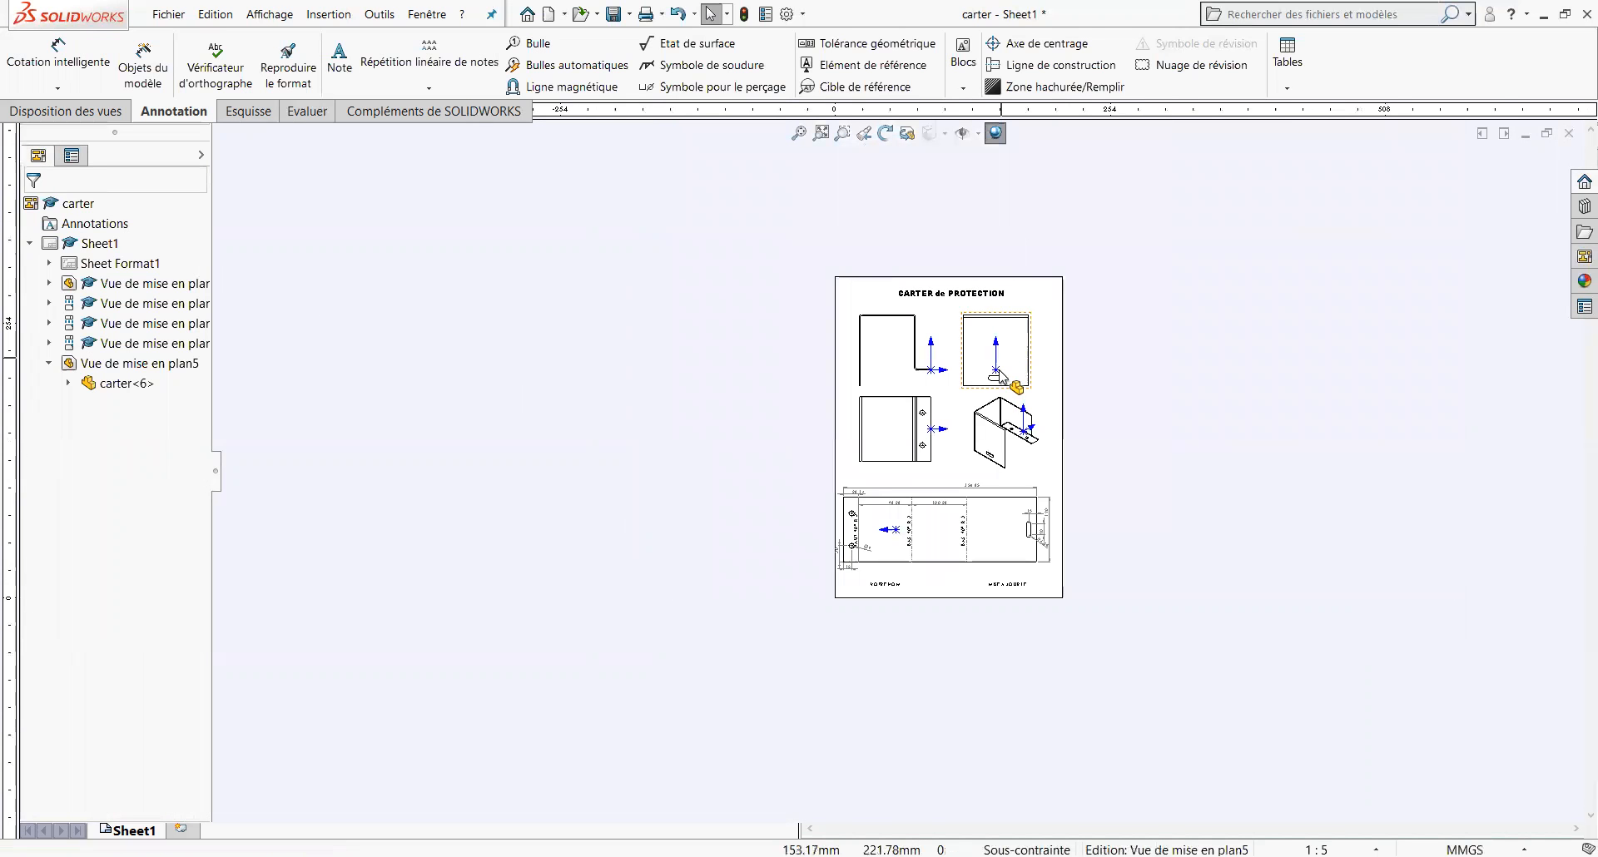